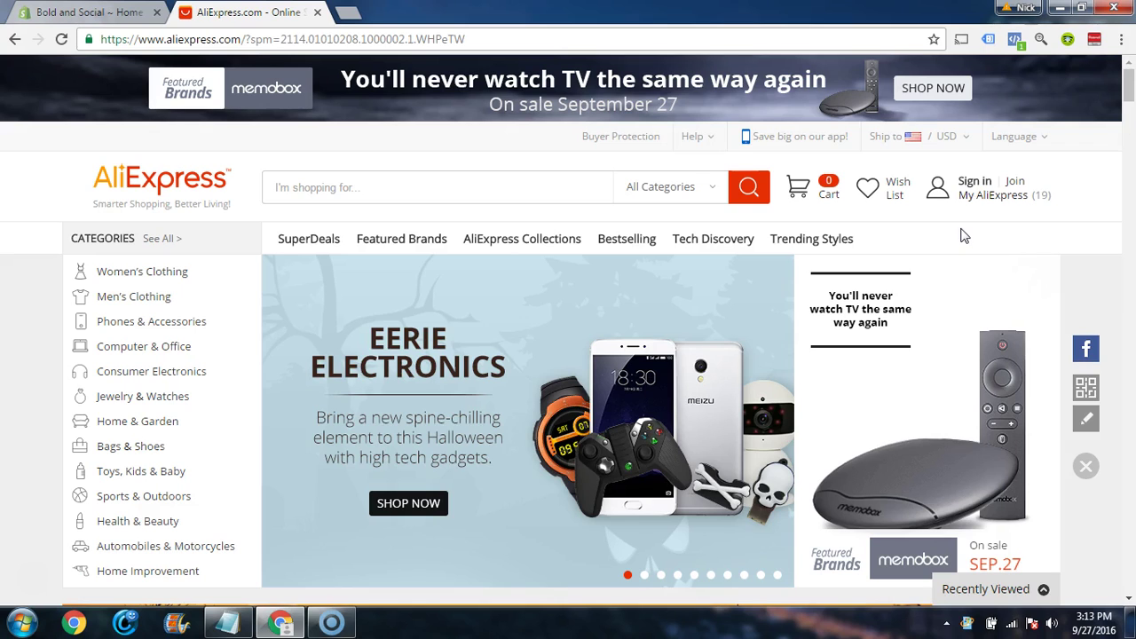
Step: Look through the AliExpress product categories, including Women's Clothing, Jewelry & Watches and Bags & Shoes
mouse_move(976, 209)
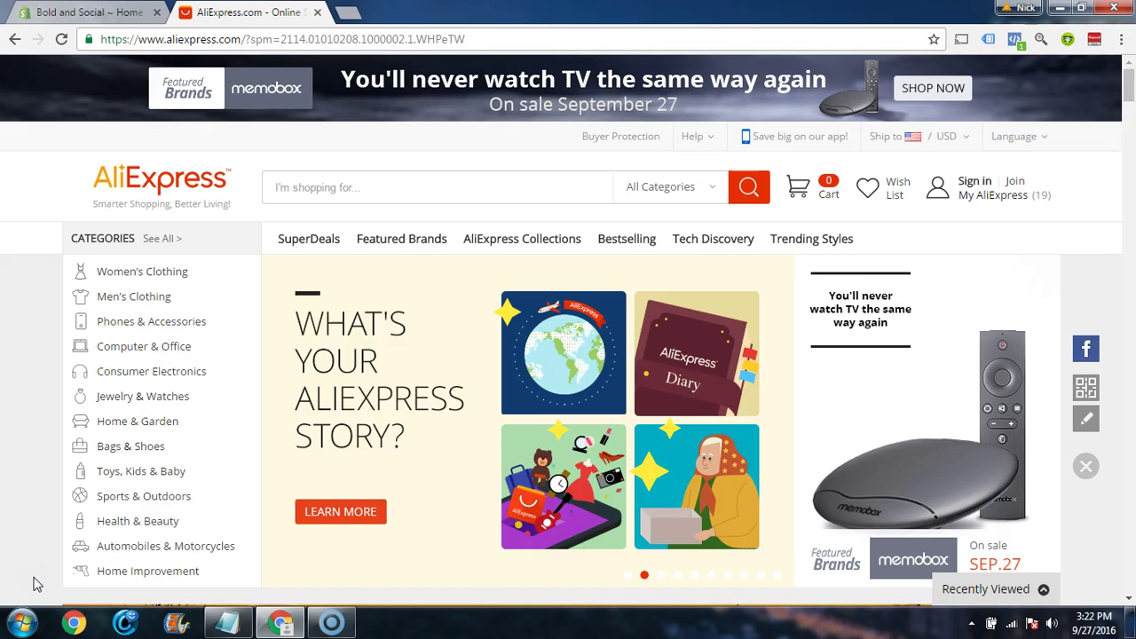
mouse_move(195, 396)
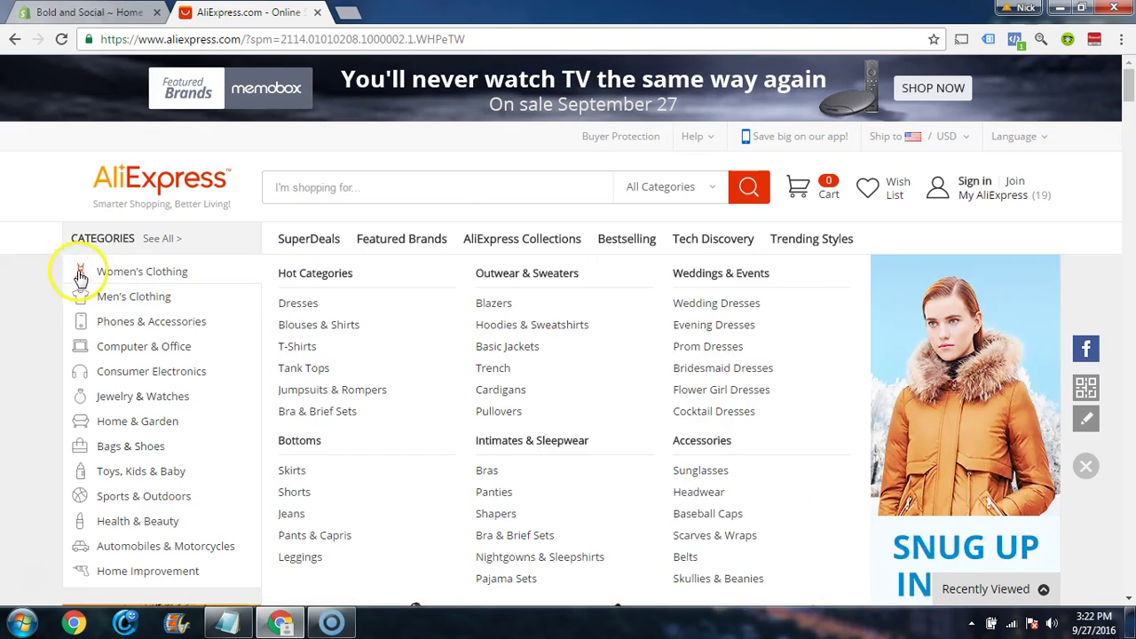
click(30, 274)
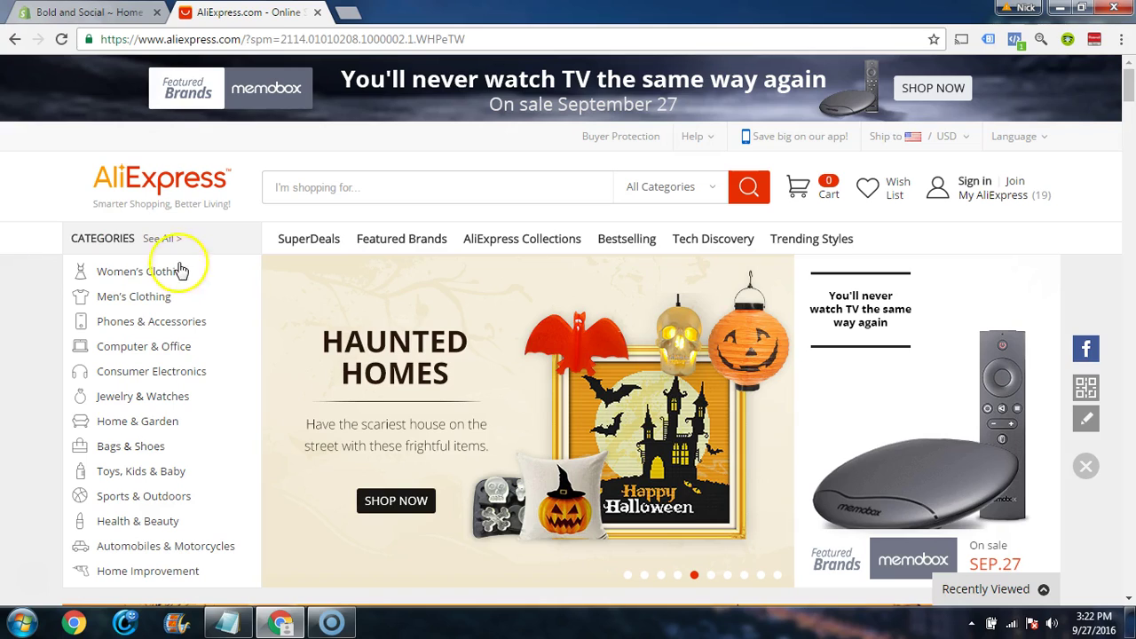
scroll(14, 355, down, 1)
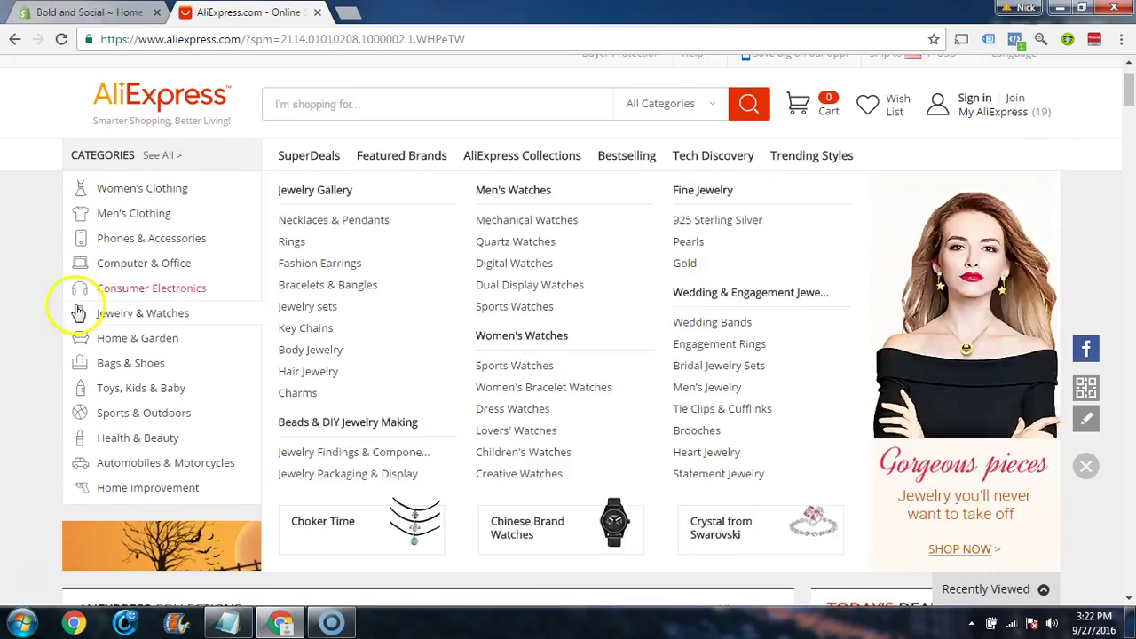
mouse_move(130, 363)
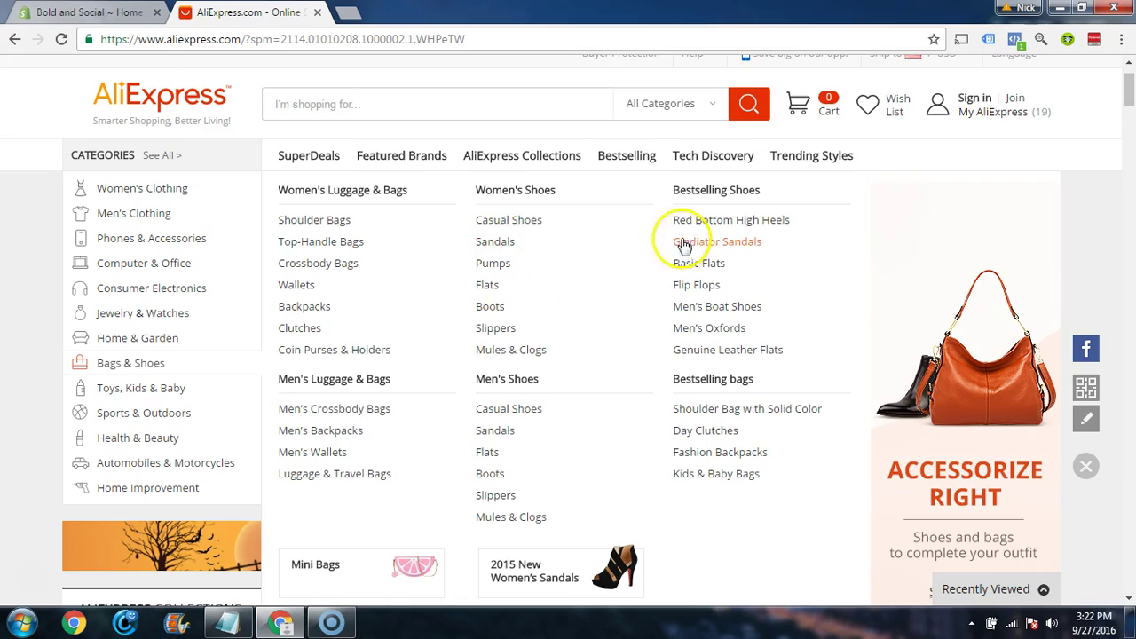
mouse_move(146, 186)
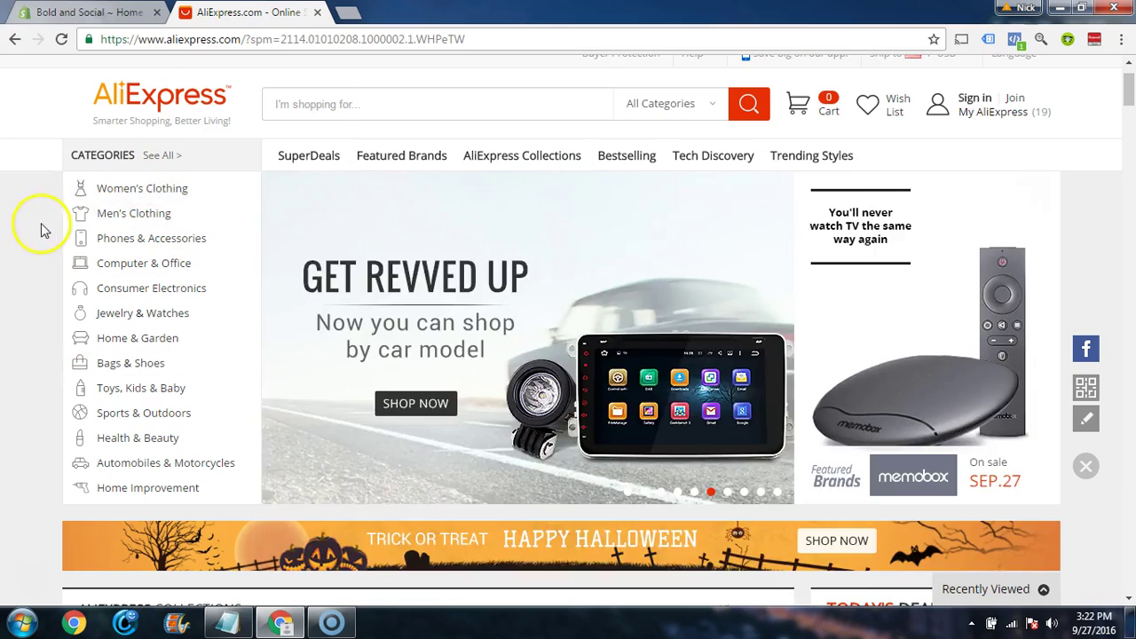
mouse_move(239, 270)
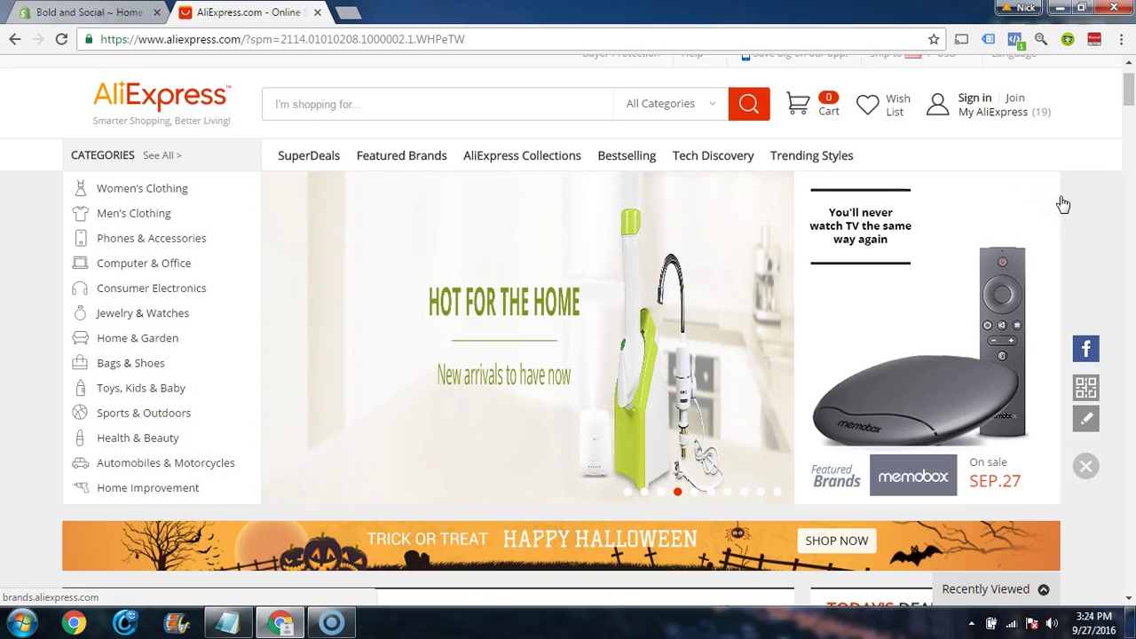
Step: Open the AliExpress Collections page
click(1058, 197)
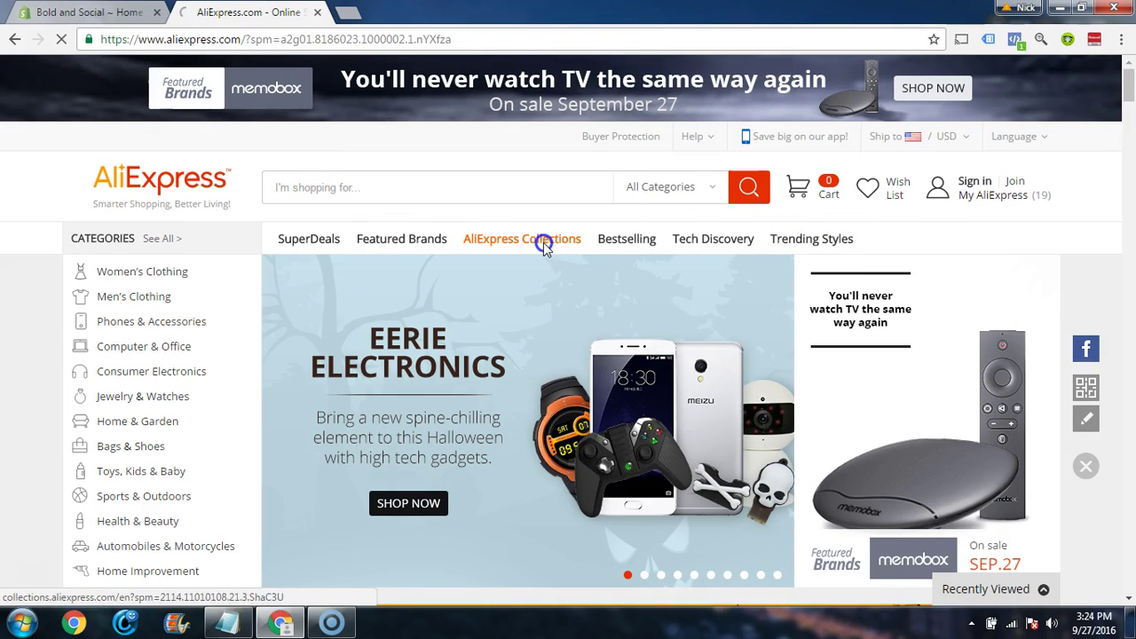
click(545, 247)
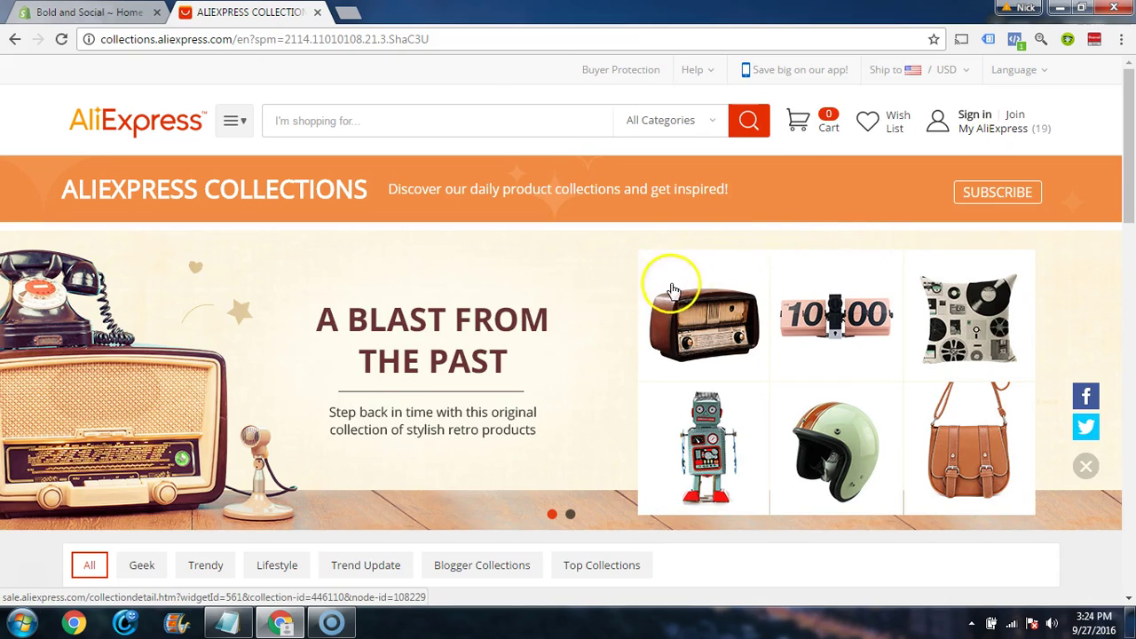
Step: Open watchcount.com in a new browser tab and look over its page of most watched eBay items
click(353, 14)
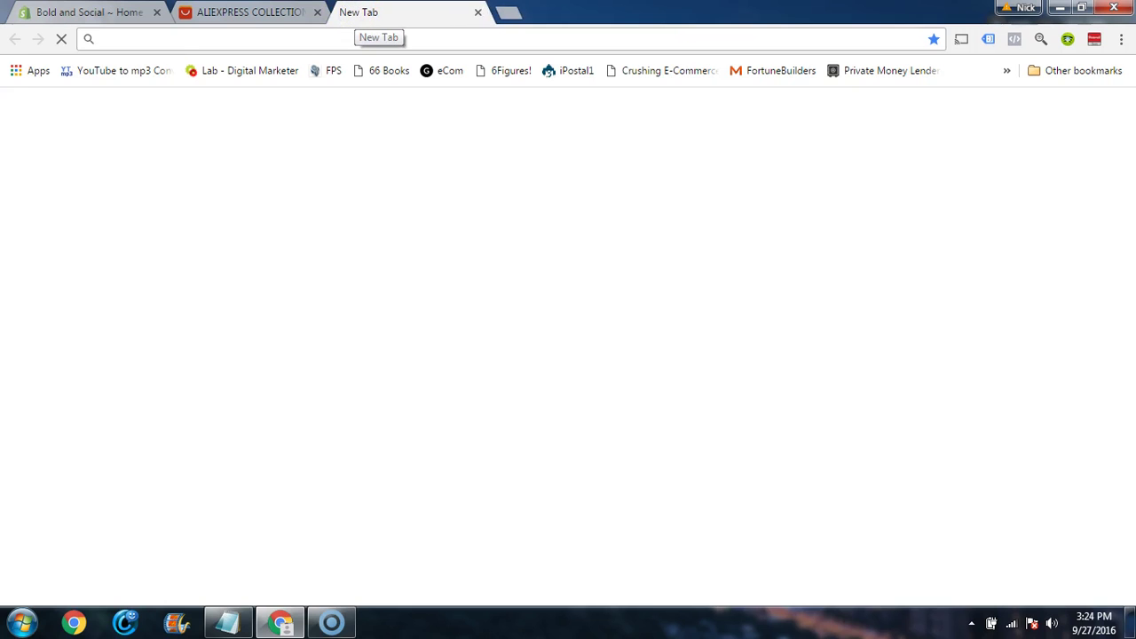
text(watchcount.com)
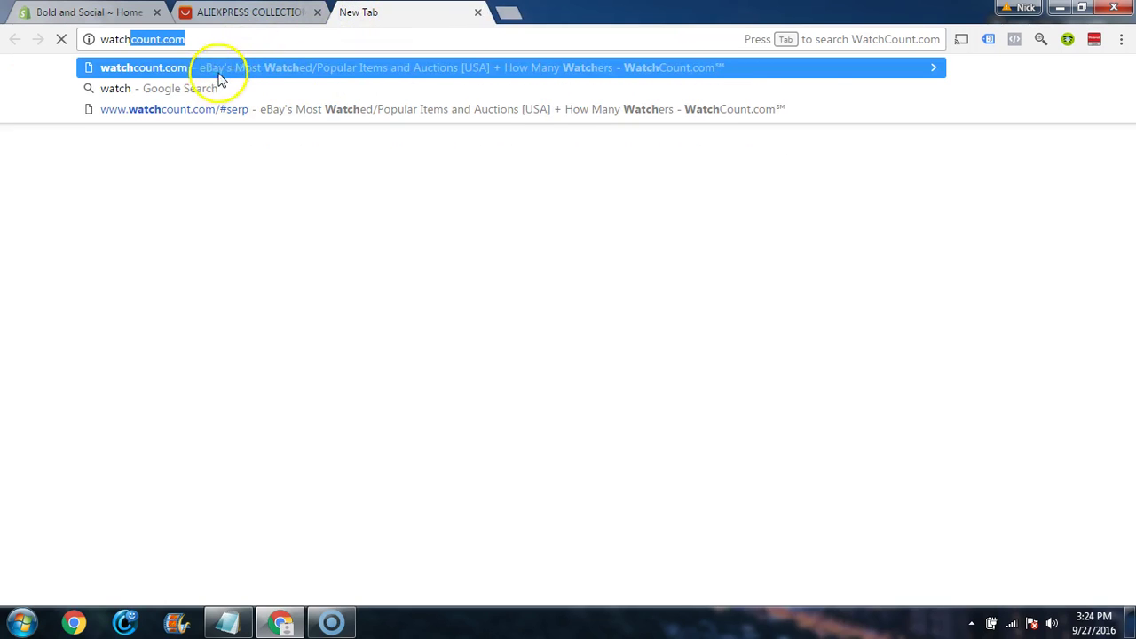
click(213, 71)
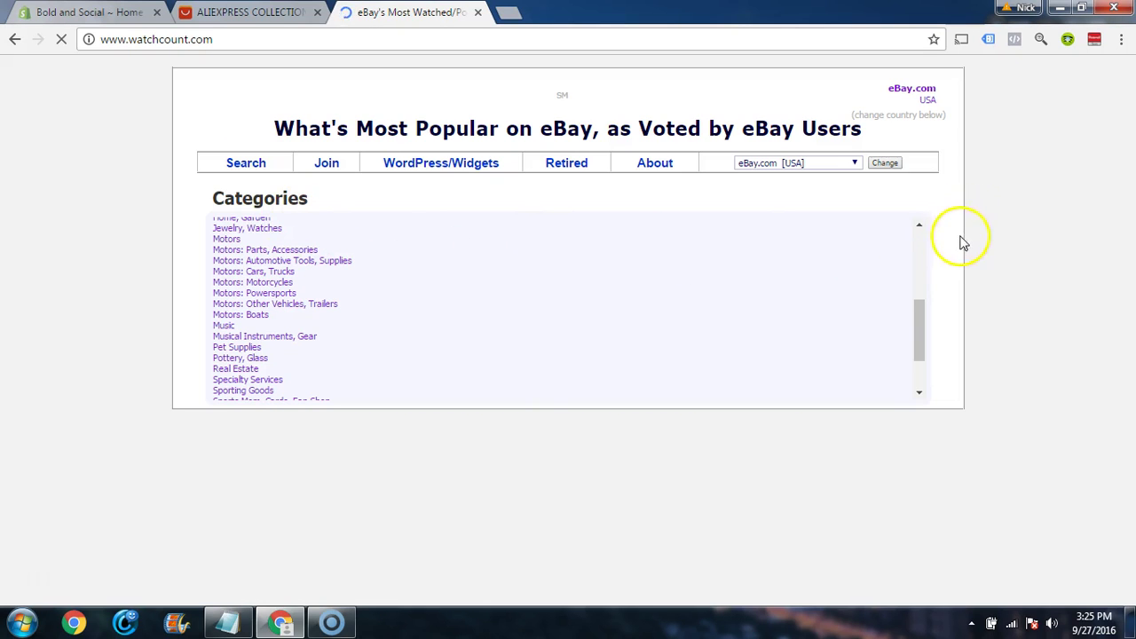
scroll(543, 317, down, 1)
scroll(543, 317, up, 1)
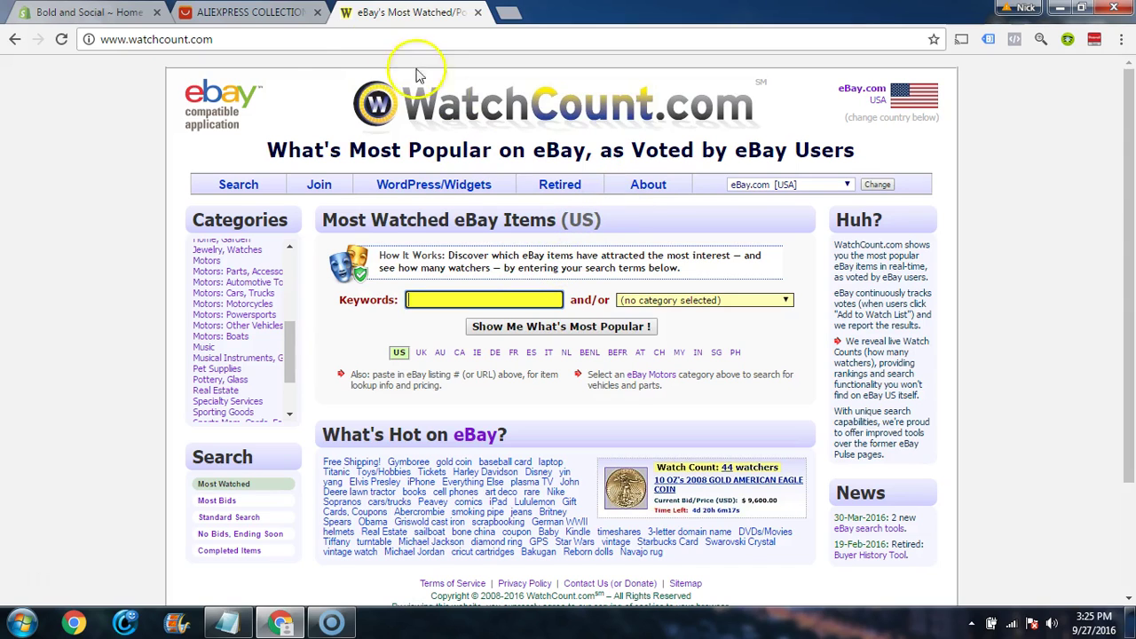
Step: Return to the AliExpress Collections page and look through the product collections below the banner
click(262, 17)
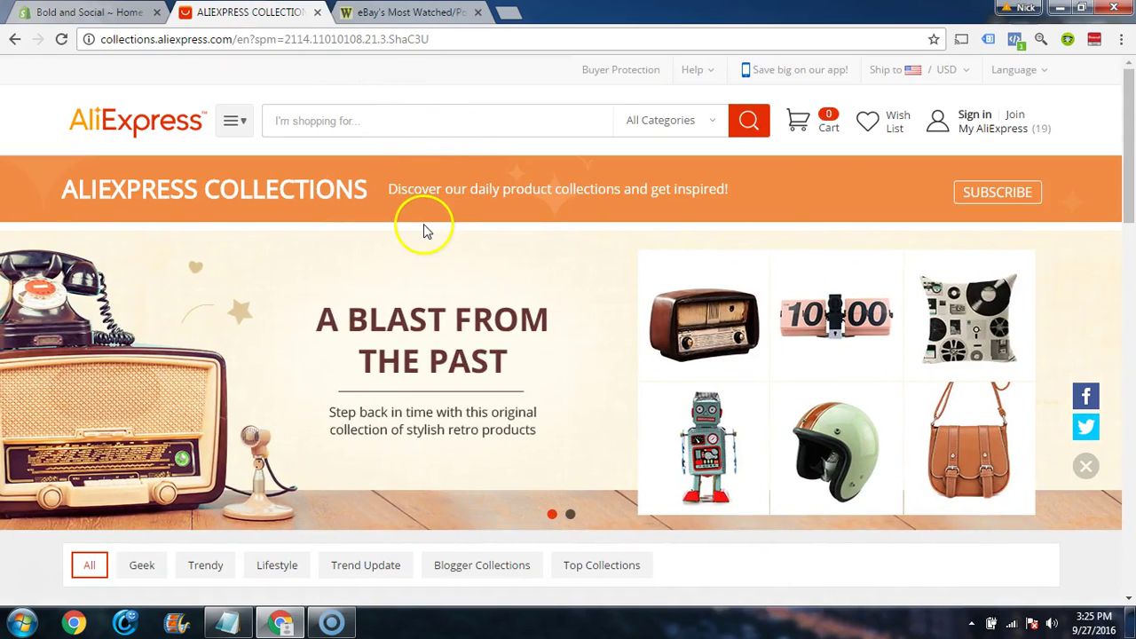
scroll(568, 229, down, 4)
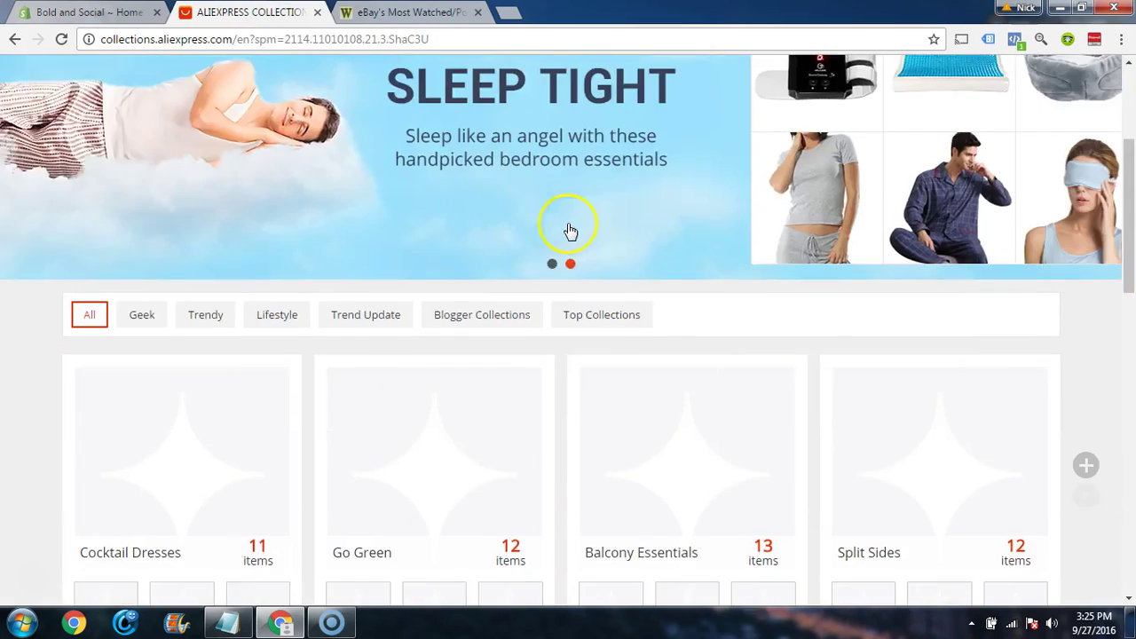
scroll(571, 229, down, 1)
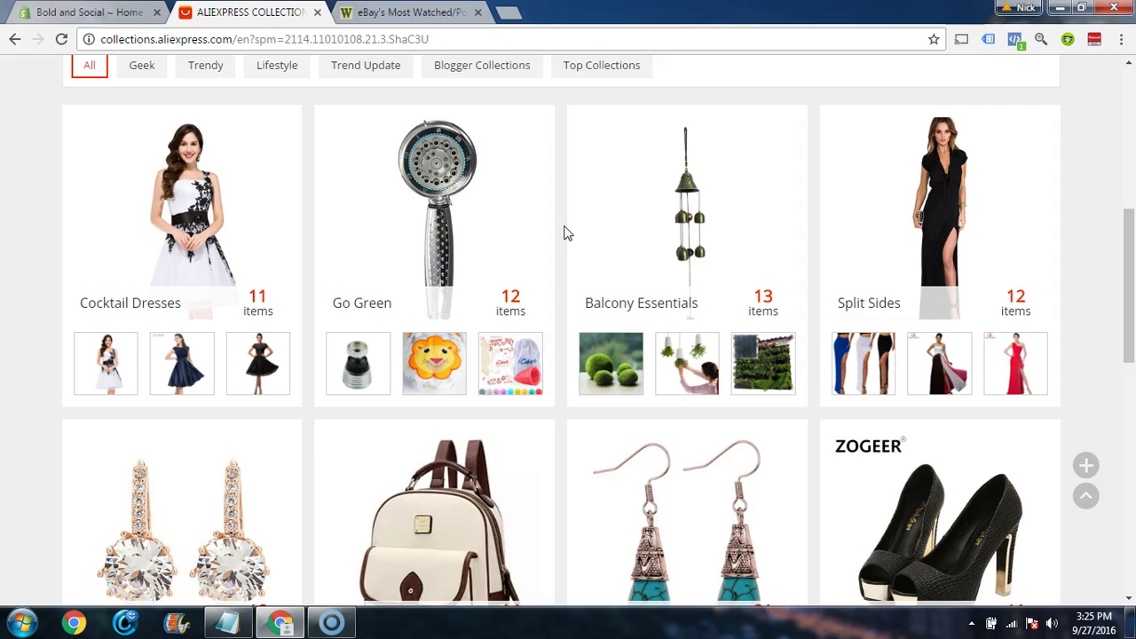
click(563, 238)
click(558, 185)
click(559, 209)
click(560, 211)
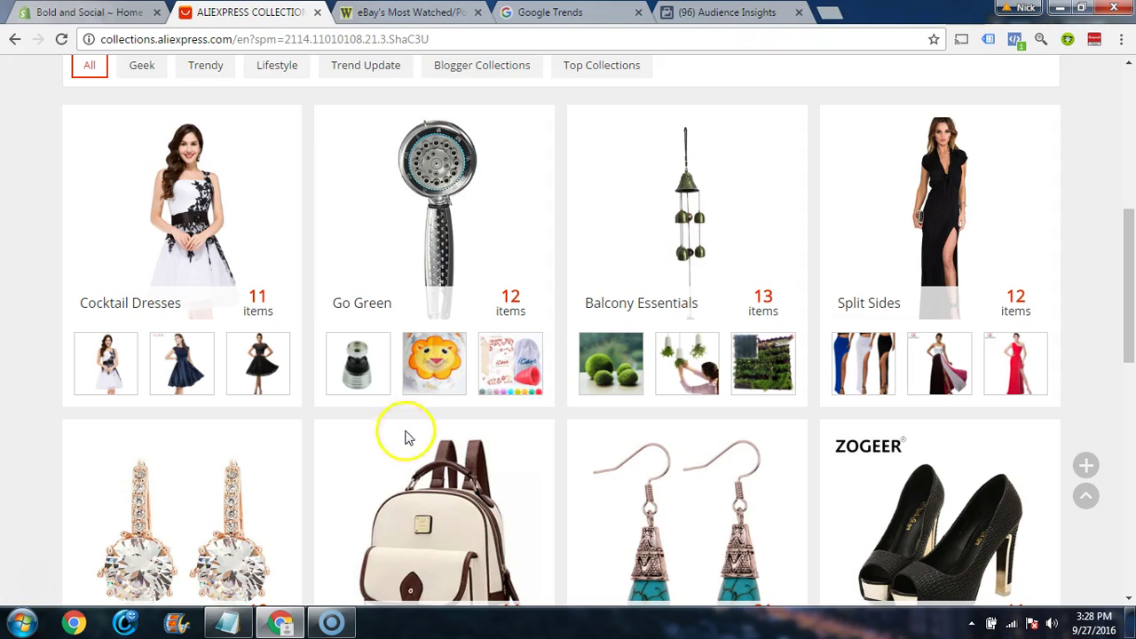
Step: Switch to Google Trends, examine the featured insights and stories trending now, and activate the topic search
click(581, 21)
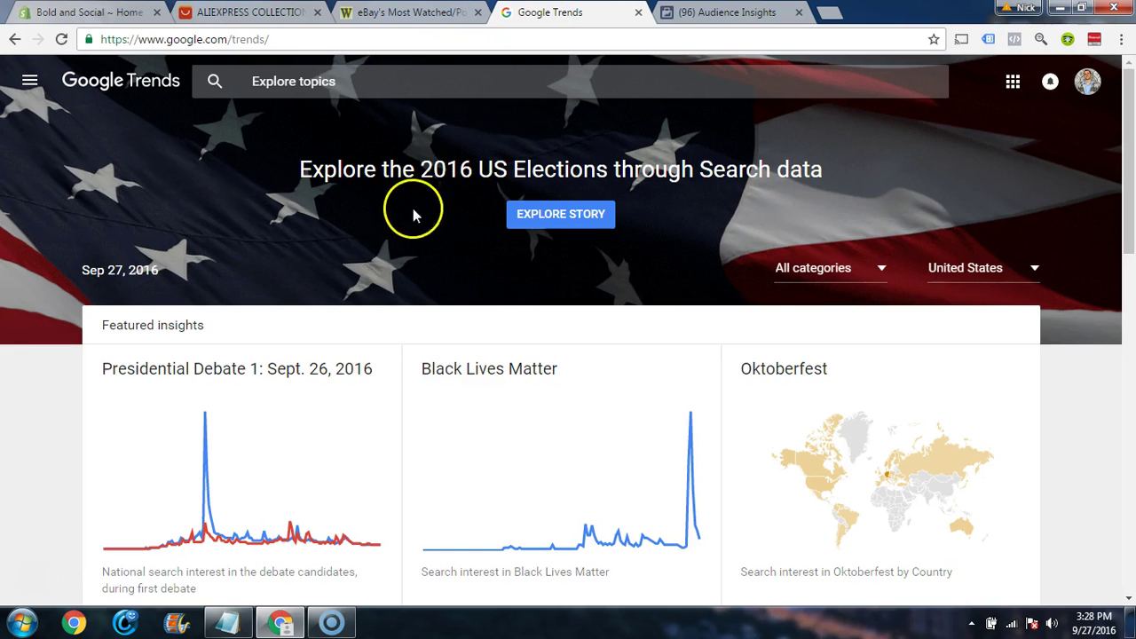
scroll(404, 227, down, 2)
scroll(443, 253, up, 2)
scroll(614, 337, down, 3)
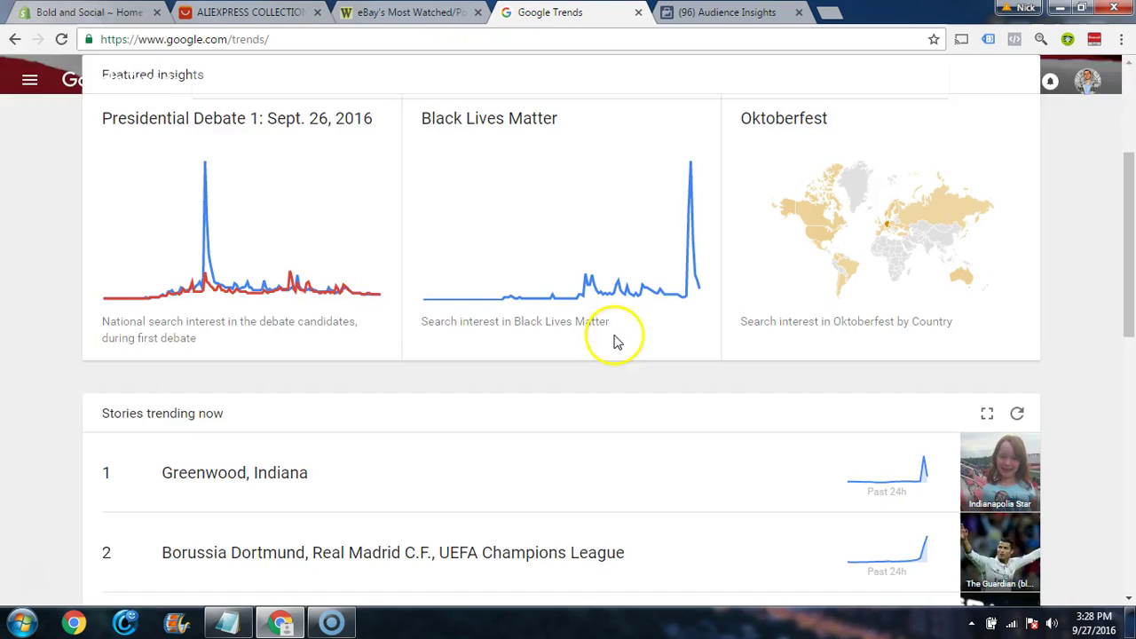
scroll(573, 337, up, 3)
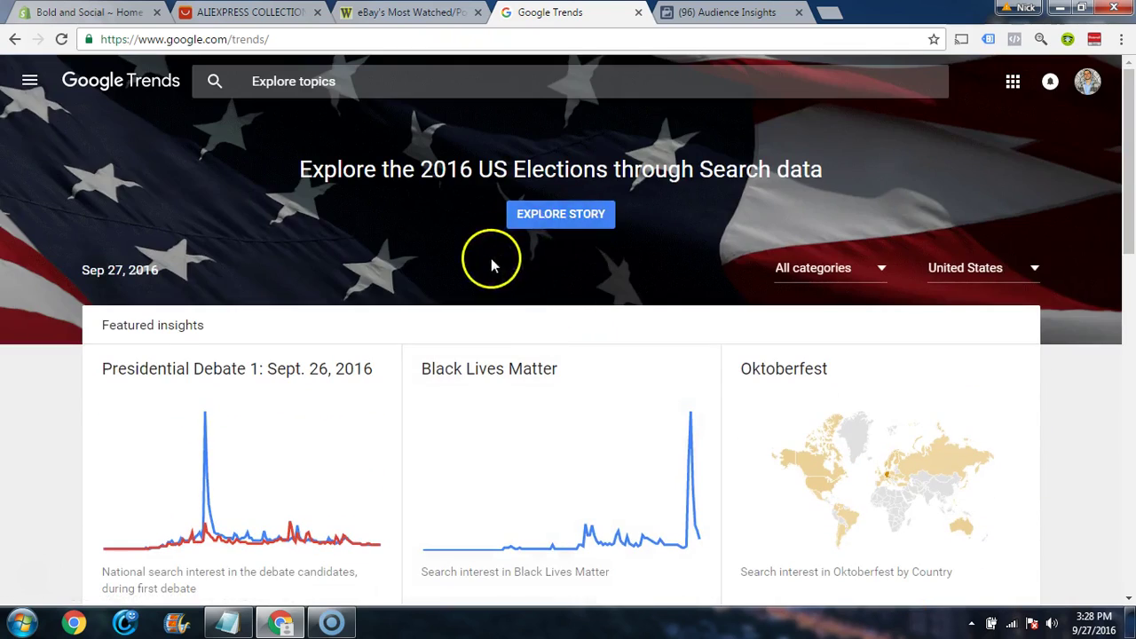
scroll(489, 259, down, 6)
scroll(607, 298, up, 6)
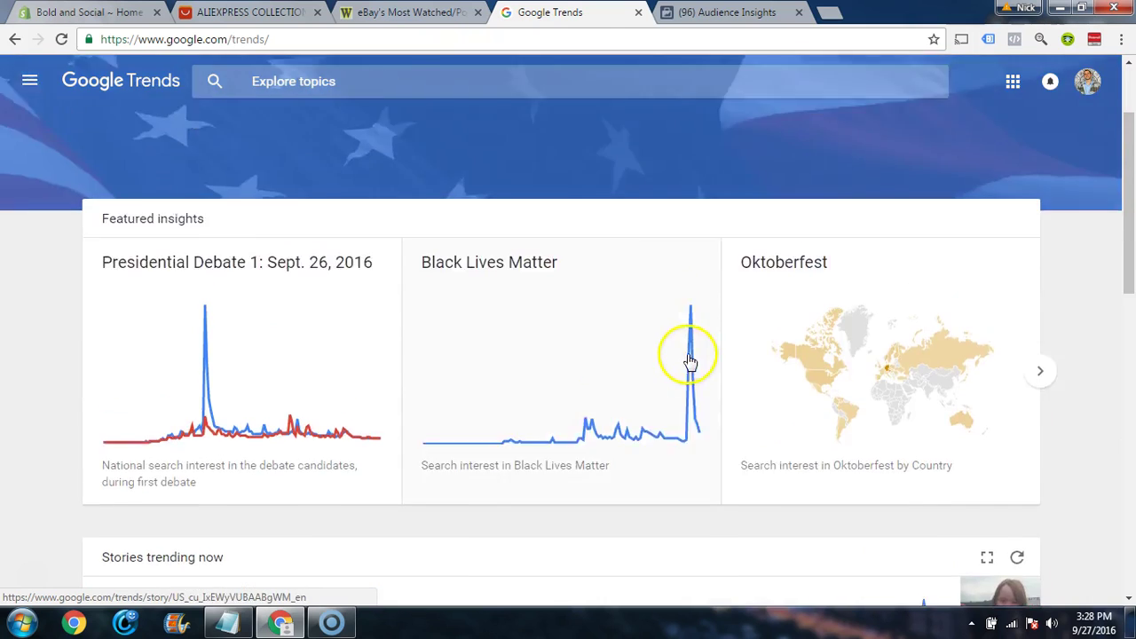
click(342, 80)
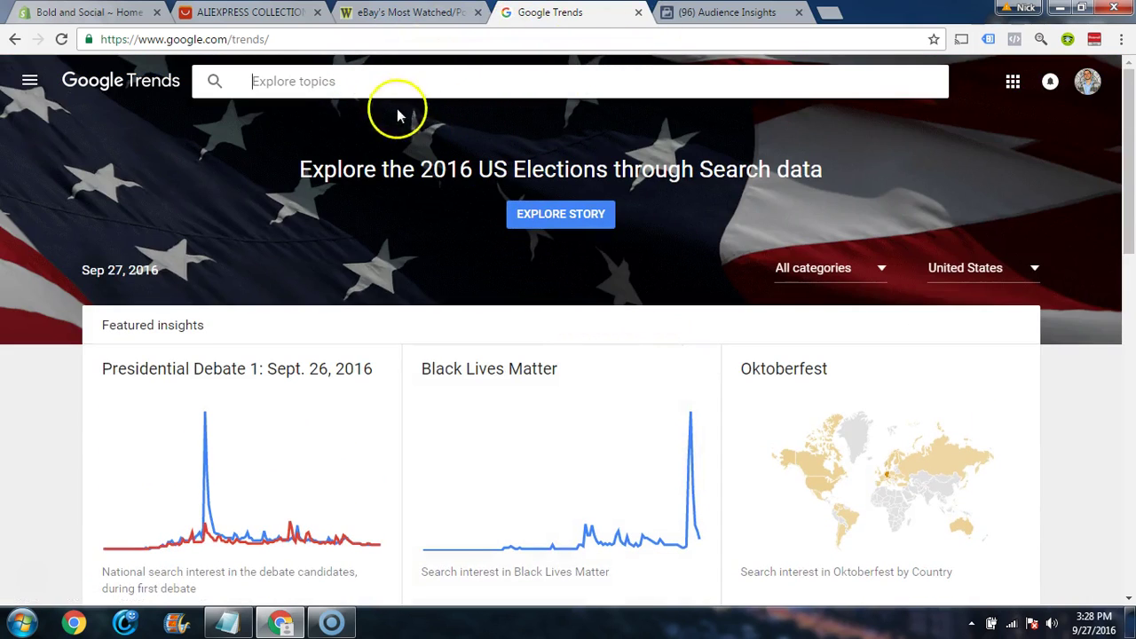
Step: Switch to Facebook Audience Insights, start a new audience from Everyone on Facebook and dismiss the location tip
click(733, 18)
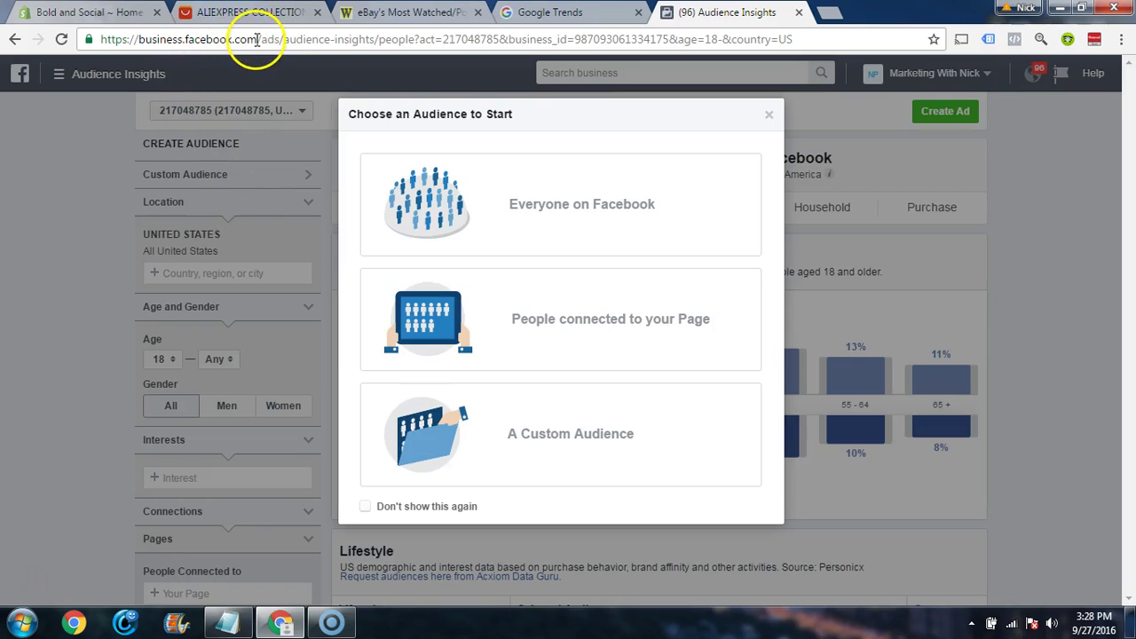
drag(257, 40, 101, 56)
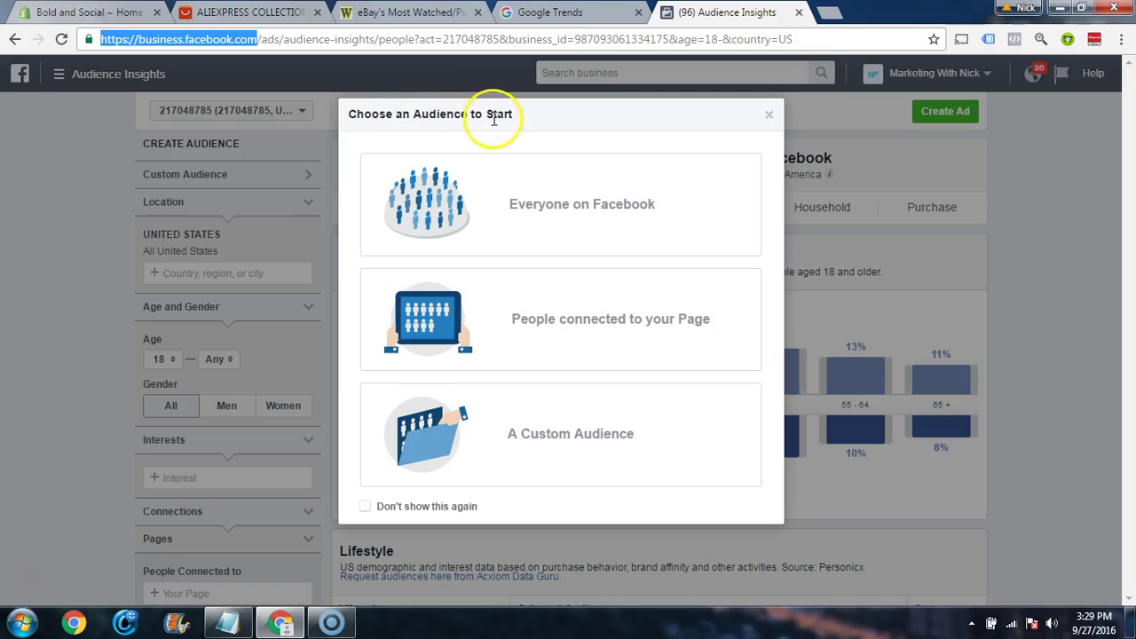
click(533, 198)
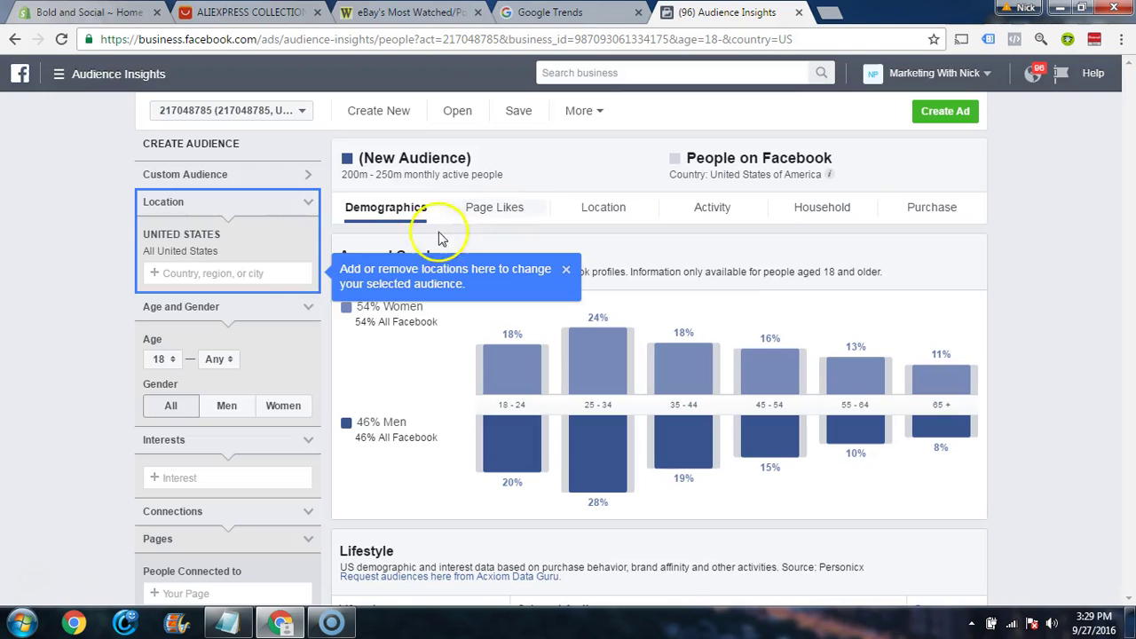
scroll(570, 266, down, 1)
scroll(579, 299, up, 1)
click(565, 270)
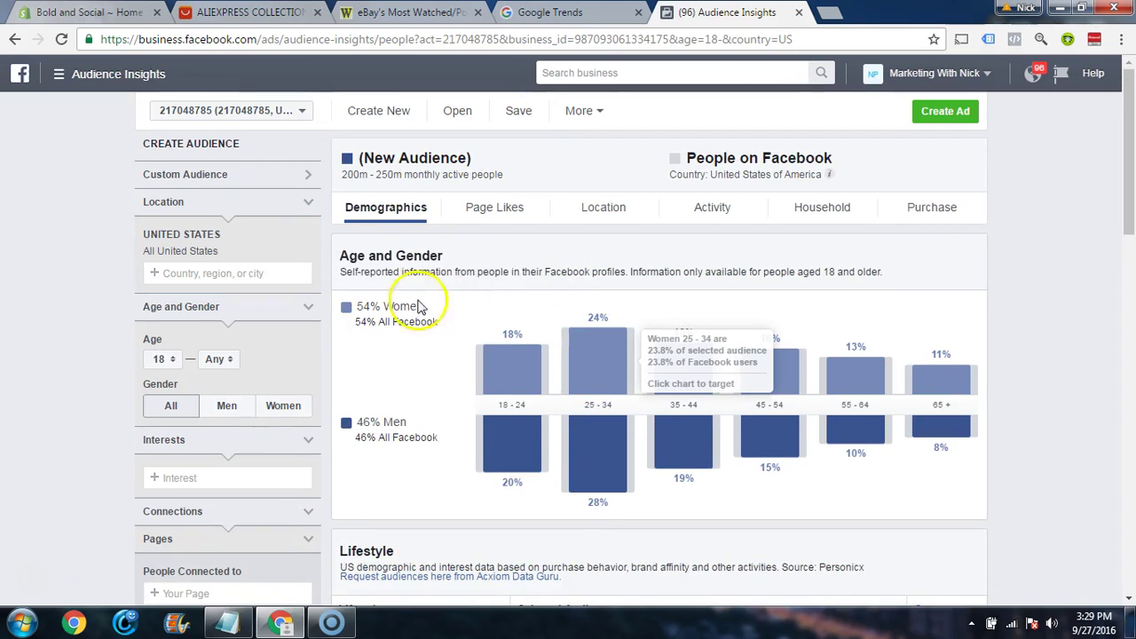
Step: Show the suggested interest categories for the new audience
scroll(133, 302, down, 2)
click(178, 310)
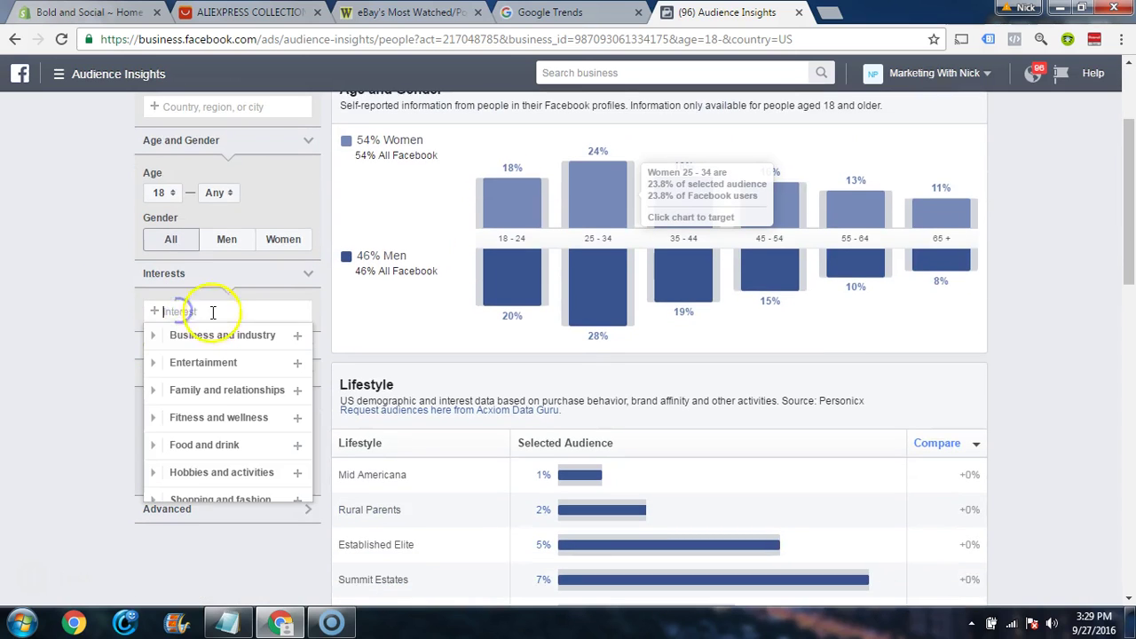
scroll(283, 317, up, 2)
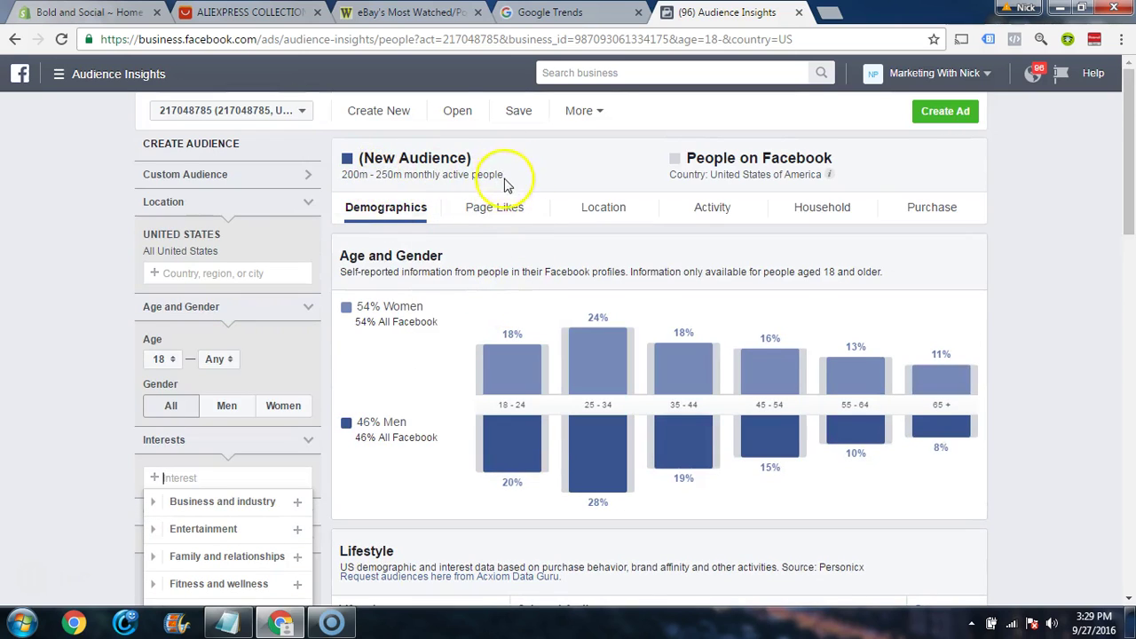
Step: View the audience's Page Likes, Location and Activity data, then return to Demographics
click(486, 208)
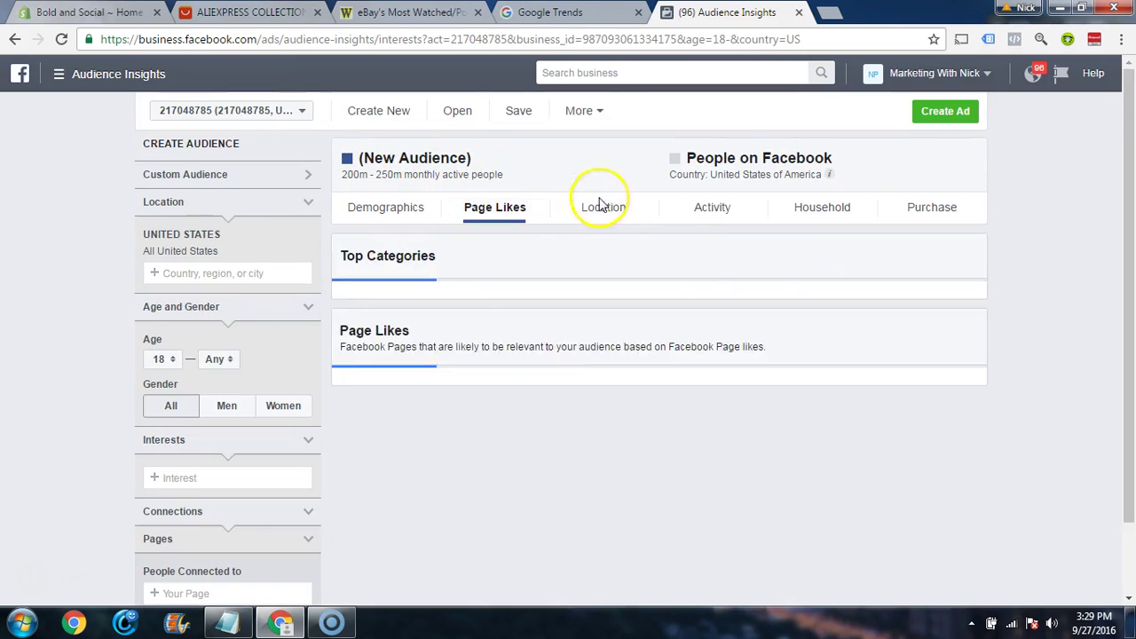
click(600, 206)
click(726, 208)
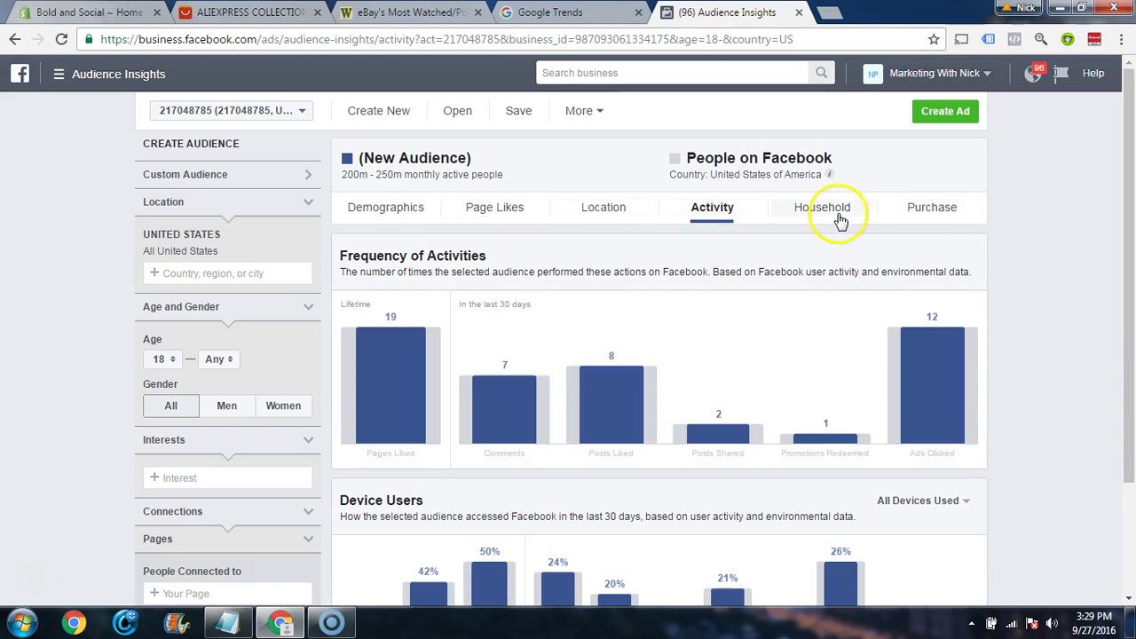
click(385, 210)
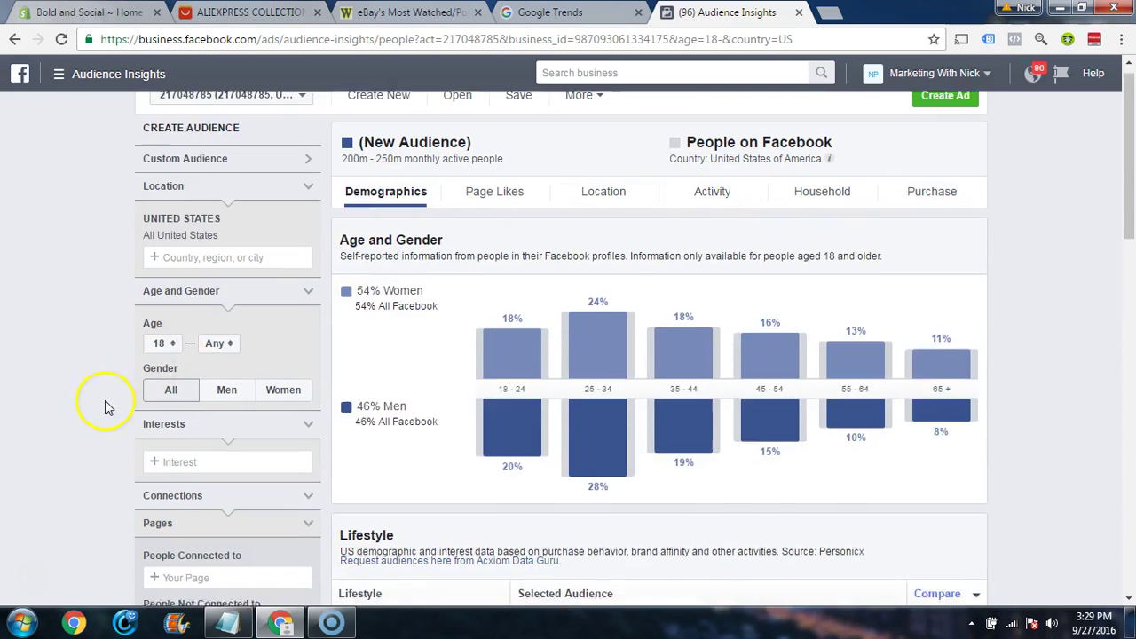
Step: Examine the audience filters from Location to Pages, expanding and collapsing the Advanced options
scroll(111, 417, down, 3)
scroll(279, 399, up, 3)
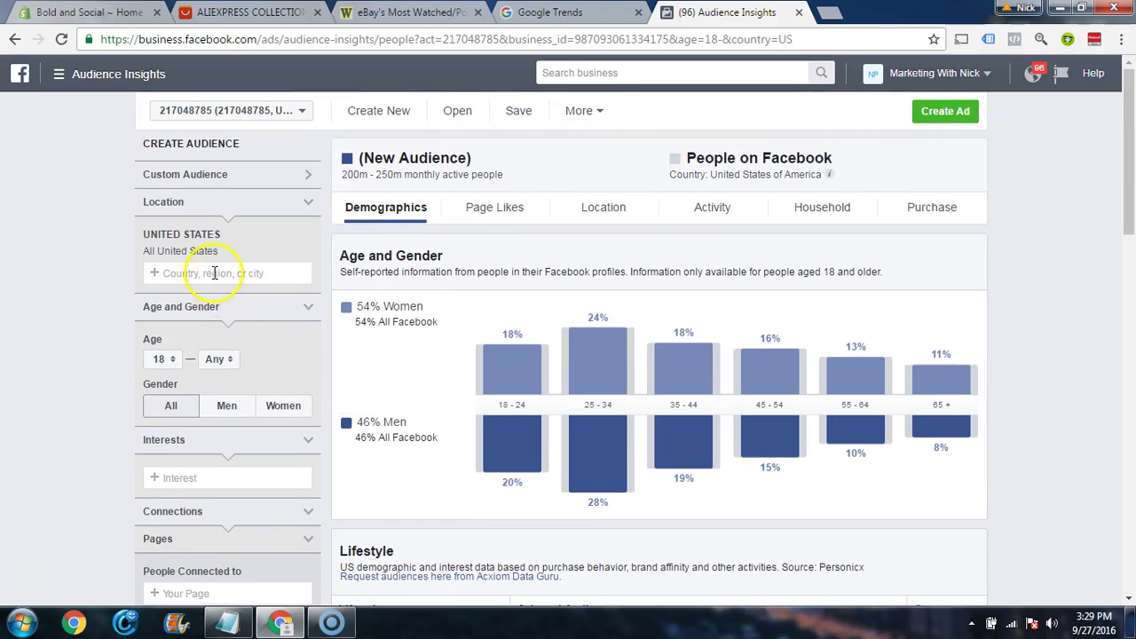
scroll(171, 348, down, 1)
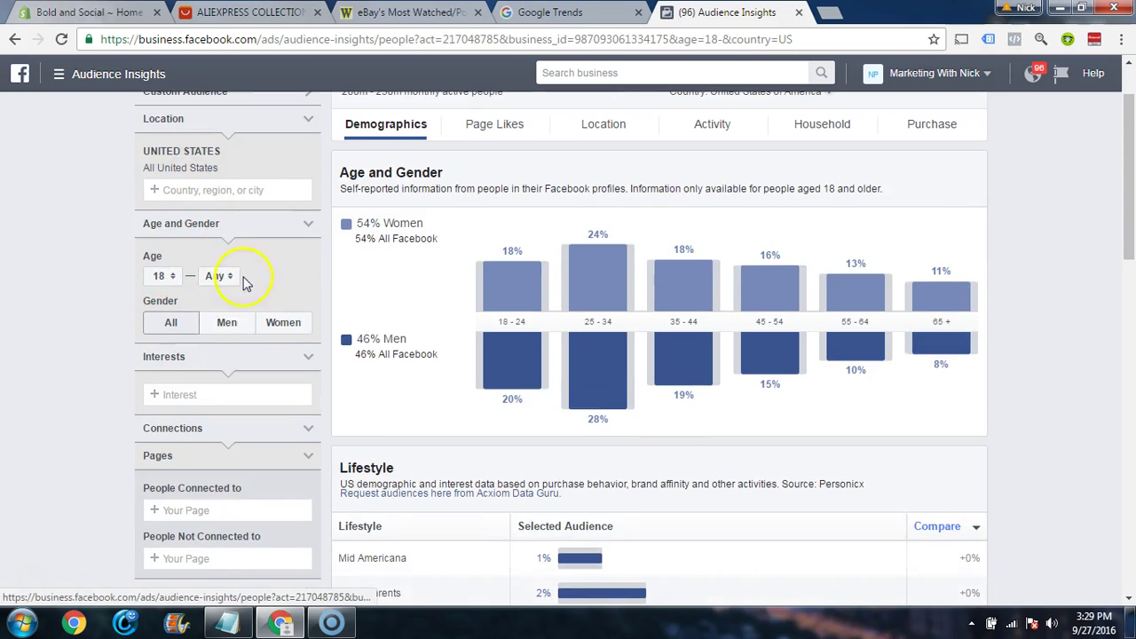
scroll(178, 480, down, 3)
click(180, 345)
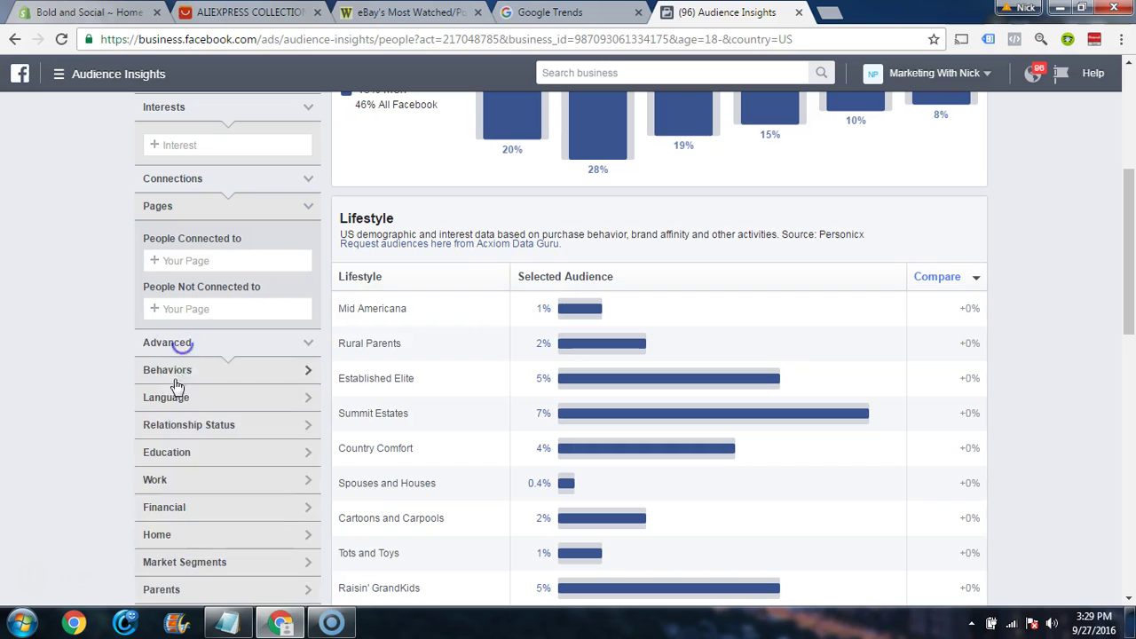
scroll(169, 444, down, 3)
scroll(173, 461, up, 4)
click(171, 428)
scroll(178, 426, up, 2)
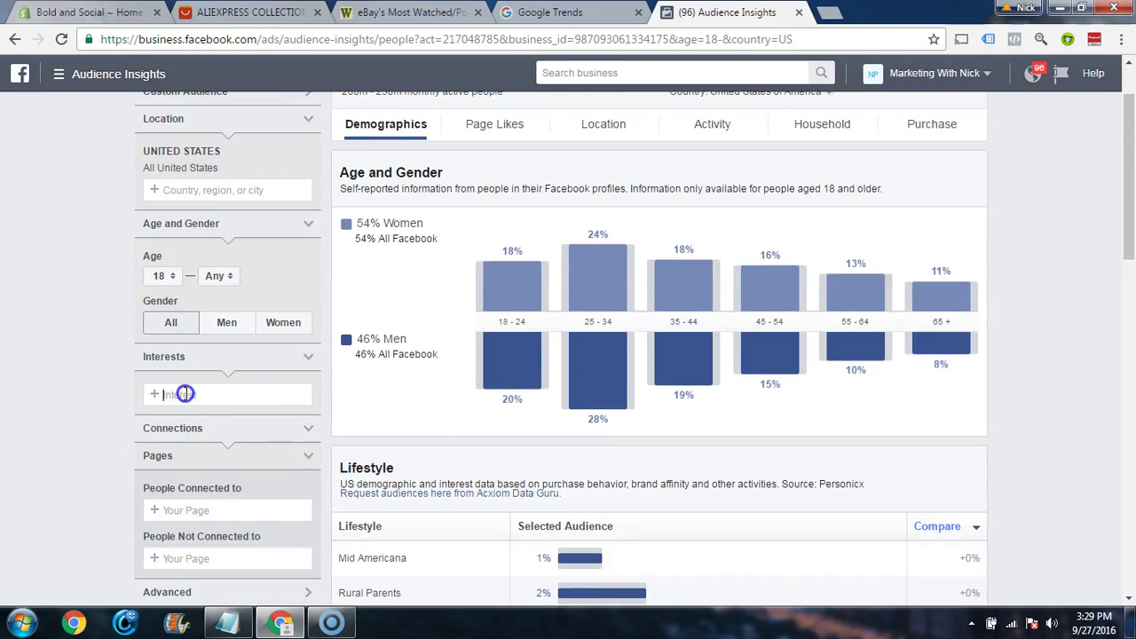
Step: Open the suggested interest categories, close them and check the new audience's size
click(183, 394)
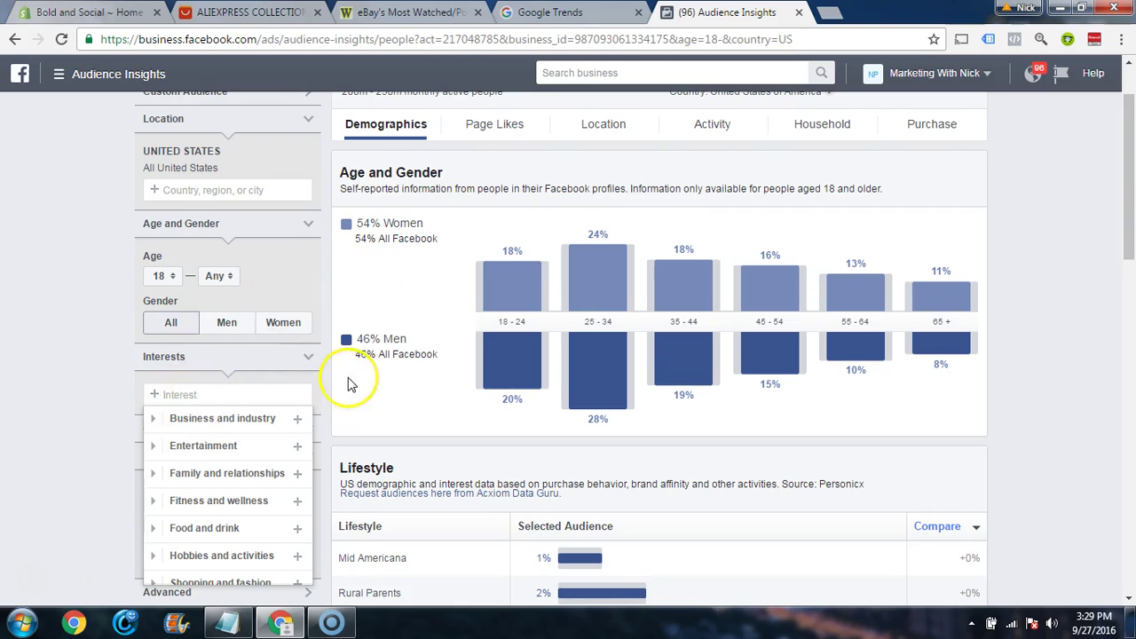
scroll(348, 383, up, 1)
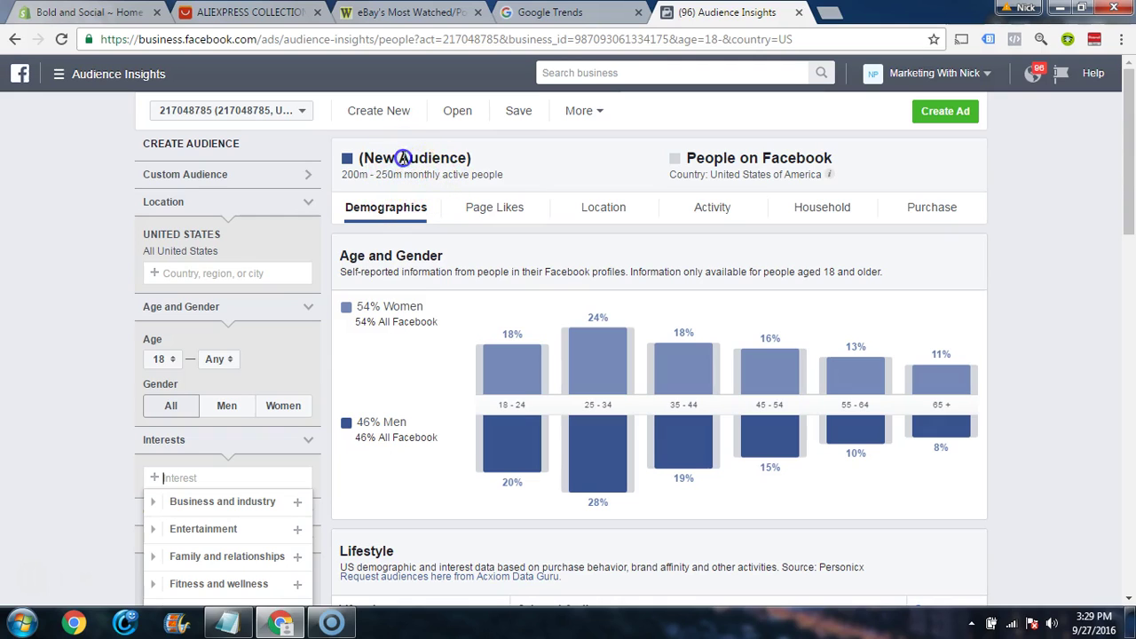
click(405, 158)
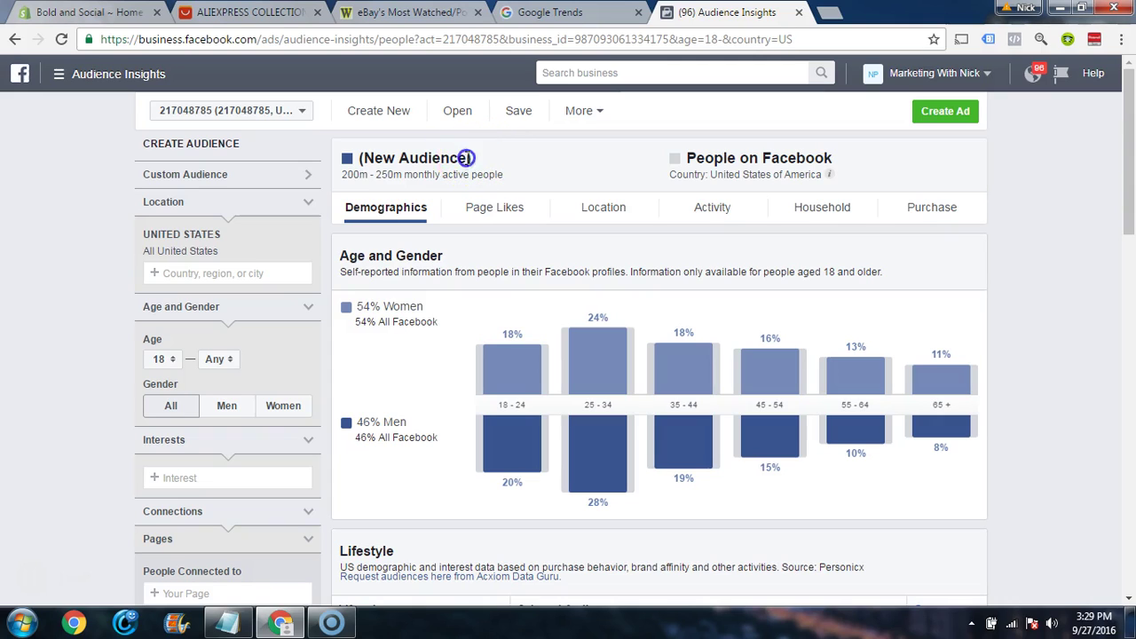
drag(466, 158, 366, 158)
click(377, 157)
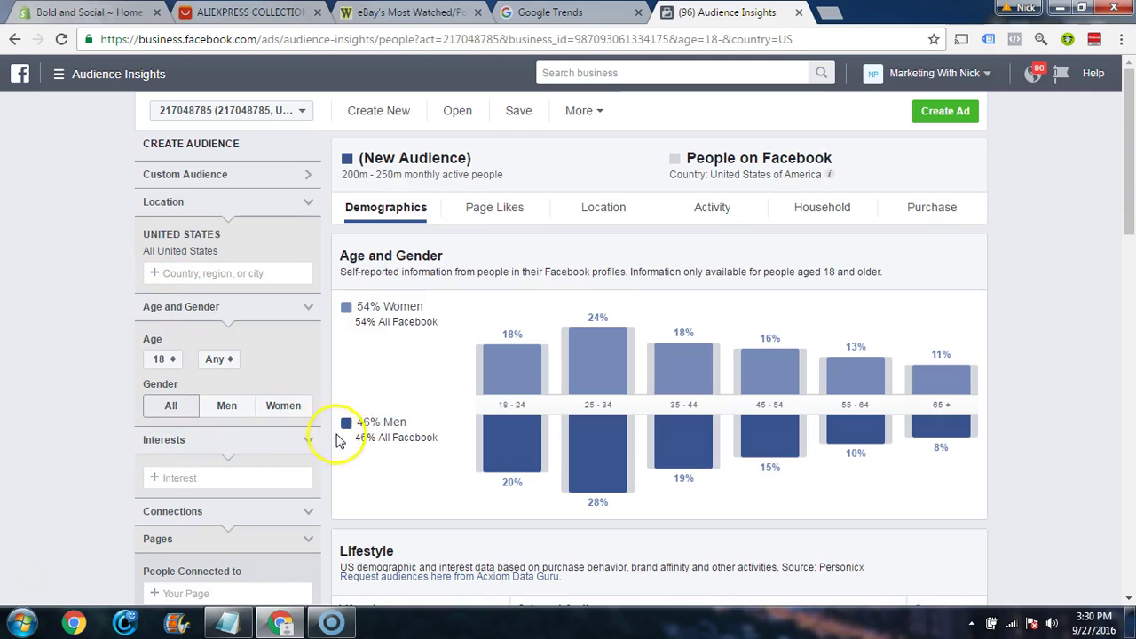
Step: Search the interests for "i love dogs" and add the I Love Dogs - Animal Advocate entry to the audience
scroll(106, 422, down, 2)
click(217, 309)
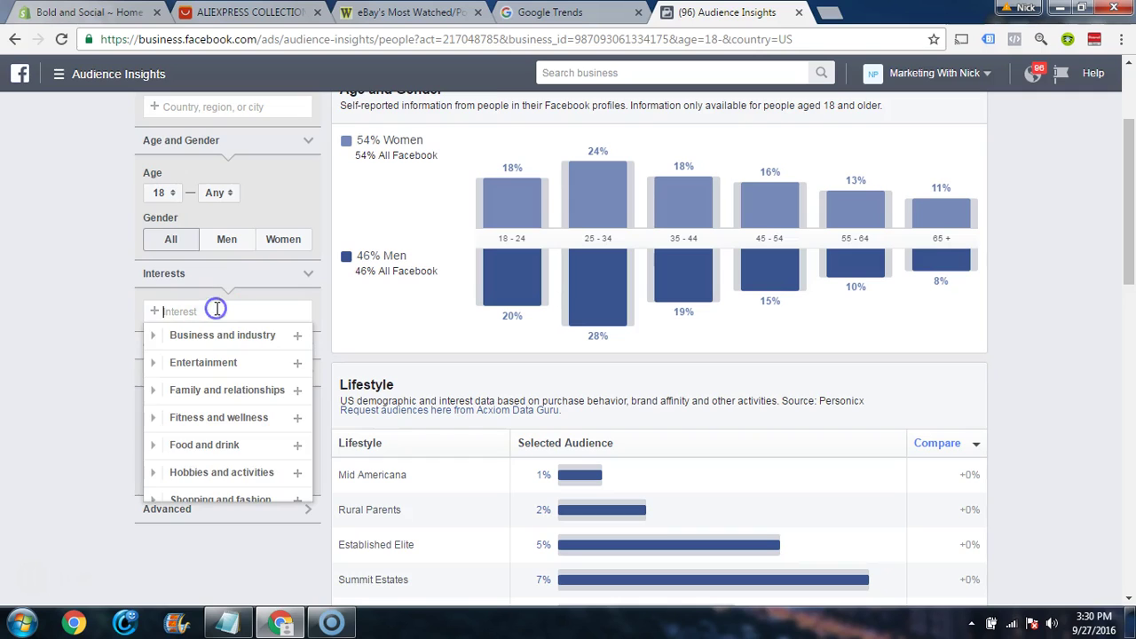
text(i)
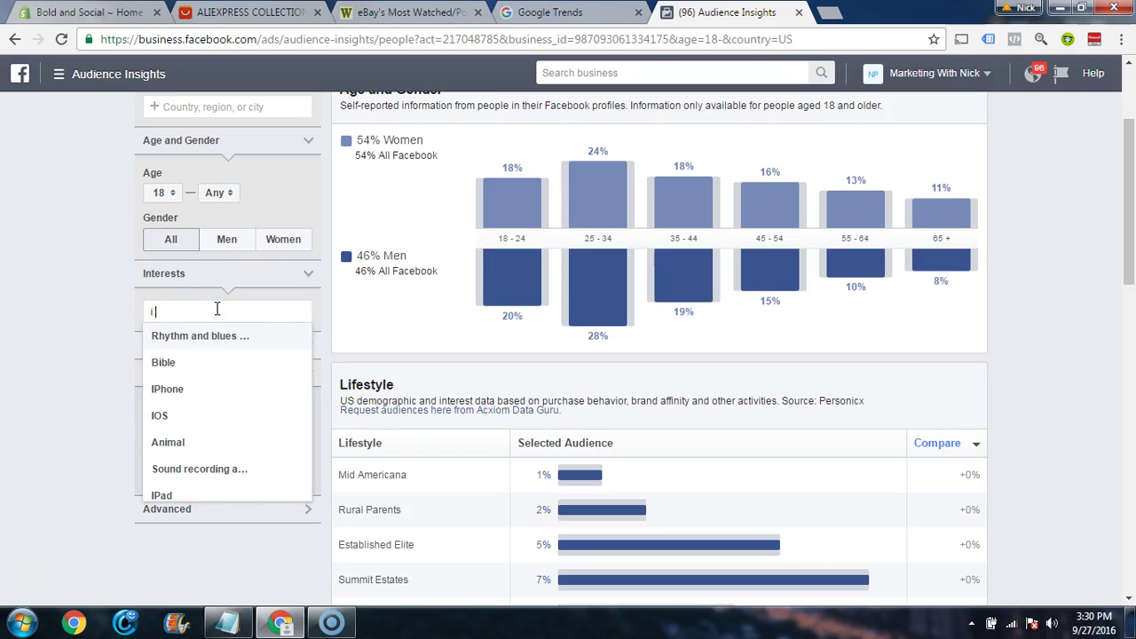
text( lo)
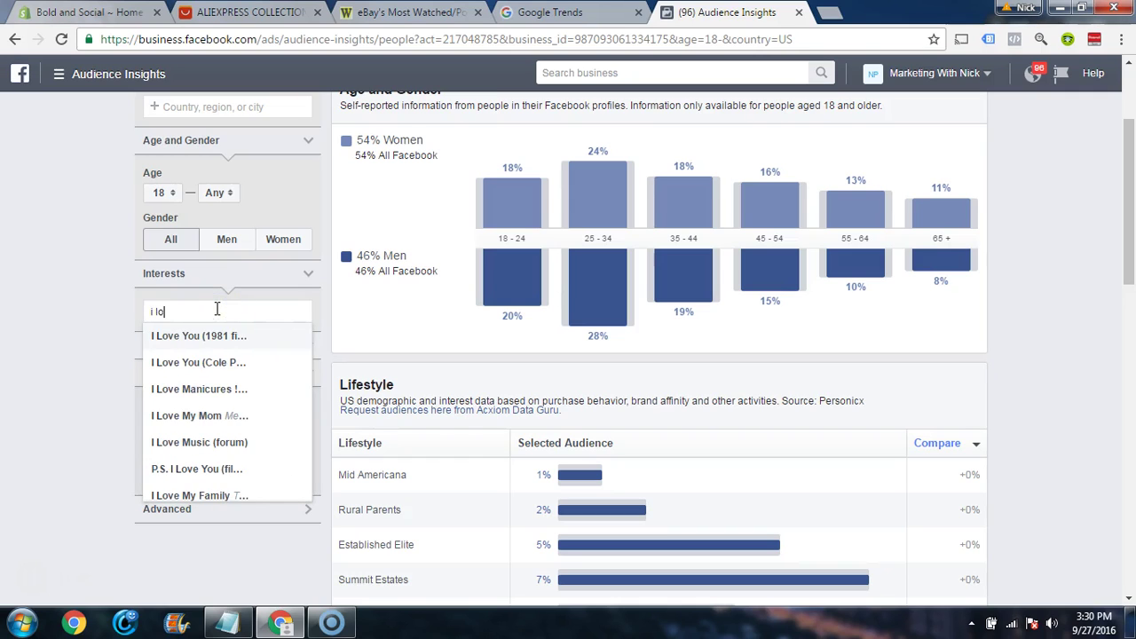
text(ve dogs)
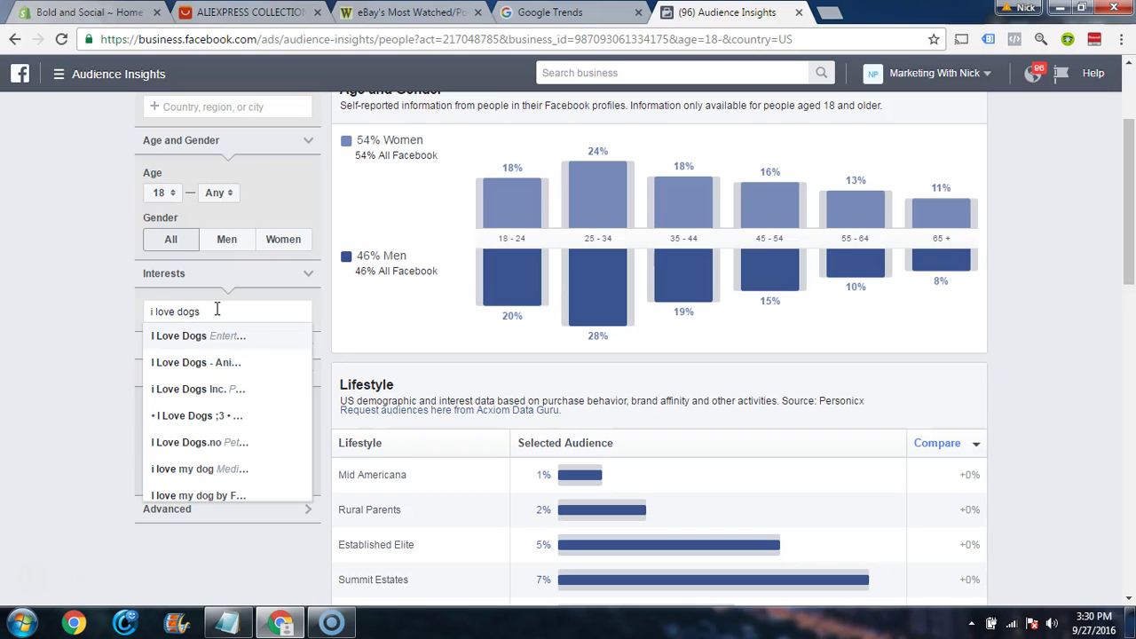
click(216, 364)
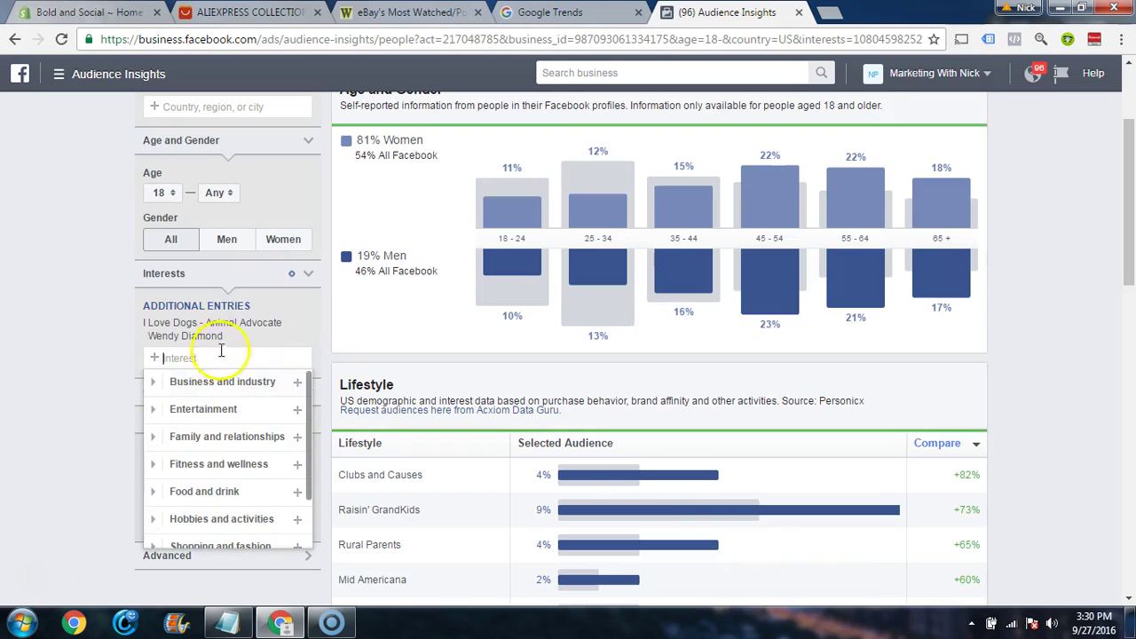
Step: Add the plain I Love Dogs interest to the audience and check the audience size
scroll(355, 359, up, 2)
scroll(359, 355, down, 2)
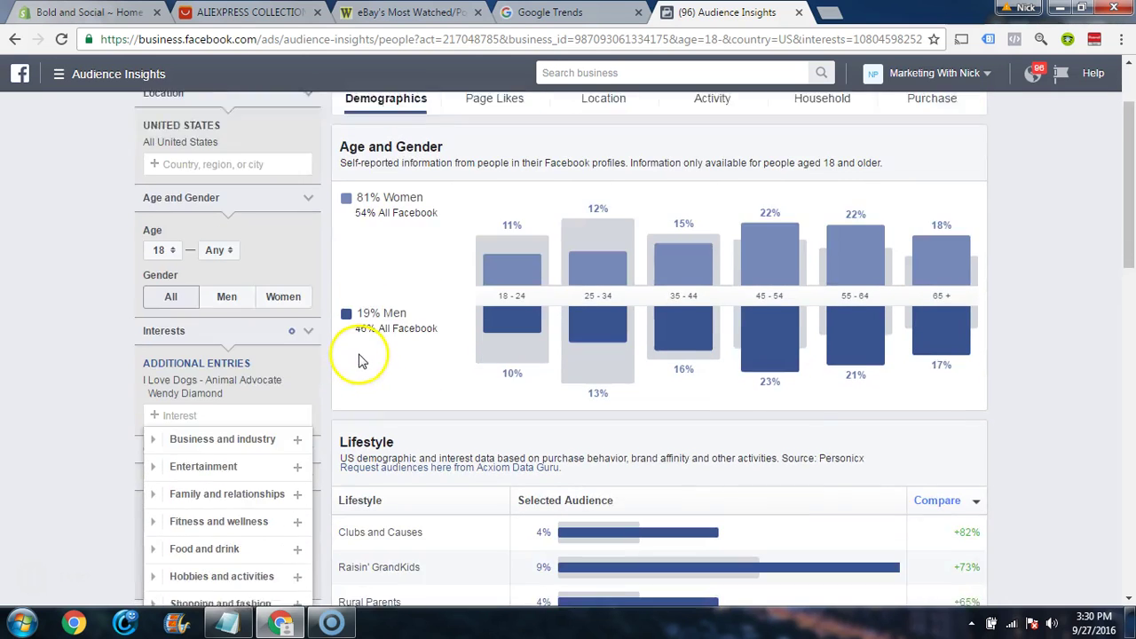
text(i l)
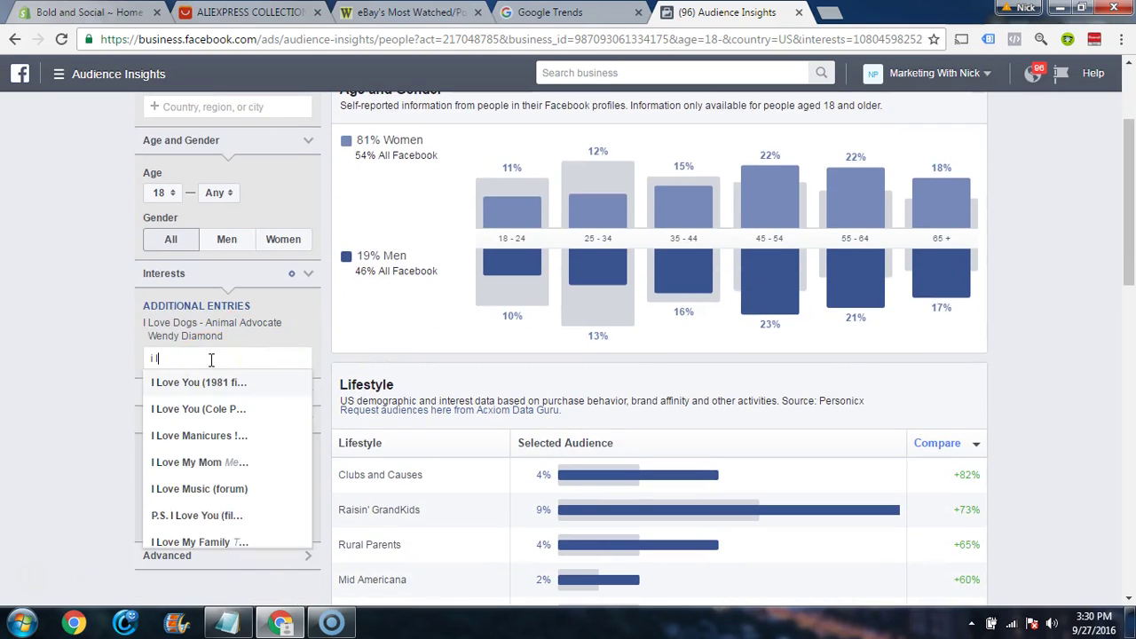
text(ove dogs)
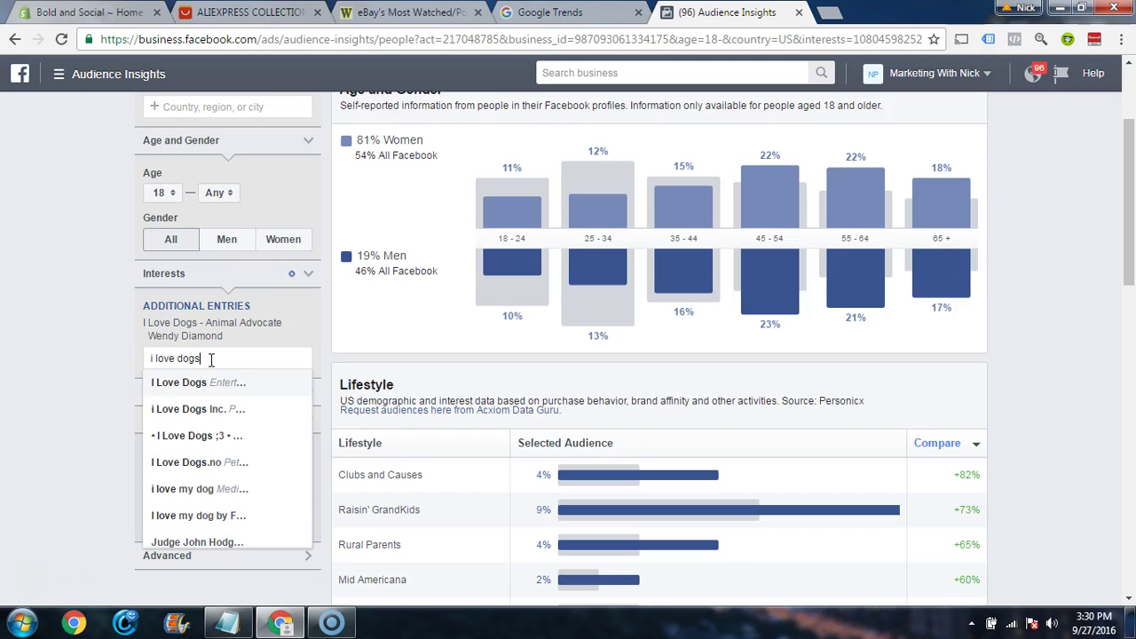
click(187, 387)
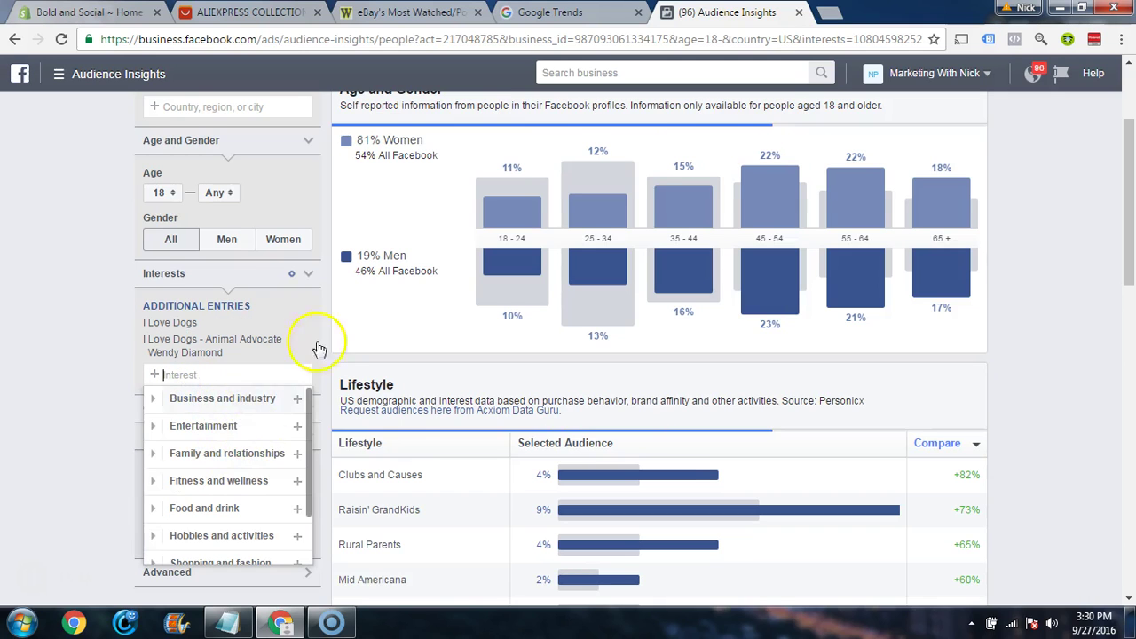
scroll(405, 305, up, 2)
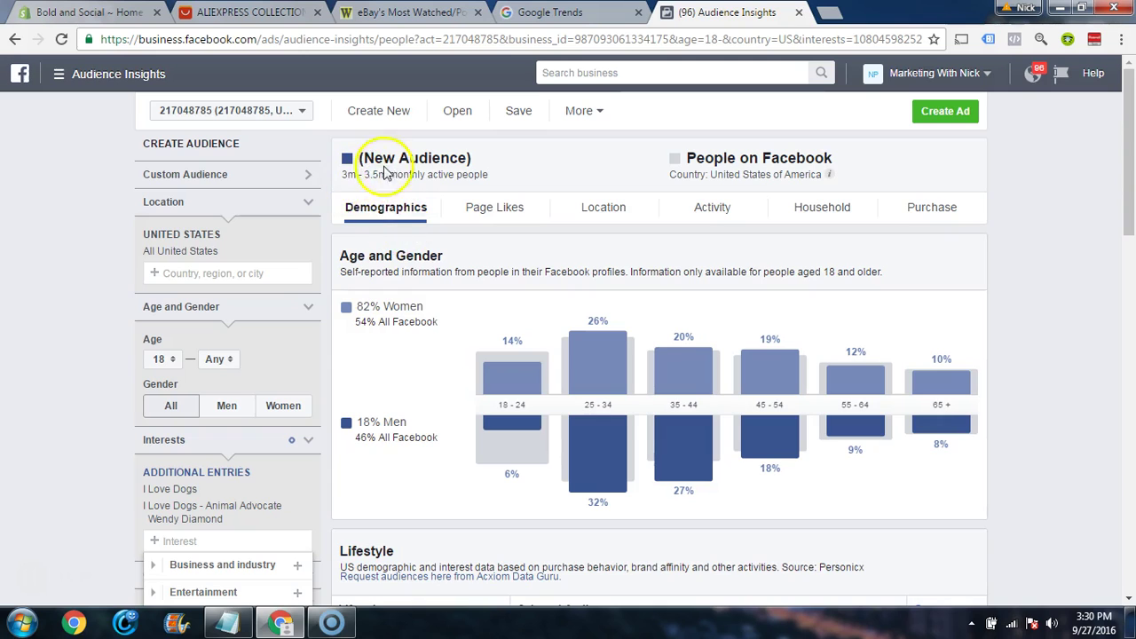
Step: Add the "• I Love Dogs ;3 •" interest to the audience and check the audience size
scroll(325, 349, down, 1)
click(196, 458)
text(i love dogs)
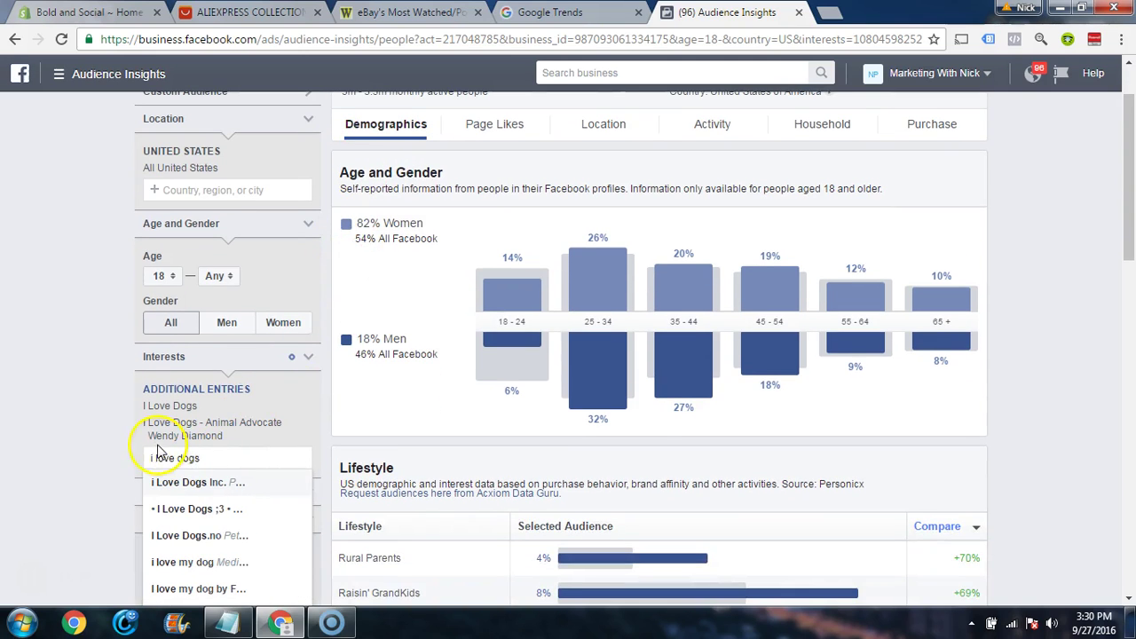
scroll(158, 453, down, 1)
text(s)
click(208, 429)
scroll(386, 395, up, 2)
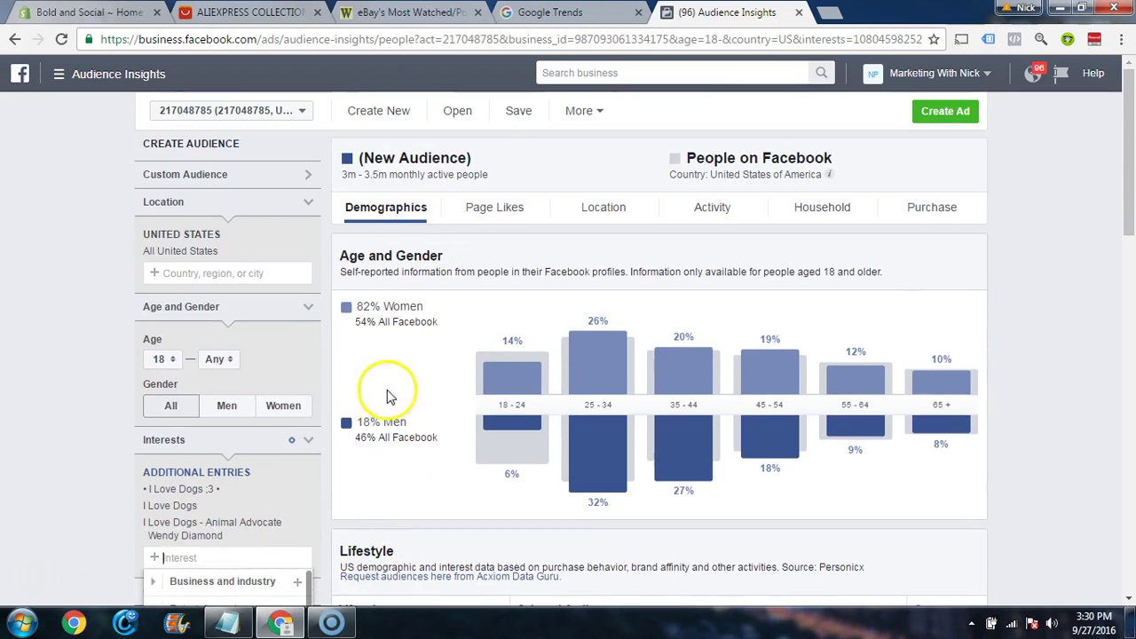
Step: Add the broad Dogs interest under Hobbies and activities > Pets and check the audience size
scroll(234, 480, down, 1)
text(dogs)
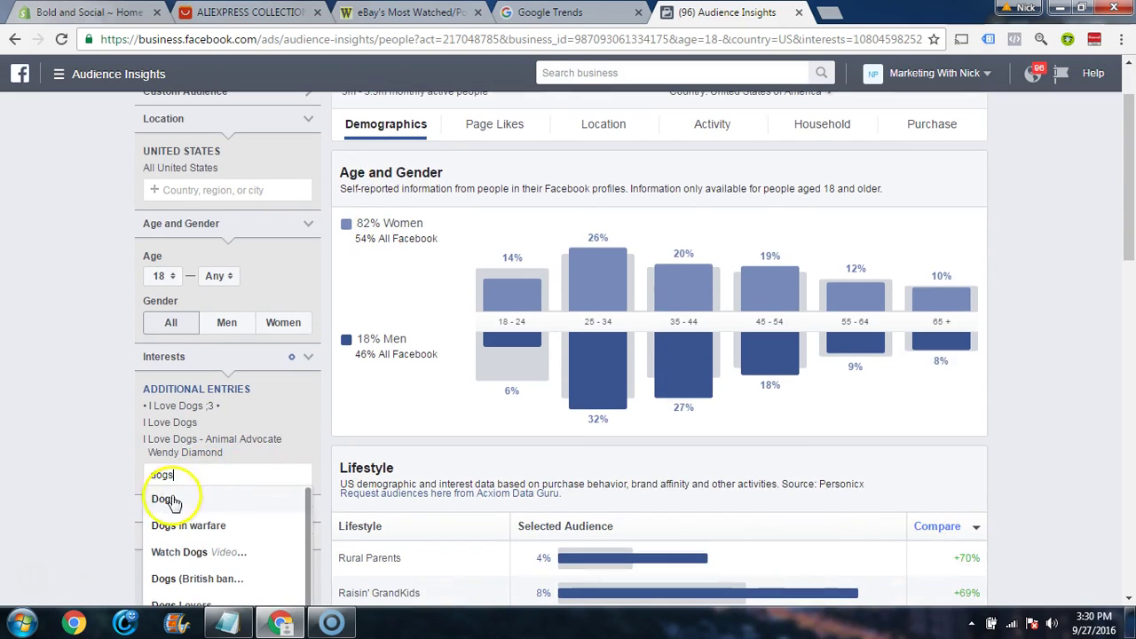
click(171, 502)
scroll(381, 209, up, 1)
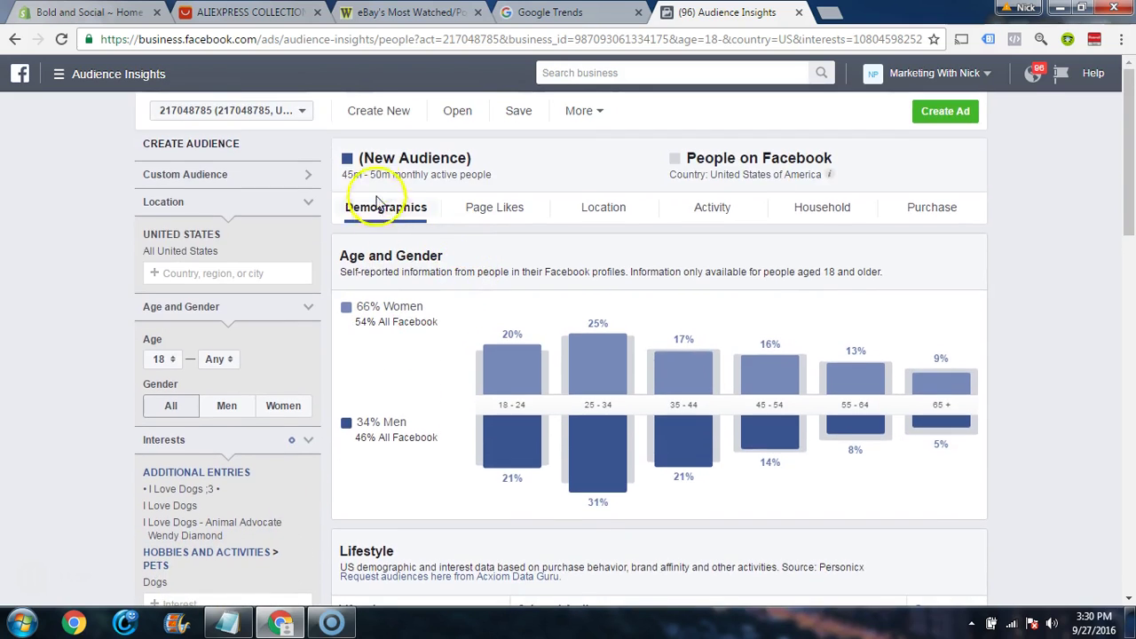
scroll(453, 266, down, 1)
scroll(397, 229, up, 1)
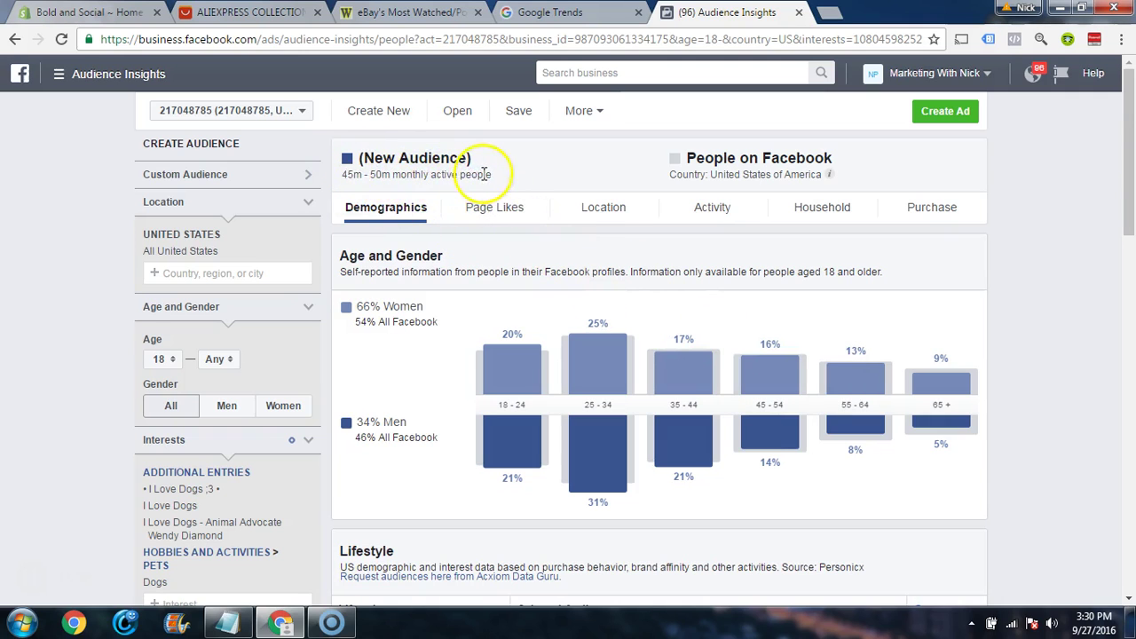
Step: Remove all the dog-related interests from the audience, both the additional entries and the Pets category
scroll(325, 362, down, 2)
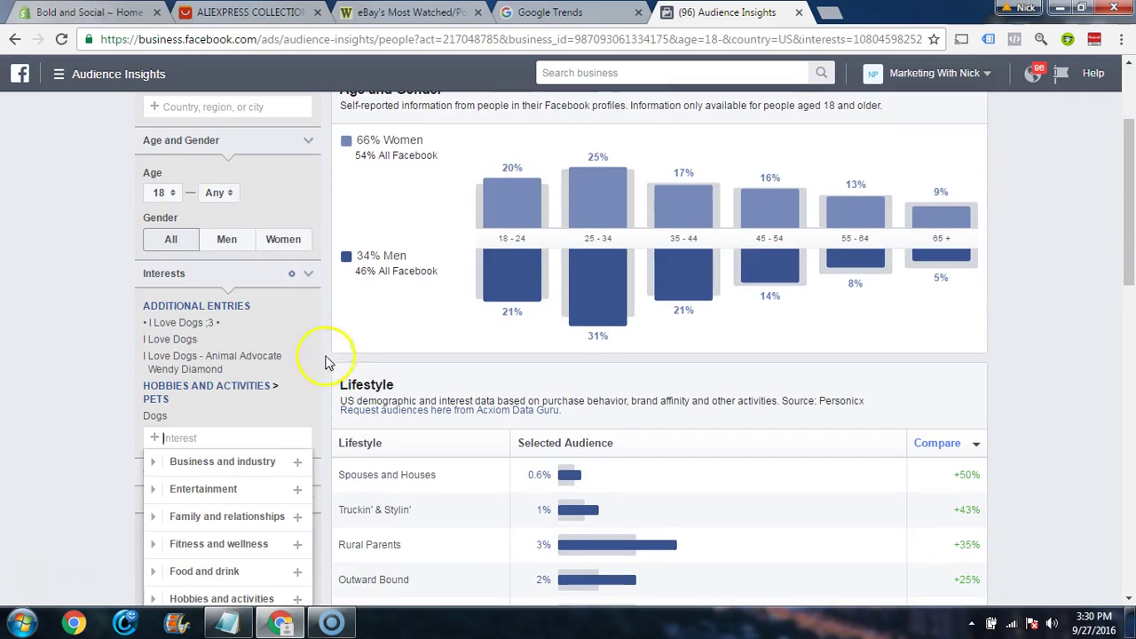
click(307, 307)
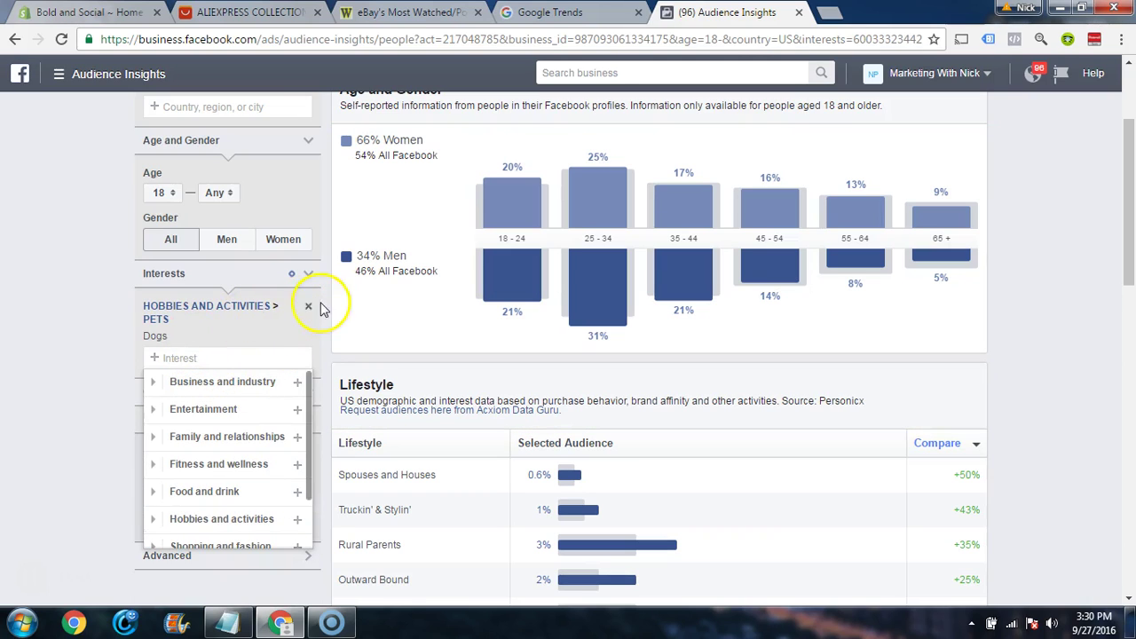
click(308, 307)
Step: Search the interests for "edm" and add EDM.com, EDM and Your EDM to the audience
click(211, 309)
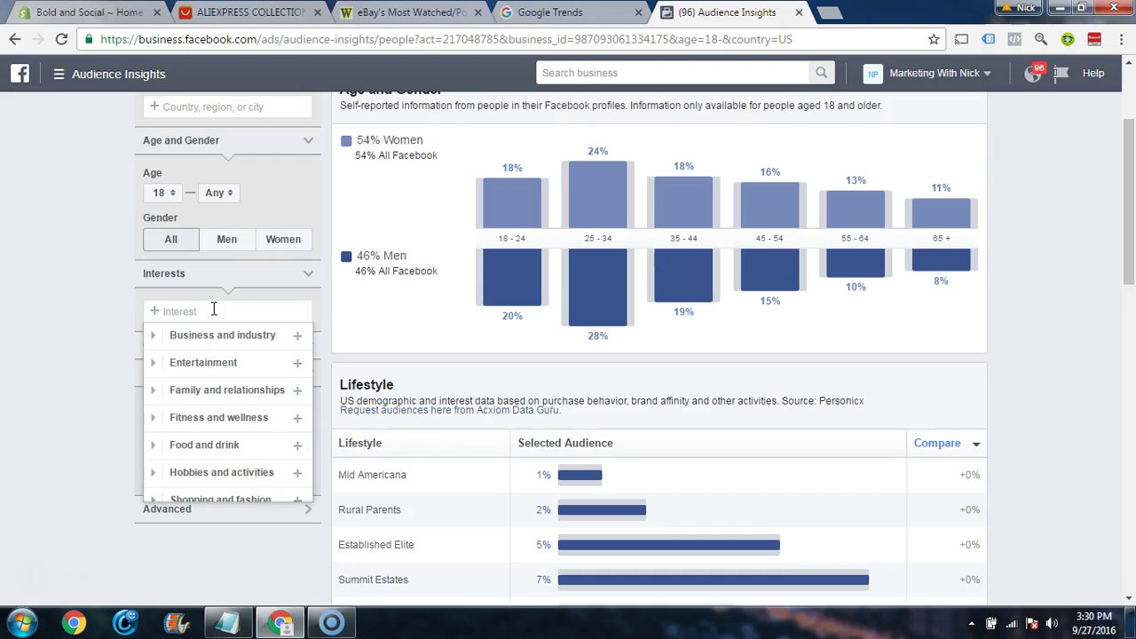
text(edm)
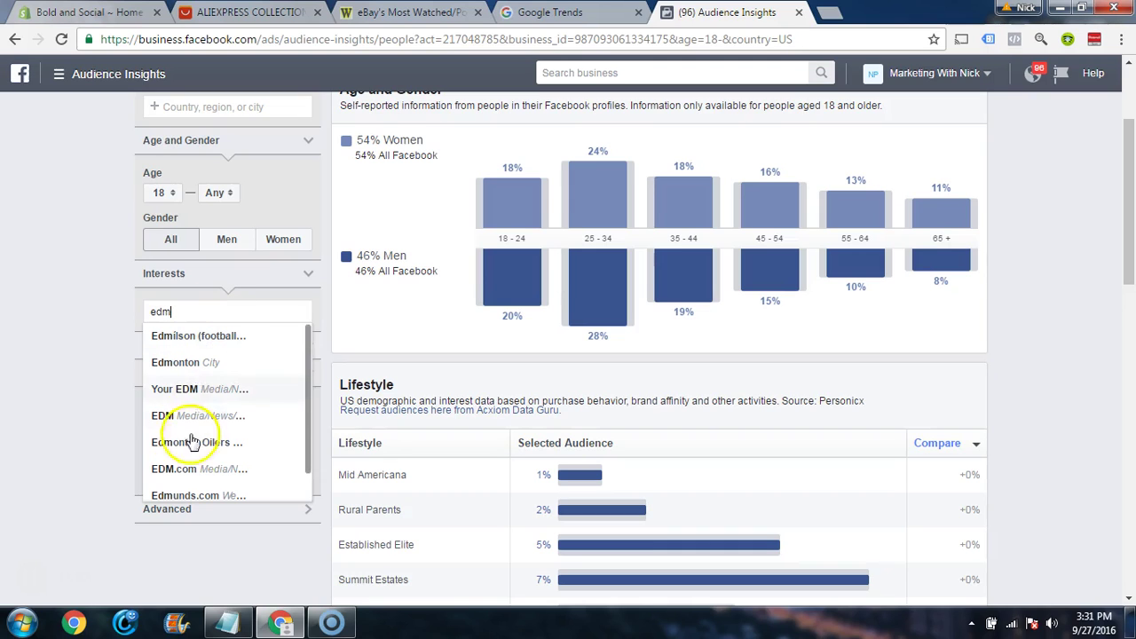
click(183, 475)
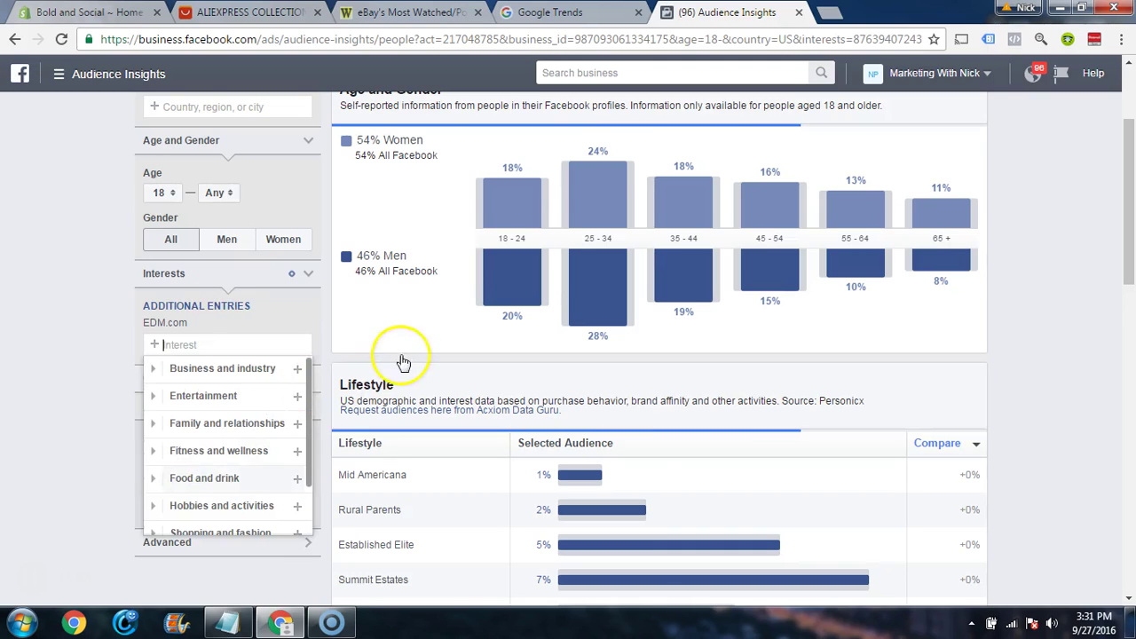
scroll(293, 422, down, 1)
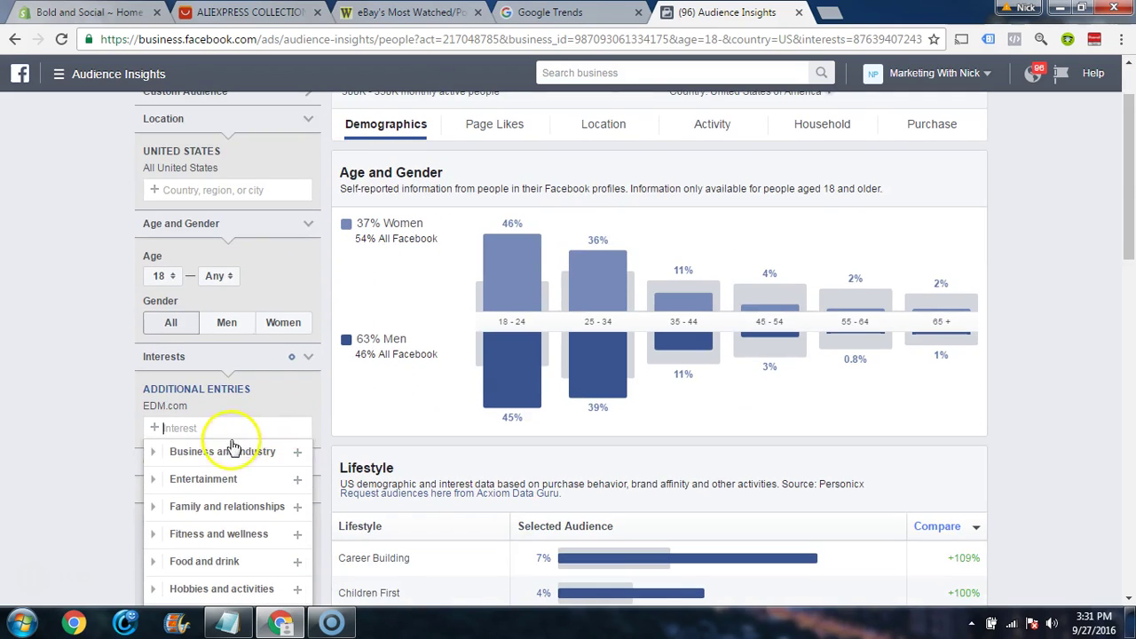
text(edm)
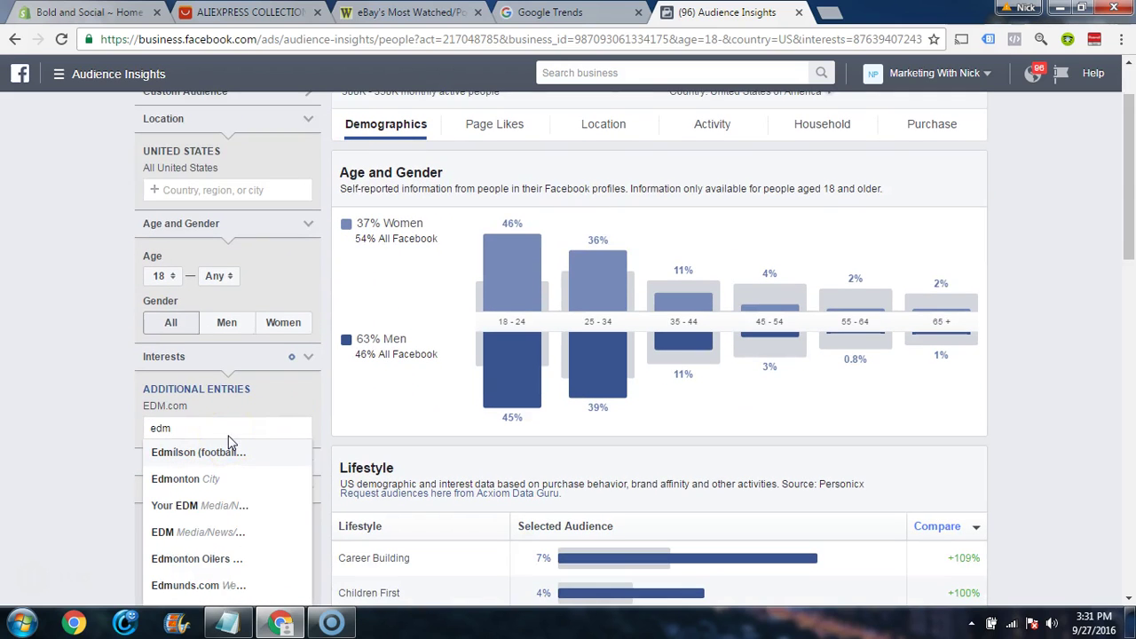
click(197, 530)
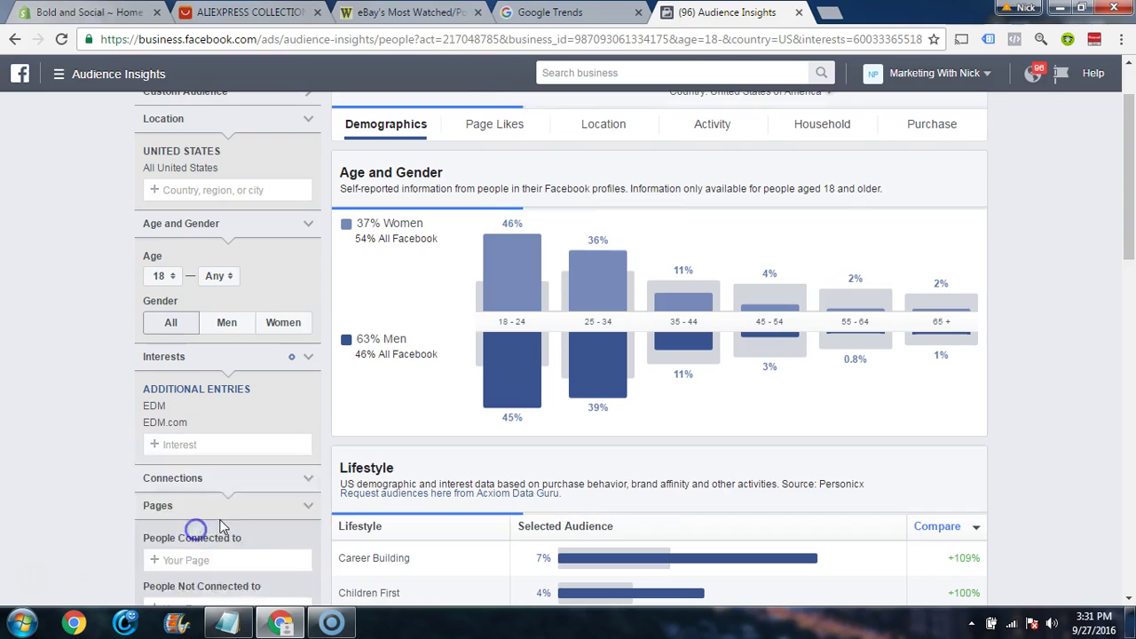
scroll(327, 298, down, 1)
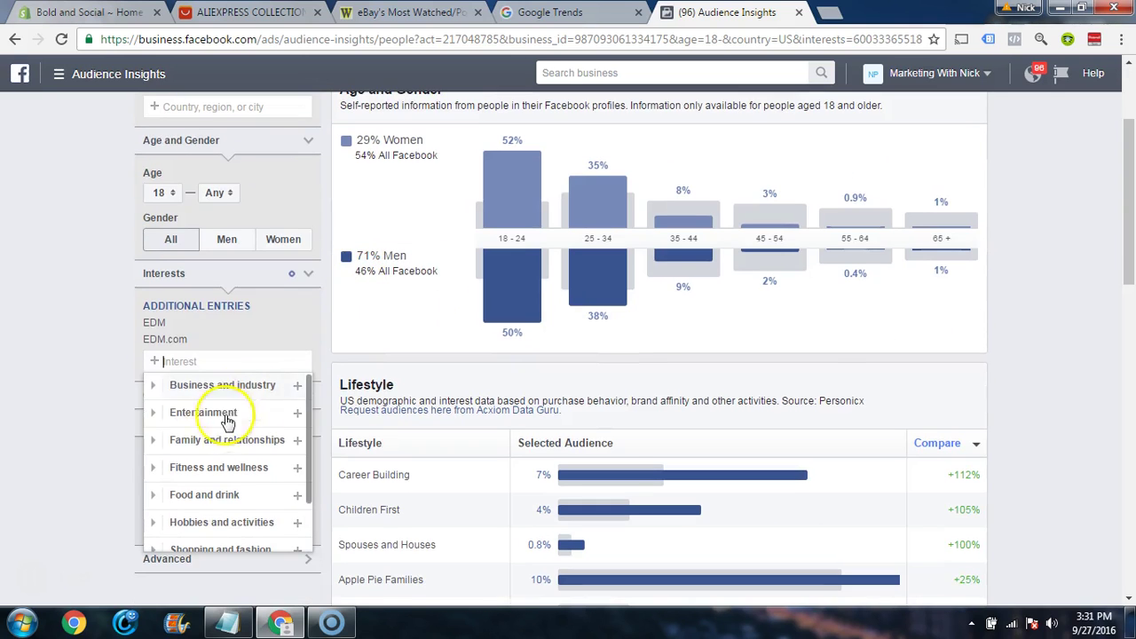
text(edm)
click(181, 444)
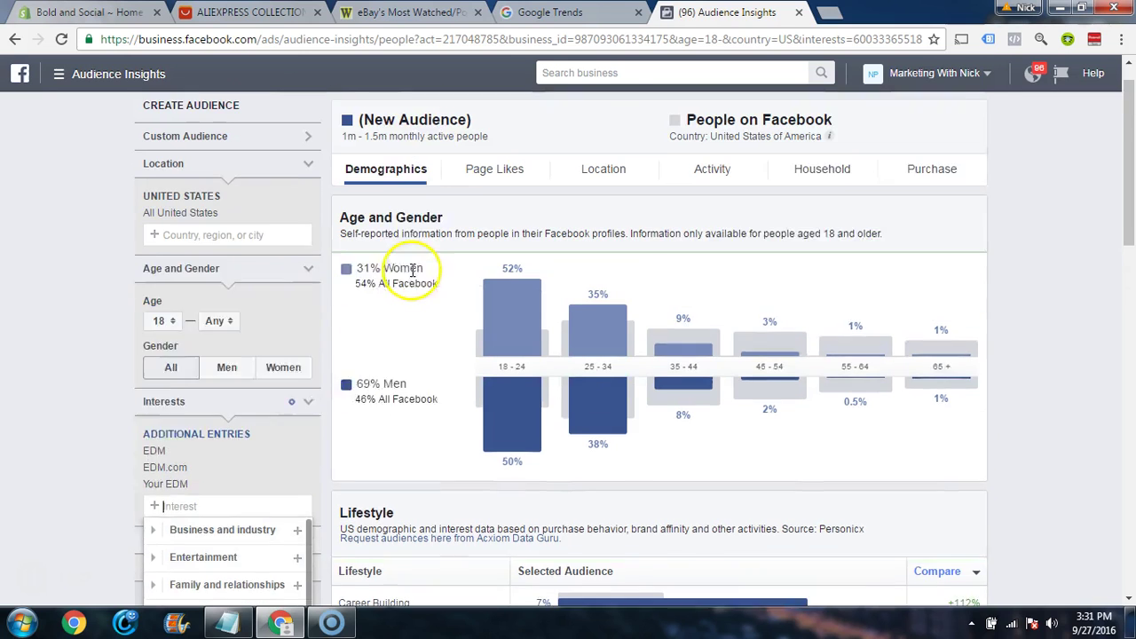
Step: Search the interests for "electronic", add Electronic dance music and review the audience's size and demographics
scroll(304, 436, down, 2)
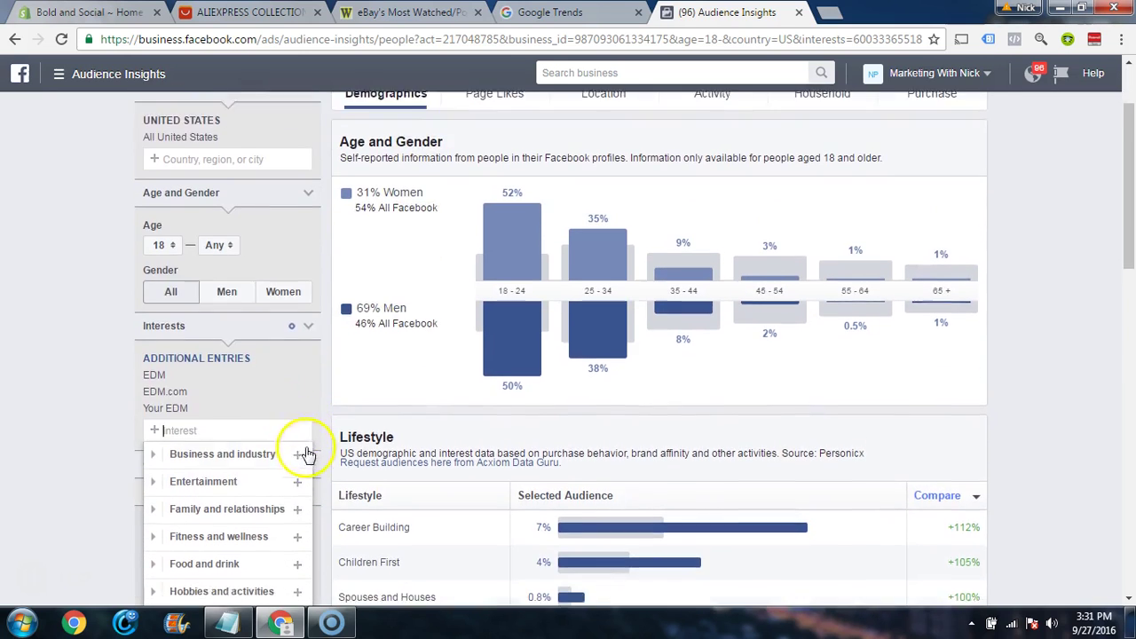
text(electronic)
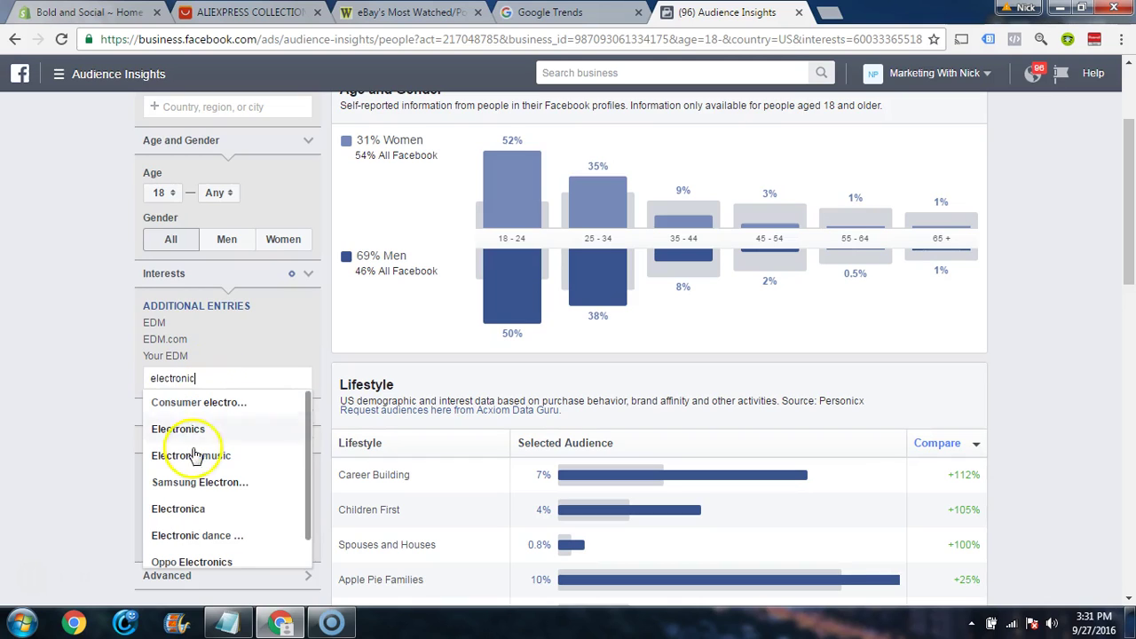
click(210, 536)
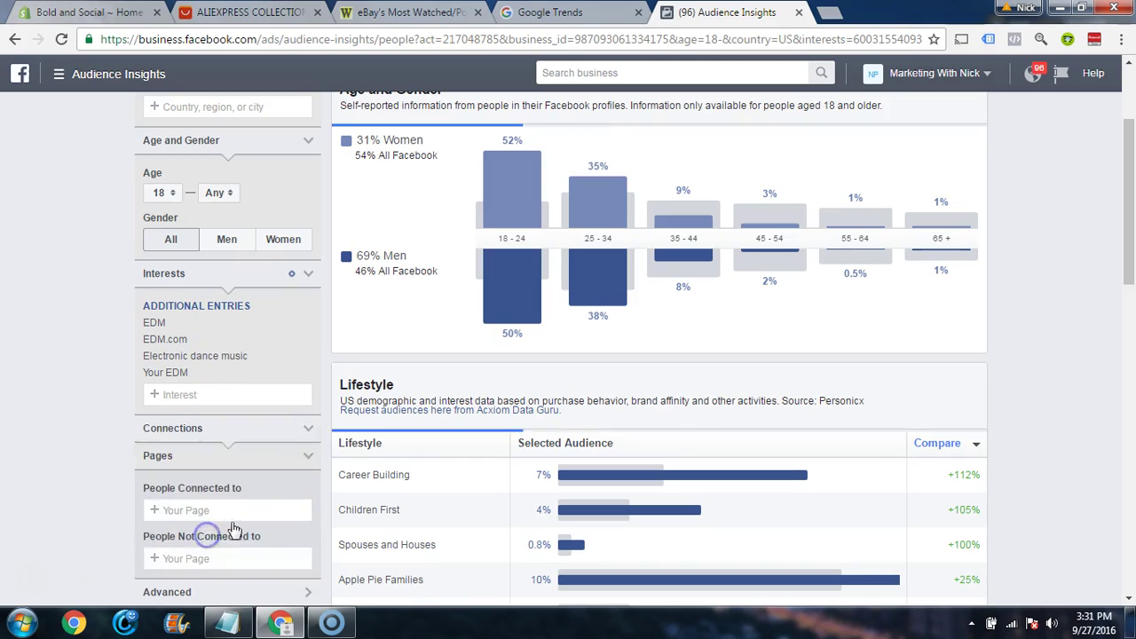
scroll(364, 359, up, 1)
scroll(367, 350, up, 1)
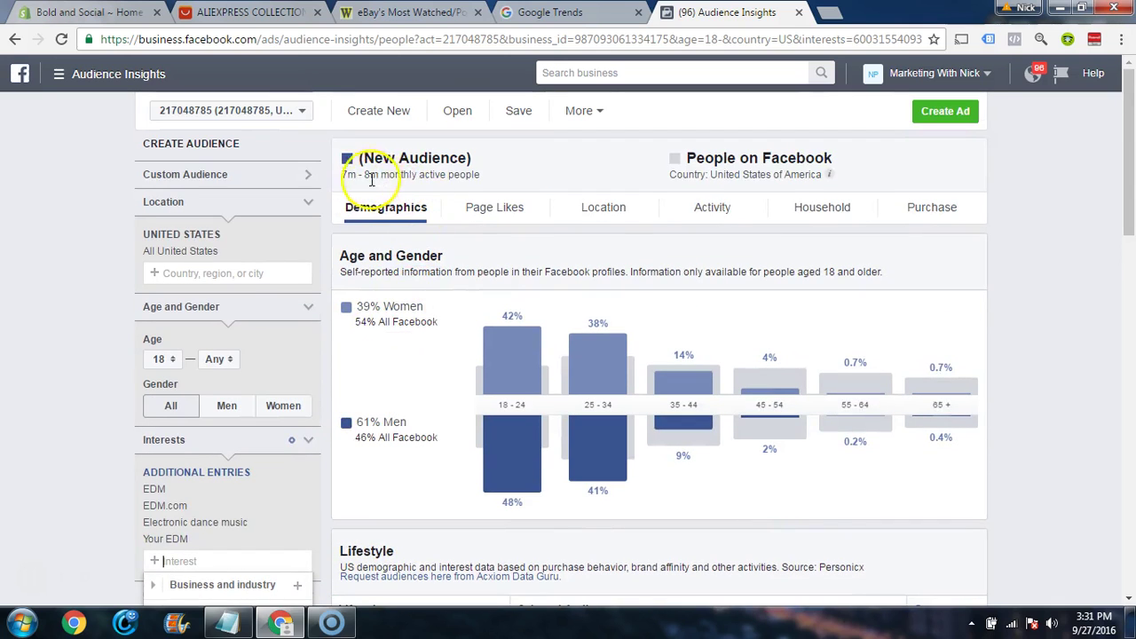
scroll(483, 263, down, 1)
scroll(541, 311, up, 1)
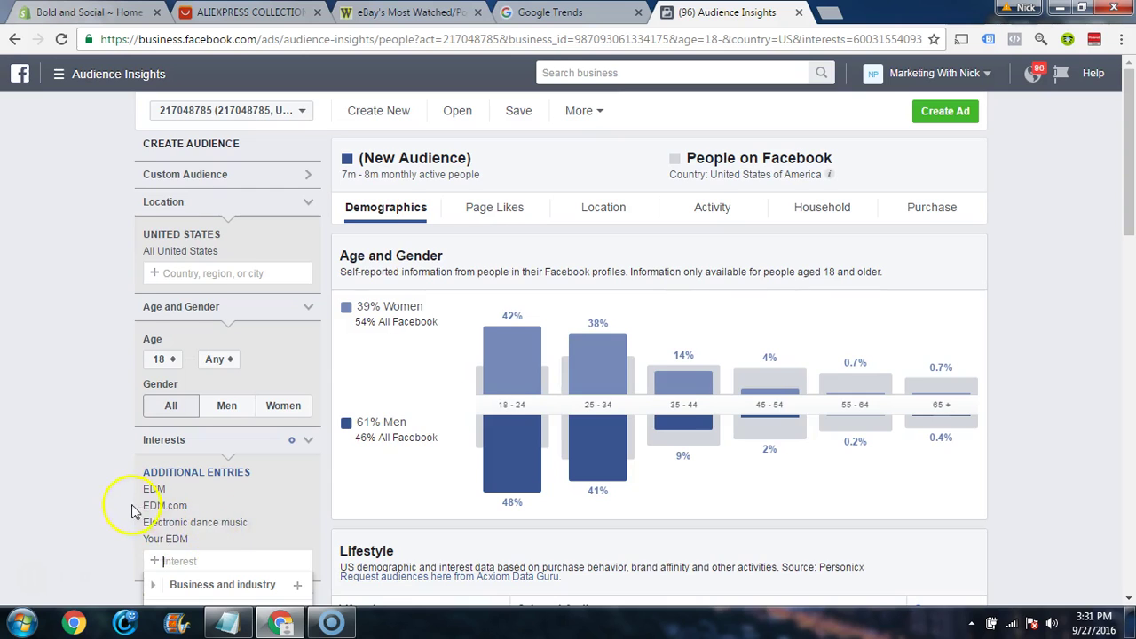
scroll(142, 505, down, 1)
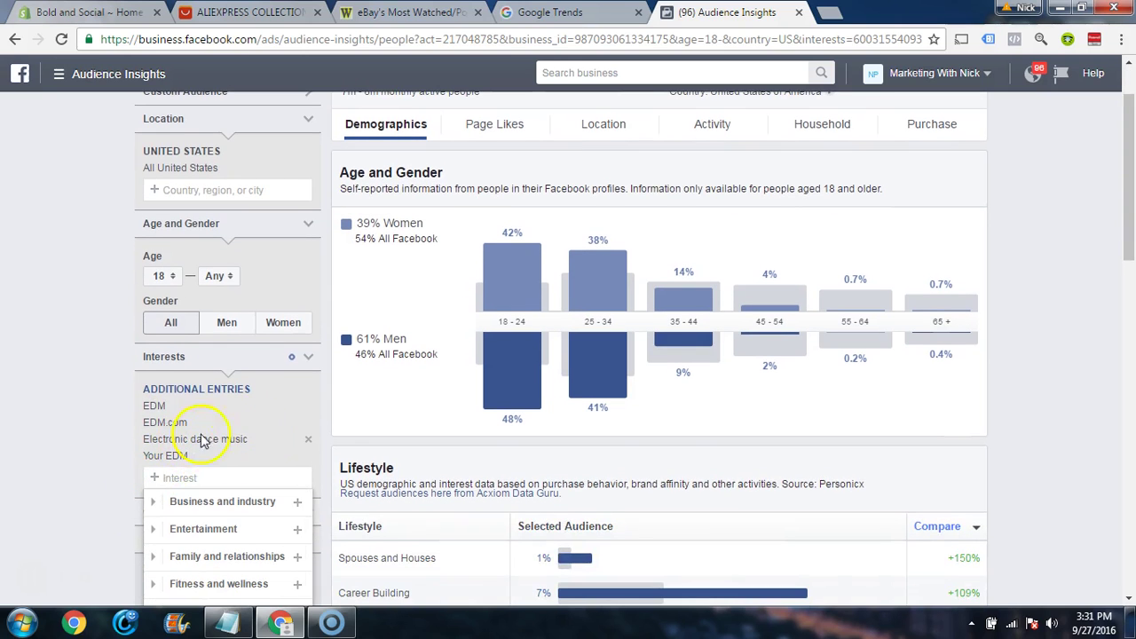
Step: Review the EDM audience's size, its age and gender breakdown, and its lifestyle categories
scroll(483, 373, up, 1)
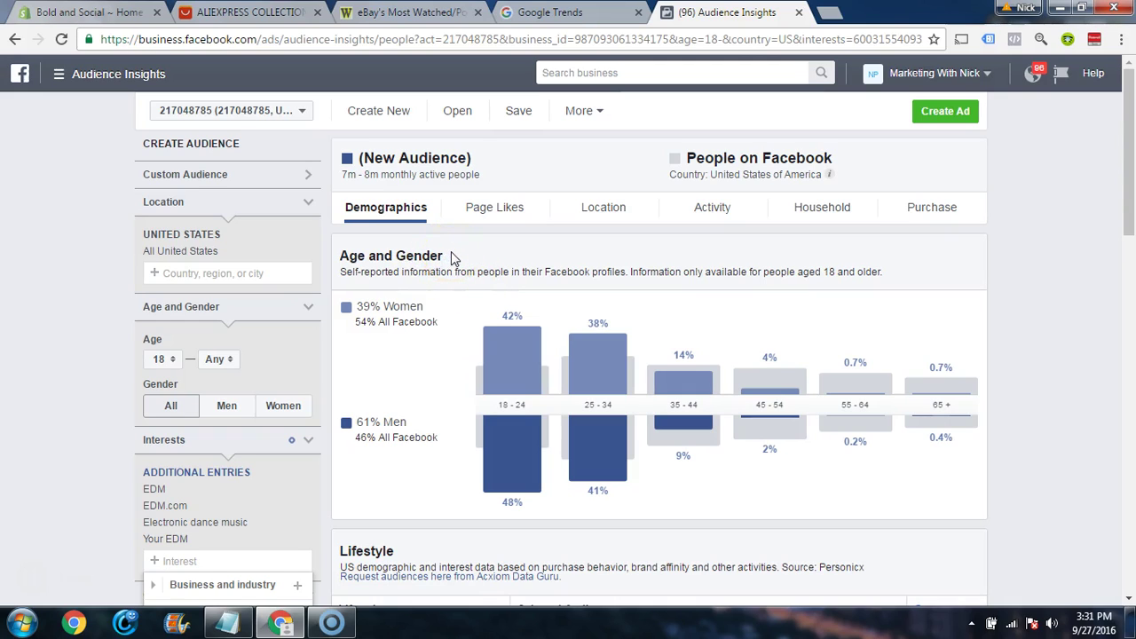
scroll(124, 353, down, 1)
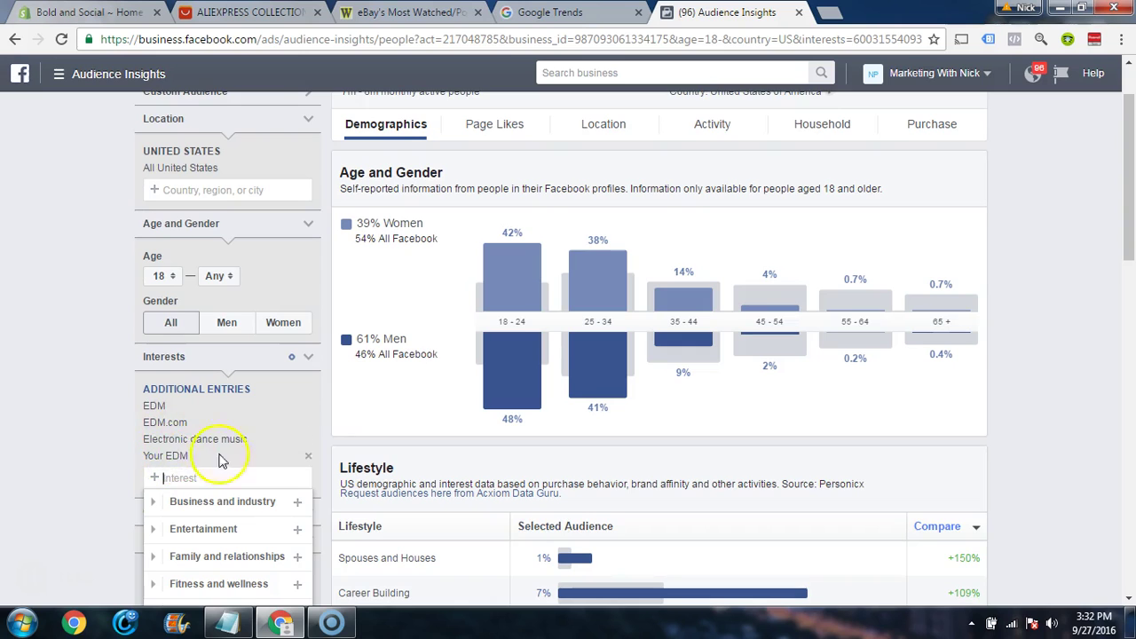
scroll(451, 278, up, 1)
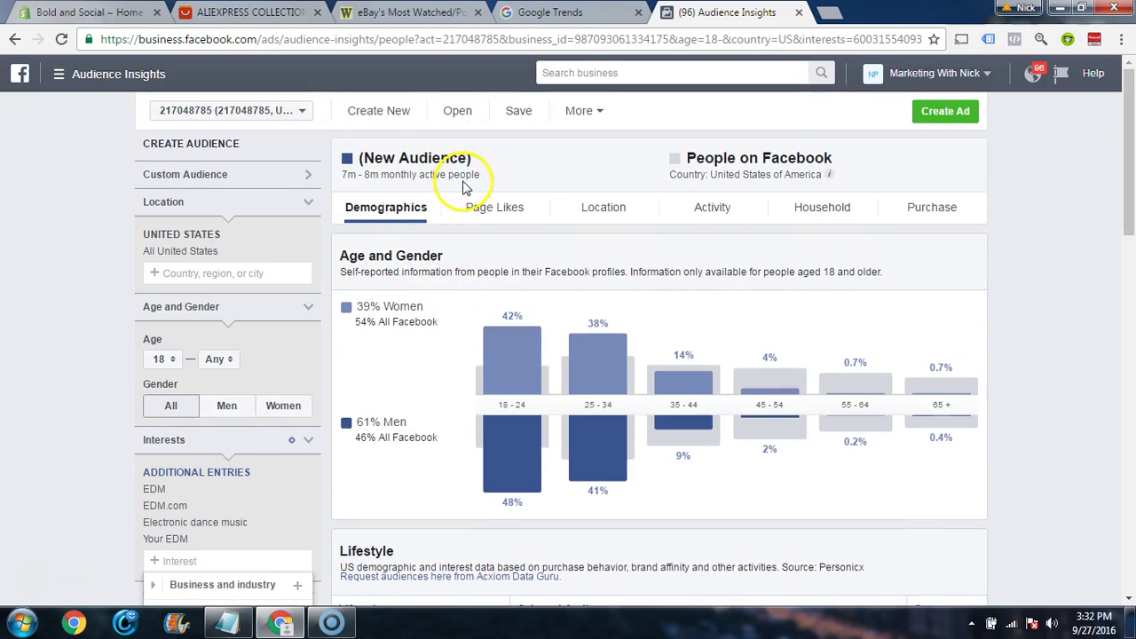
scroll(462, 297, down, 1)
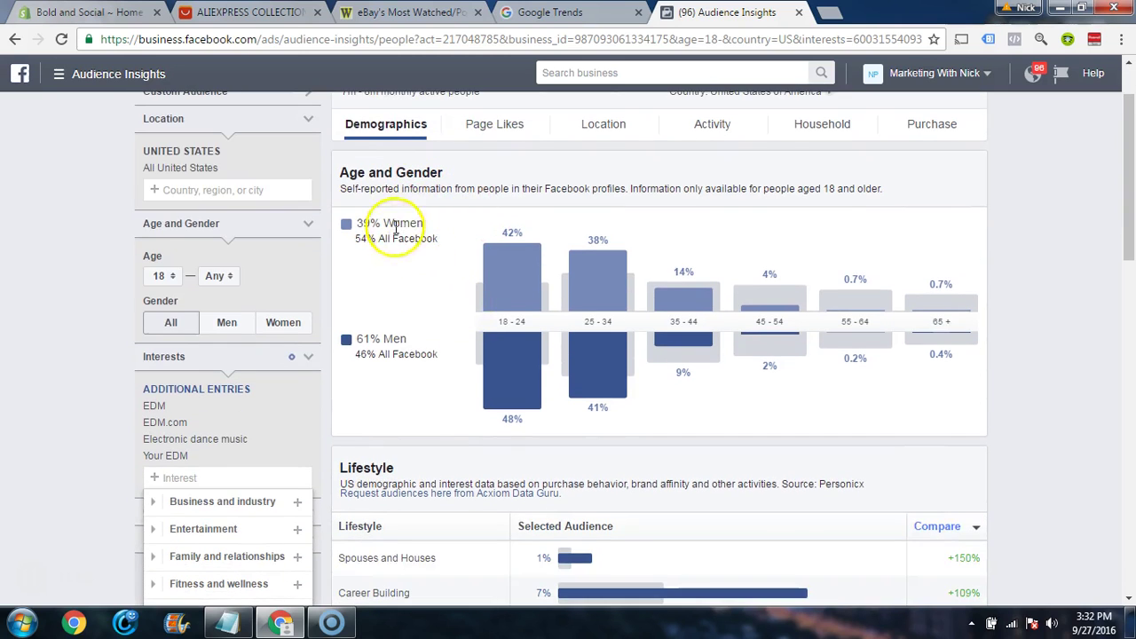
scroll(507, 346, down, 4)
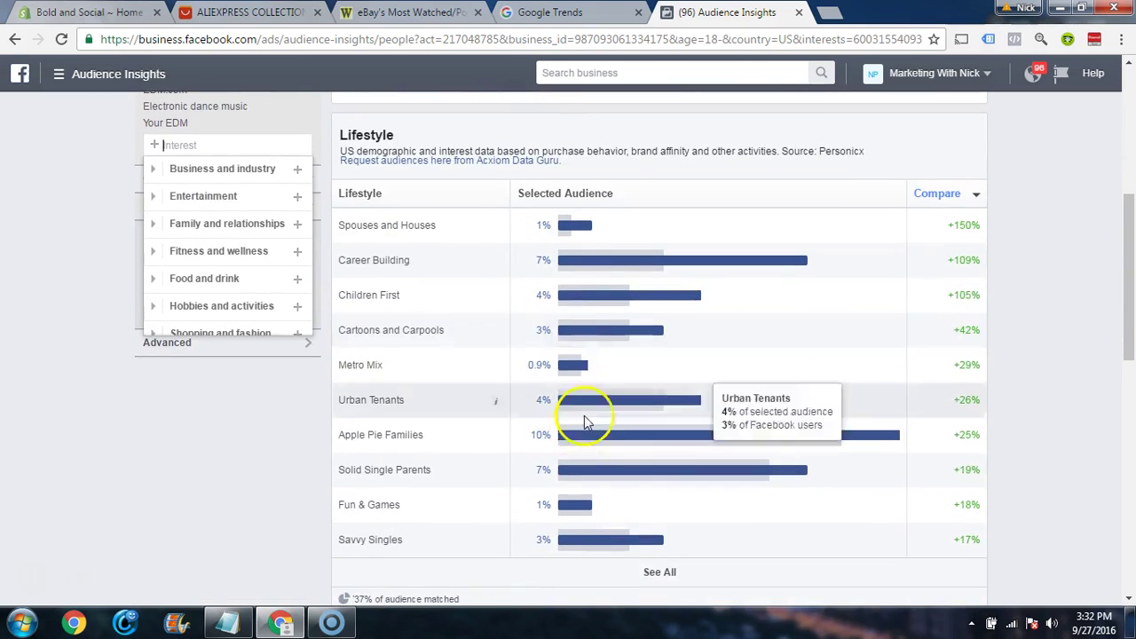
scroll(577, 367, down, 2)
scroll(578, 375, up, 7)
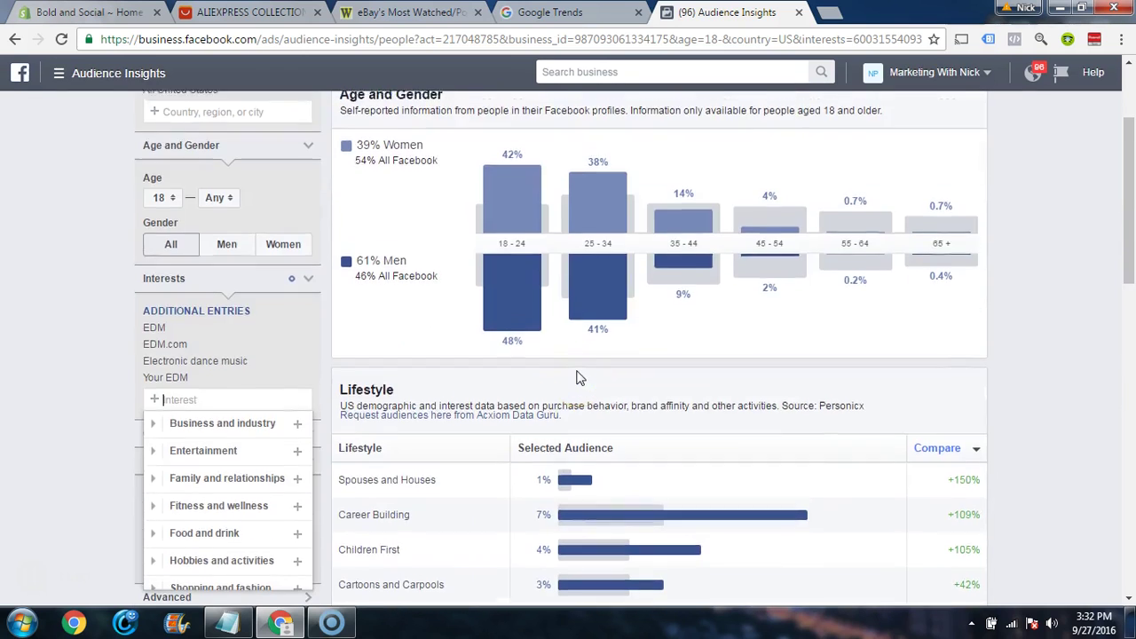
Step: Open the EDM audience's Page Likes and examine its top categories and most relevant Facebook pages
click(499, 205)
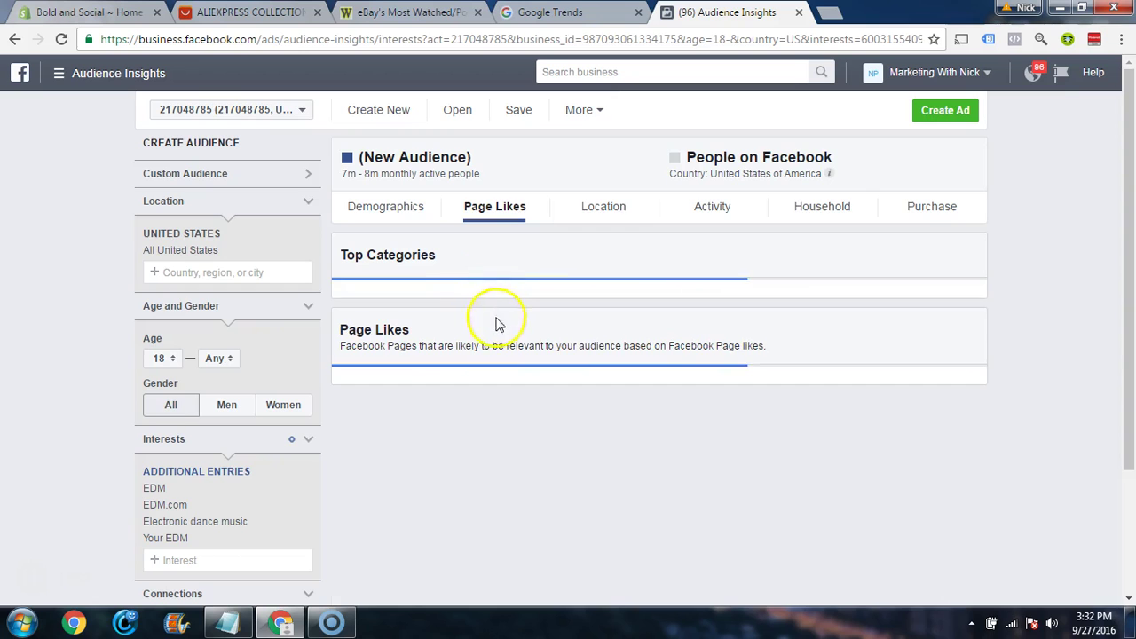
scroll(519, 333, down, 3)
scroll(561, 307, up, 2)
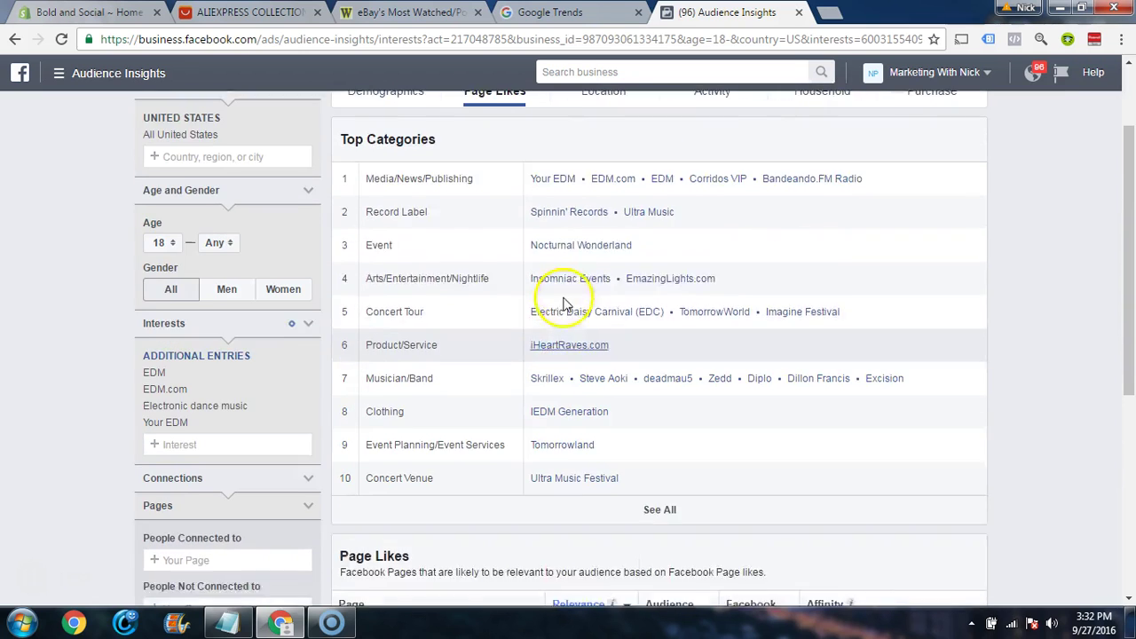
scroll(606, 253, down, 5)
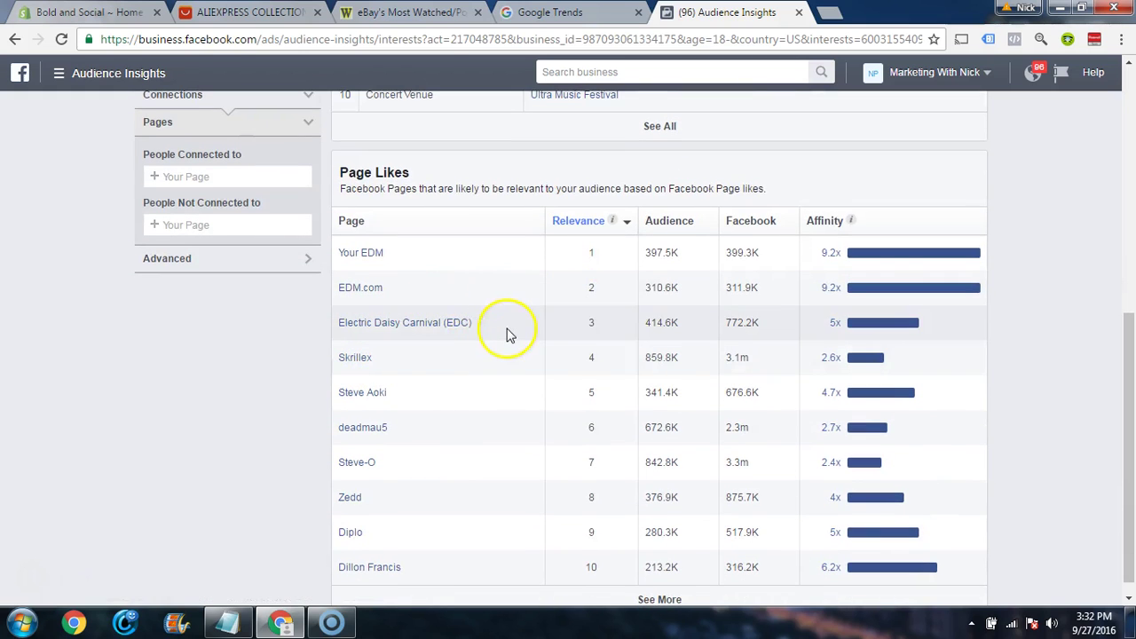
scroll(468, 342, up, 6)
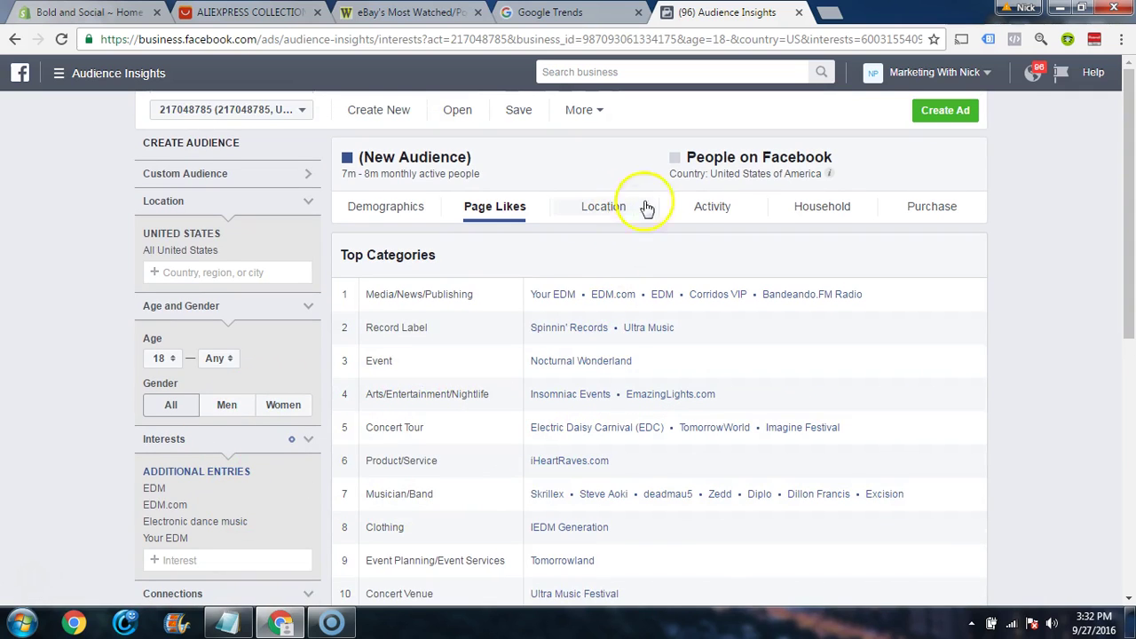
Step: Look through the EDM audience's purchase, activity and location data and return to its demographics
click(830, 217)
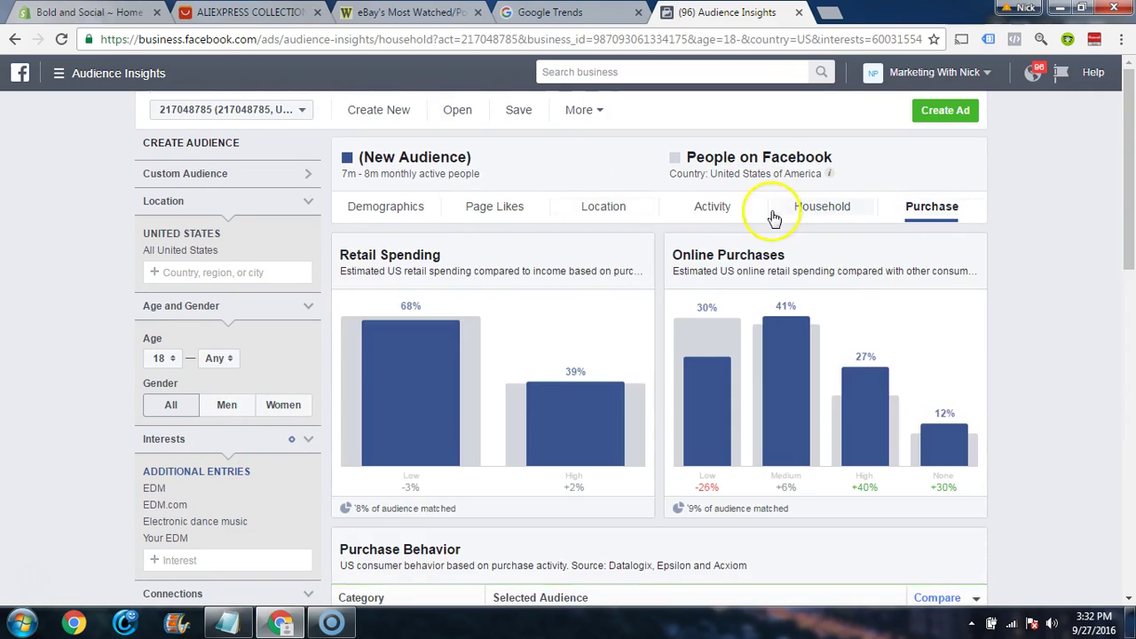
click(715, 216)
click(614, 211)
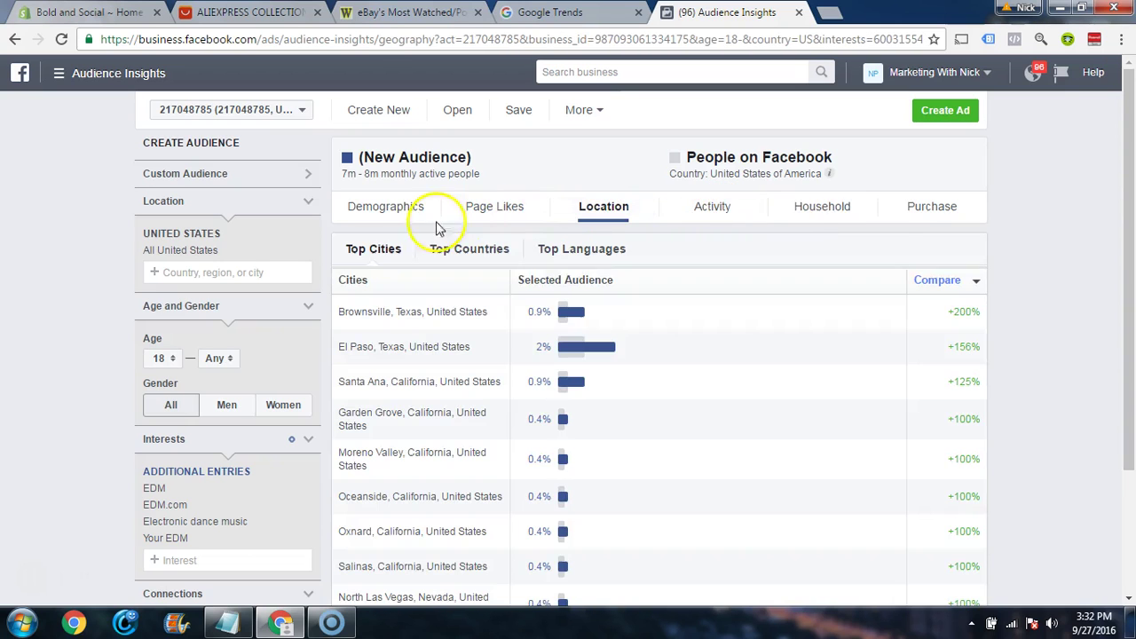
click(396, 211)
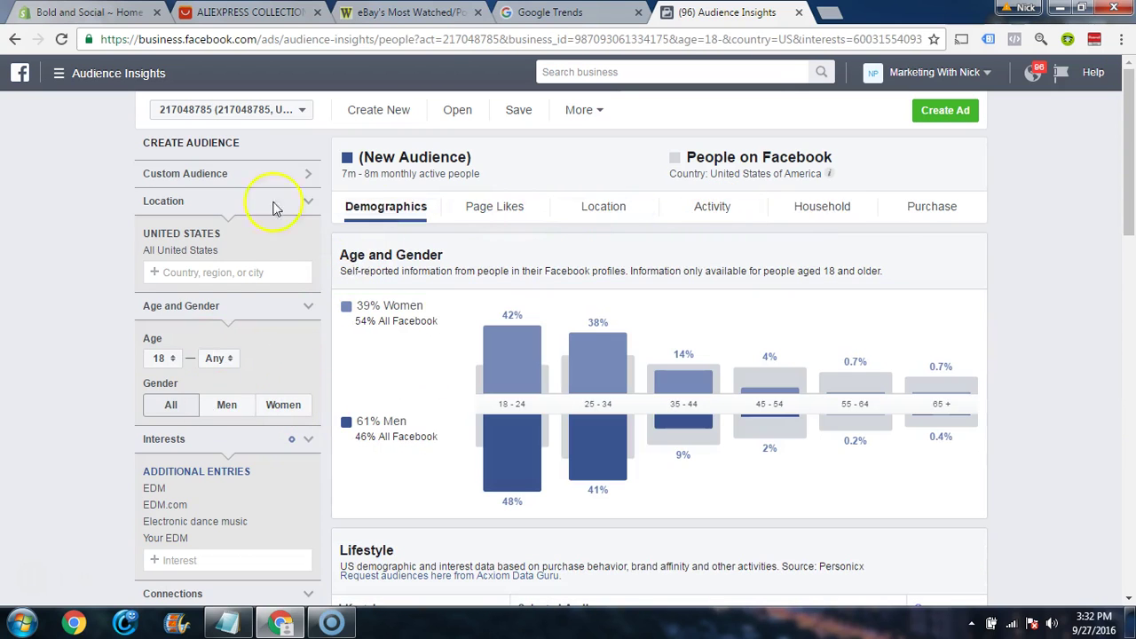
Step: Switch to the AliExpress collections, look over the product themes, and return to Audience Insights
click(315, 13)
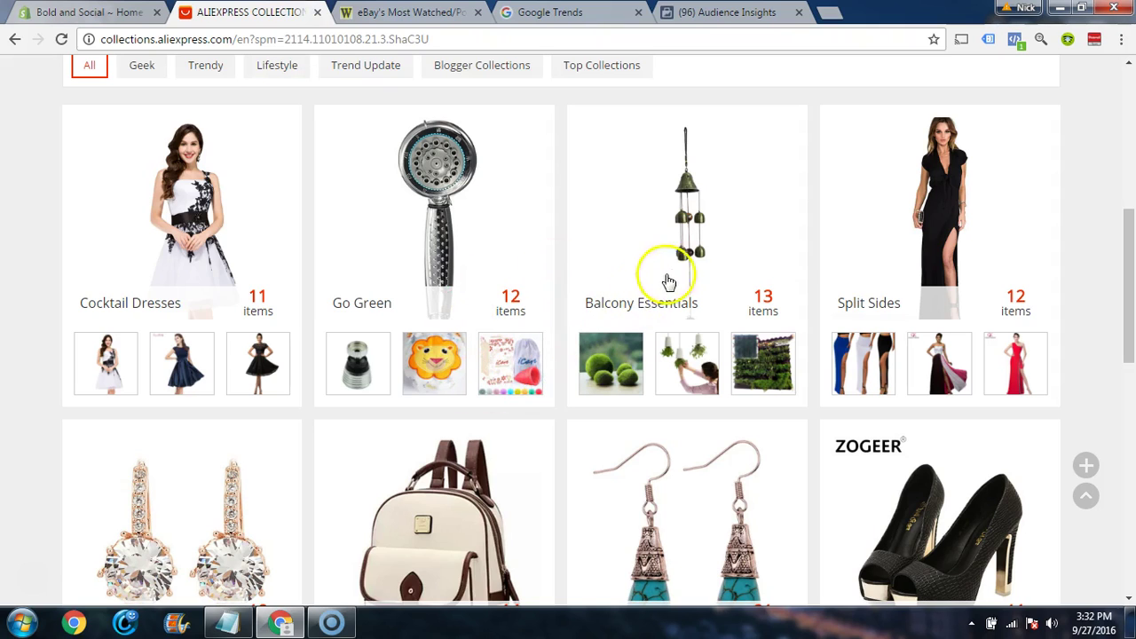
scroll(577, 221, down, 3)
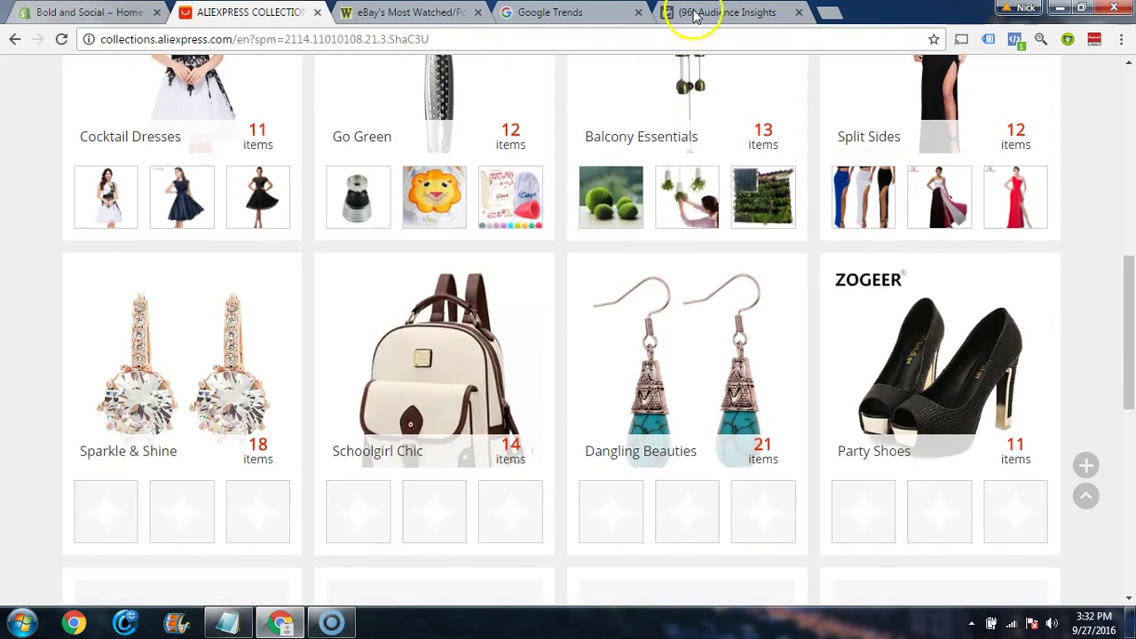
click(702, 18)
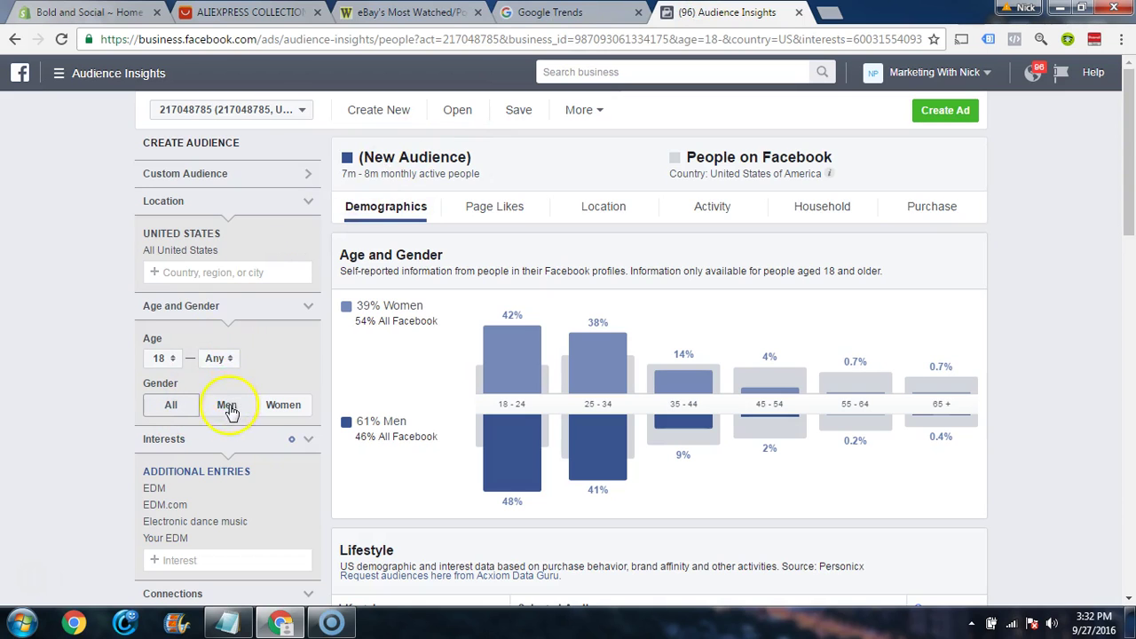
Step: Remove all the additional EDM interests from the audience and check the unfiltered US demographics
scroll(217, 403, down, 3)
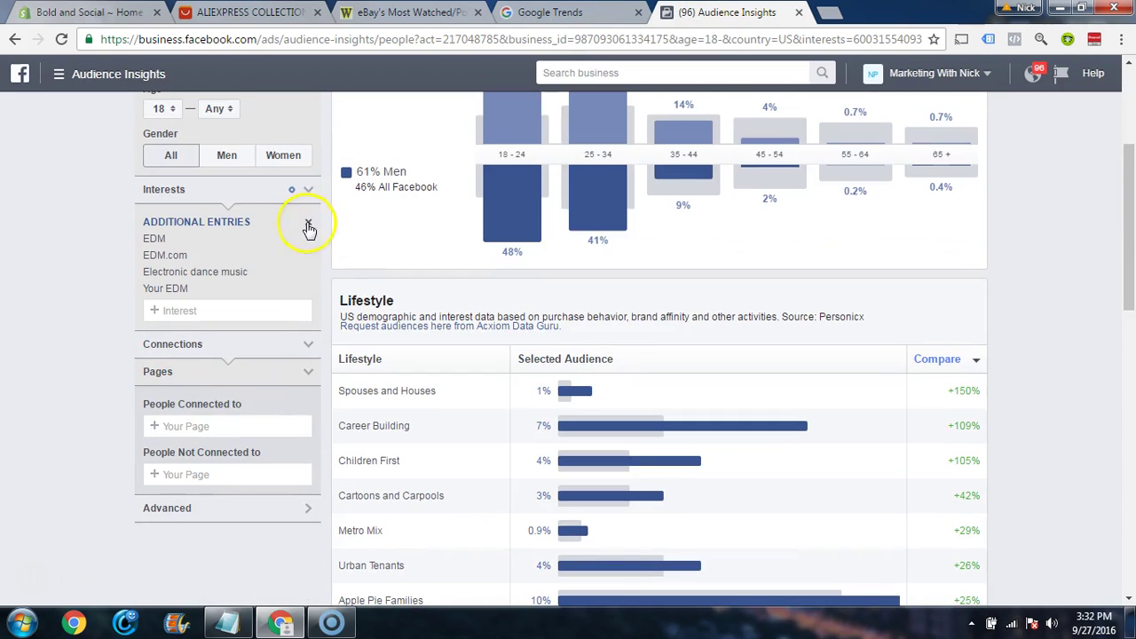
click(308, 225)
scroll(563, 305, up, 3)
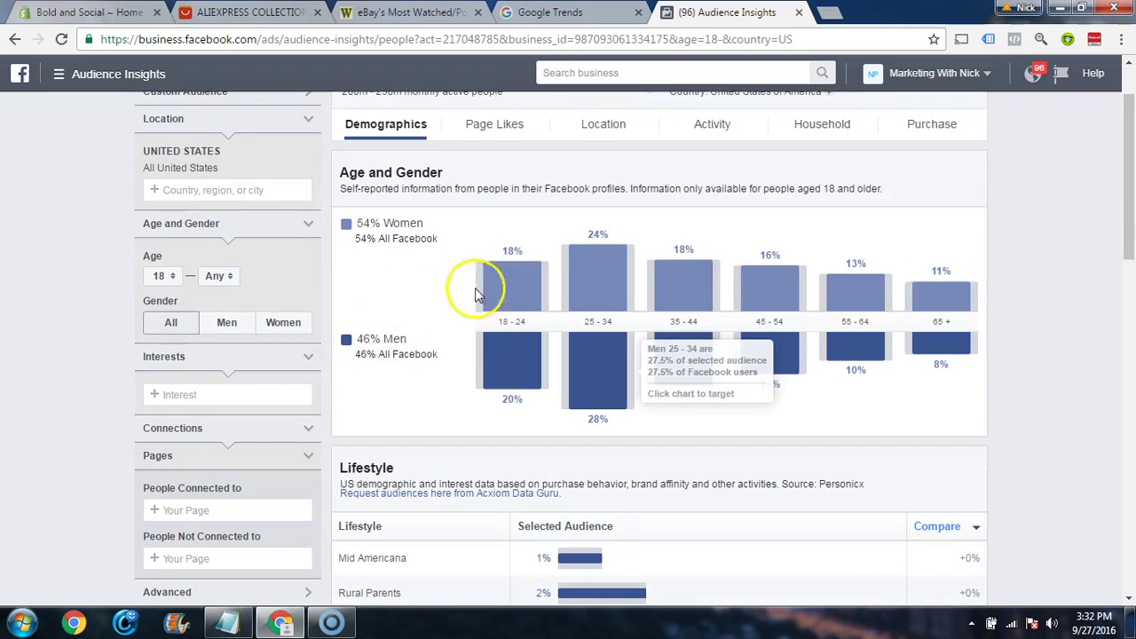
scroll(609, 367, down, 3)
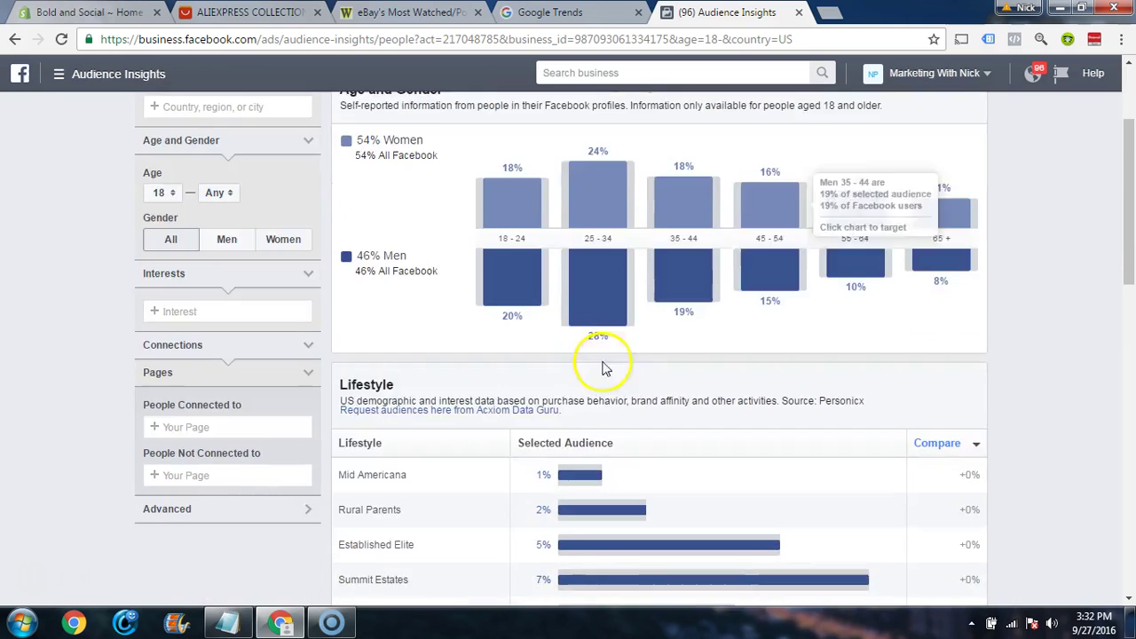
scroll(604, 382, up, 3)
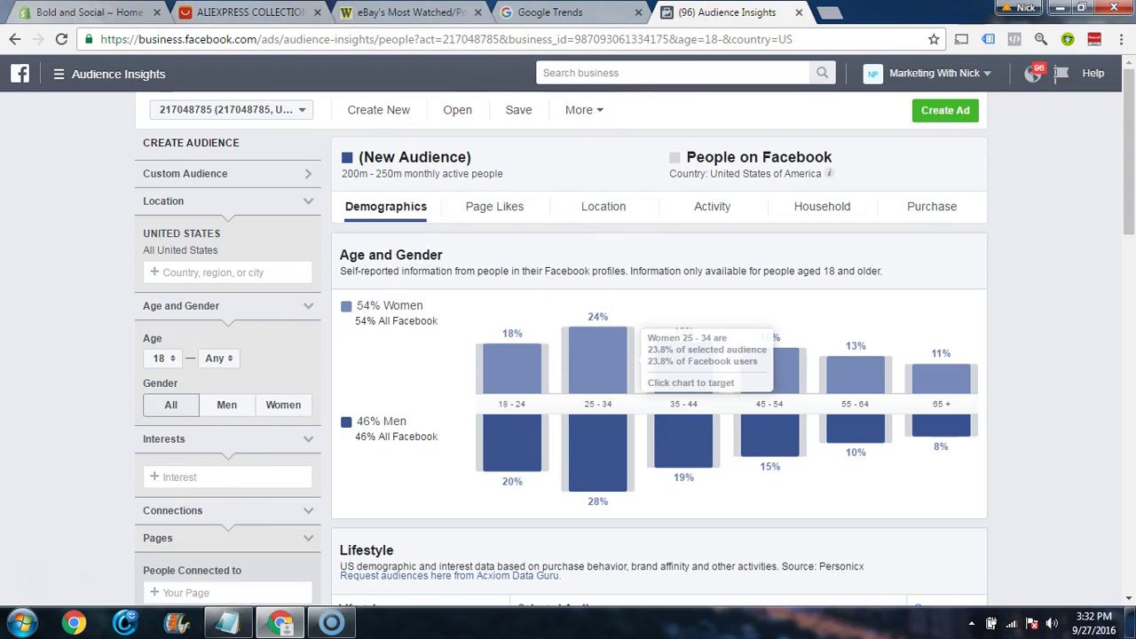
Step: Check the AliExpress collections for a women's fashion niche such as Party Shoes and return to Audience Insights
click(280, 18)
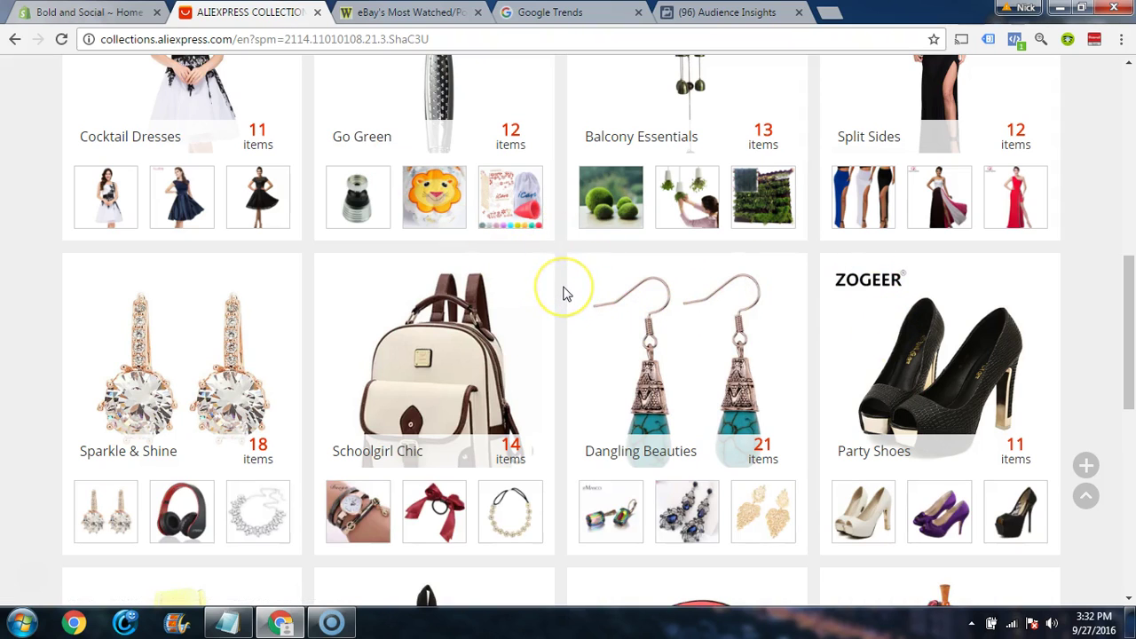
scroll(565, 294, up, 1)
scroll(621, 337, down, 1)
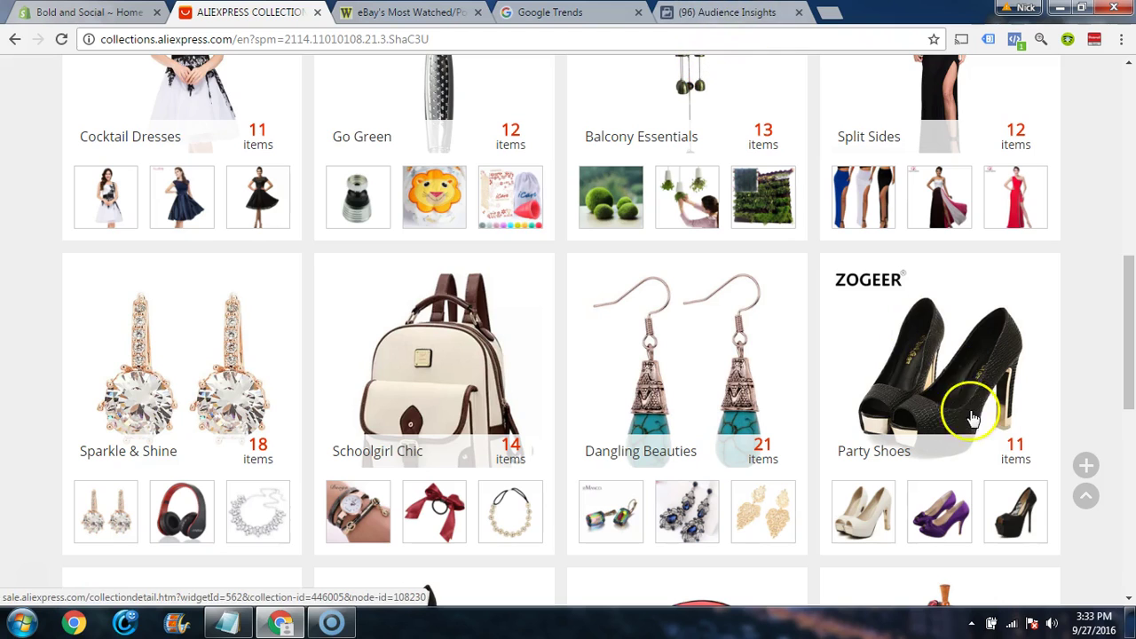
click(728, 12)
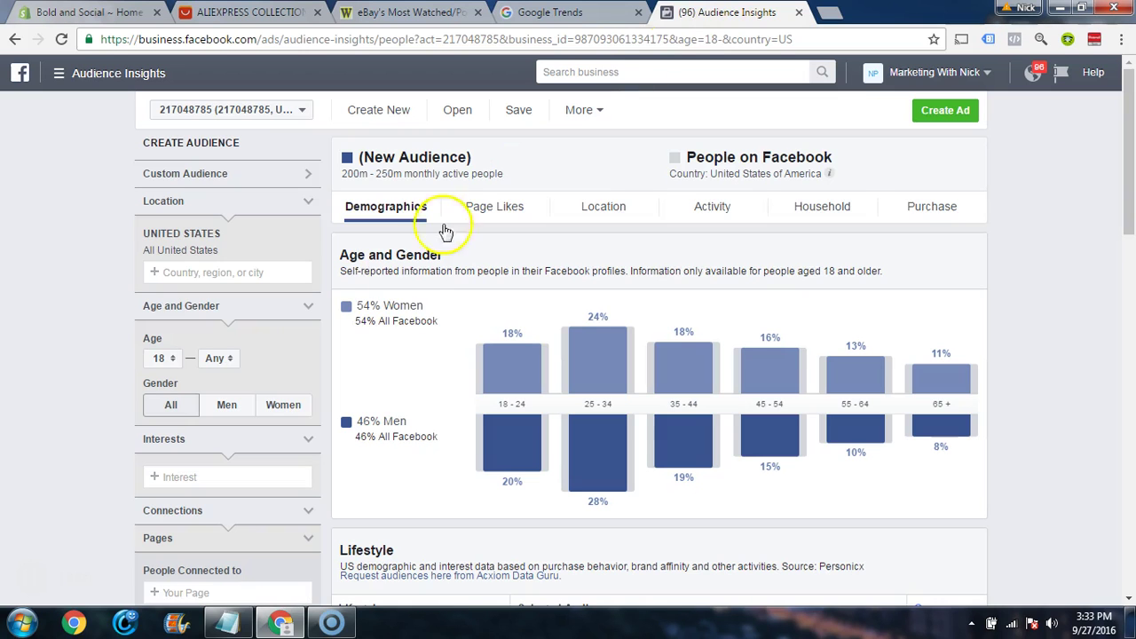
Step: Search the interests for "justfab", add JustFab and review the audience's size and age and gender split
click(227, 478)
text(justfab)
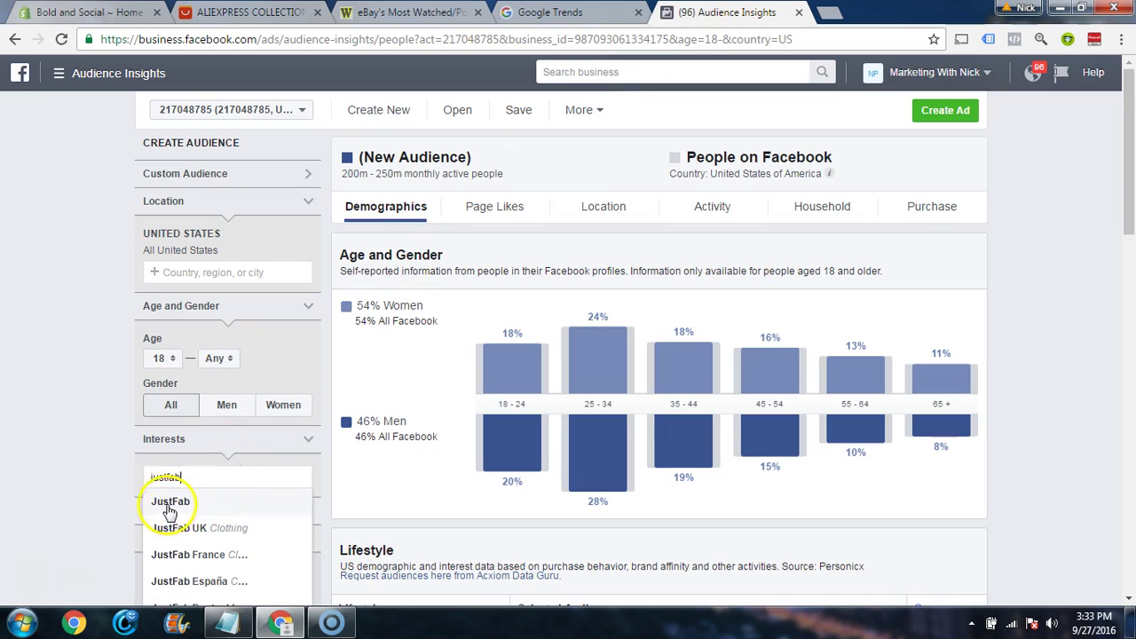
click(169, 510)
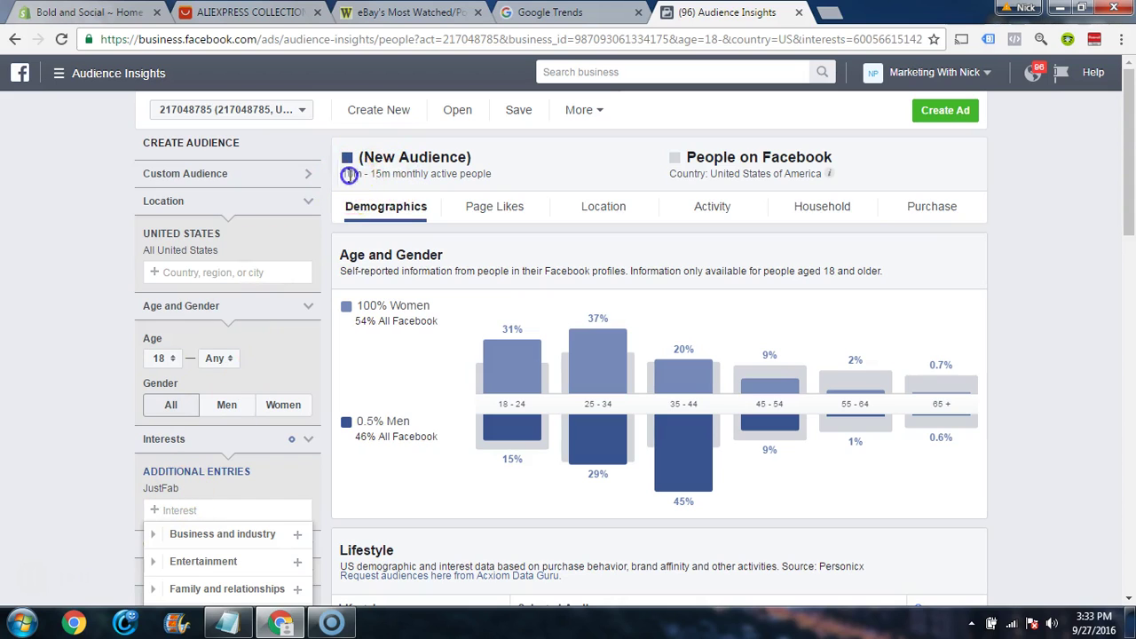
drag(387, 172, 402, 170)
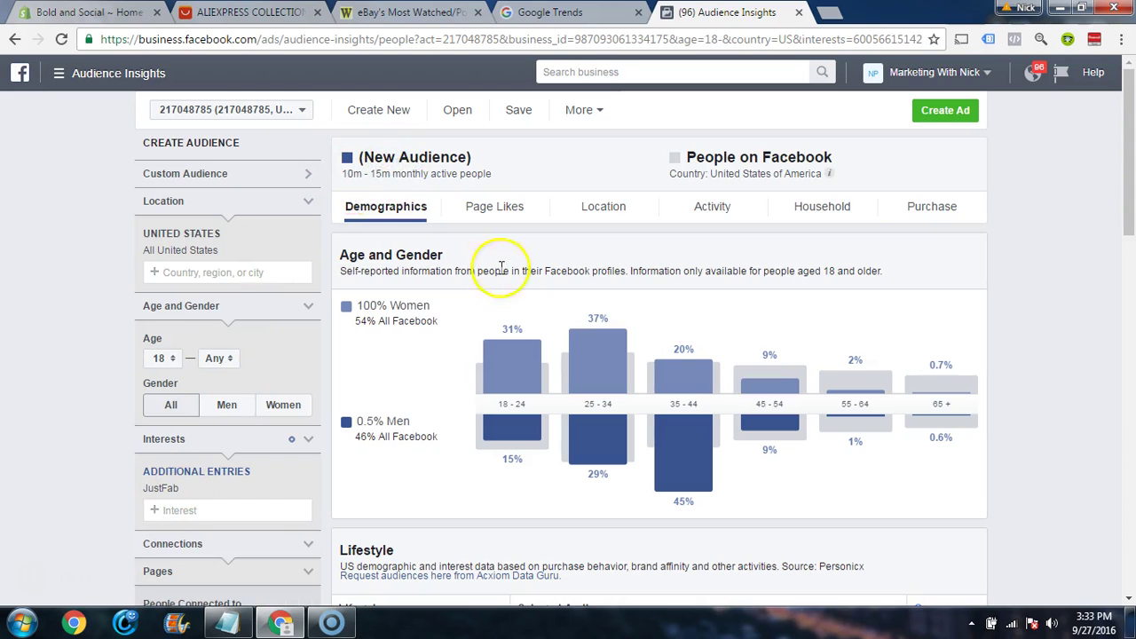
mouse_move(586, 355)
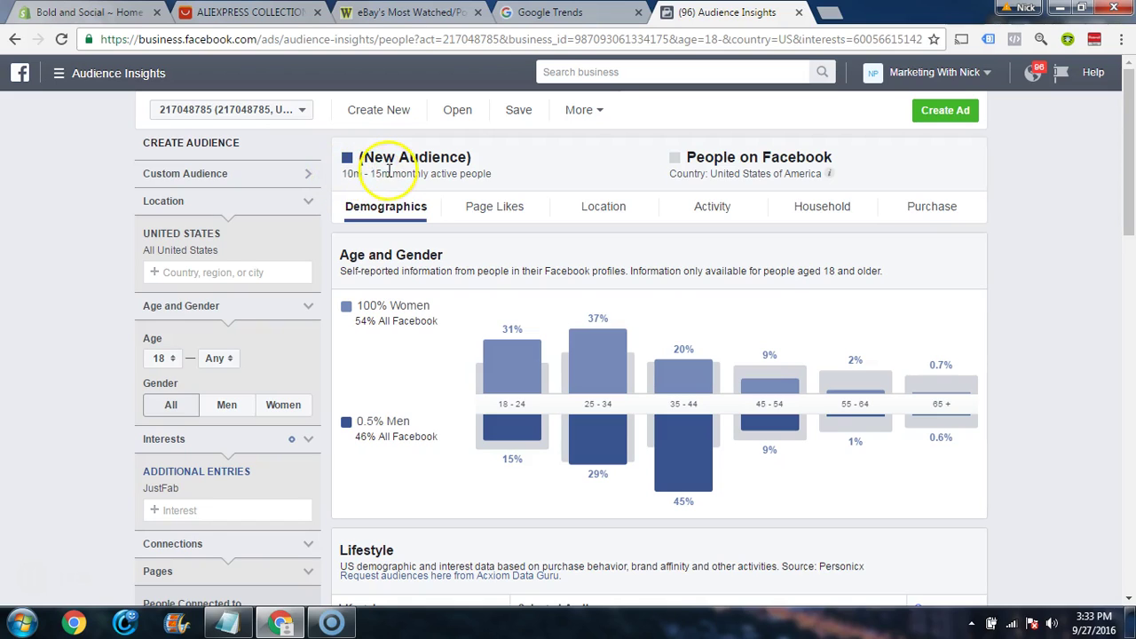
Step: Look again at the Party Shoes collection on AliExpress, and remove the JustFab interest from the Audience Insights audience
click(244, 15)
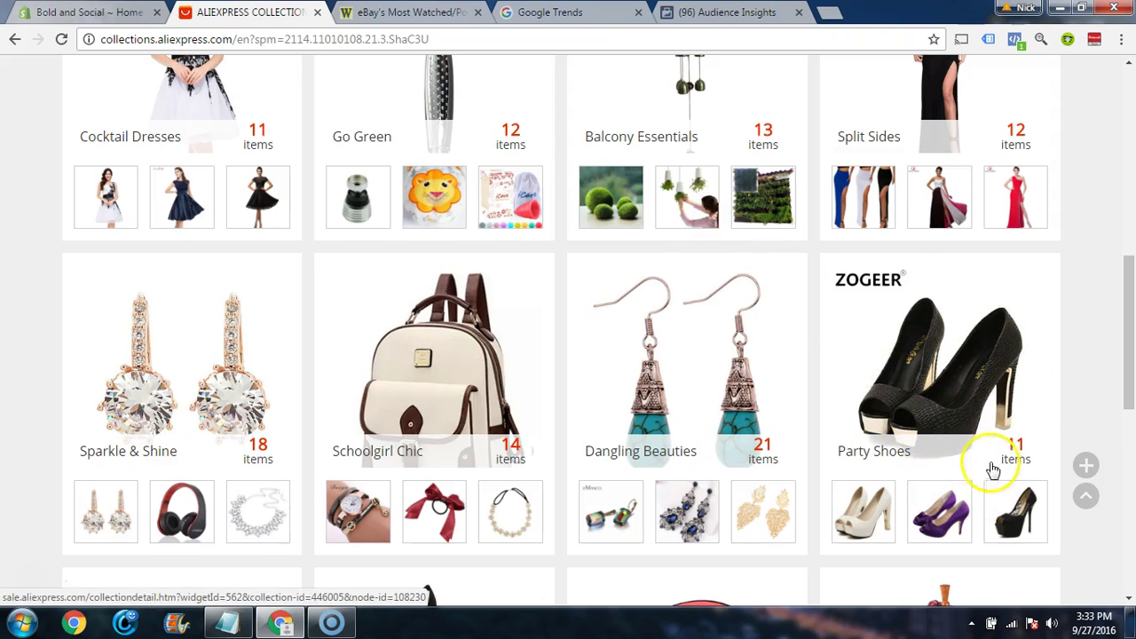
click(733, 13)
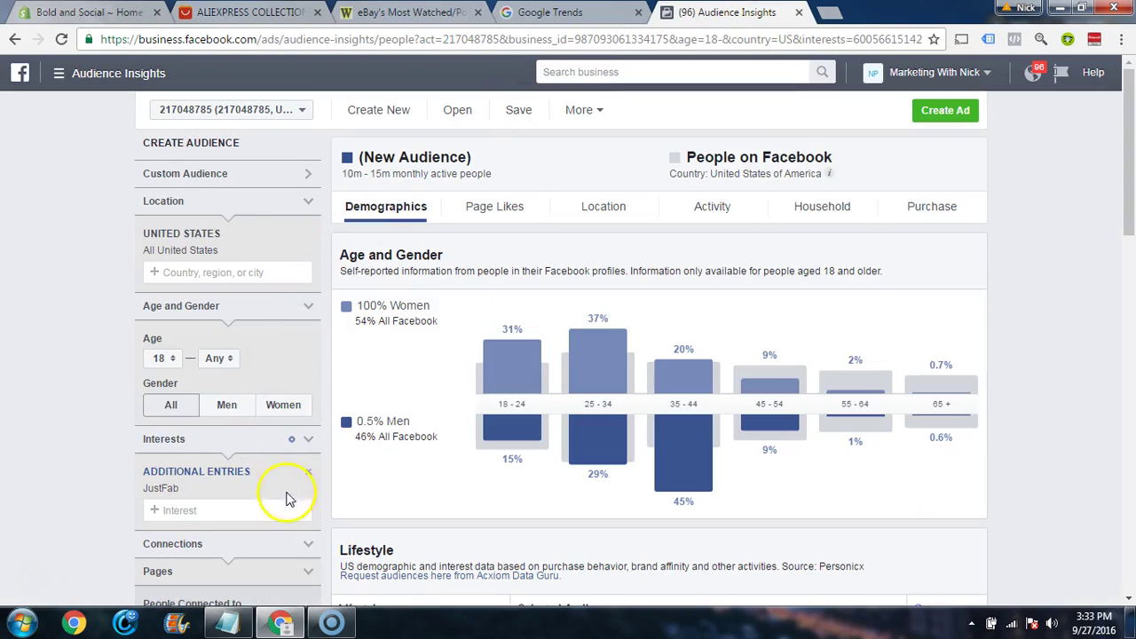
click(306, 486)
Step: Switch to the AliExpress collections and browse the product themes and collection categories
click(286, 10)
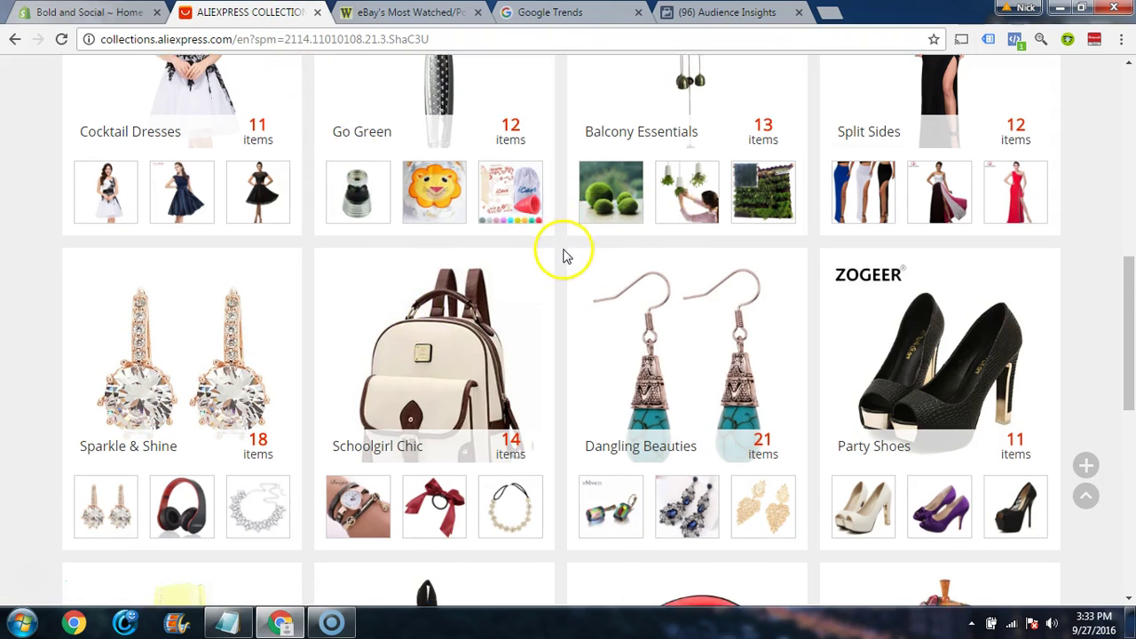
scroll(566, 249, down, 2)
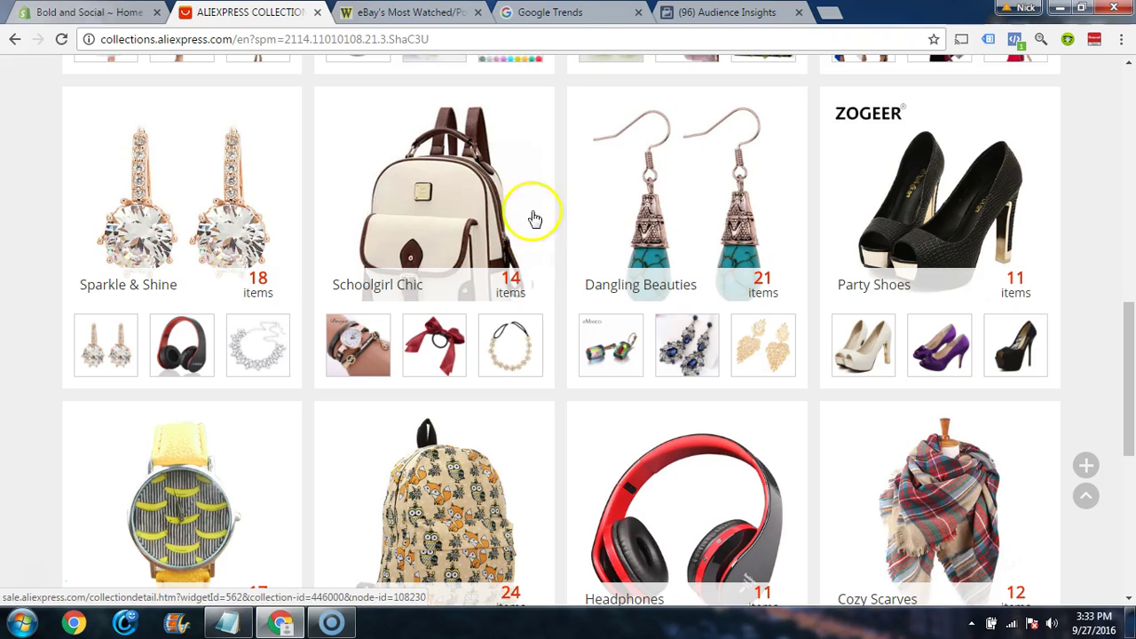
scroll(571, 335, up, 8)
scroll(541, 330, down, 2)
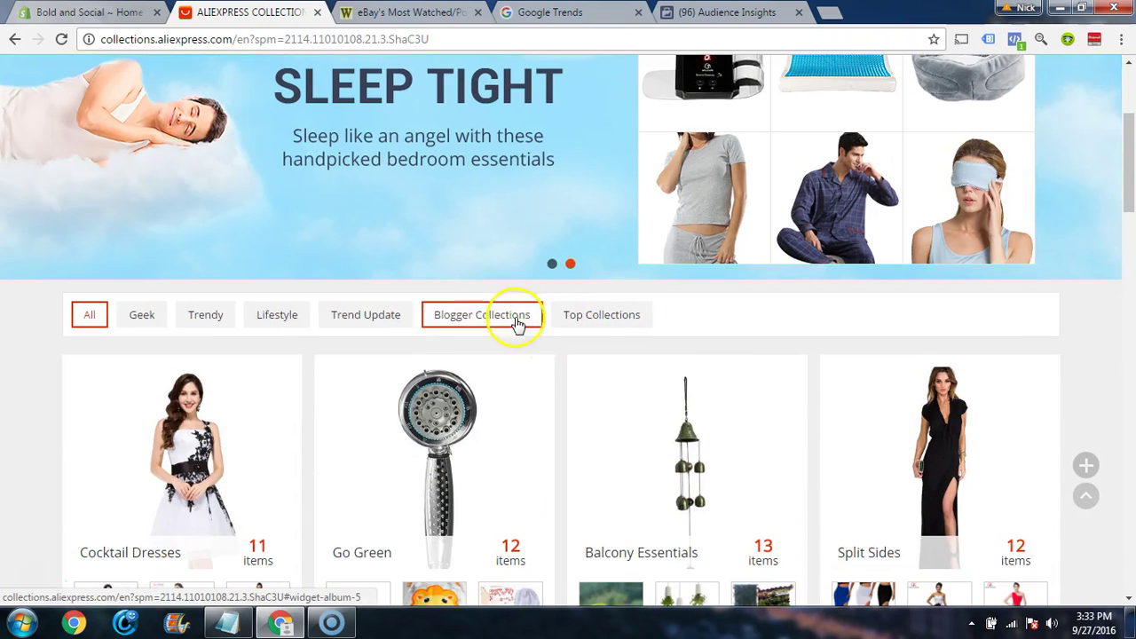
Step: Enter "sunglasses" in the AliExpress product search and run the suggested search "sunglasses women"
scroll(533, 355, up, 5)
click(360, 120)
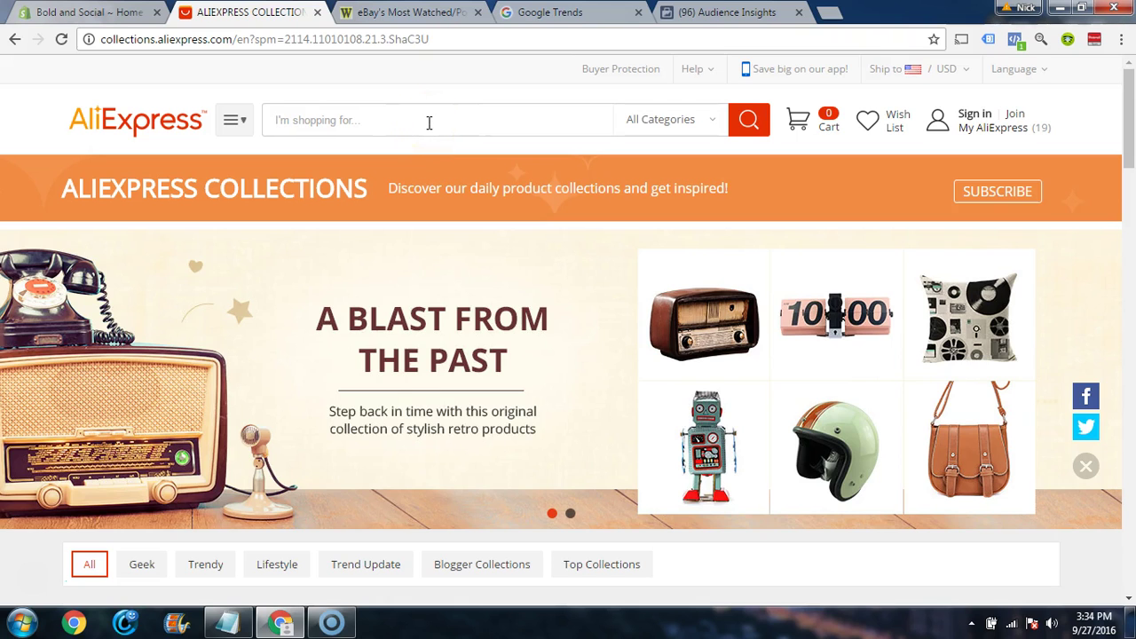
text(sunglasses)
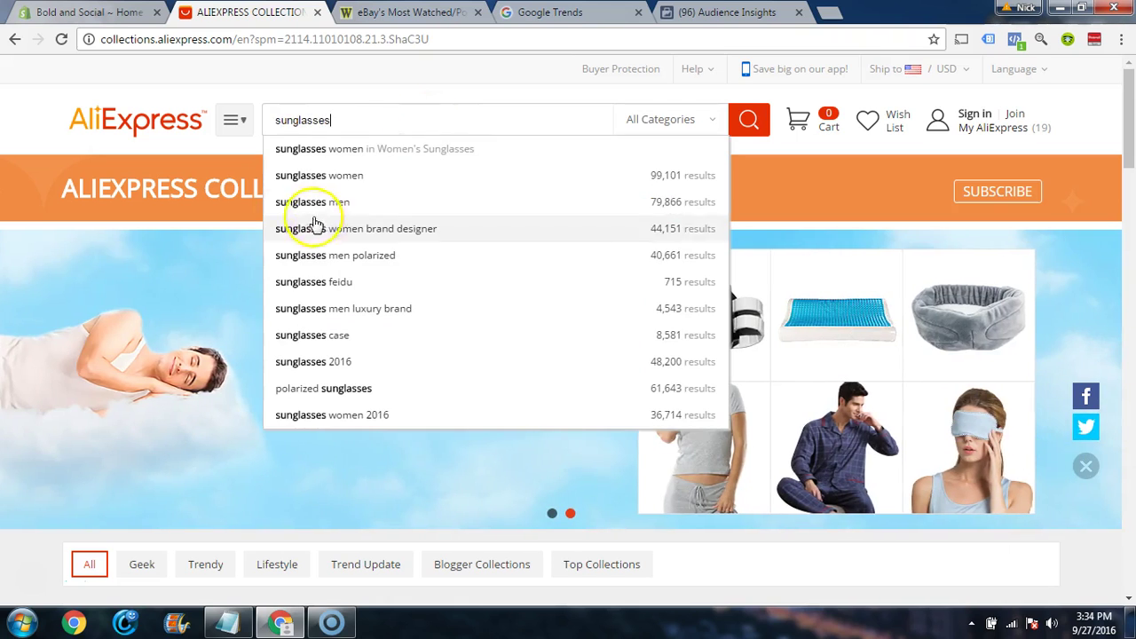
click(316, 177)
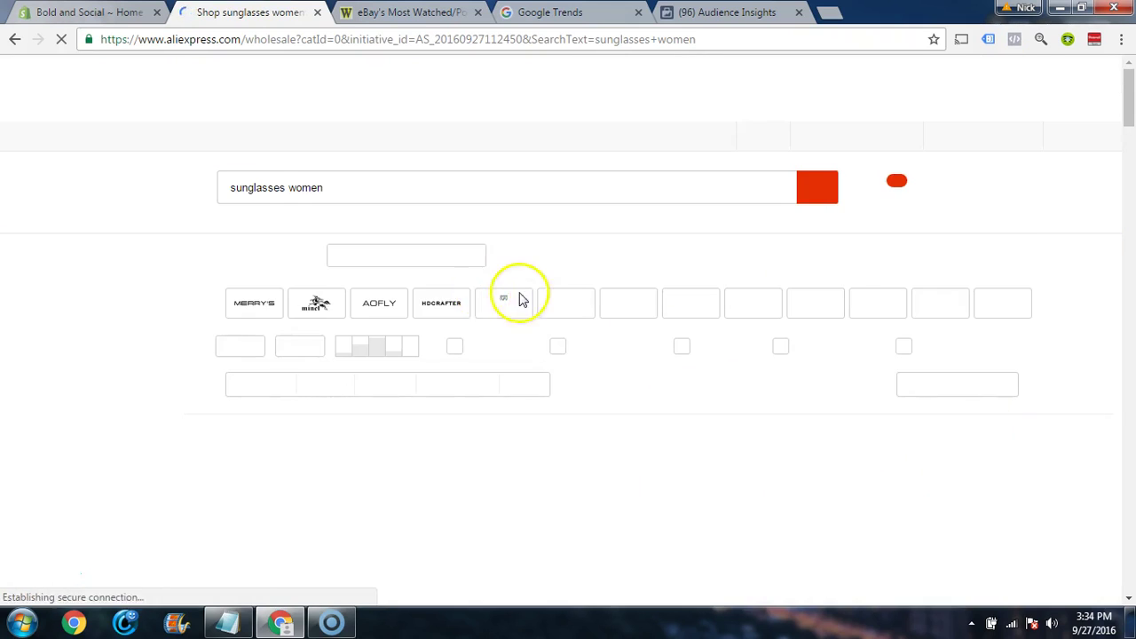
Step: Look through the women's sunglasses results, comparing the products' prices, ratings and order counts, plus the available brands and filters
scroll(533, 337, down, 3)
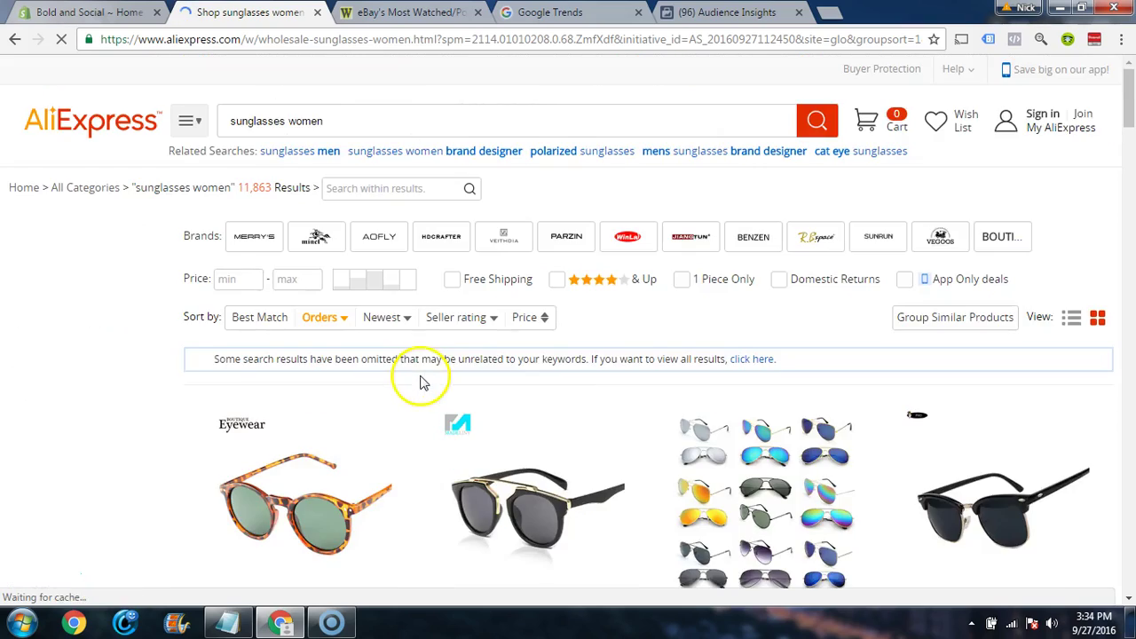
scroll(409, 409, down, 3)
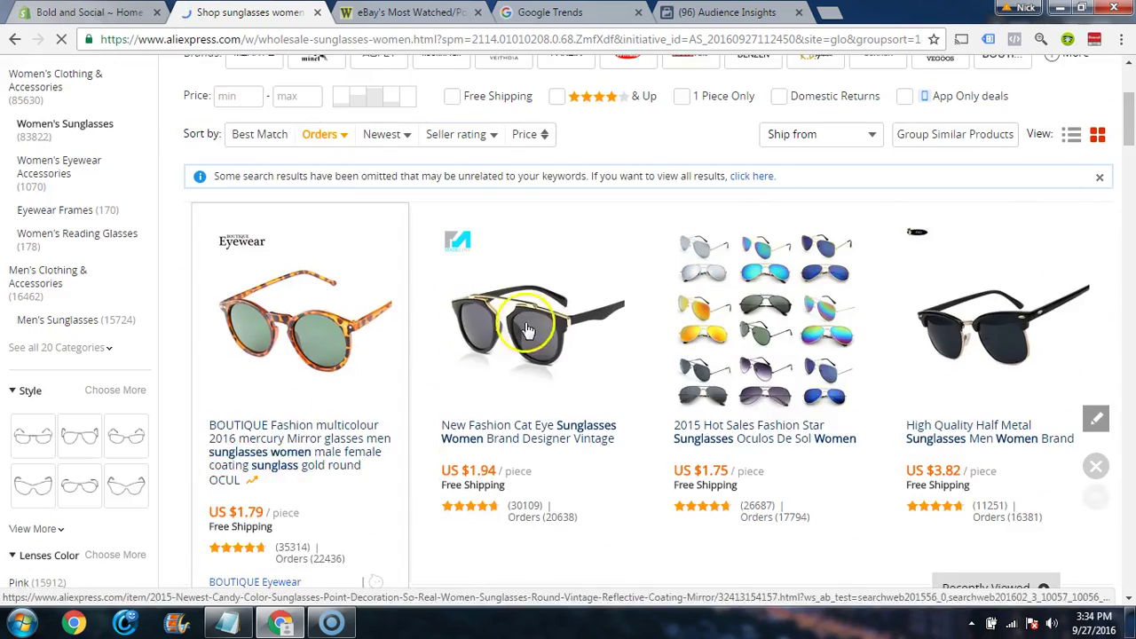
scroll(507, 431, down, 3)
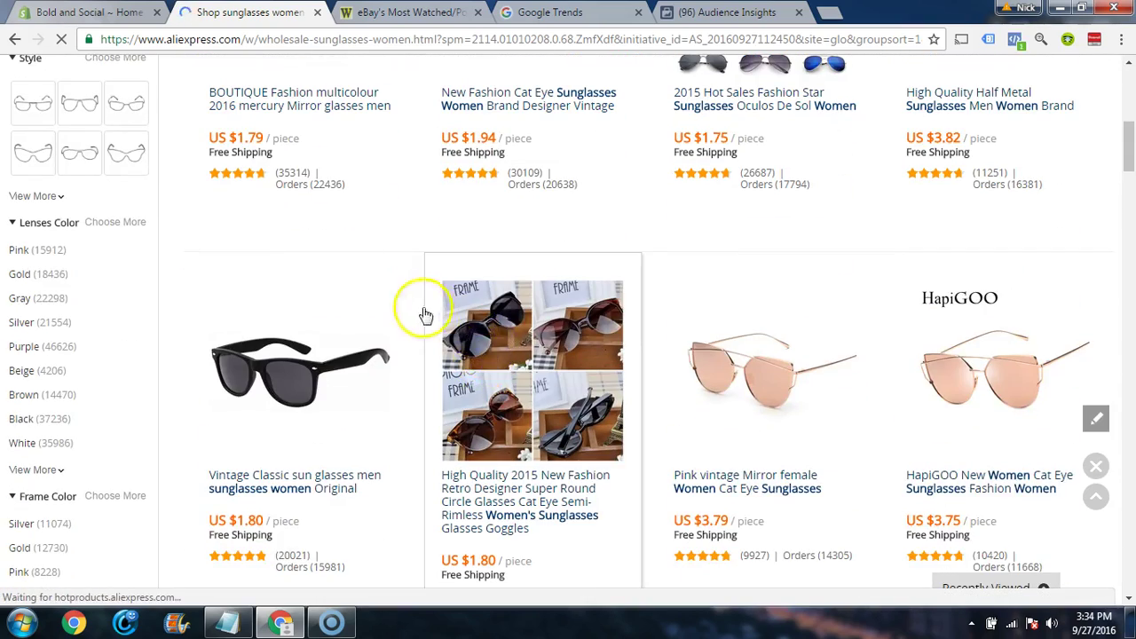
scroll(337, 215, up, 3)
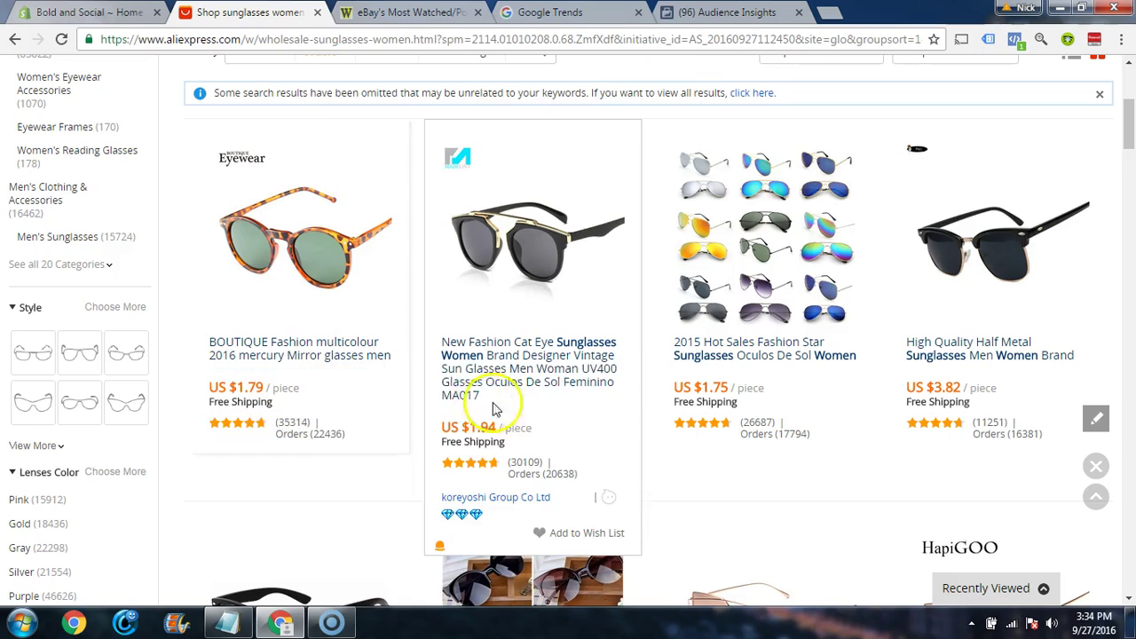
scroll(540, 524, down, 2)
scroll(538, 382, up, 6)
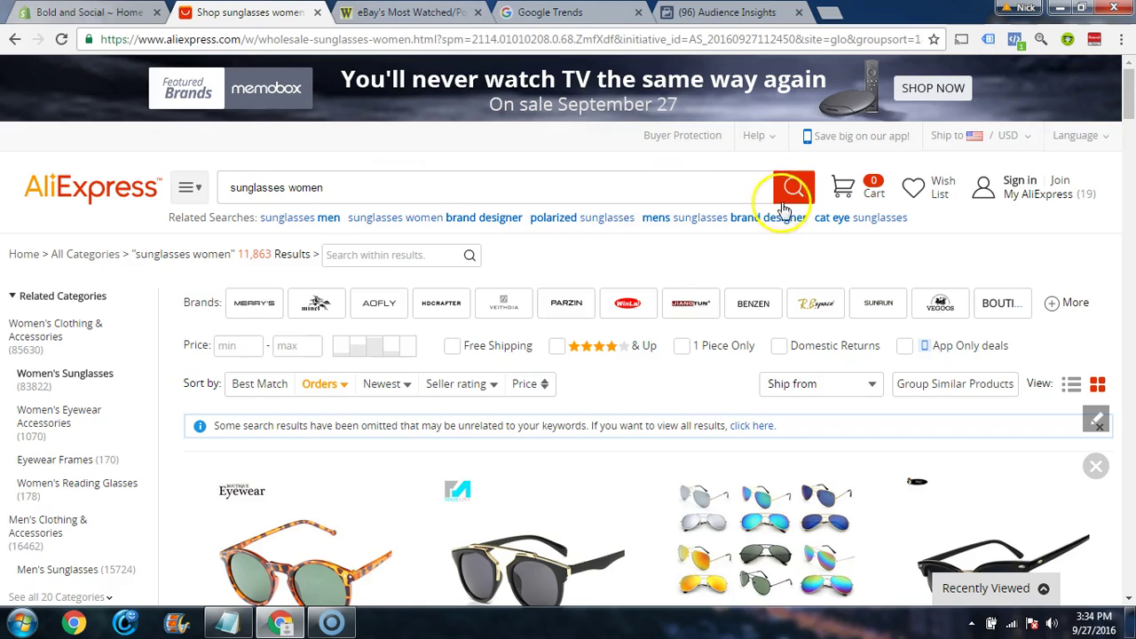
mouse_move(1018, 206)
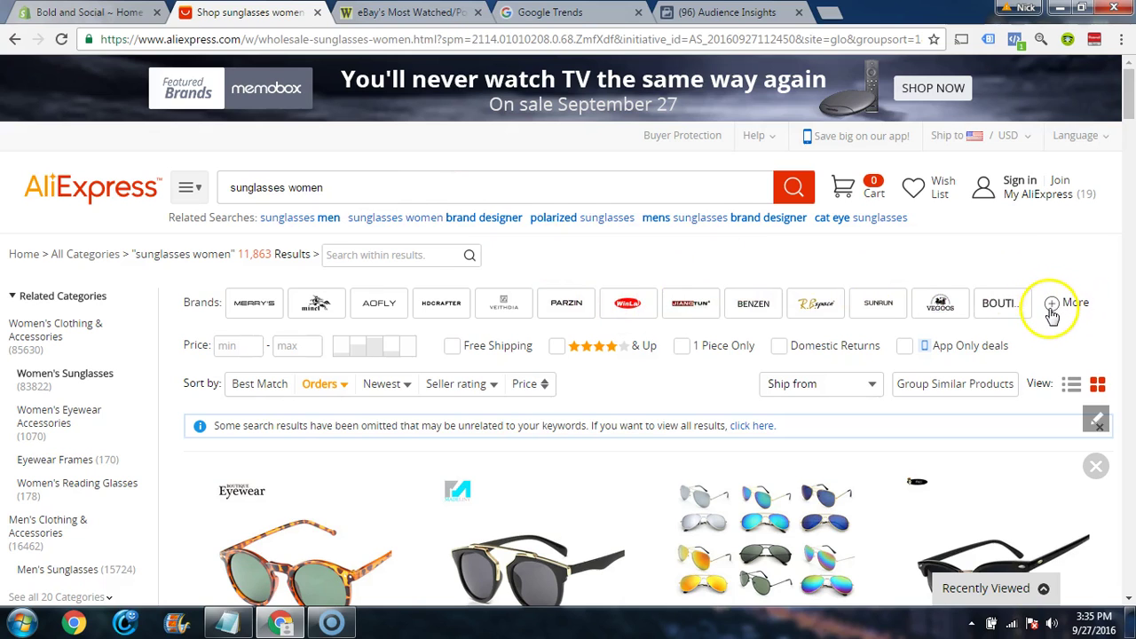
Step: Return to the AliExpress home page, open AliExpress Collections and look over the collection themes from Cocktail Dresses to Cozy Scarves
click(138, 176)
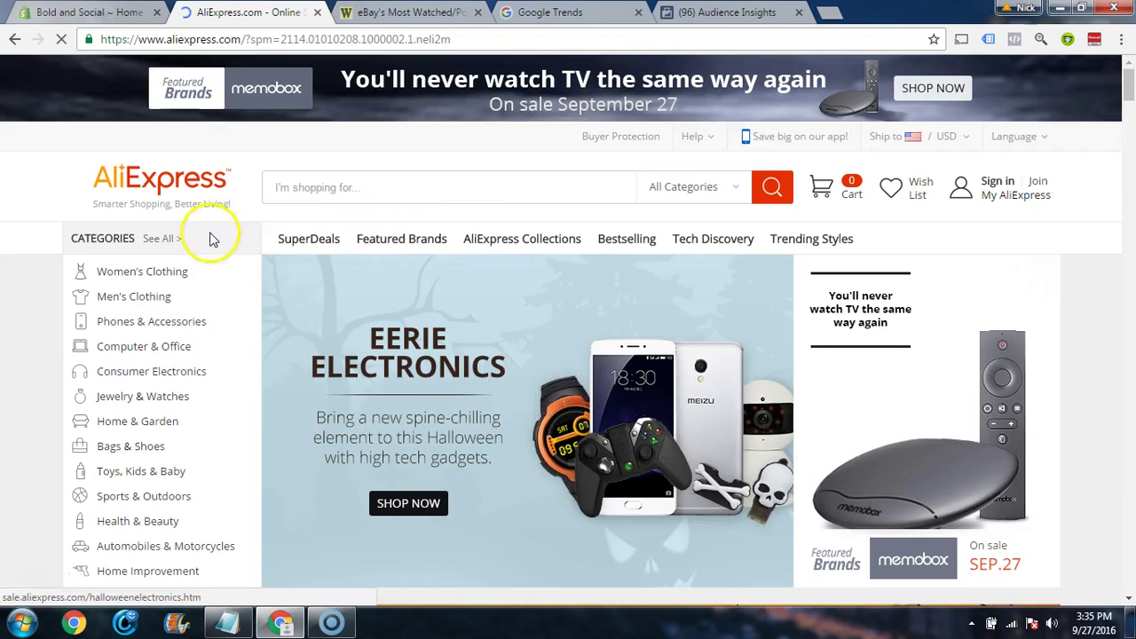
click(540, 240)
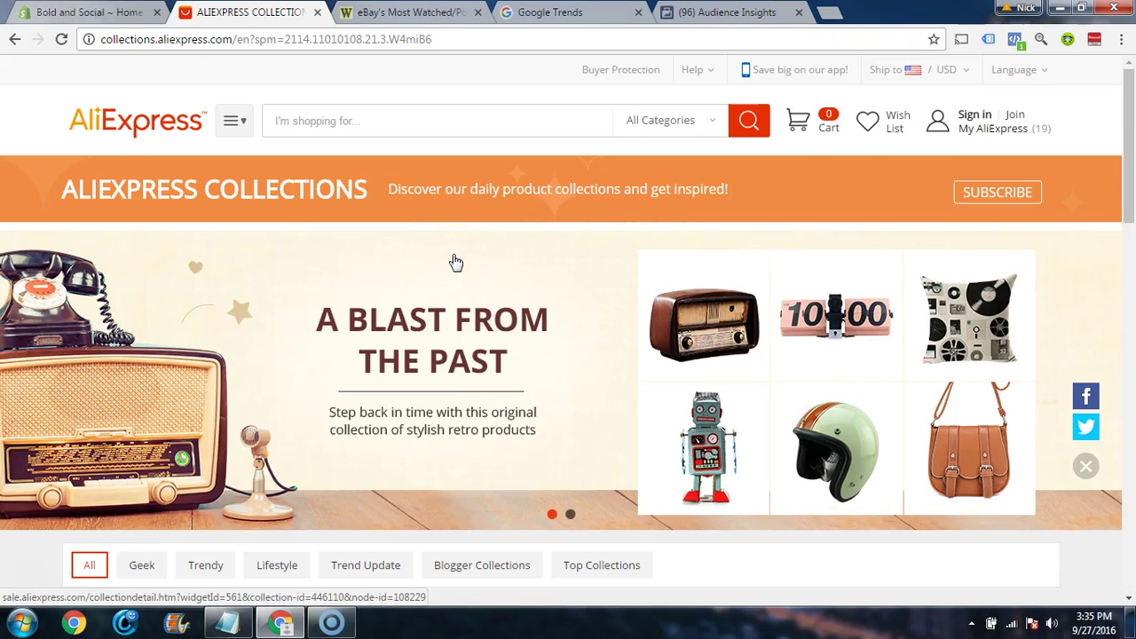
scroll(455, 262, down, 4)
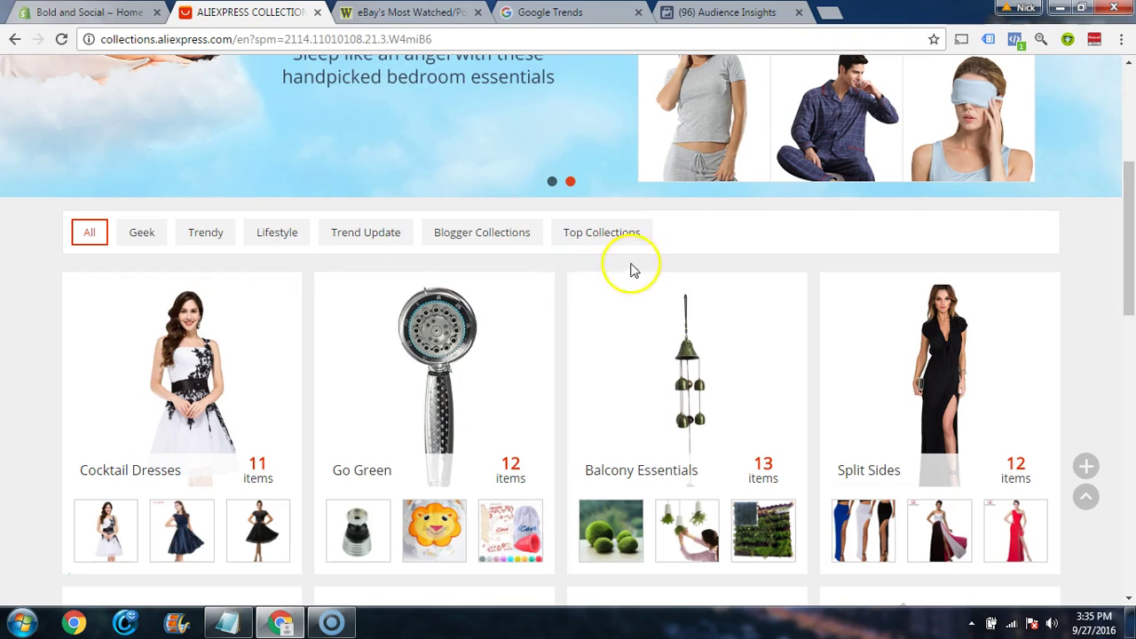
scroll(568, 293, down, 2)
scroll(568, 296, down, 5)
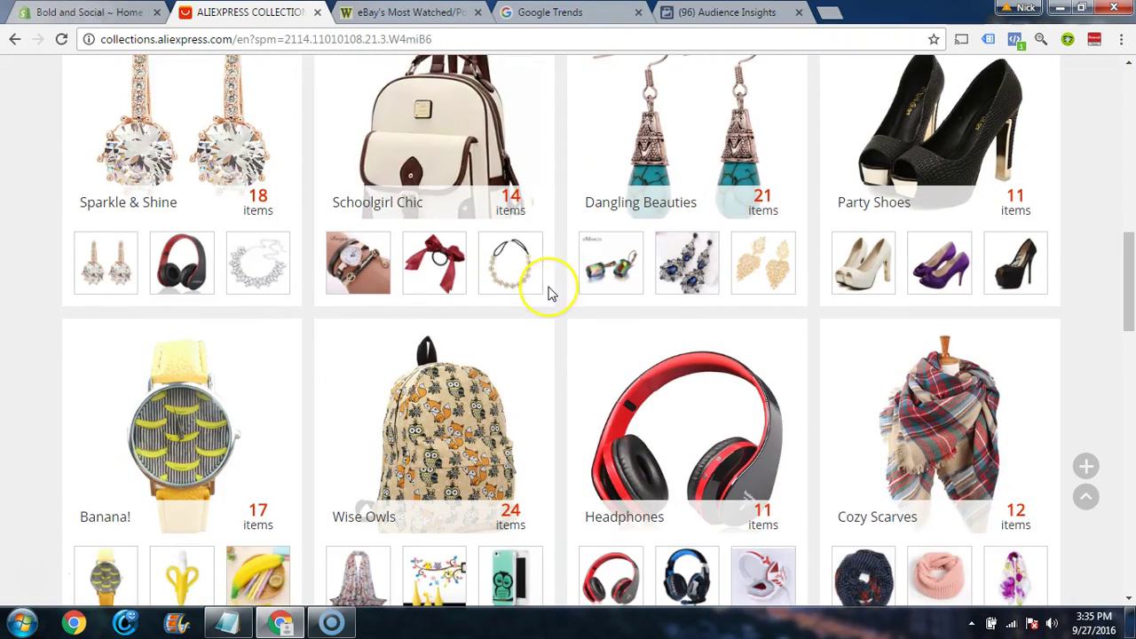
scroll(548, 293, down, 1)
scroll(548, 292, up, 2)
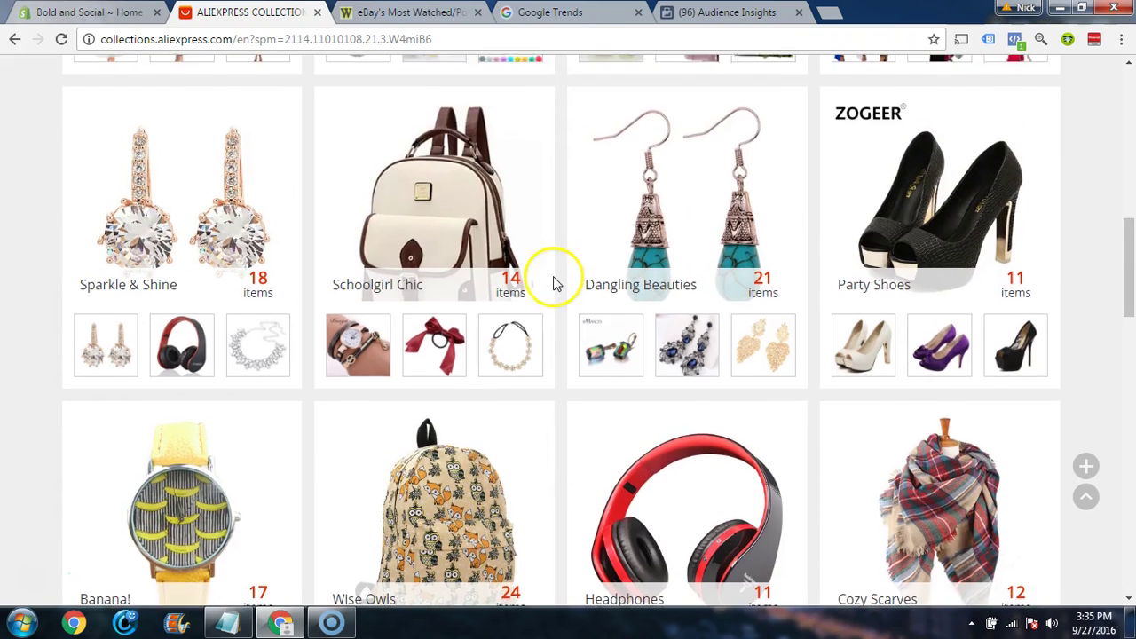
scroll(555, 282, down, 1)
scroll(568, 278, up, 1)
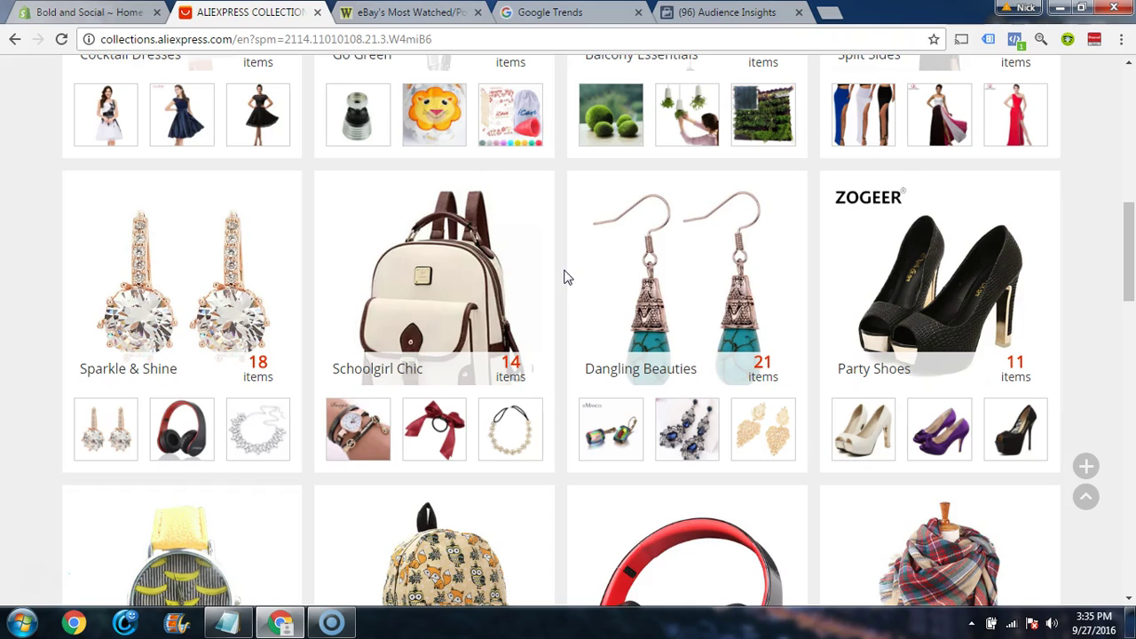
scroll(557, 291, down, 1)
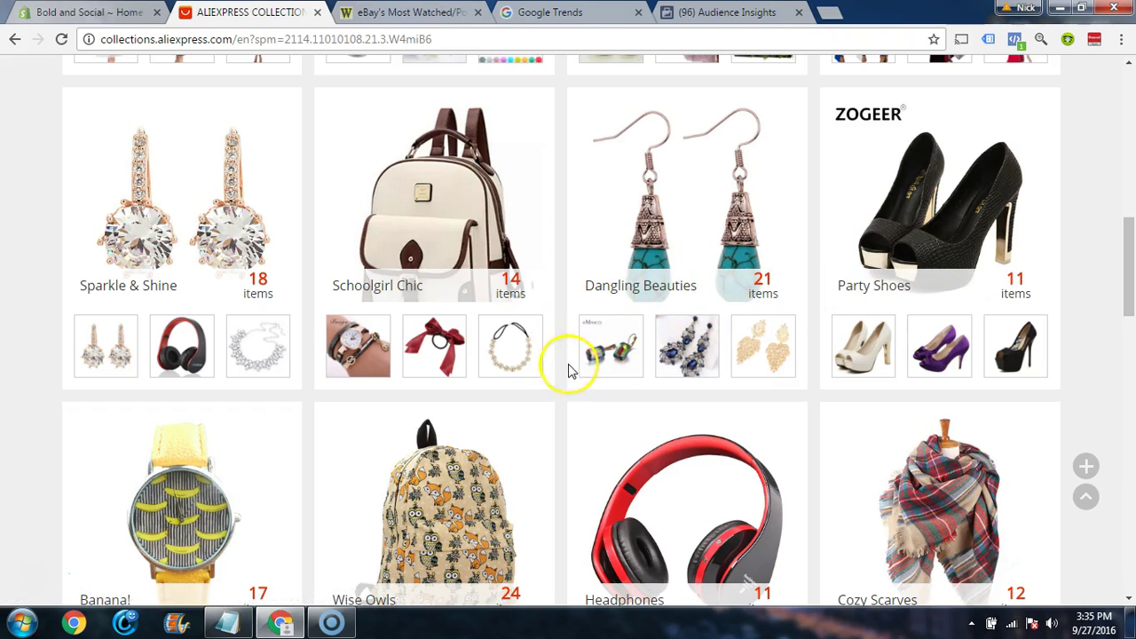
scroll(563, 368, down, 3)
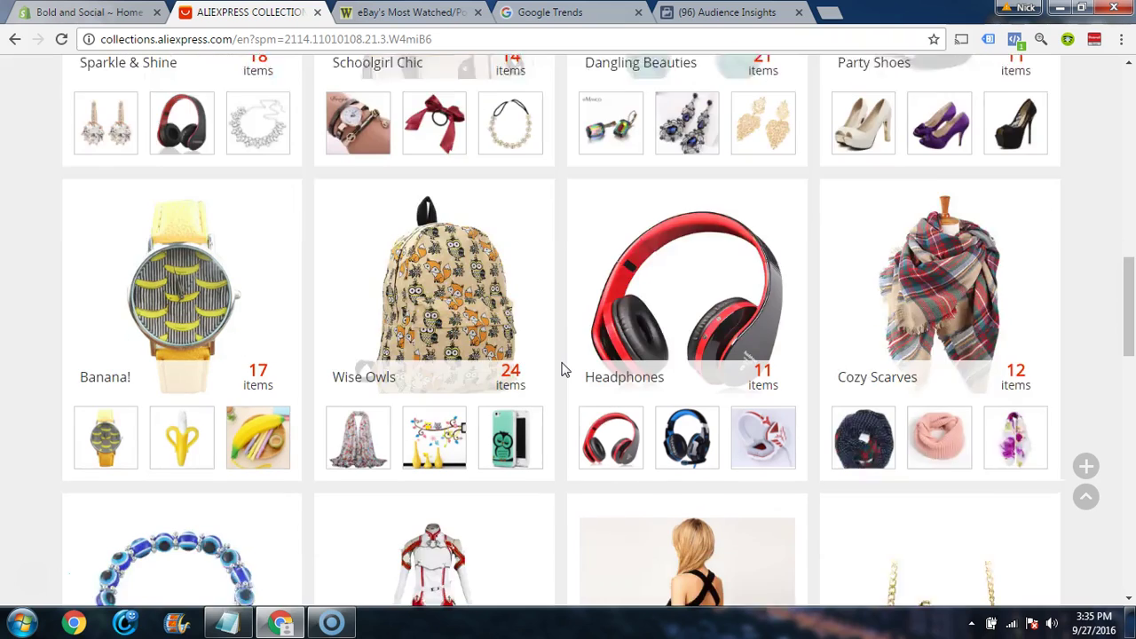
scroll(562, 368, up, 2)
scroll(888, 305, up, 2)
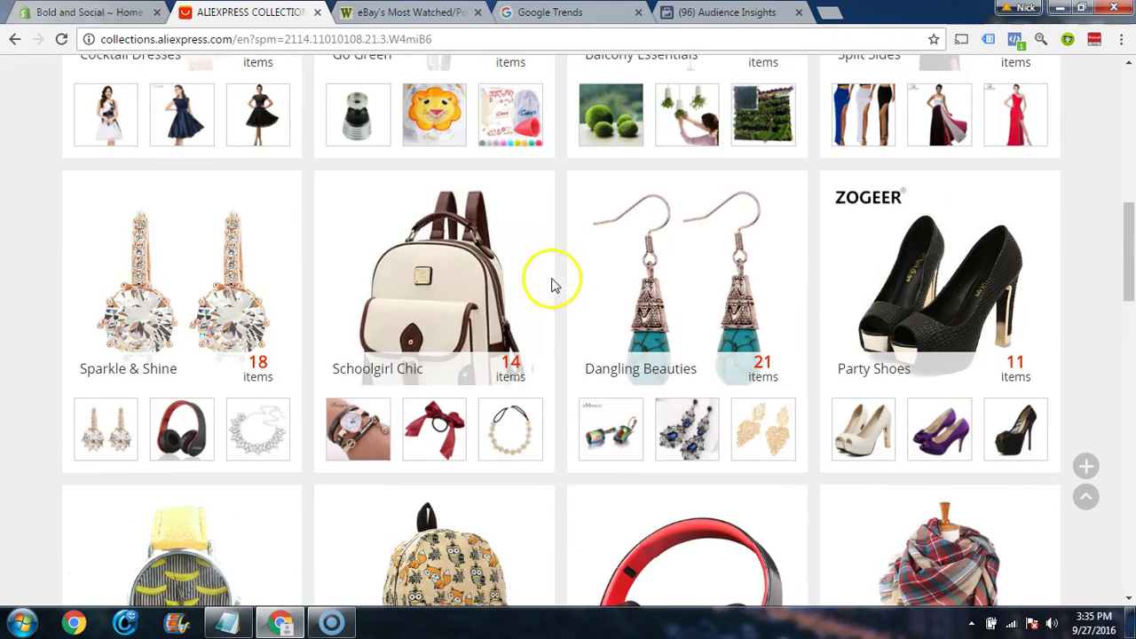
Step: Browse further through the collections for niche ideas, from Banana! and Wise Owls to Cosplay, Dear Diary and When I Grow Up
scroll(555, 284, down, 1)
scroll(557, 288, down, 2)
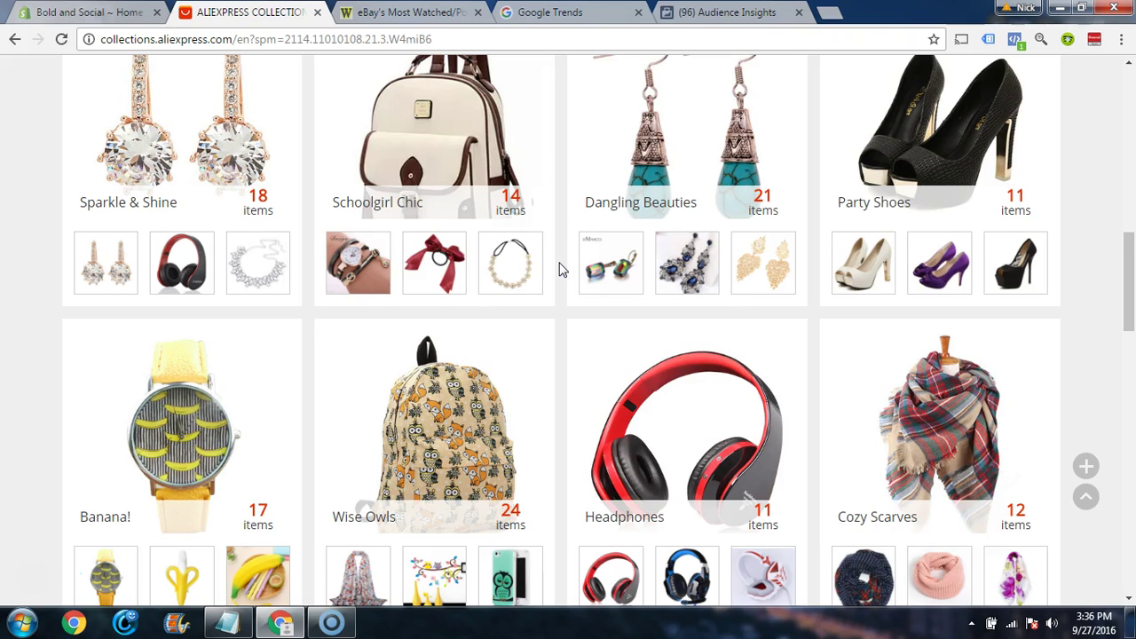
scroll(559, 269, down, 3)
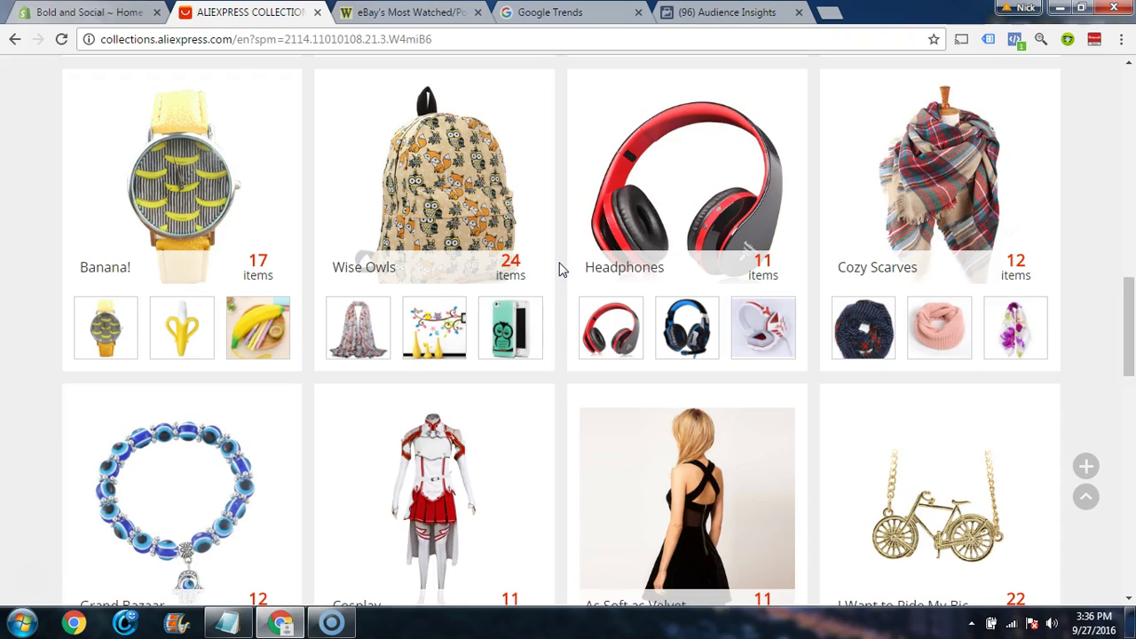
scroll(559, 269, down, 1)
scroll(559, 268, down, 2)
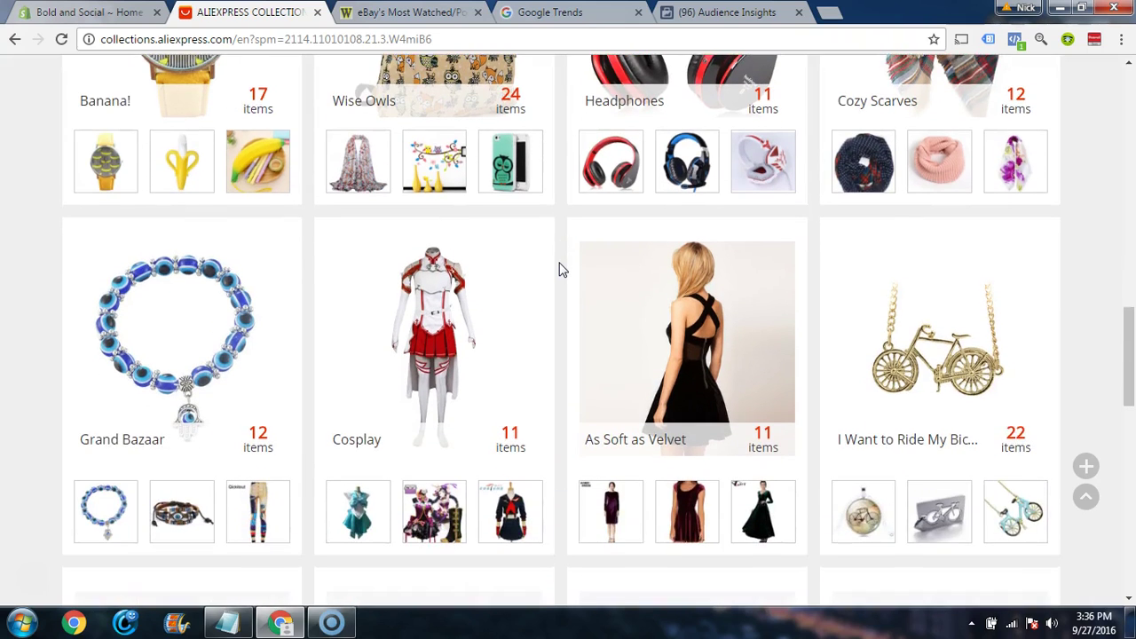
scroll(559, 269, down, 3)
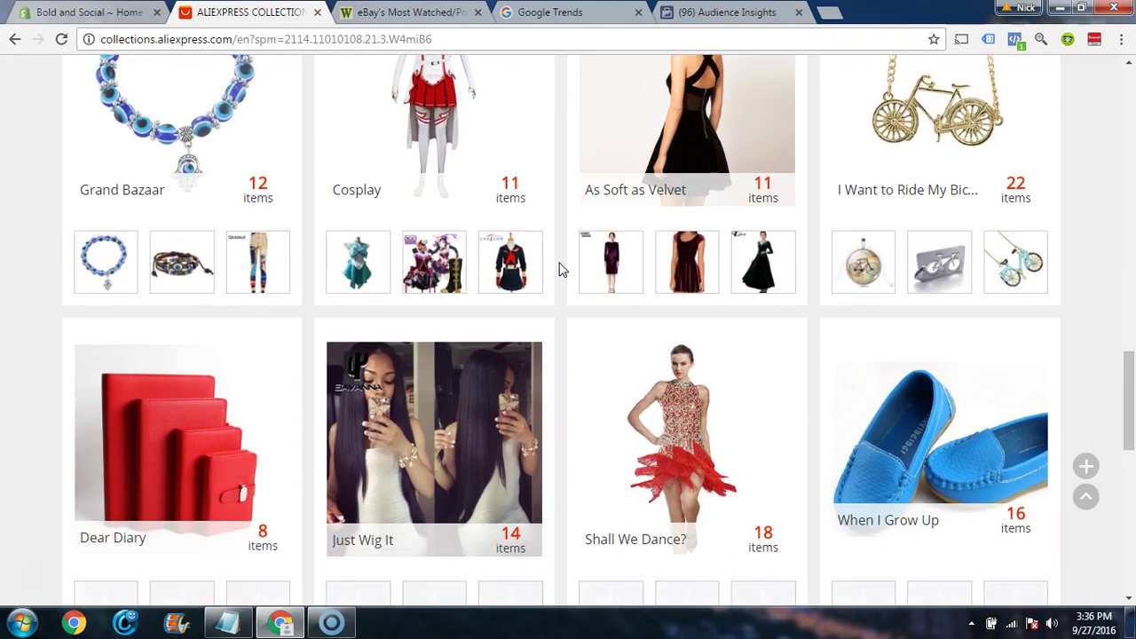
Step: Open the Wise Owls collection in a new tab and examine its owl-themed scarves, phone cases, jewelry and home products
scroll(561, 269, up, 4)
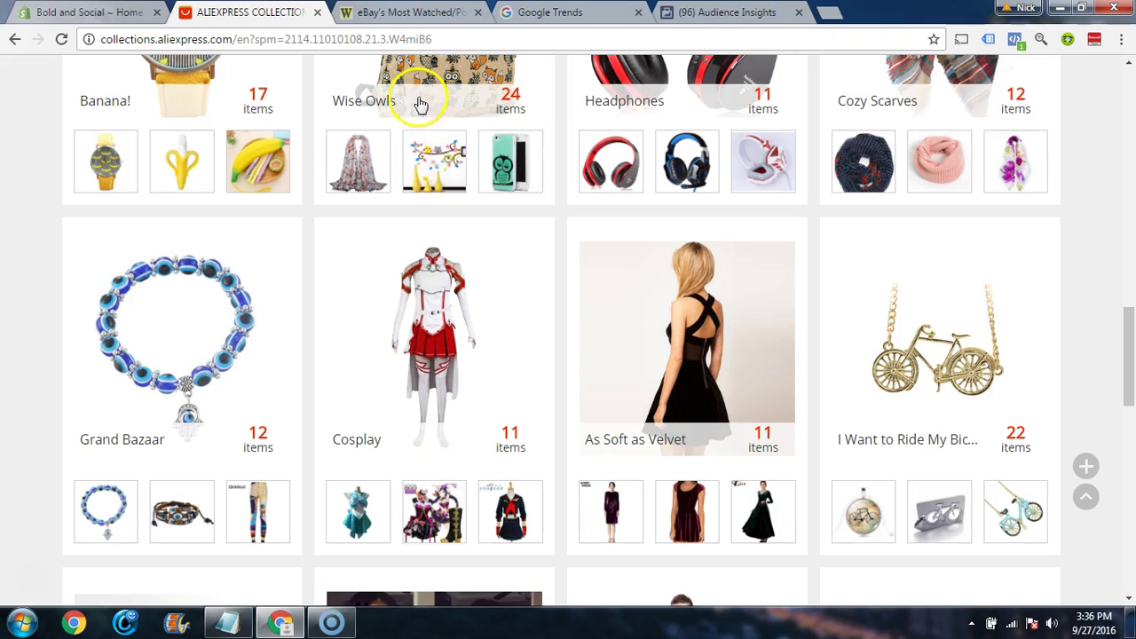
right_click(419, 100)
click(451, 109)
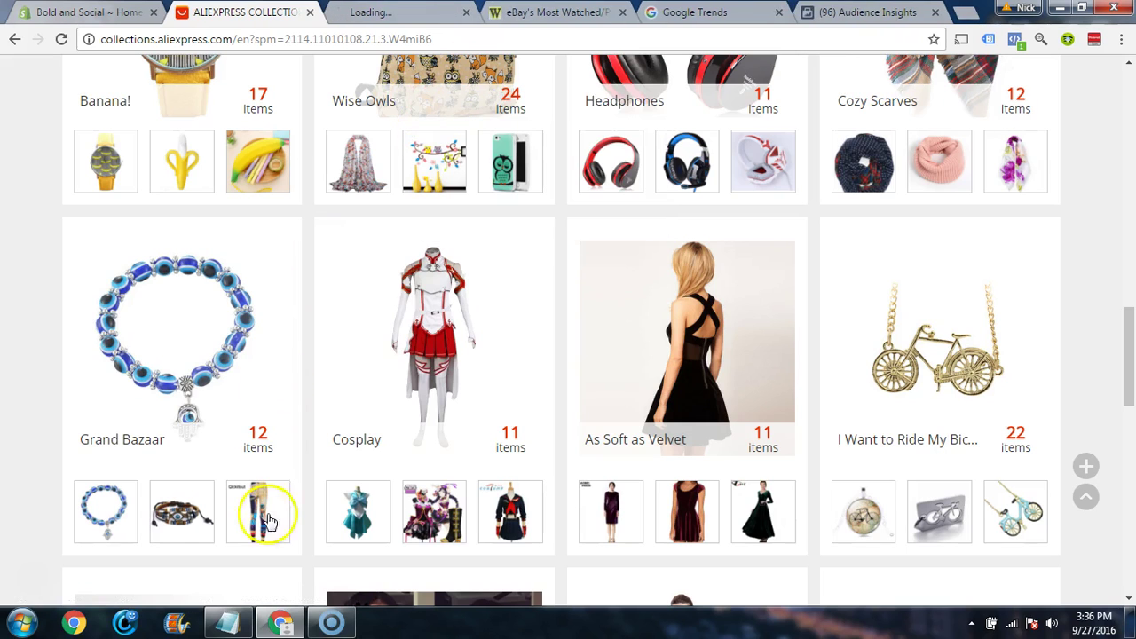
mouse_move(225, 619)
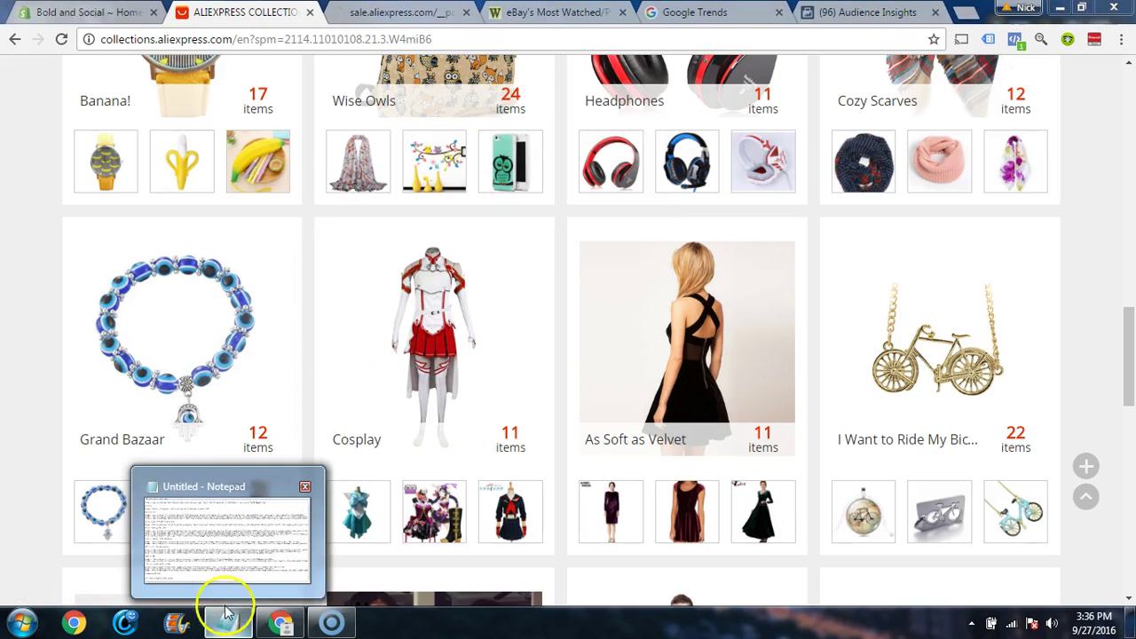
mouse_move(224, 577)
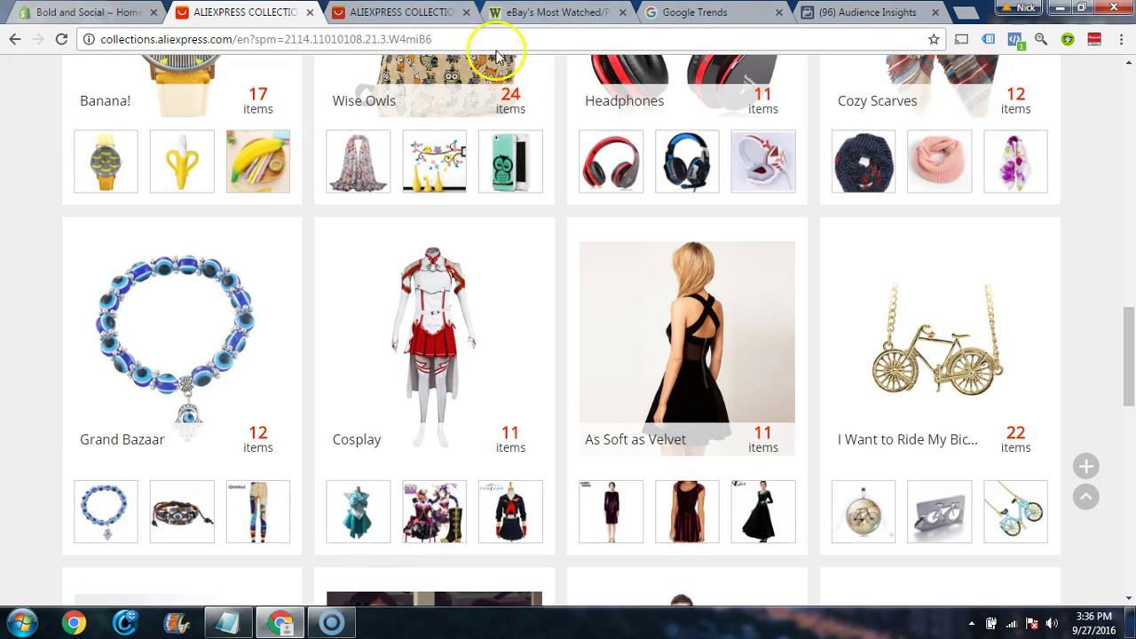
click(404, 13)
scroll(543, 289, down, 3)
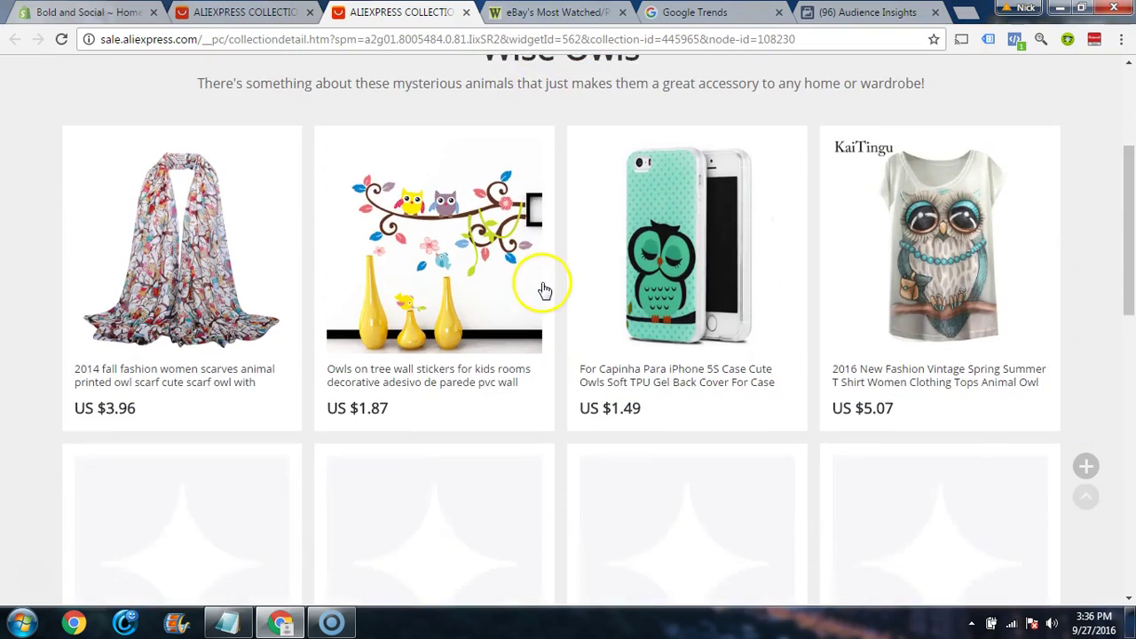
scroll(543, 288, down, 5)
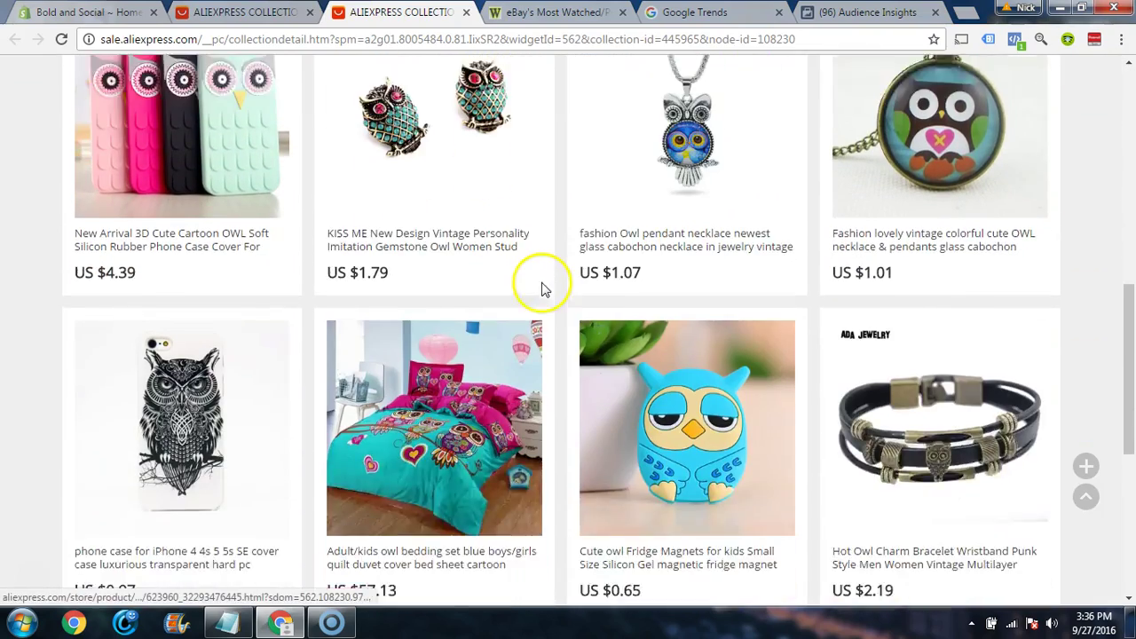
scroll(543, 289, down, 1)
scroll(545, 299, up, 3)
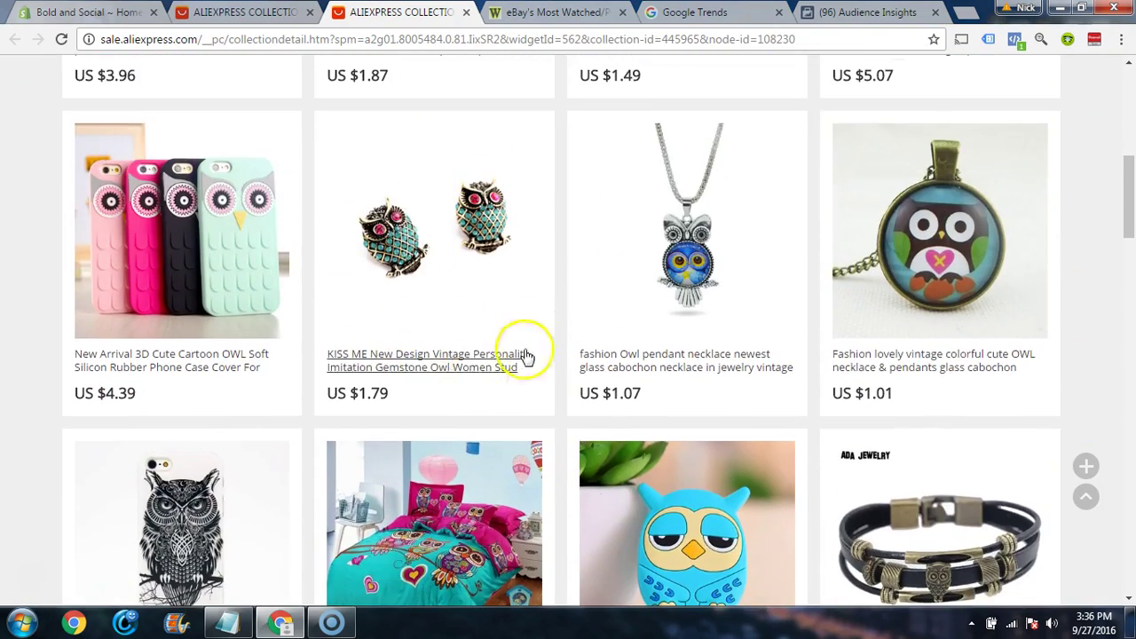
scroll(532, 346, down, 1)
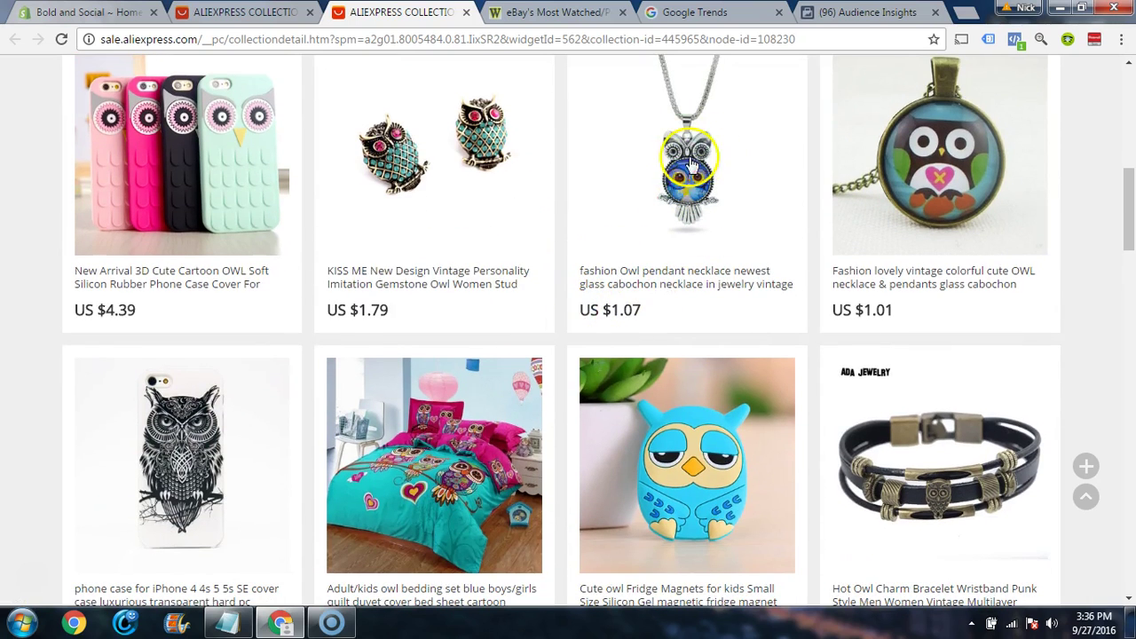
Step: Switch to Facebook Audience Insights and add Owl as an interest for the United States audience
click(854, 12)
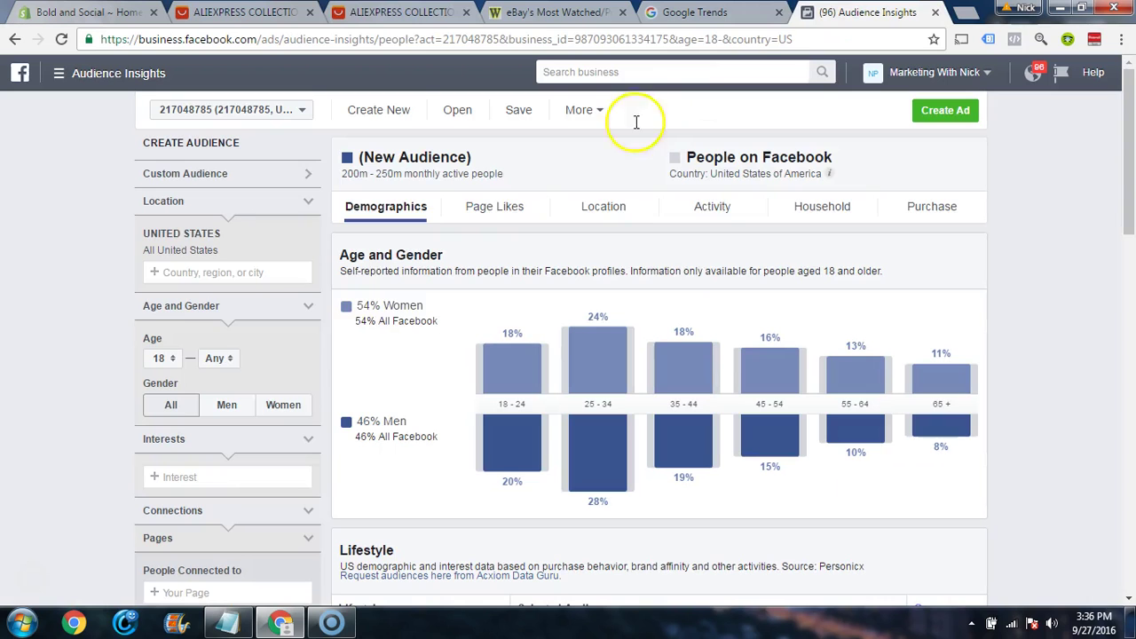
click(209, 477)
text(owl)
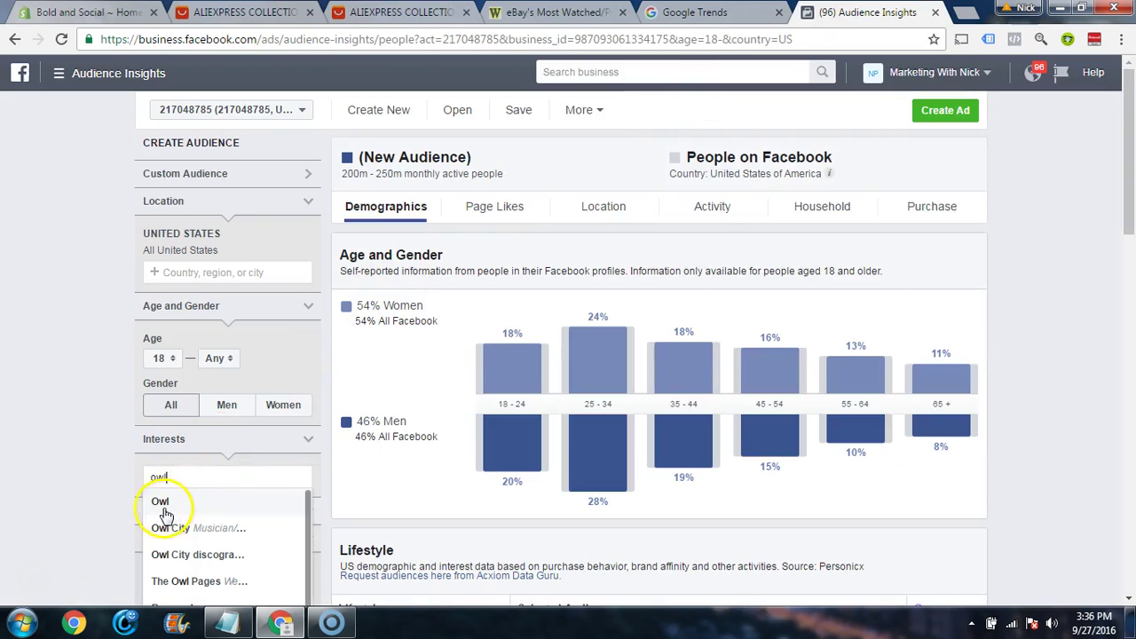
click(158, 504)
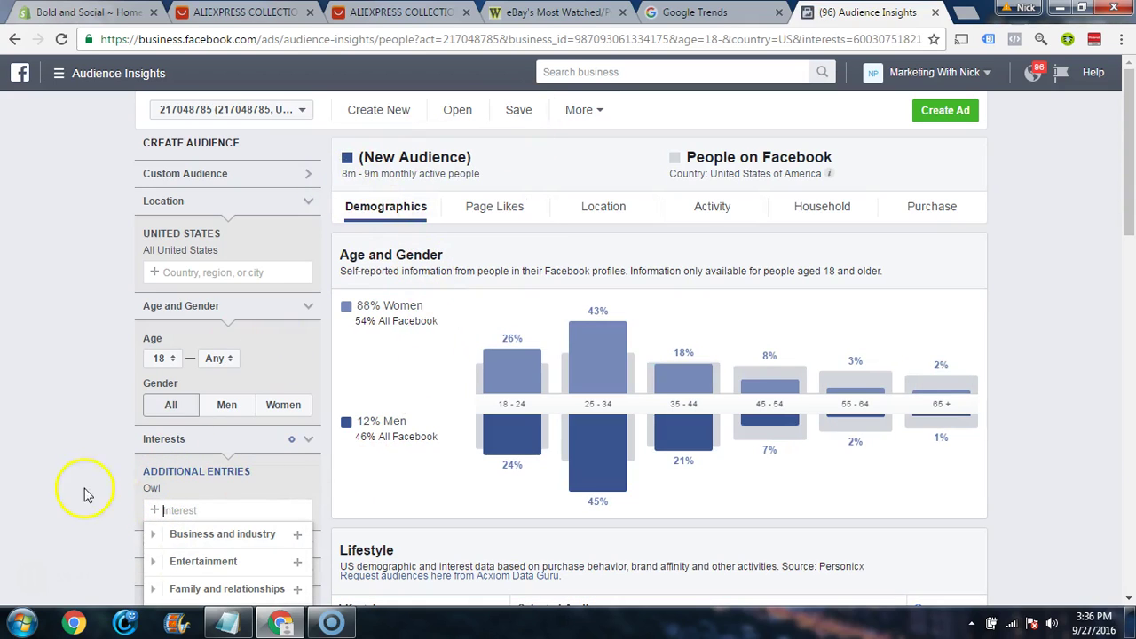
Step: Search the interests for "barn owl", add Barn owl to the audience and review the age and gender split
scroll(373, 232, down, 1)
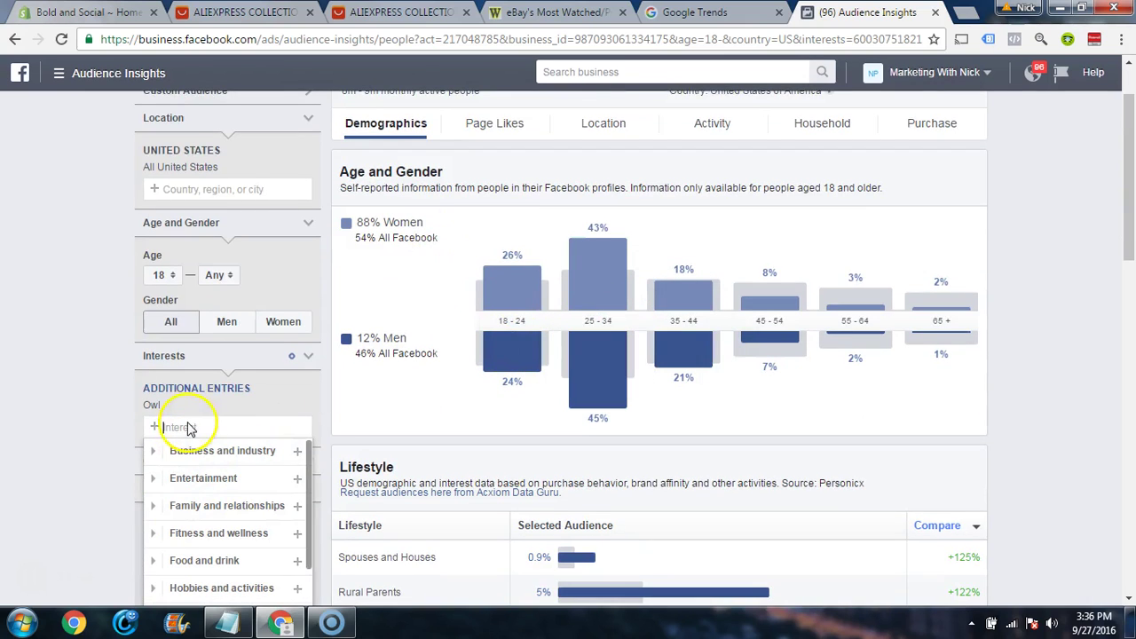
text(b)
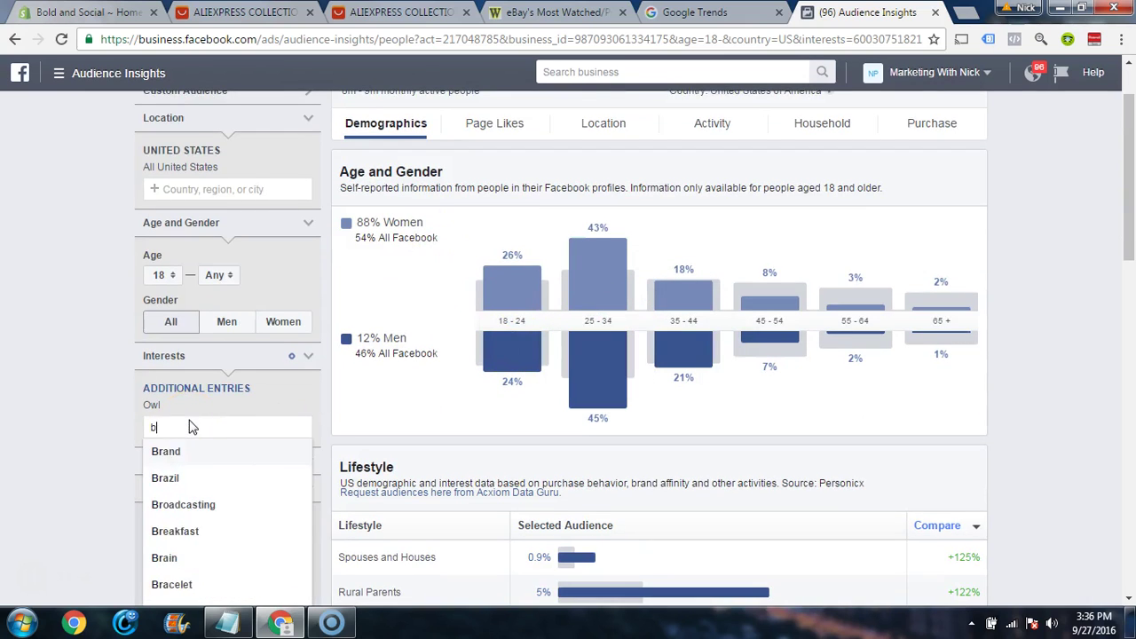
text(arn owl)
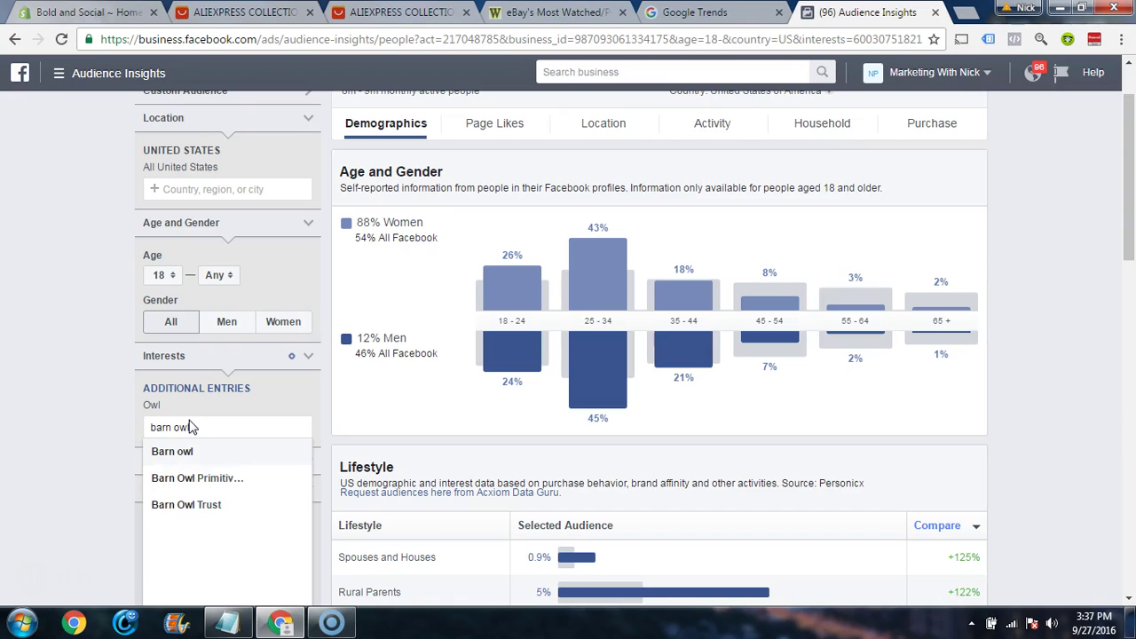
click(184, 453)
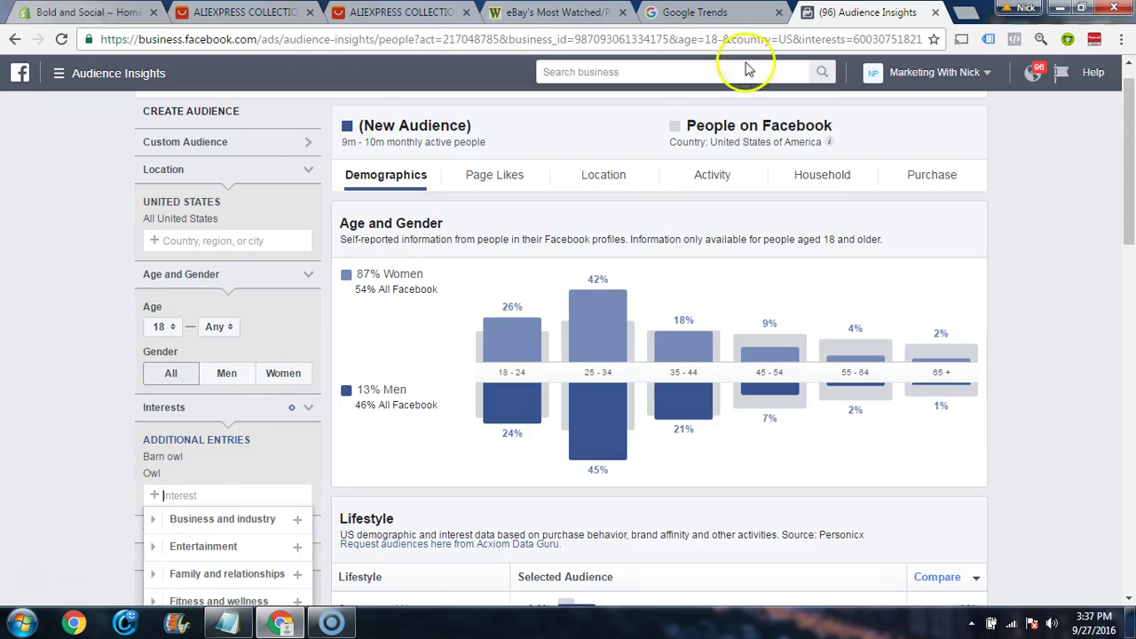
scroll(200, 507, down, 1)
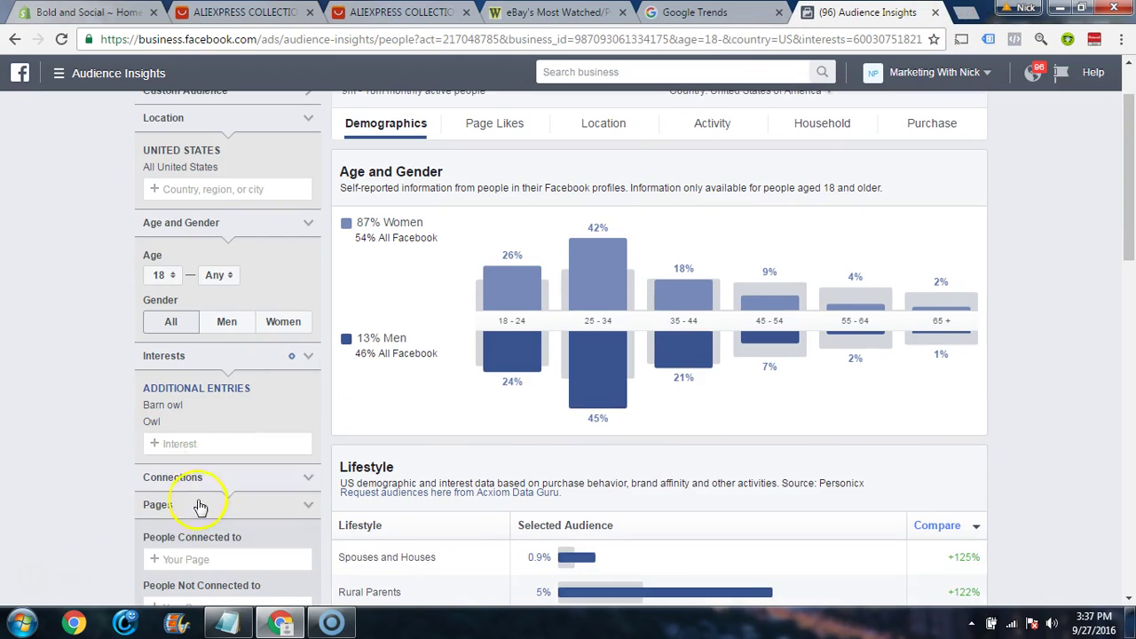
Step: Search the audience interests for "spotted owl" and clear the search text
click(211, 444)
text(spotted)
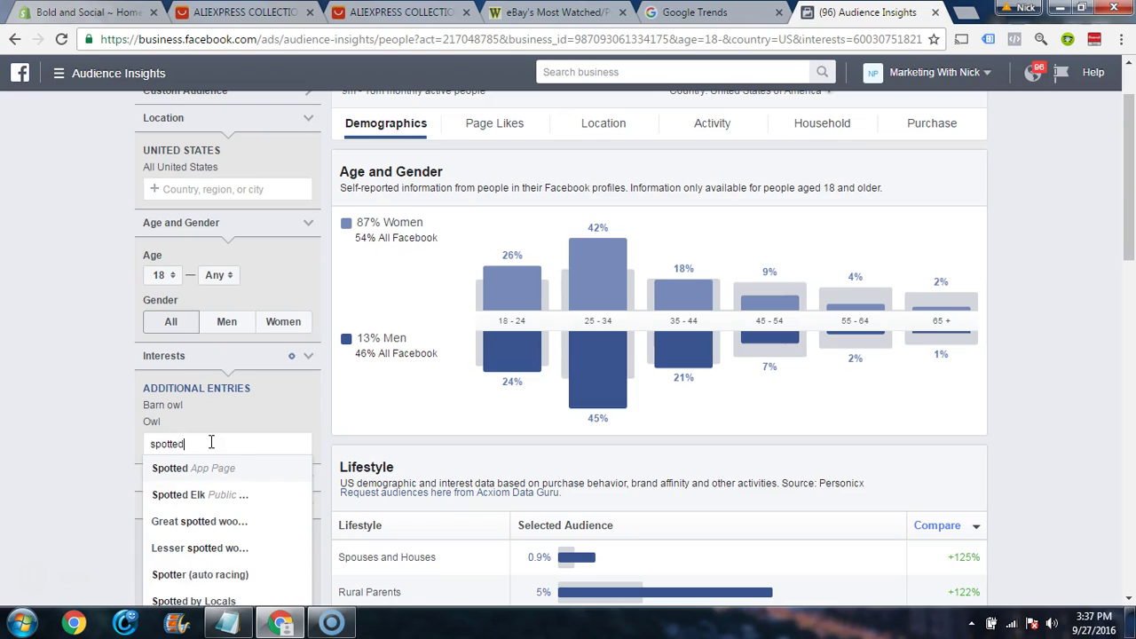
text( owl)
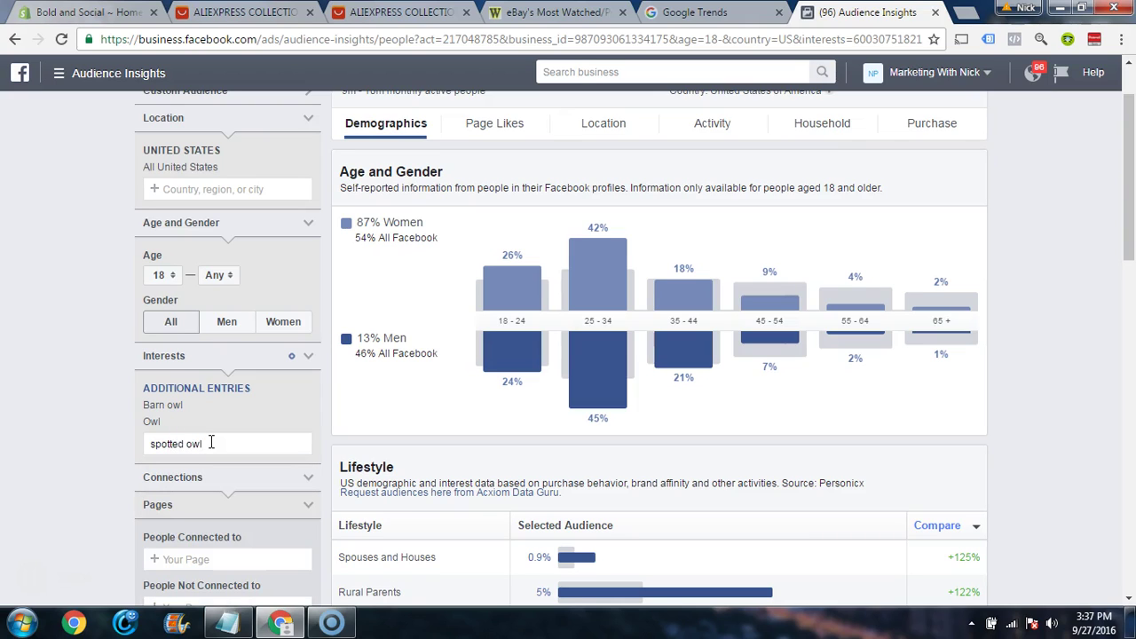
key(BackSpace)
key(BackSpace)
key(BackSpace)
key(BackSpace)
key(BackSpace)
key(BackSpace)
key(BackSpace)
key(BackSpace)
key(BackSpace)
key(BackSpace)
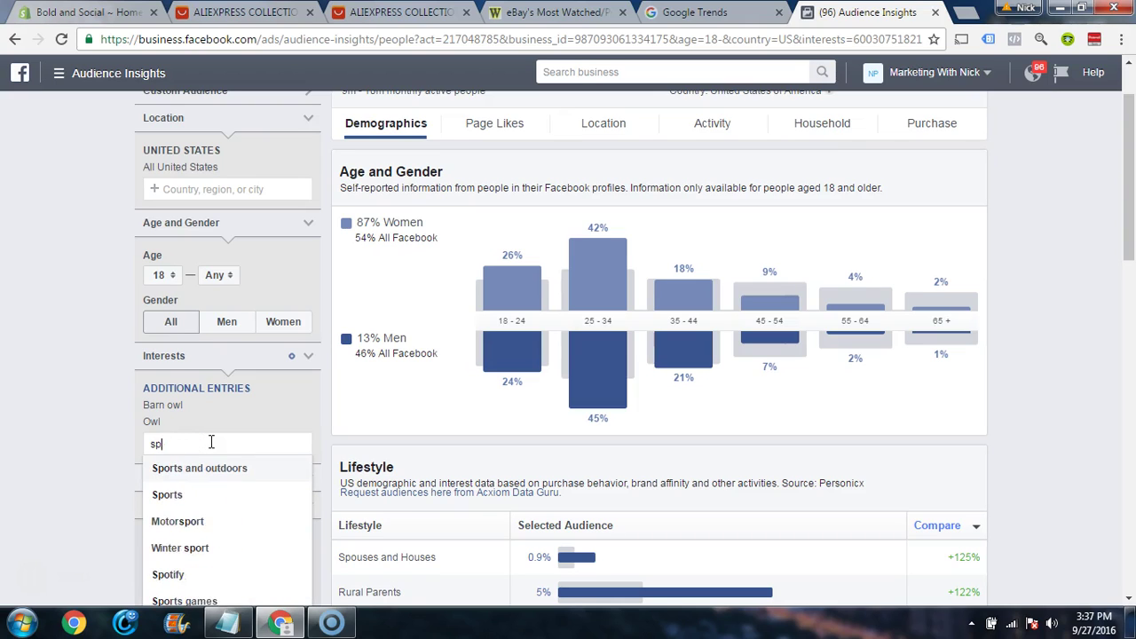
key(BackSpace)
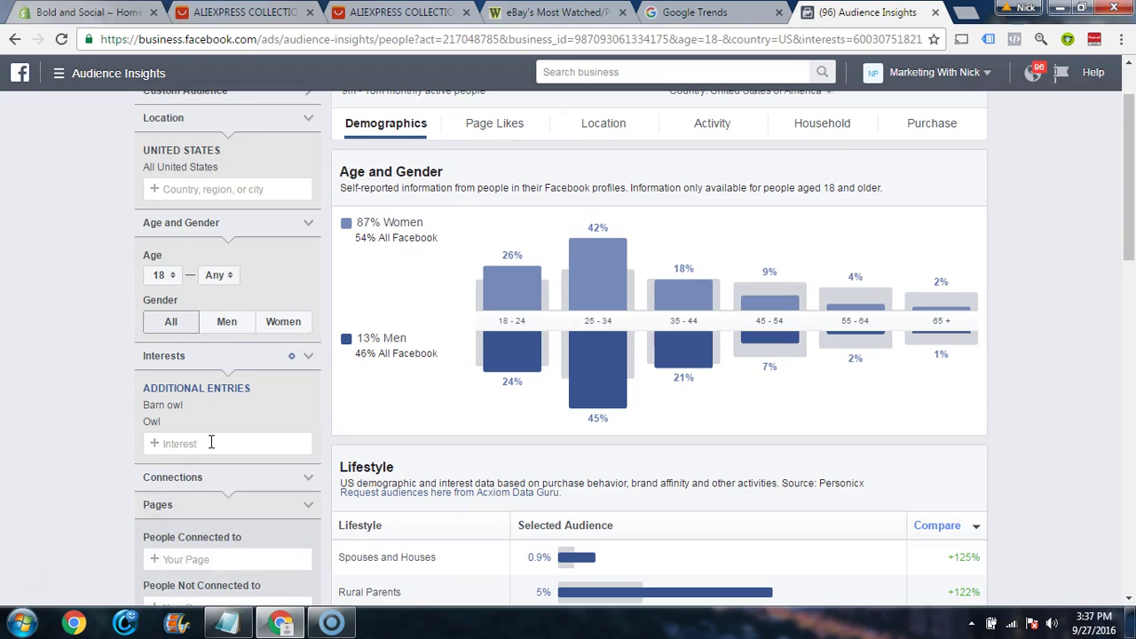
Step: Search the interests for "owl", review the suggested entries and dismiss the list without adding one
text(owl)
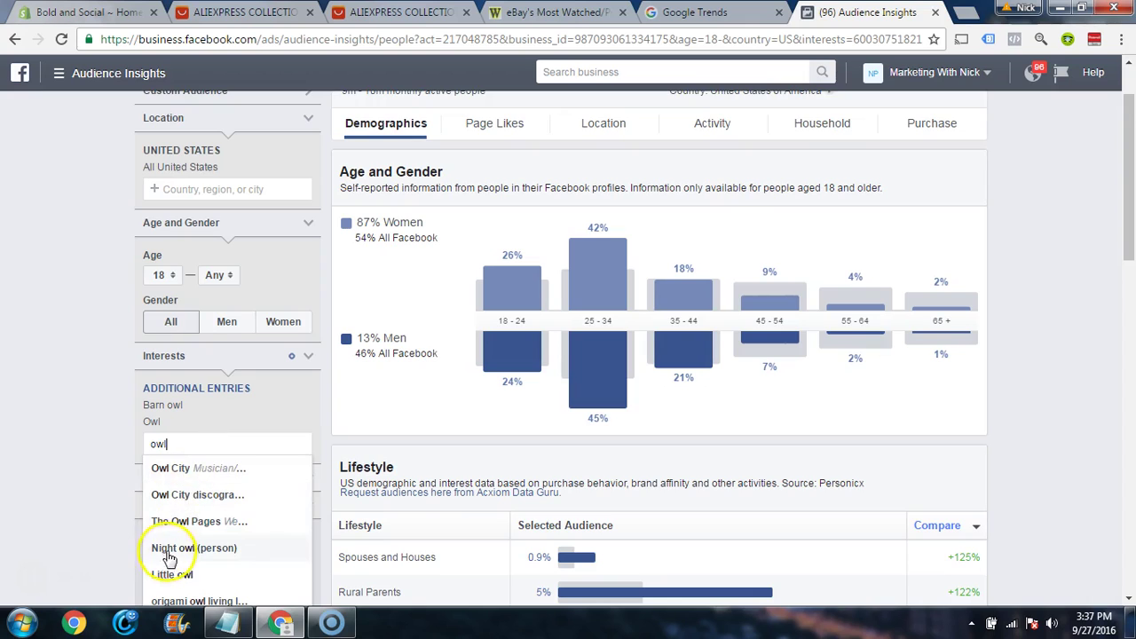
scroll(178, 548, down, 1)
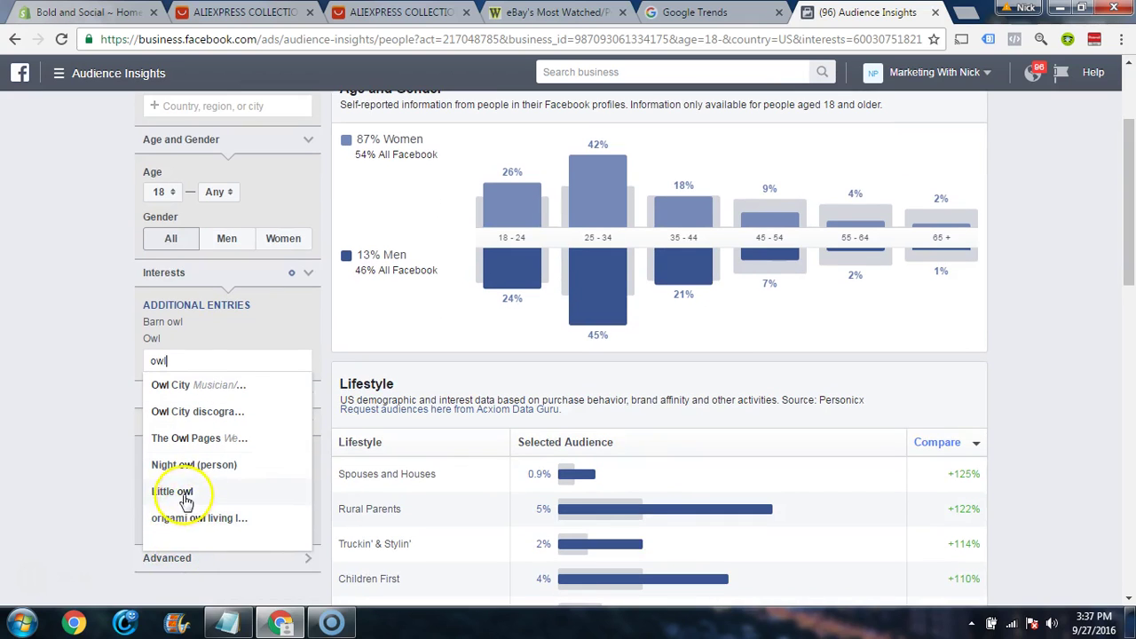
click(174, 361)
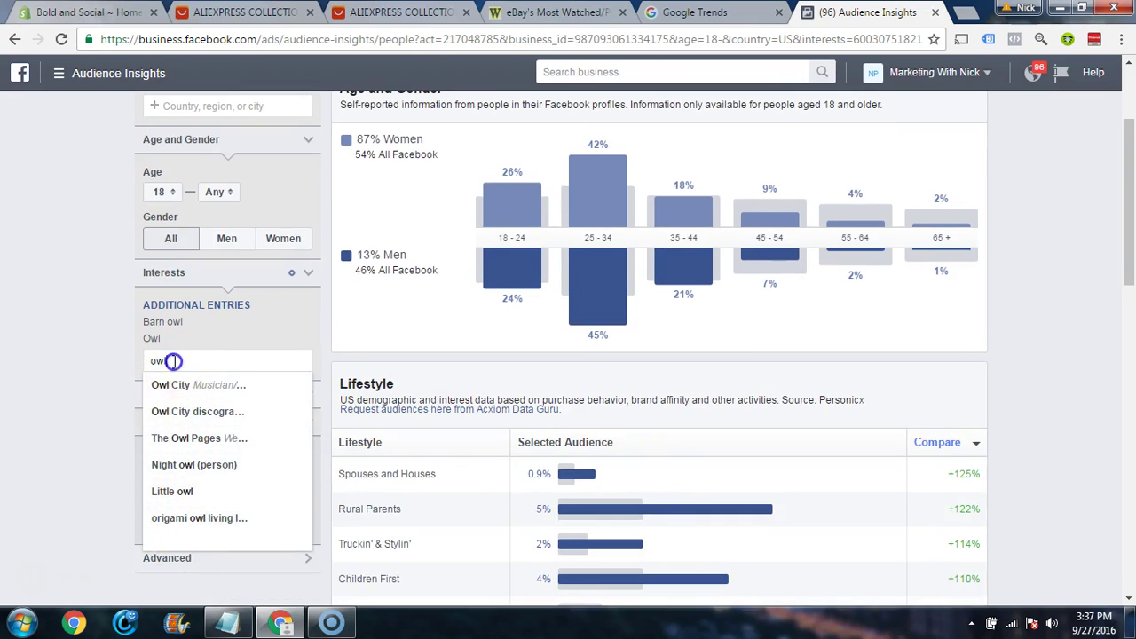
click(46, 371)
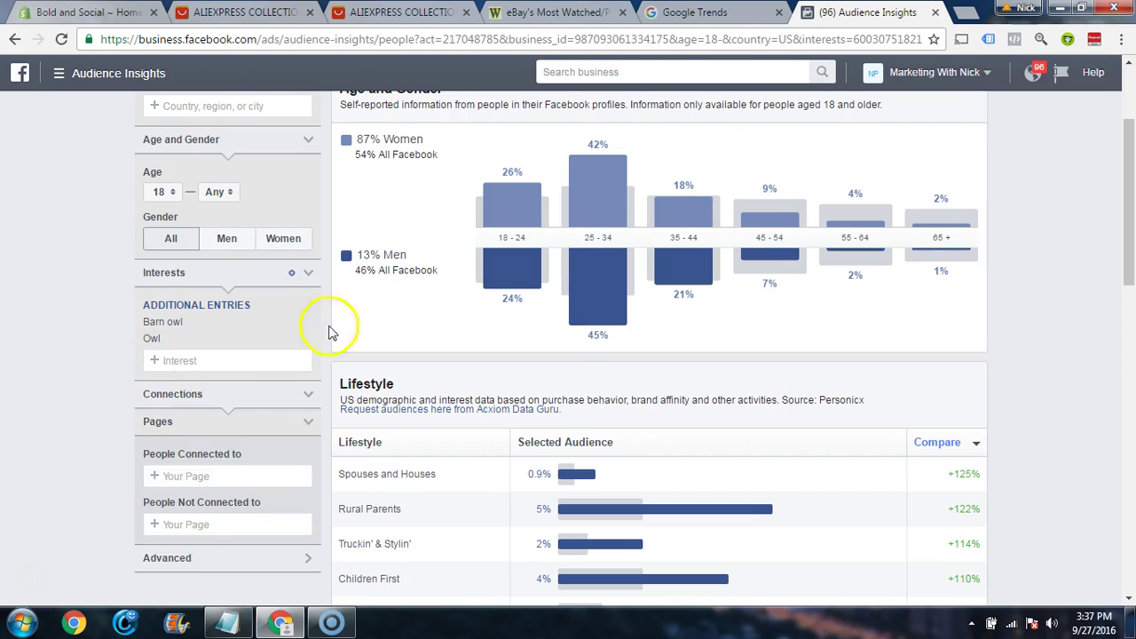
Step: Show the owl audience's Page Likes, open the Screaming Owl page from the list to inspect it and close it
scroll(330, 355, up, 2)
click(511, 209)
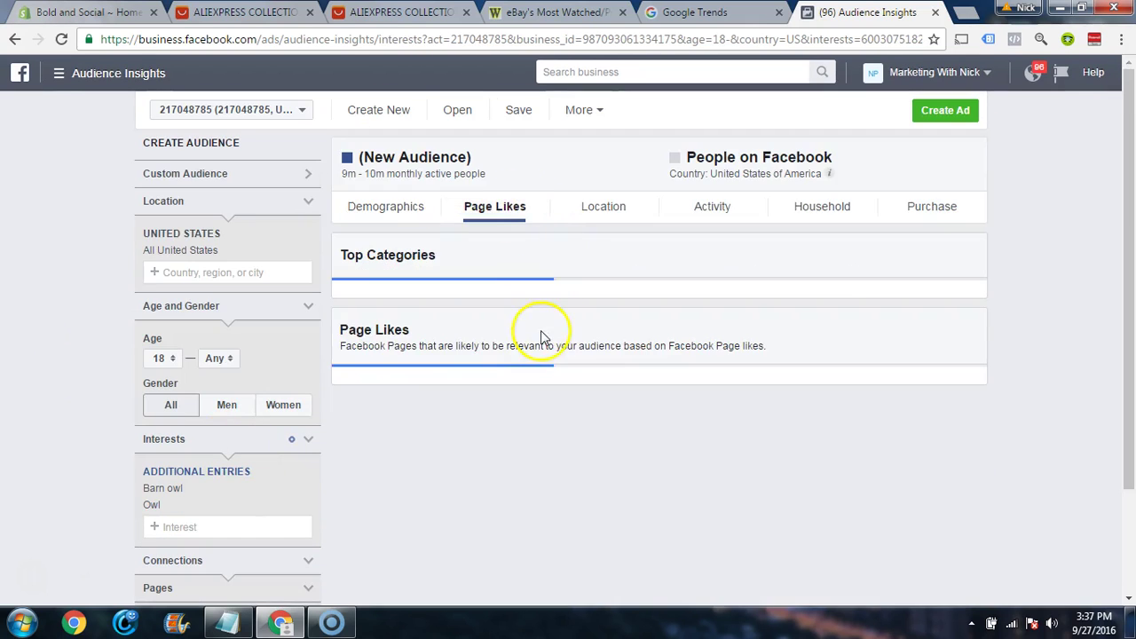
scroll(507, 375, down, 3)
scroll(511, 379, down, 3)
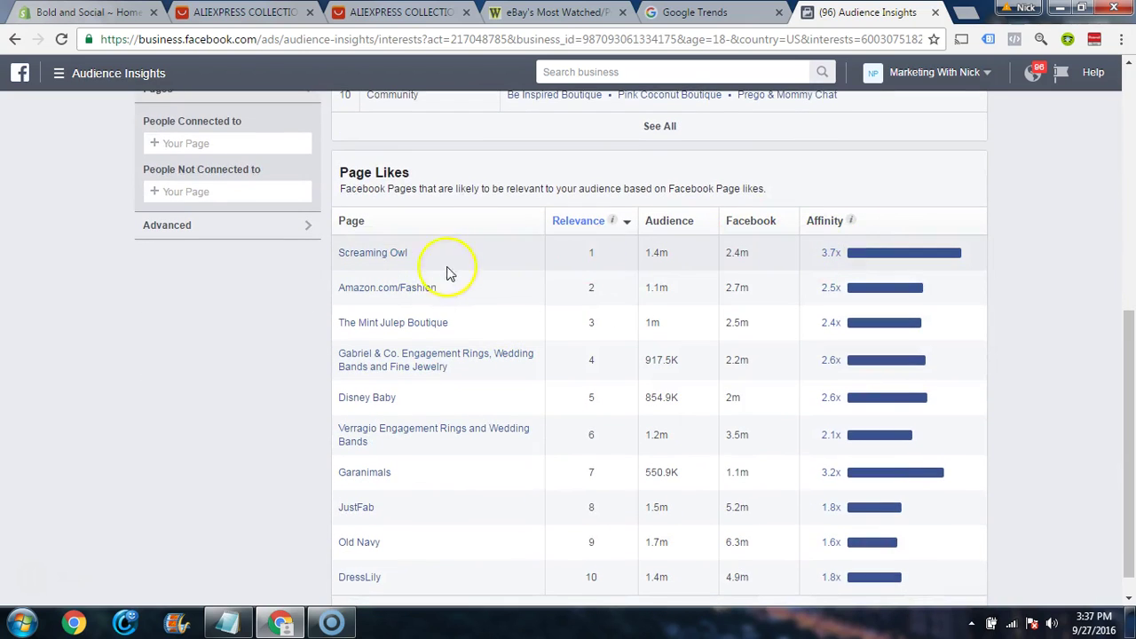
click(381, 253)
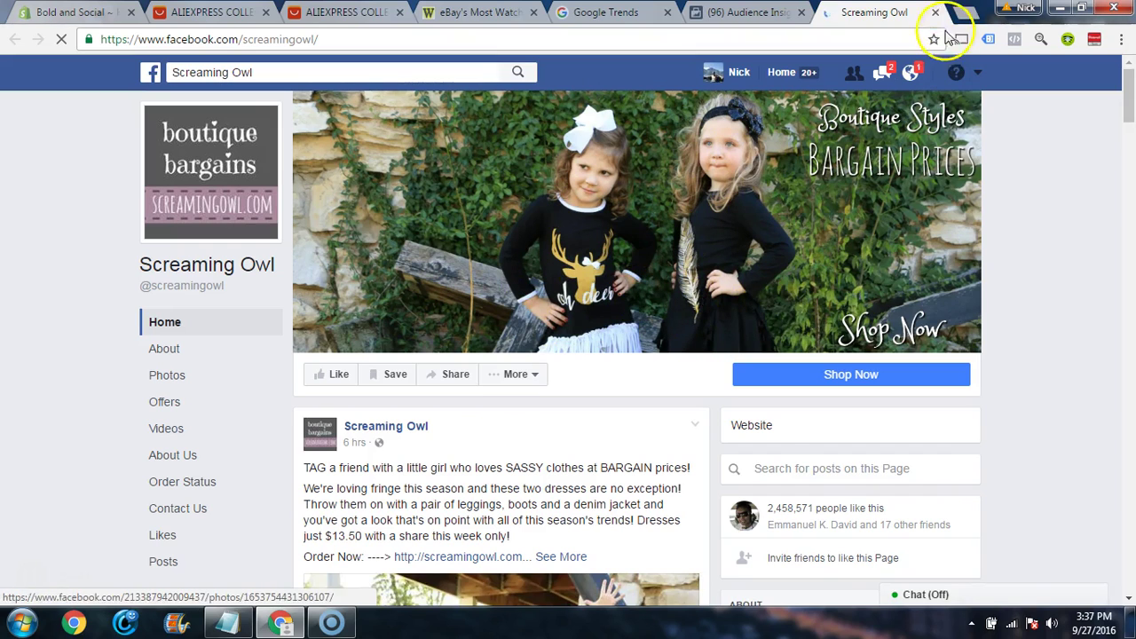
click(934, 12)
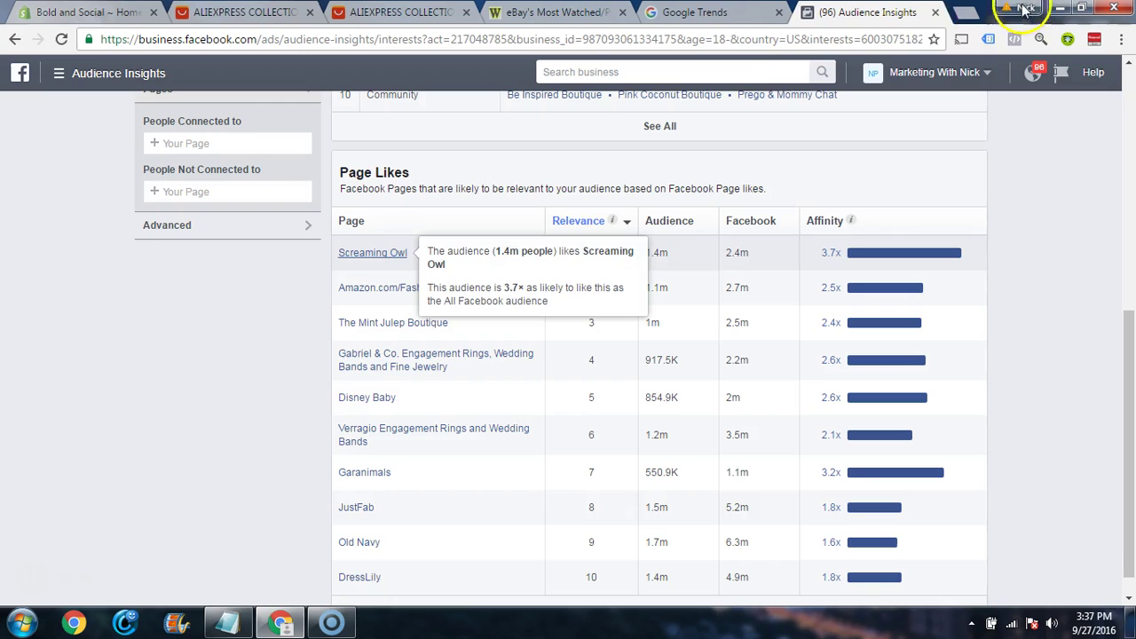
Step: Review the owl audience's liked pages and top categories, and remove the Barn owl and Owl interests
scroll(258, 429, up, 1)
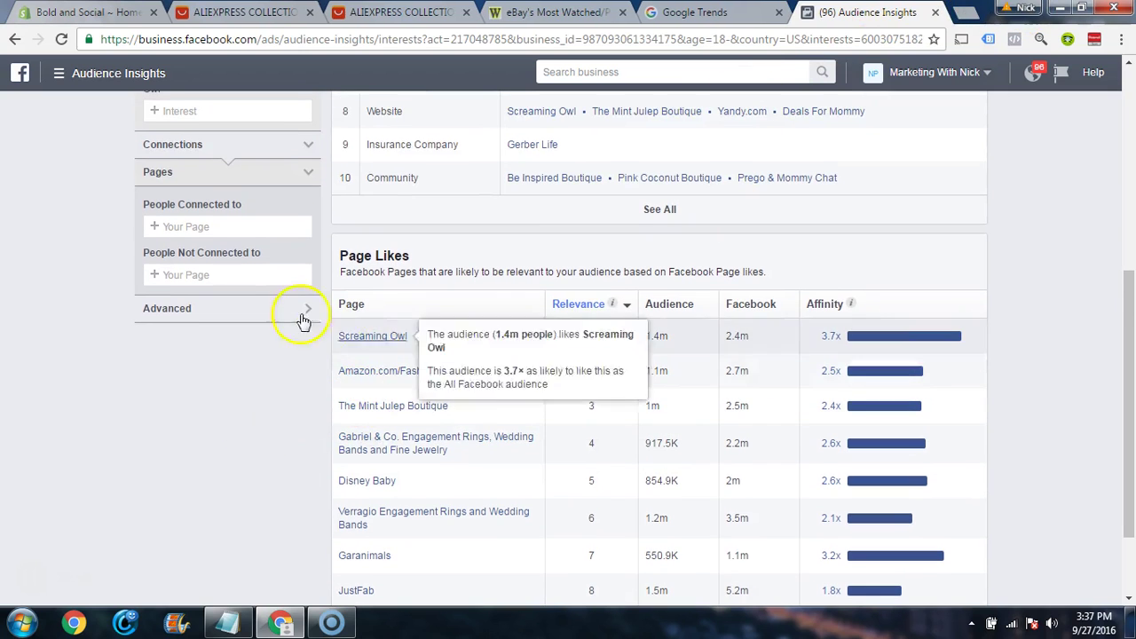
scroll(363, 519, down, 2)
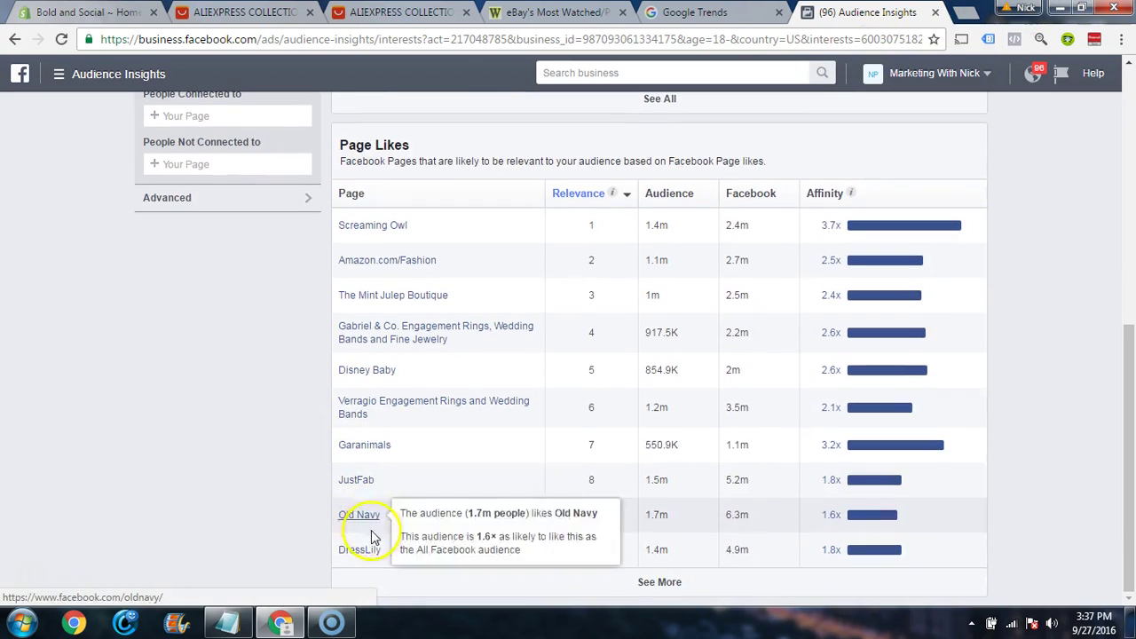
scroll(372, 502, up, 1)
scroll(374, 501, up, 4)
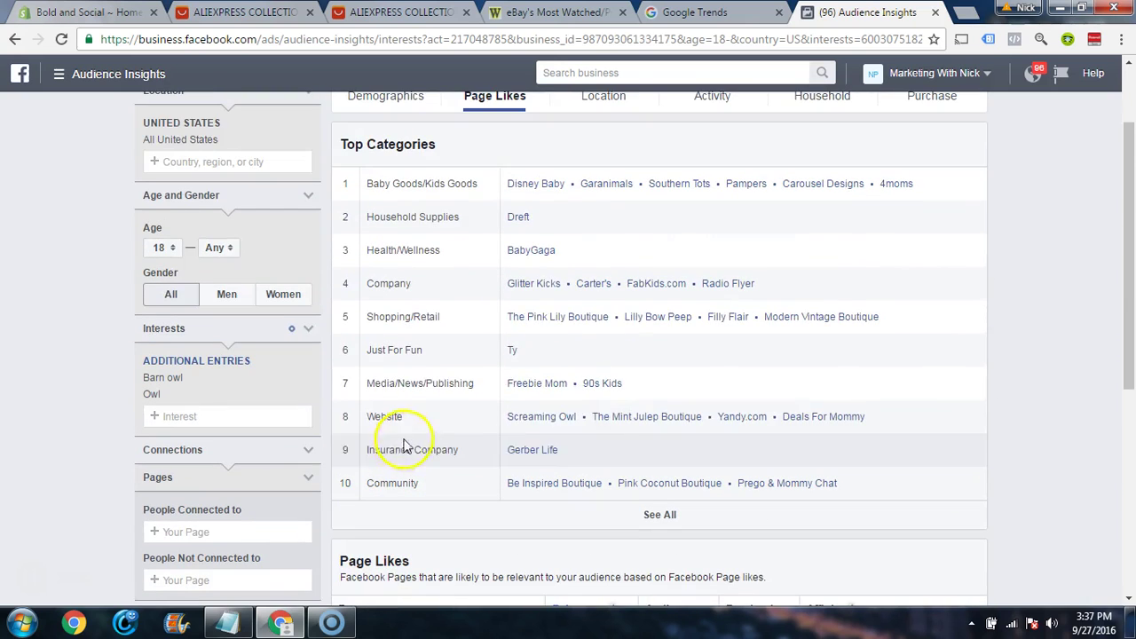
scroll(559, 355, up, 2)
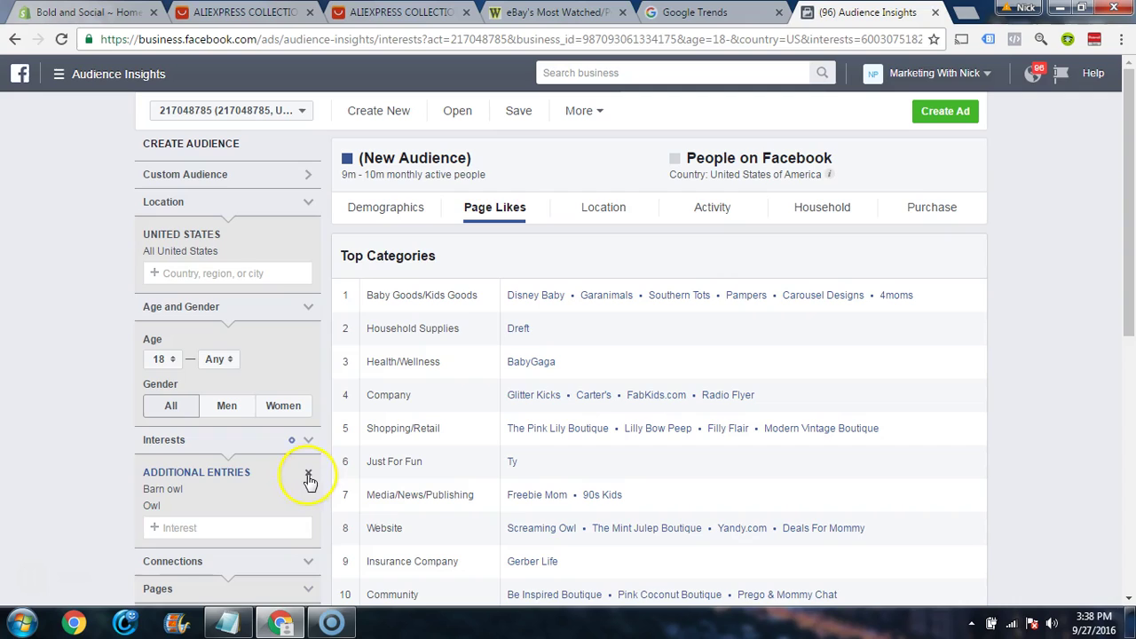
click(308, 476)
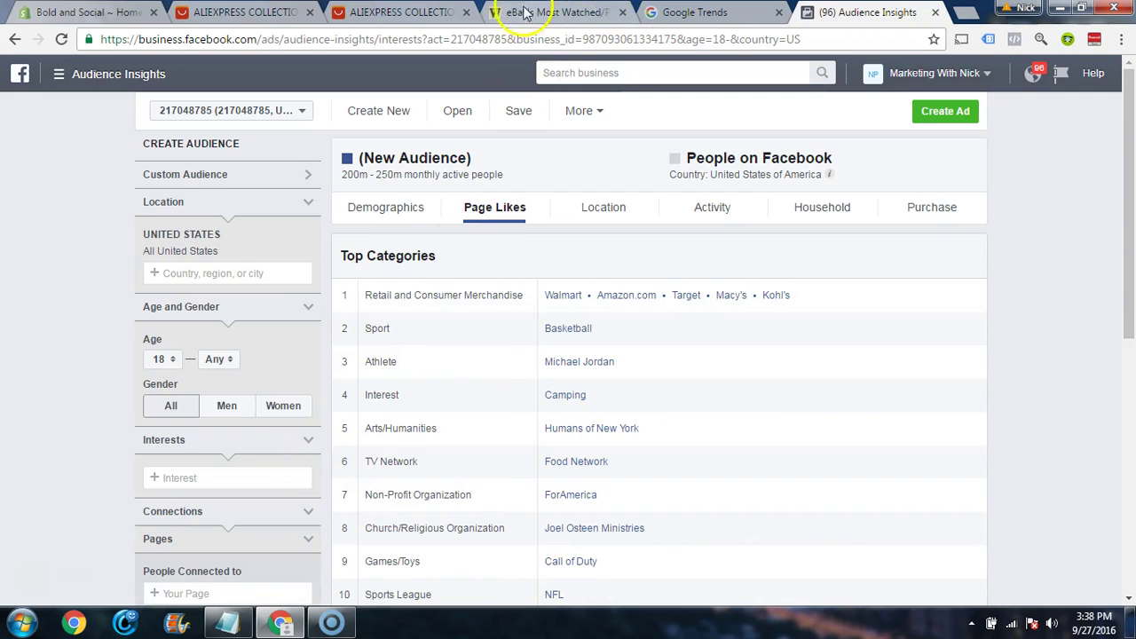
Step: Switch to Google Trends, search for "owl", choose the Snowy owl topic and examine its interest over time and by region
click(710, 12)
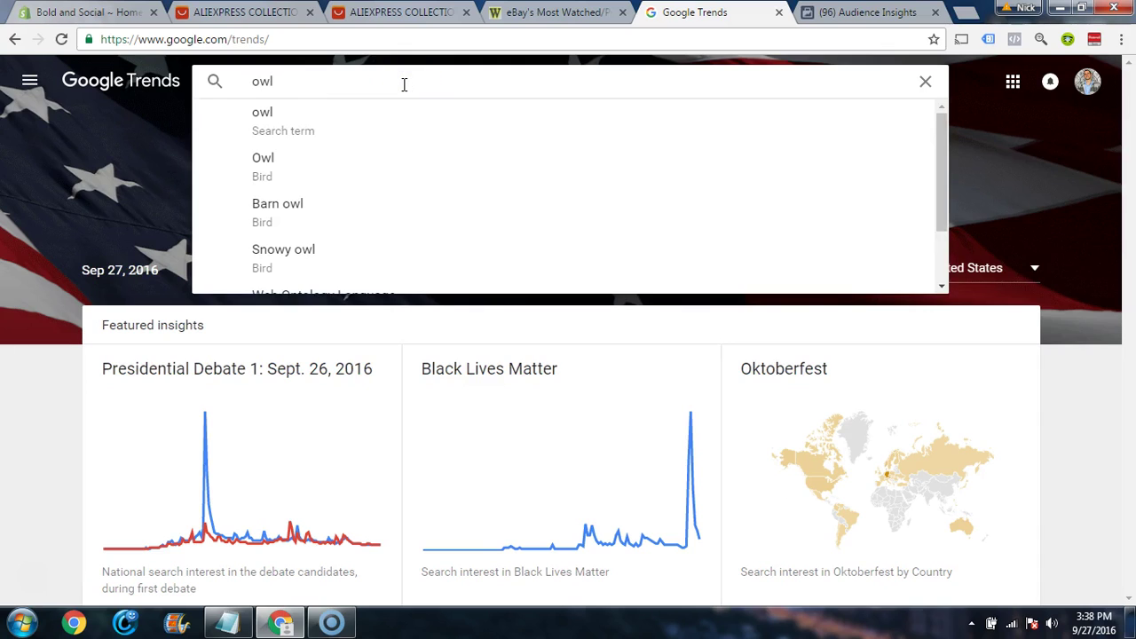
click(324, 76)
click(272, 261)
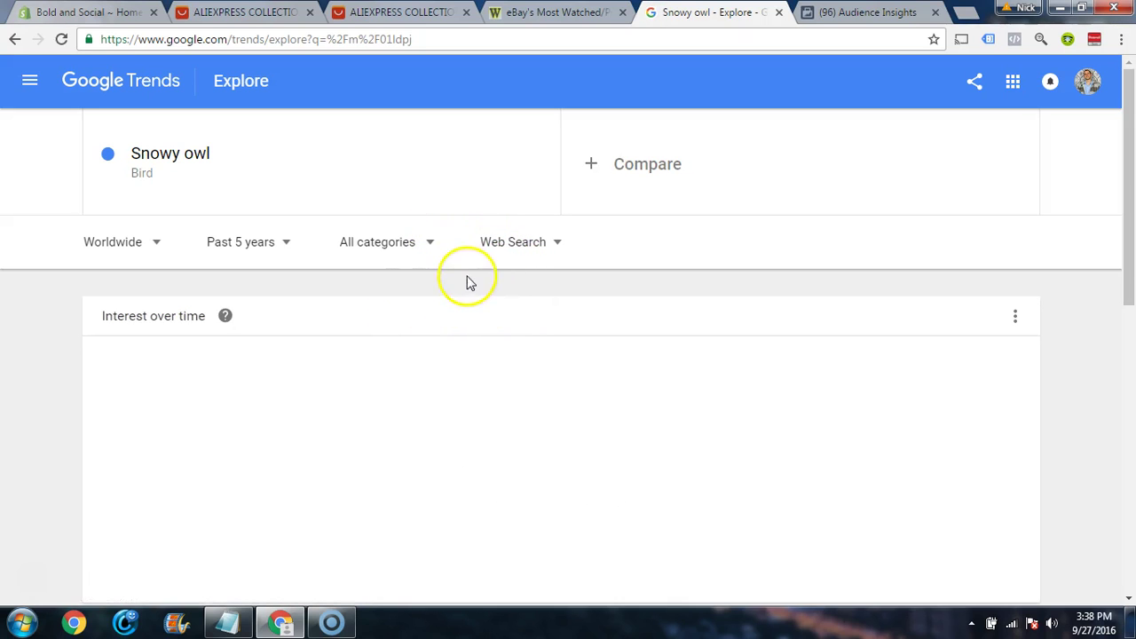
scroll(810, 344, down, 1)
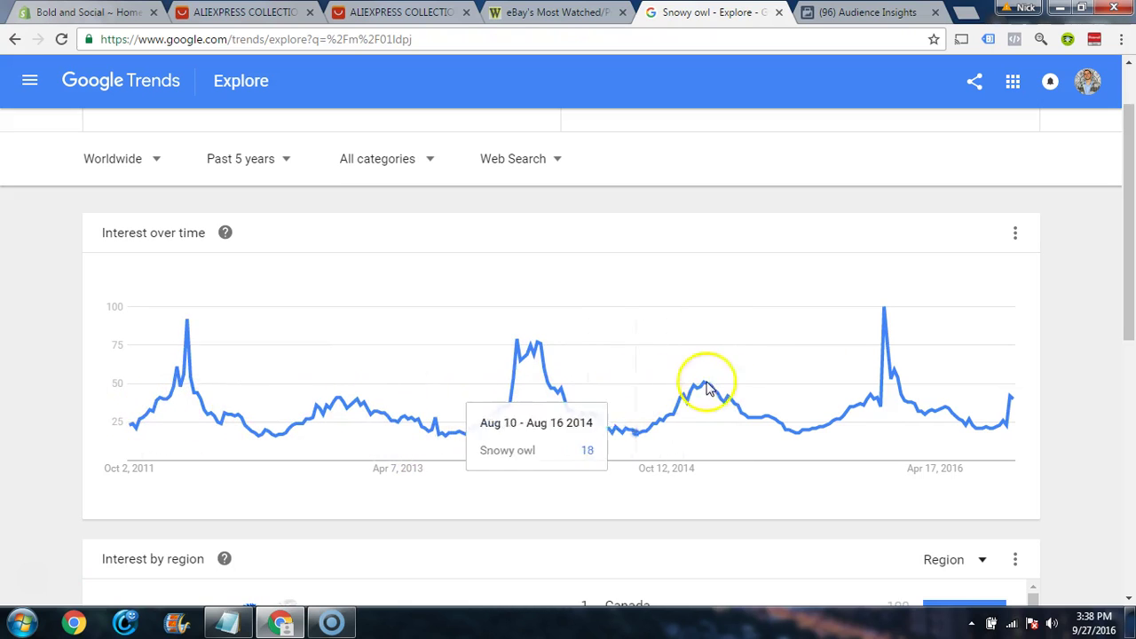
scroll(693, 400, down, 4)
scroll(629, 418, down, 2)
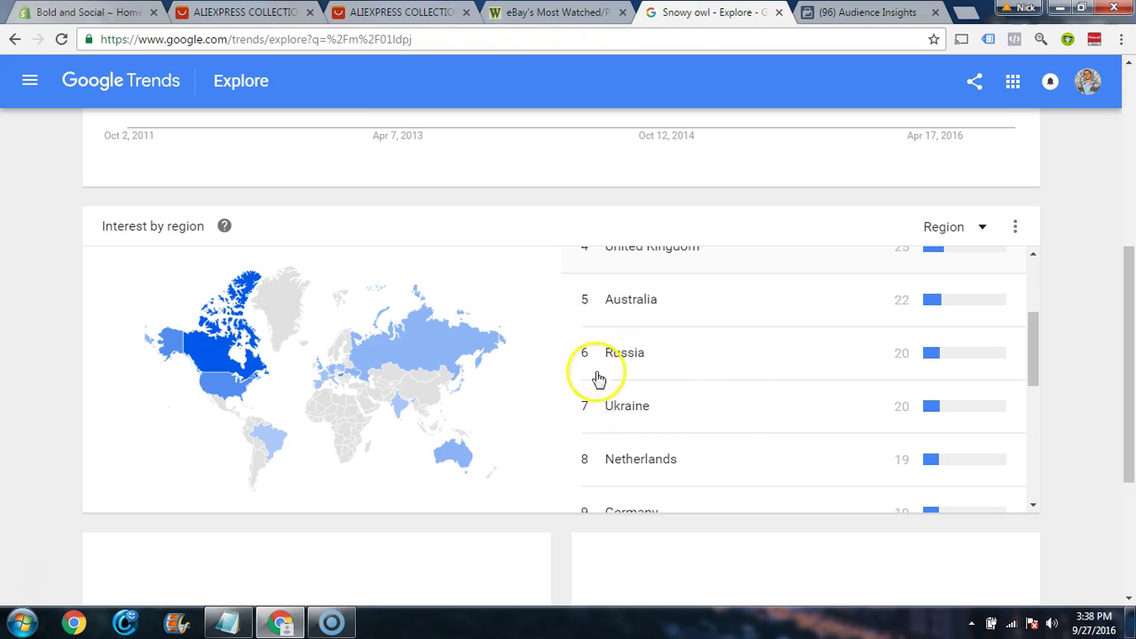
scroll(596, 376, up, 2)
scroll(575, 348, up, 5)
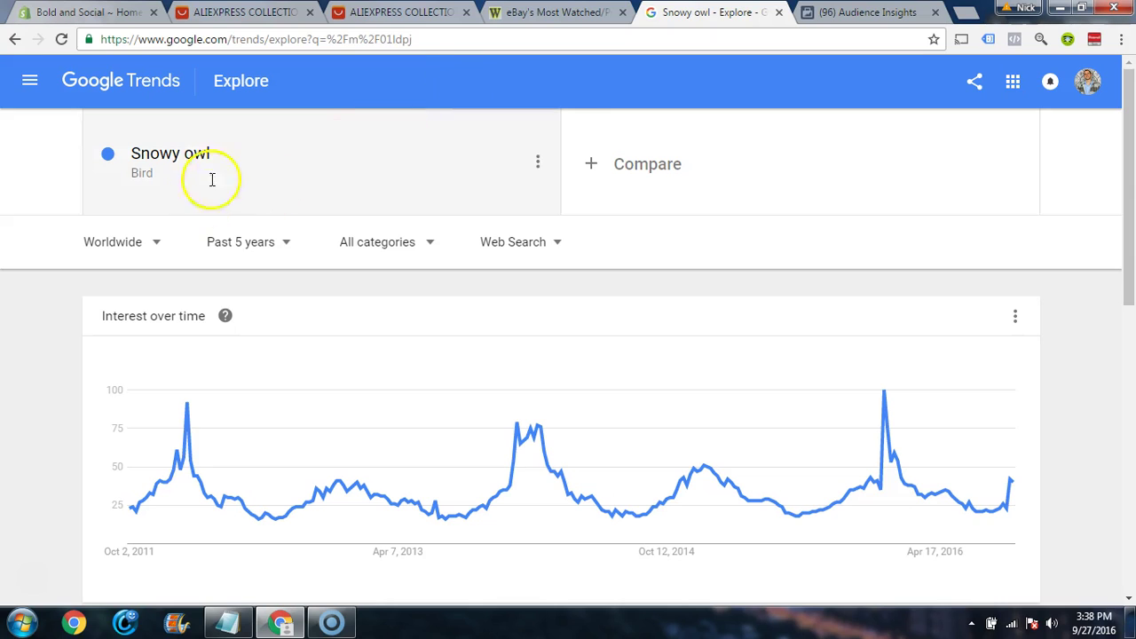
Step: Replace Snowy owl with the search term "owl jewelry" and examine its worldwide interest over the past 5 years
click(269, 88)
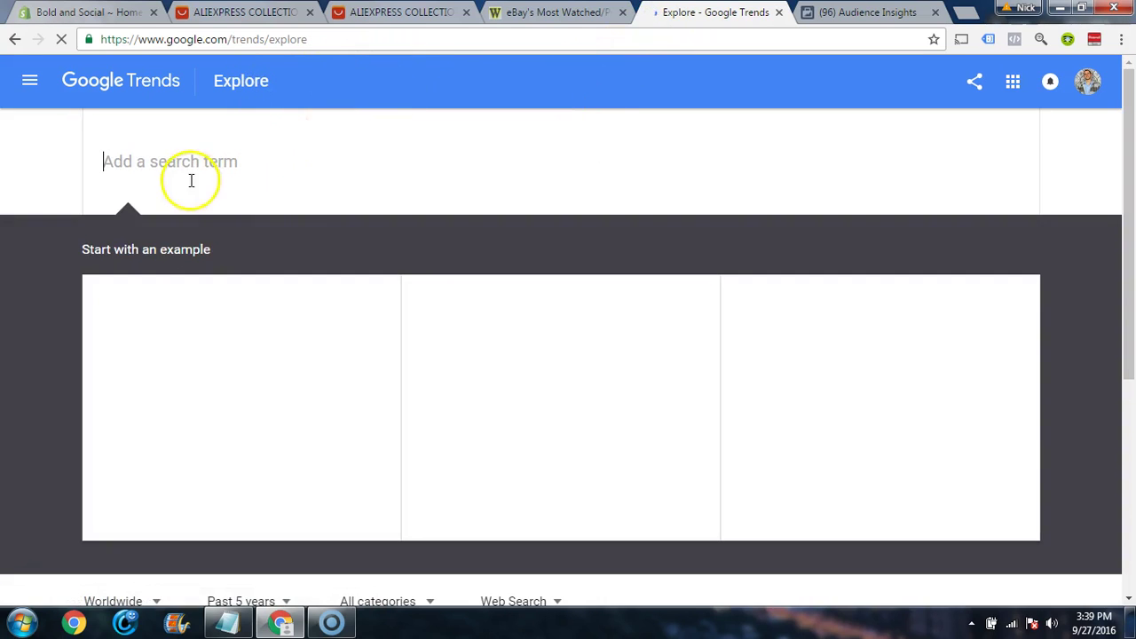
click(187, 171)
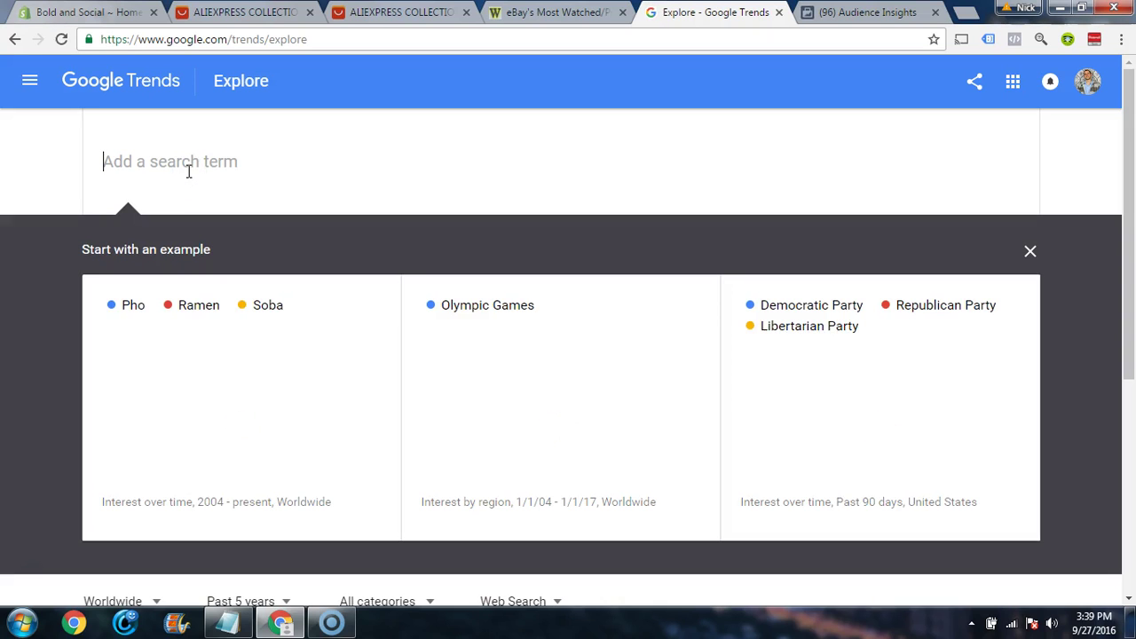
text(owl je)
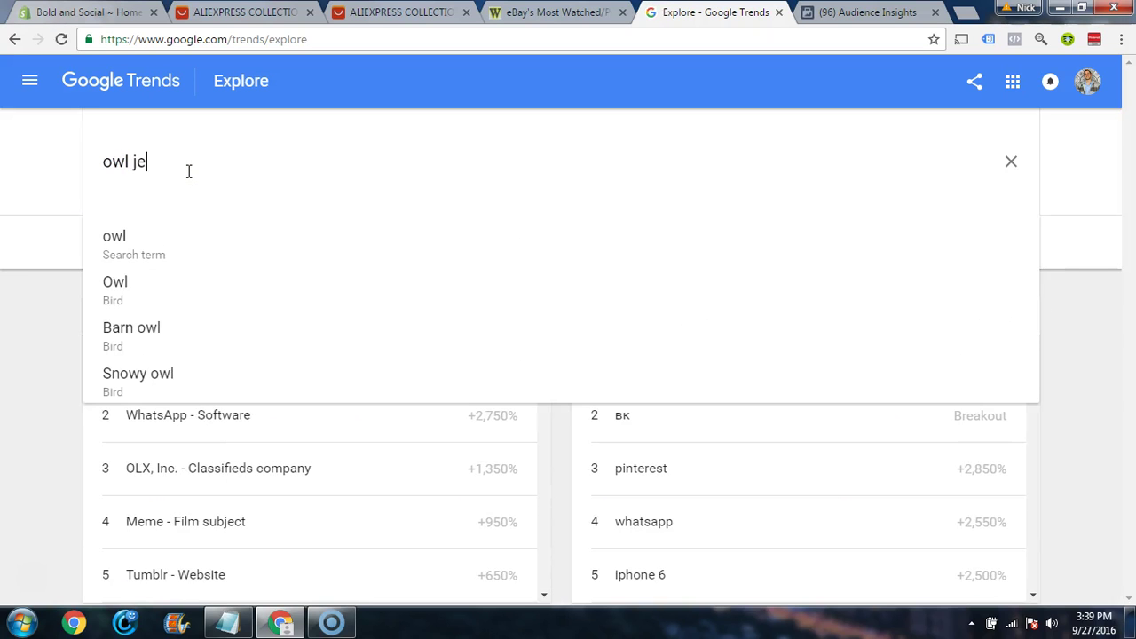
text(wel)
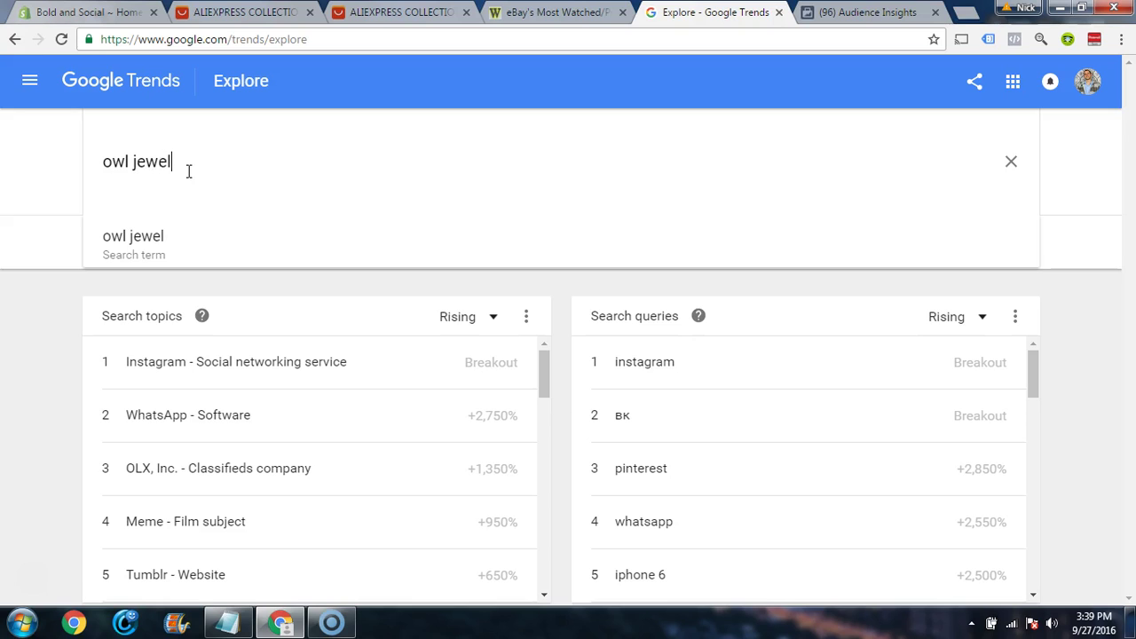
text(ry)
click(138, 238)
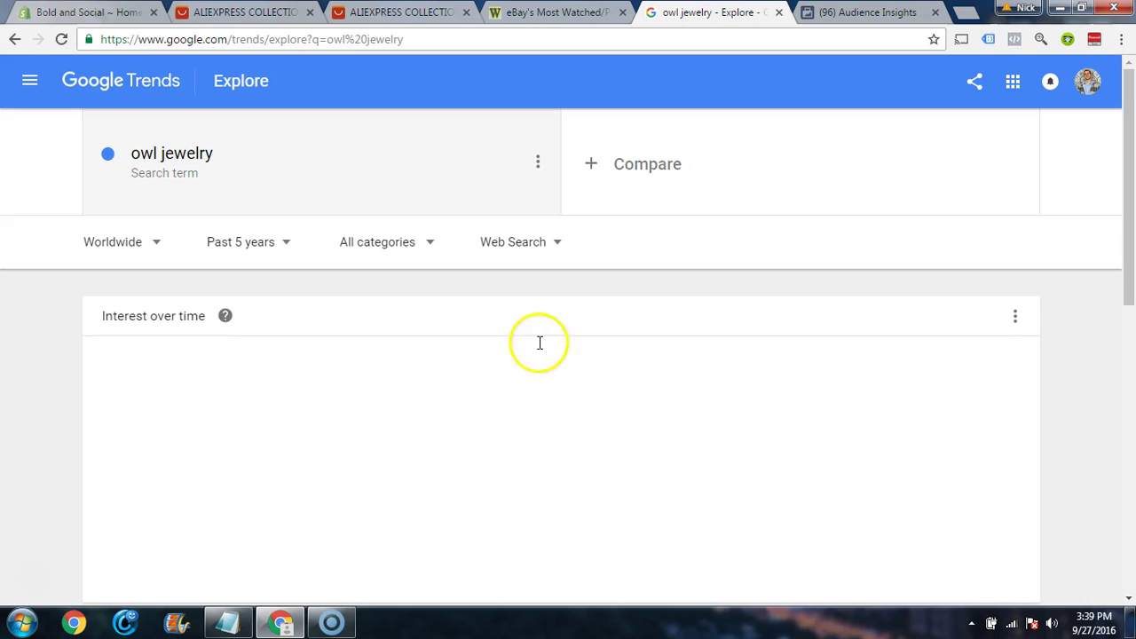
scroll(639, 339, down, 1)
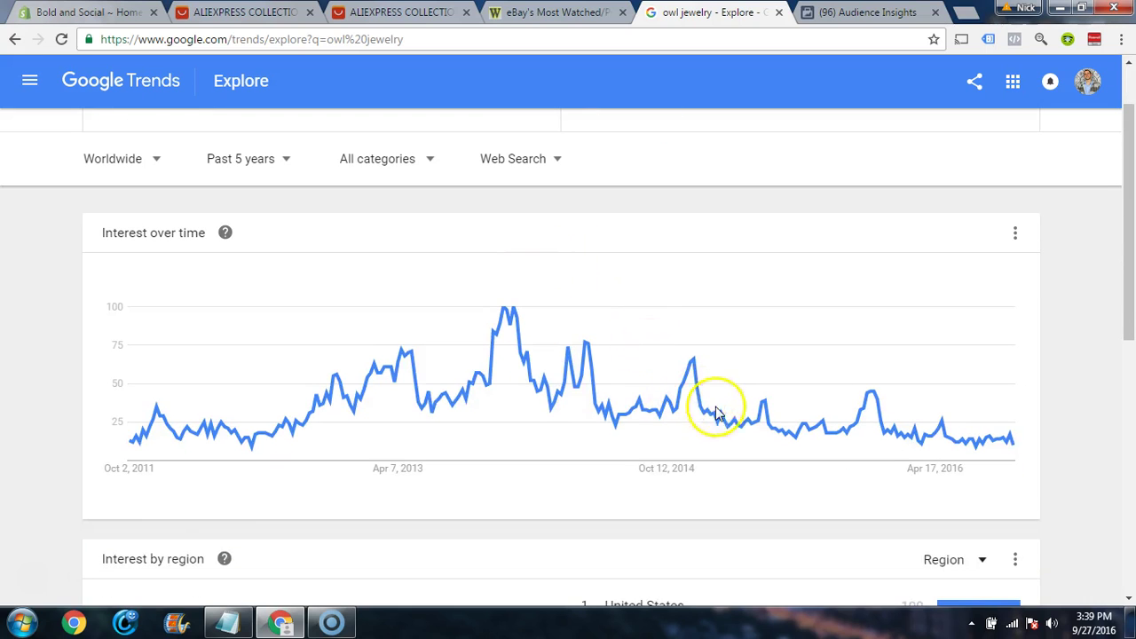
scroll(265, 222, up, 1)
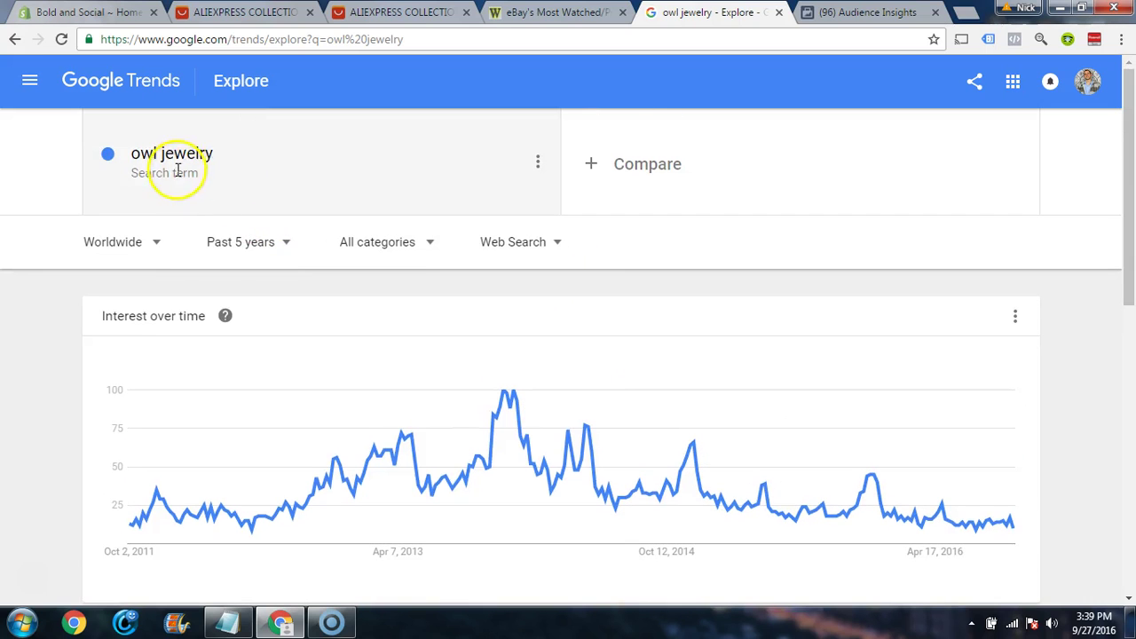
scroll(238, 209, down, 1)
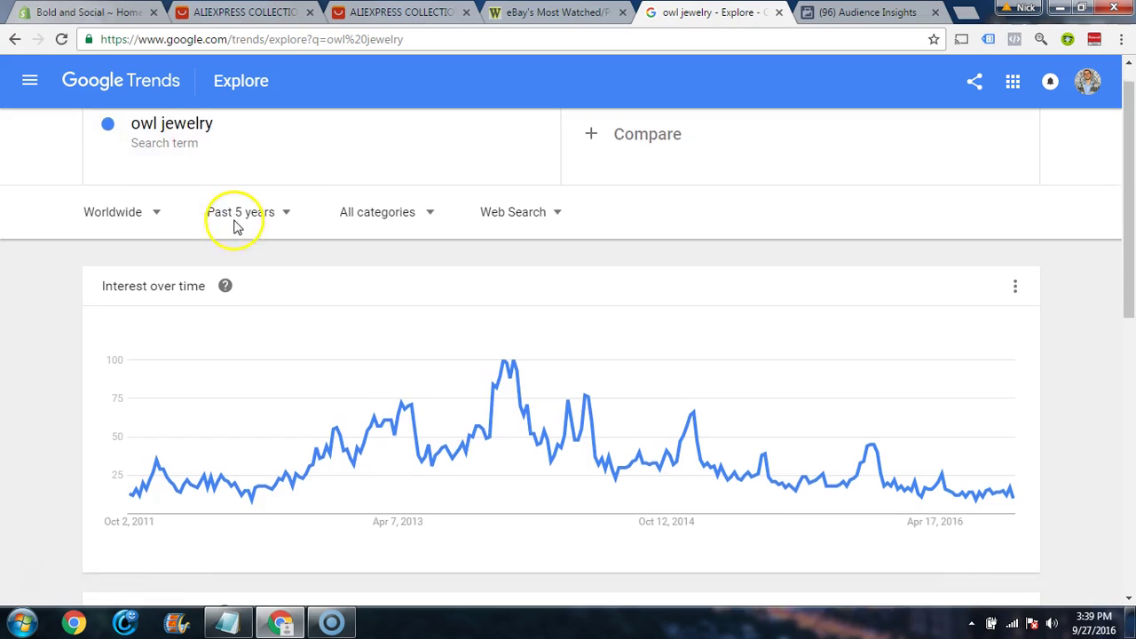
scroll(226, 215, up, 1)
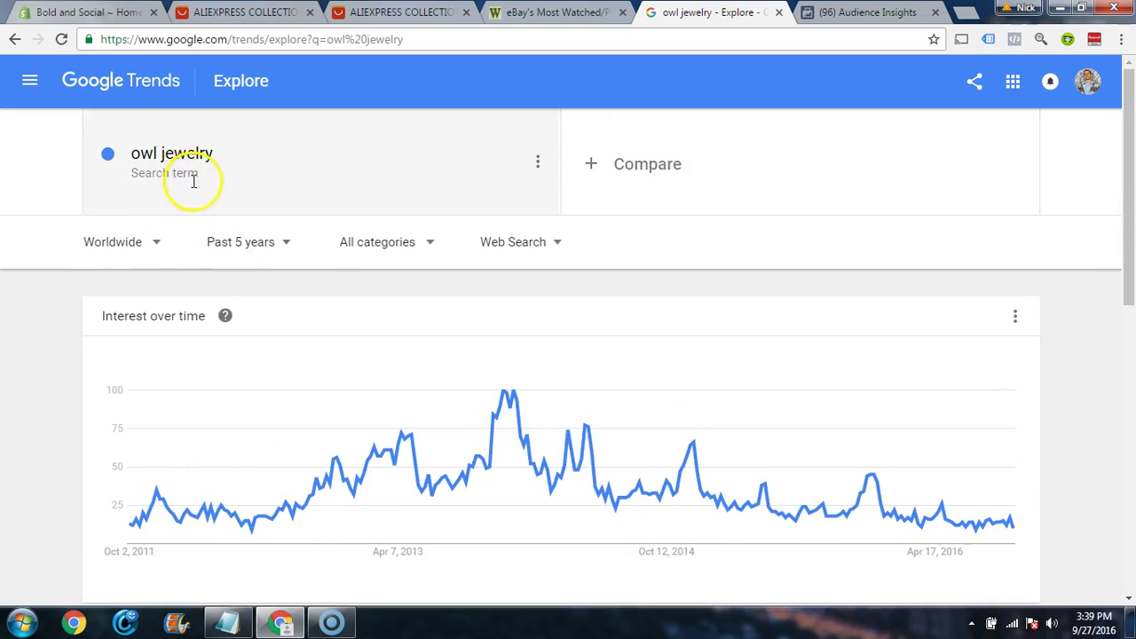
scroll(302, 266, down, 1)
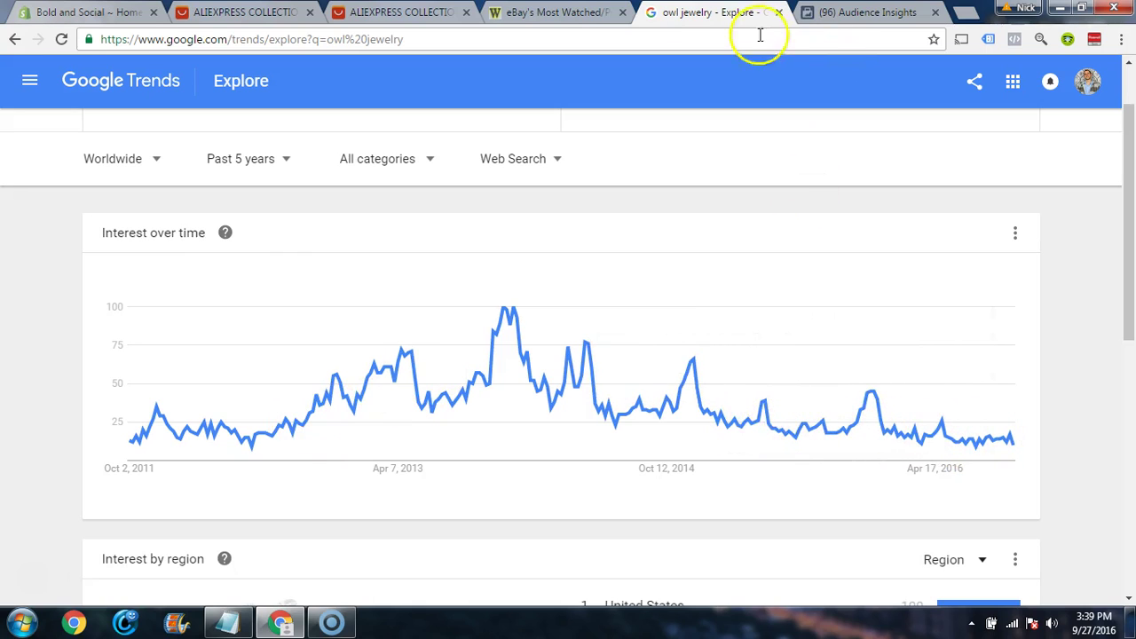
Step: Switch to Facebook Audience Insights and look over the audience filters and top categories
click(866, 12)
scroll(199, 492, down, 2)
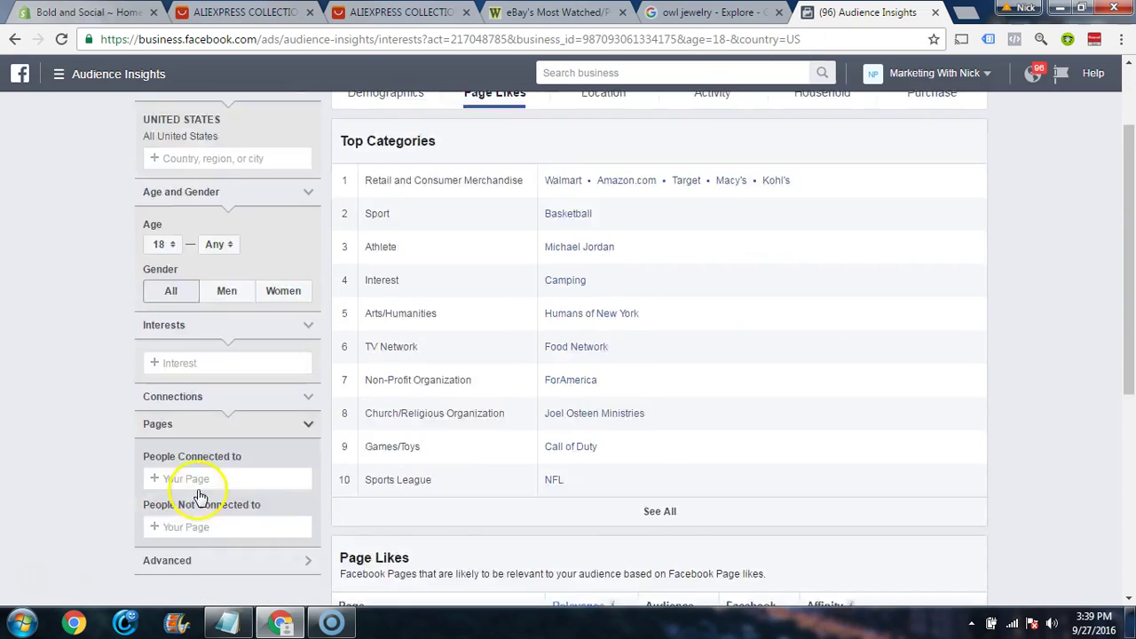
scroll(208, 482, up, 2)
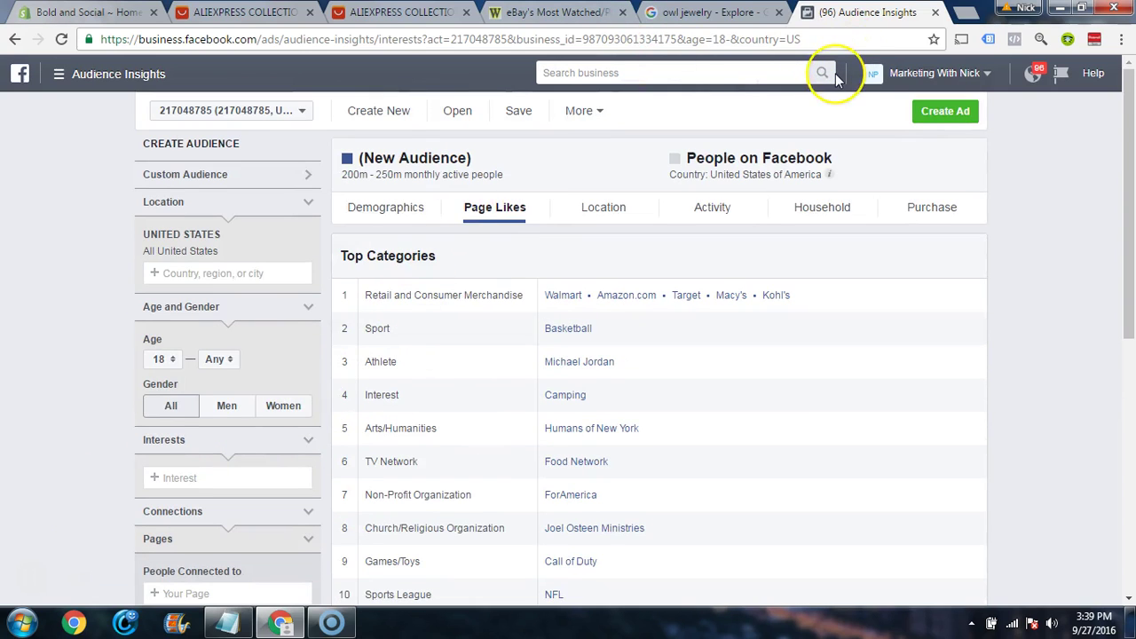
Step: Switch to WatchCount, search the most watched eBay items for "owl" and highlight the first listing's past sales
click(566, 12)
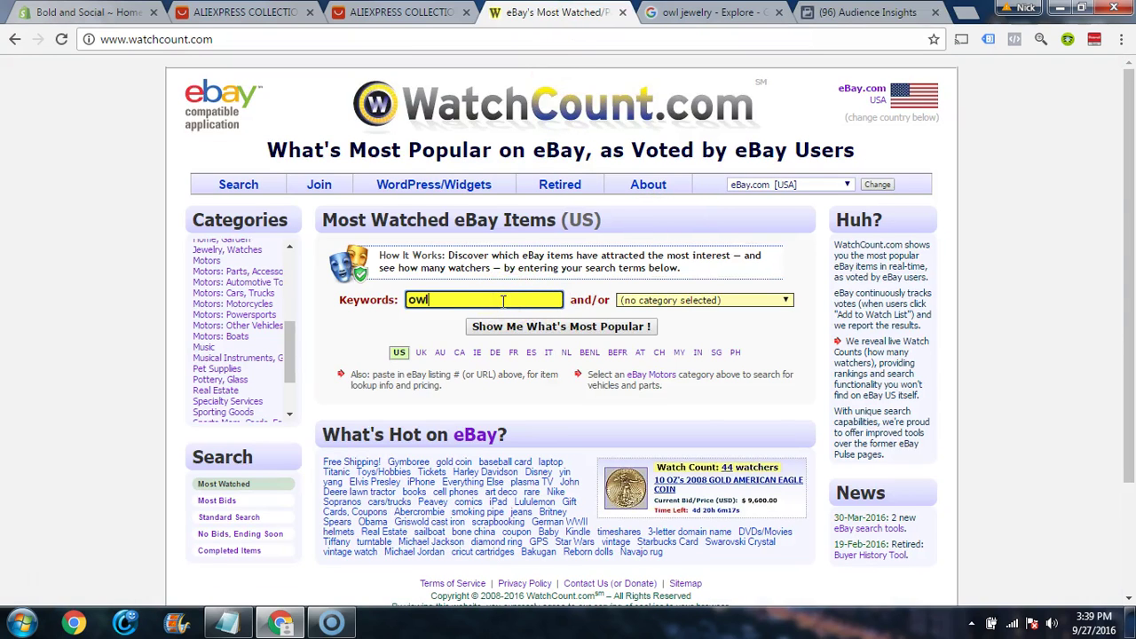
key(Return)
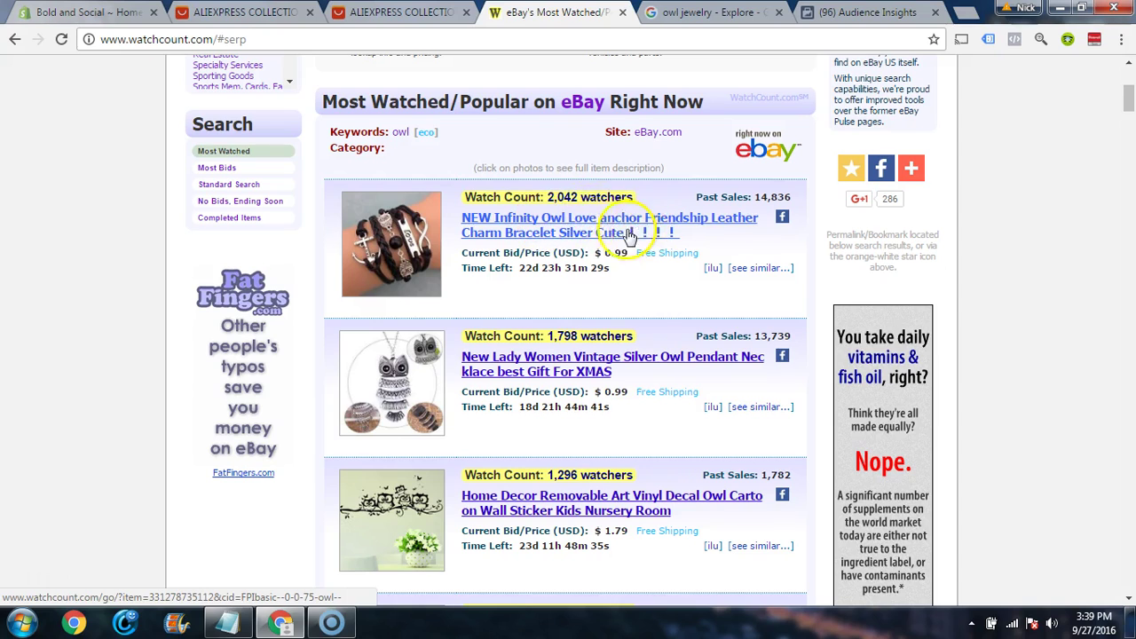
drag(797, 204, 745, 190)
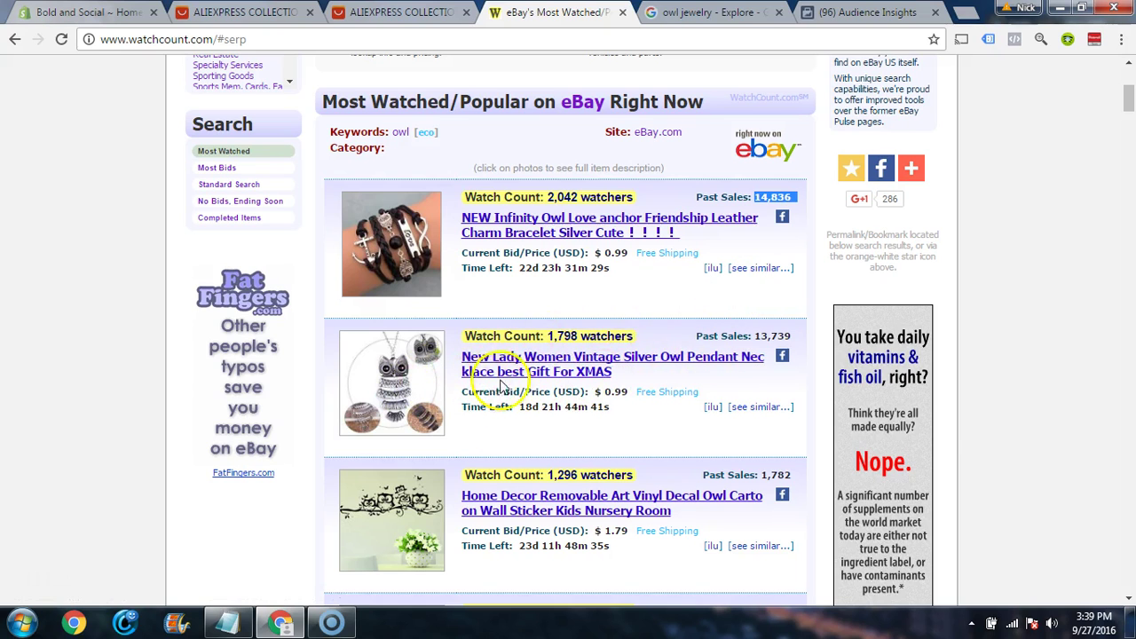
Step: Examine the watch counts, past sales and prices of the most watched owl listings
scroll(652, 374, down, 1)
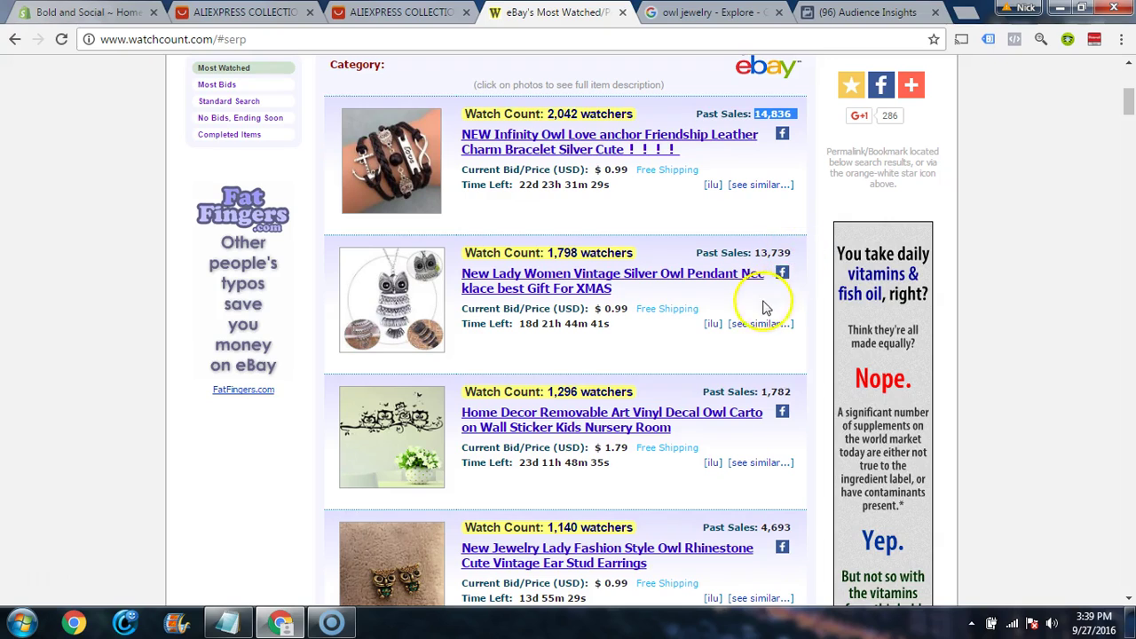
scroll(736, 320, down, 1)
scroll(651, 355, down, 1)
scroll(650, 355, down, 3)
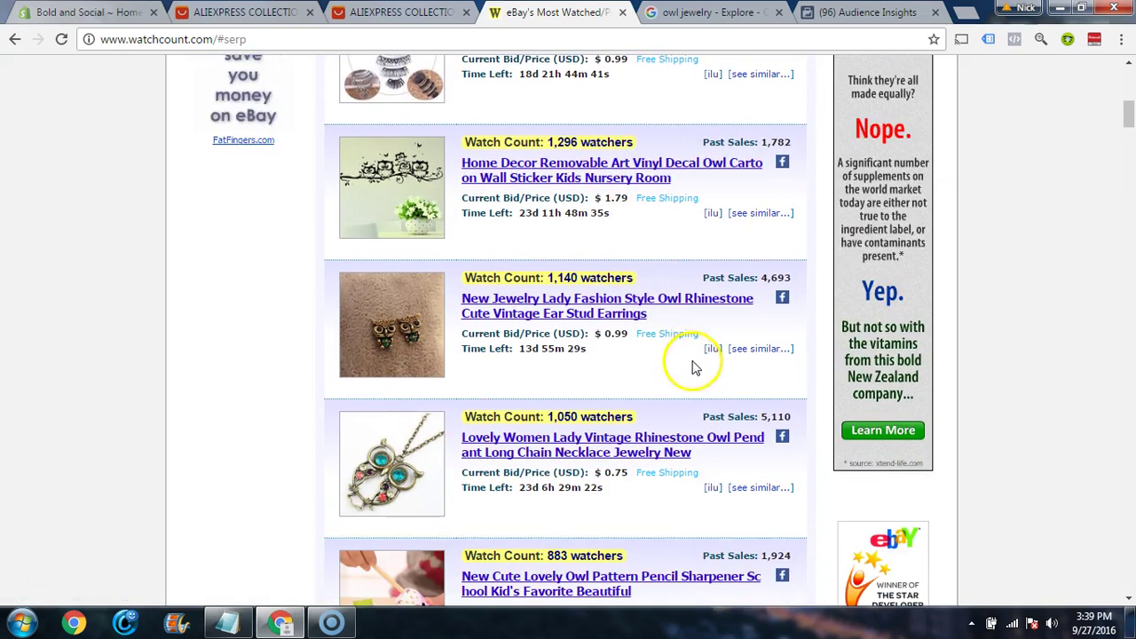
scroll(675, 377, down, 3)
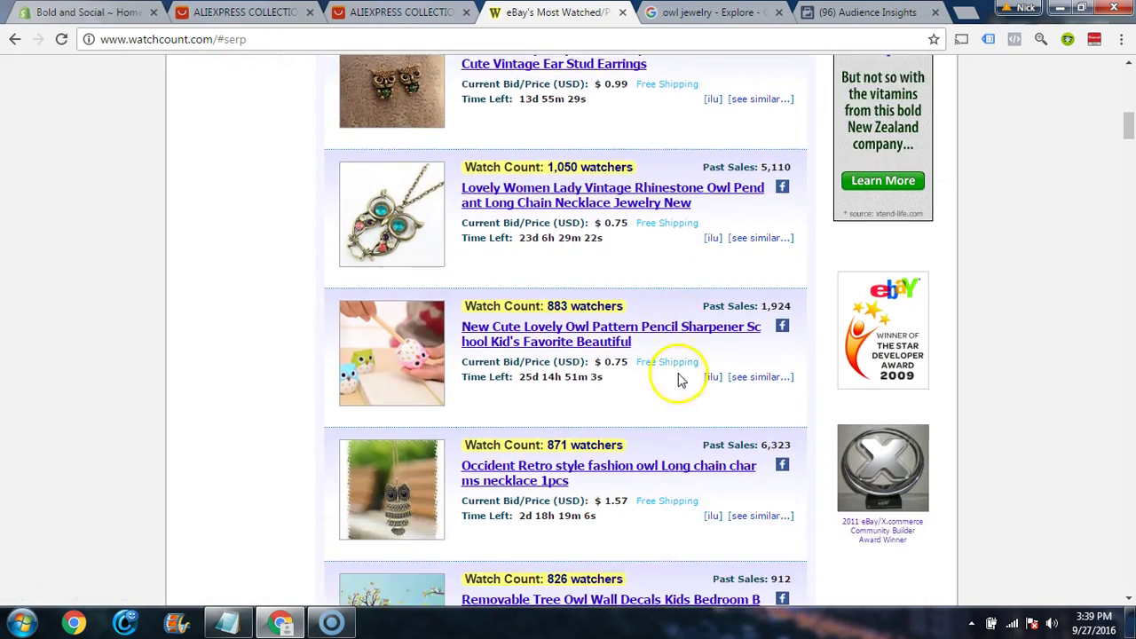
scroll(705, 377, down, 9)
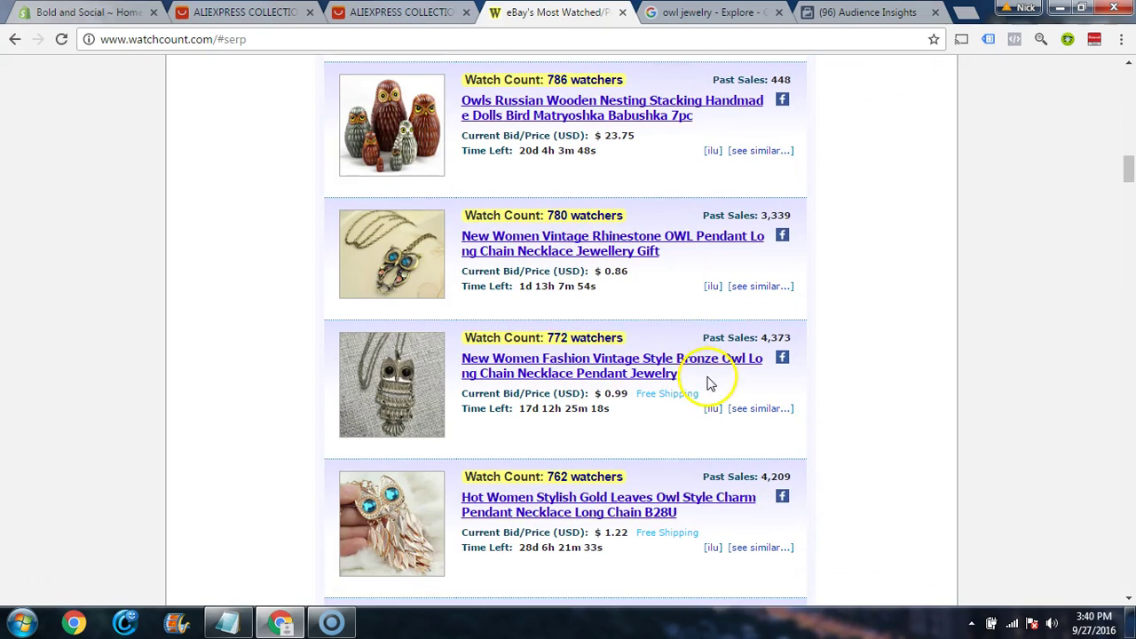
scroll(657, 432, up, 12)
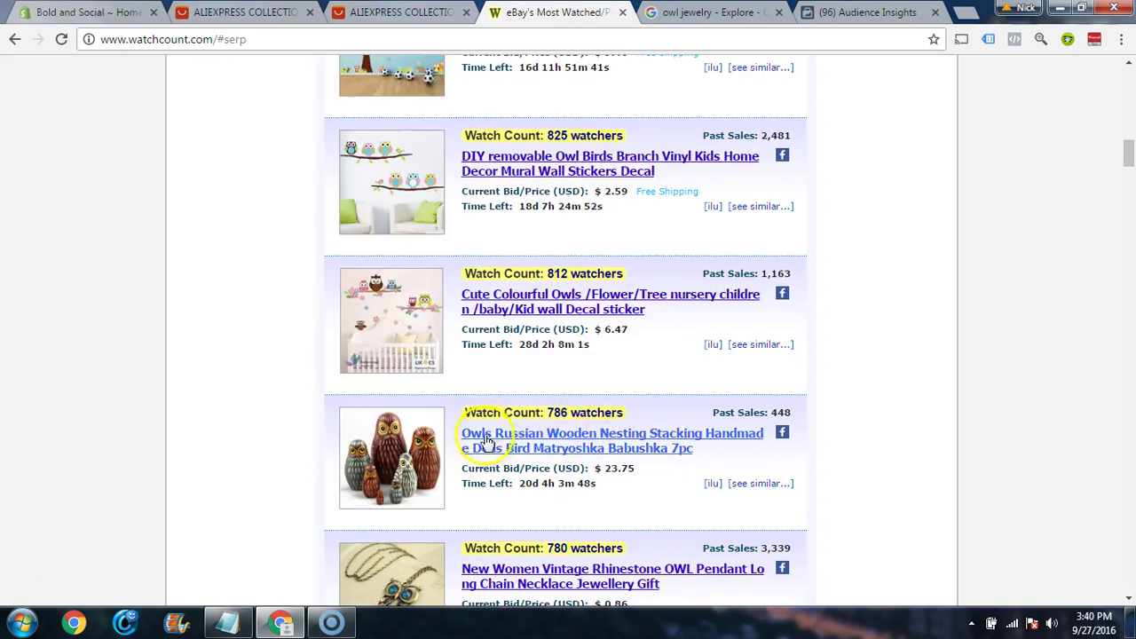
scroll(430, 333, up, 10)
scroll(408, 337, down, 3)
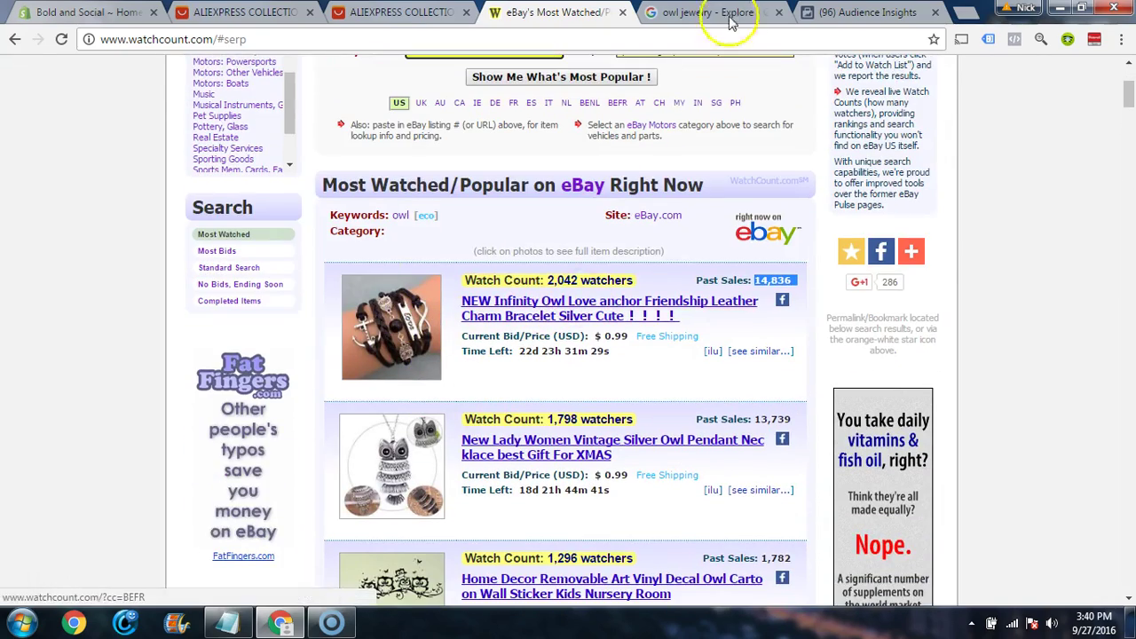
Step: Switch to the AliExpress Wise Owls collection and search the site for "infinity owl bracelet"
click(332, 11)
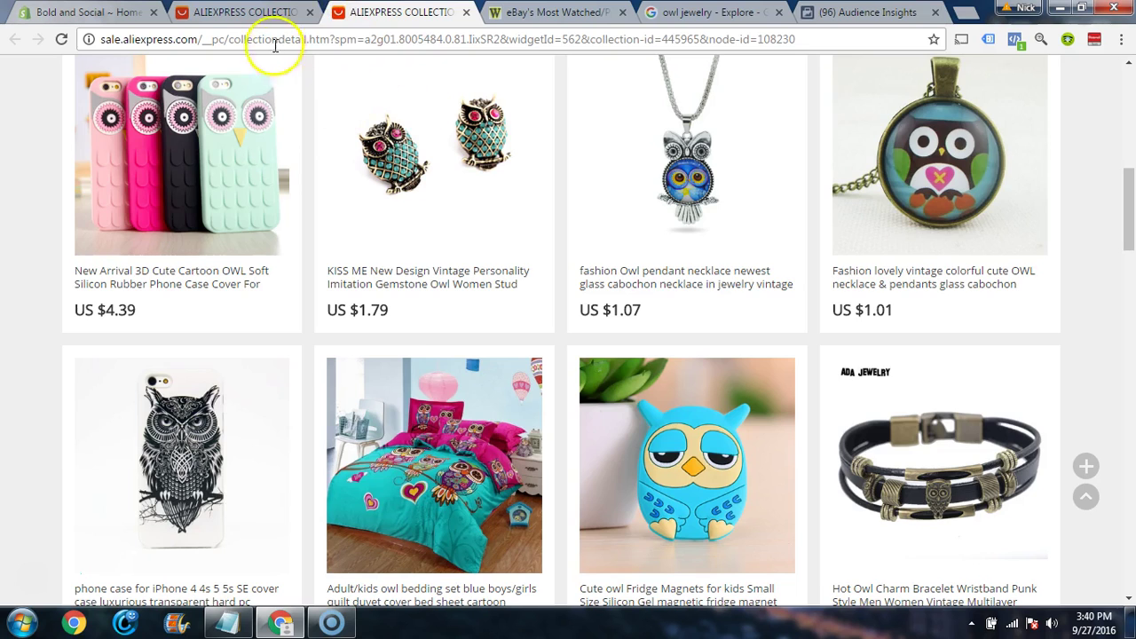
scroll(430, 234, up, 8)
click(345, 117)
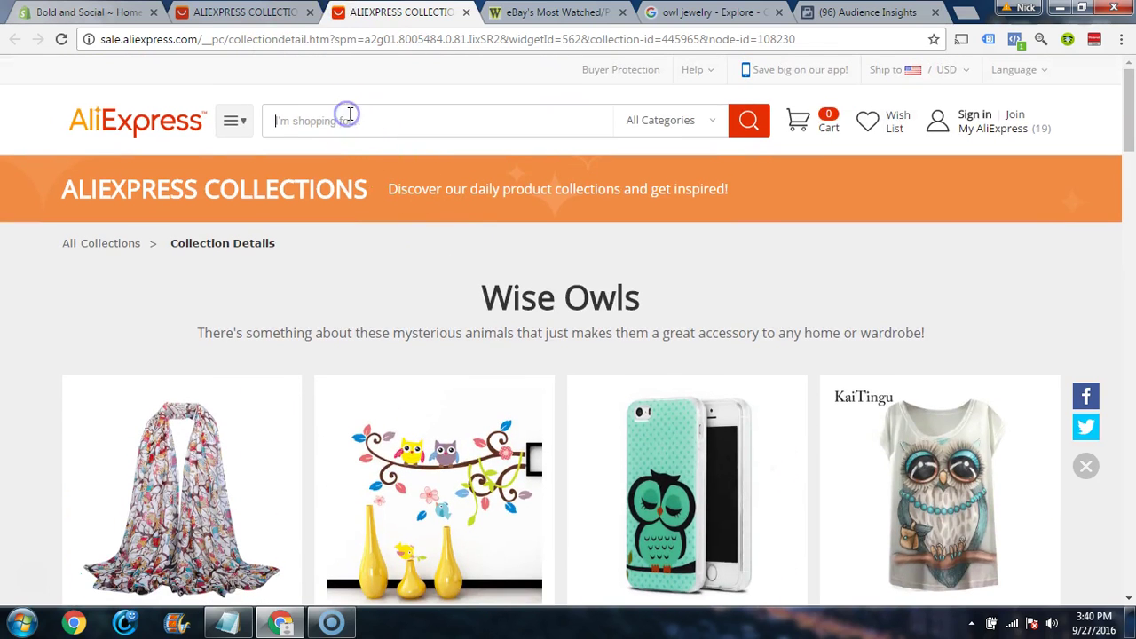
text(infinity owl)
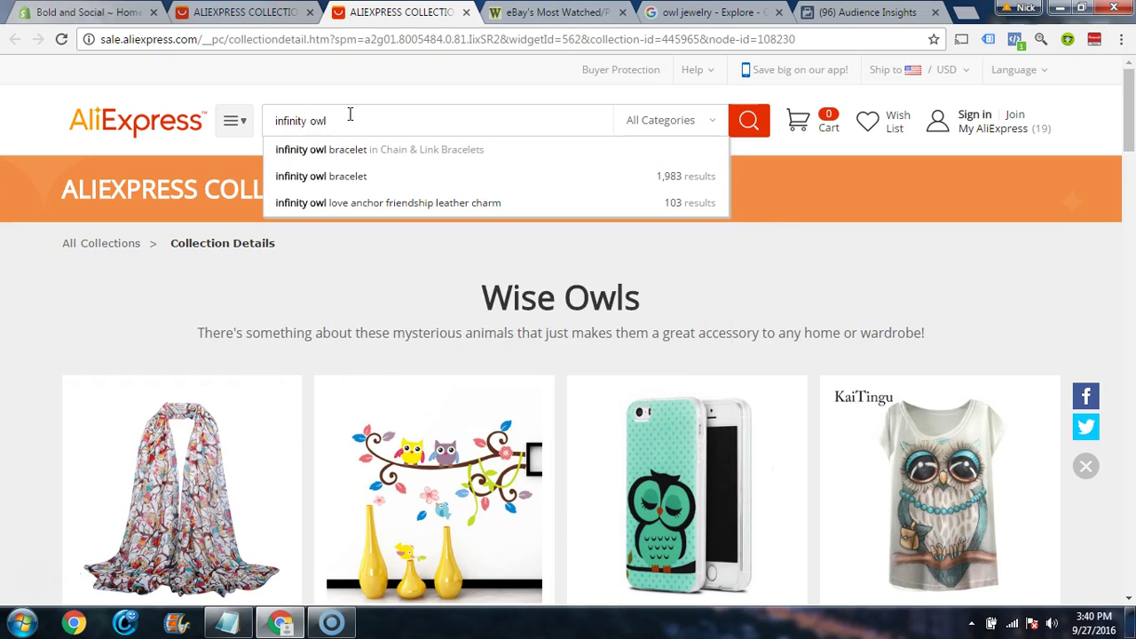
click(347, 176)
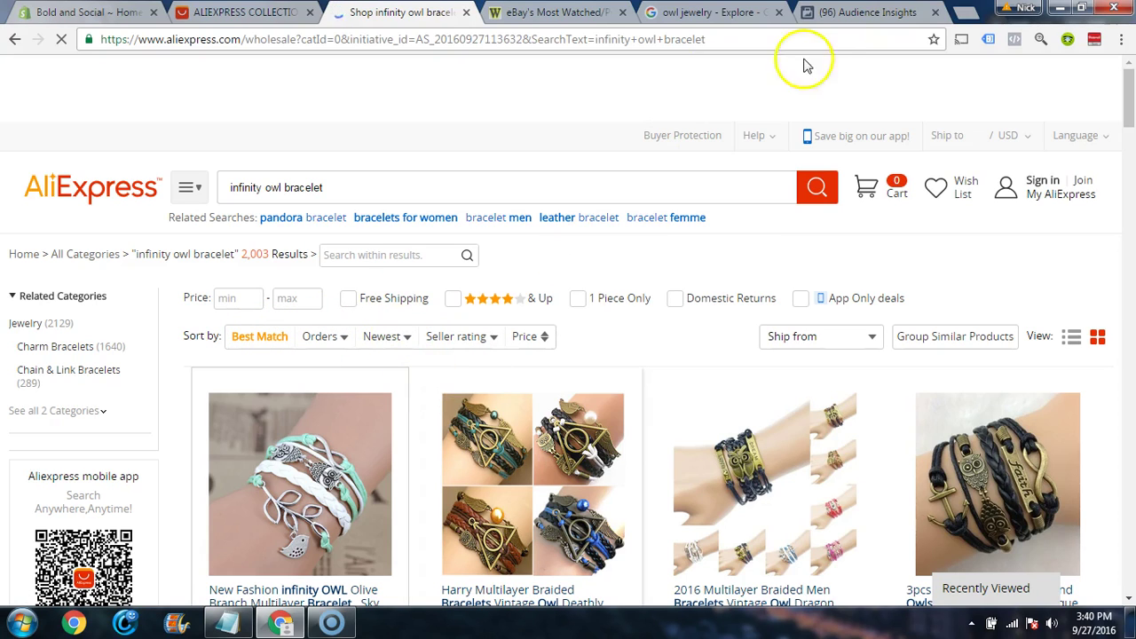
Step: Search Google for "owl symbolism" in place of the Google Trends page
click(687, 12)
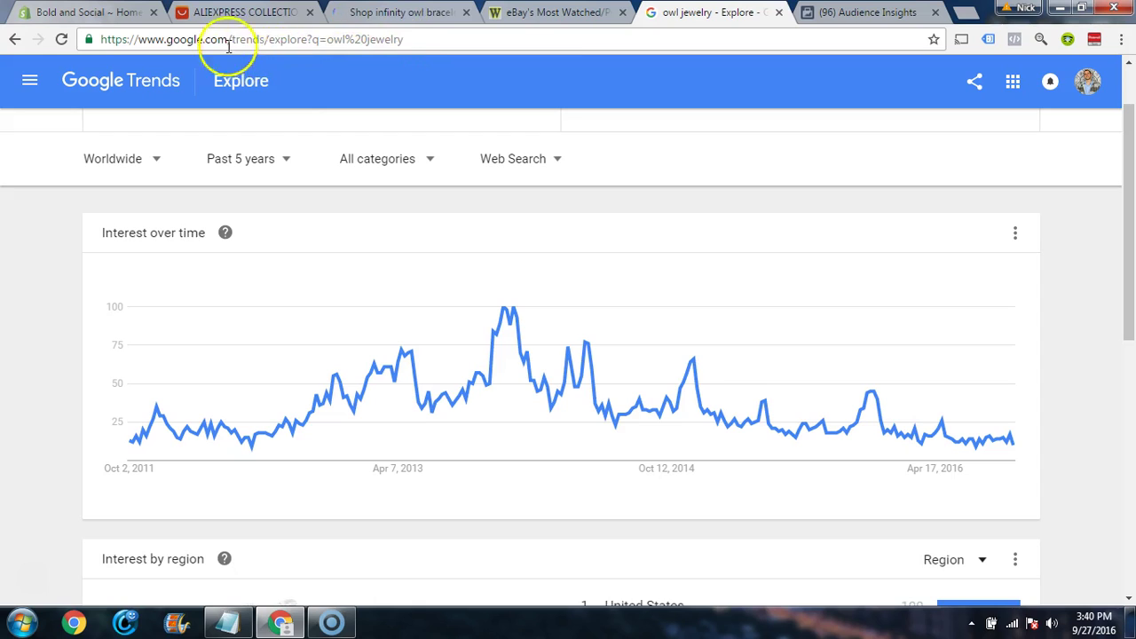
click(523, 13)
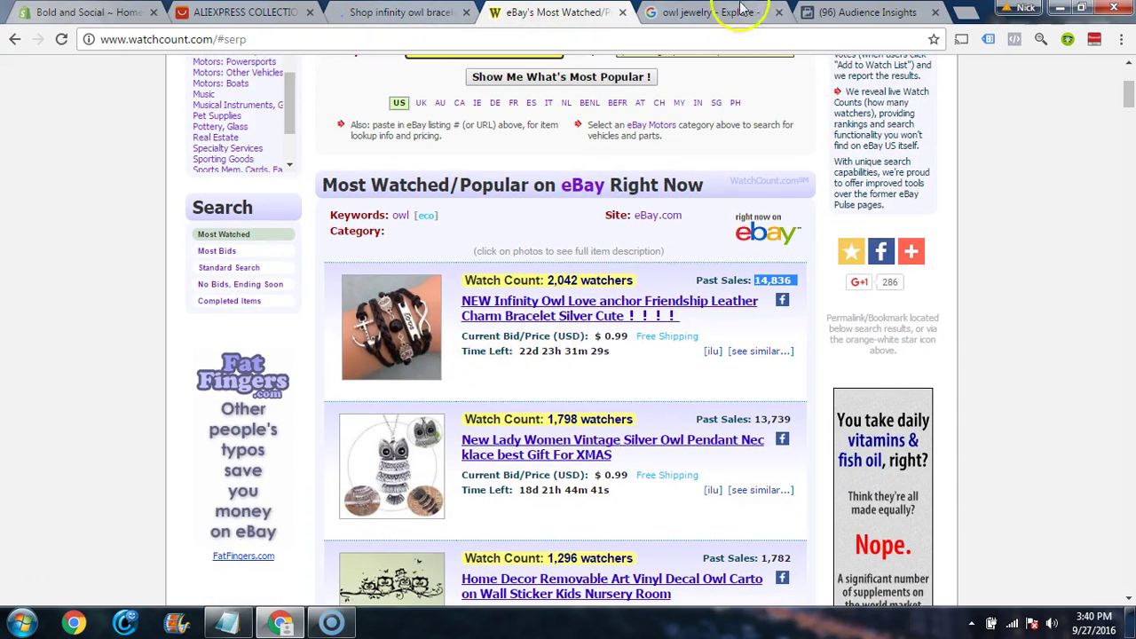
click(741, 11)
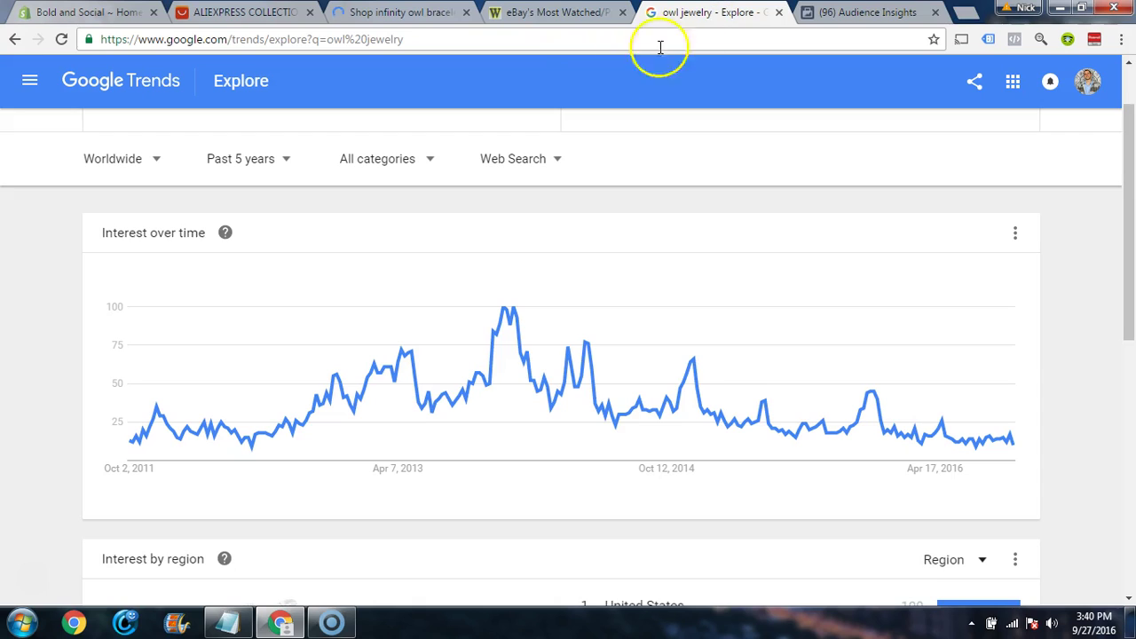
click(543, 37)
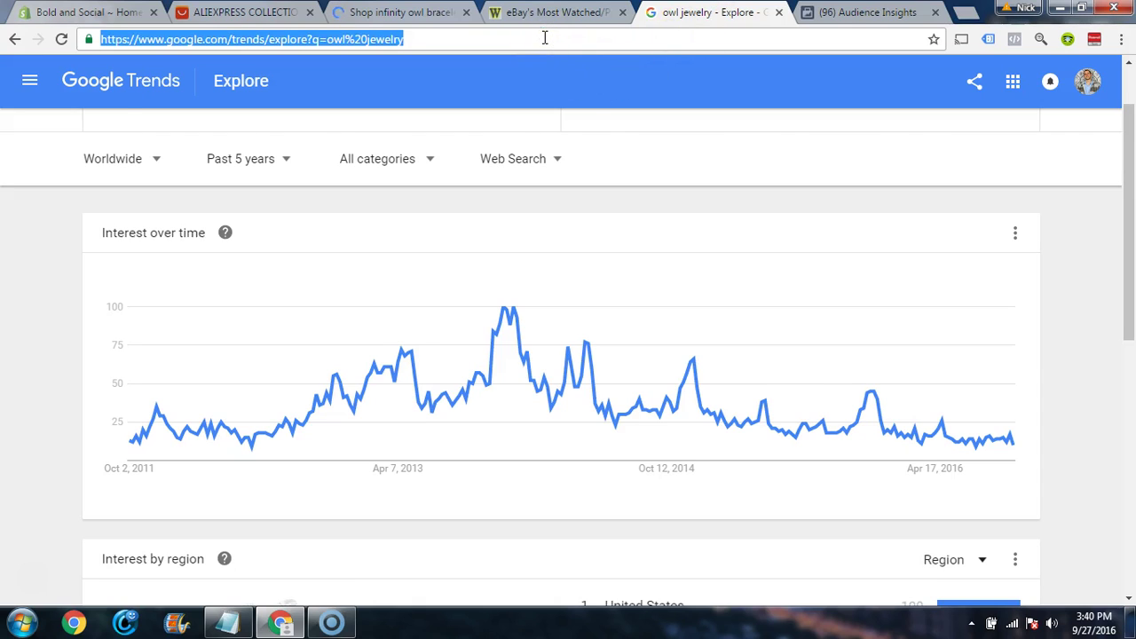
text(owl)
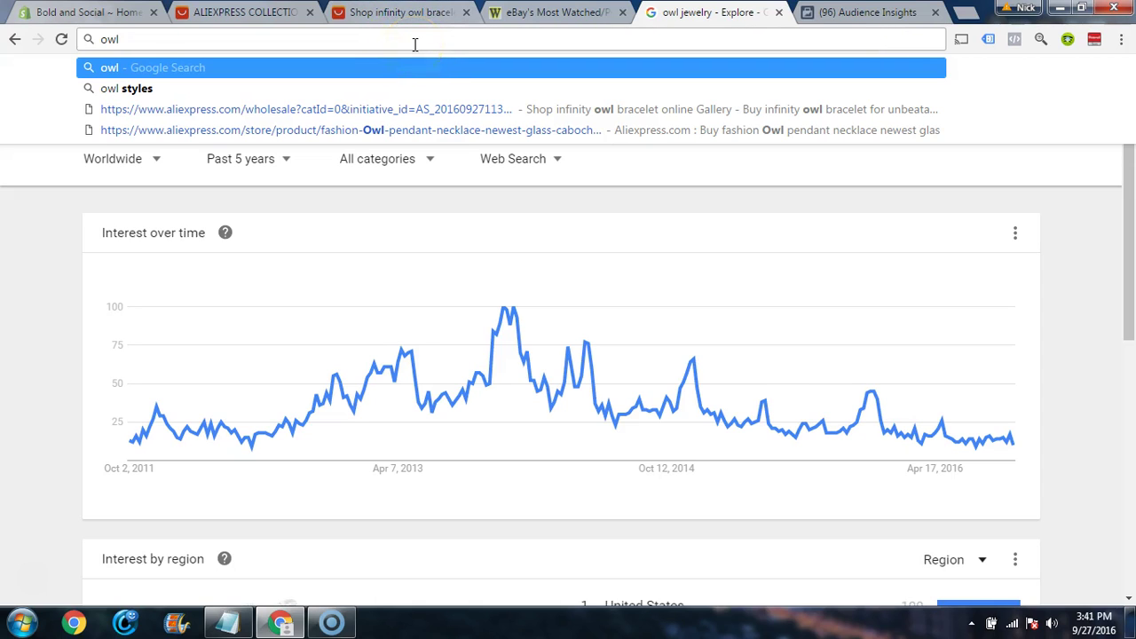
text(symbolism)
key(Return)
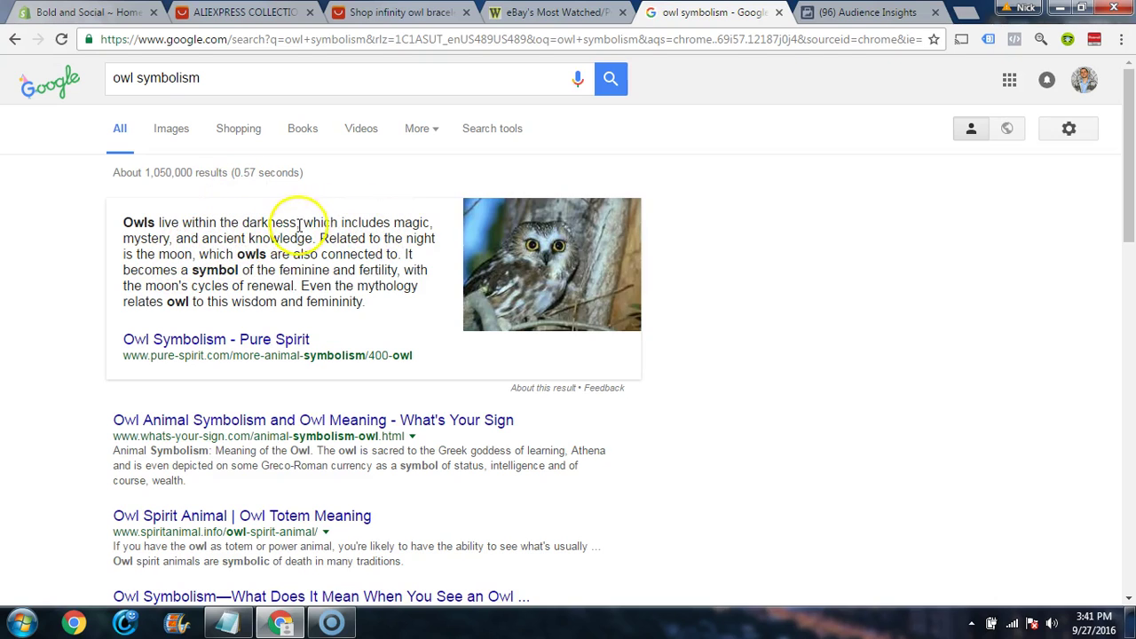
Step: Read the featured owl symbolism summary, highlighting the passages on magic, mystery, ancient knowledge and the feminine
drag(311, 236, 312, 223)
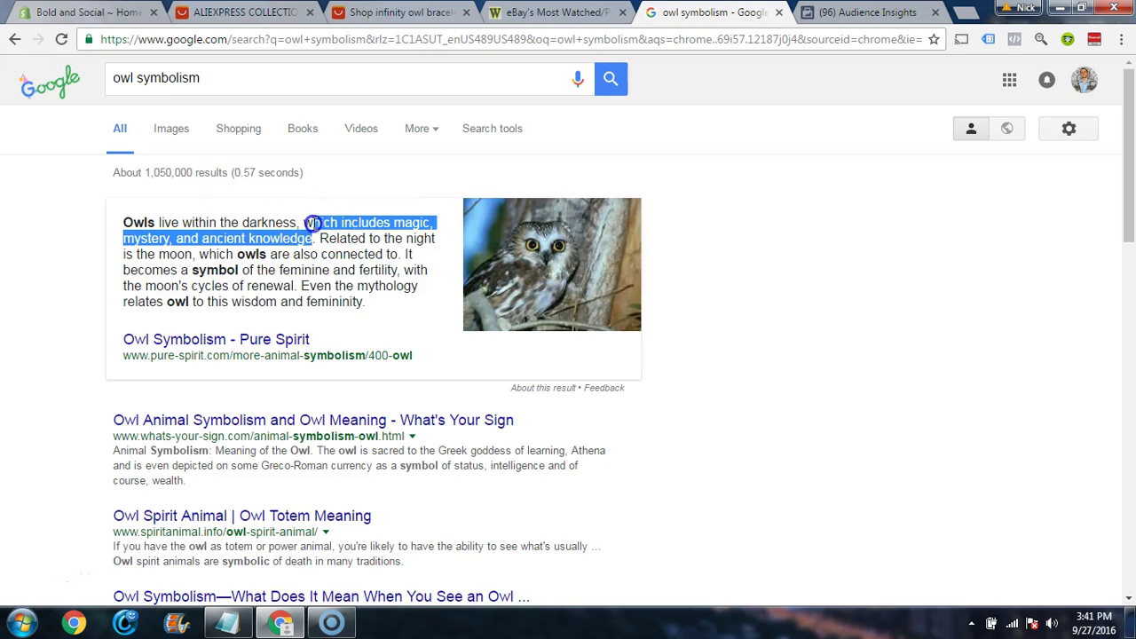
click(332, 265)
drag(284, 270, 392, 268)
click(359, 290)
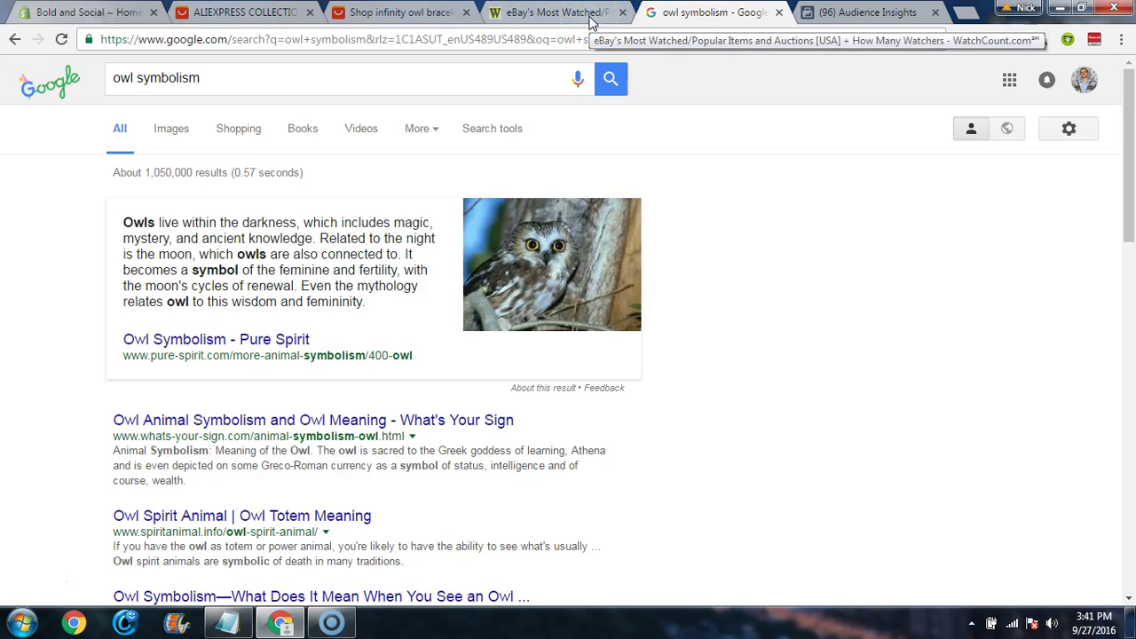
Step: Return to the AliExpress infinity owl bracelet results and compare the listings' prices and order numbers
click(406, 12)
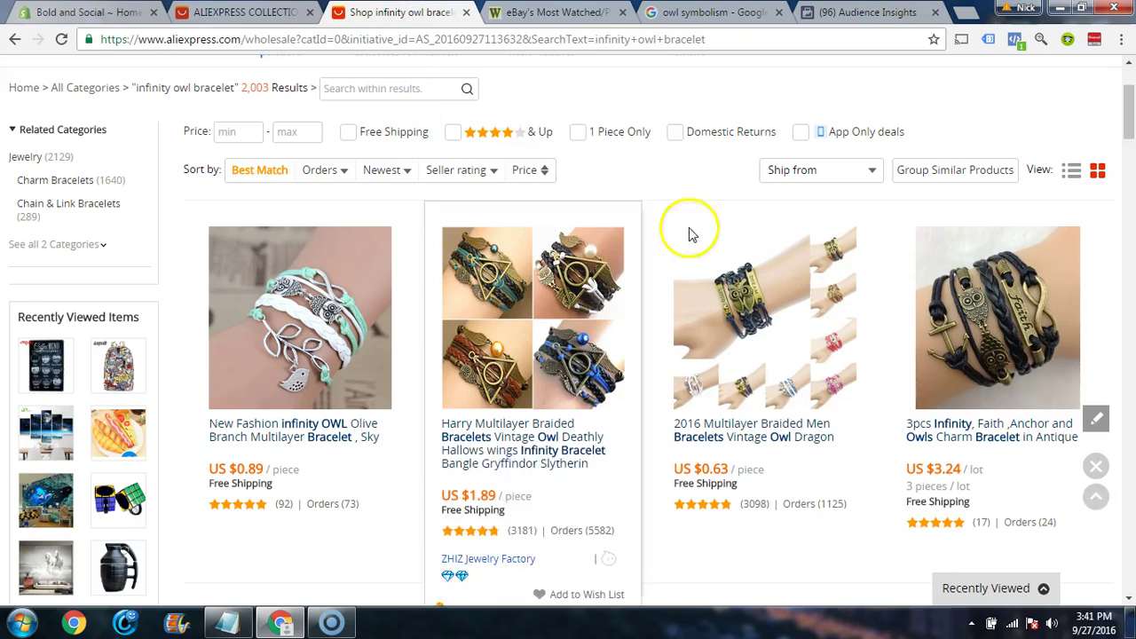
scroll(691, 240, down, 1)
scroll(654, 292, down, 5)
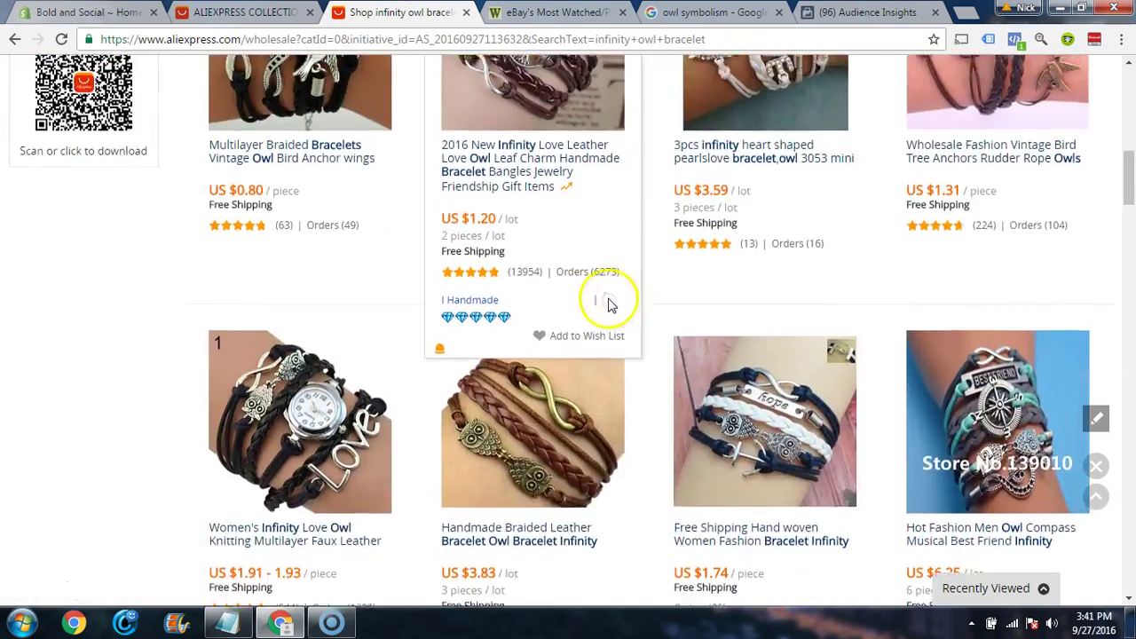
scroll(533, 275, up, 7)
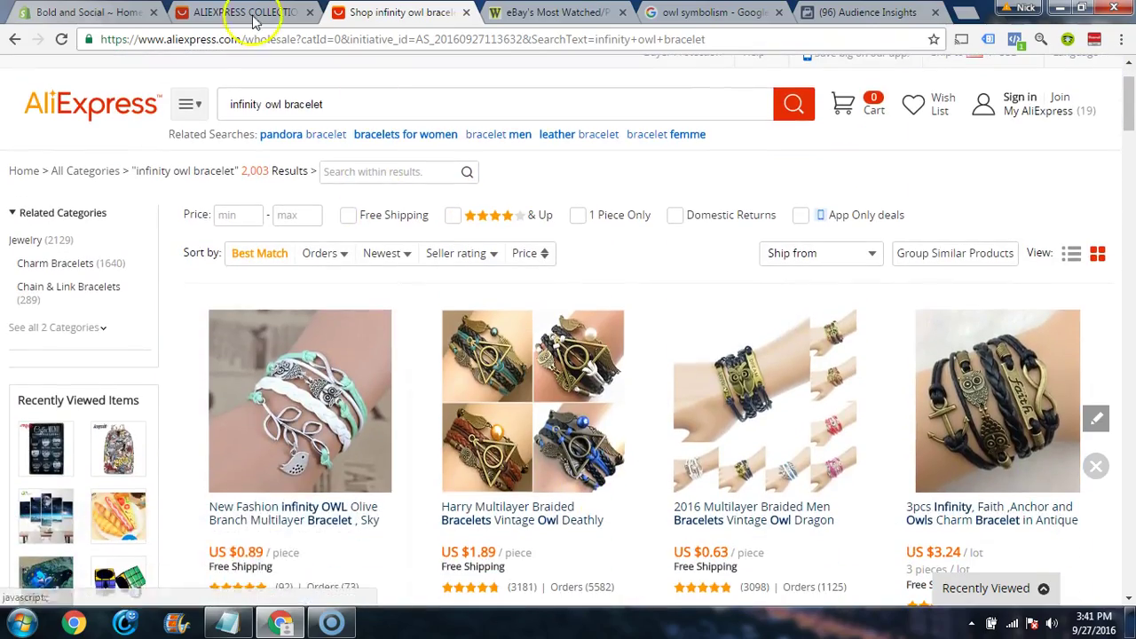
Step: Add the line "Owl Infinity Bracelet" under We Love Owls in the Notepad product list, then minimize Notepad
click(227, 621)
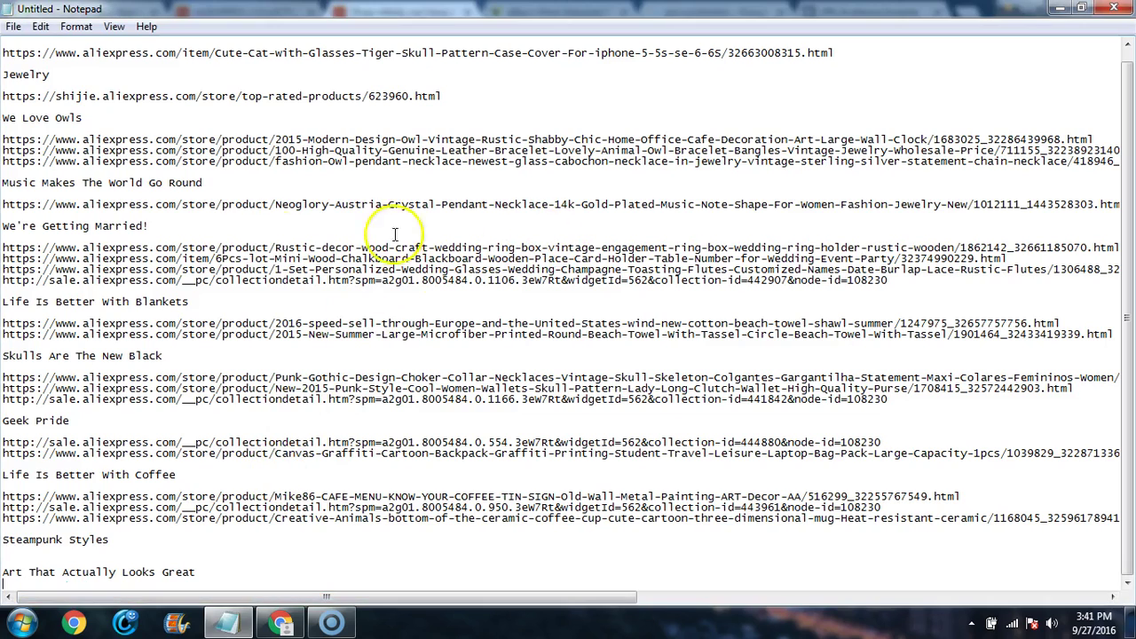
key(Return)
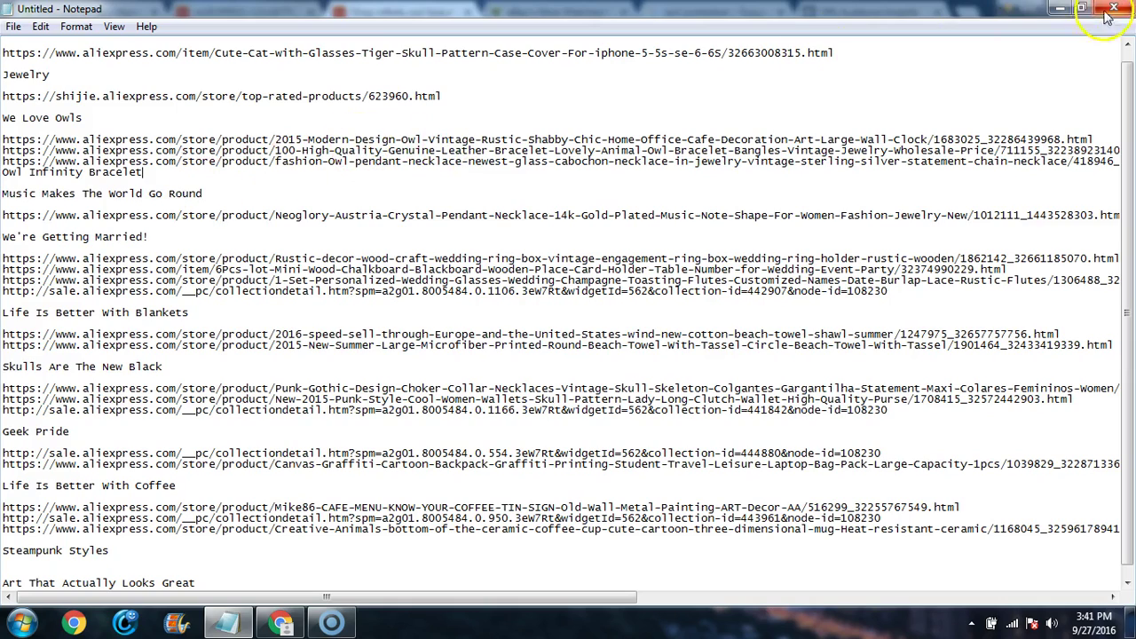
click(1056, 9)
Step: Sort the infinity owl bracelet results by orders and examine the best-selling listings' prices, ratings and orders
scroll(613, 311, down, 1)
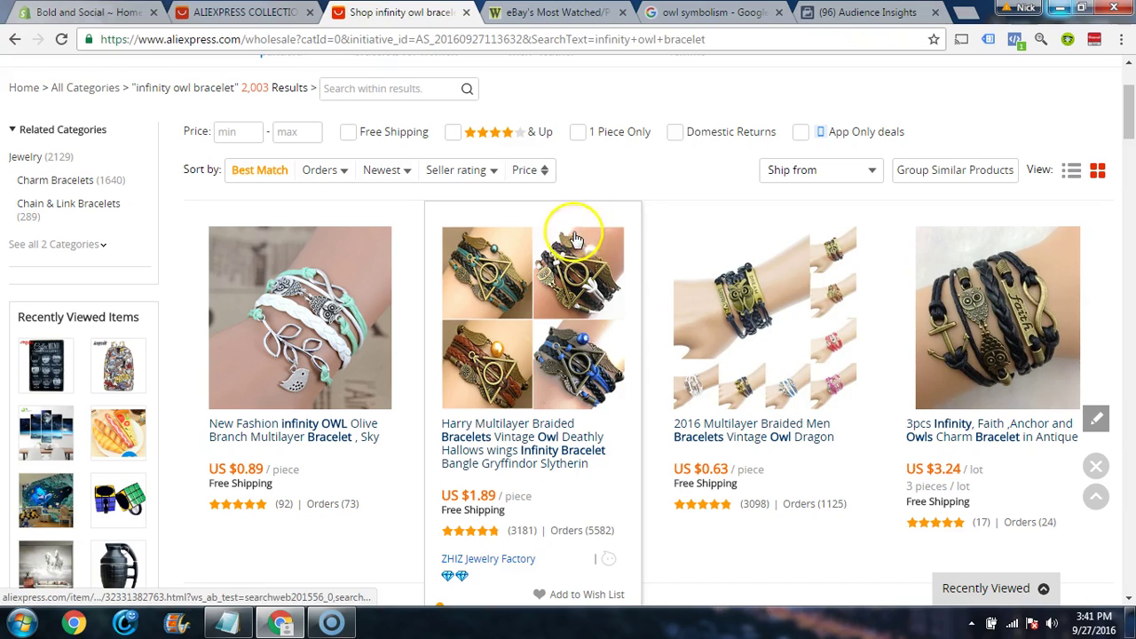
click(323, 169)
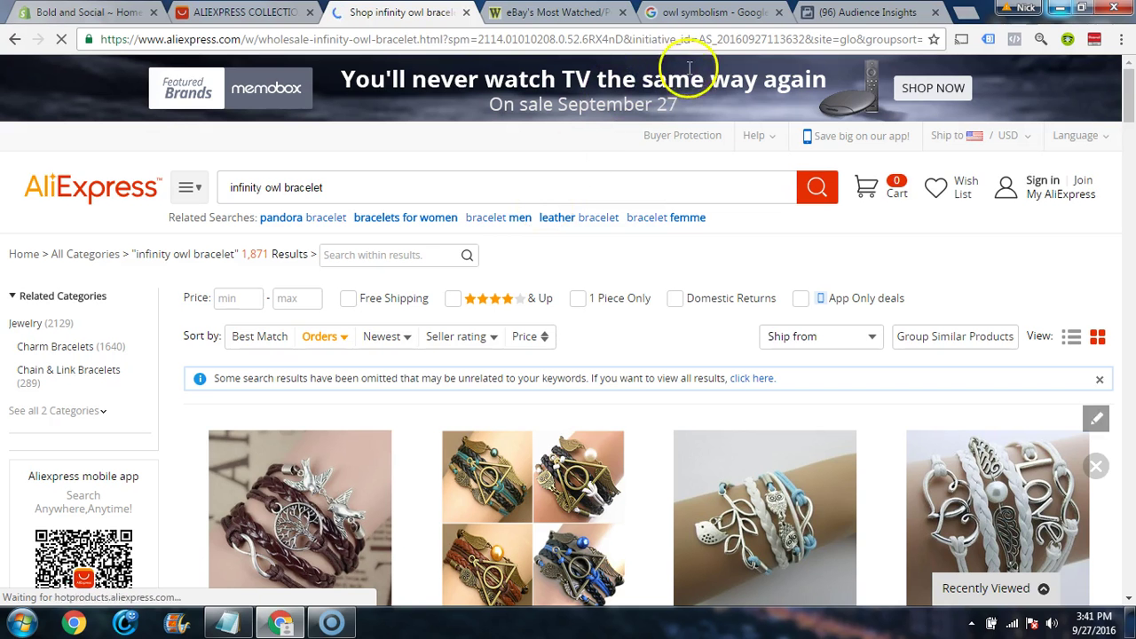
scroll(622, 380, down, 2)
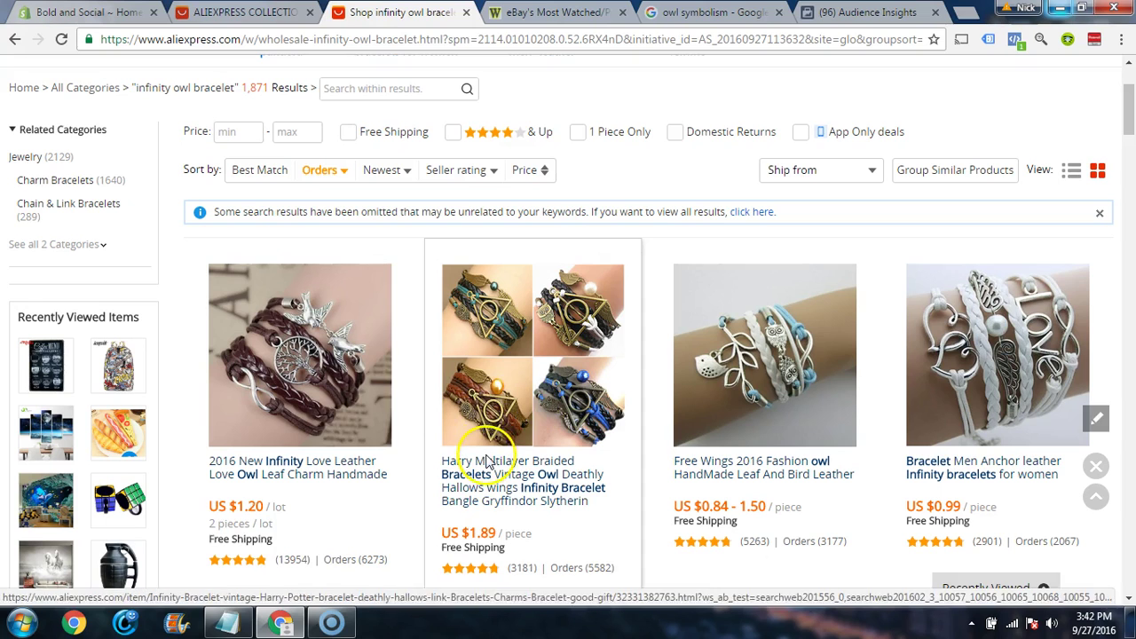
scroll(311, 466, down, 1)
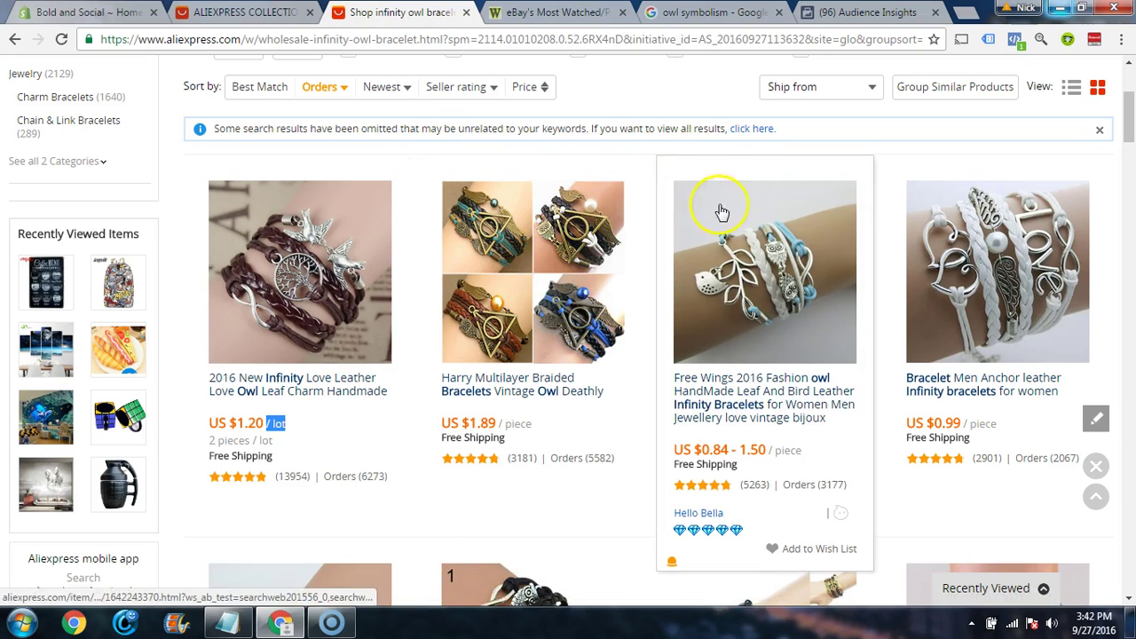
scroll(719, 213, down, 1)
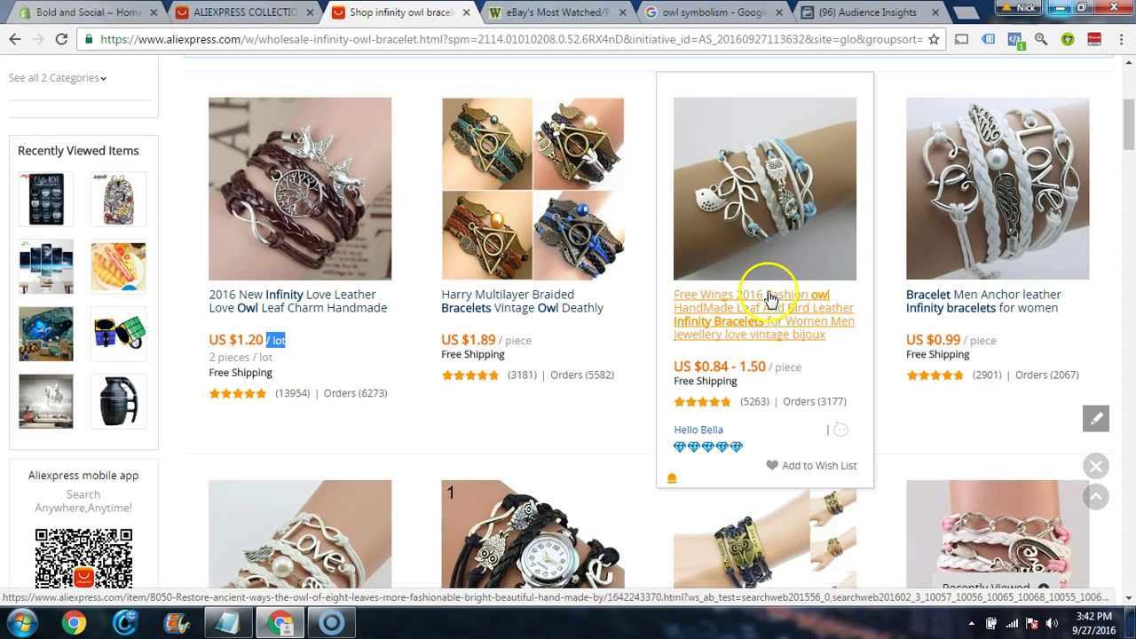
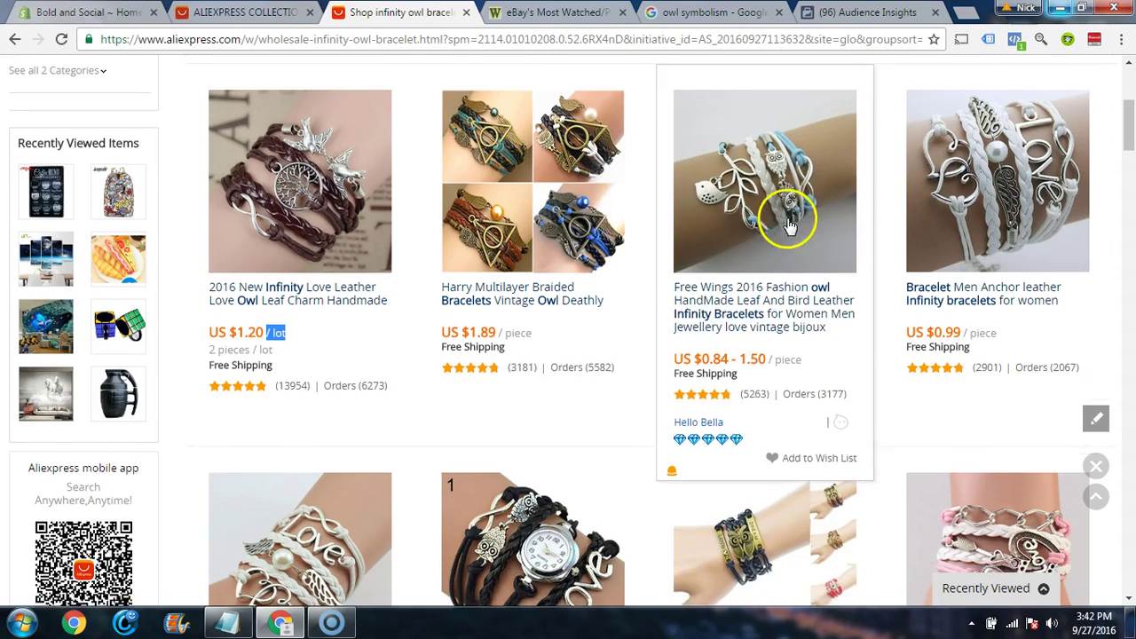
scroll(464, 258, down, 2)
scroll(639, 382, down, 3)
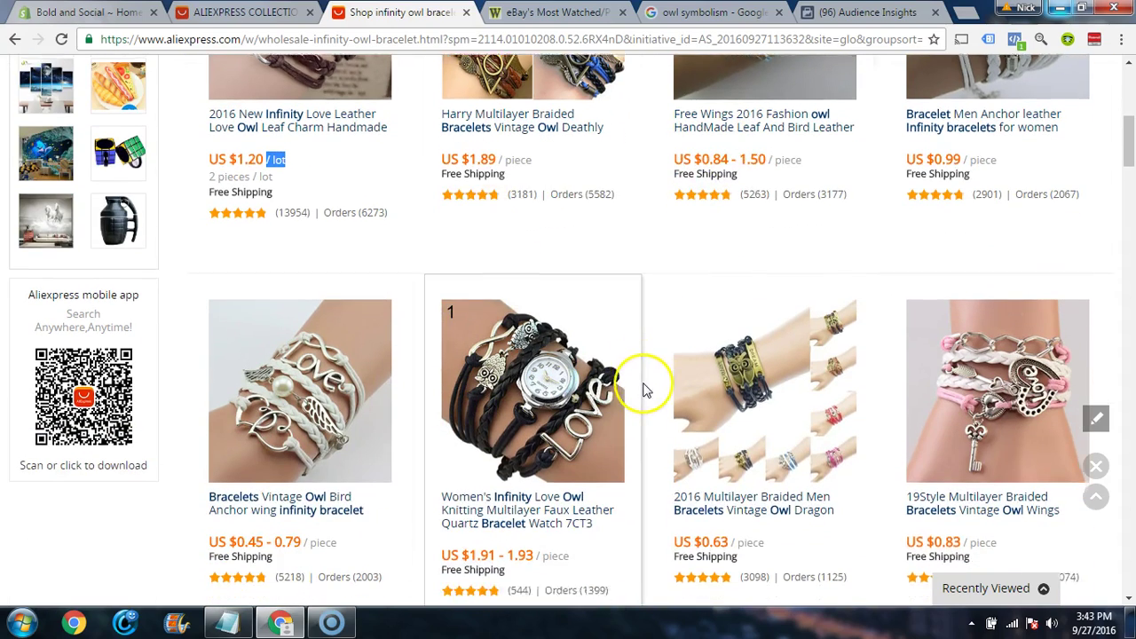
Step: Compare the best-selling infinity owl bracelet listings with the most-watched owl bracelet on WatchCount
scroll(710, 364, down, 1)
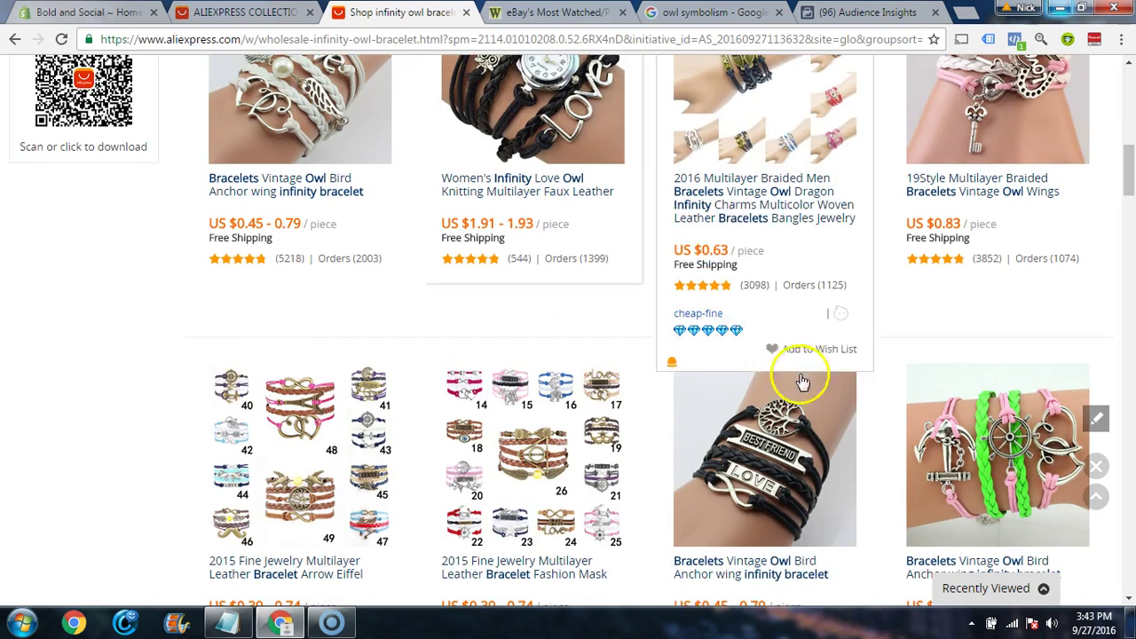
click(520, 11)
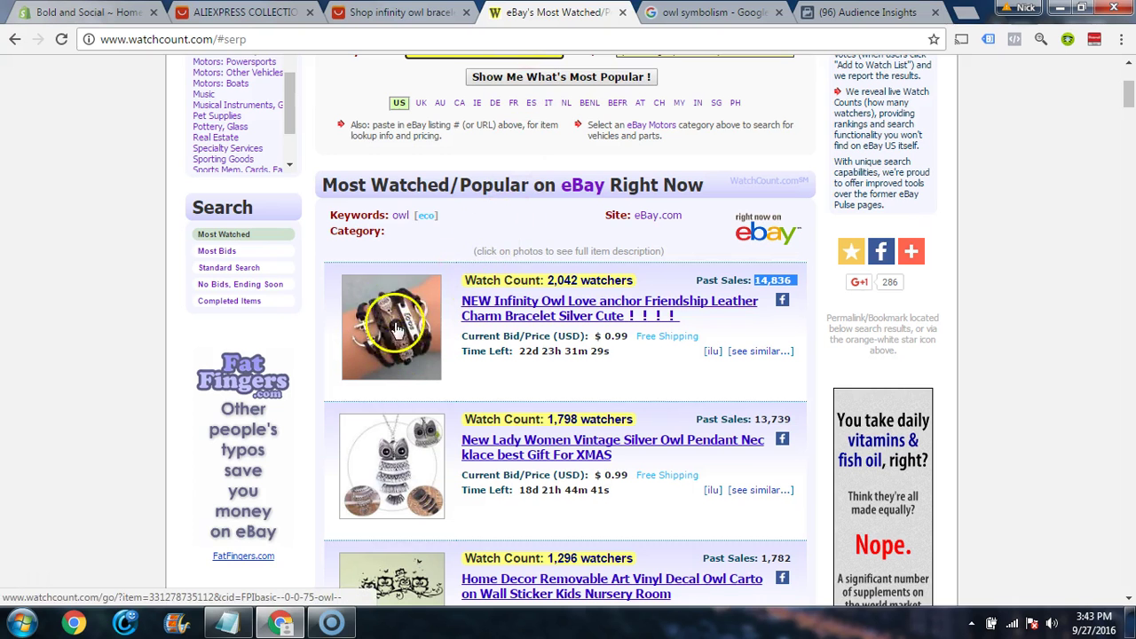
click(401, 12)
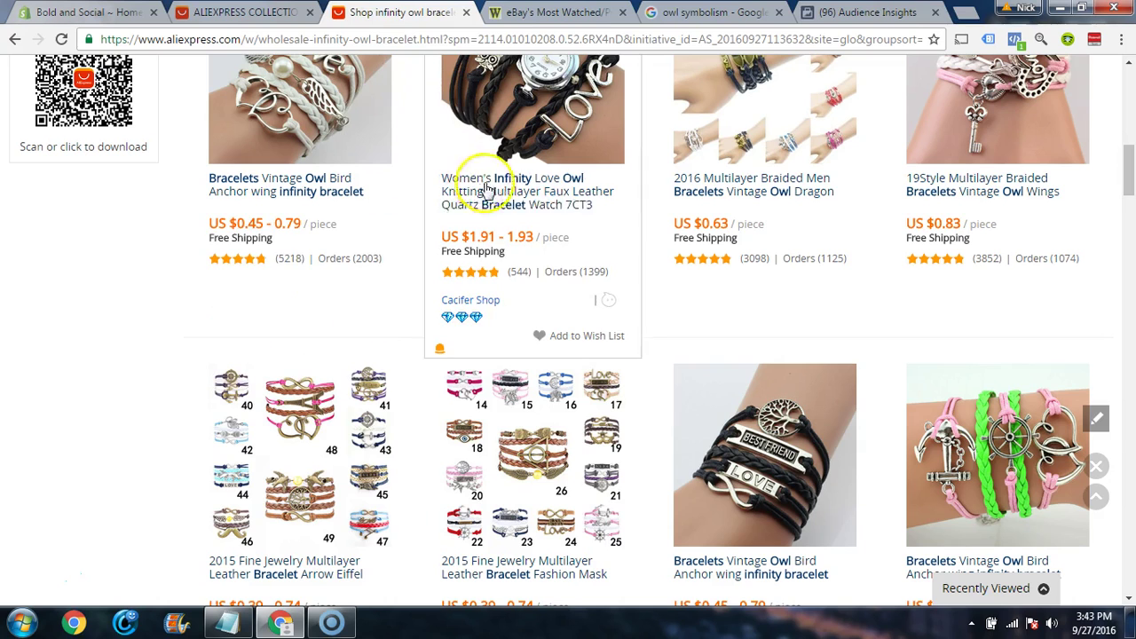
scroll(628, 208, up, 2)
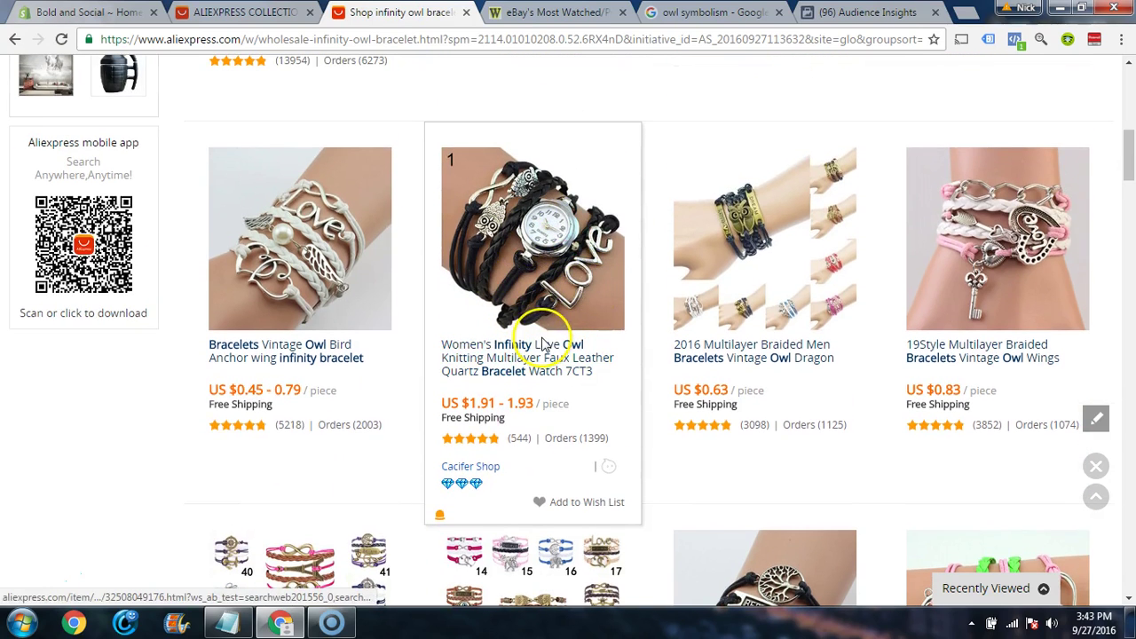
scroll(546, 344, up, 3)
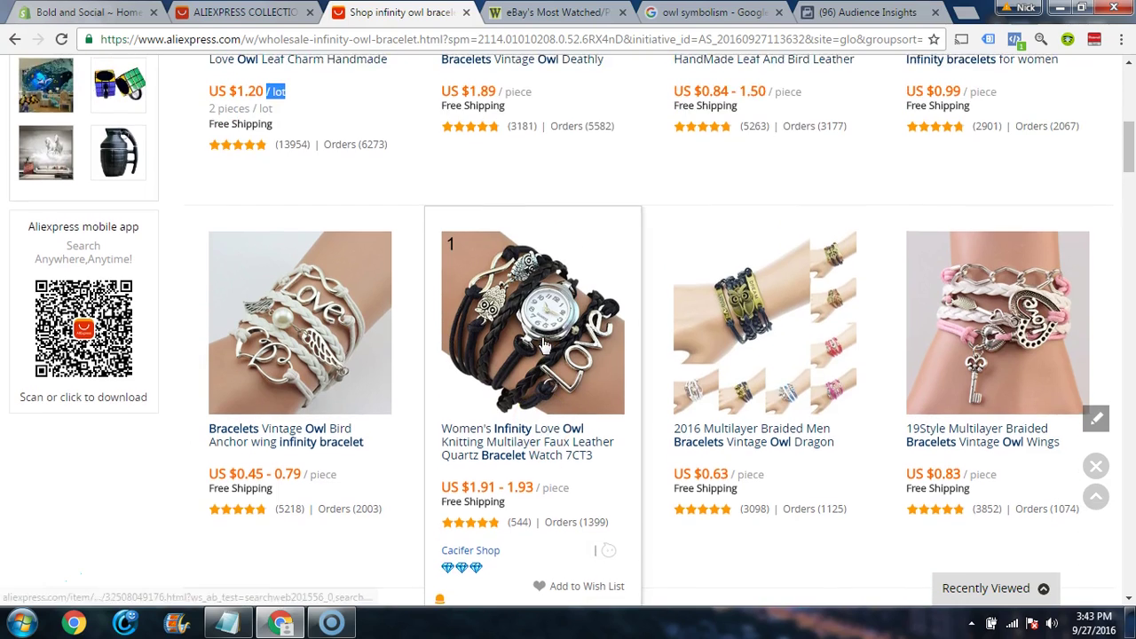
scroll(552, 345, up, 1)
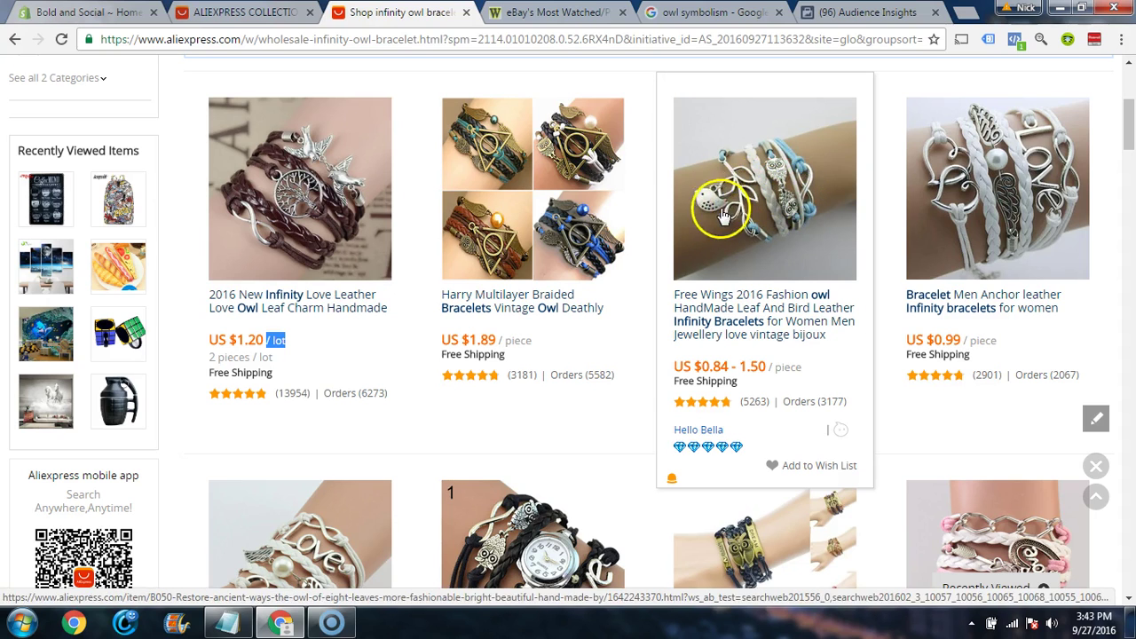
Step: Examine the lower-ranked infinity owl bracelet results for a design matching the most-watched eBay bracelet
scroll(643, 236, down, 5)
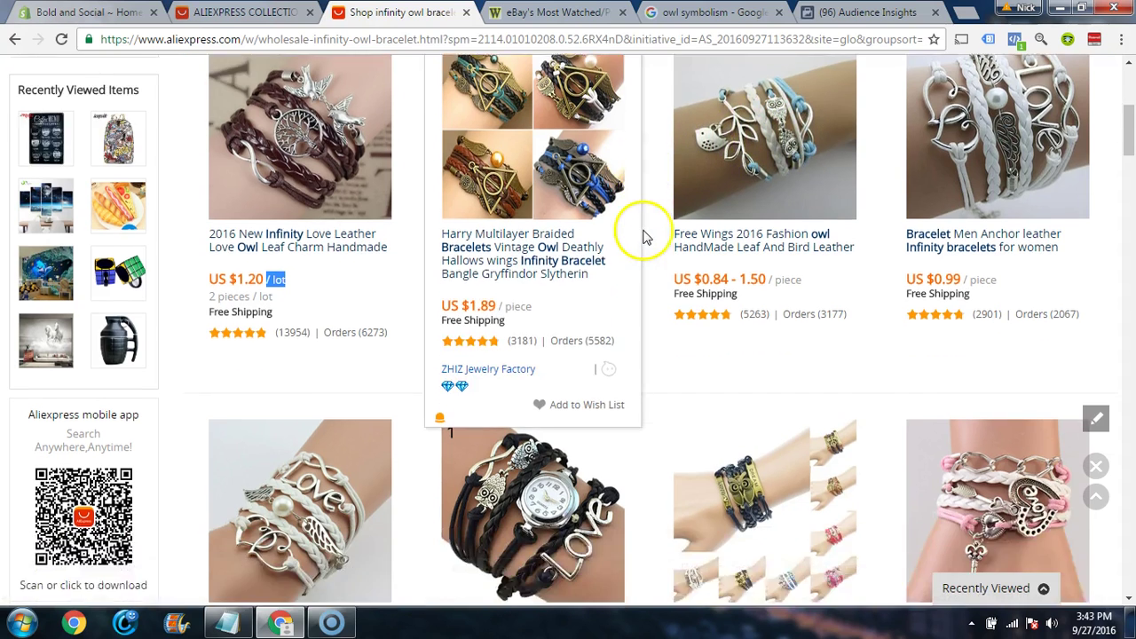
scroll(656, 257, down, 3)
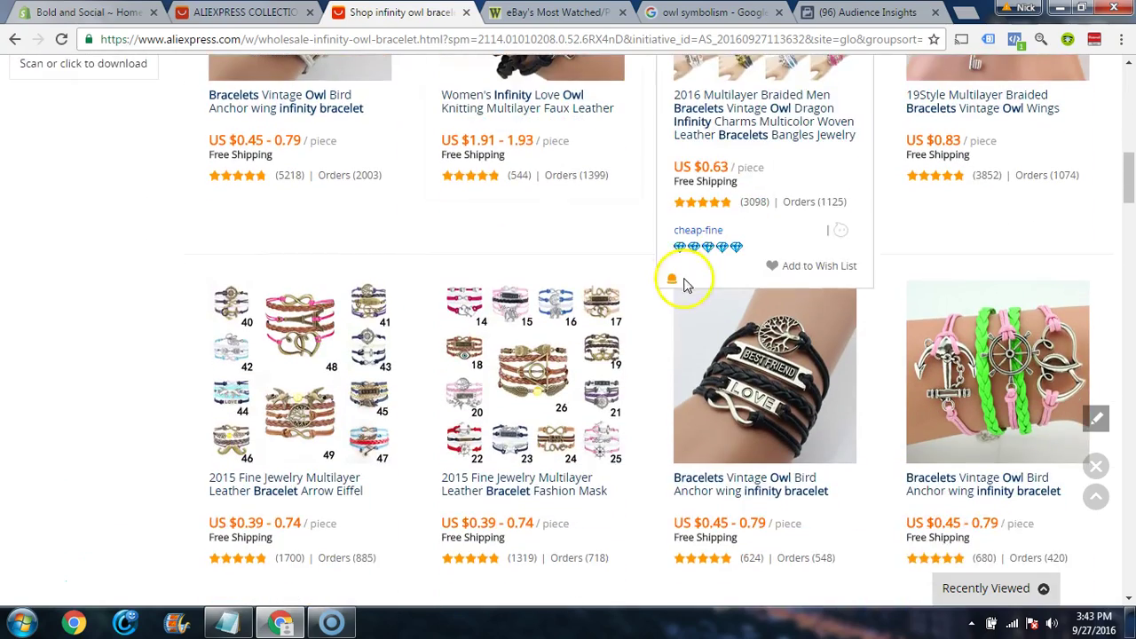
scroll(670, 292, down, 2)
scroll(661, 294, down, 2)
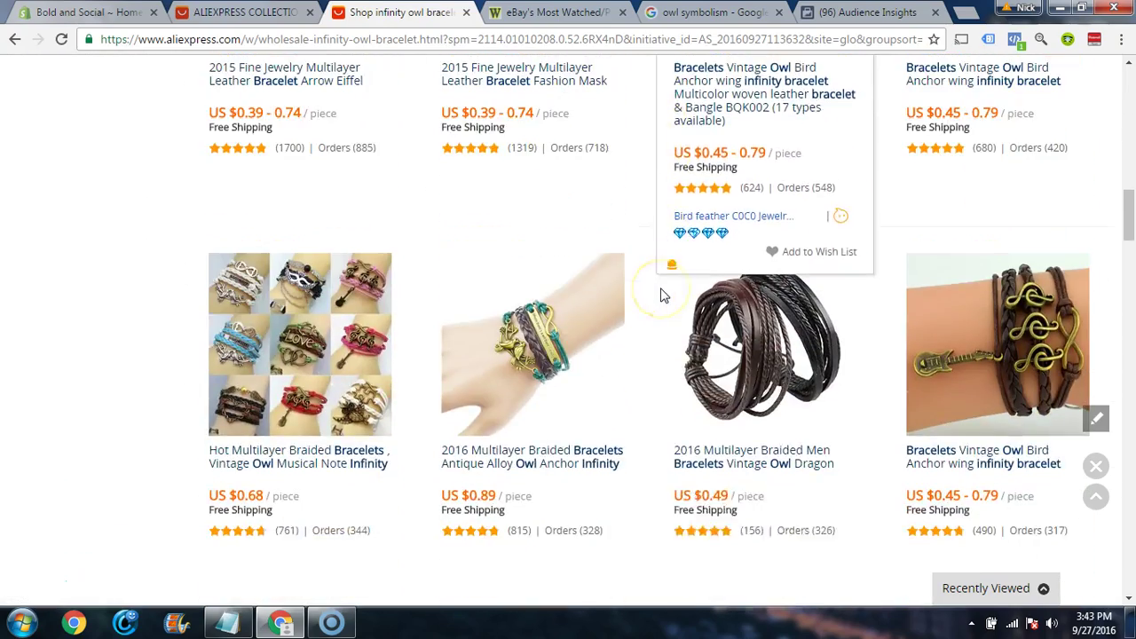
scroll(660, 295, down, 1)
scroll(660, 295, down, 1)
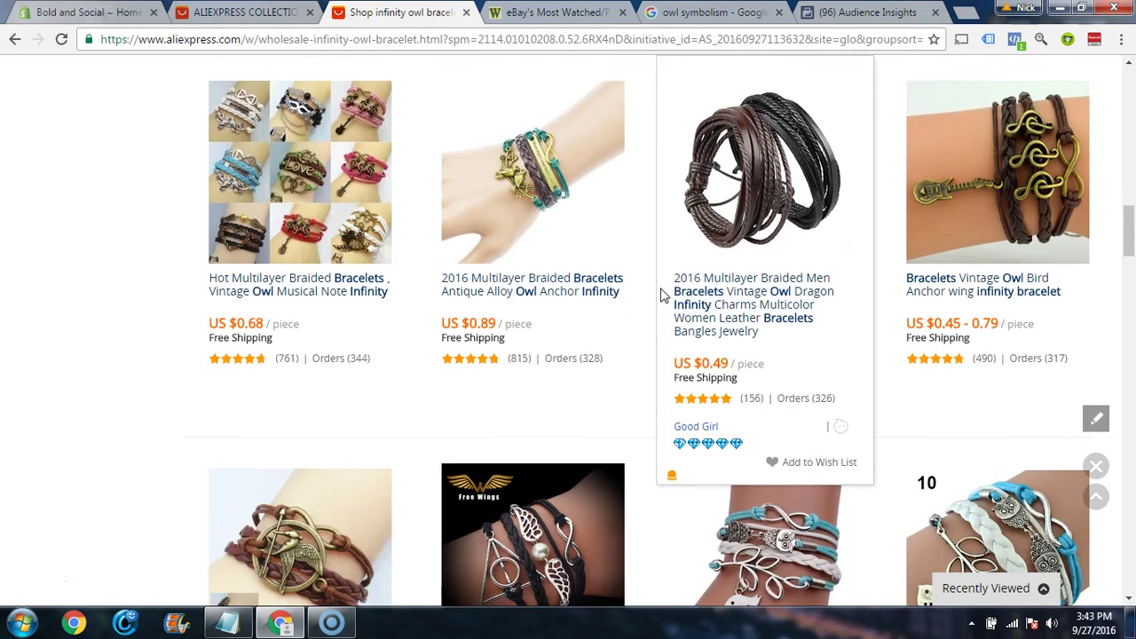
scroll(660, 294, down, 2)
scroll(660, 295, down, 1)
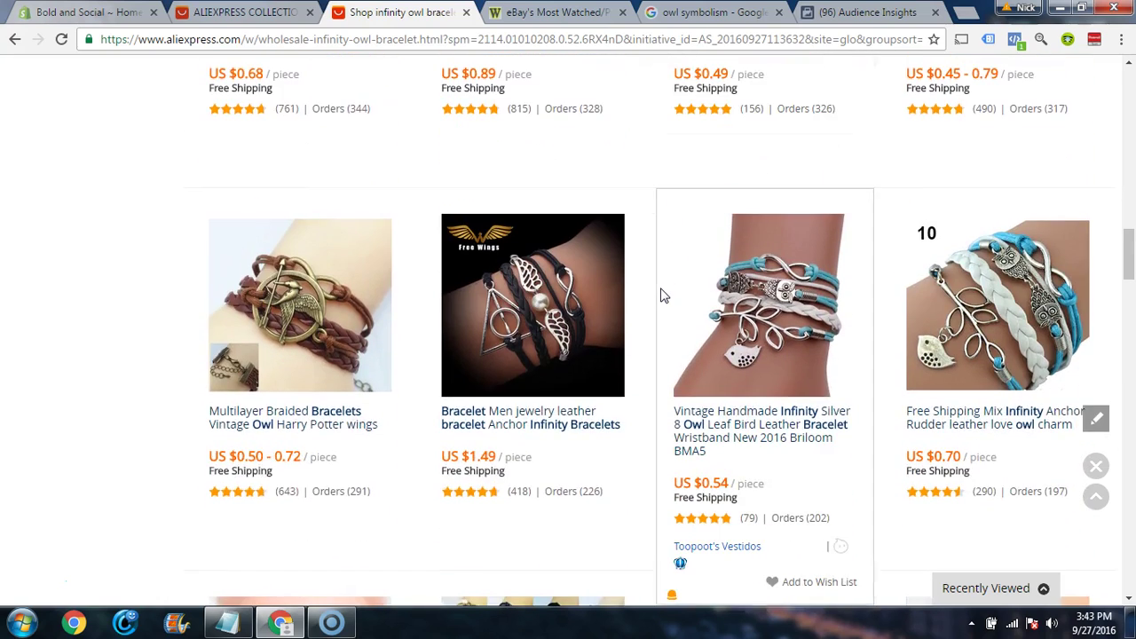
scroll(660, 294, down, 1)
scroll(660, 294, down, 3)
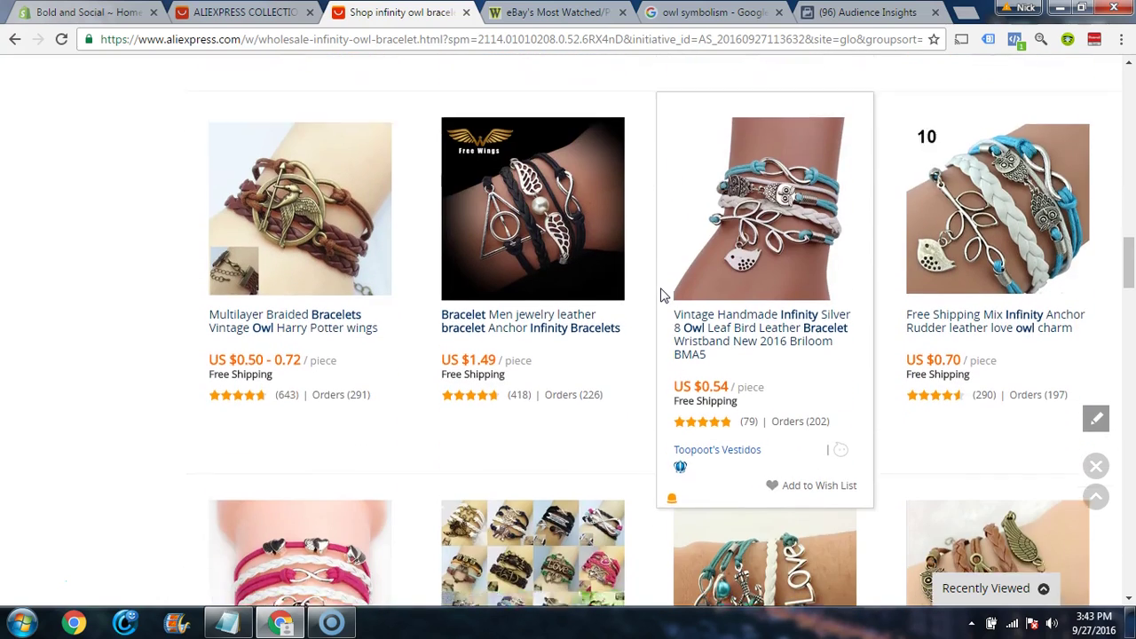
scroll(653, 308, down, 1)
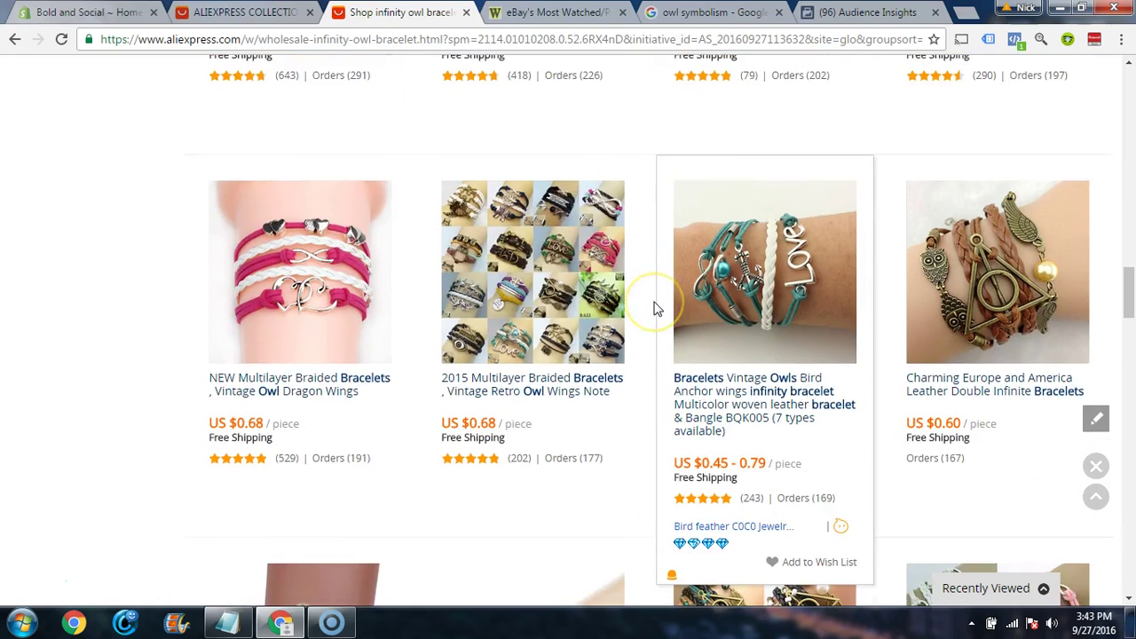
scroll(653, 308, down, 2)
scroll(653, 308, down, 1)
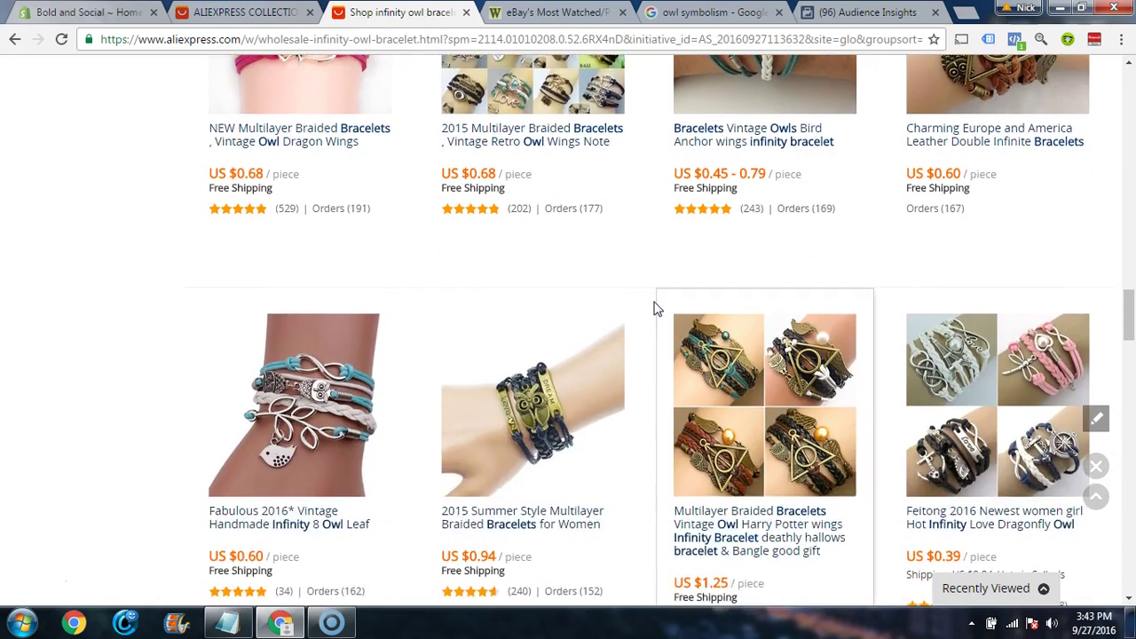
scroll(654, 308, down, 1)
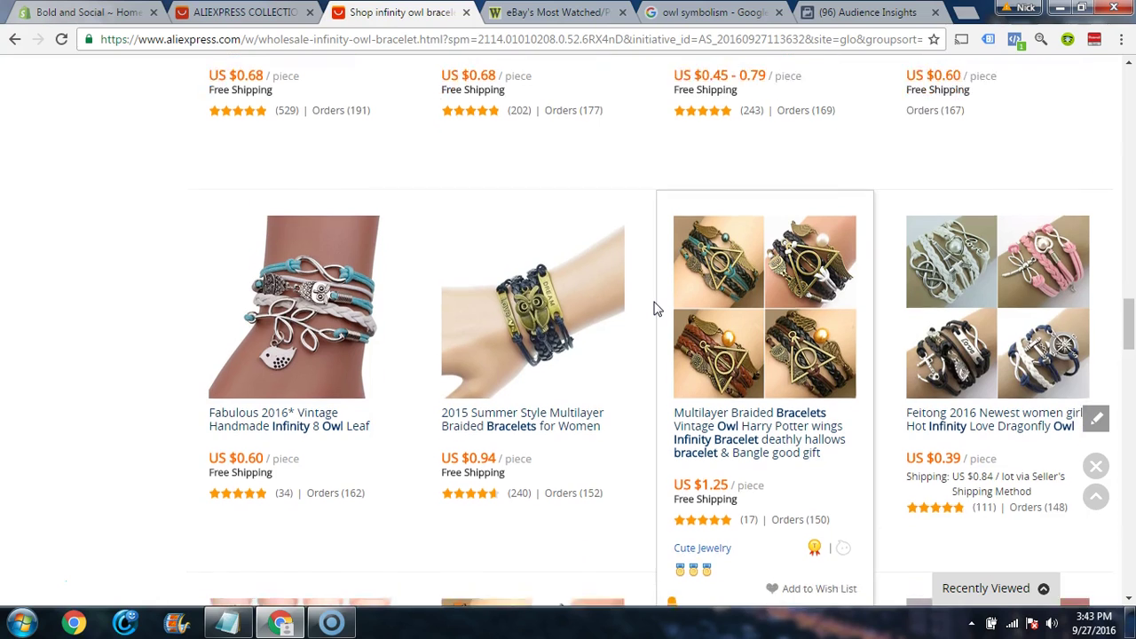
Step: Open the "2015 Summer Style Multilayer Braided Bracelets for Women" owl listing in a new tab
click(520, 357)
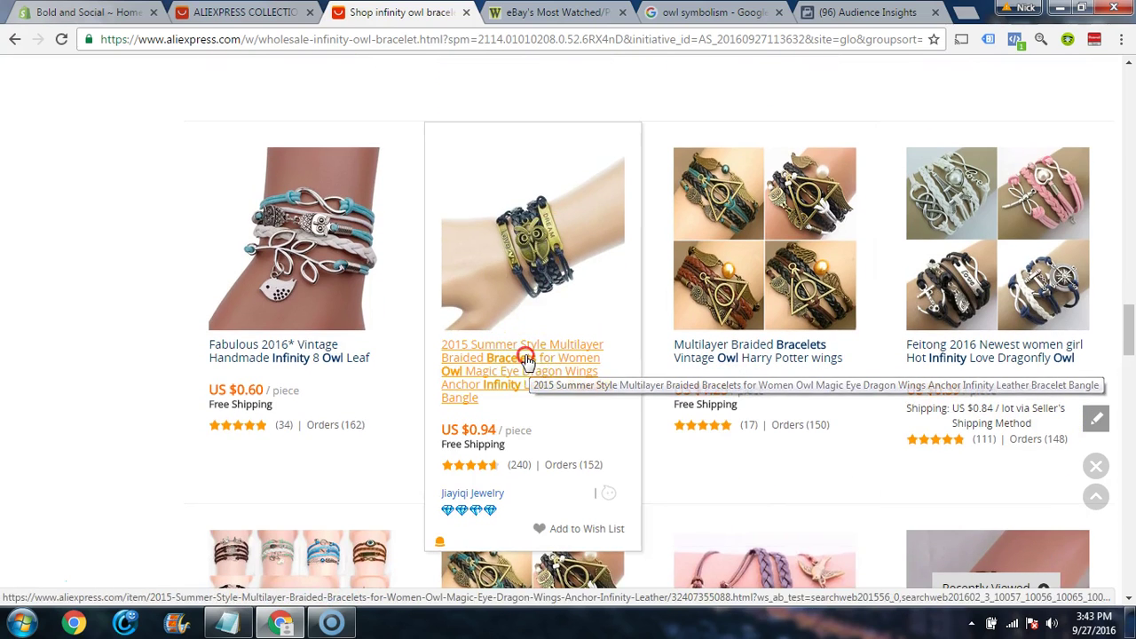
right_click(525, 359)
click(568, 368)
Step: Look through the remaining infinity owl bracelet results and return to the best sellers to review their designs
scroll(431, 320, down, 3)
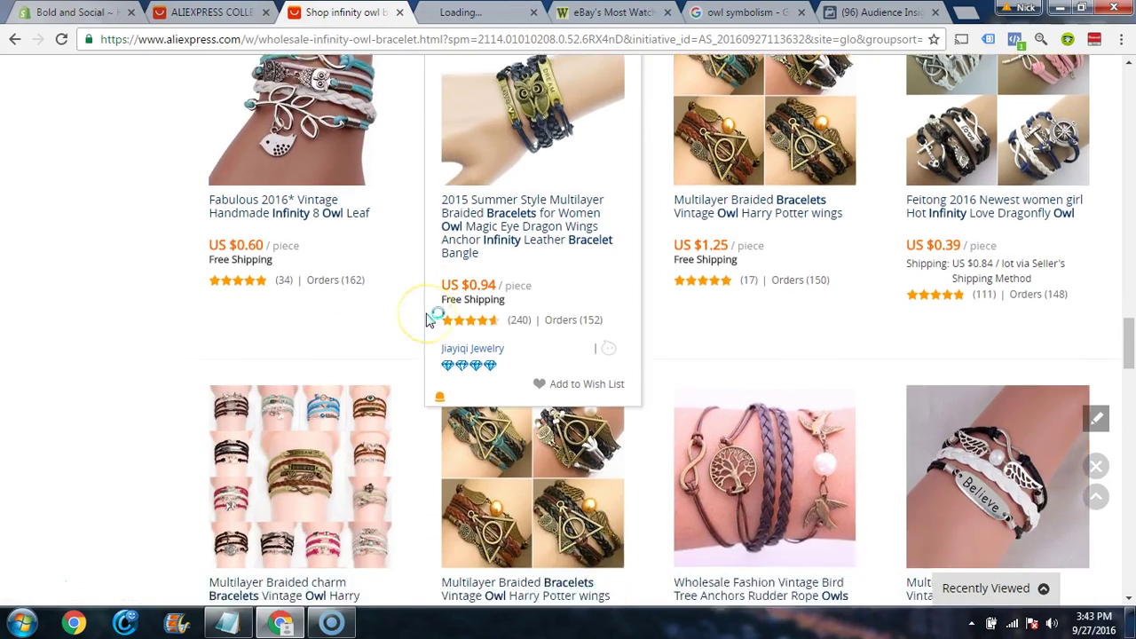
scroll(431, 320, down, 3)
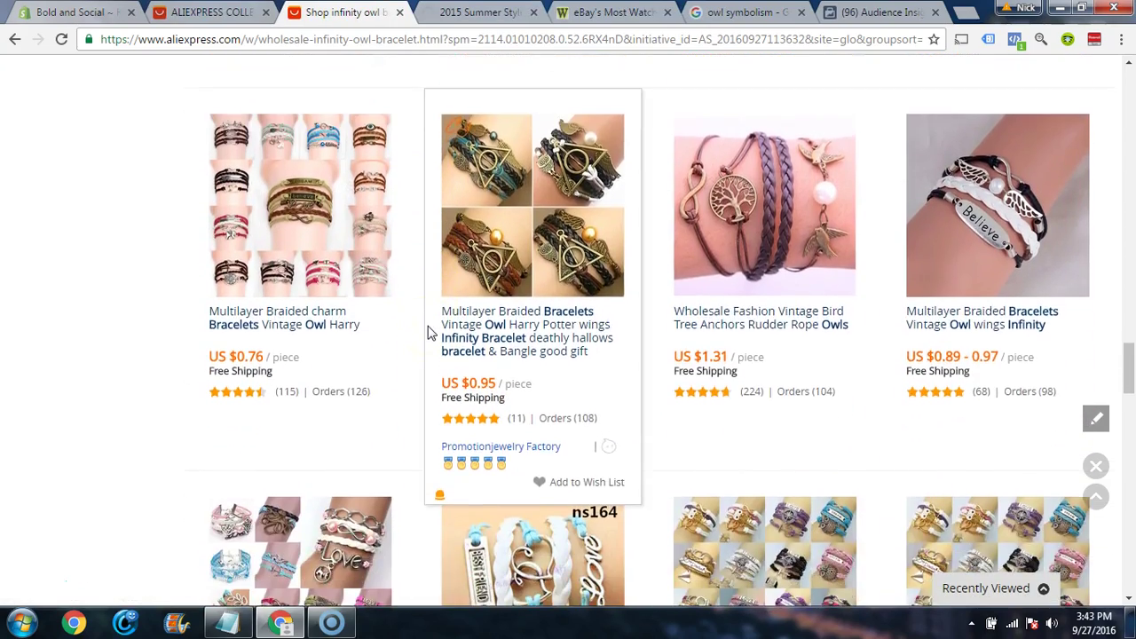
scroll(430, 330, down, 3)
scroll(675, 340, down, 1)
scroll(671, 333, up, 20)
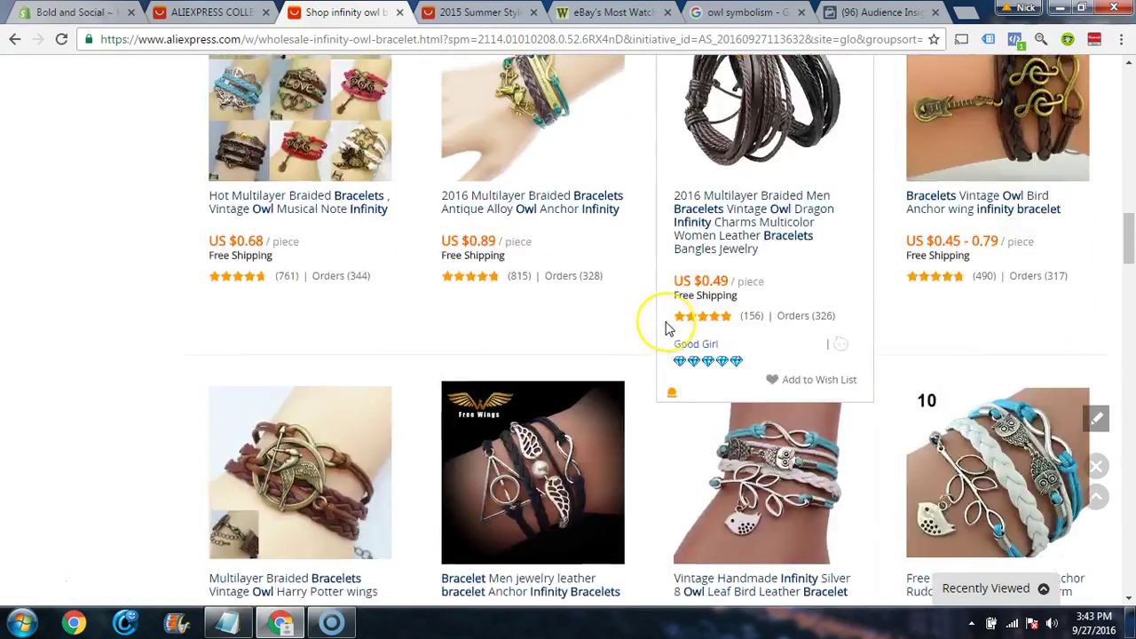
scroll(667, 328, up, 5)
scroll(669, 328, up, 4)
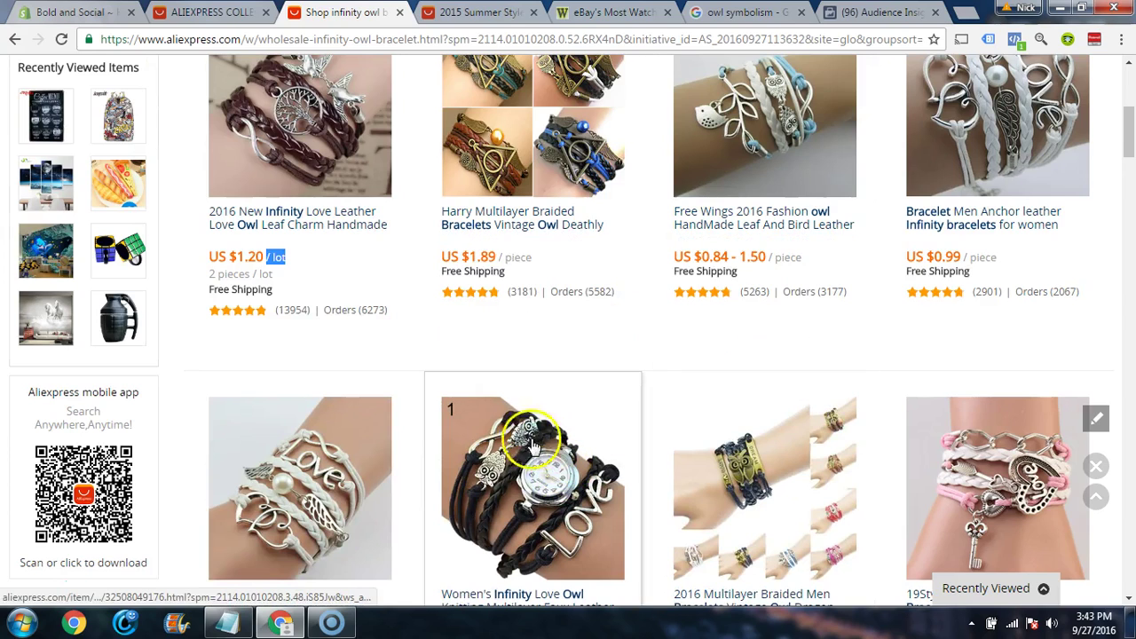
scroll(685, 452, up, 2)
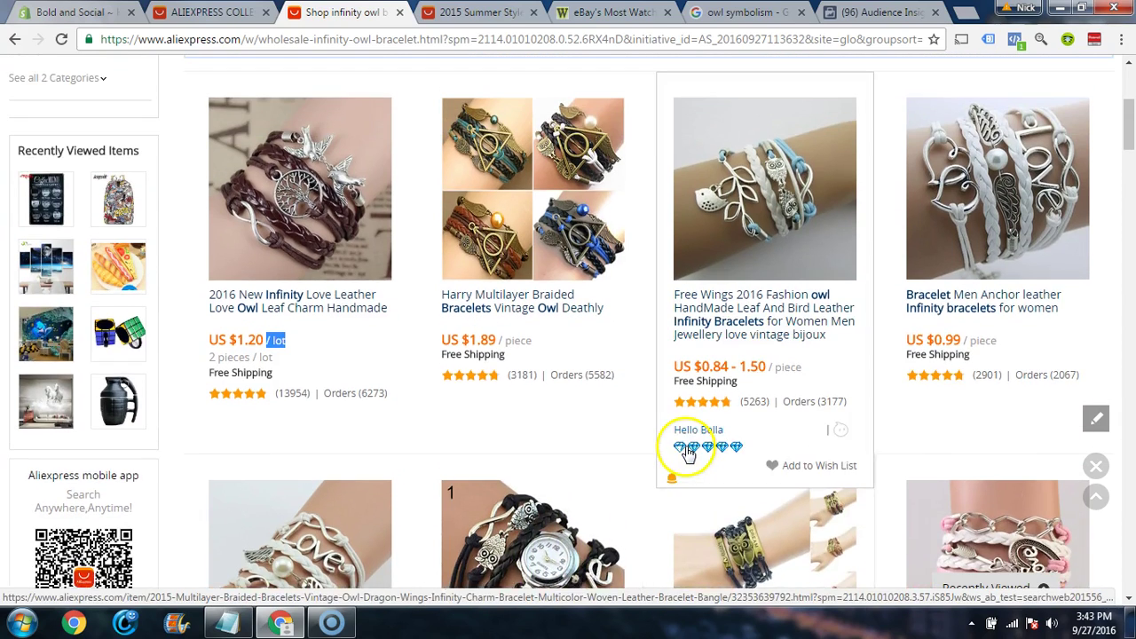
scroll(684, 448, up, 3)
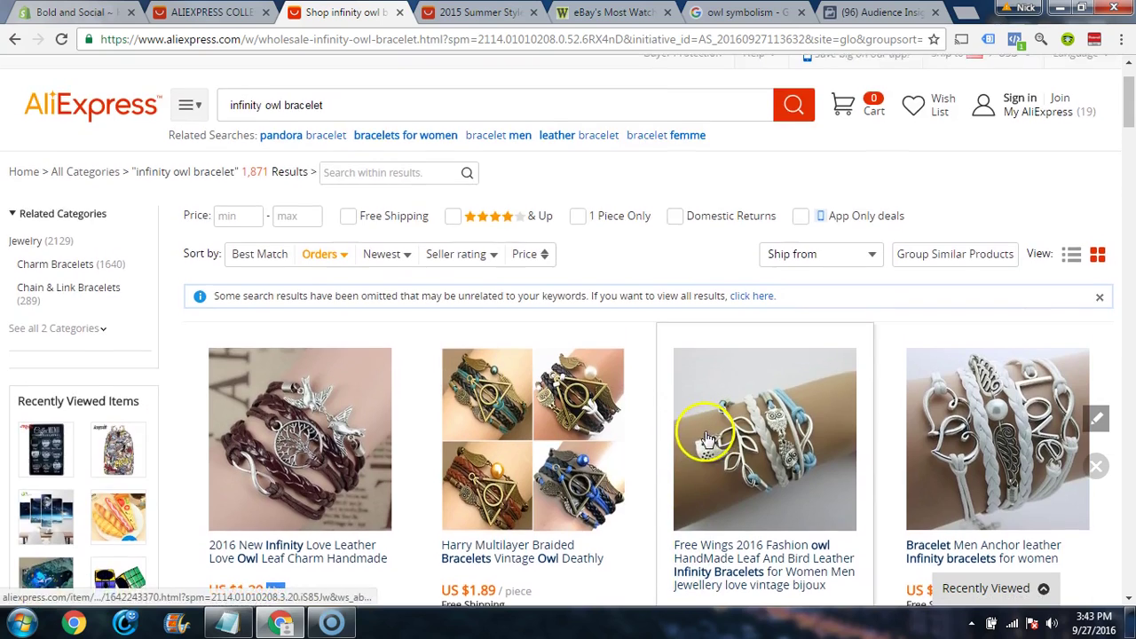
Step: View the opened 2015 Summer Style listing, preview its first six metal color variants and select the black one with silver owls and an anchor
click(480, 12)
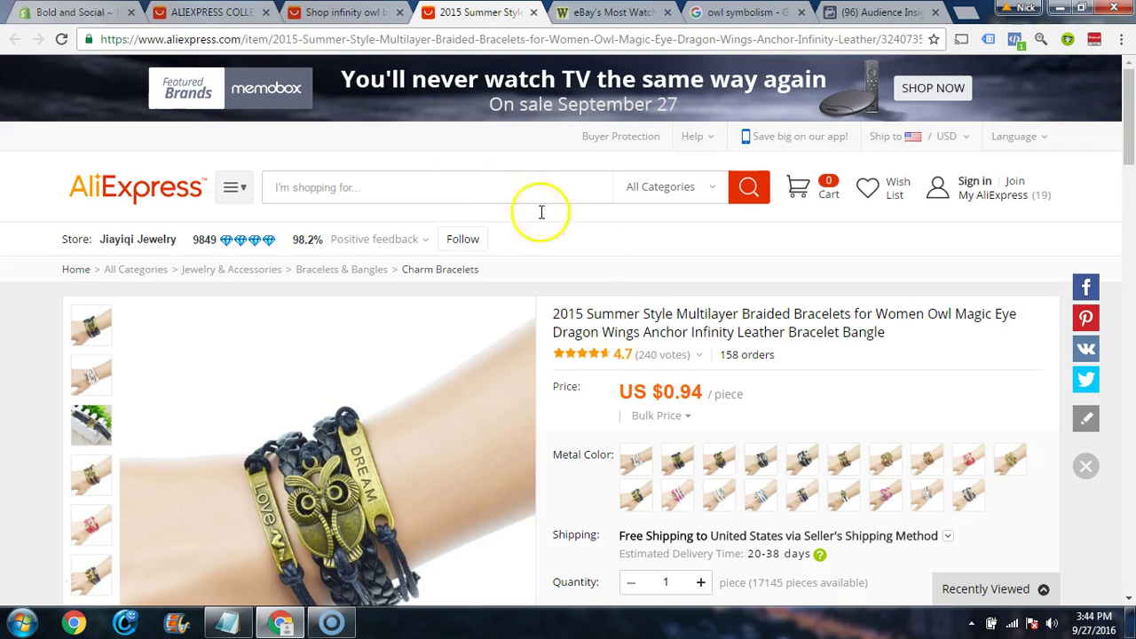
scroll(621, 266, down, 2)
click(636, 296)
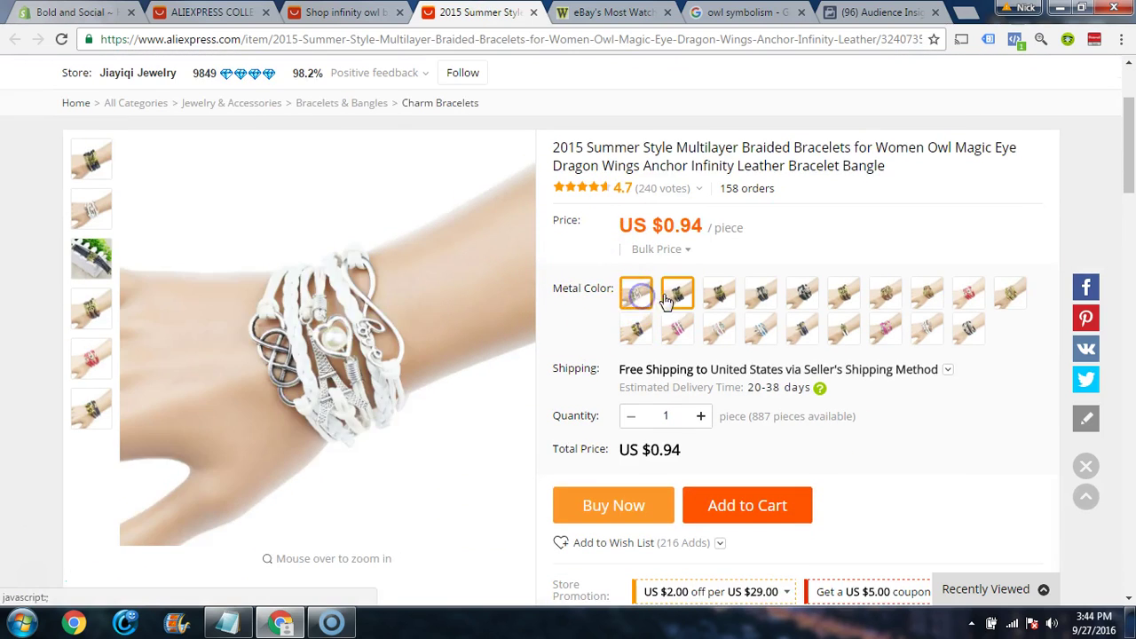
click(669, 295)
click(717, 293)
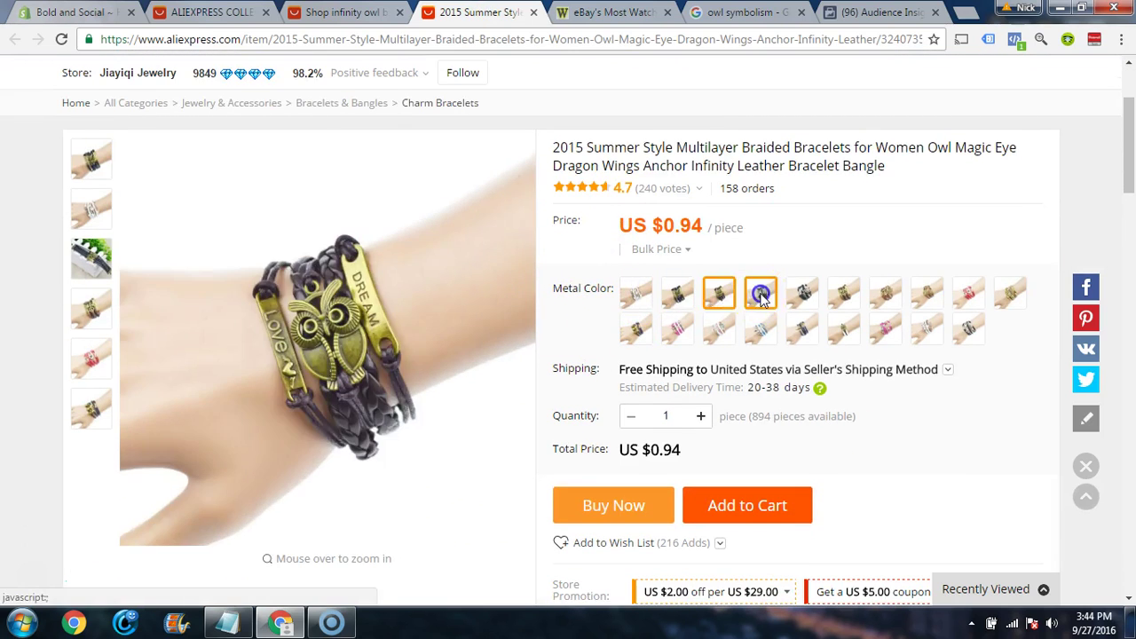
click(761, 293)
click(802, 296)
click(839, 295)
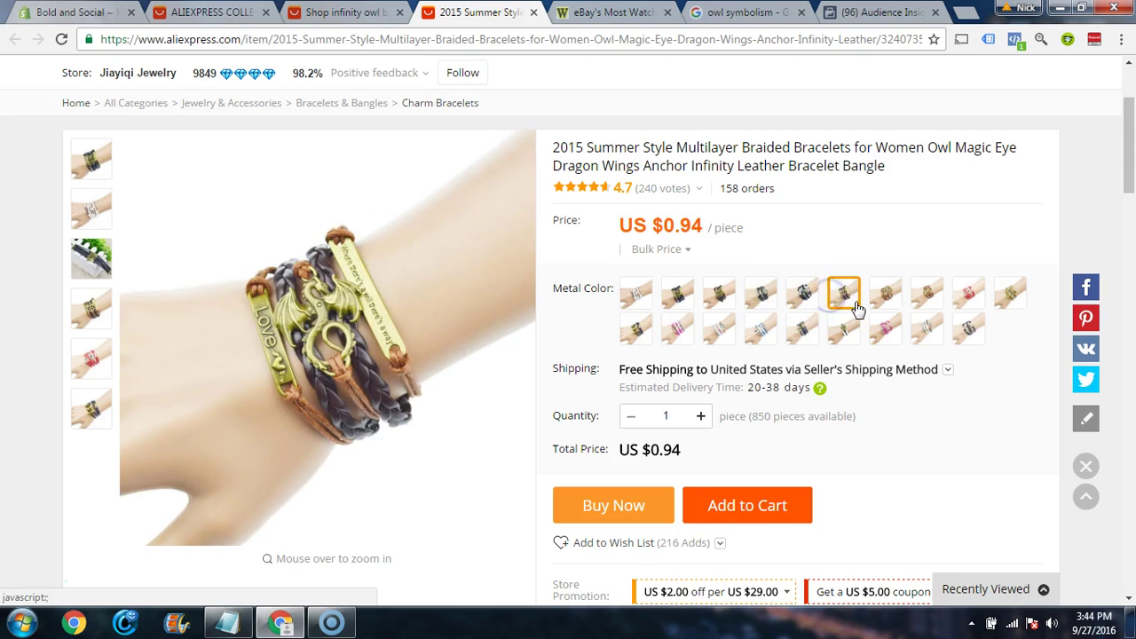
click(797, 294)
Step: Inspect the selected black variant's photo up close and compare it with WatchCount's most-watched owl bracelet
mouse_move(304, 331)
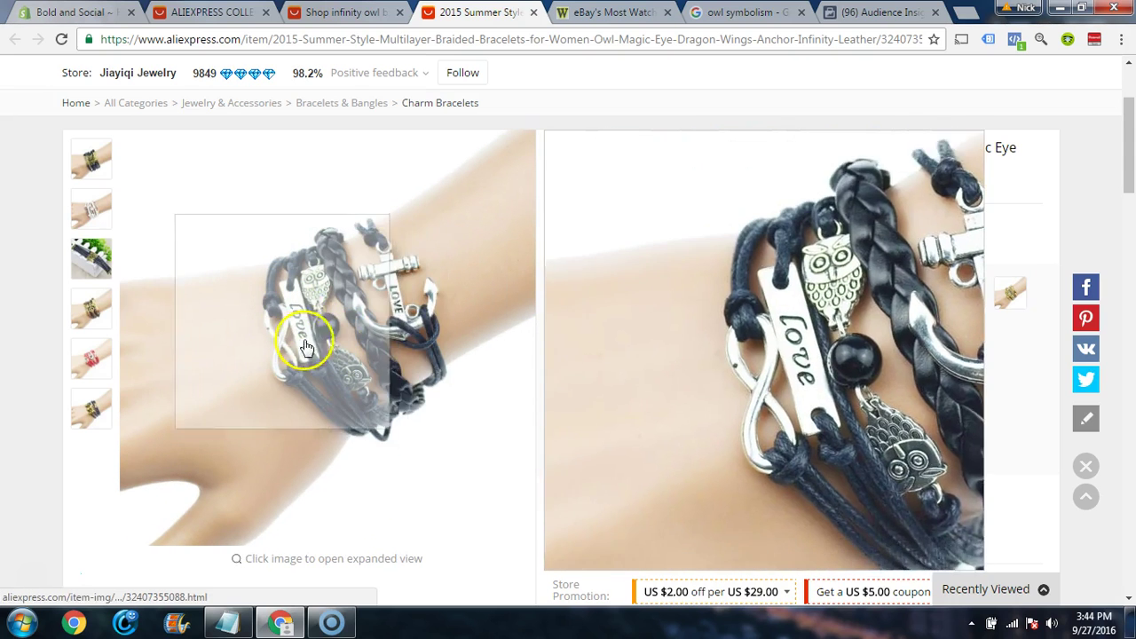
click(614, 13)
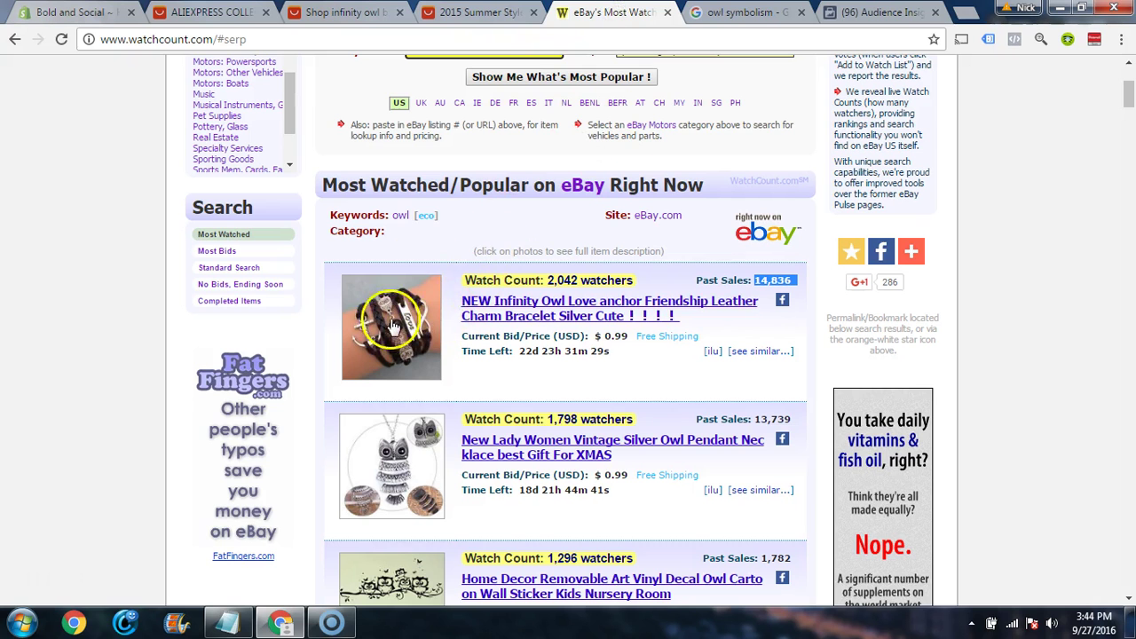
click(510, 12)
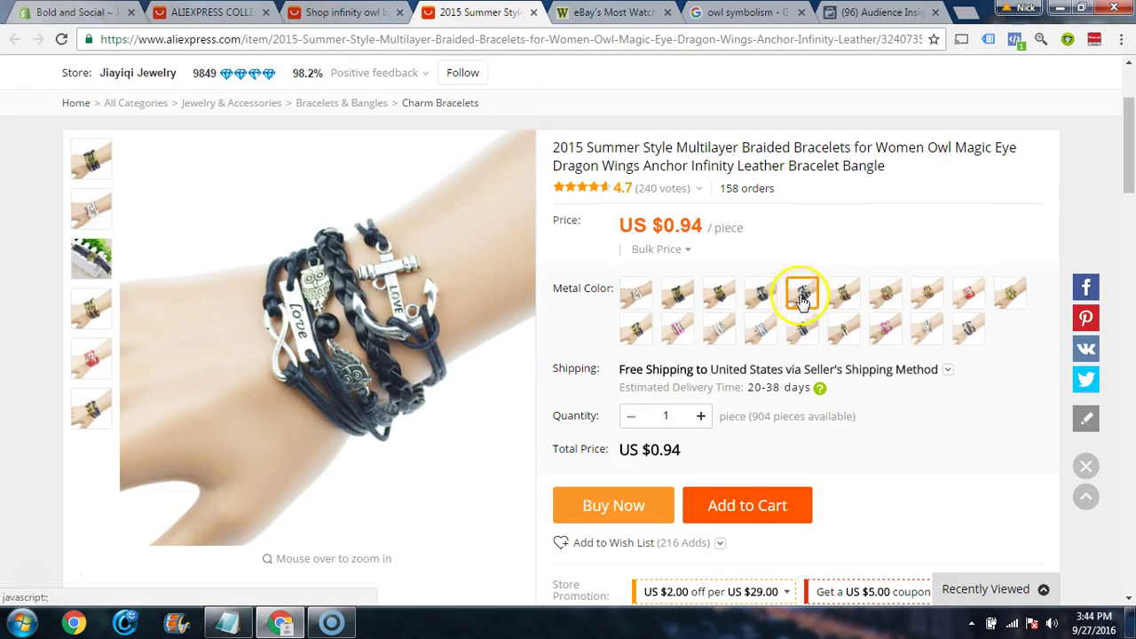
Step: Review the bracelet listing's price, order count, star rating breakdown and seller feedback
scroll(1043, 247, up, 1)
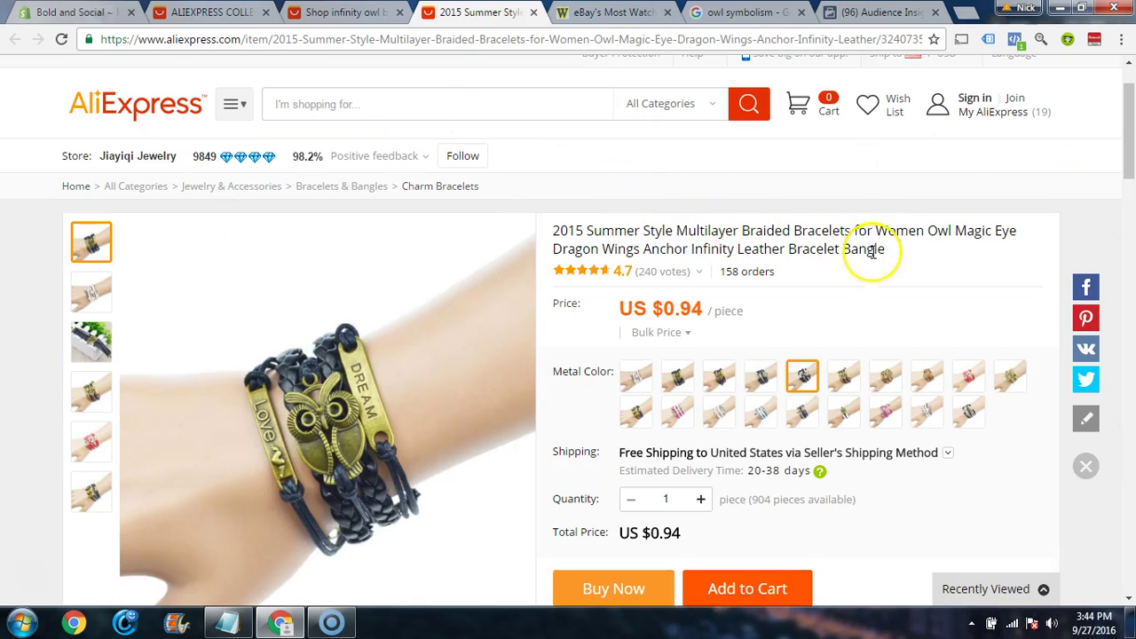
scroll(822, 232, down, 1)
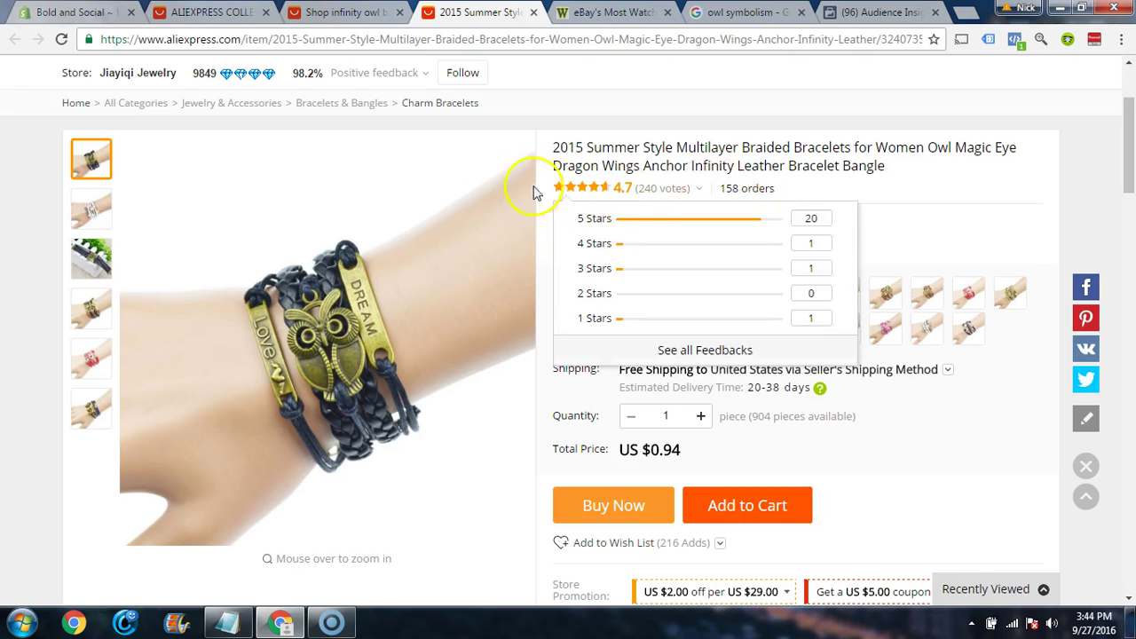
scroll(589, 151, up, 2)
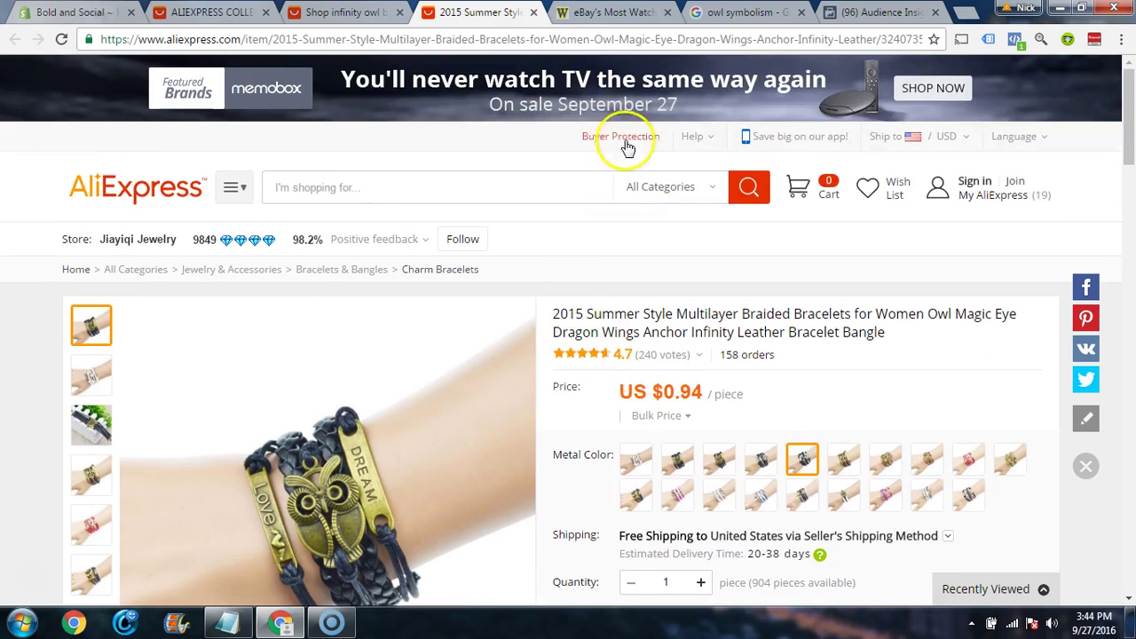
scroll(754, 271, down, 1)
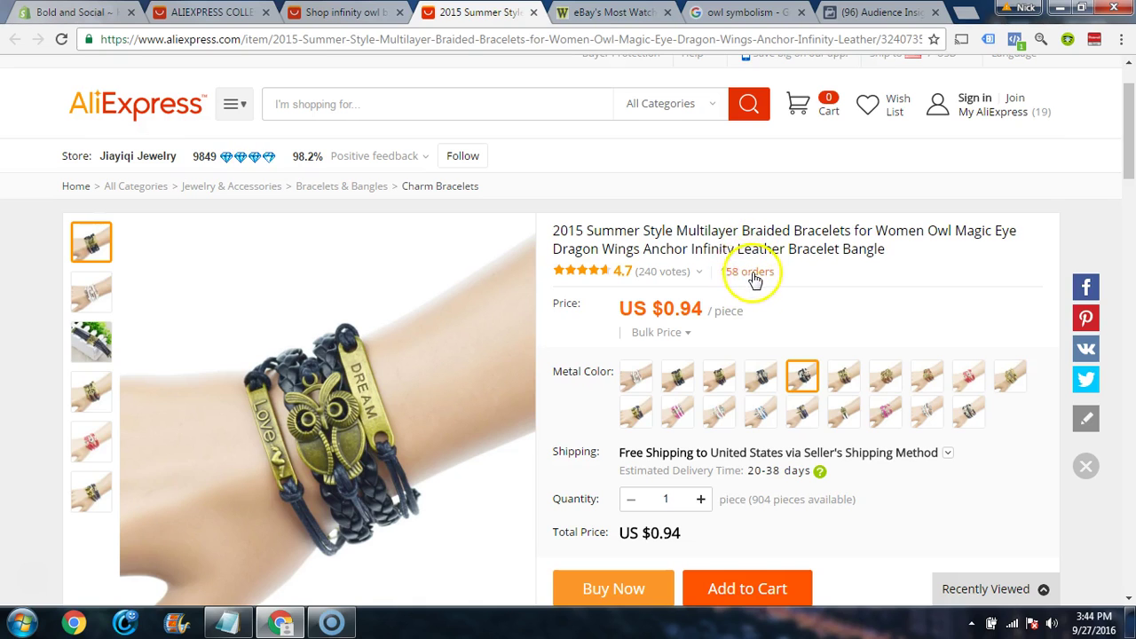
mouse_move(626, 282)
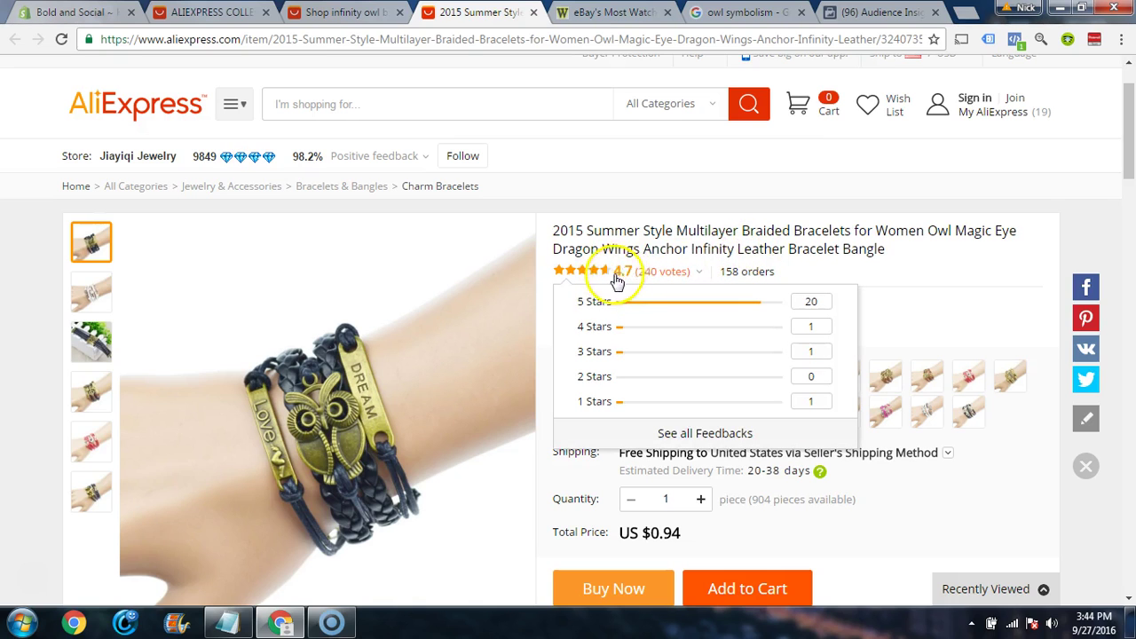
scroll(547, 213, down, 1)
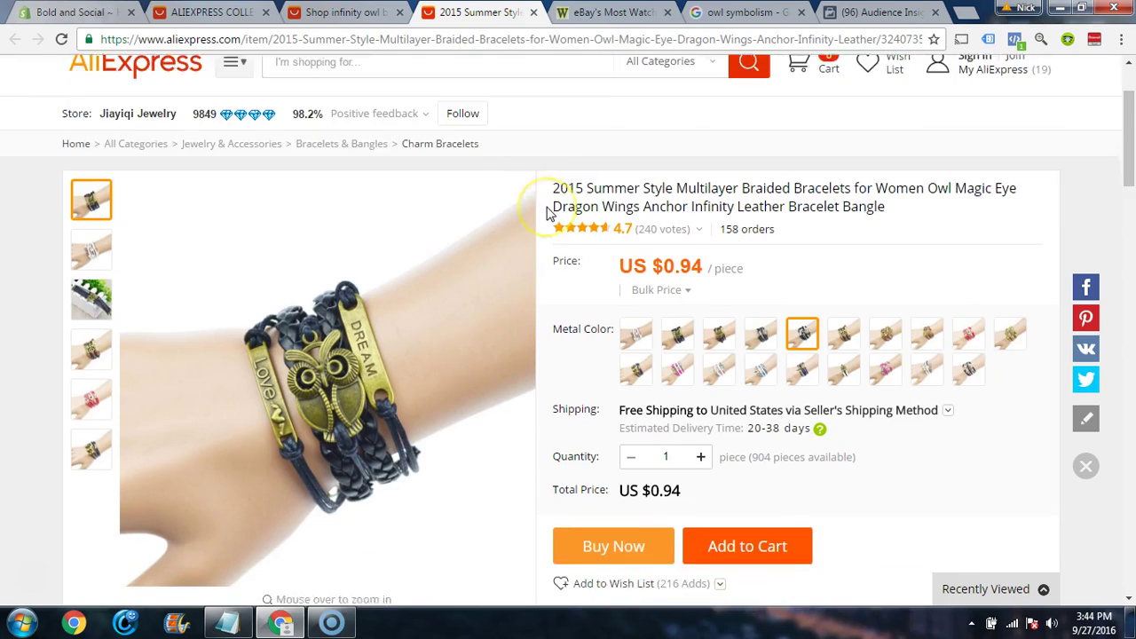
Step: Open the bracelet listing's shipping and payment details and review the available shipping companies, costs and delivery times
scroll(547, 213, down, 3)
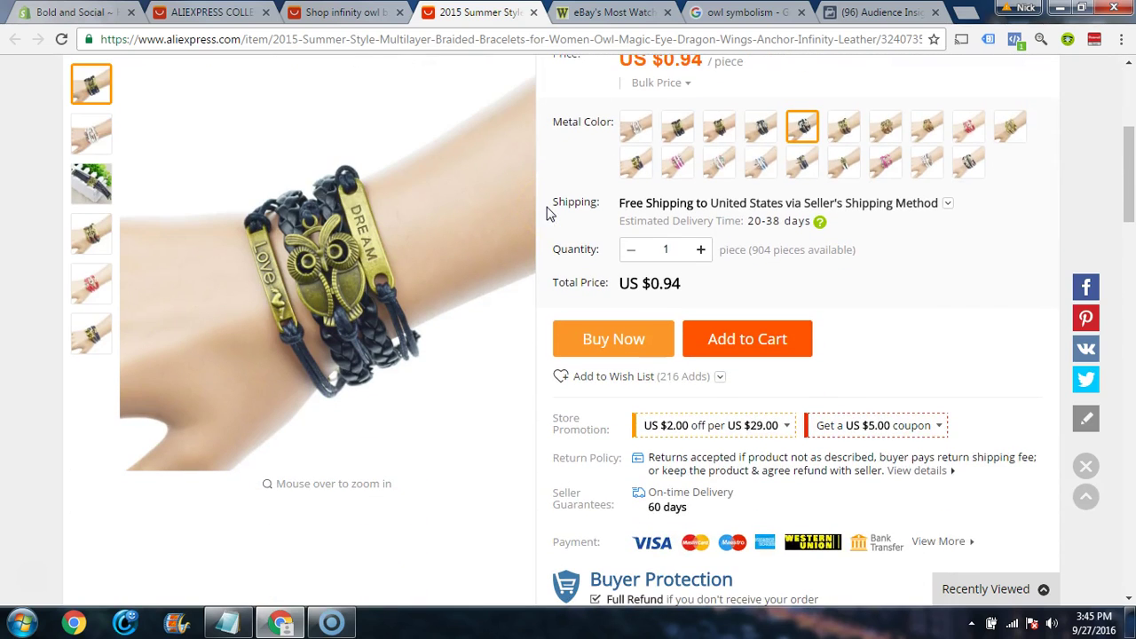
scroll(548, 213, down, 4)
scroll(546, 220, up, 5)
scroll(548, 240, down, 5)
click(568, 370)
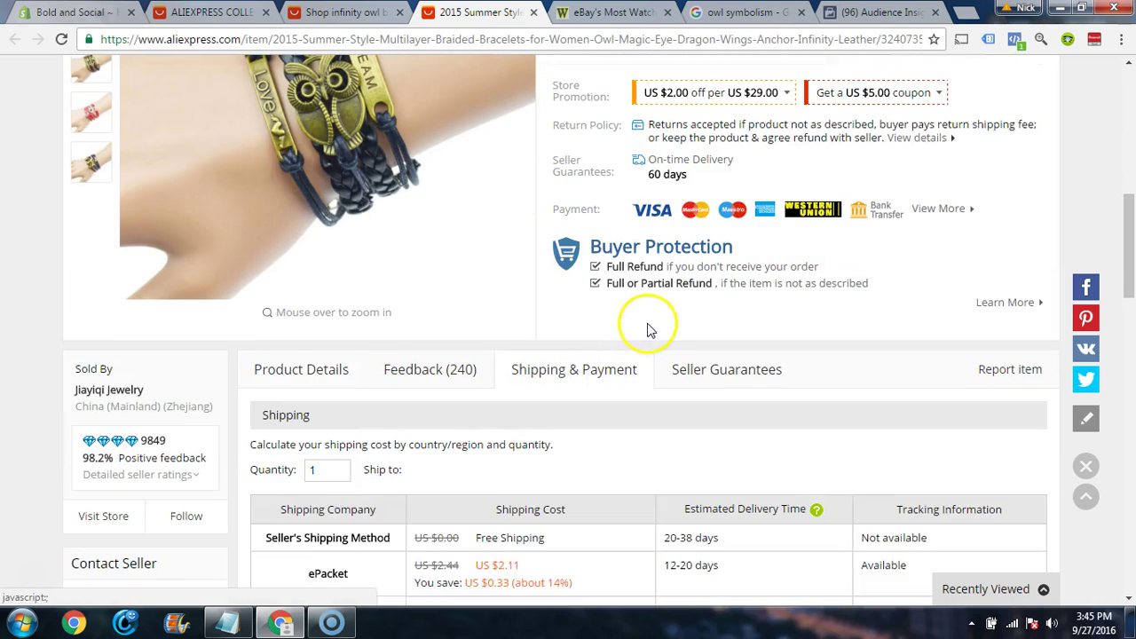
scroll(647, 329, down, 2)
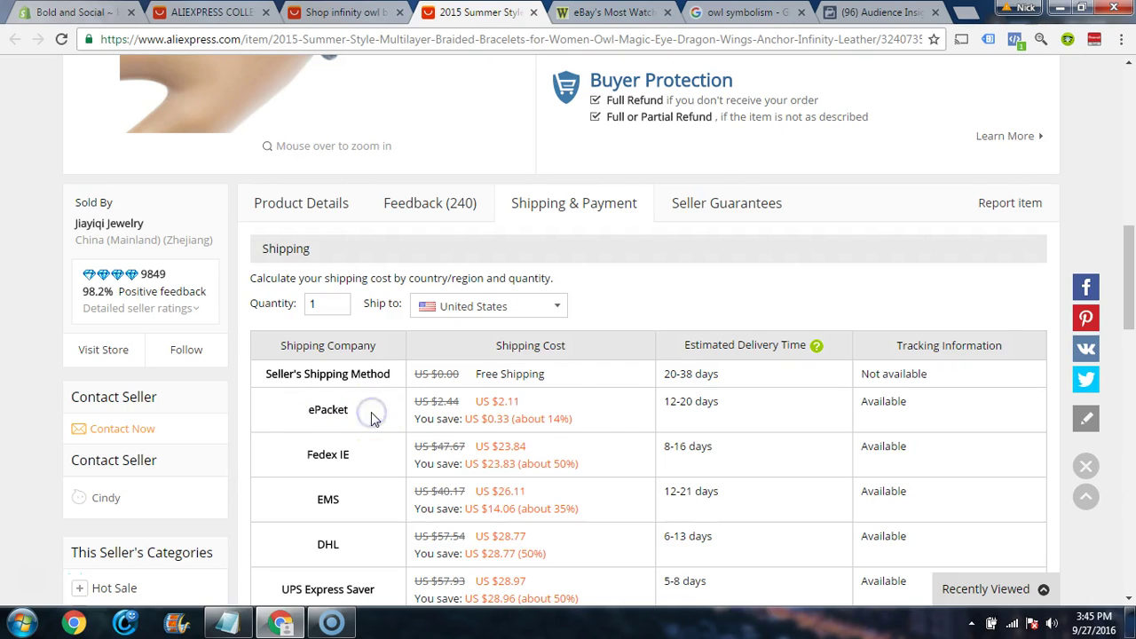
Step: Highlight the ePacket row in the shipping table to examine its cost, delivery time and tracking
drag(593, 417, 315, 415)
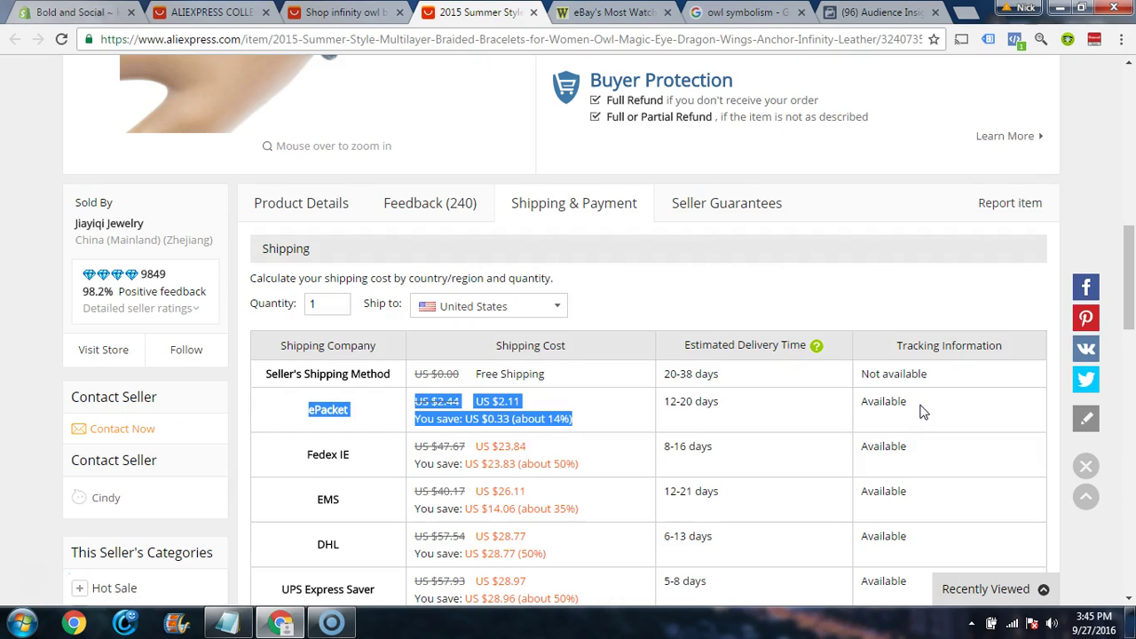
drag(572, 418, 482, 419)
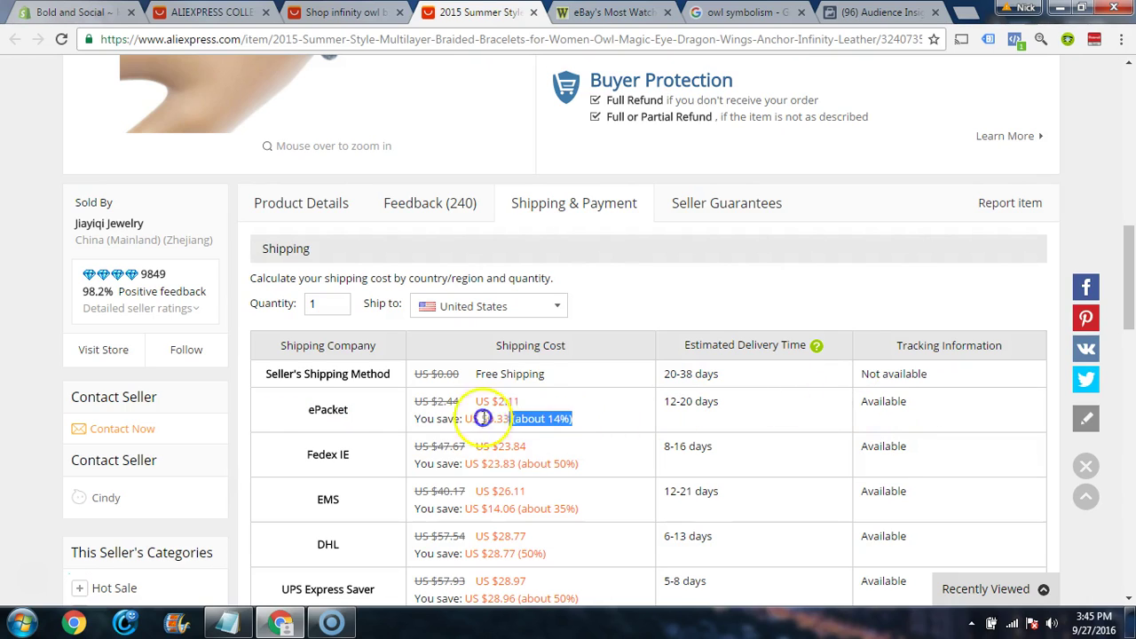
click(308, 406)
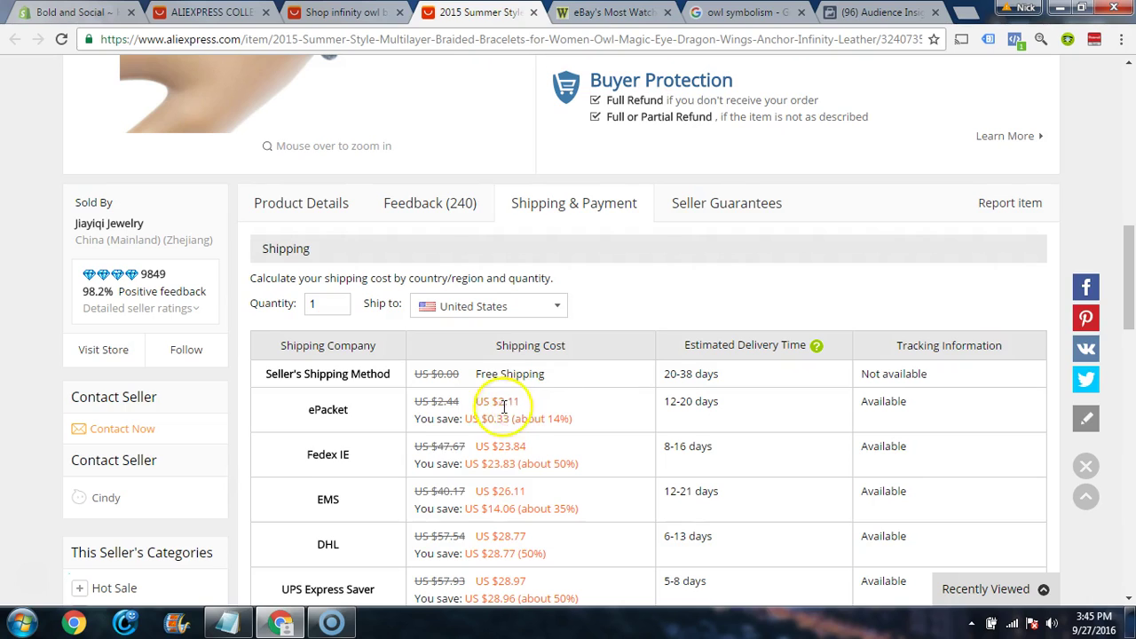
drag(354, 407, 316, 411)
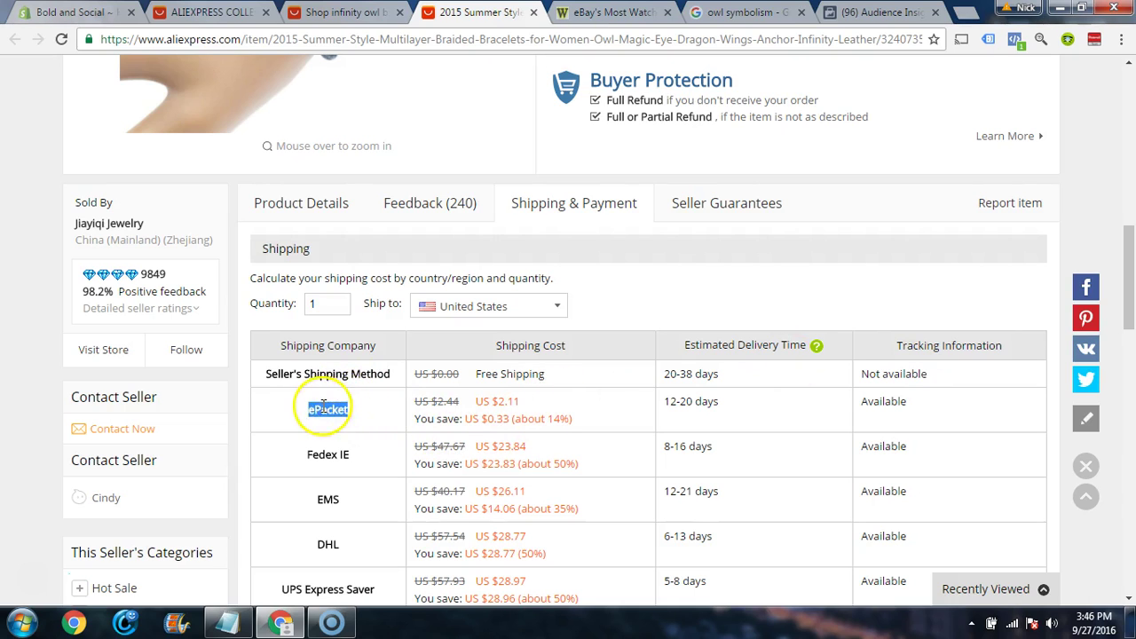
Step: Compare the listing's default shipping with the shipping table, open the seller's chat contact and close its page again
scroll(376, 432, up, 5)
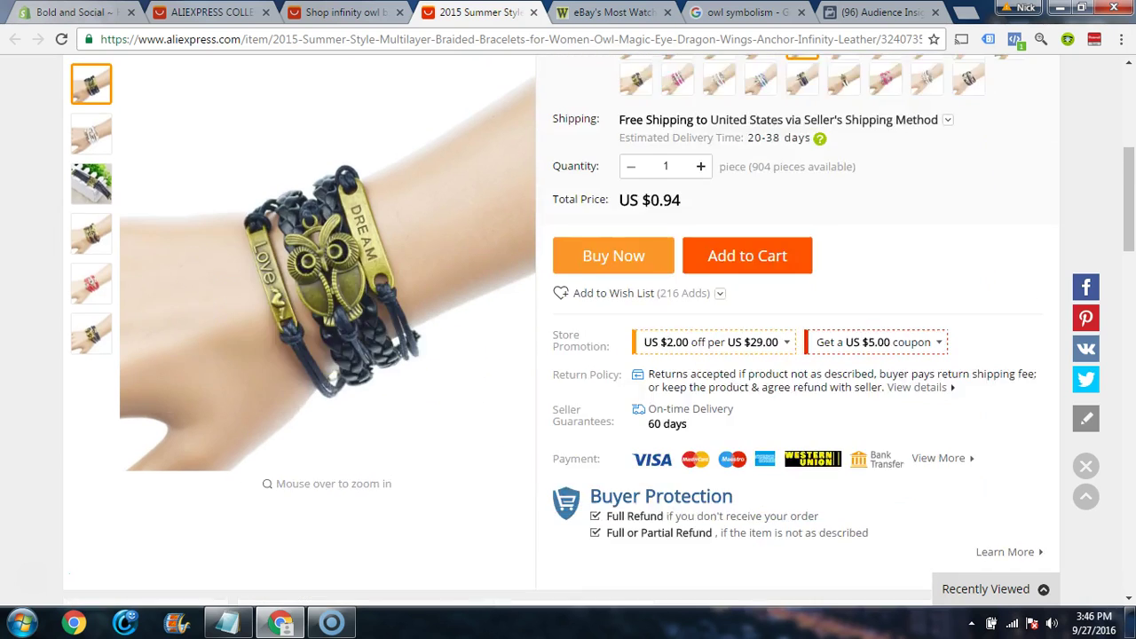
scroll(484, 393, down, 6)
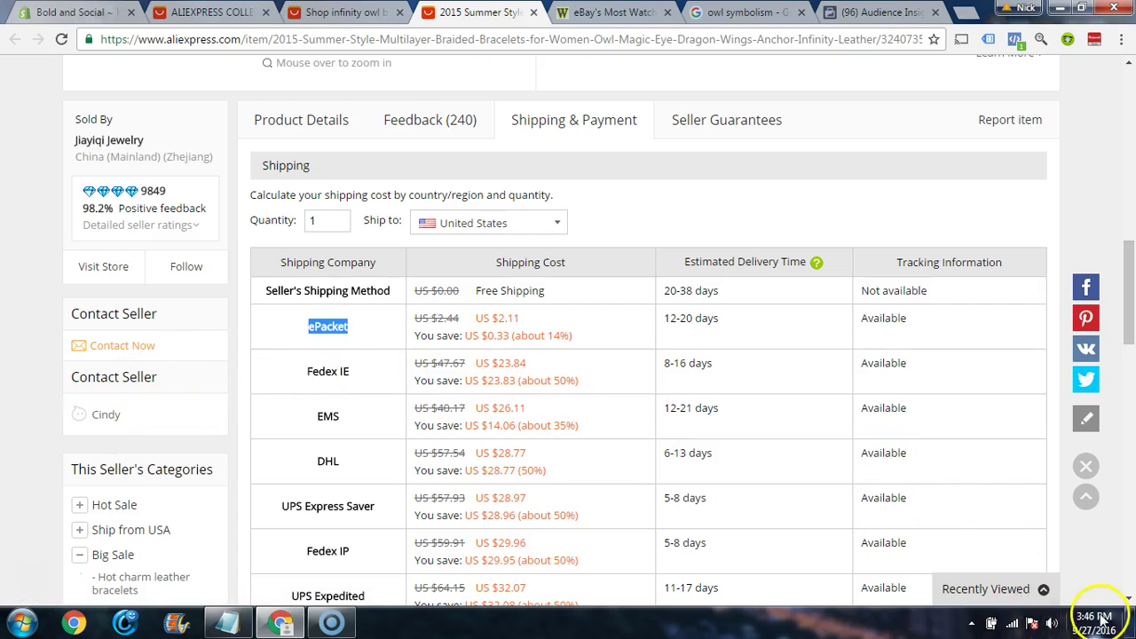
click(103, 414)
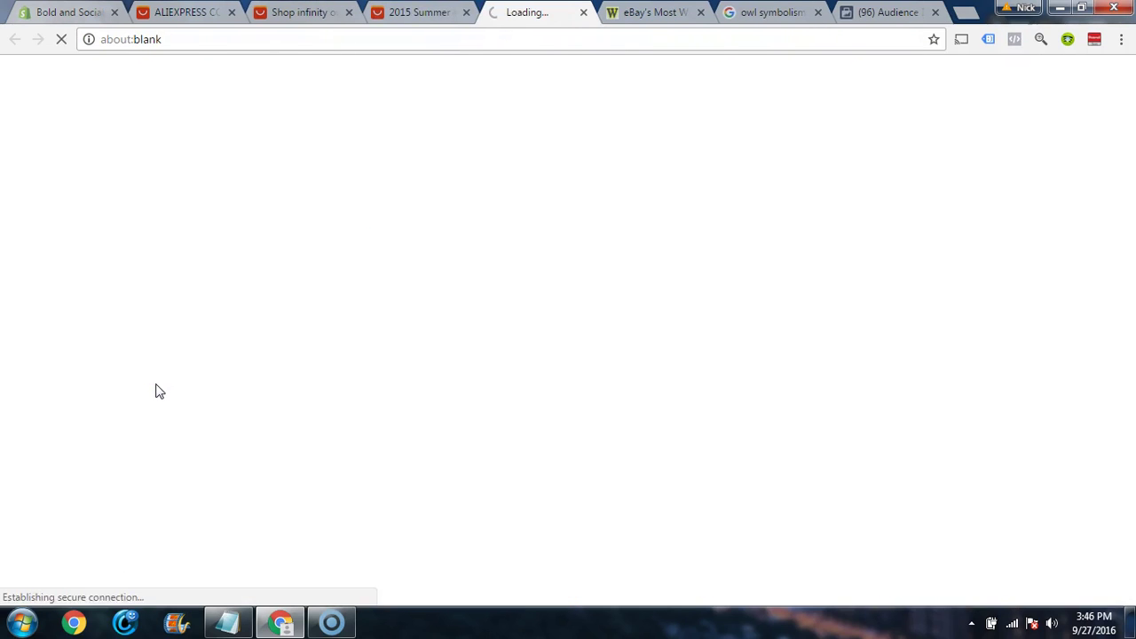
click(584, 12)
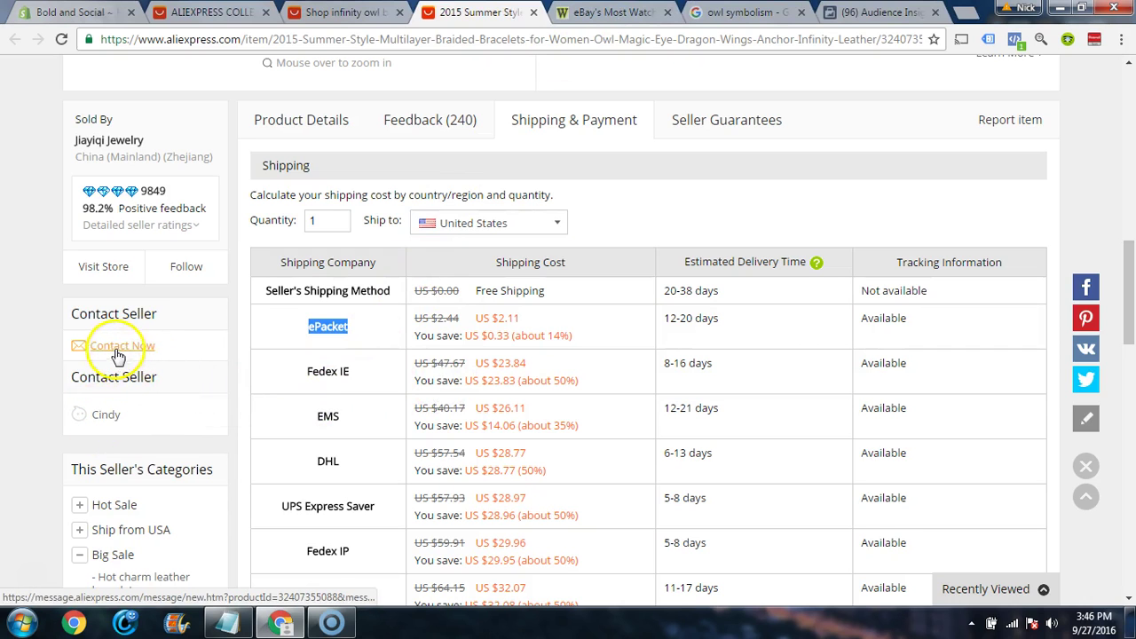
scroll(462, 421, up, 5)
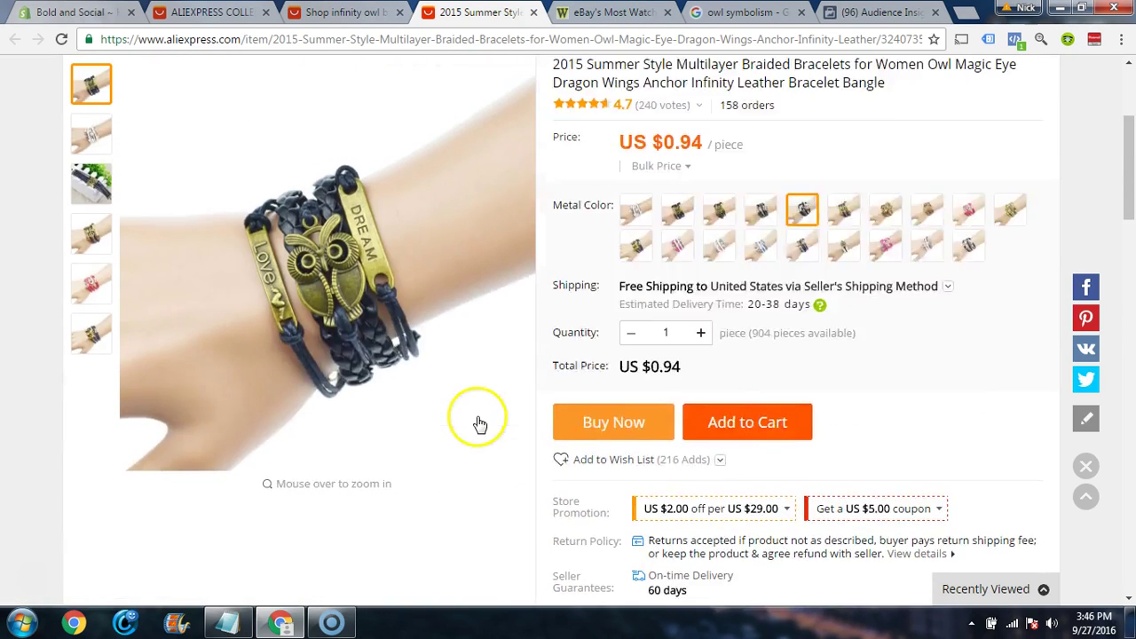
scroll(633, 337, up, 3)
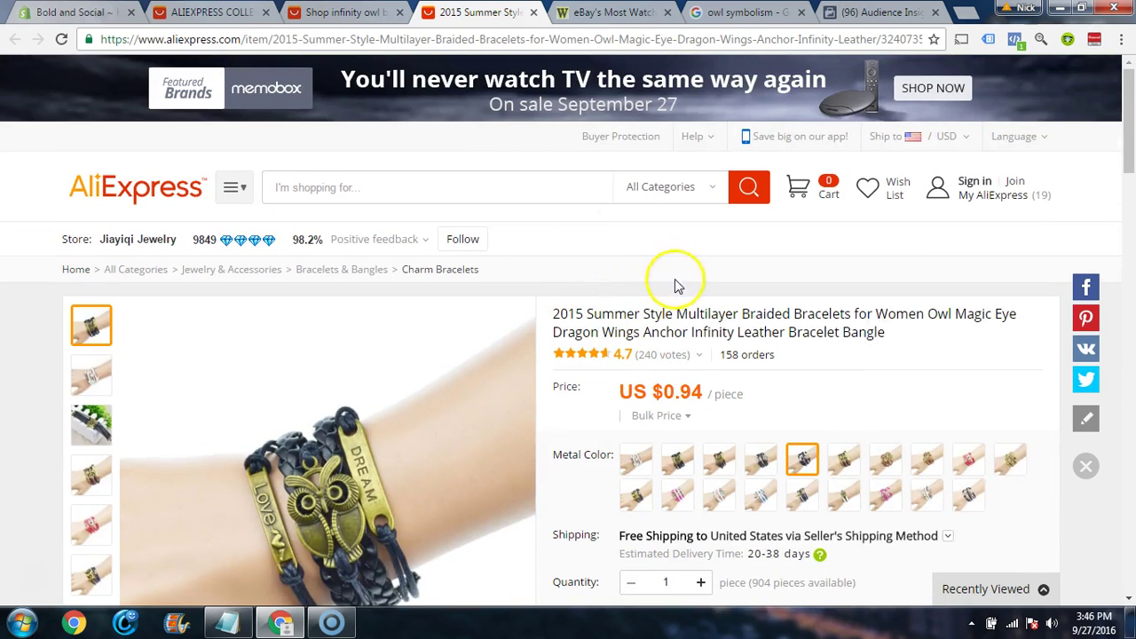
Step: Check the seller's feedback level in the feedback score table, and review the listing's detailed seller ratings and star breakdown
mouse_move(249, 244)
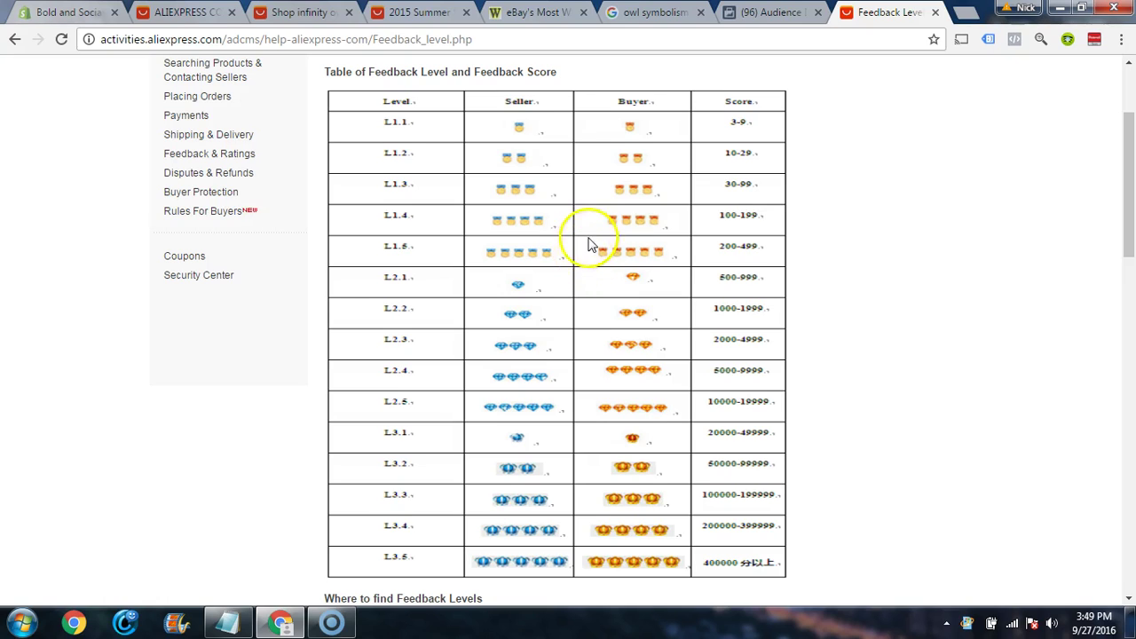
click(936, 12)
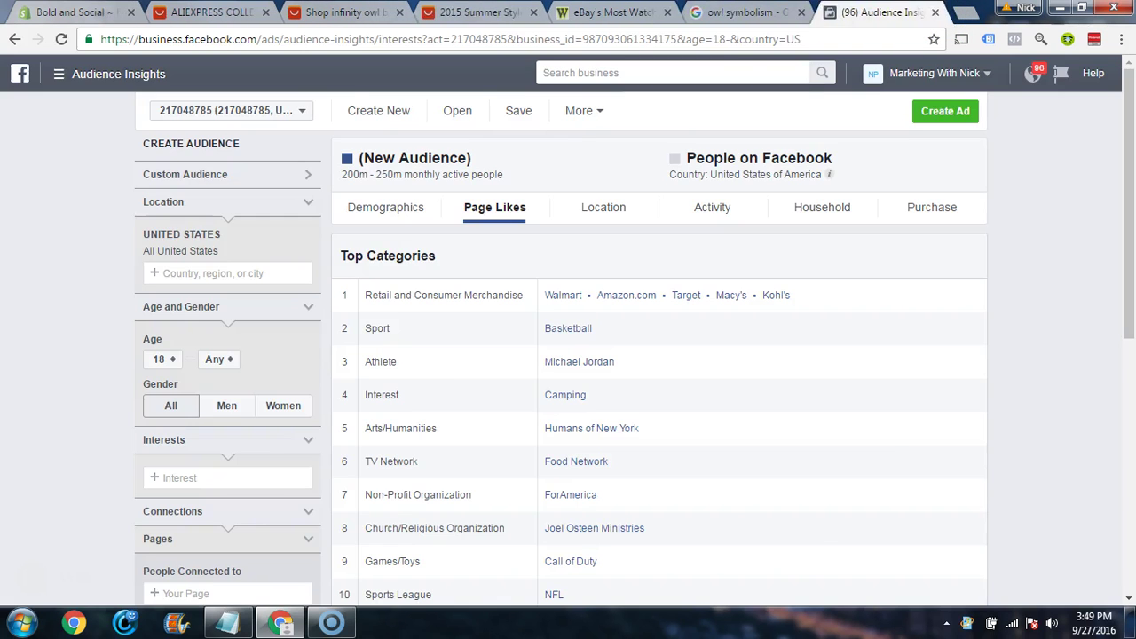
click(462, 11)
mouse_move(246, 243)
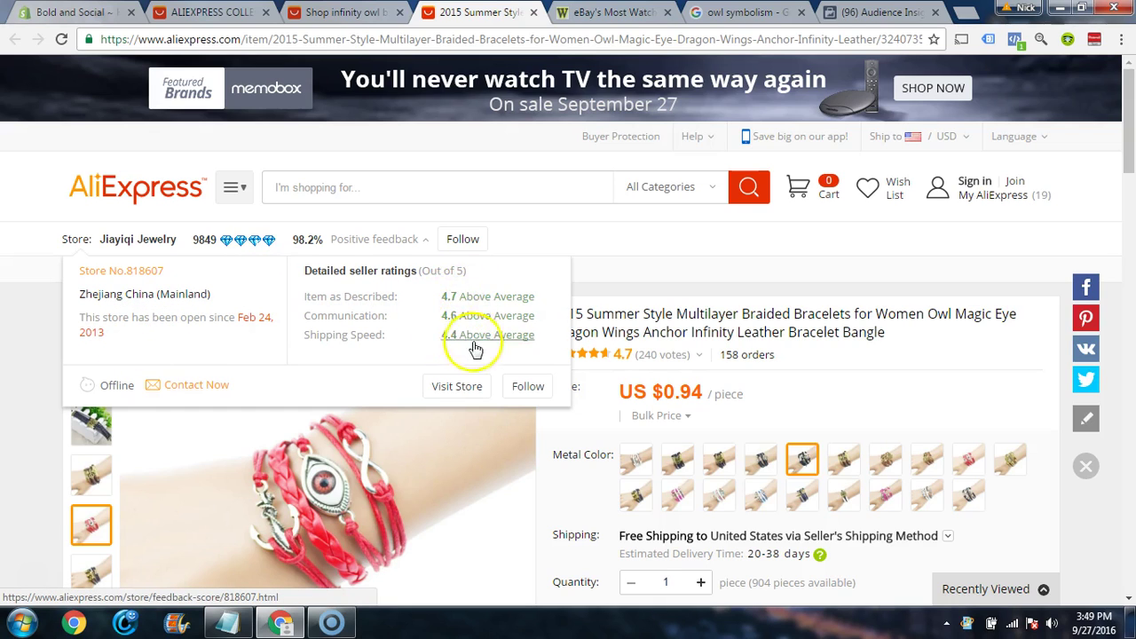
mouse_move(633, 362)
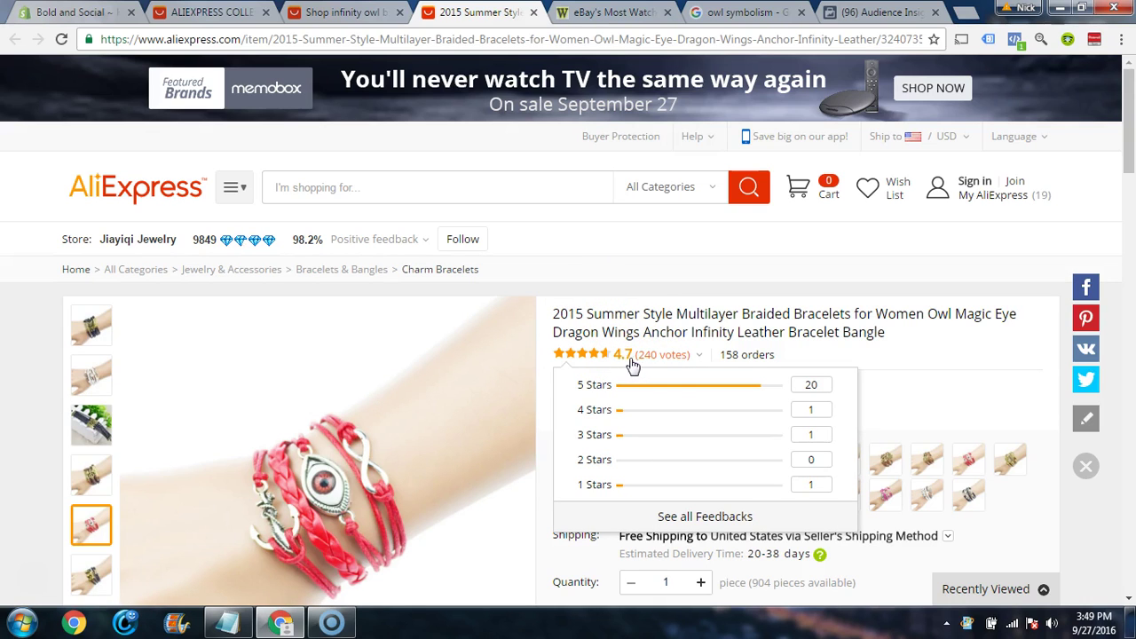
Step: Open the listing's customer feedback and enlarge the first photo of the three-star review
scroll(541, 266, down, 10)
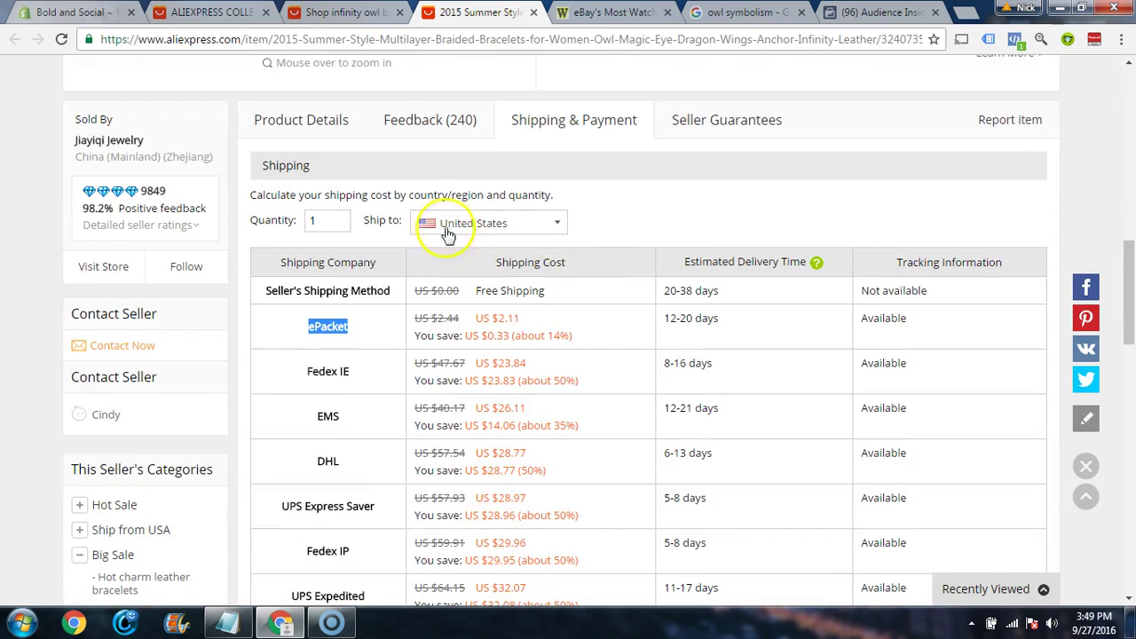
click(441, 120)
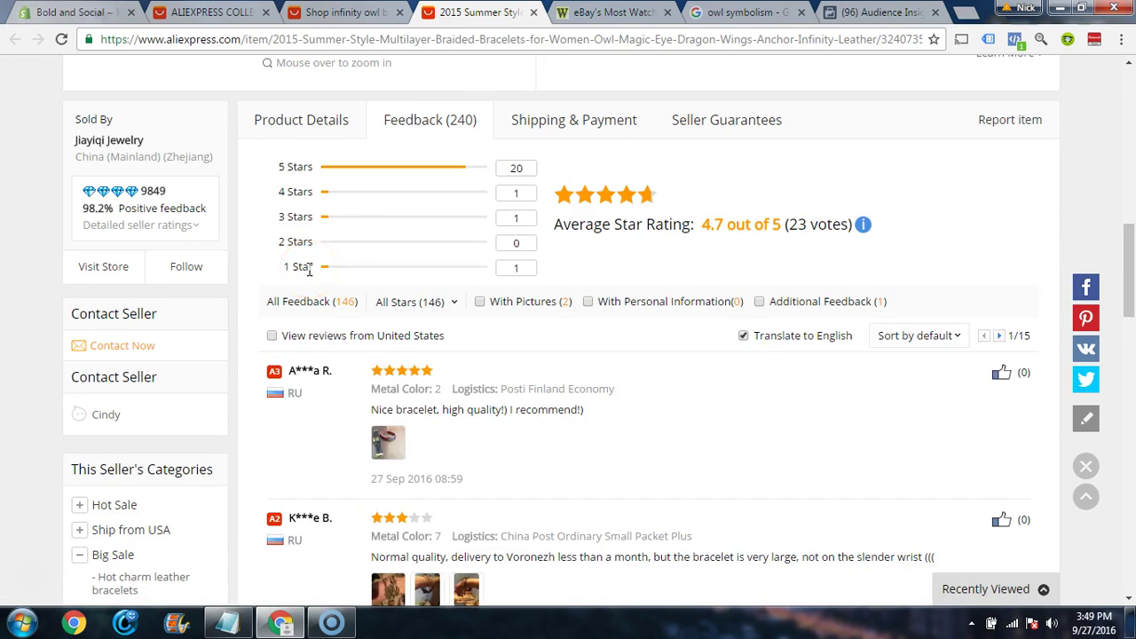
scroll(347, 394, down, 1)
scroll(404, 367, down, 1)
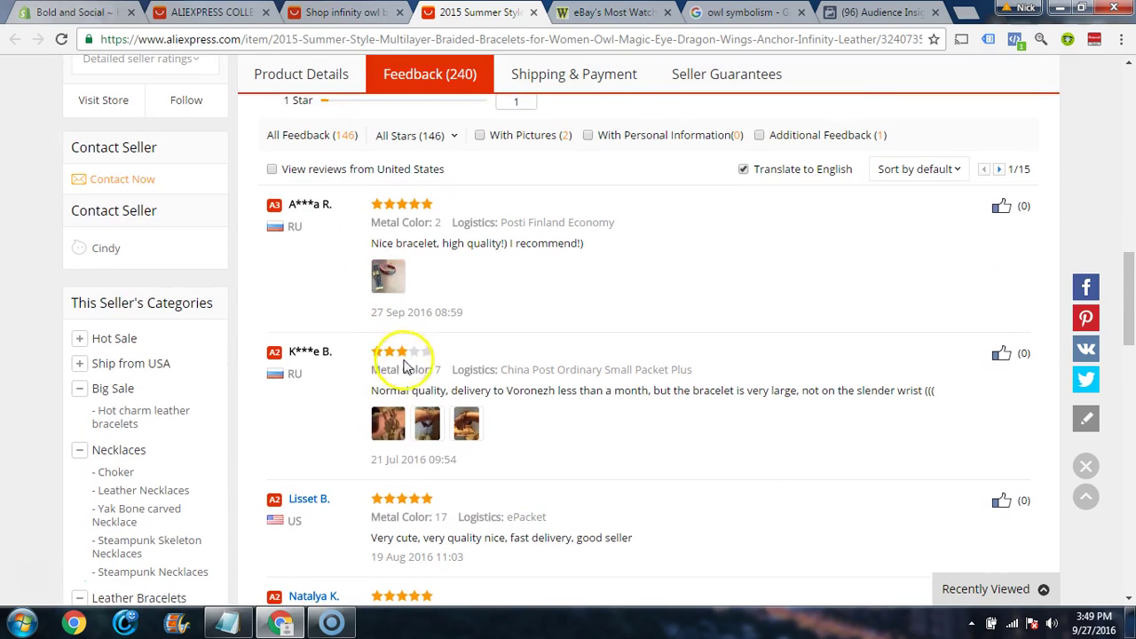
click(417, 428)
click(395, 421)
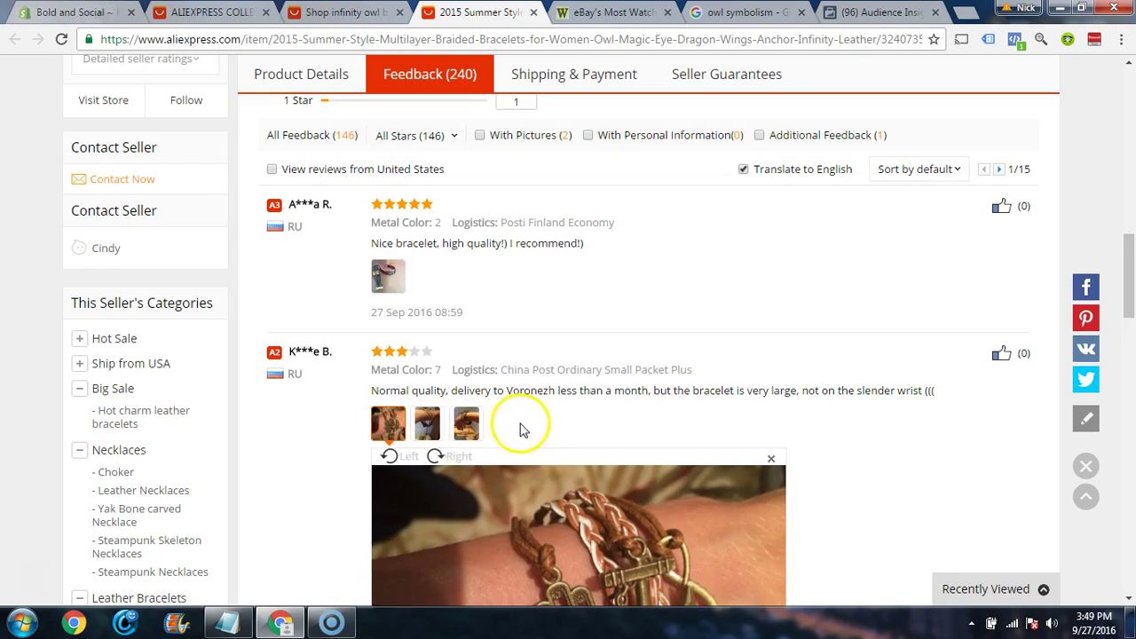
scroll(523, 429, down, 1)
Step: Limit the feedback to reviews from the United States and read through them
scroll(522, 426, up, 1)
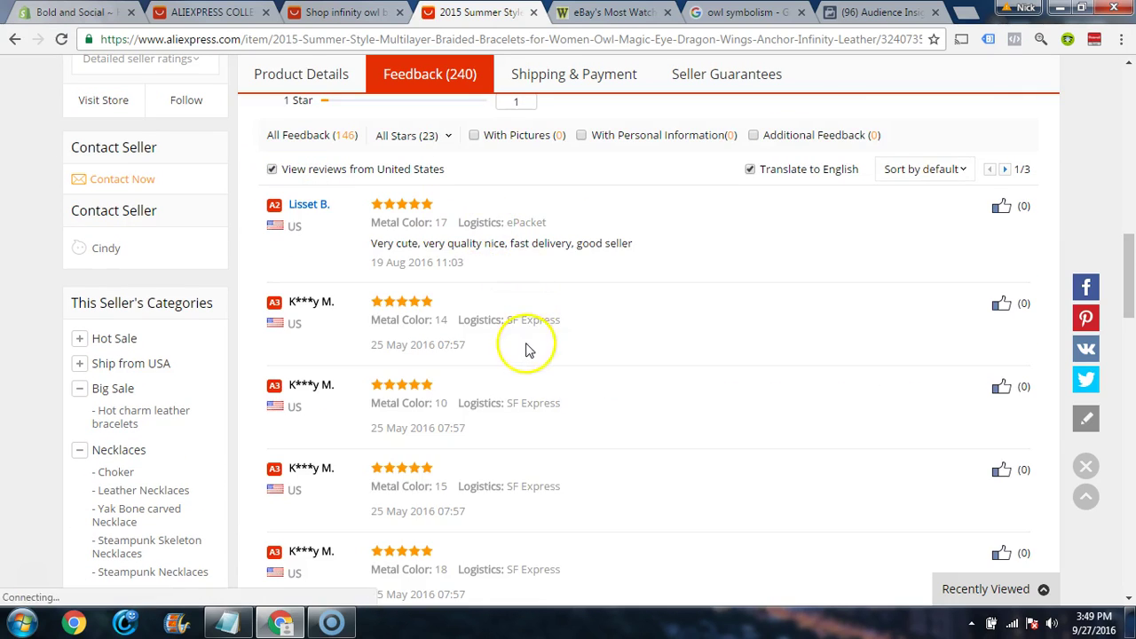
scroll(527, 347, down, 4)
scroll(548, 353, down, 4)
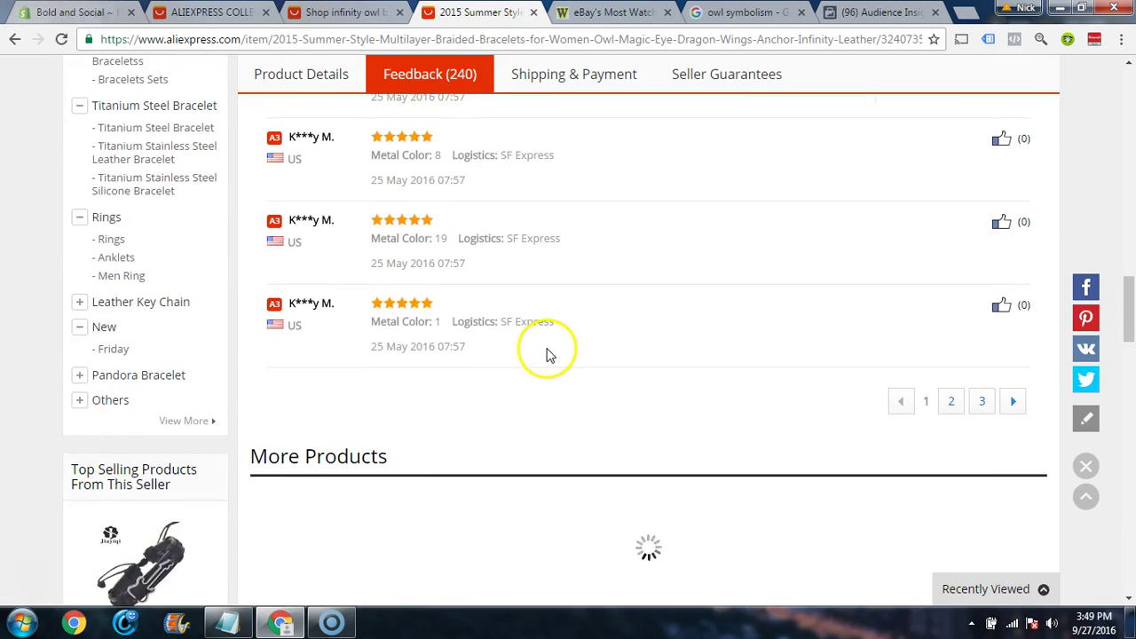
scroll(542, 353, up, 8)
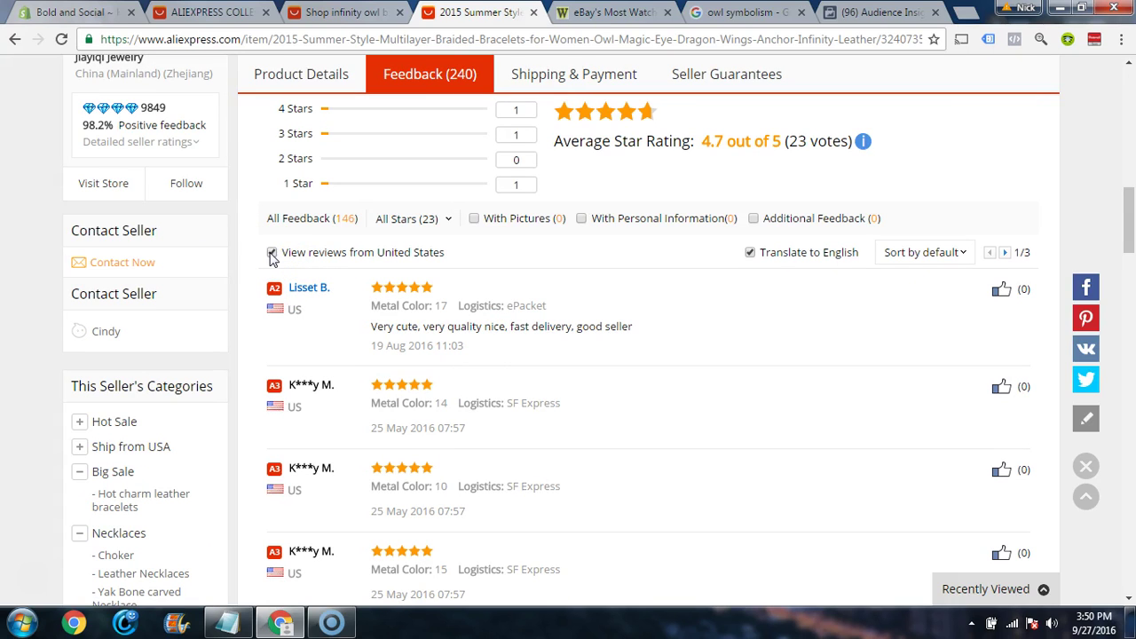
Step: Show reviews from all countries again and read through the buyers' comments on quality and delivery
scroll(443, 320, down, 7)
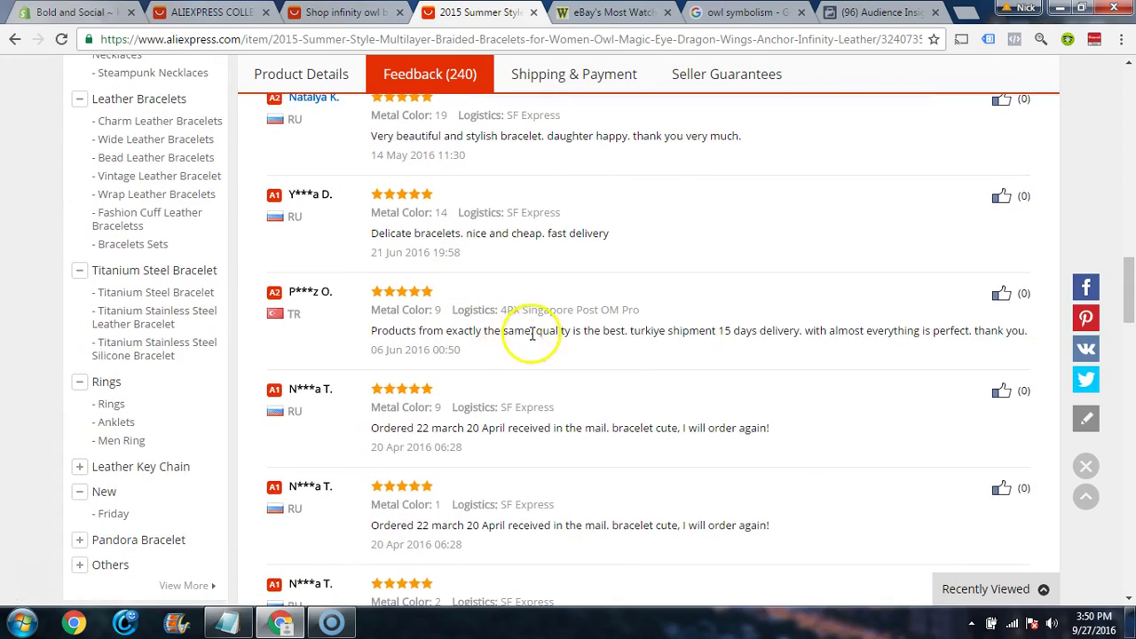
scroll(532, 333, down, 5)
scroll(512, 349, up, 3)
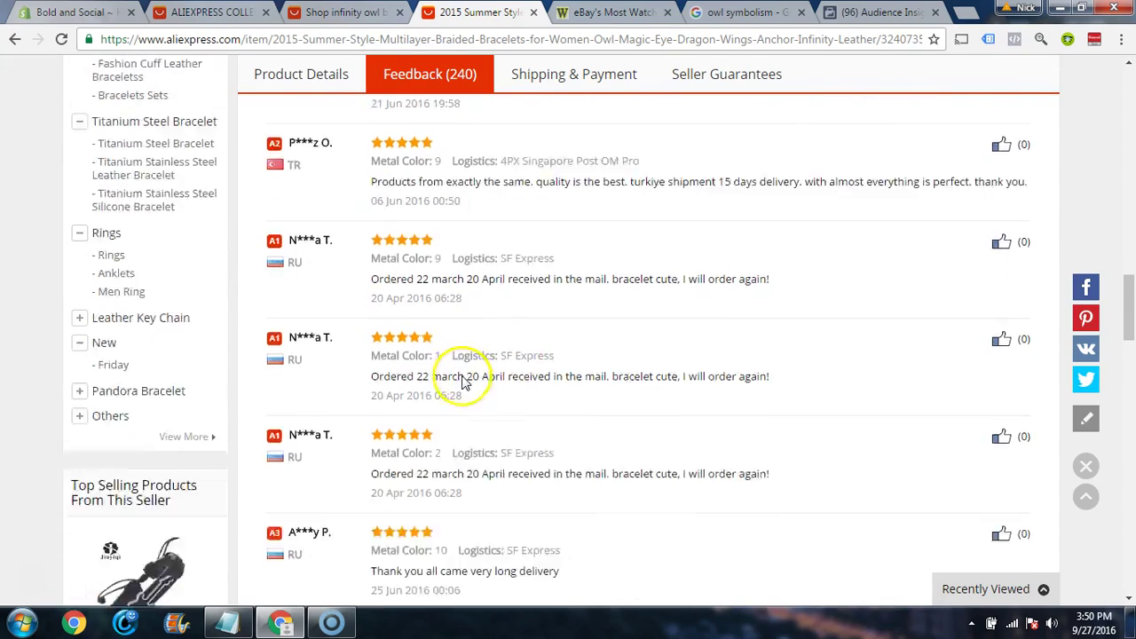
scroll(461, 380, up, 6)
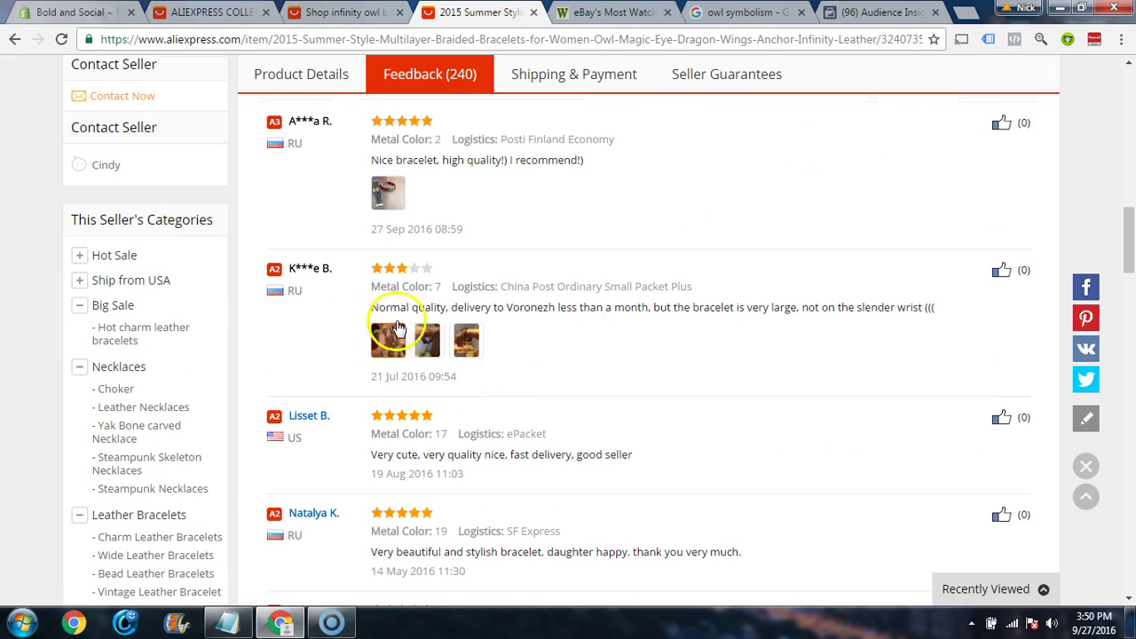
scroll(533, 293, up, 4)
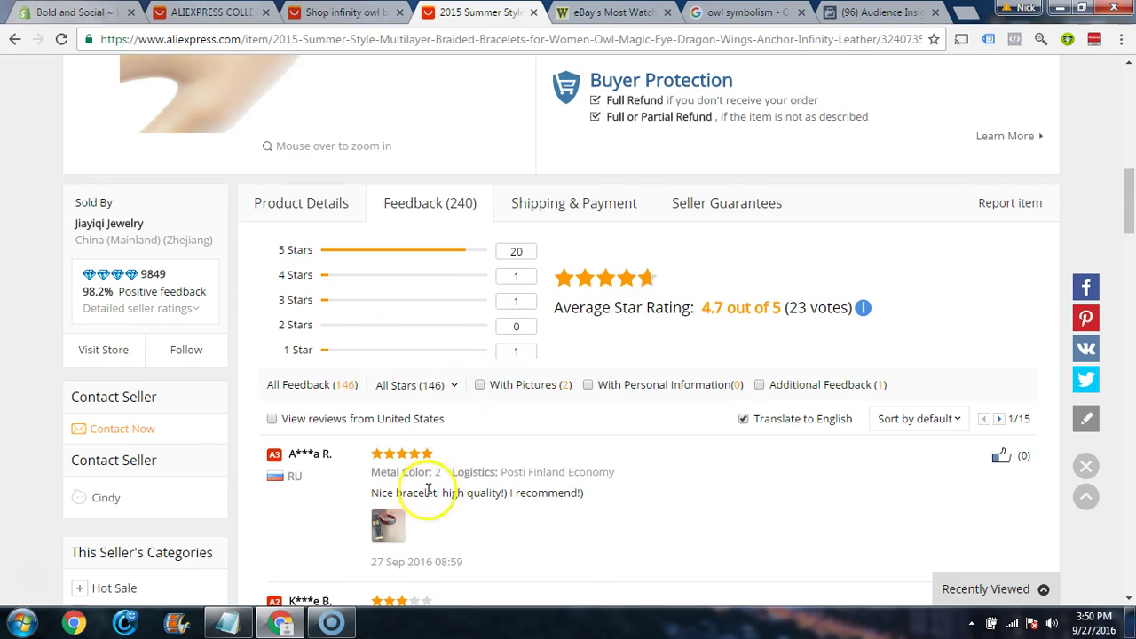
scroll(443, 507, down, 2)
Step: Return to the metal color options and bring up the photo of the black variant with silver owls and an anchor
scroll(534, 494, up, 4)
scroll(550, 426, up, 4)
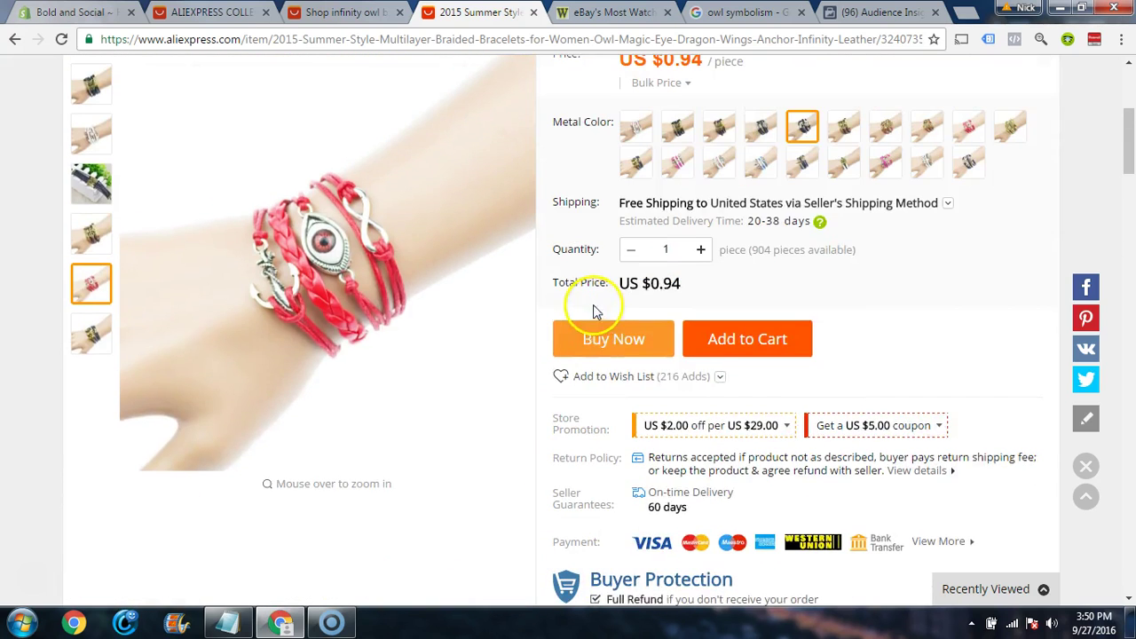
scroll(829, 426, up, 2)
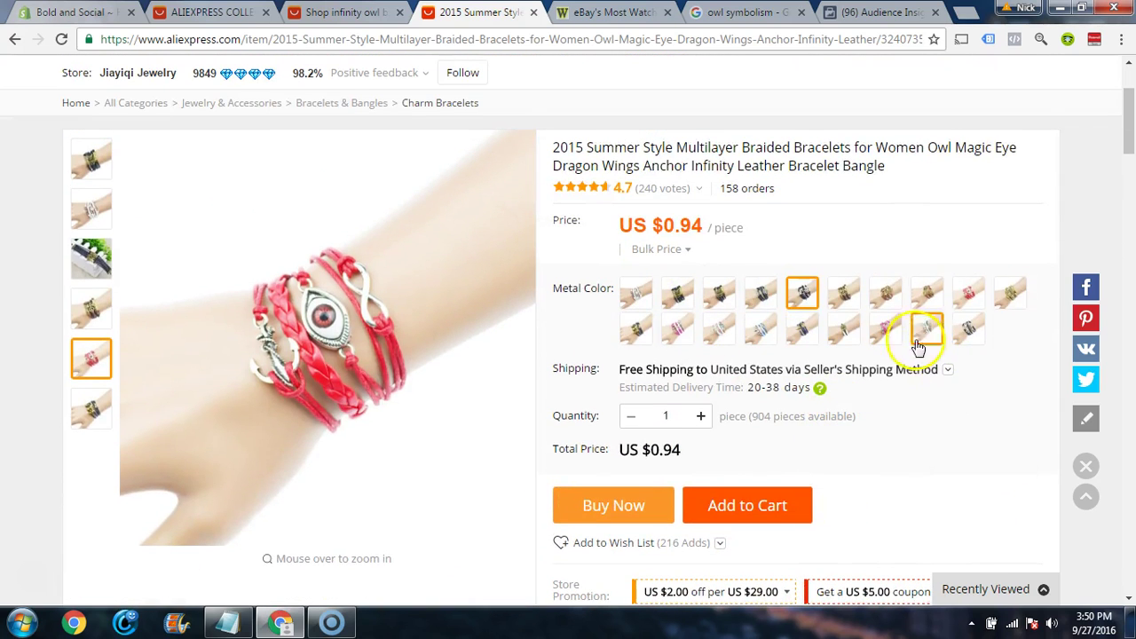
click(798, 302)
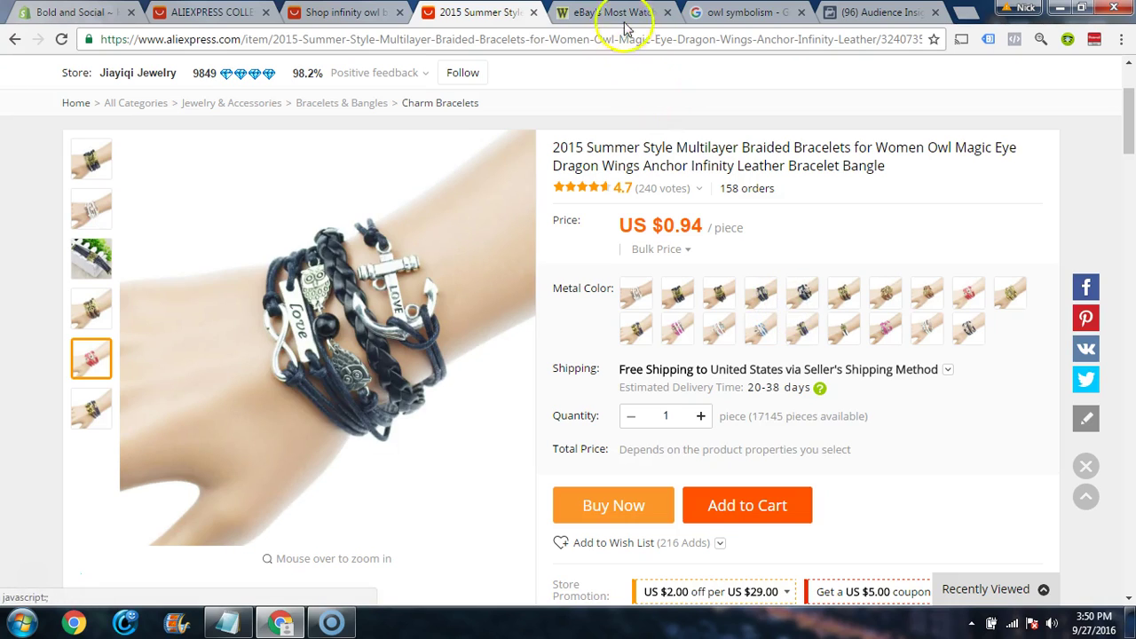
Step: Copy the full web address of the 2015 Summer Style bracelet listing
drag(916, 51, 944, 38)
click(861, 39)
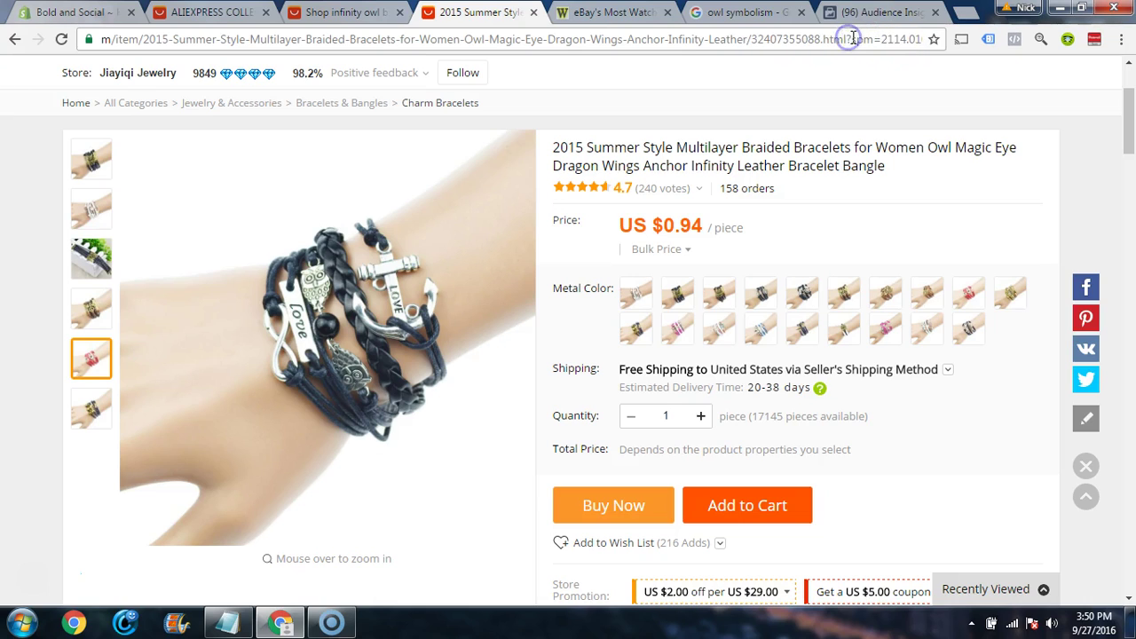
key(ctrl+a)
key(ctrl+c)
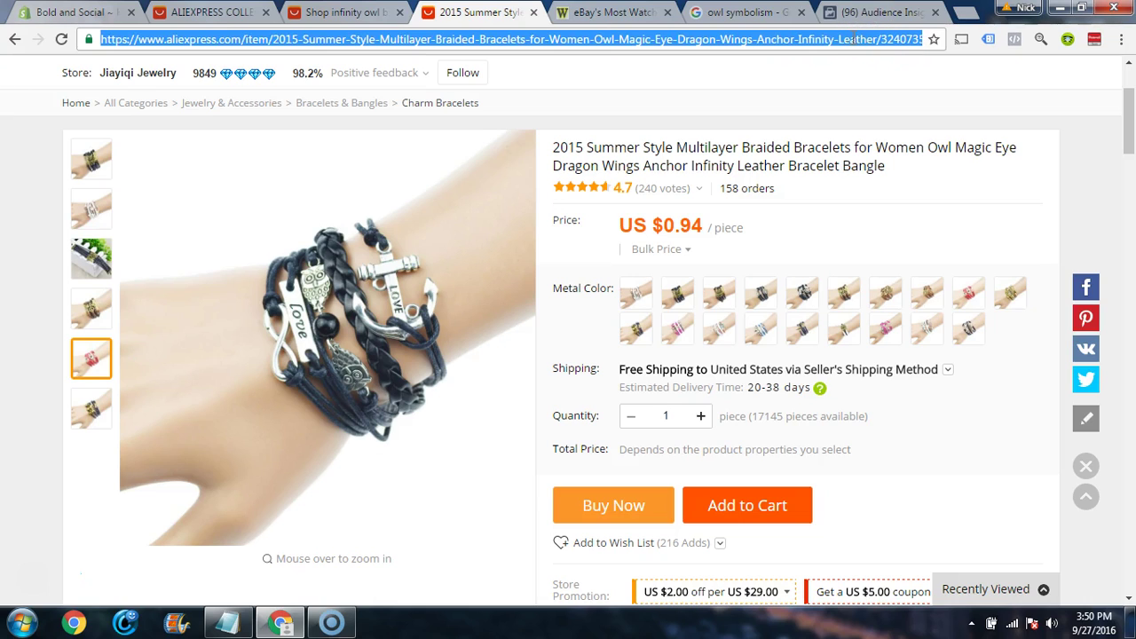
Step: Switch to Notepad and replace the "Owl Infinity Bracelet" line under We Love Owls with the copied bracelet listing link
click(227, 622)
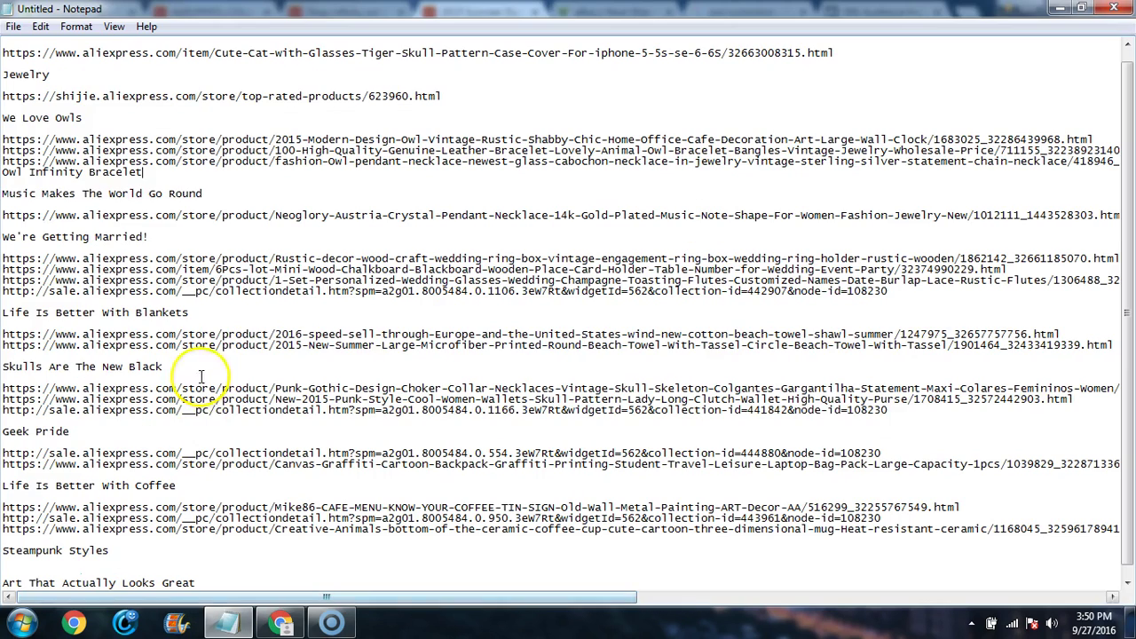
click(149, 172)
key(shift+Home)
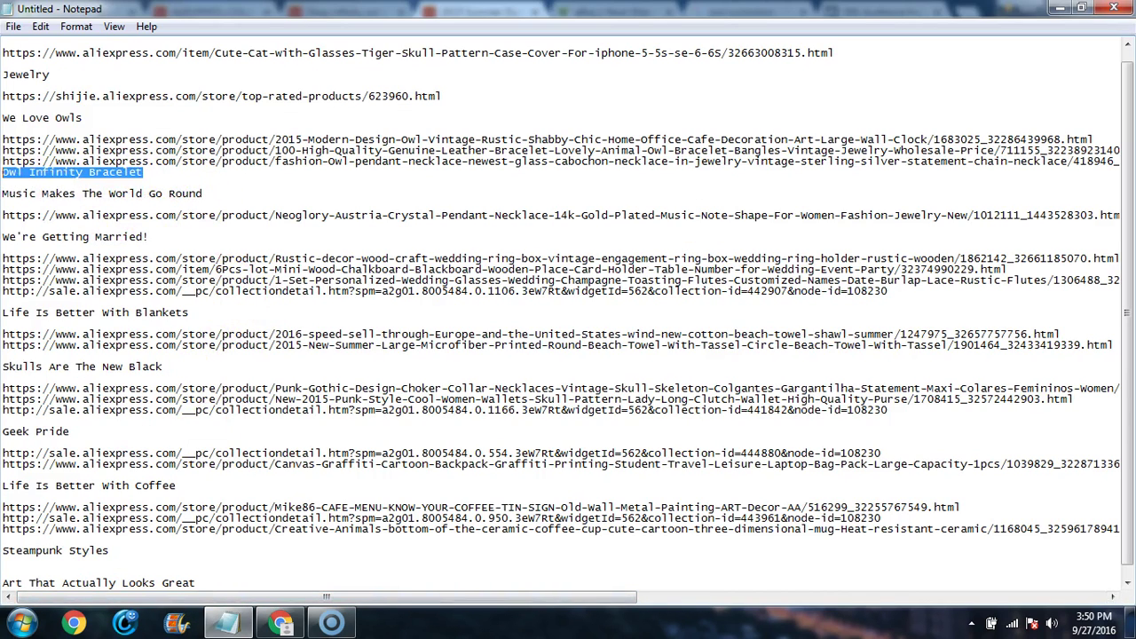
key(ctrl+v)
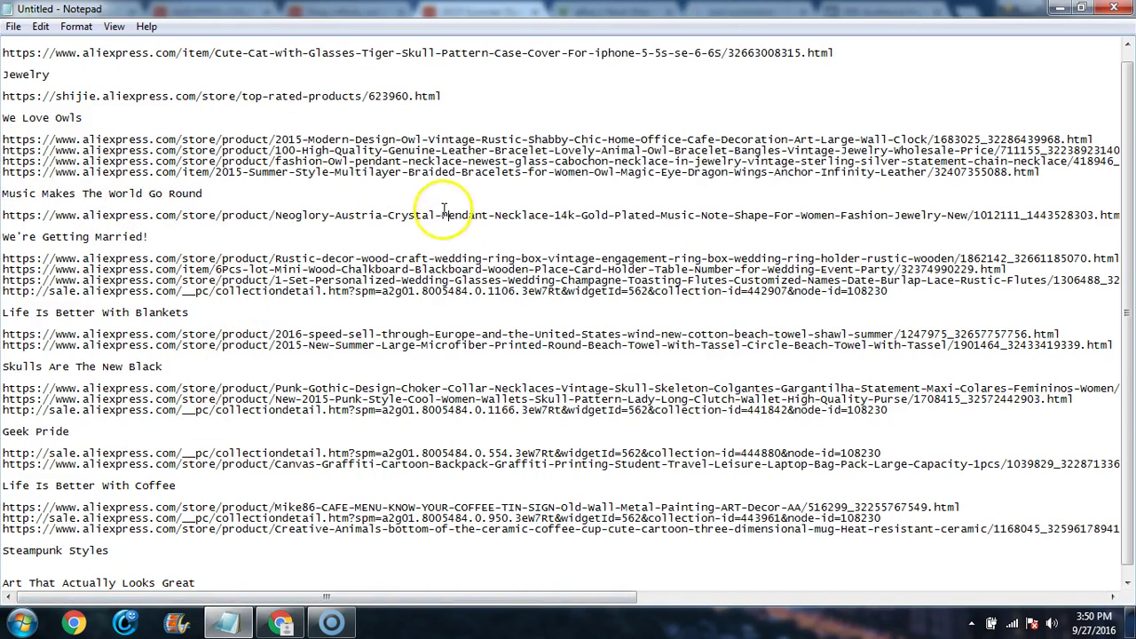
click(1061, 8)
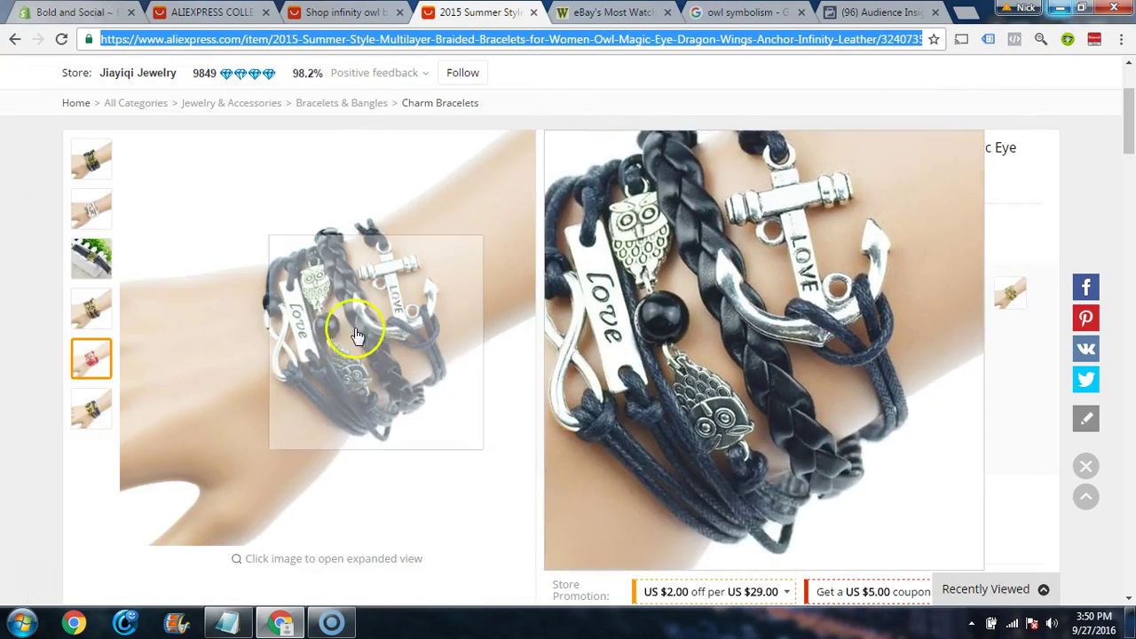
Step: Look over the most watched owl items on the WatchCount results page in the browser
click(600, 12)
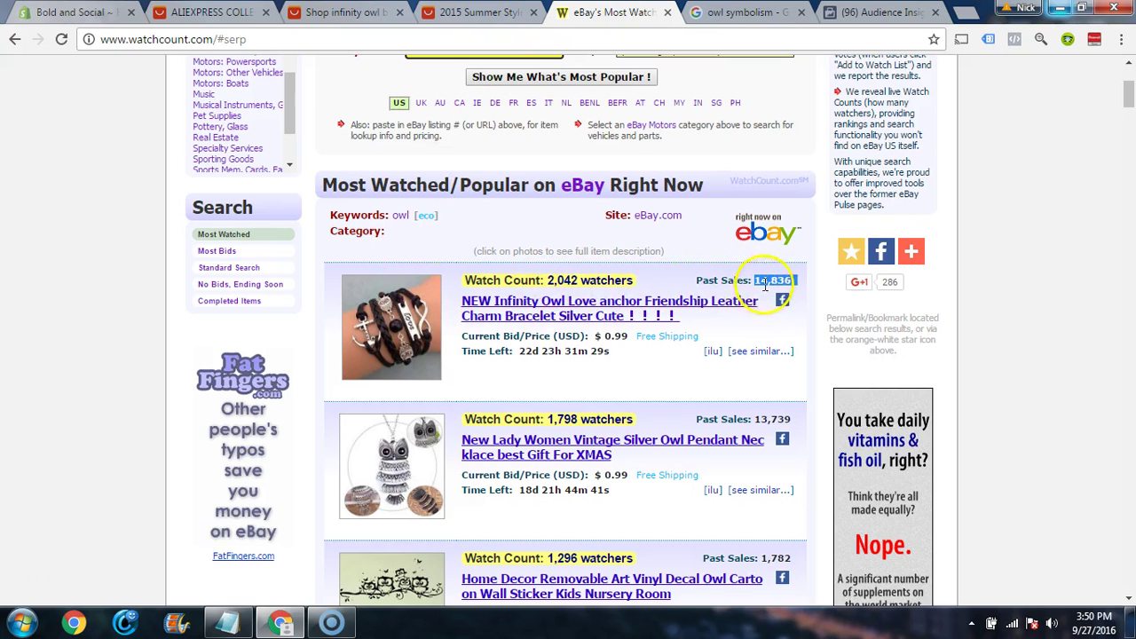
scroll(600, 396, down, 3)
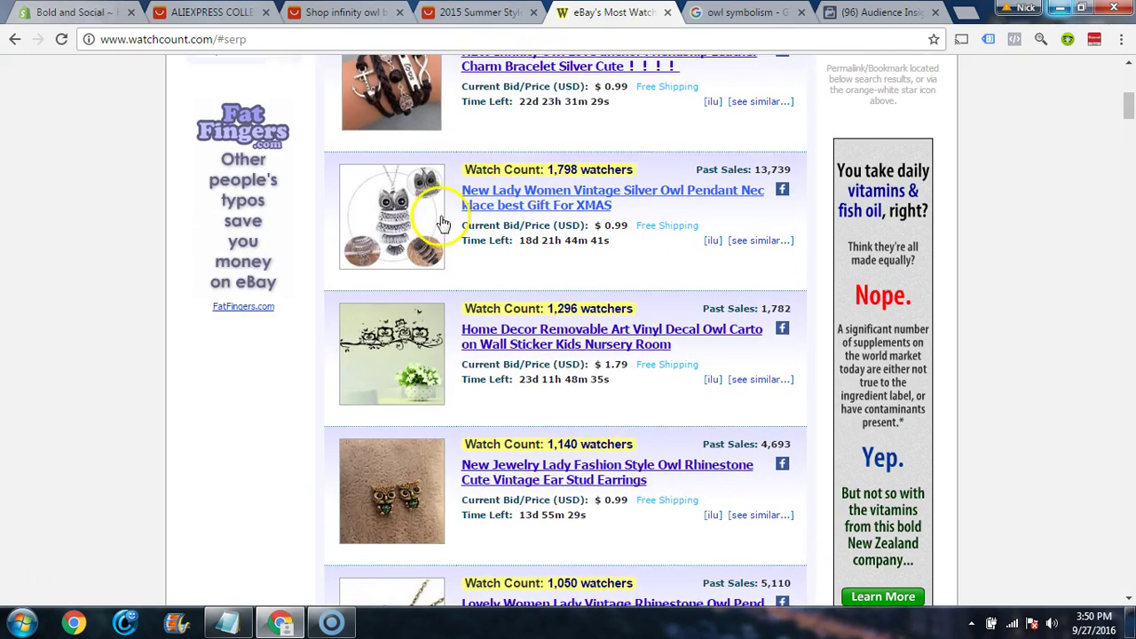
scroll(634, 431, down, 2)
scroll(634, 404, up, 8)
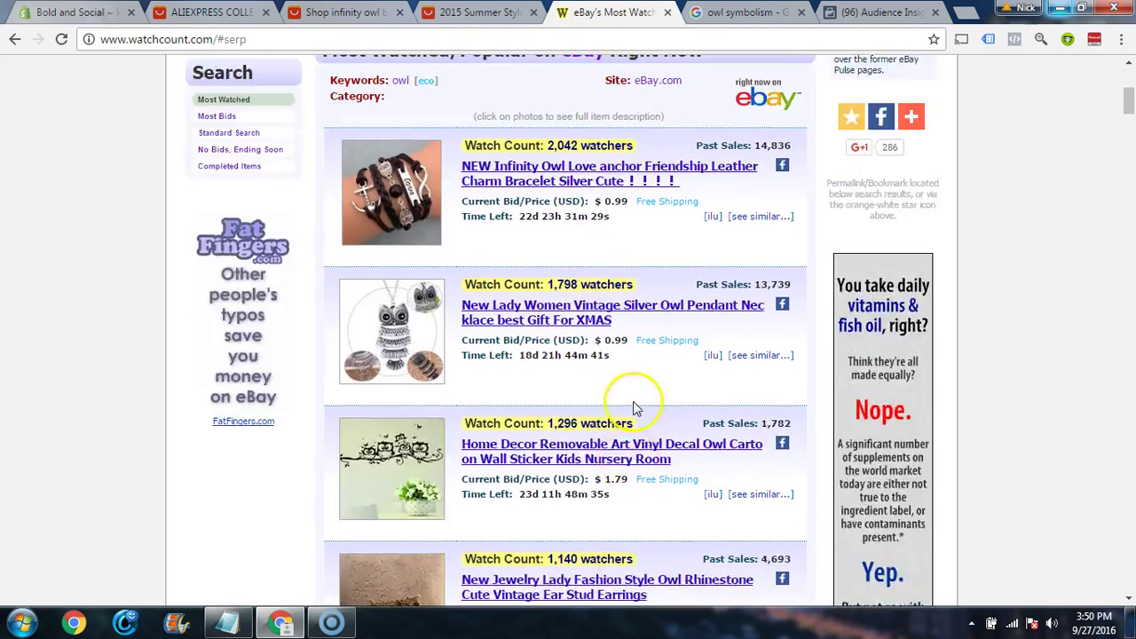
Step: Close the owl symbolism search page and return to the AliExpress results for infinity owl bracelet
click(742, 12)
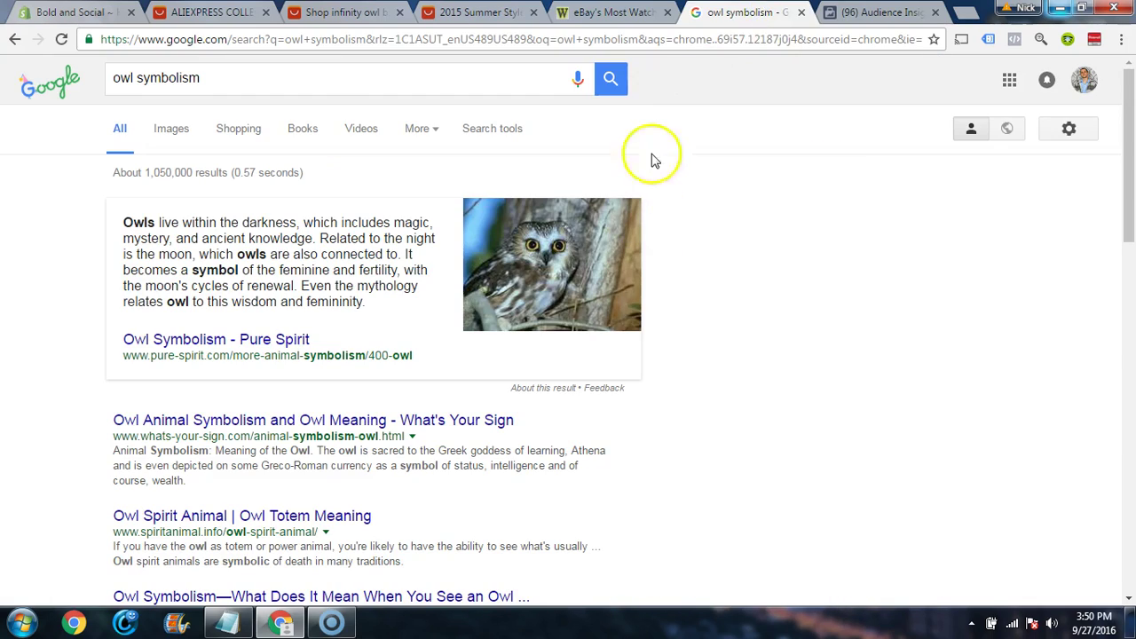
click(801, 12)
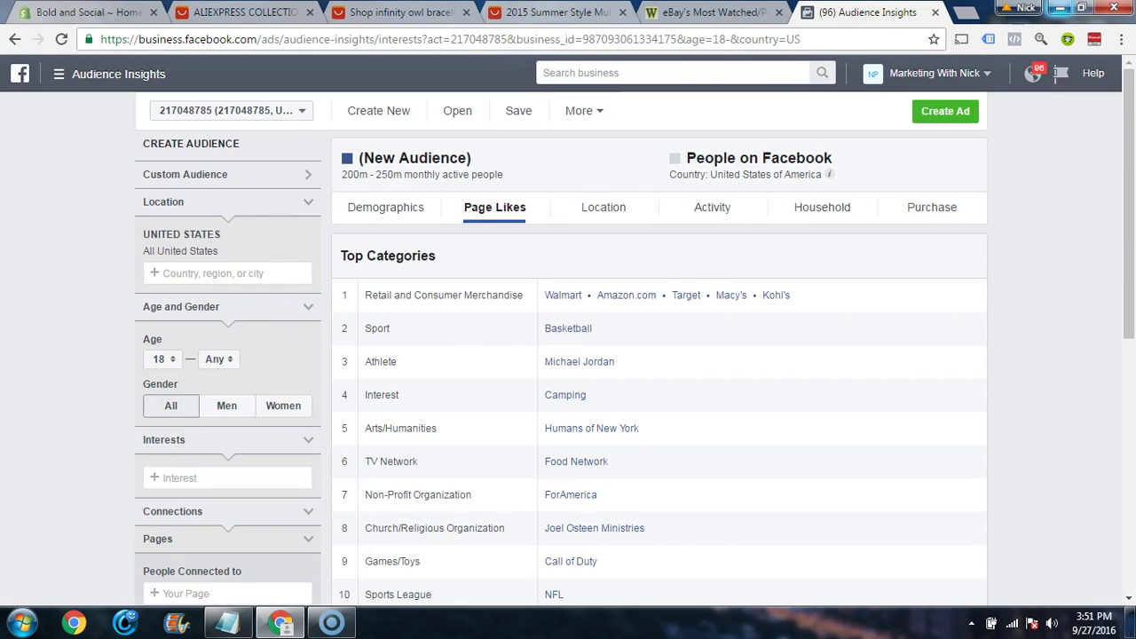
click(558, 13)
click(382, 14)
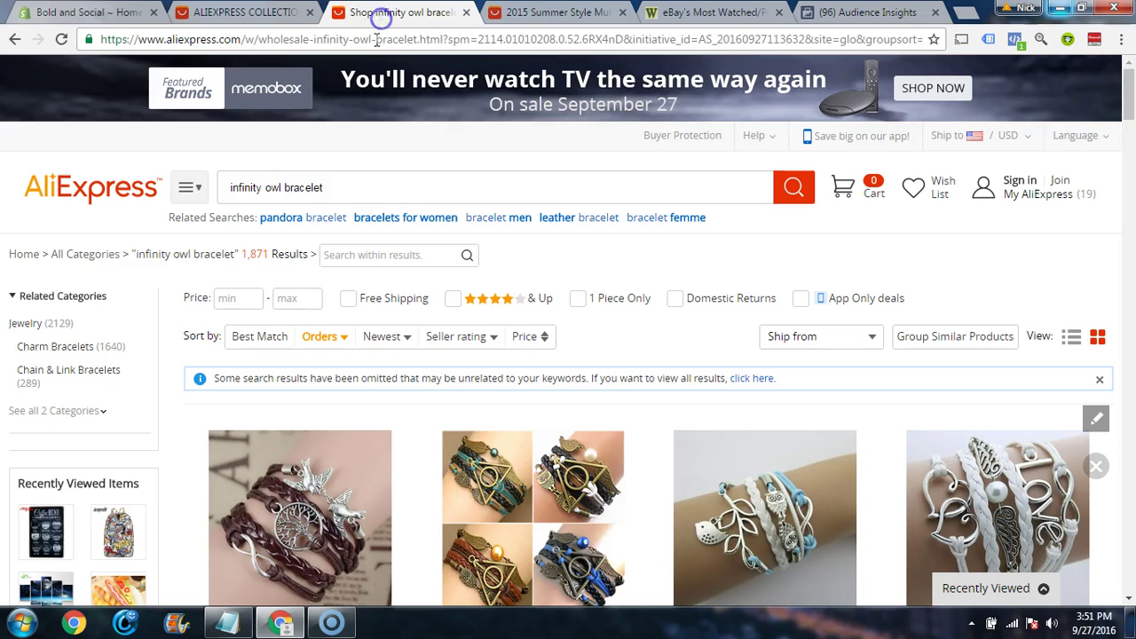
Step: Copy the fashion owl pendant necklace link from the We Love Owls section of the Notepad list
click(228, 622)
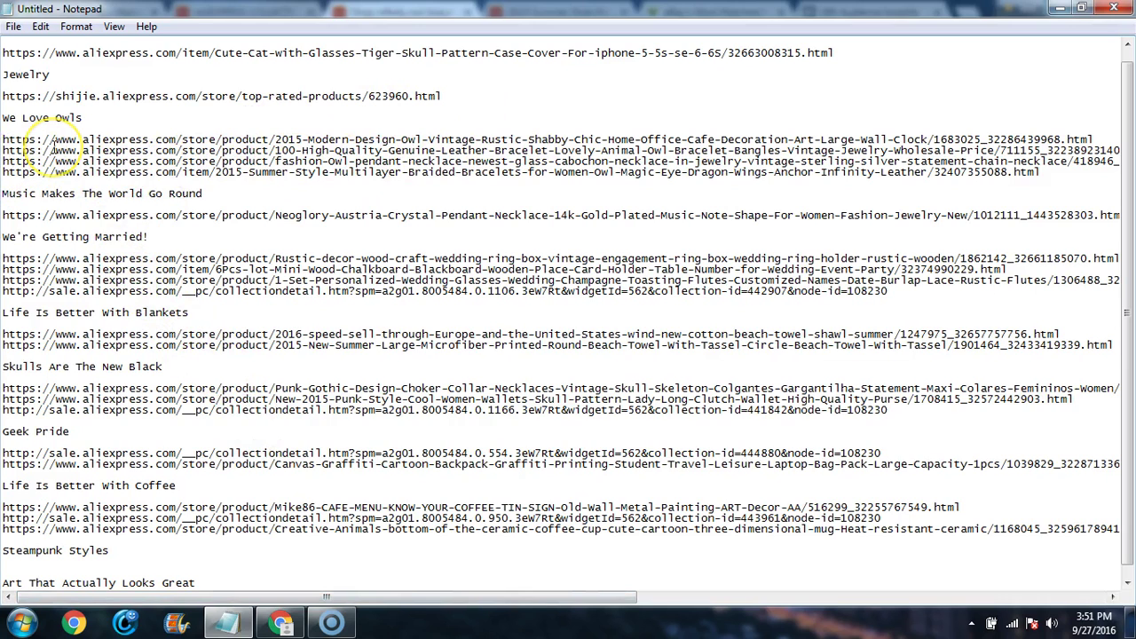
key(shift+End)
key(ctrl+c)
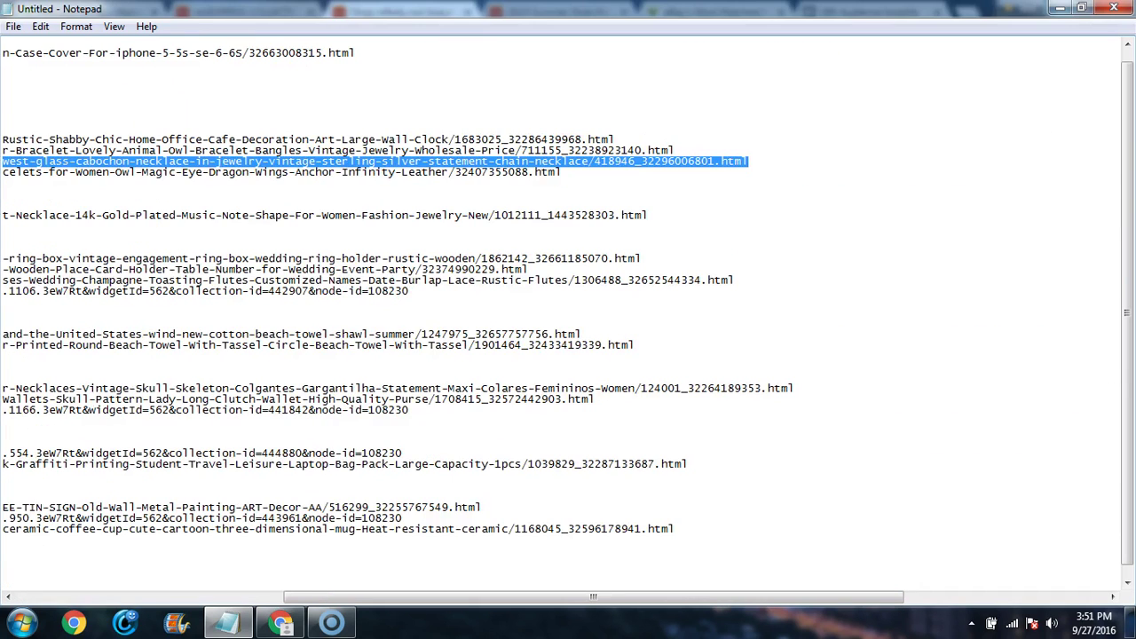
drag(533, 589, 266, 597)
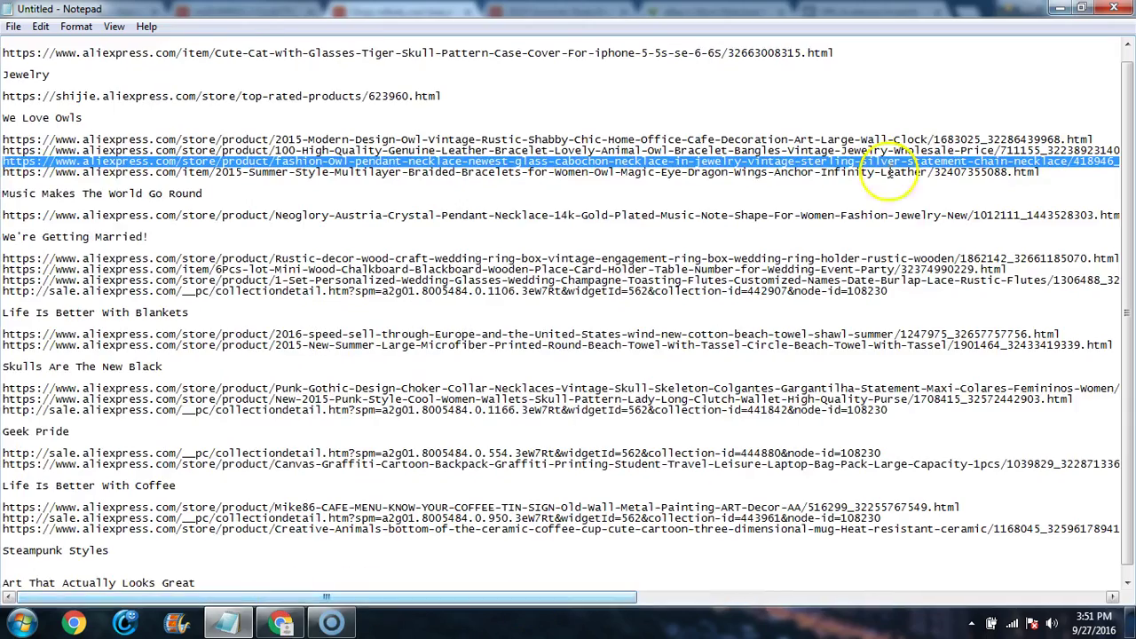
click(1059, 13)
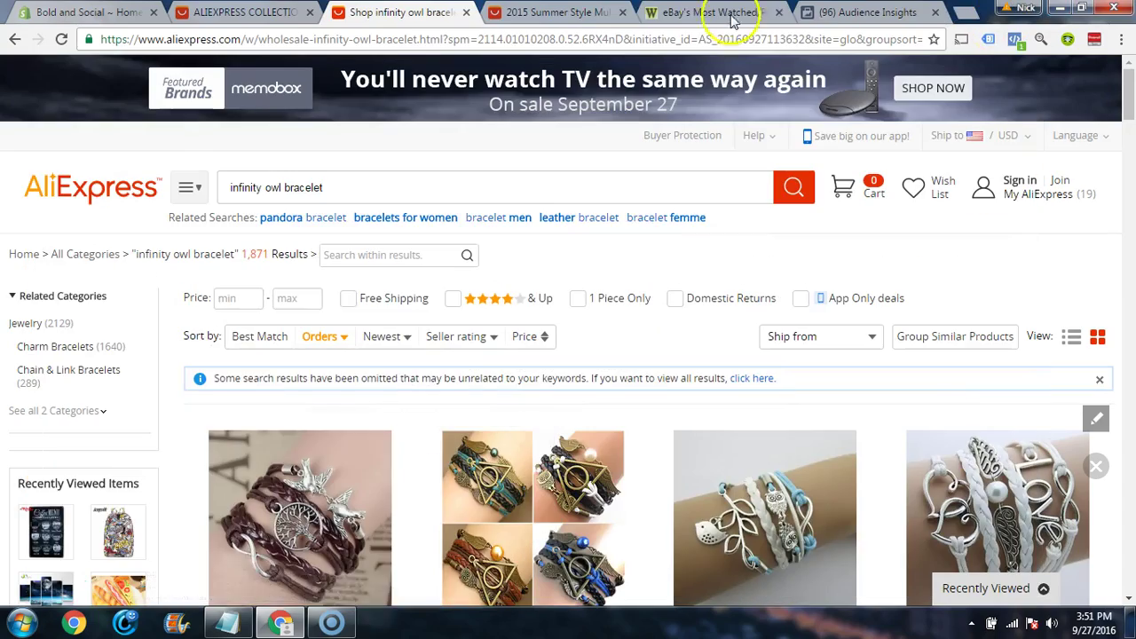
Step: Load the copied owl pendant necklace link in the browser in place of the 2015 Summer Style bracelet listing
click(262, 12)
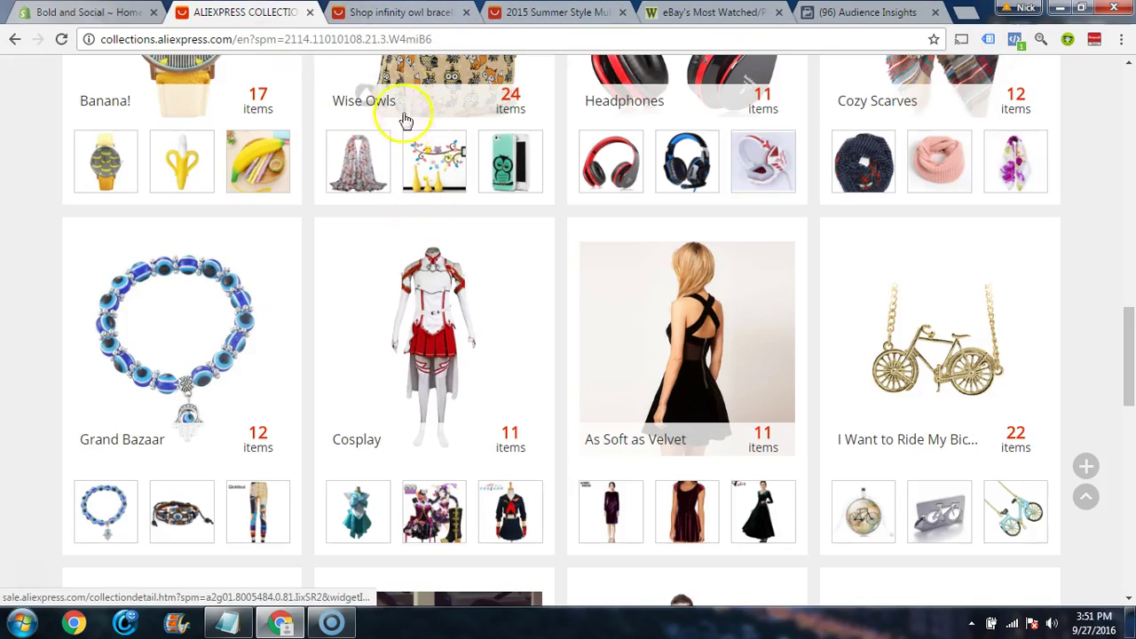
scroll(415, 181, up, 2)
click(533, 13)
click(491, 39)
key(ctrl+v)
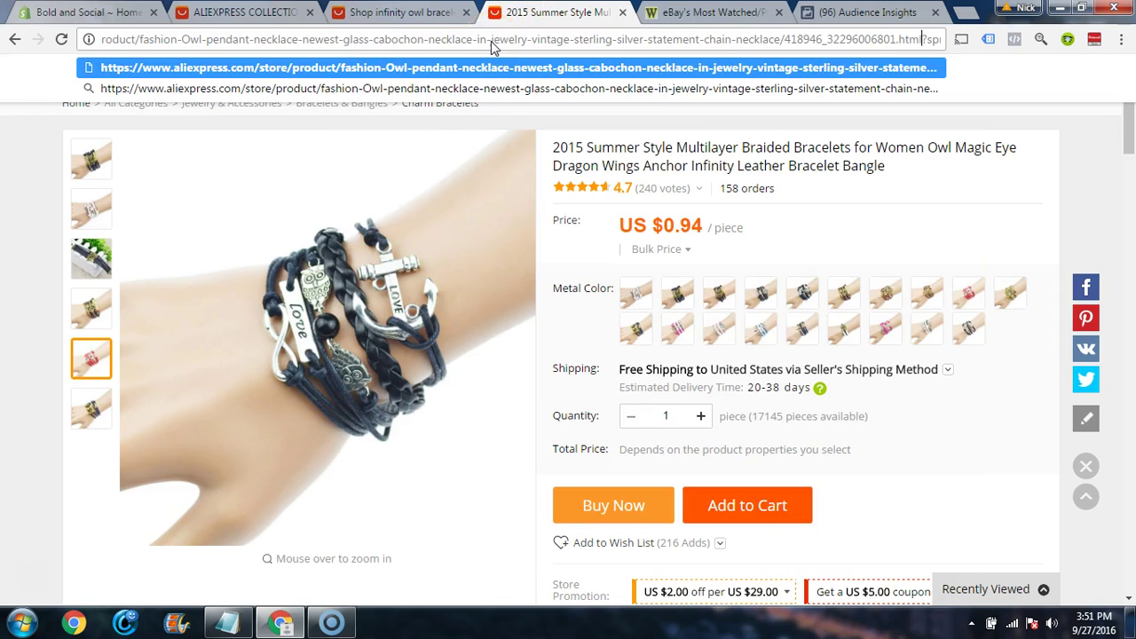
key(Return)
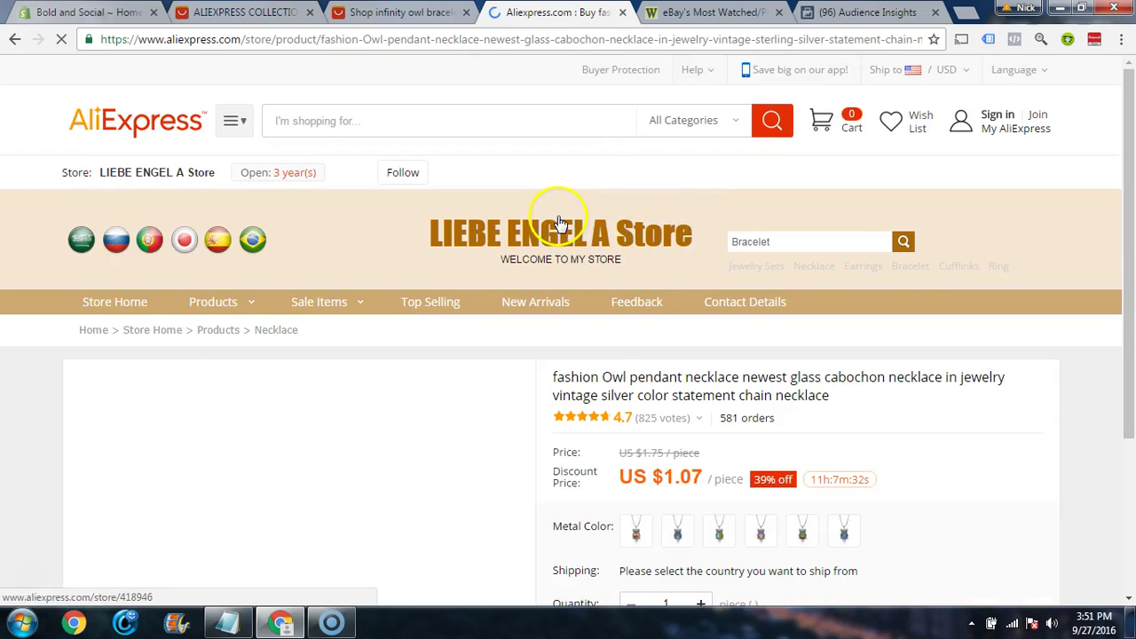
Step: Preview several metal color variants of the owl pendant necklace, ending on the last one
scroll(559, 223, down, 3)
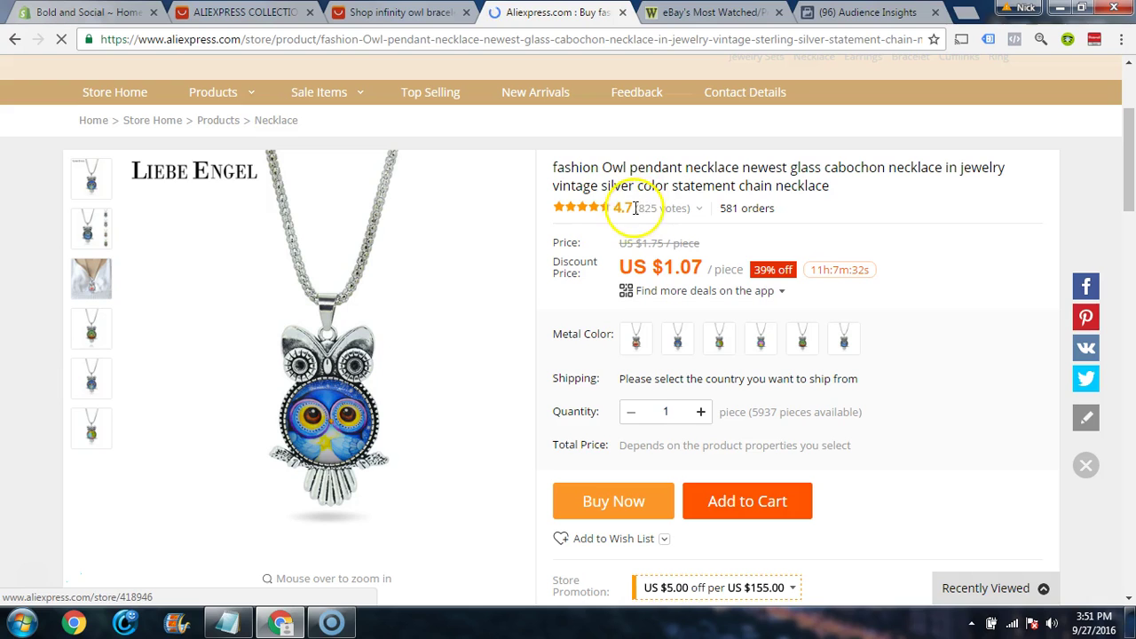
scroll(644, 340, down, 1)
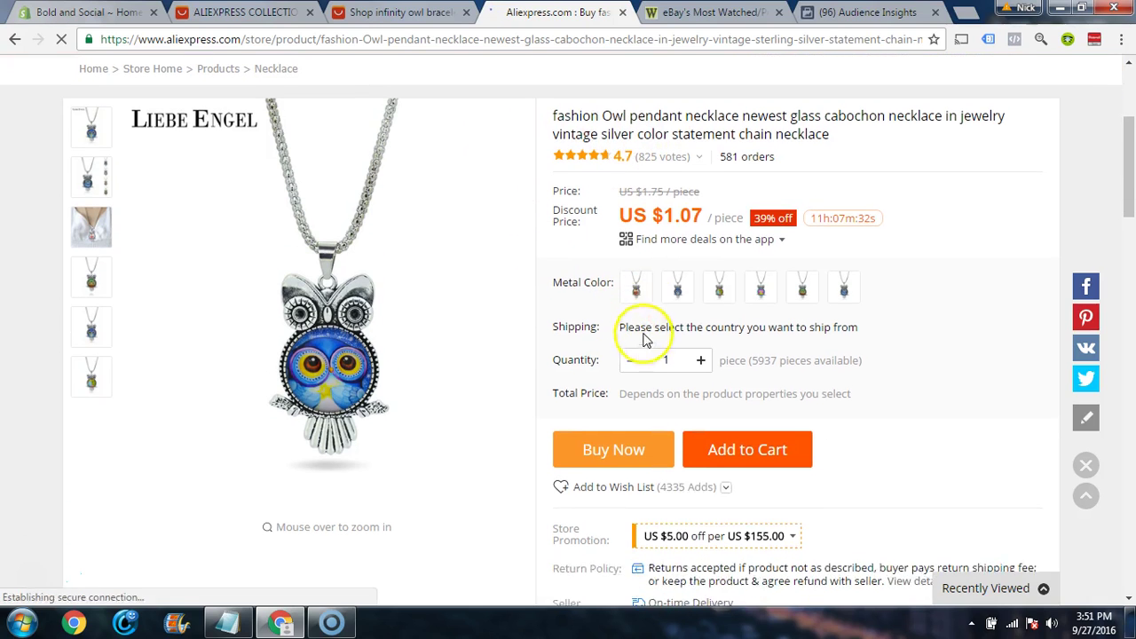
click(635, 298)
click(677, 299)
click(713, 303)
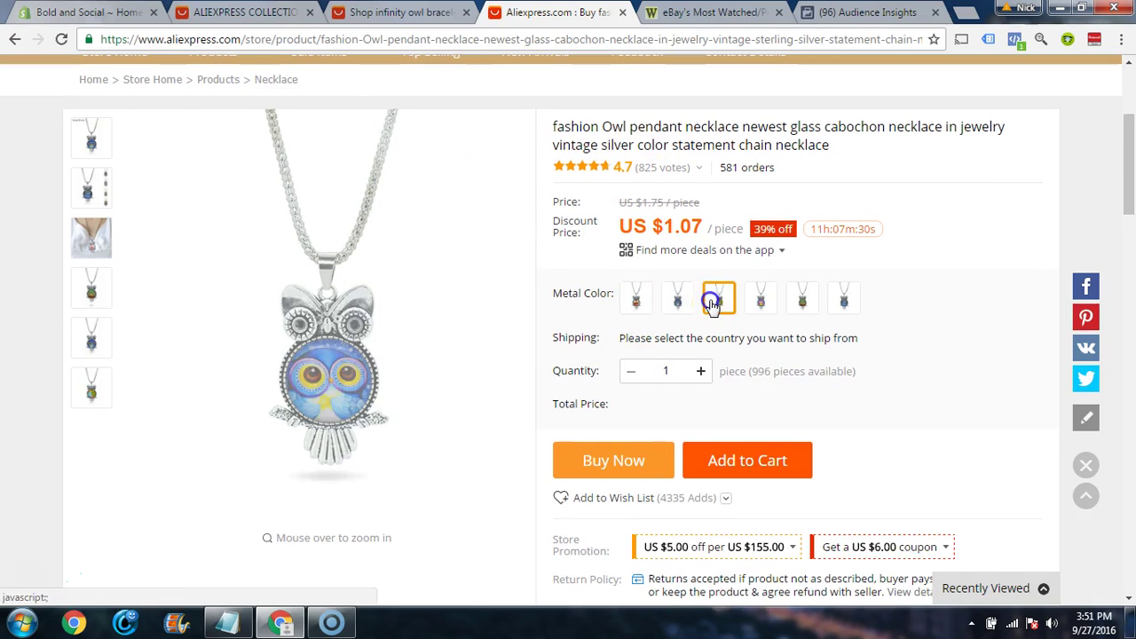
click(803, 306)
click(843, 302)
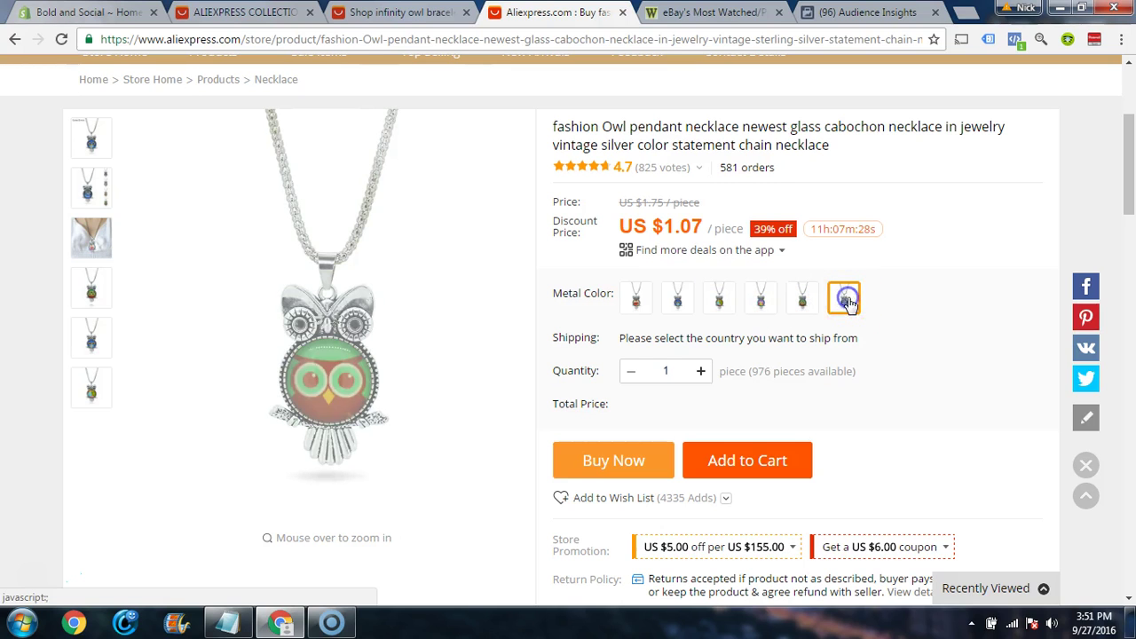
Step: Check the necklace's shipping methods, costs and delivery times to the United States, including ePacket
scroll(518, 382, down, 5)
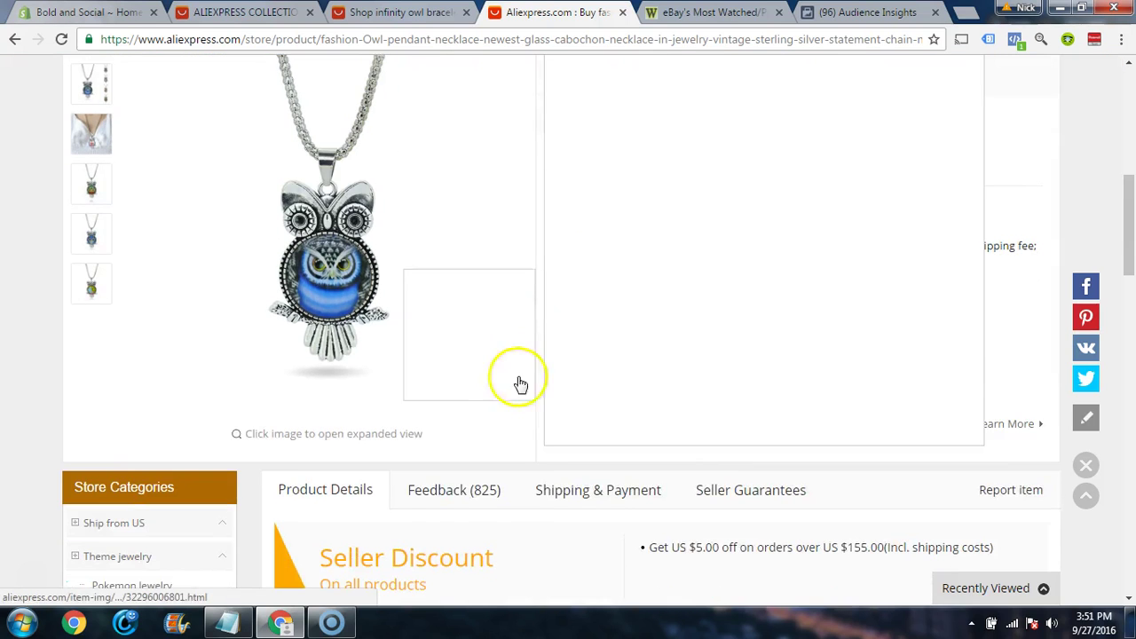
click(600, 163)
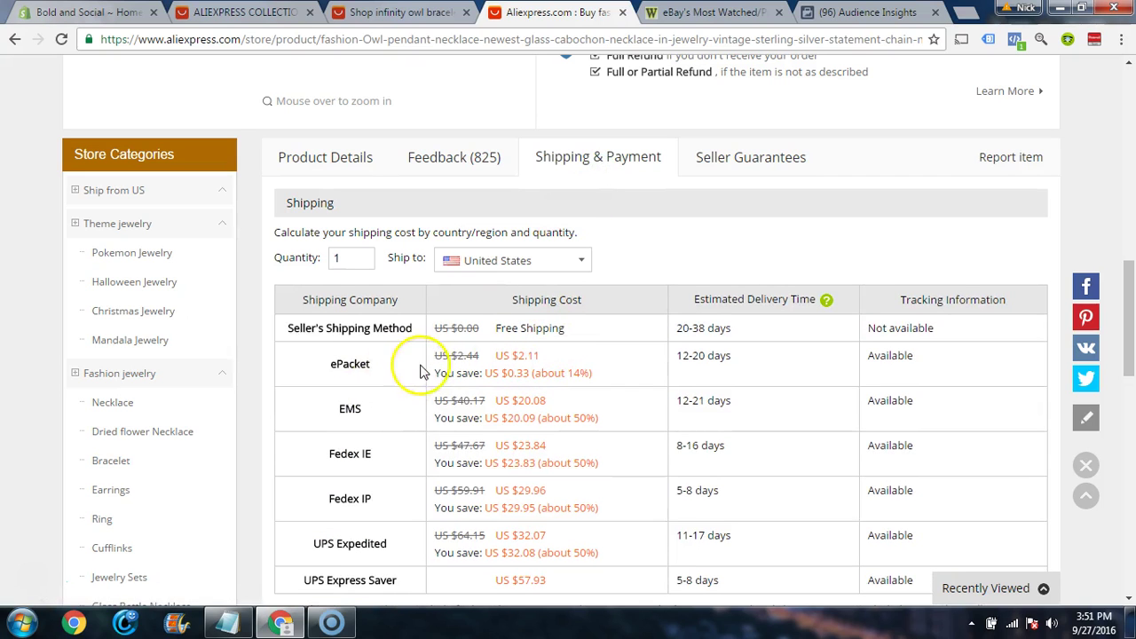
scroll(634, 367, up, 3)
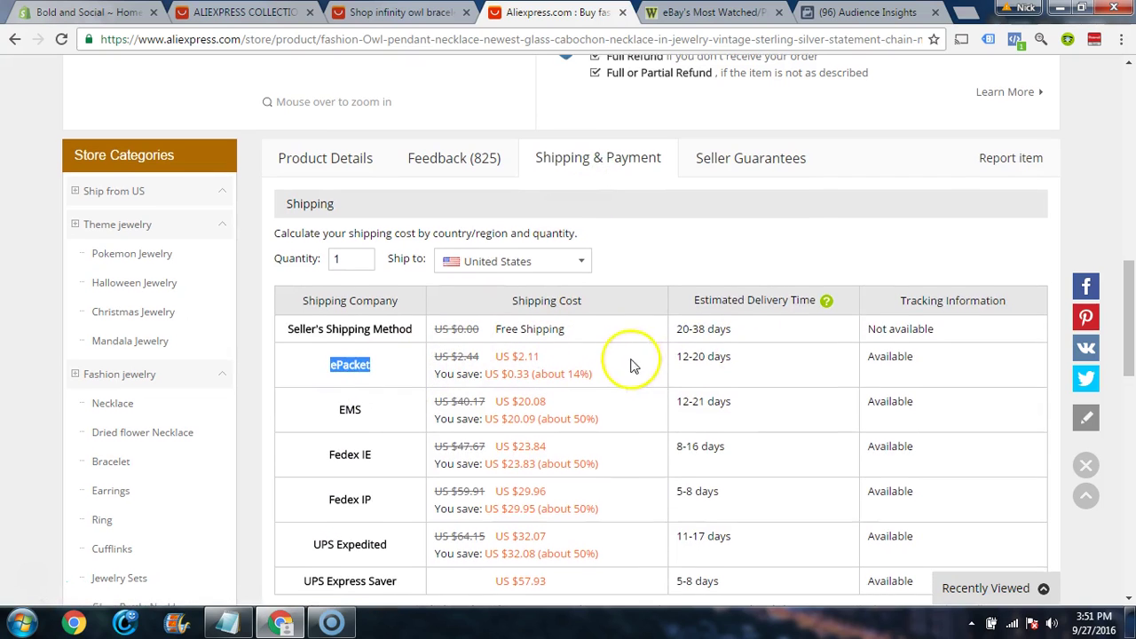
Step: Bring up the necklace's buyer feedback and read through the first reviews
click(446, 414)
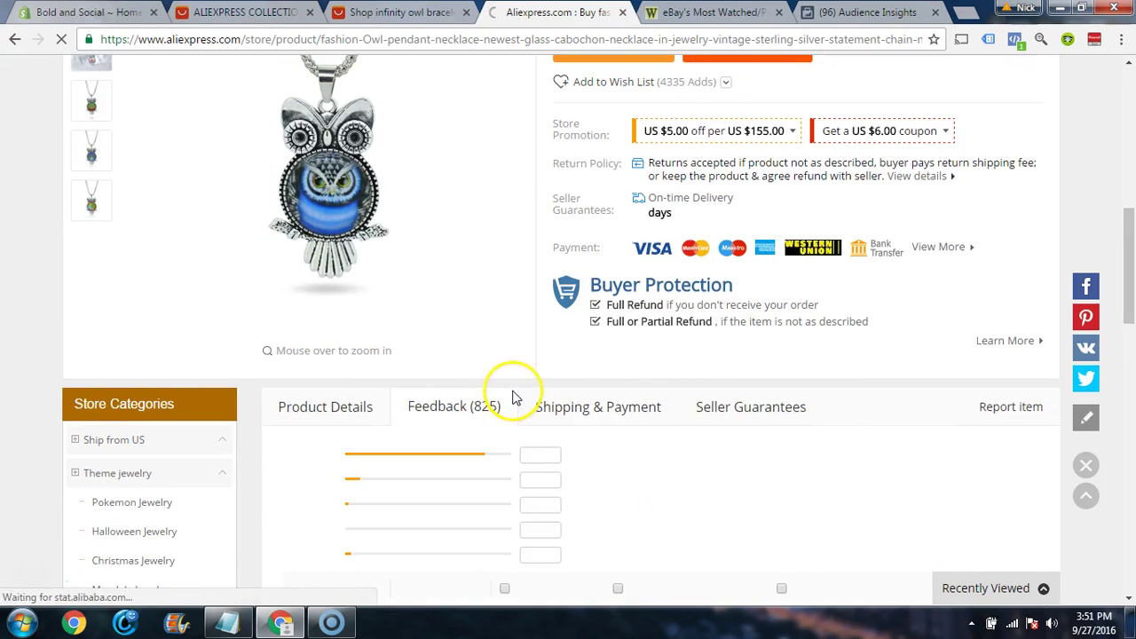
scroll(533, 395, down, 3)
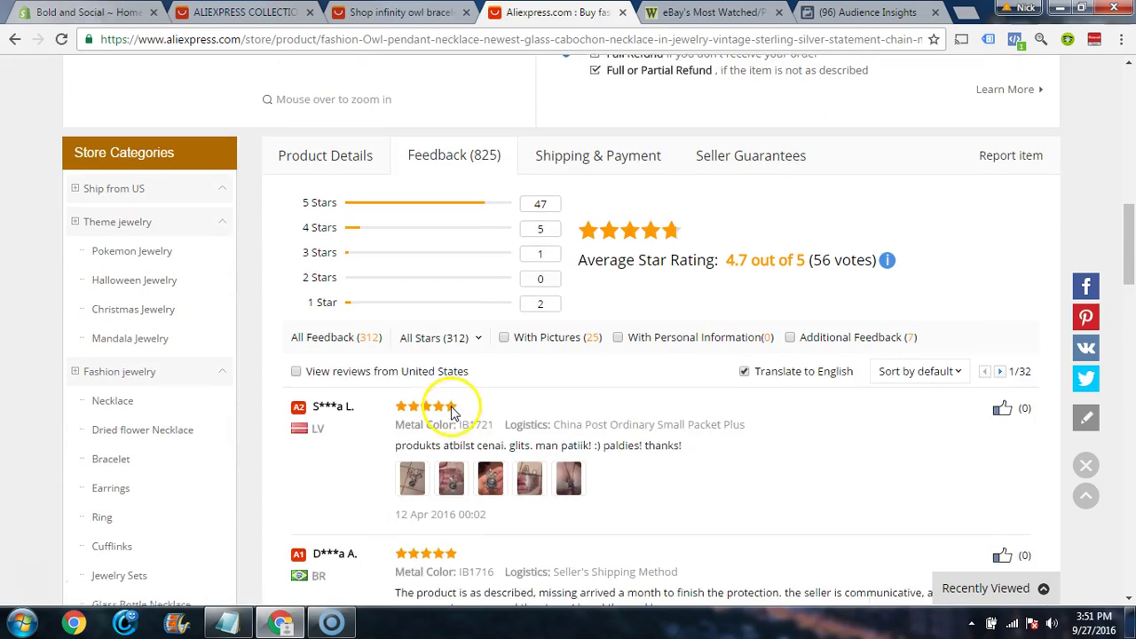
scroll(479, 373, down, 3)
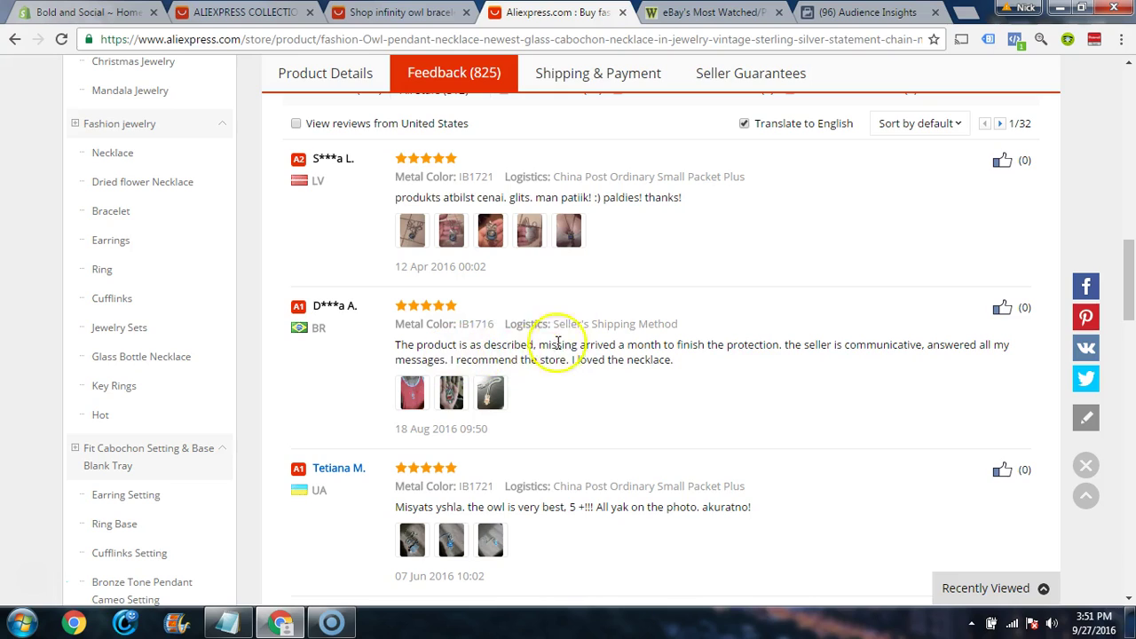
Step: Inspect the necklace's star rating breakdown and the LIEBE ENGEL A Store's detailed seller ratings
scroll(533, 328, up, 10)
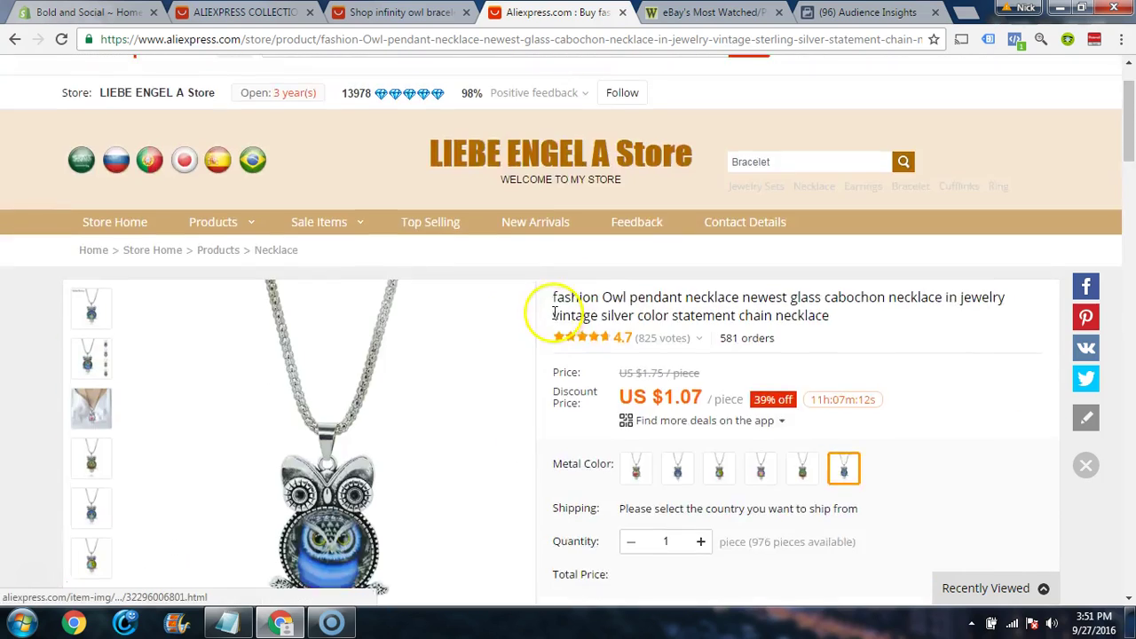
scroll(568, 324, up, 1)
scroll(590, 339, down, 1)
mouse_move(626, 337)
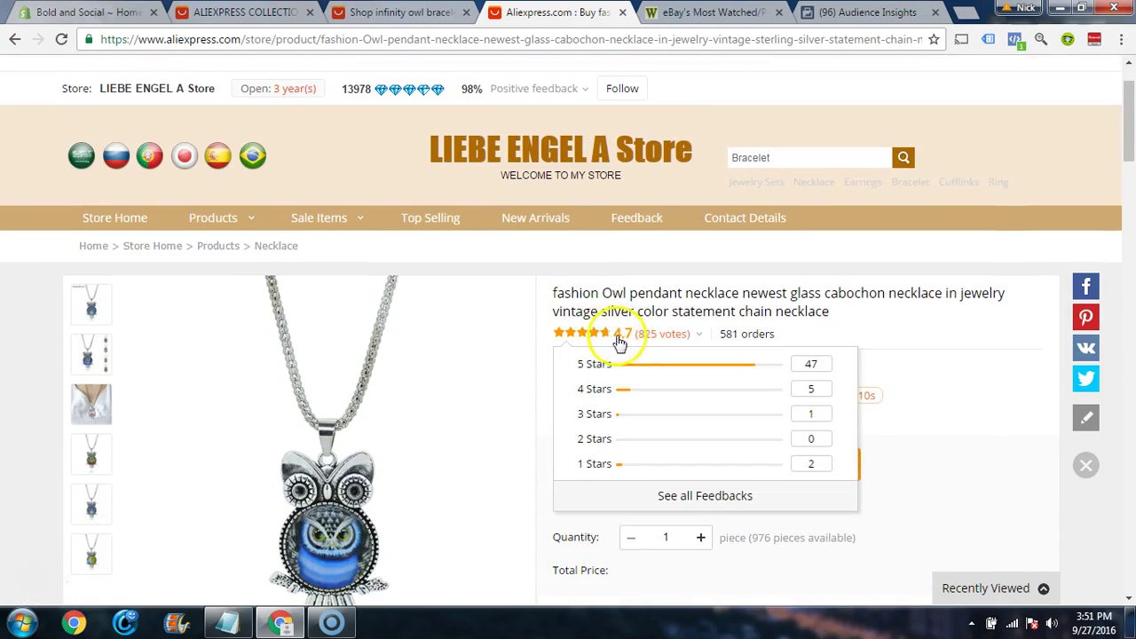
mouse_move(399, 91)
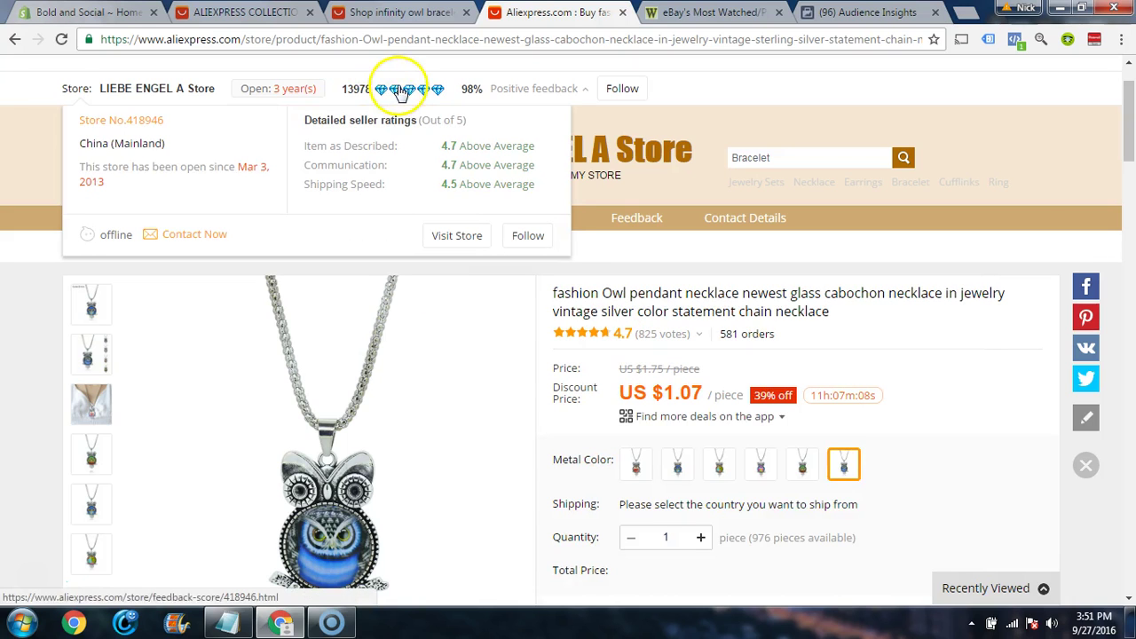
Step: Enlarge the third buyer photo in the first feedback review and examine the blue owl pendant it shows
scroll(568, 299, down, 5)
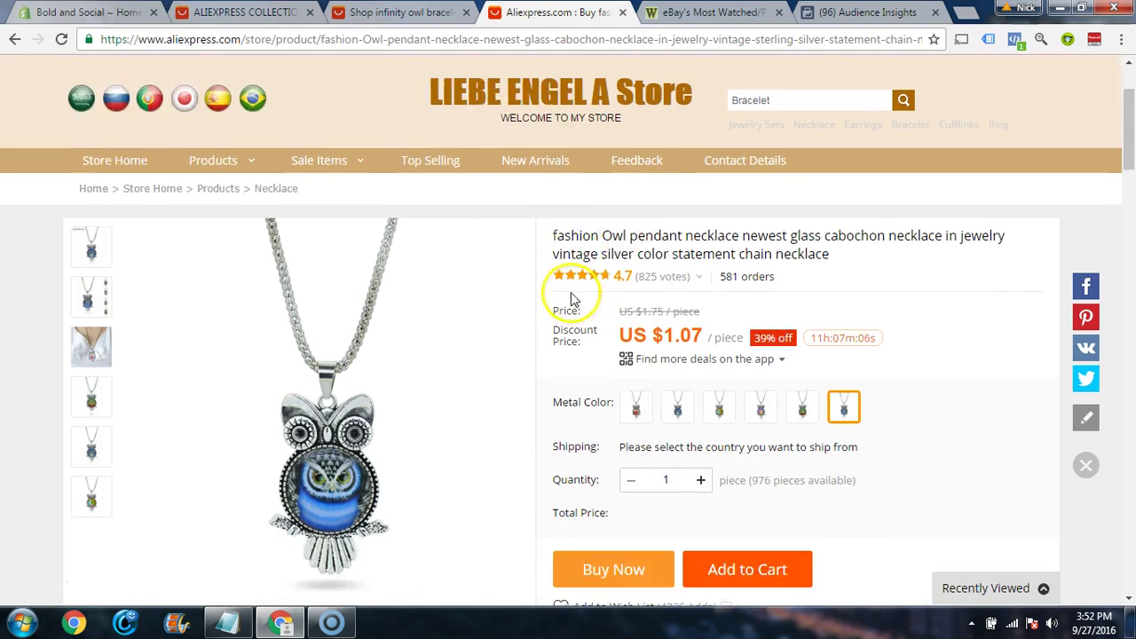
scroll(561, 287, down, 3)
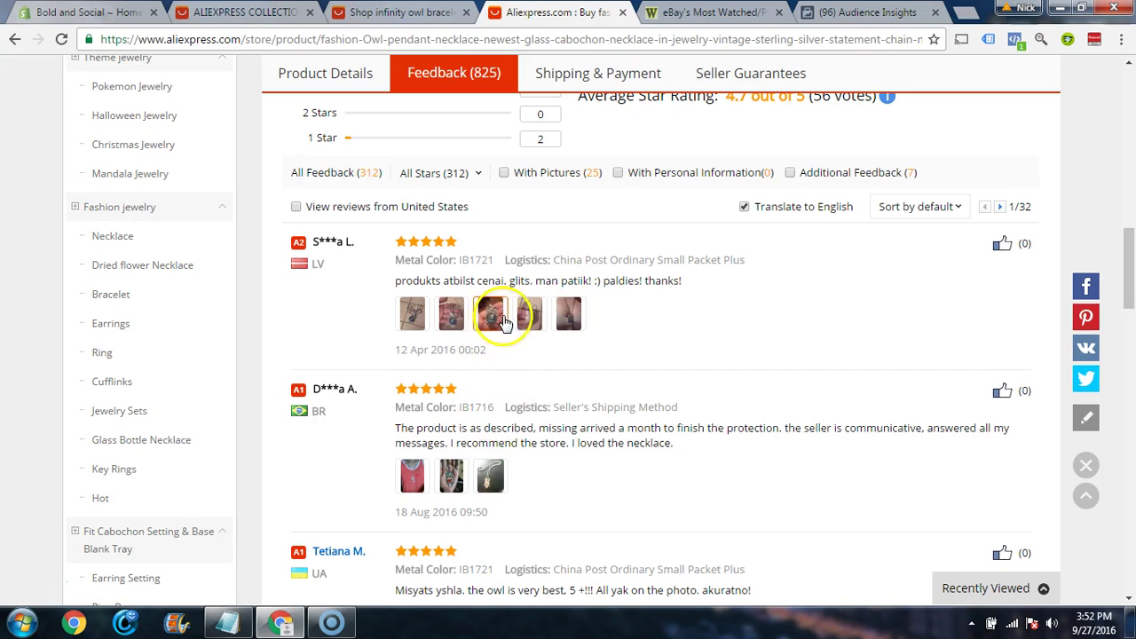
click(495, 315)
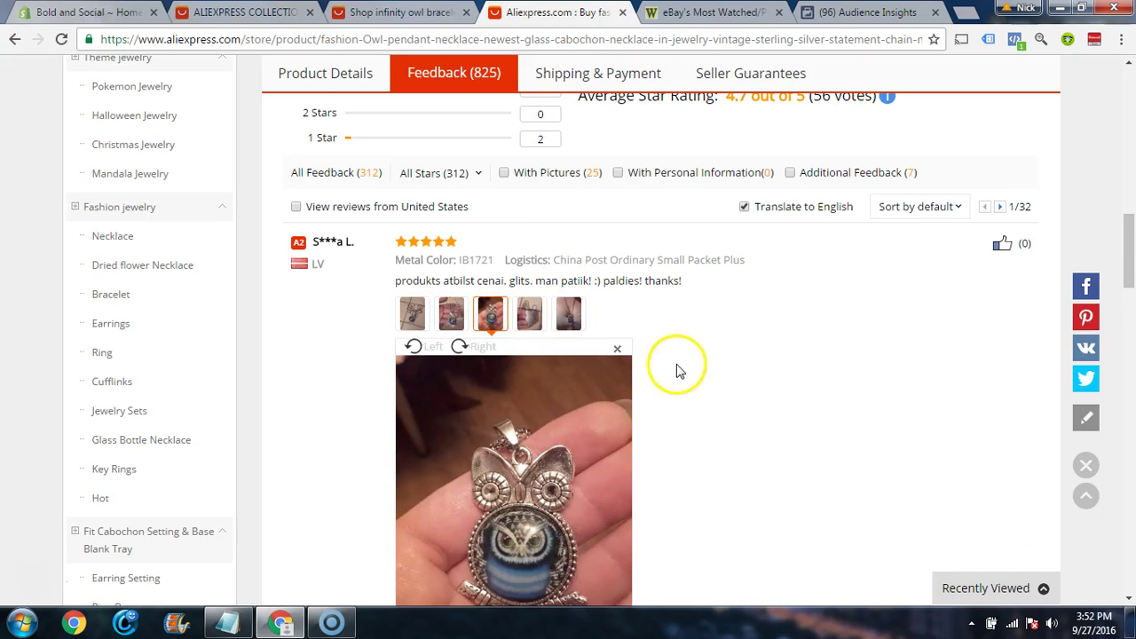
scroll(677, 371, down, 3)
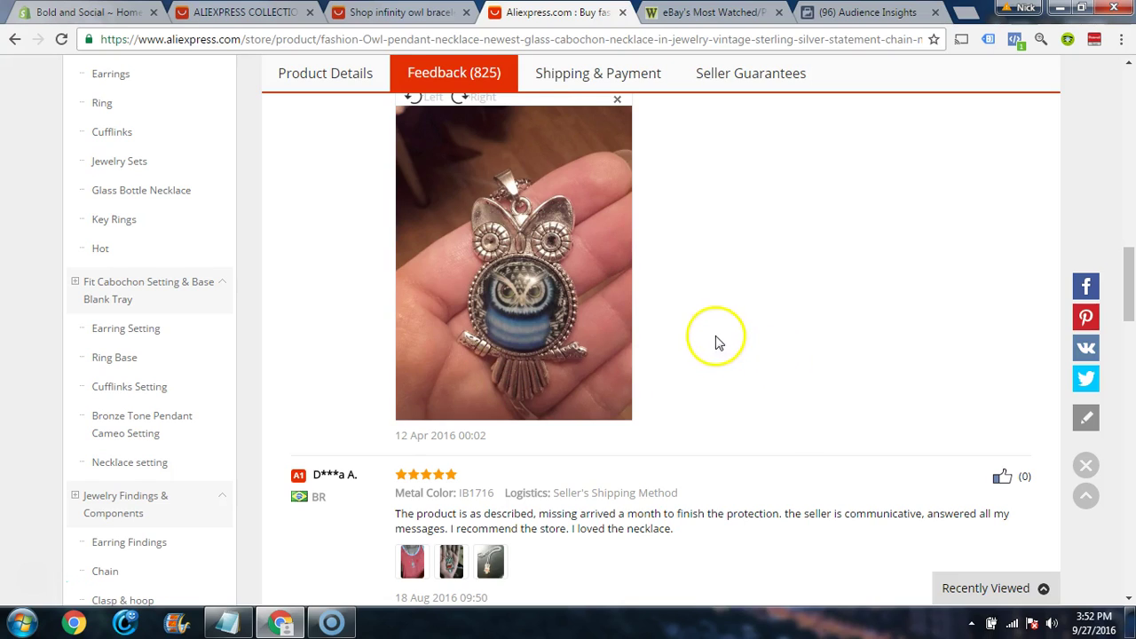
scroll(674, 335, up, 1)
right_click(532, 302)
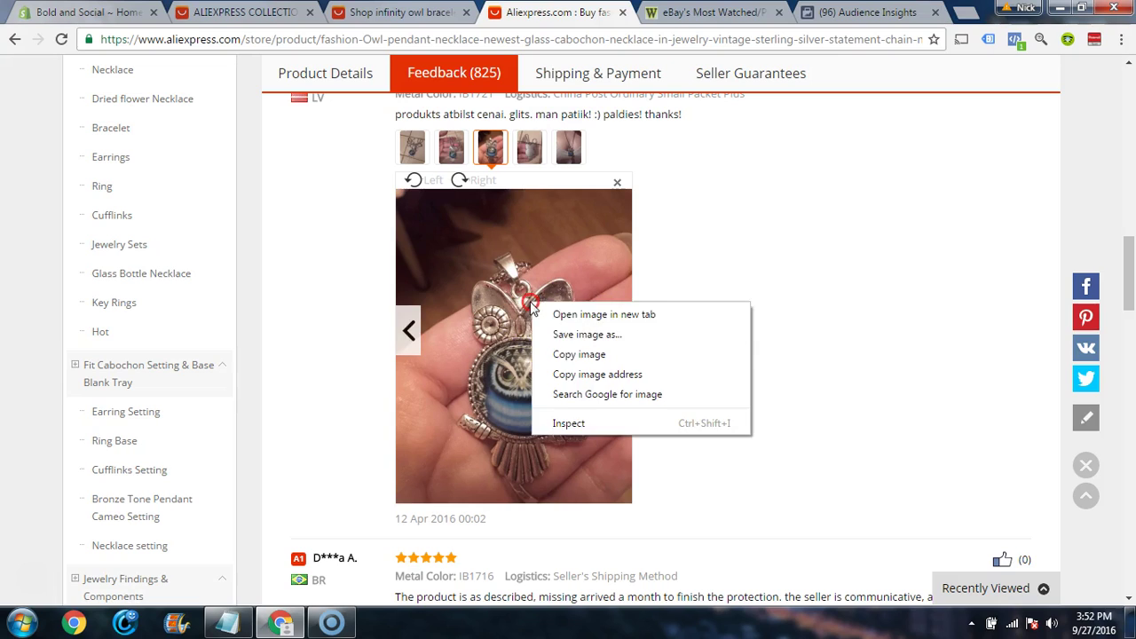
click(565, 343)
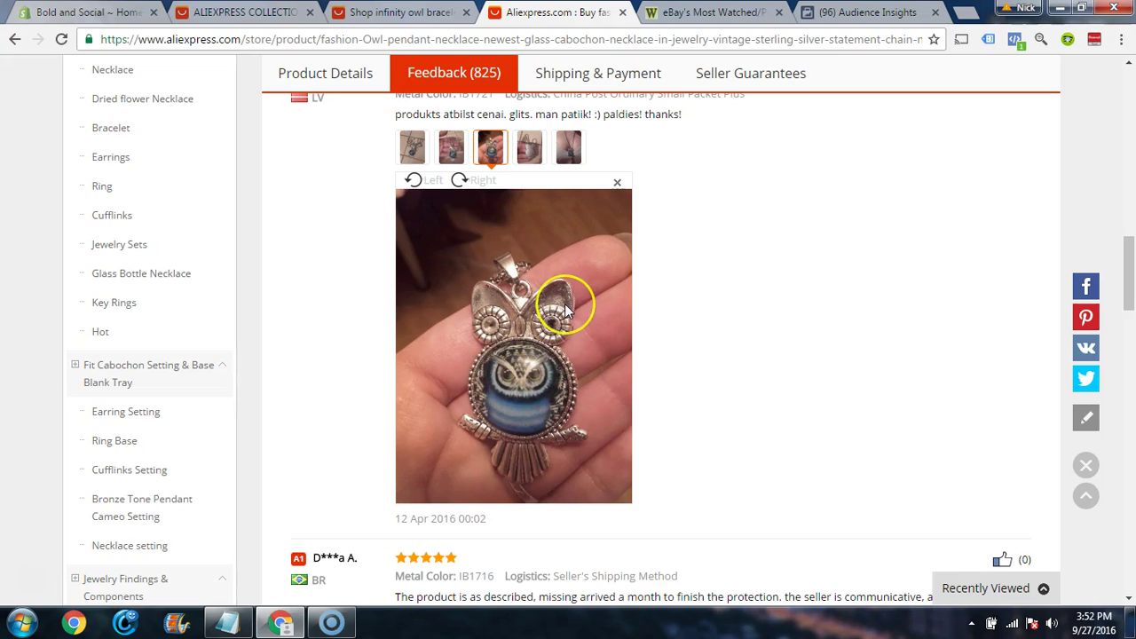
key(ctrl+s)
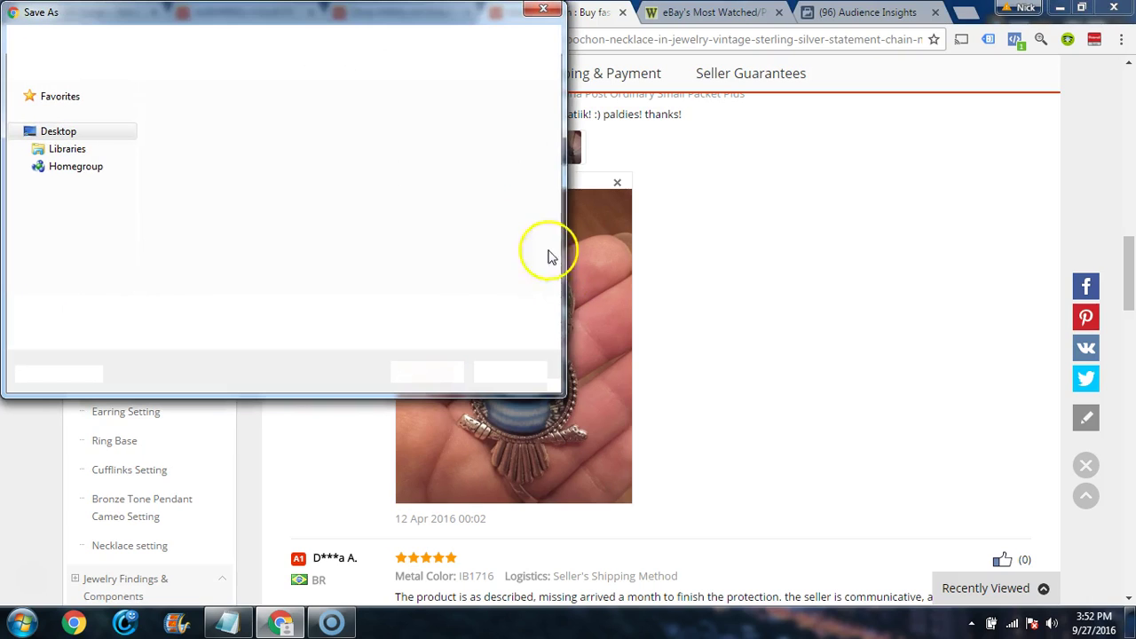
click(540, 12)
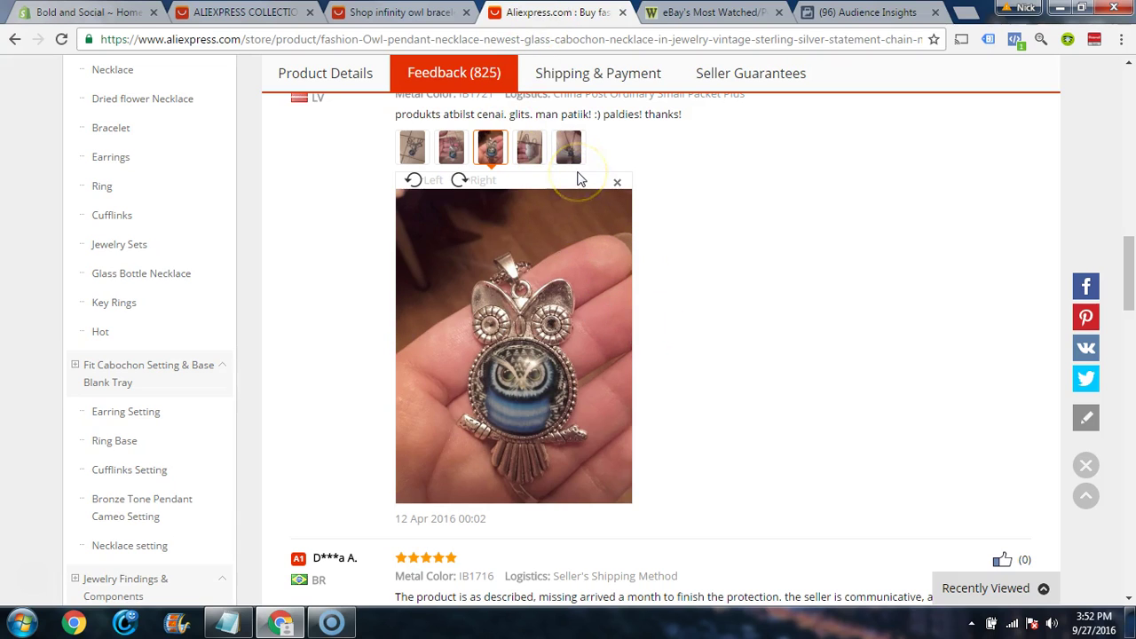
Step: Close the owl necklace page and look through the AliExpress search results for infinity owl bracelets
click(622, 12)
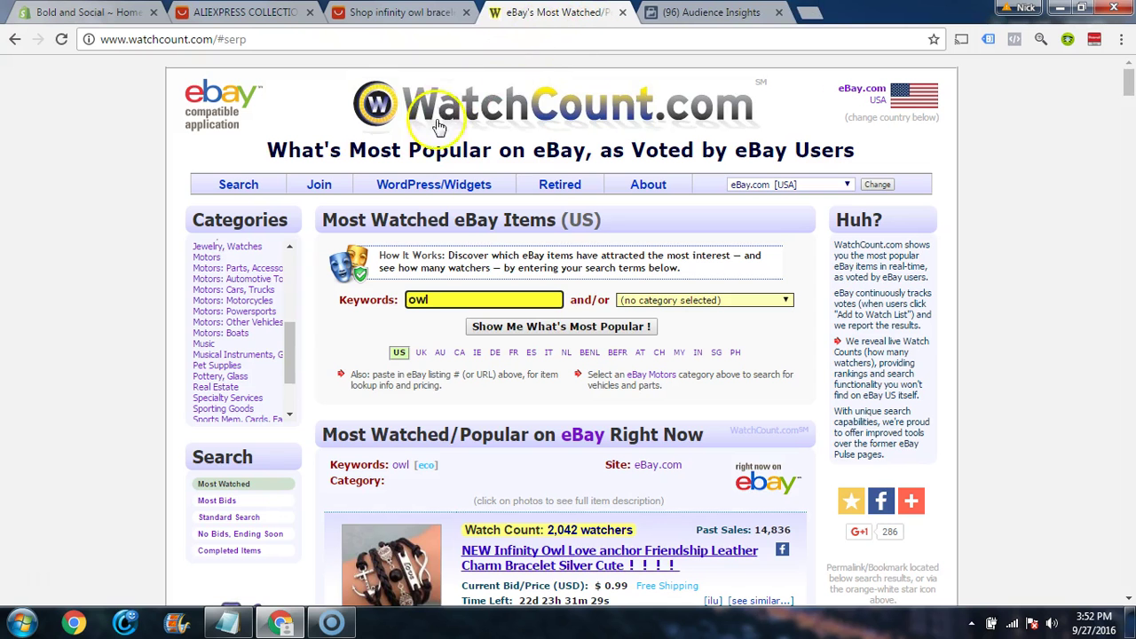
click(415, 13)
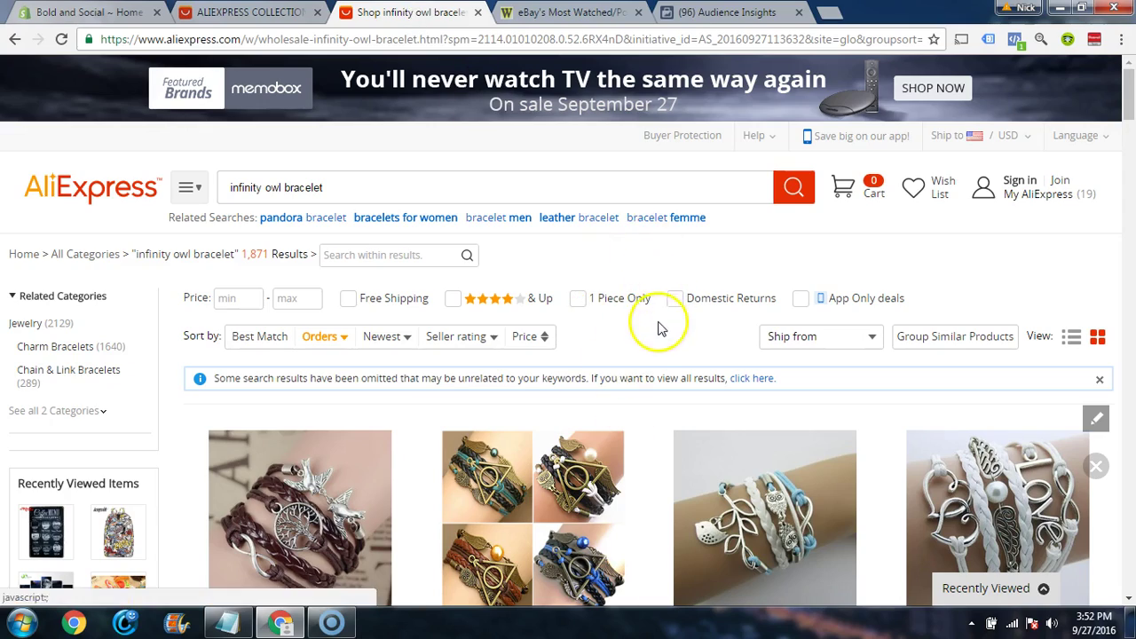
scroll(658, 329, down, 5)
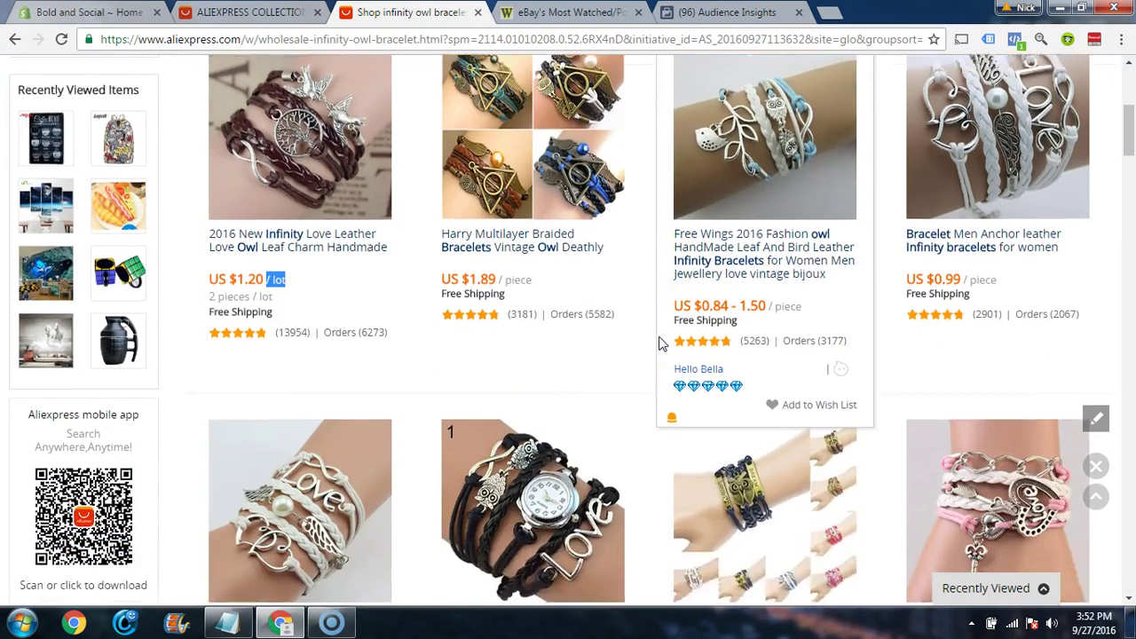
scroll(660, 343, down, 3)
scroll(660, 344, up, 7)
scroll(659, 344, up, 1)
scroll(658, 344, down, 2)
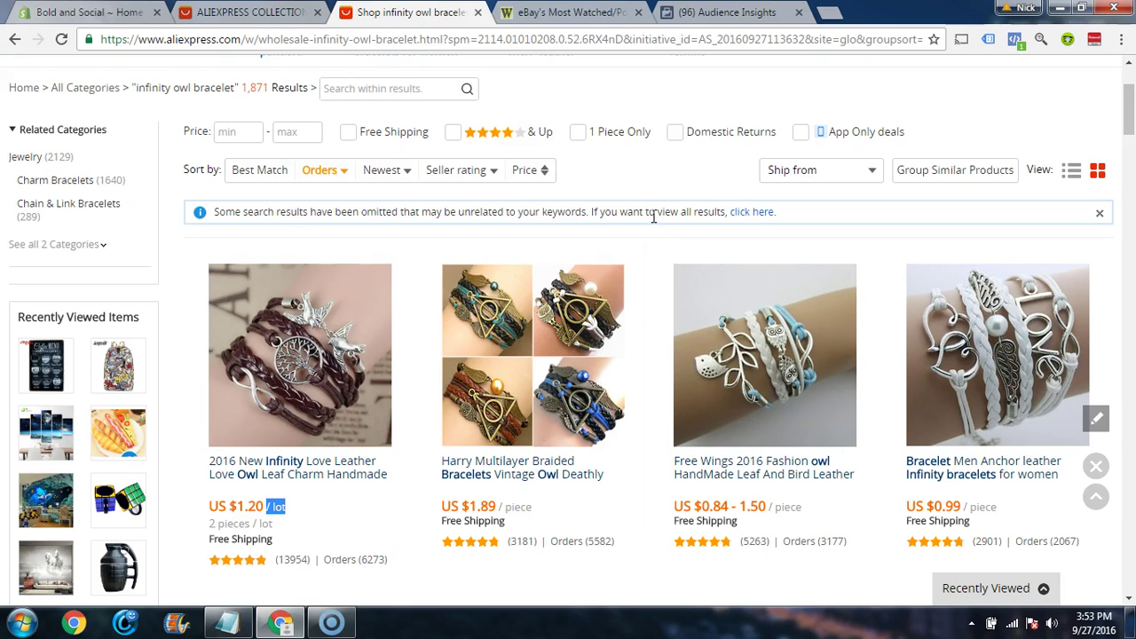
Step: Close the infinity owl bracelet search results and return to the AliExpress Collections overview
click(470, 18)
click(423, 13)
click(261, 12)
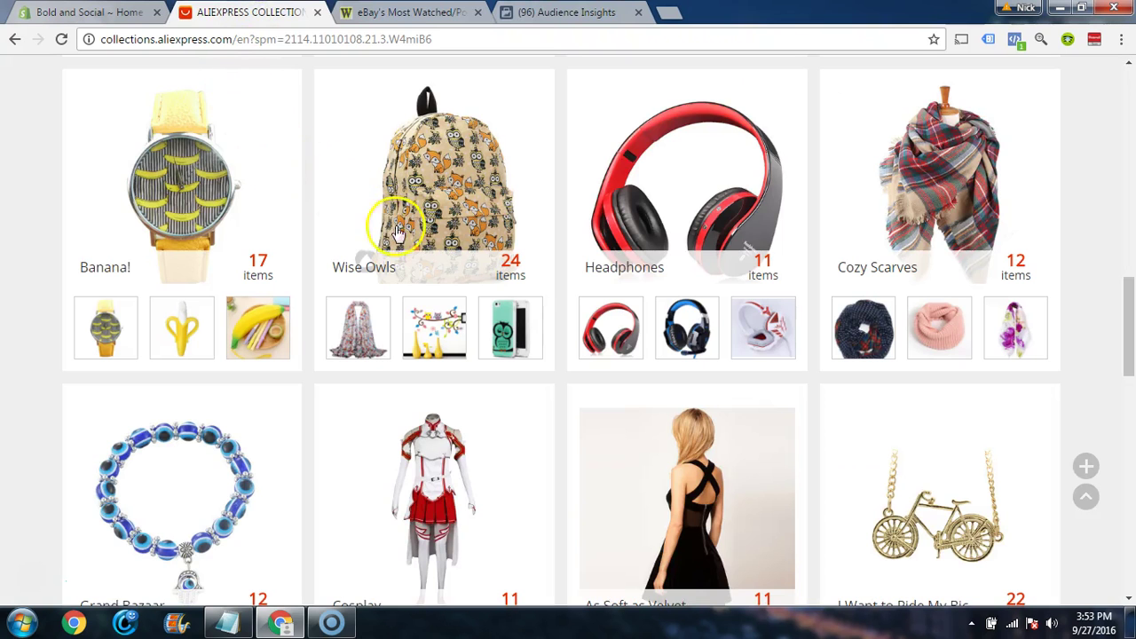
Step: Browse the themed AliExpress collections below Wise Owls, down to Face the Music, for further niche ideas
scroll(568, 276, down, 5)
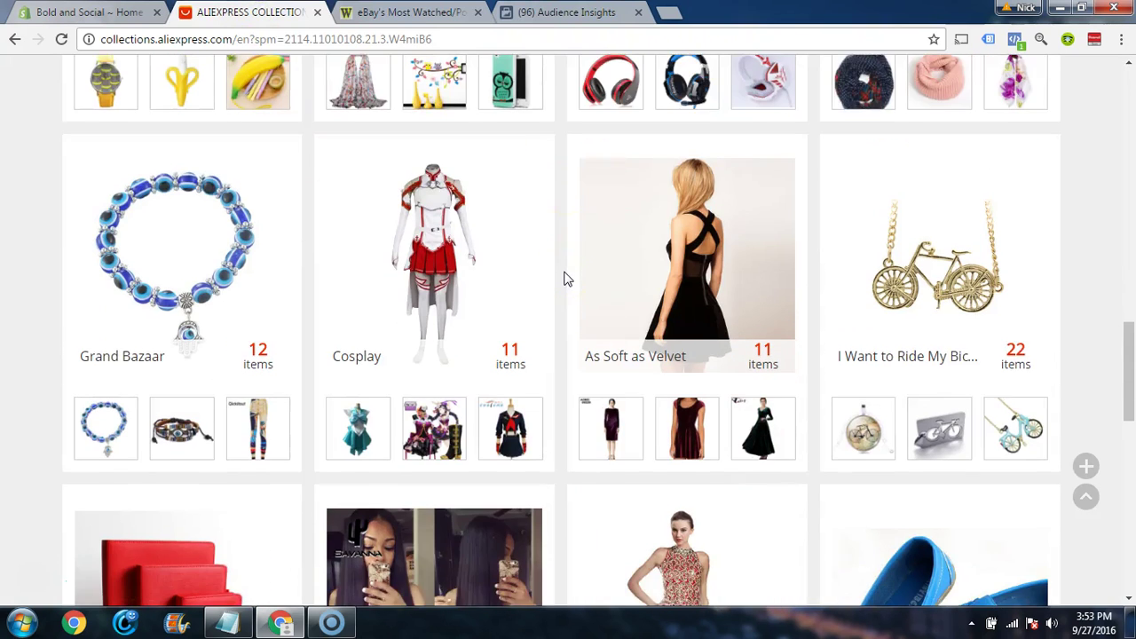
scroll(565, 279, down, 3)
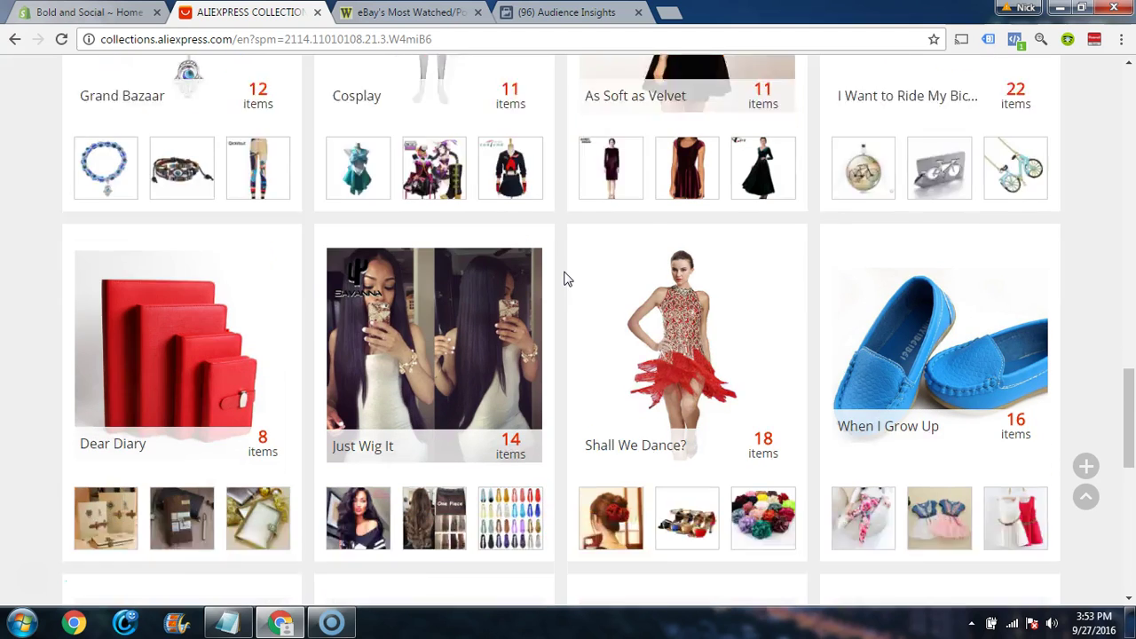
scroll(565, 279, down, 1)
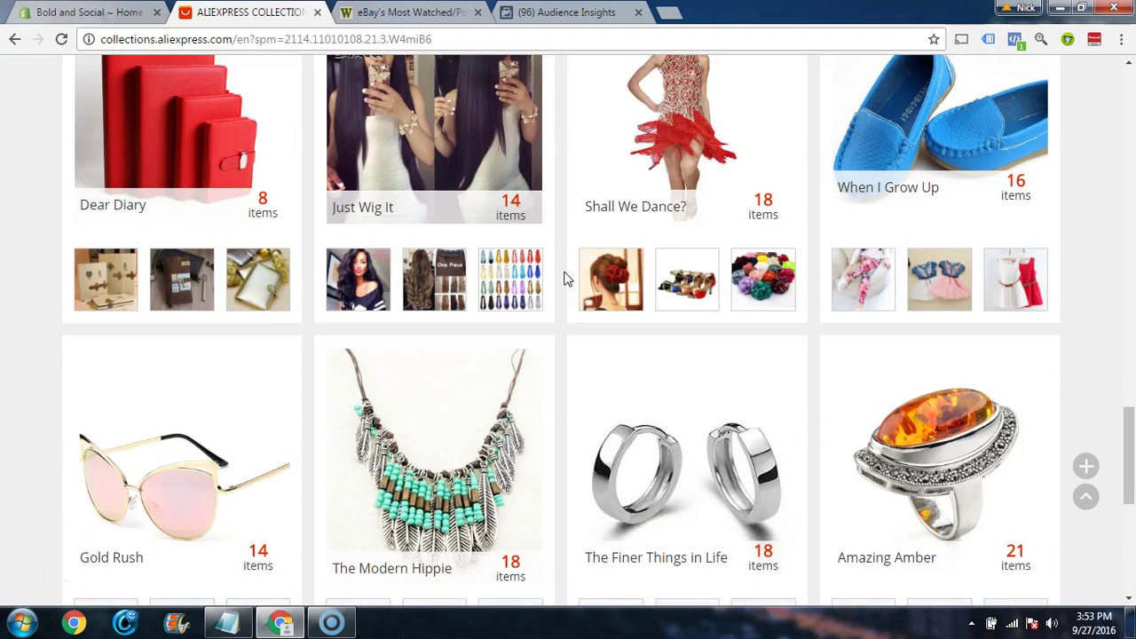
scroll(565, 278, down, 2)
scroll(568, 279, down, 4)
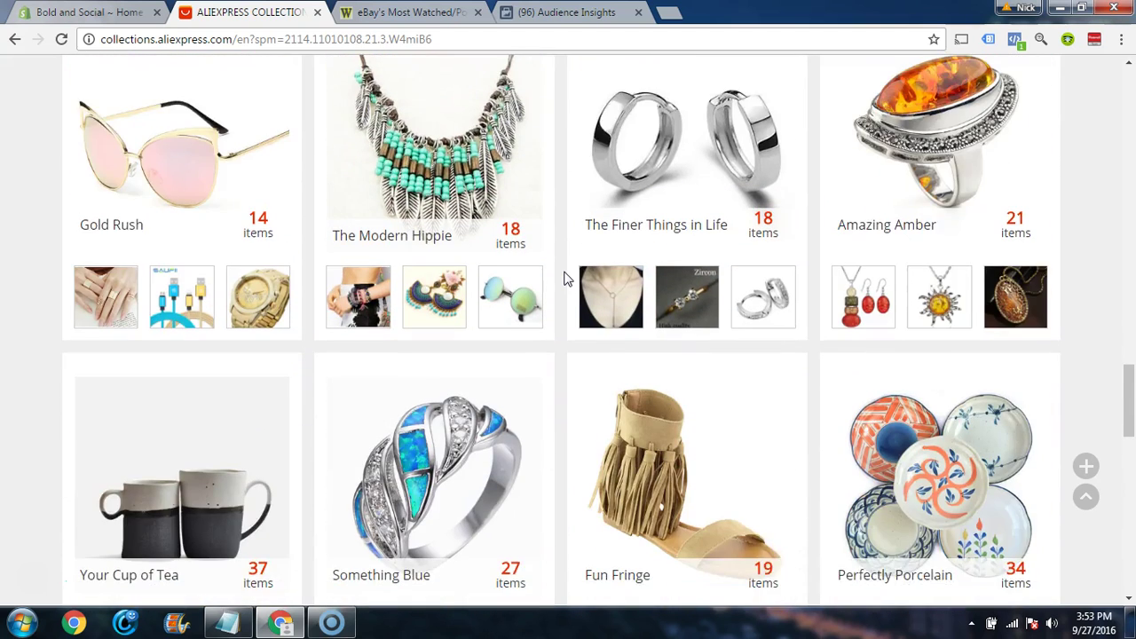
scroll(568, 279, down, 2)
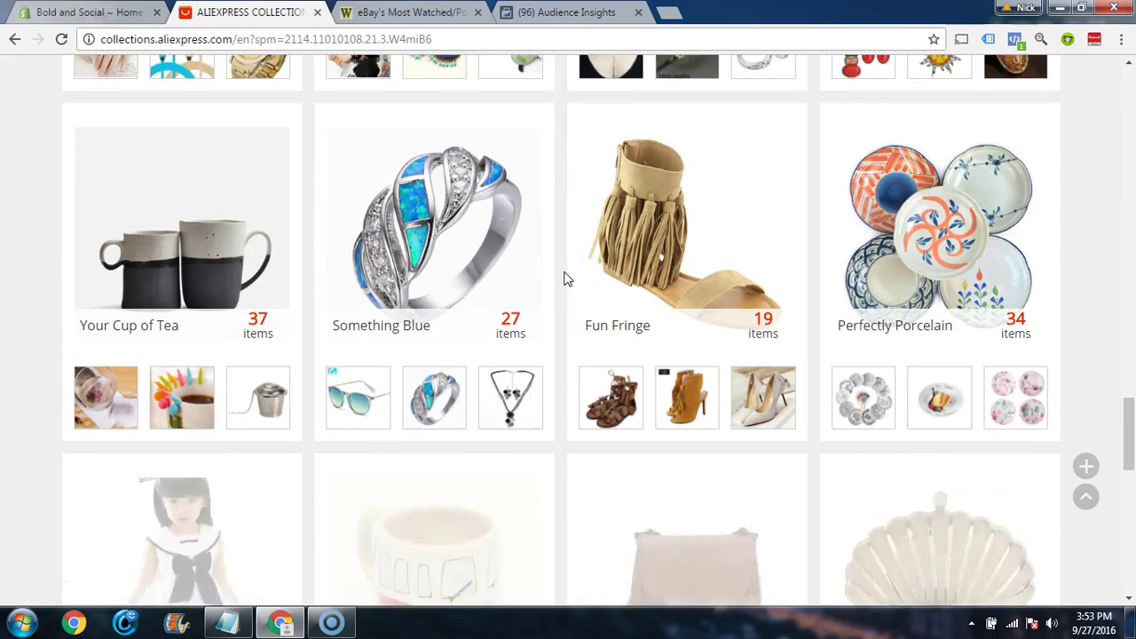
scroll(568, 278, down, 1)
scroll(568, 279, down, 3)
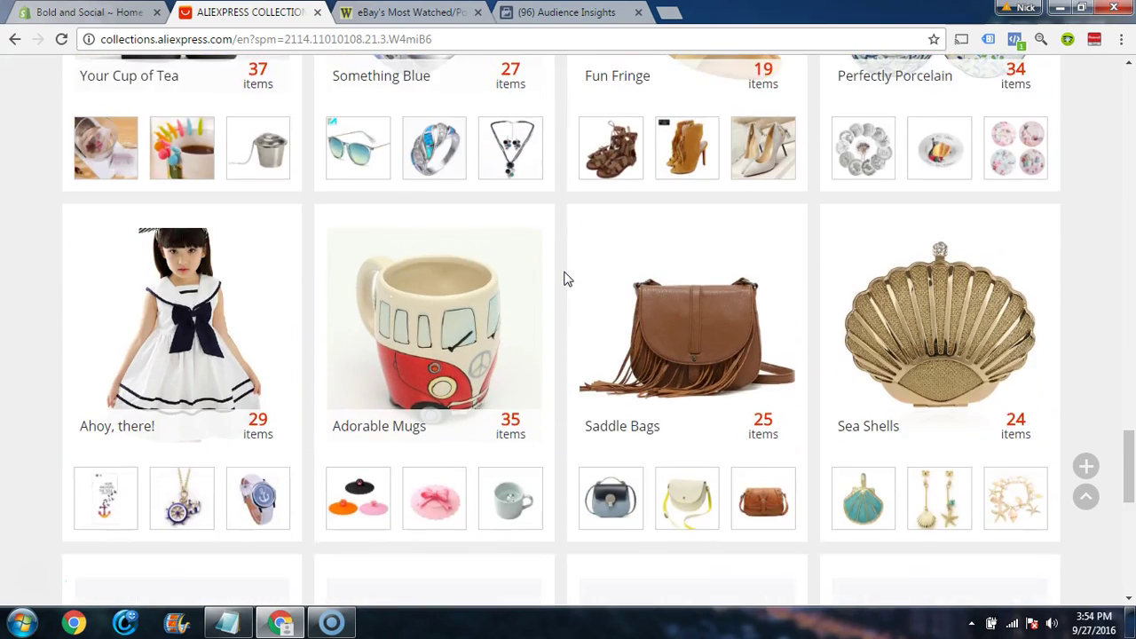
scroll(569, 278, down, 4)
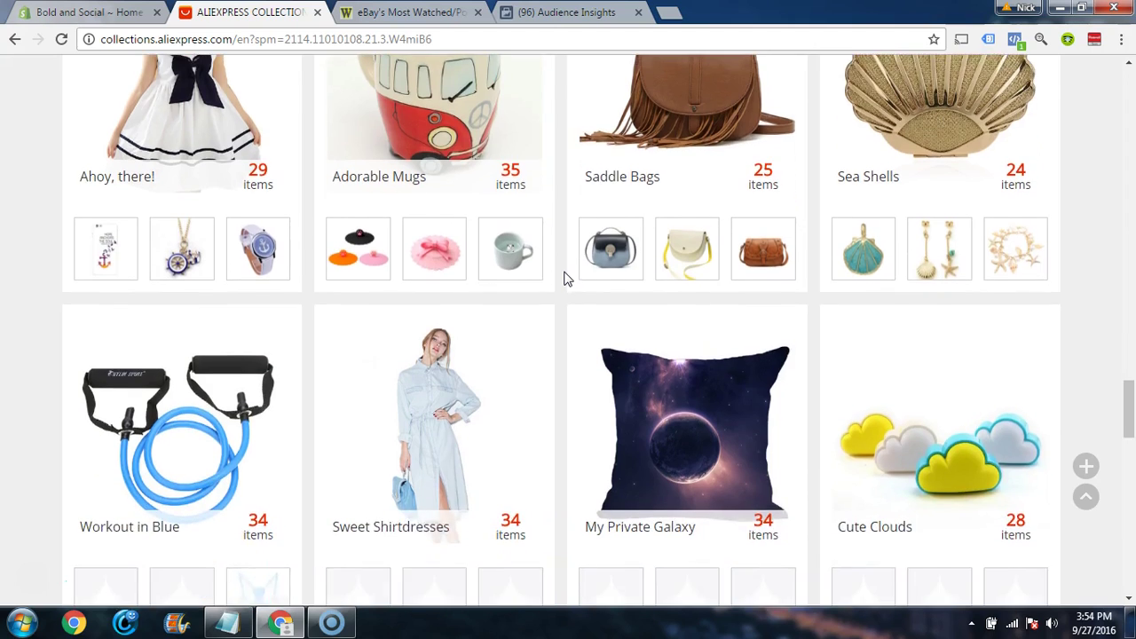
scroll(564, 279, down, 4)
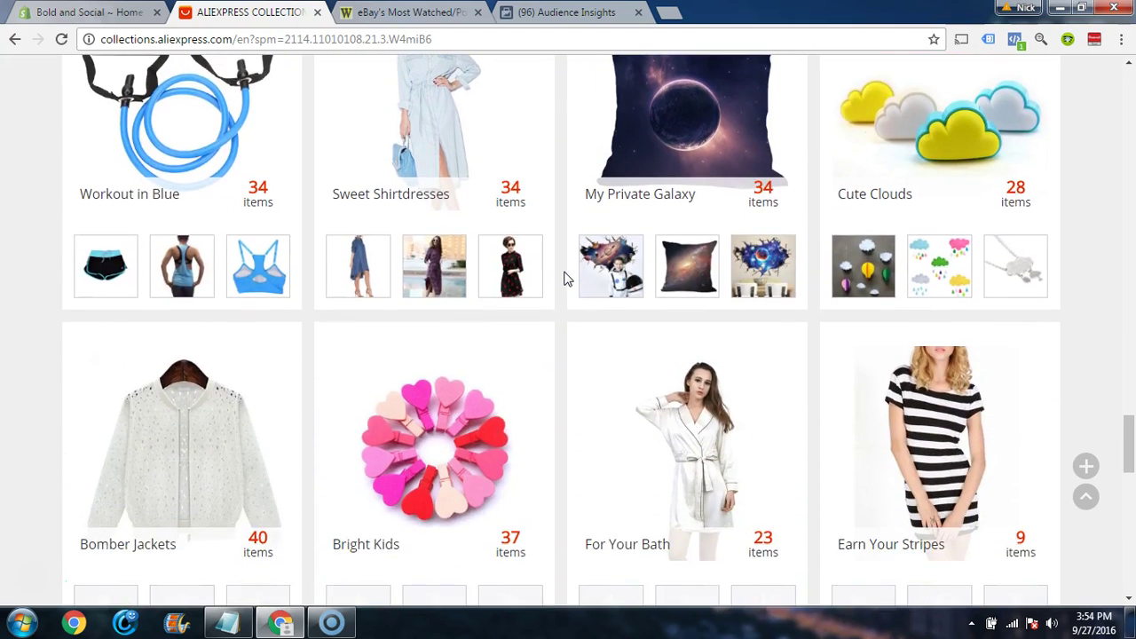
scroll(564, 279, down, 3)
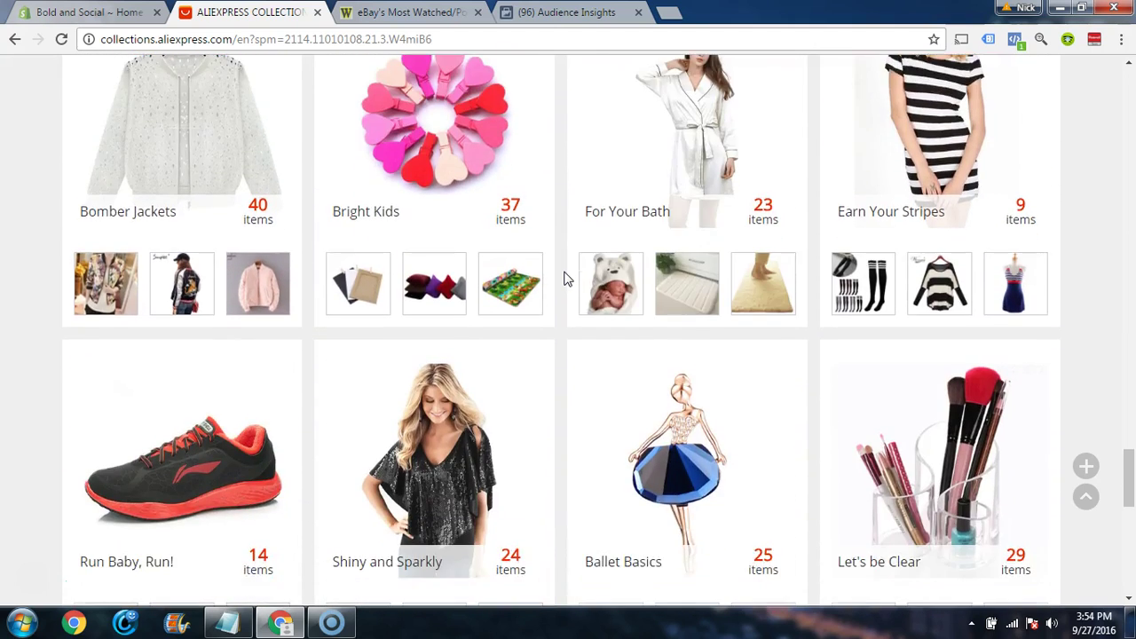
scroll(565, 278, down, 4)
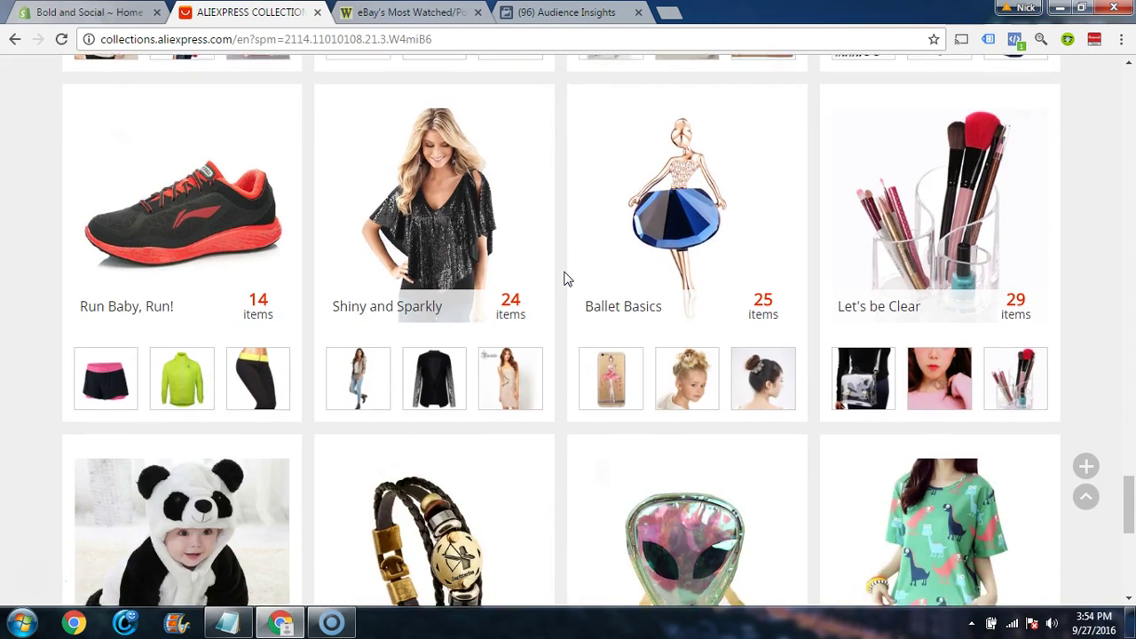
scroll(565, 279, down, 2)
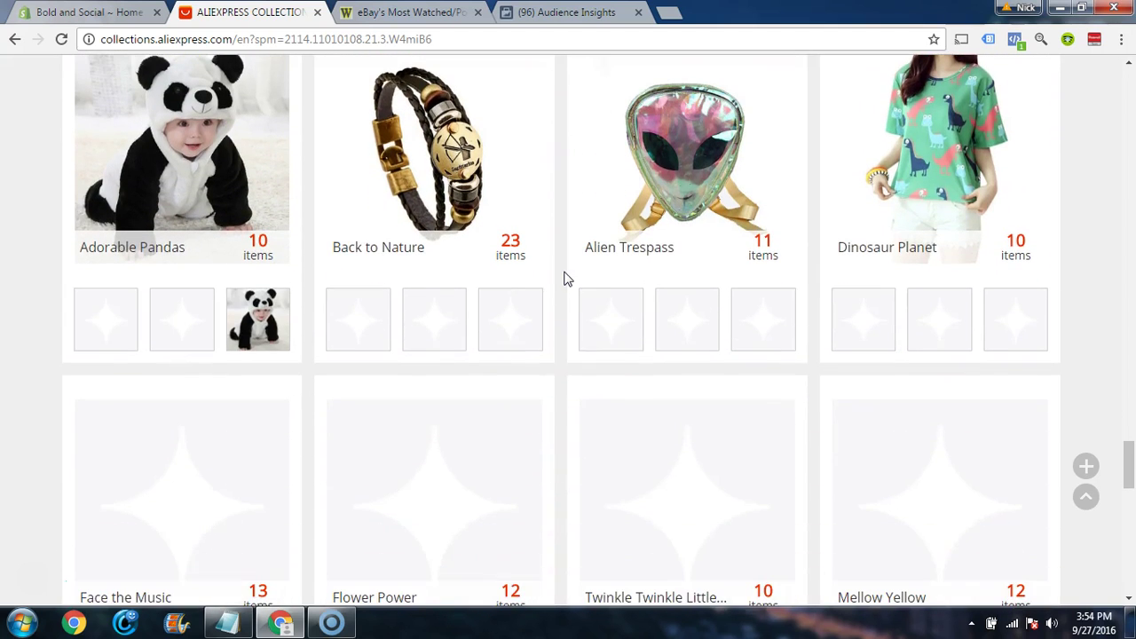
scroll(564, 279, down, 1)
scroll(564, 279, down, 3)
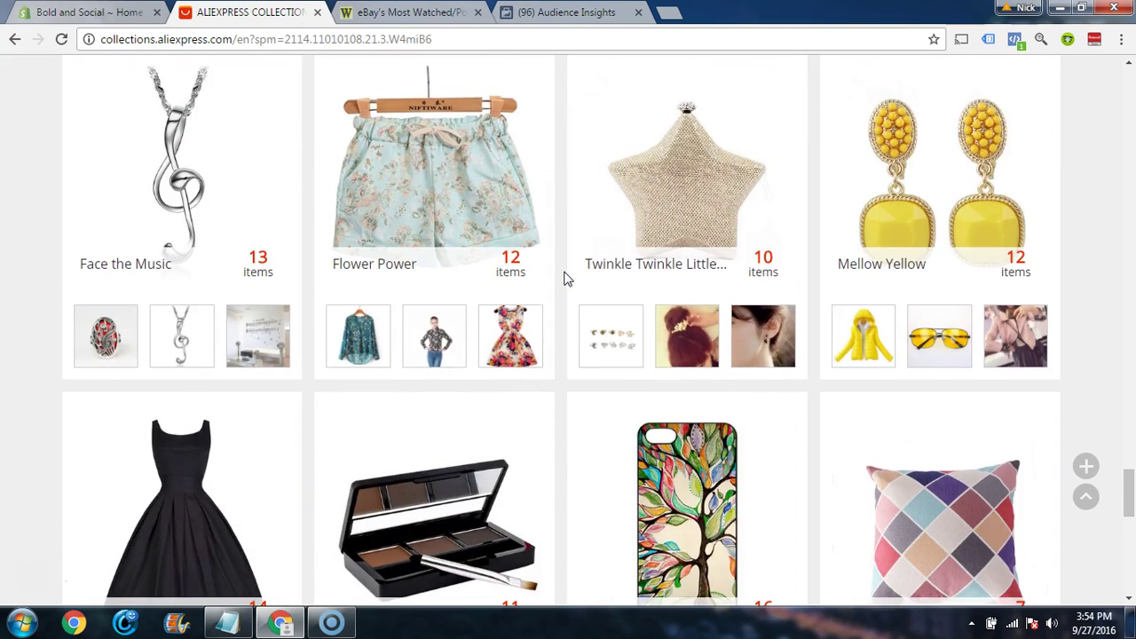
Step: Open the Face the Music collection in a new tab and bring it up
right_click(110, 259)
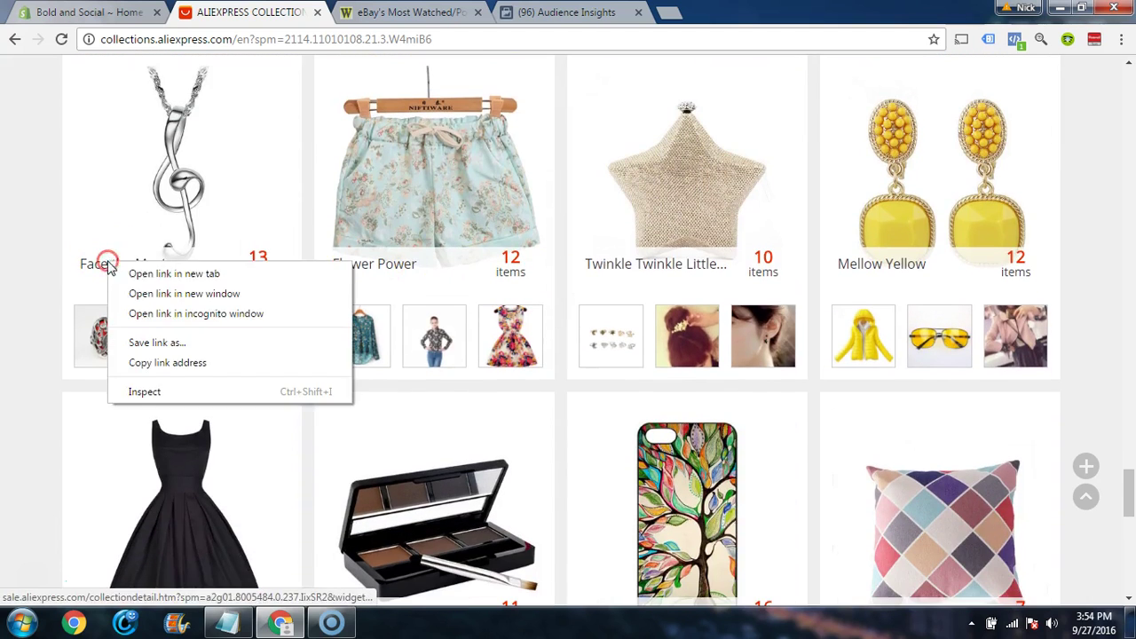
click(123, 272)
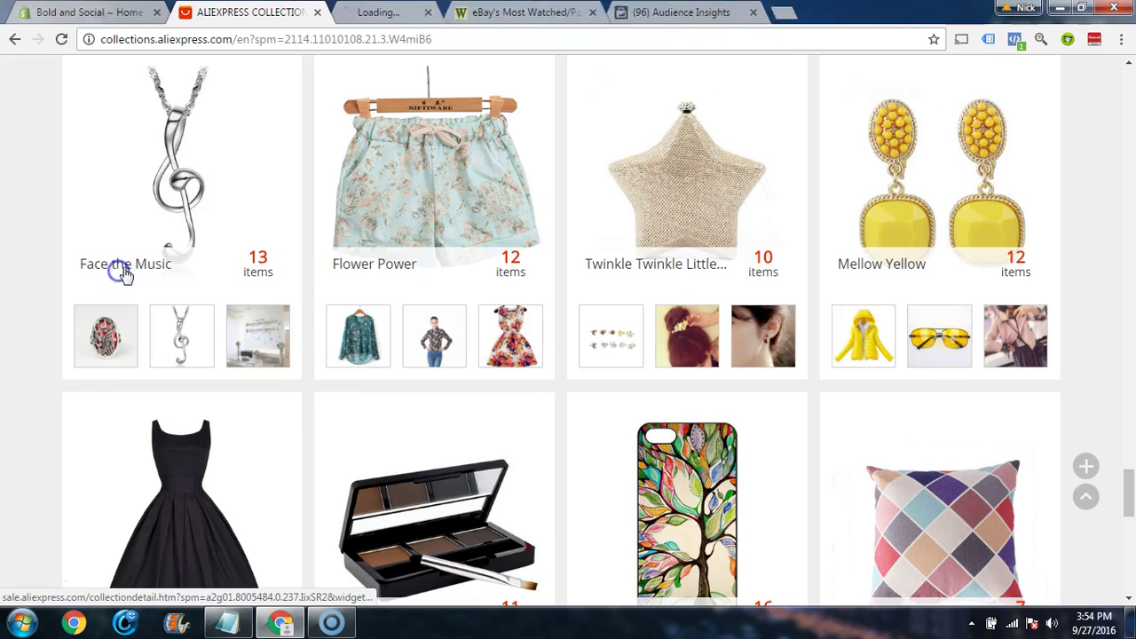
click(381, 14)
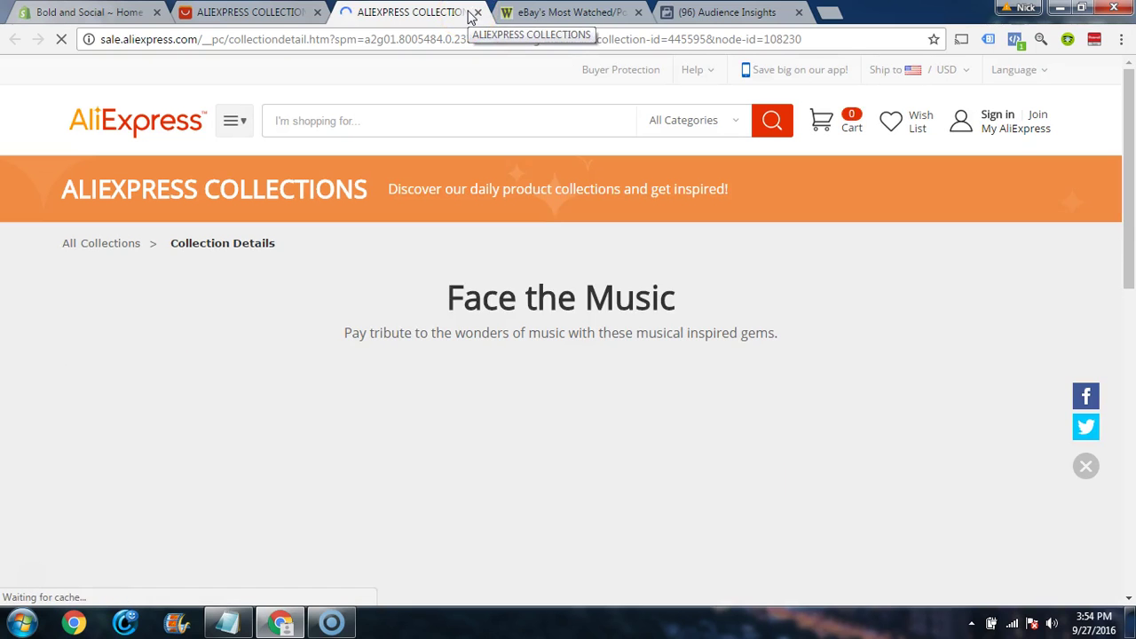
click(477, 12)
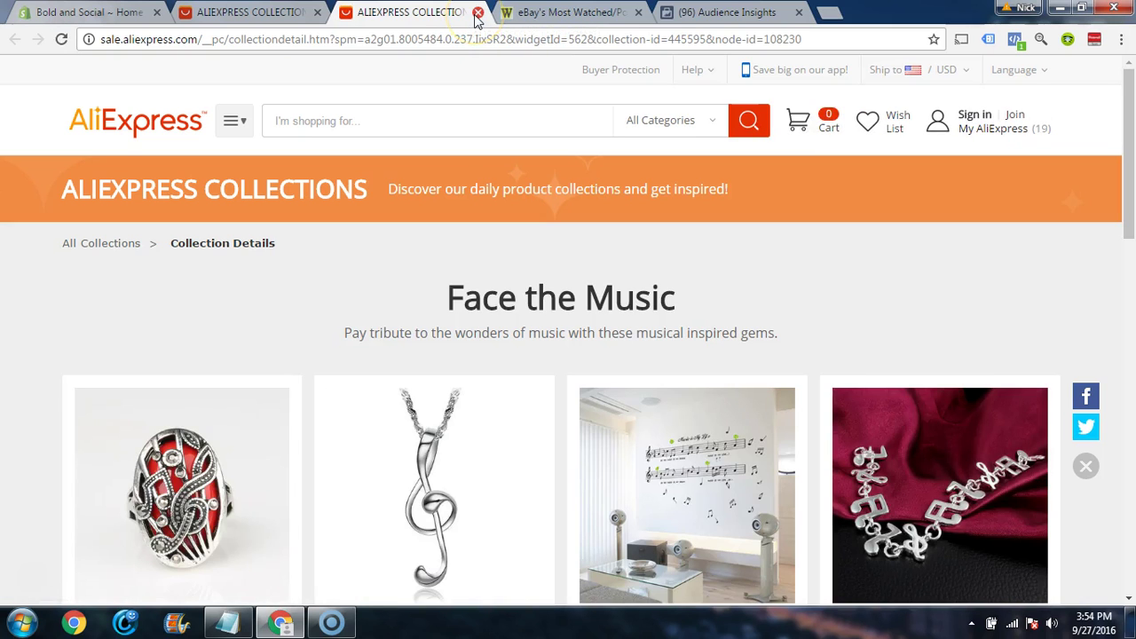
Step: Open the Vintage Music Small Items Set Bracelet from the Face the Music collection in its own tab
scroll(470, 299, down, 3)
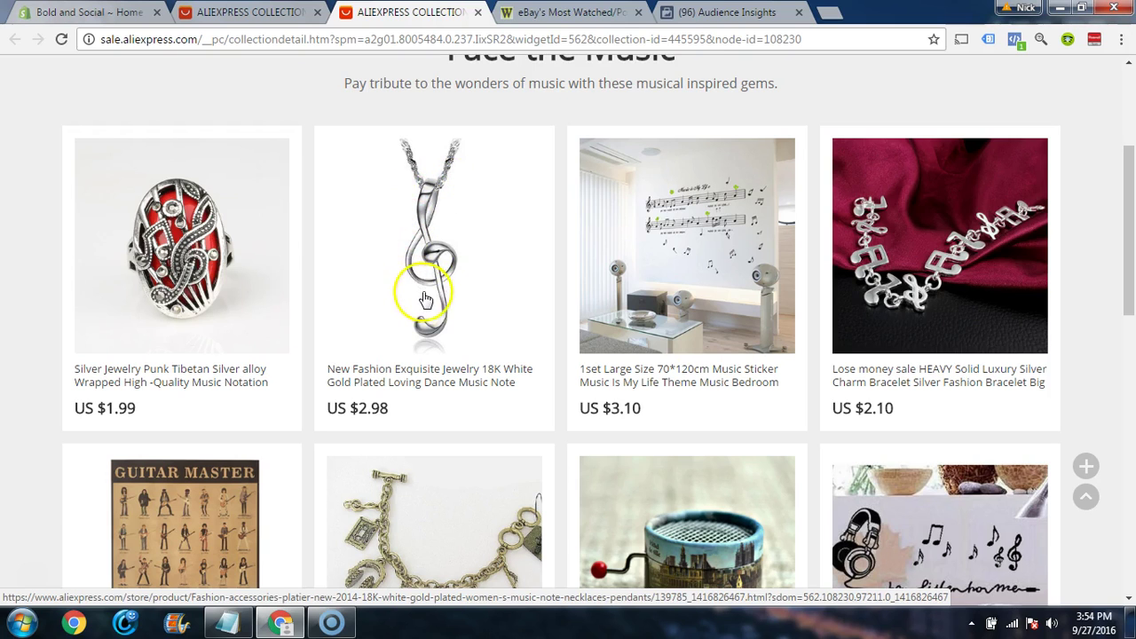
scroll(443, 301, down, 4)
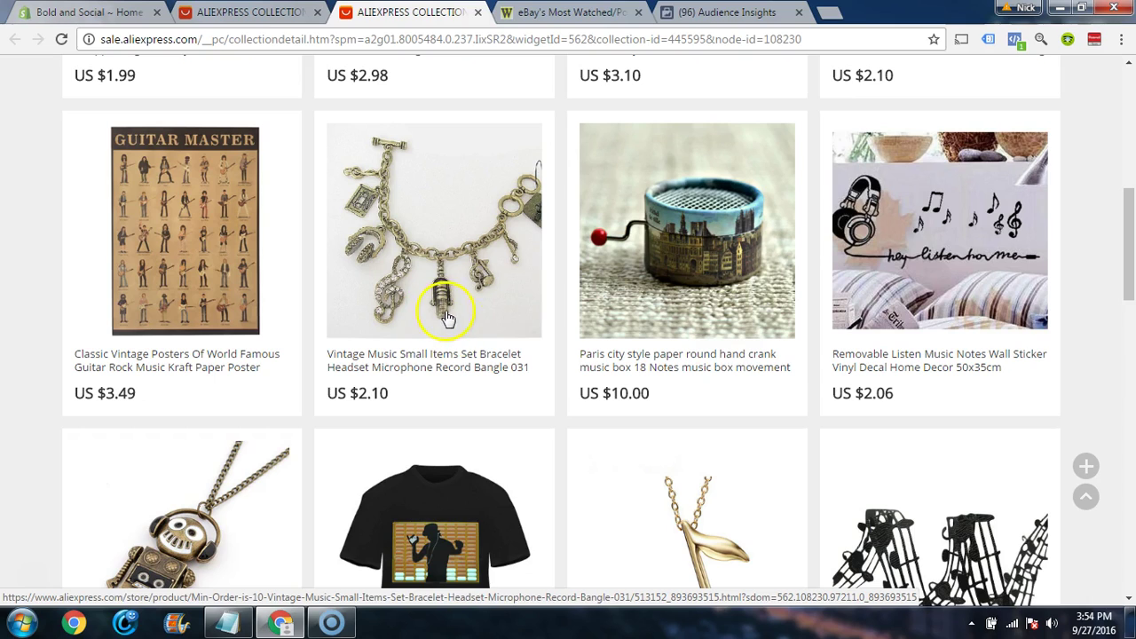
right_click(412, 366)
click(441, 379)
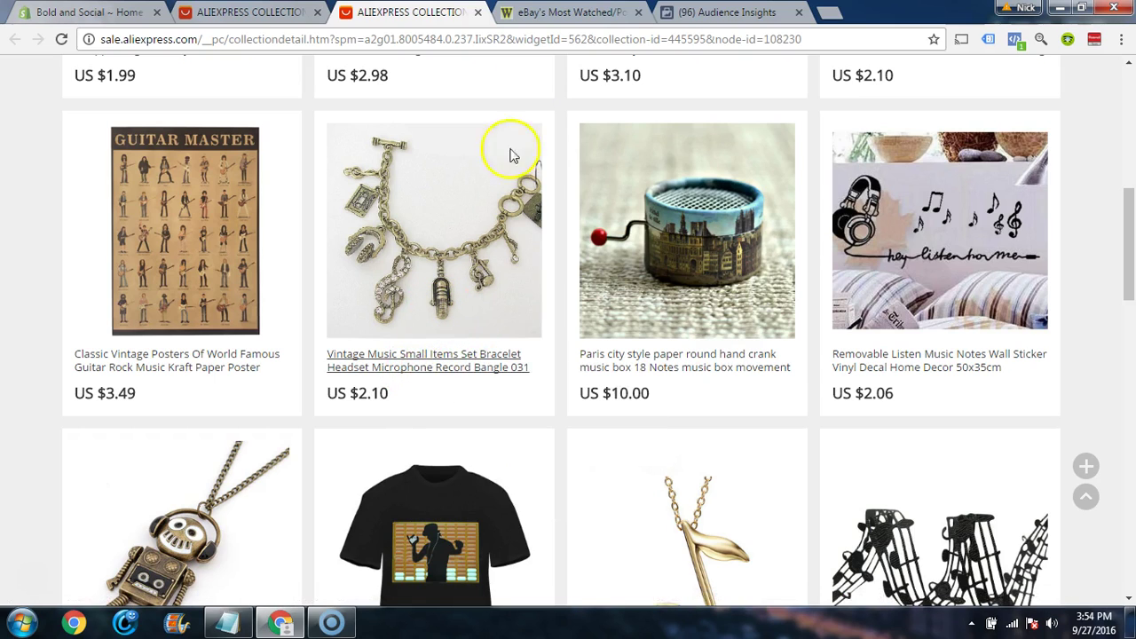
click(540, 10)
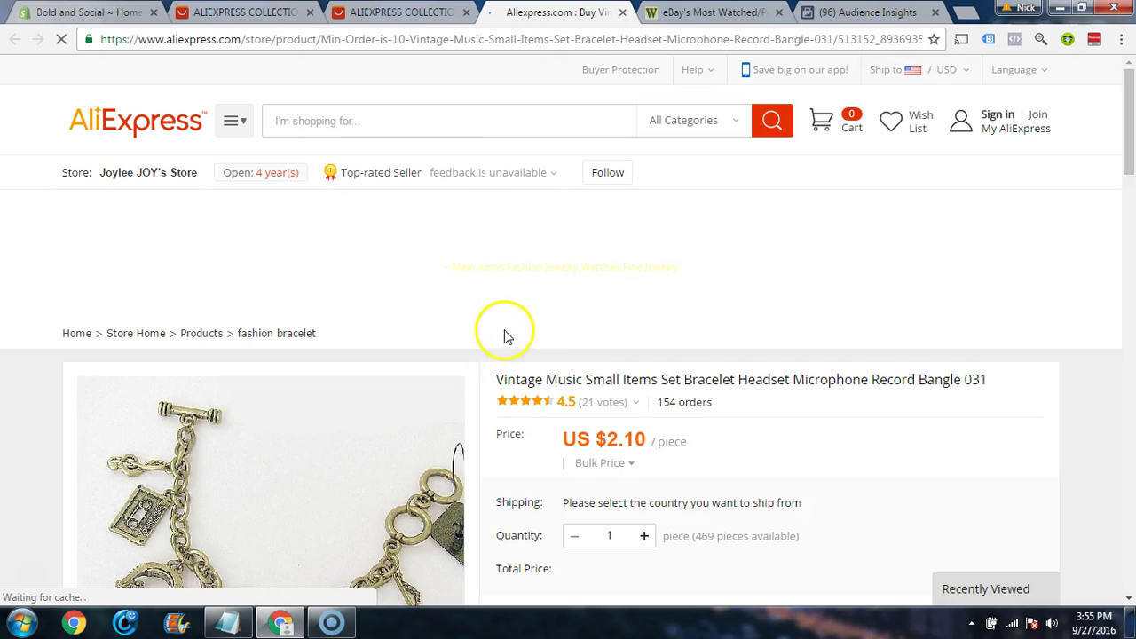
Step: Bring up the vintage music bracelet's shipping and payment details for the United States
scroll(506, 333, down, 3)
scroll(568, 302, down, 4)
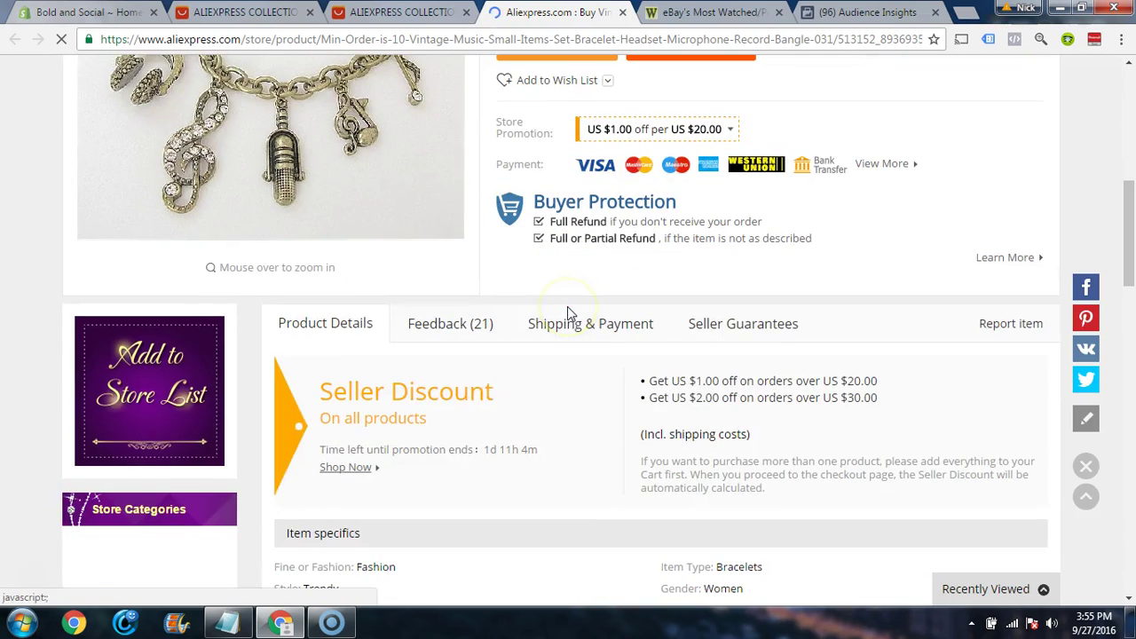
click(572, 322)
click(559, 493)
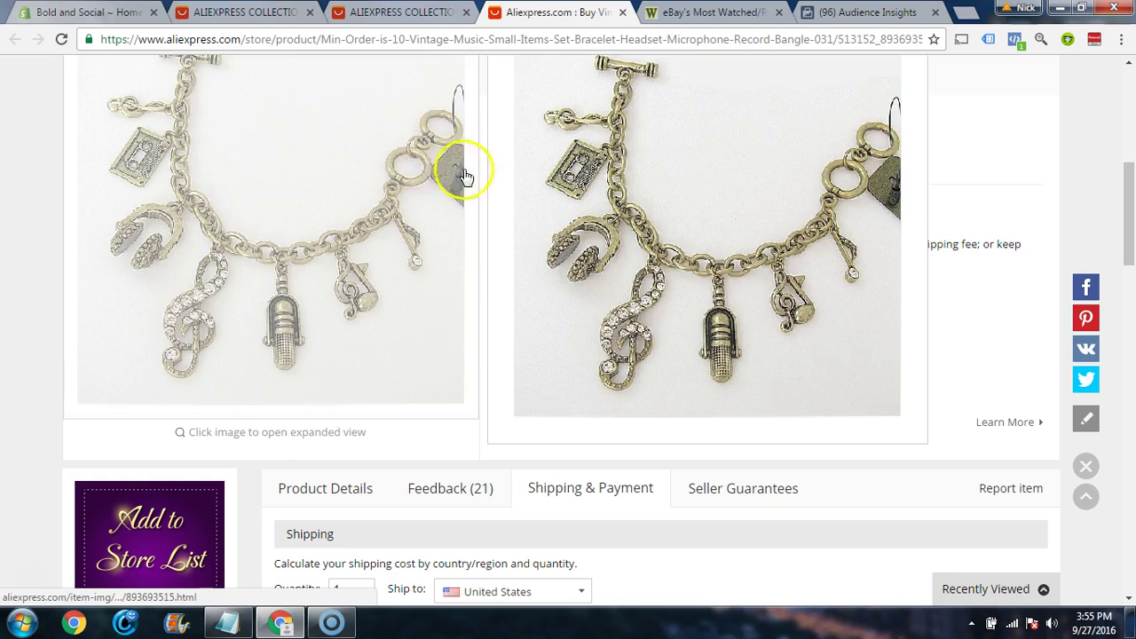
Step: Check the vintage music bracelet's shipping costs by carrier and read through its buyer feedback
scroll(488, 204, down, 5)
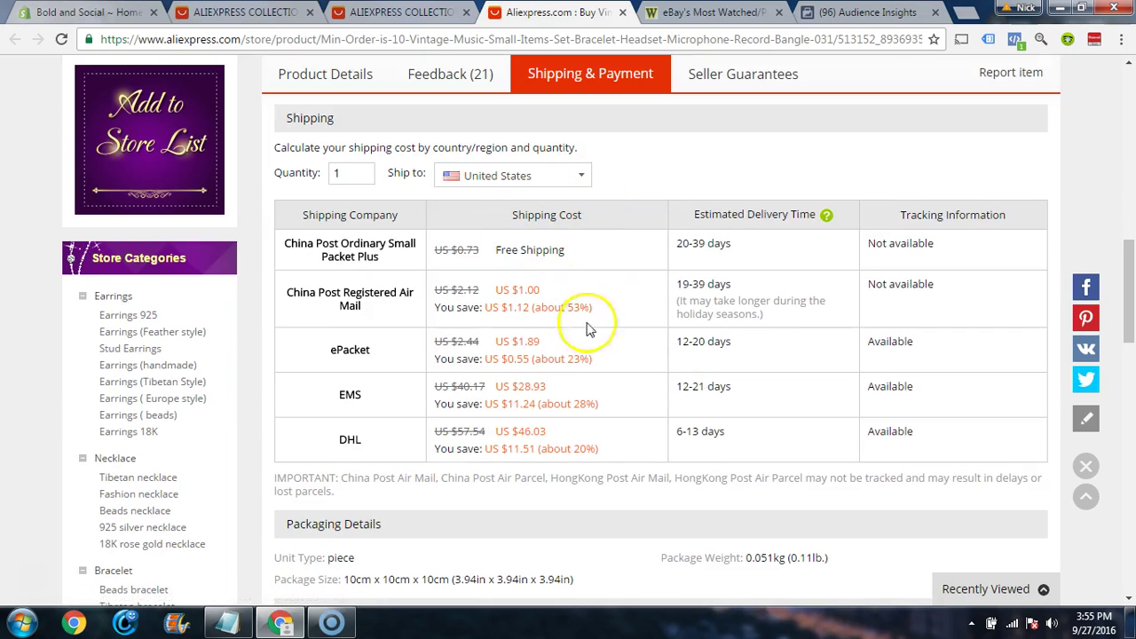
scroll(568, 343, up, 4)
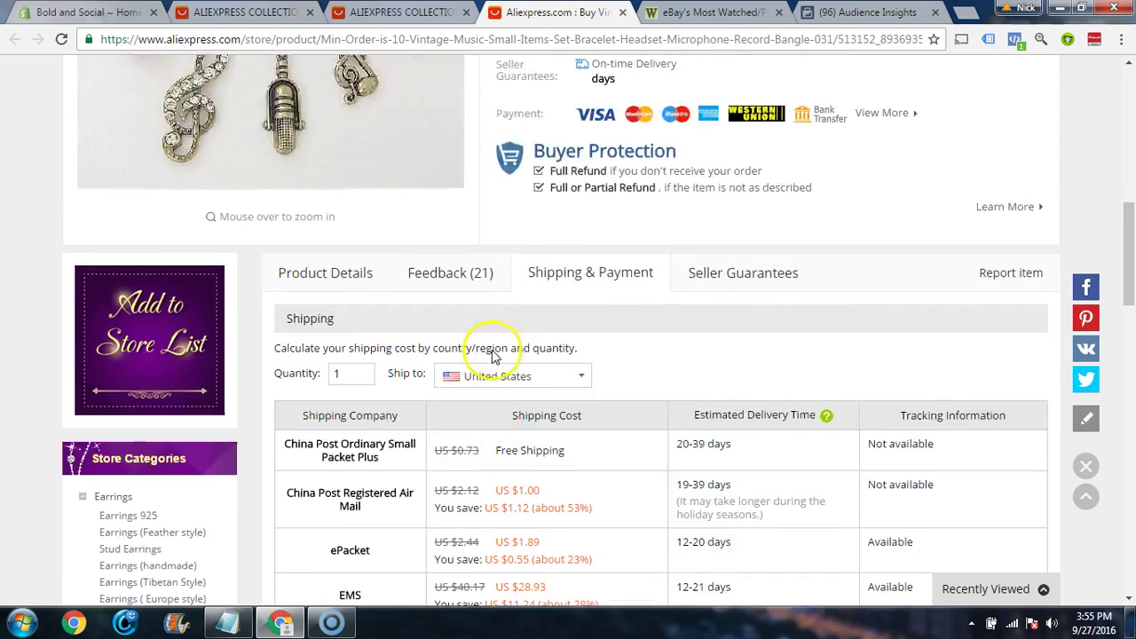
click(435, 409)
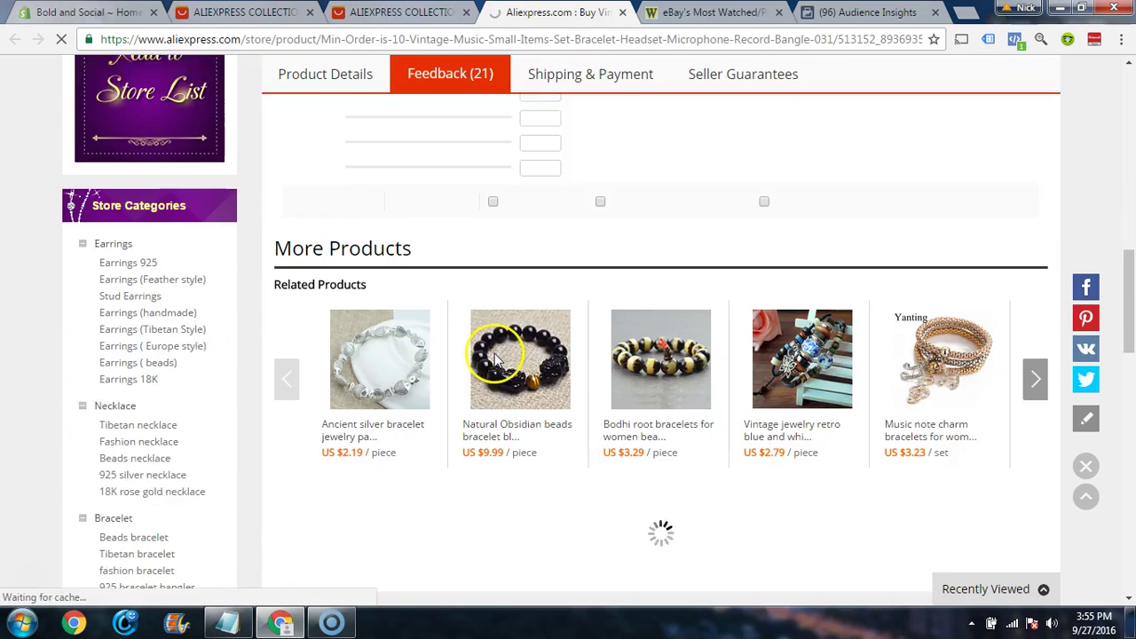
scroll(435, 333, down, 4)
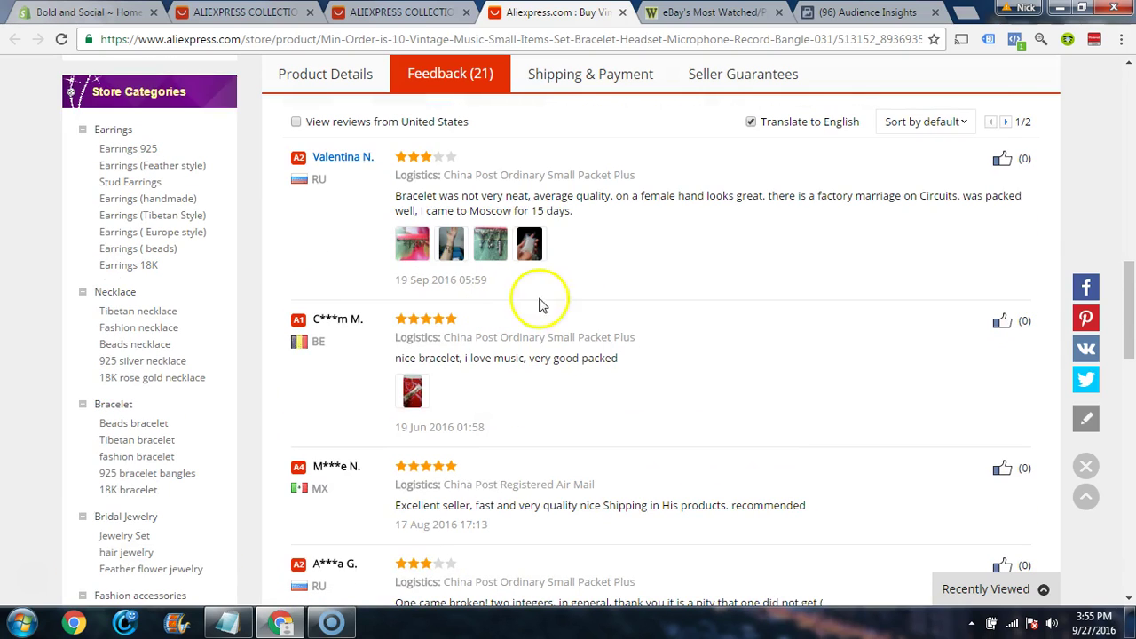
scroll(598, 309, down, 1)
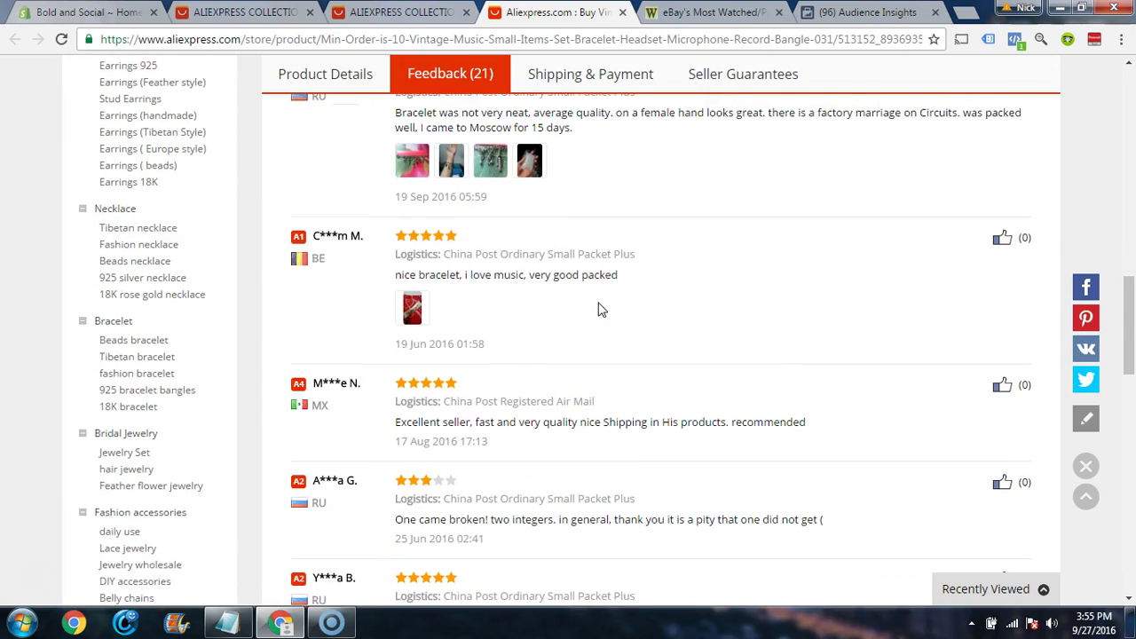
scroll(598, 309, down, 3)
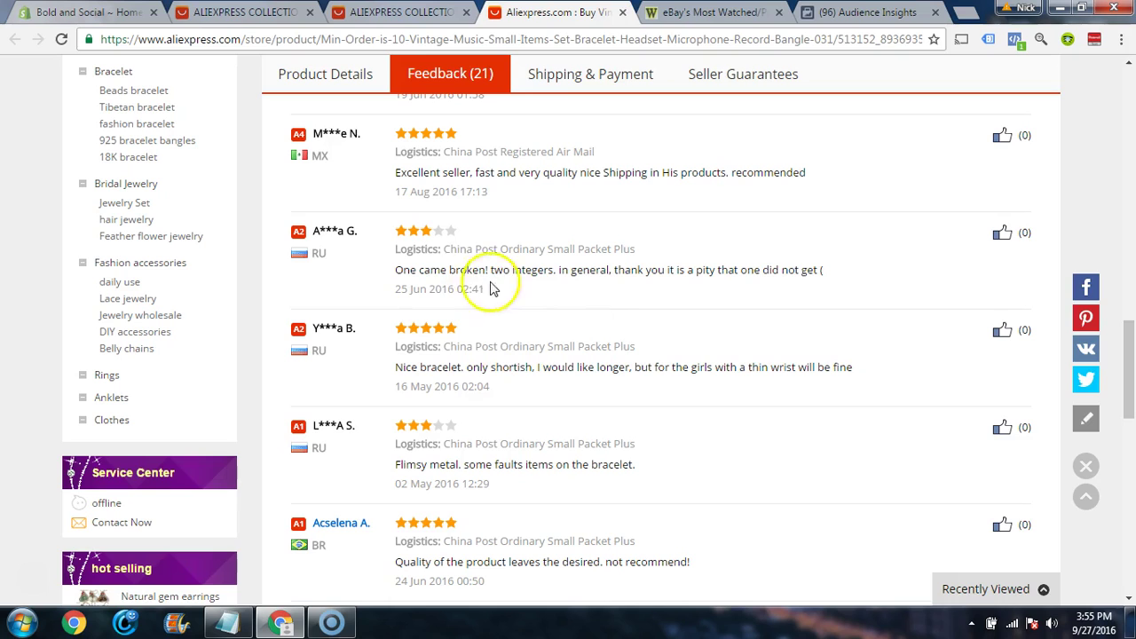
scroll(550, 459, down, 2)
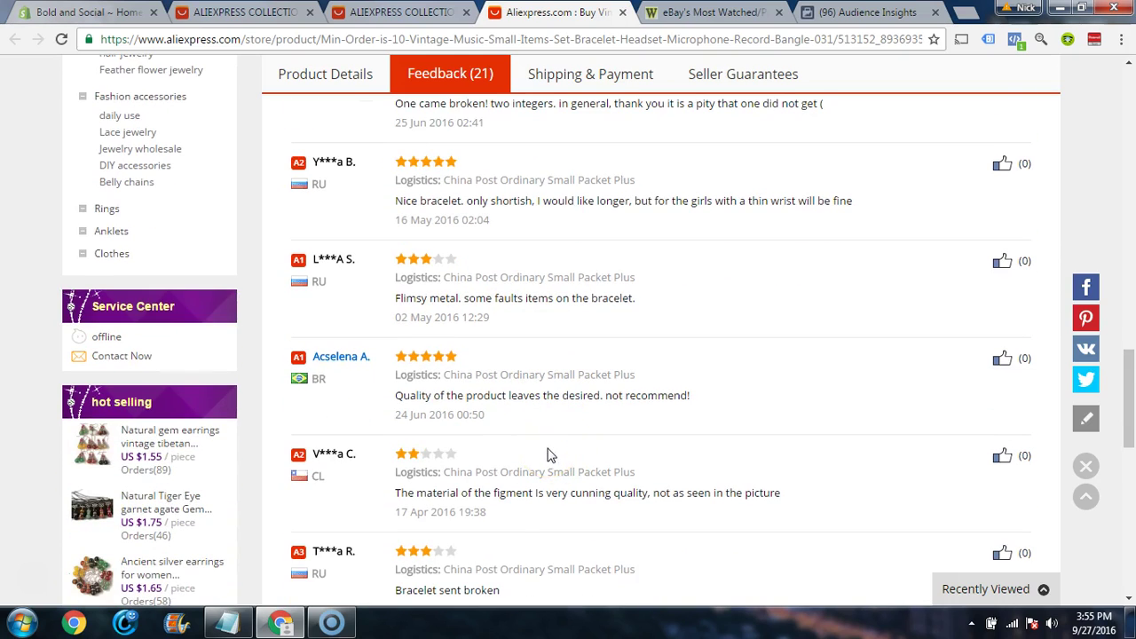
scroll(533, 497, down, 1)
scroll(506, 444, up, 3)
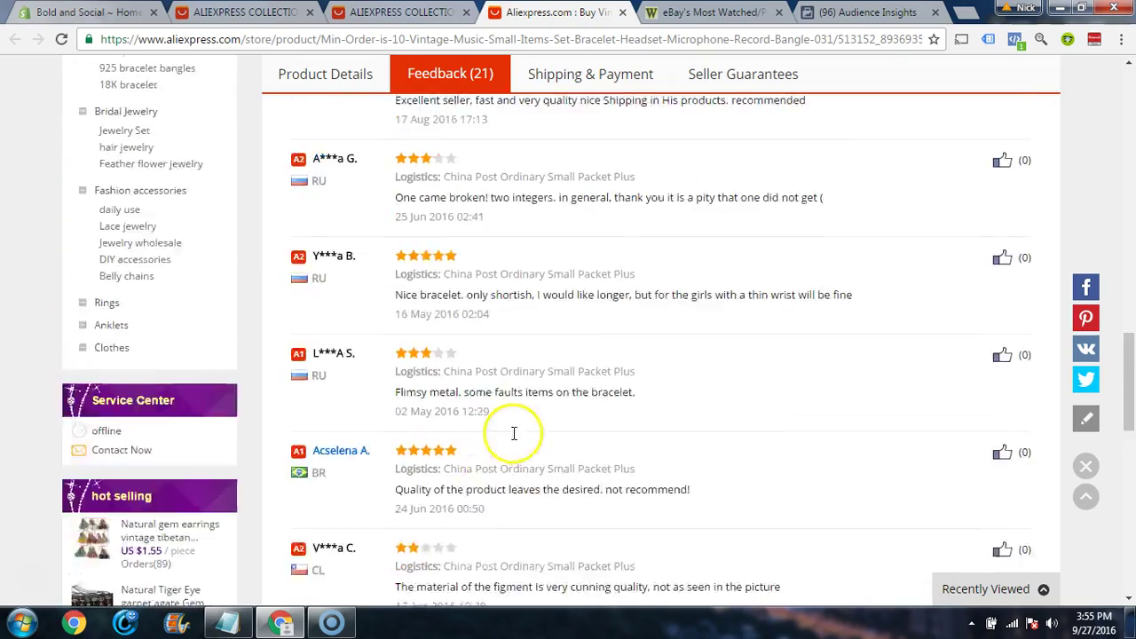
Step: Examine the vintage music bracelet's photo, price, rating and order figures in the main part of its listing
scroll(511, 430, up, 12)
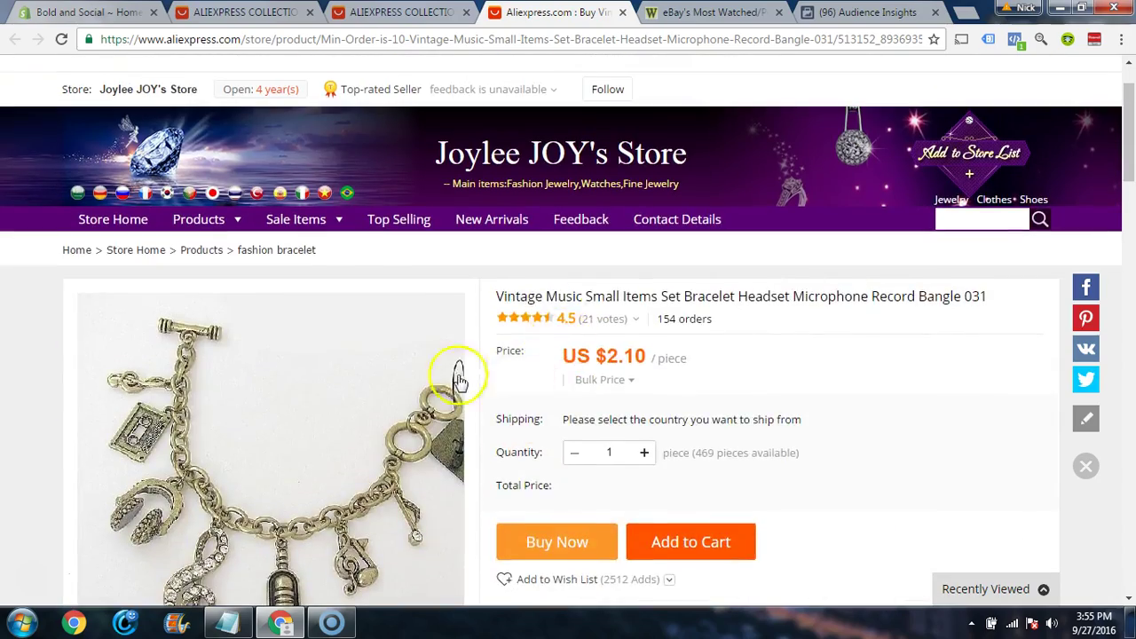
scroll(399, 360, down, 1)
mouse_move(317, 360)
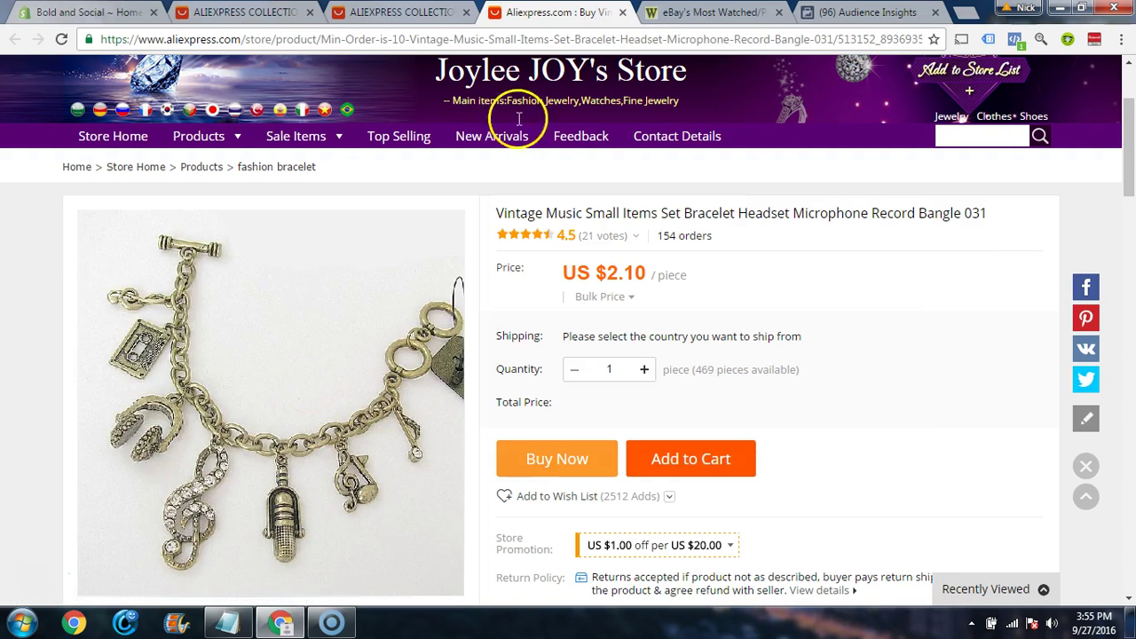
mouse_move(256, 375)
scroll(258, 377, down, 1)
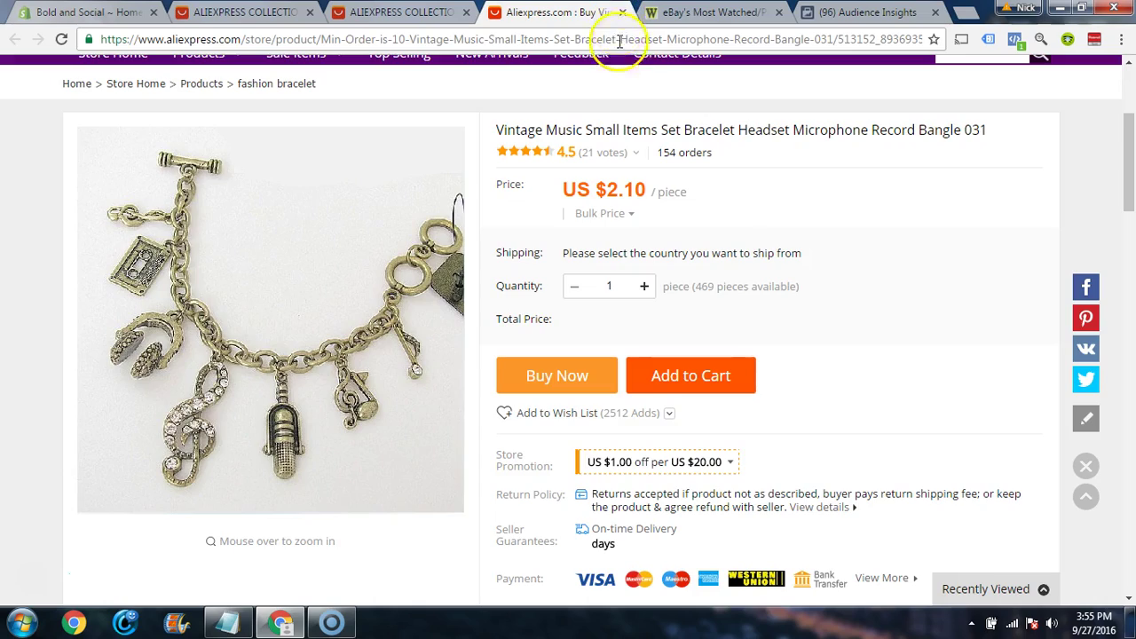
Step: Open the Music note charm bracelets listing from the related products of the vintage music bracelet
scroll(750, 205, down, 15)
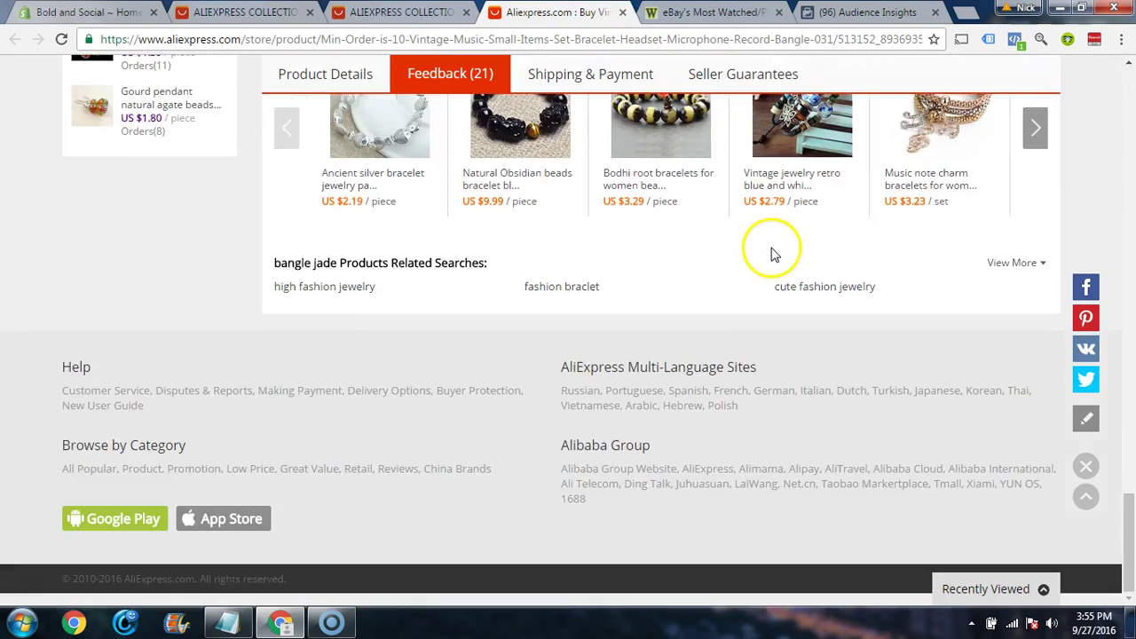
scroll(774, 262, up, 3)
scroll(515, 444, down, 1)
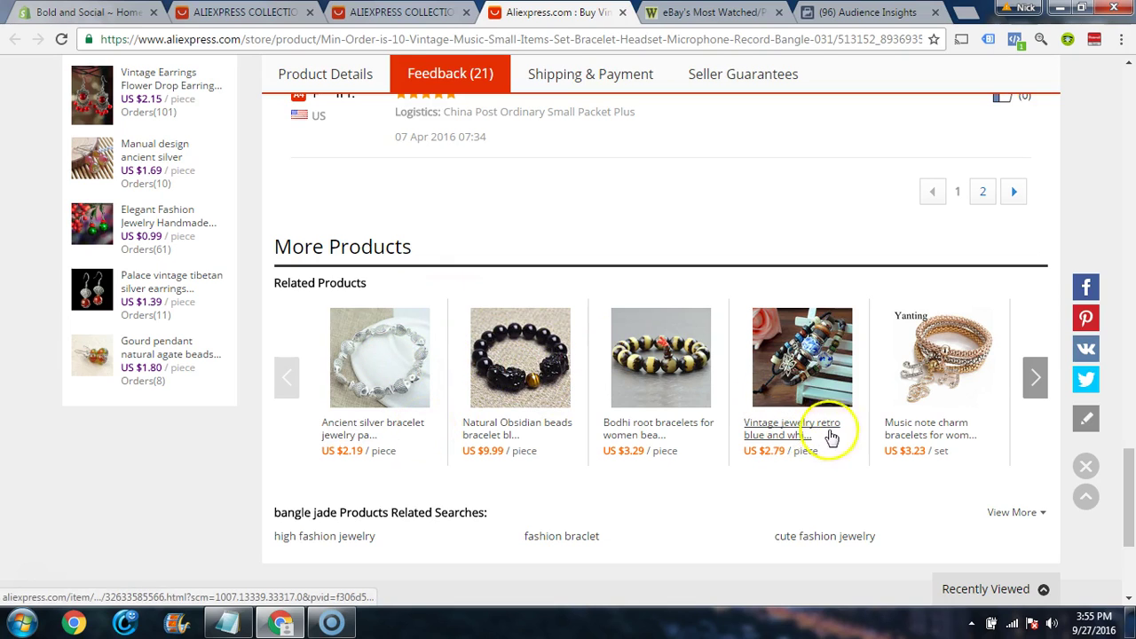
click(925, 436)
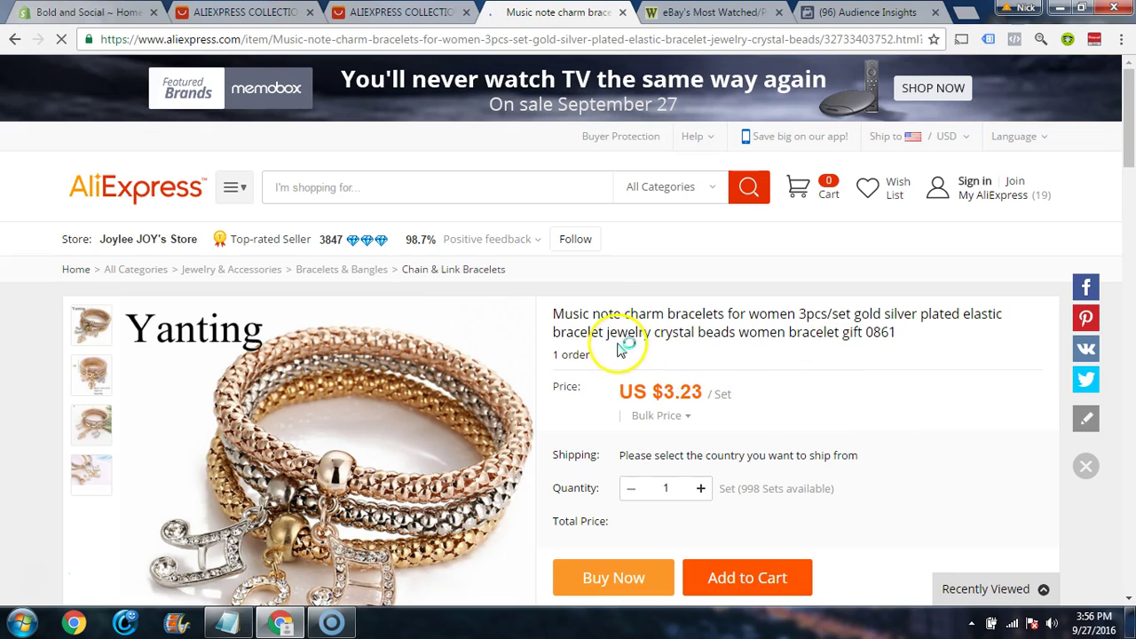
Step: Examine the music note charm bracelet set's price, shipping offer, photos and delivery times by country
scroll(606, 327, down, 2)
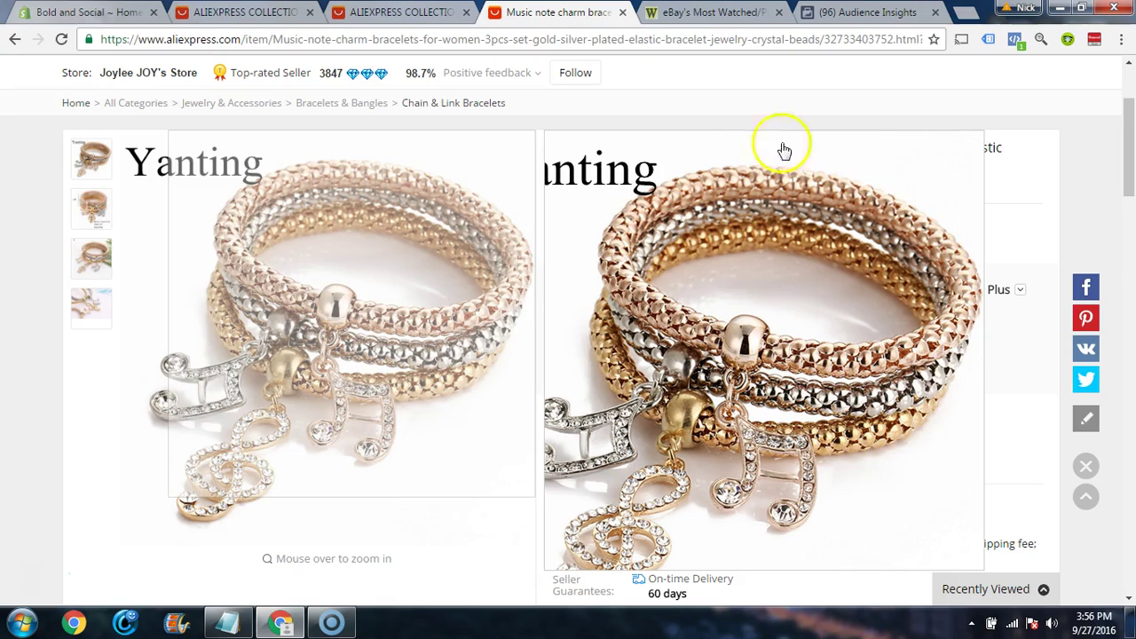
click(1086, 210)
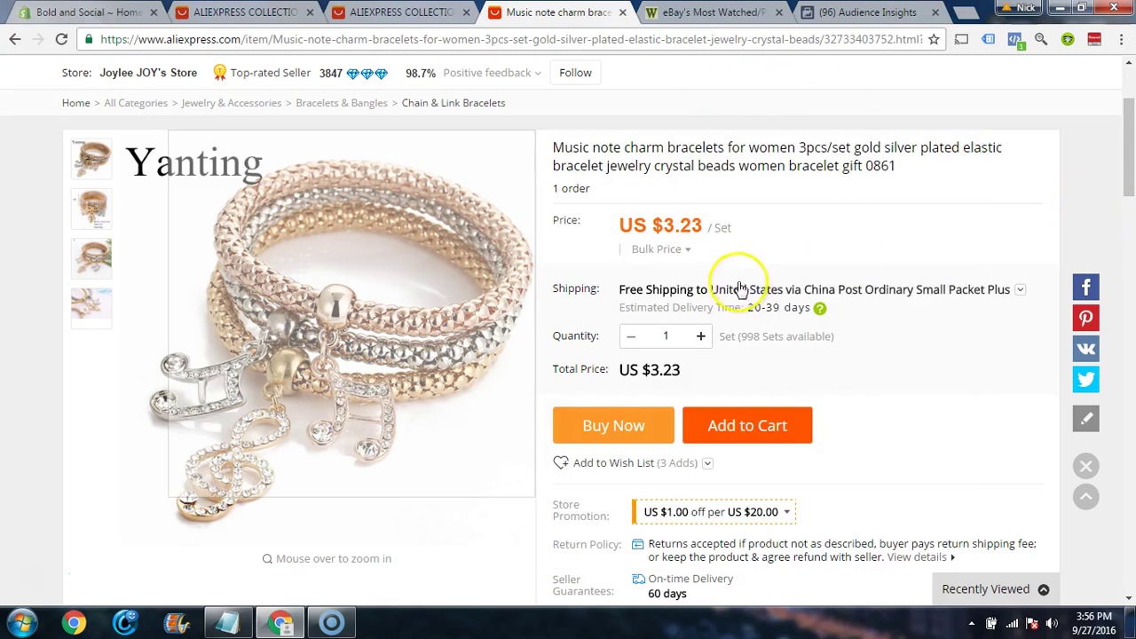
scroll(740, 288, down, 20)
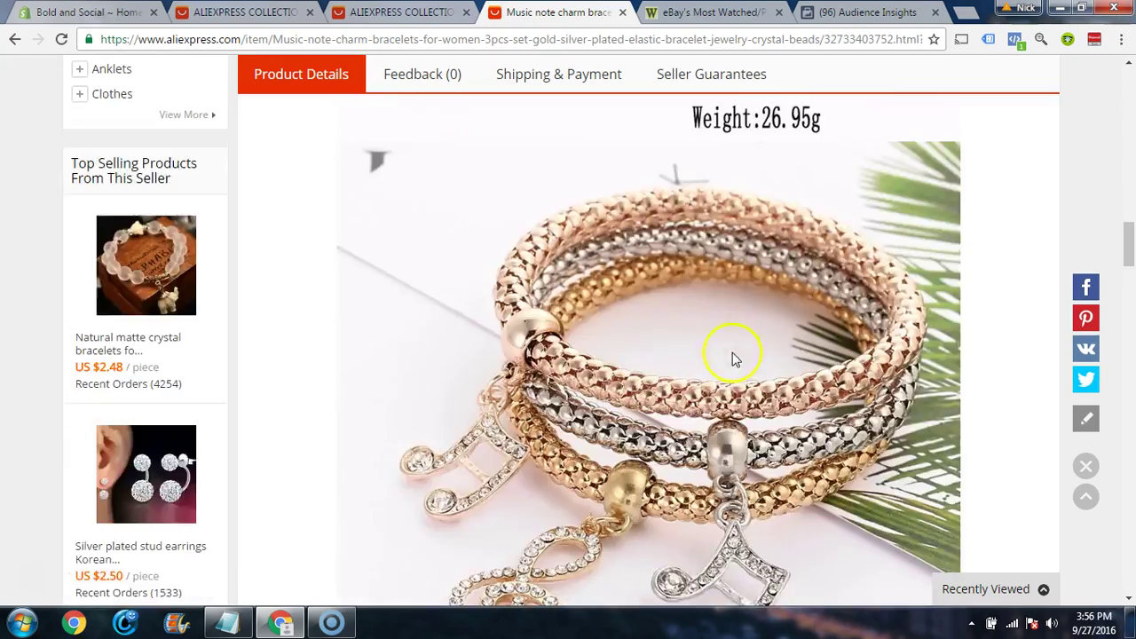
scroll(737, 363, down, 15)
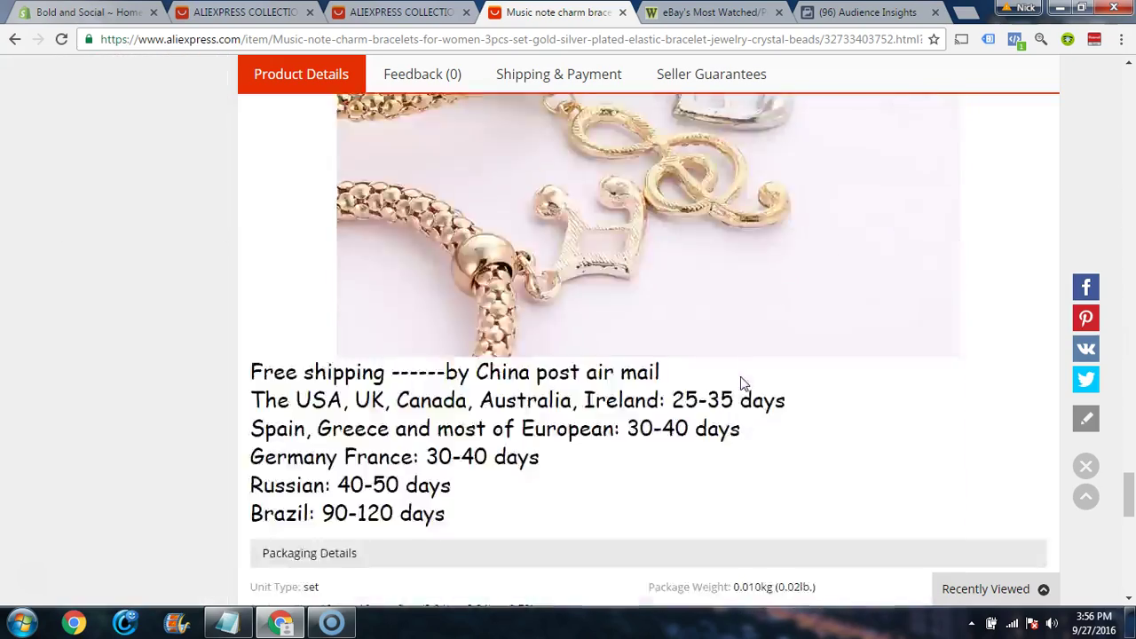
scroll(743, 383, down, 5)
scroll(744, 383, down, 2)
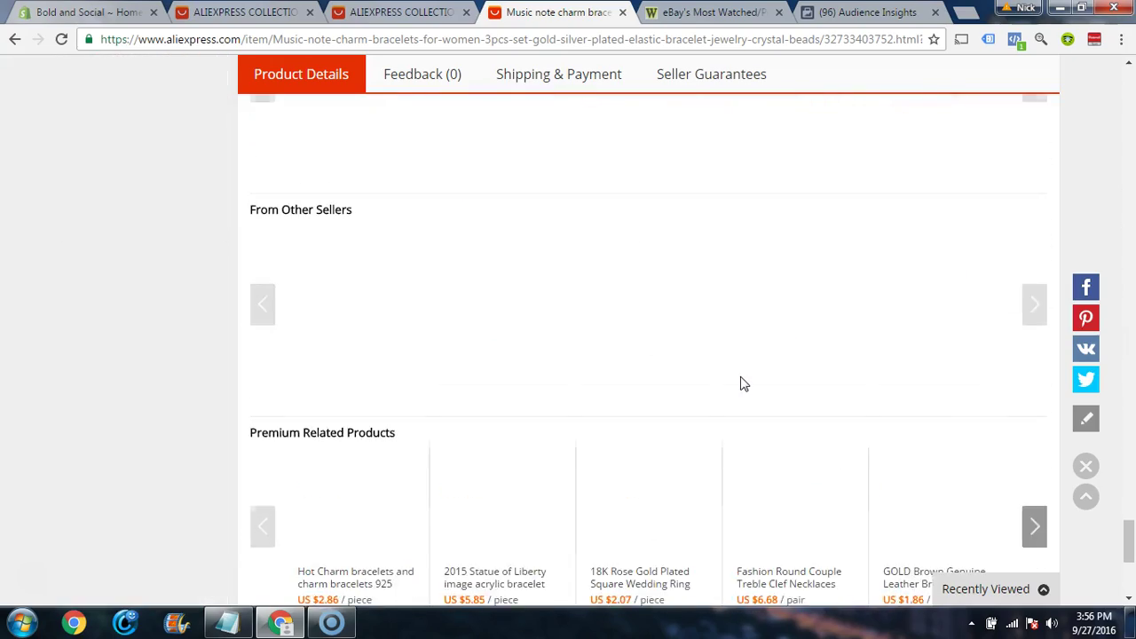
Step: Look through all the seller's other products suggested on the music note charm bracelet listing
scroll(742, 380, up, 2)
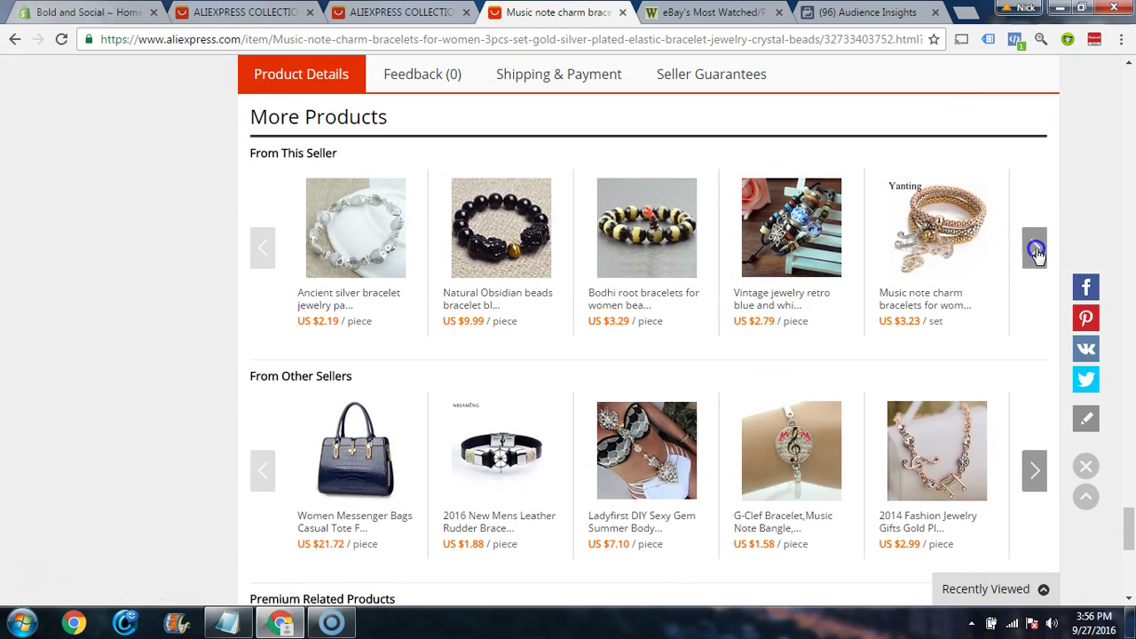
click(1035, 249)
click(1035, 249)
click(1036, 251)
click(1036, 251)
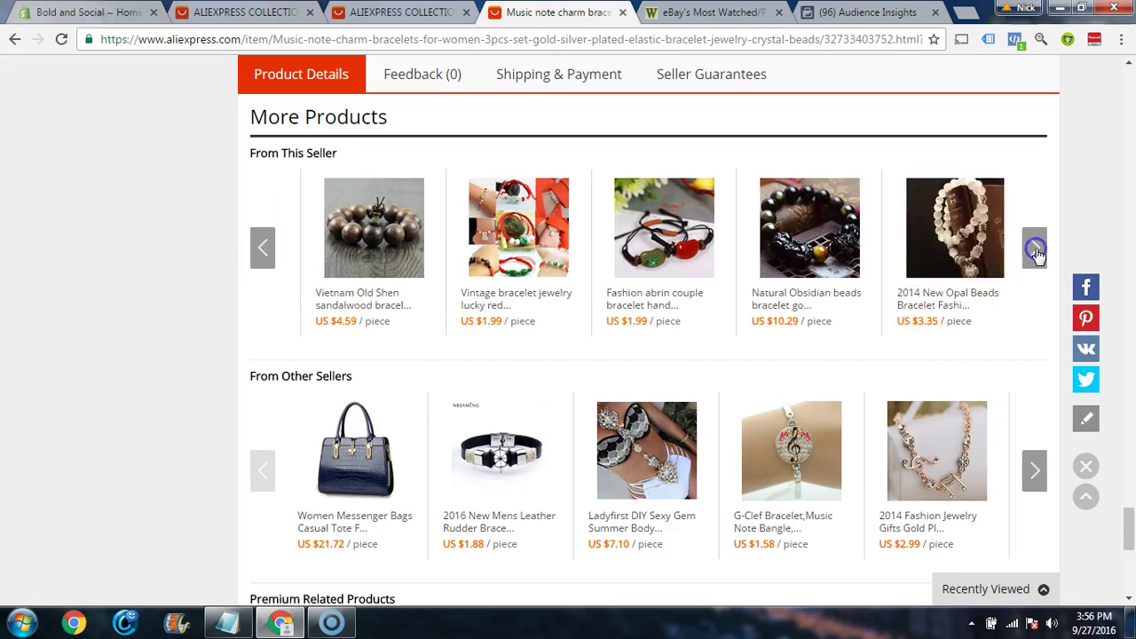
click(1036, 251)
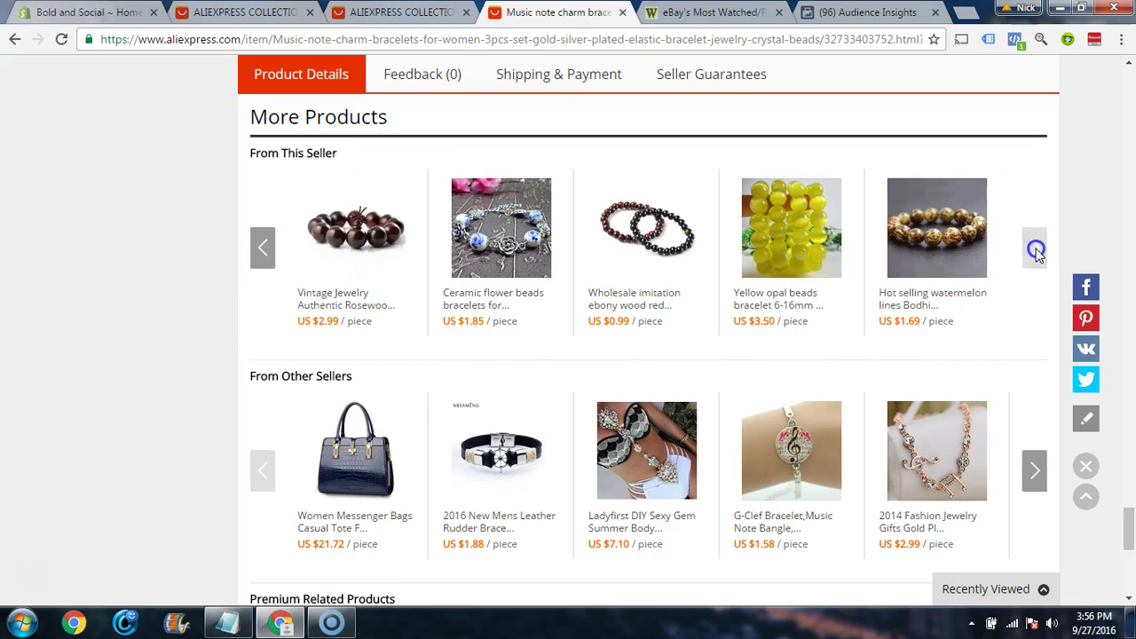
Step: Open the 2014 Fashion Jewelry Gifts Gold Plated Musical Notes Bracelet from other sellers and choose its first metal color
scroll(776, 297, down, 2)
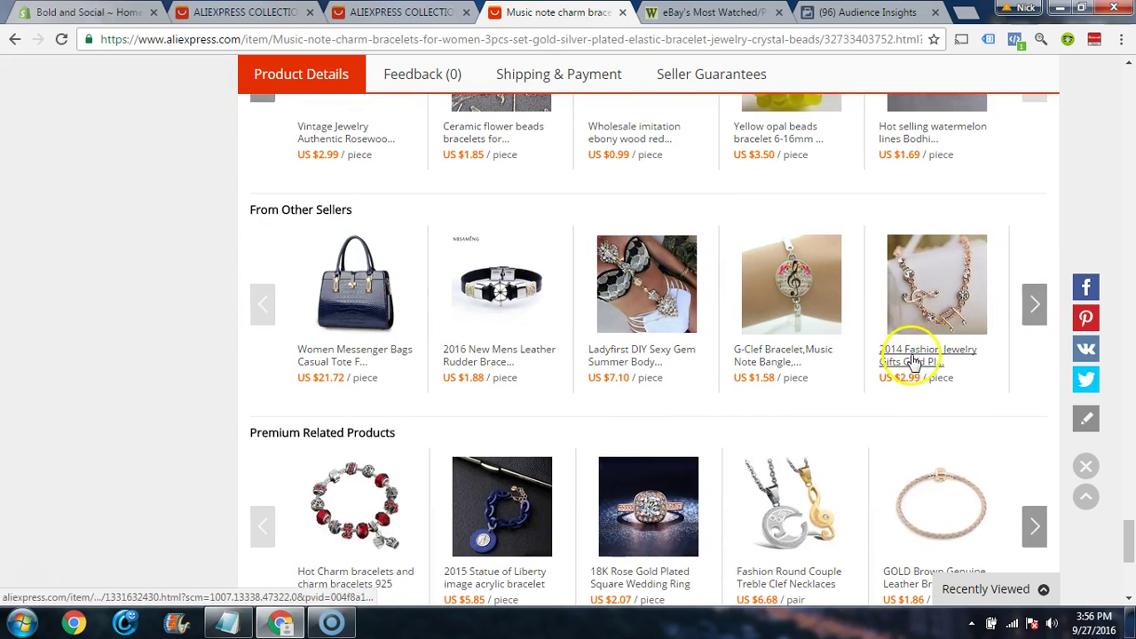
click(909, 355)
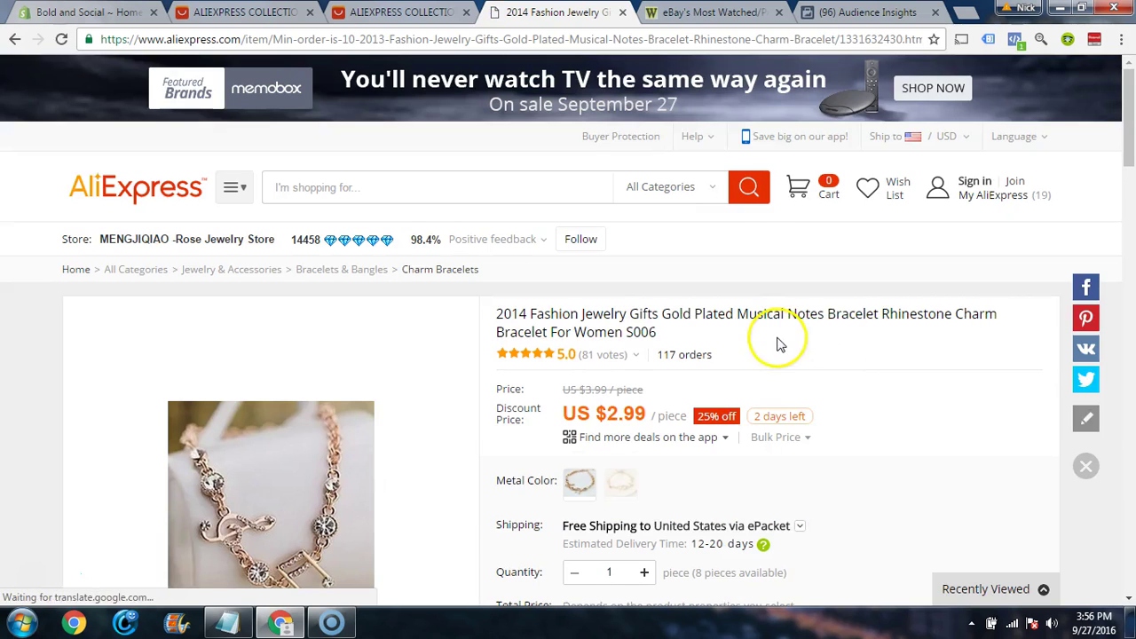
scroll(604, 316, down, 1)
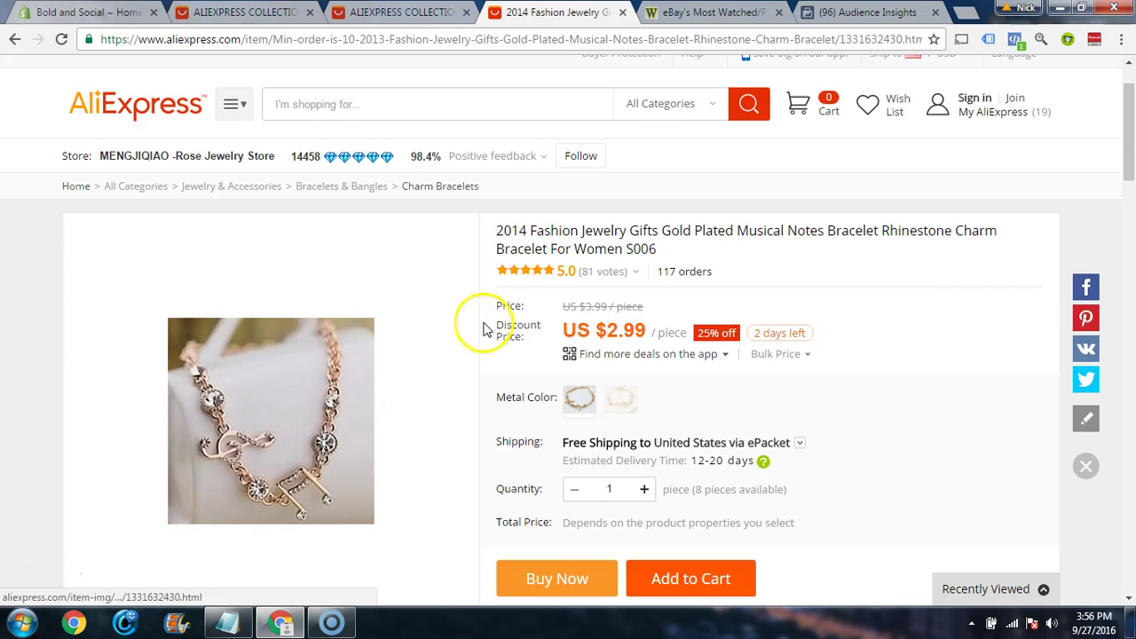
scroll(533, 325, down, 1)
click(575, 321)
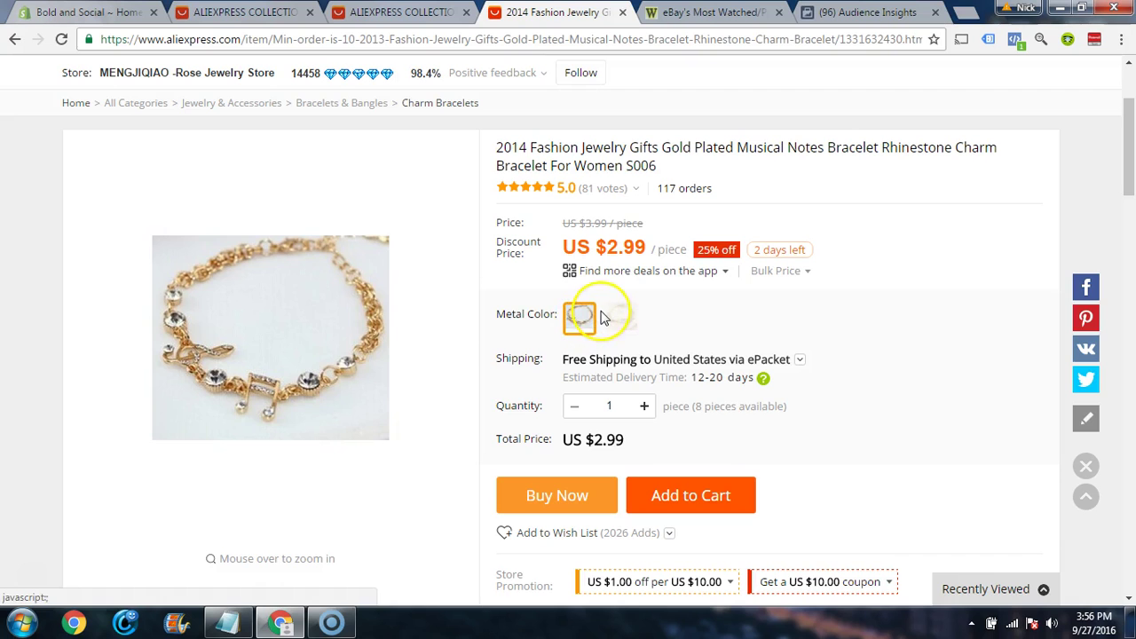
Step: Examine the musical notes bracelet's seller discount, item specifics, order policies and product photos
scroll(602, 317, down, 6)
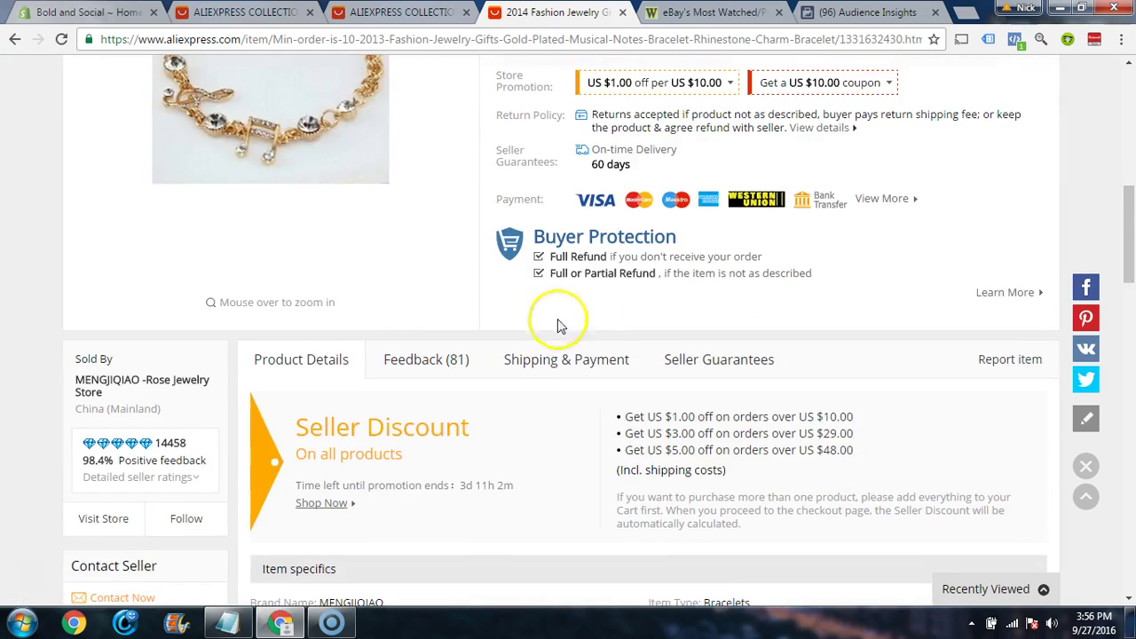
scroll(497, 319, up, 2)
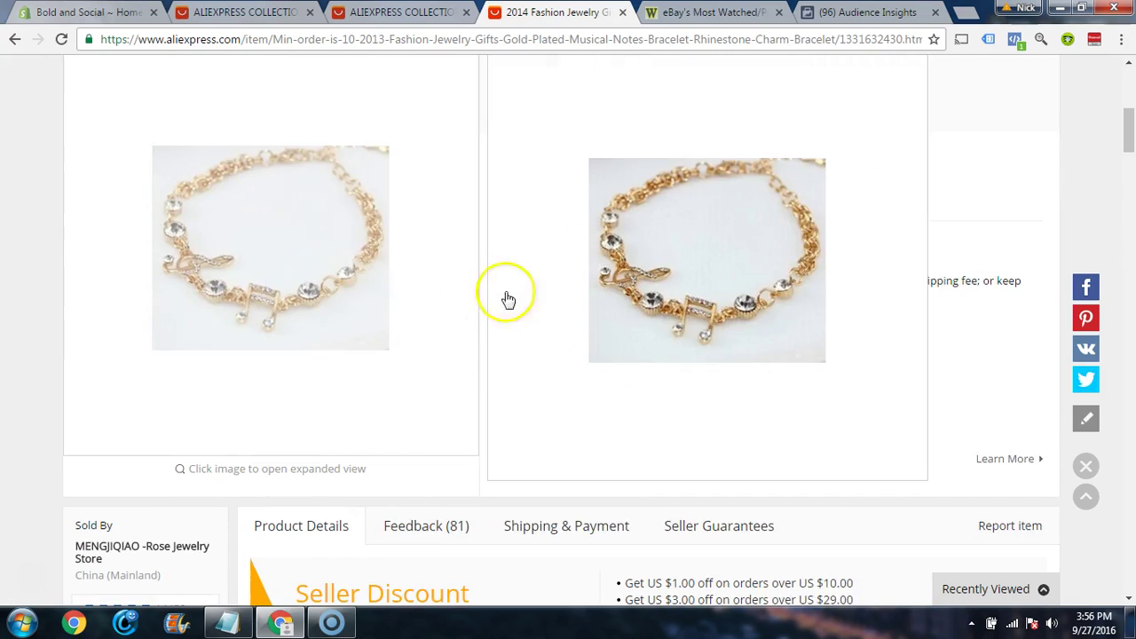
scroll(647, 322, down, 5)
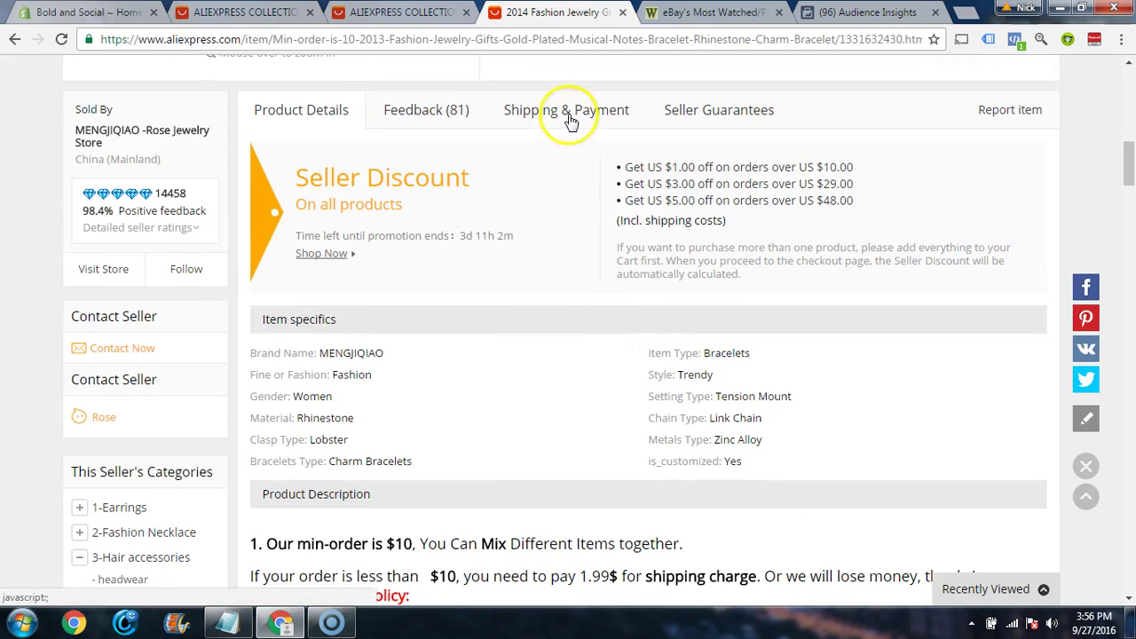
scroll(590, 328, down, 12)
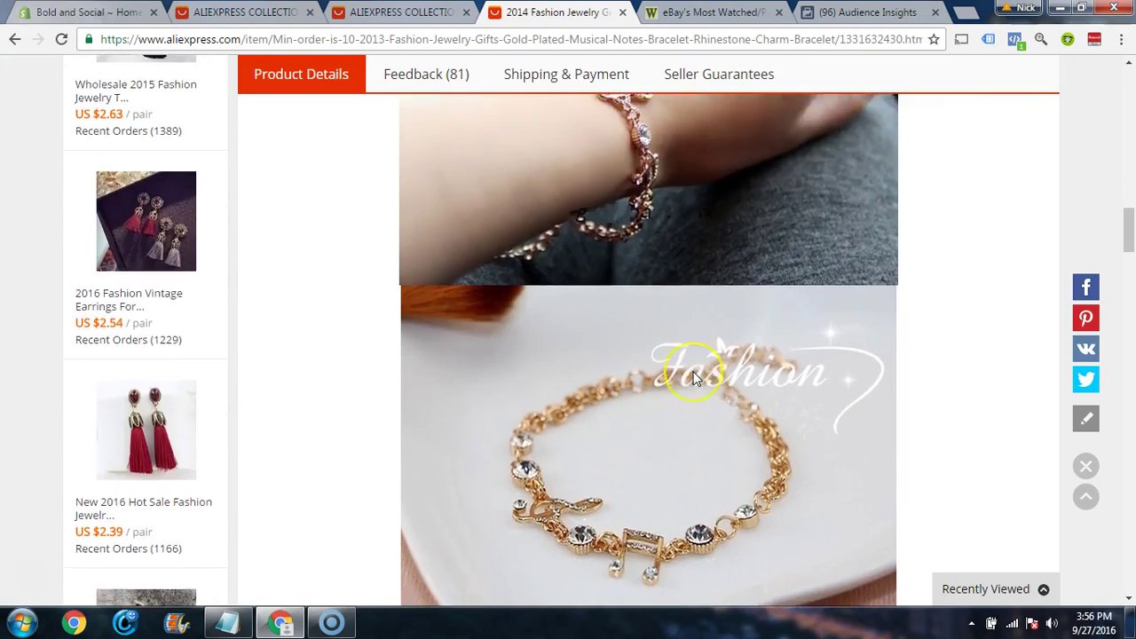
scroll(695, 377, down, 8)
scroll(716, 386, up, 5)
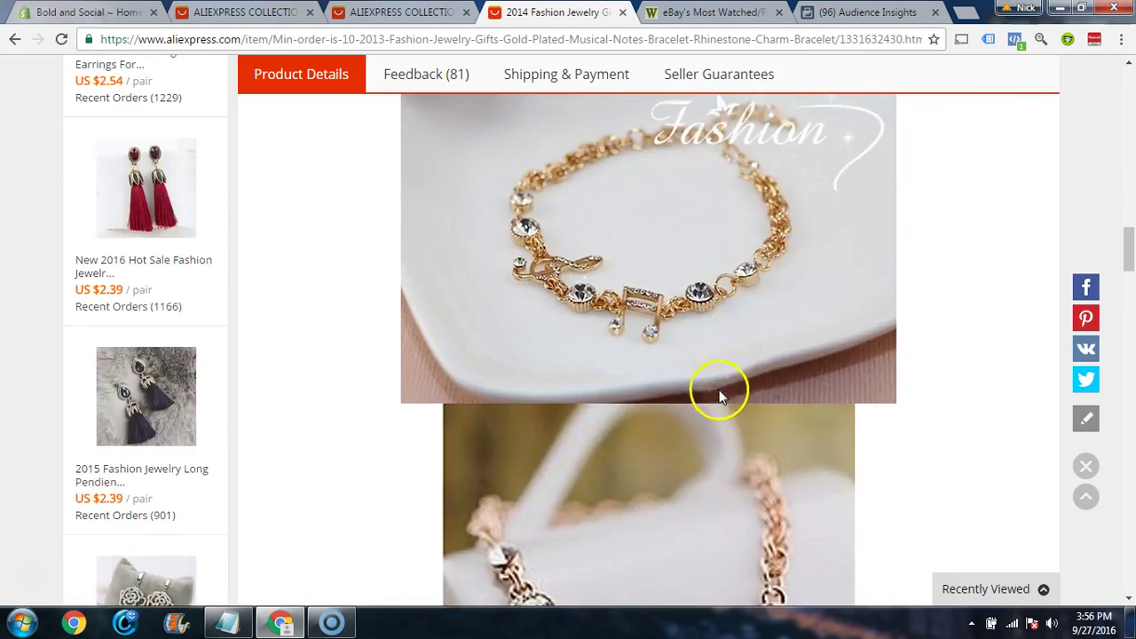
scroll(717, 394, down, 10)
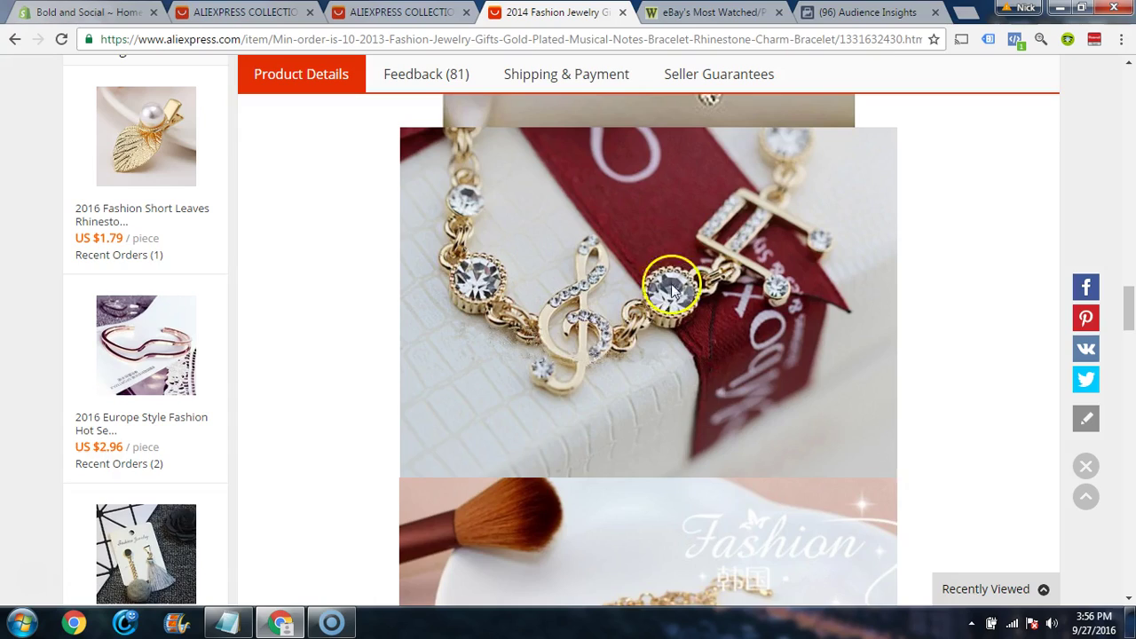
scroll(671, 288, up, 15)
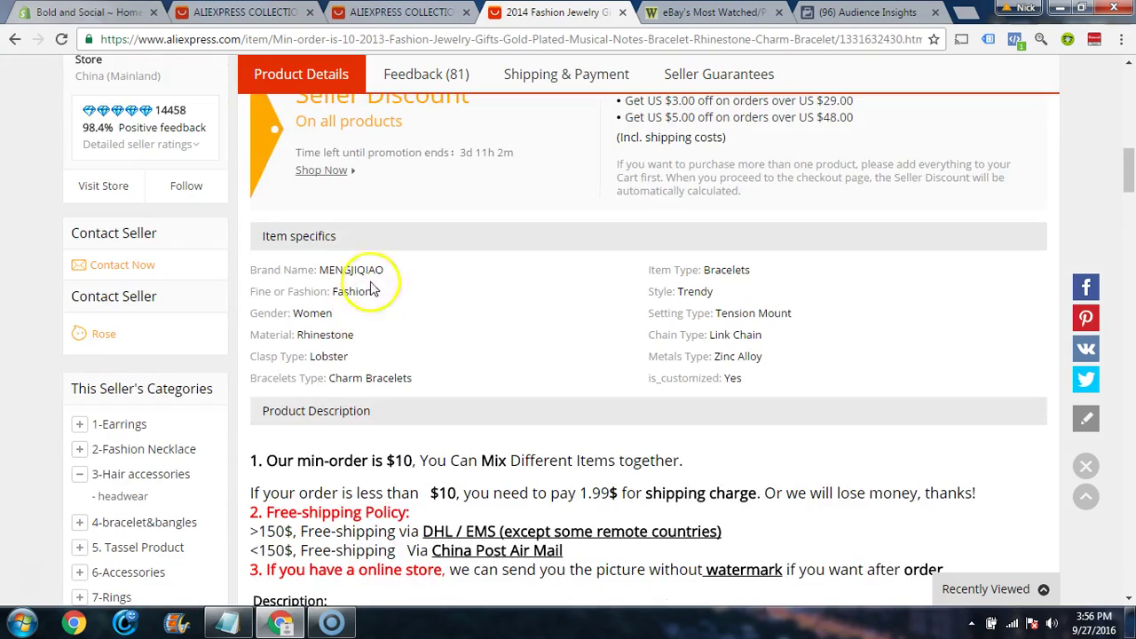
scroll(426, 293, up, 3)
scroll(520, 373, up, 1)
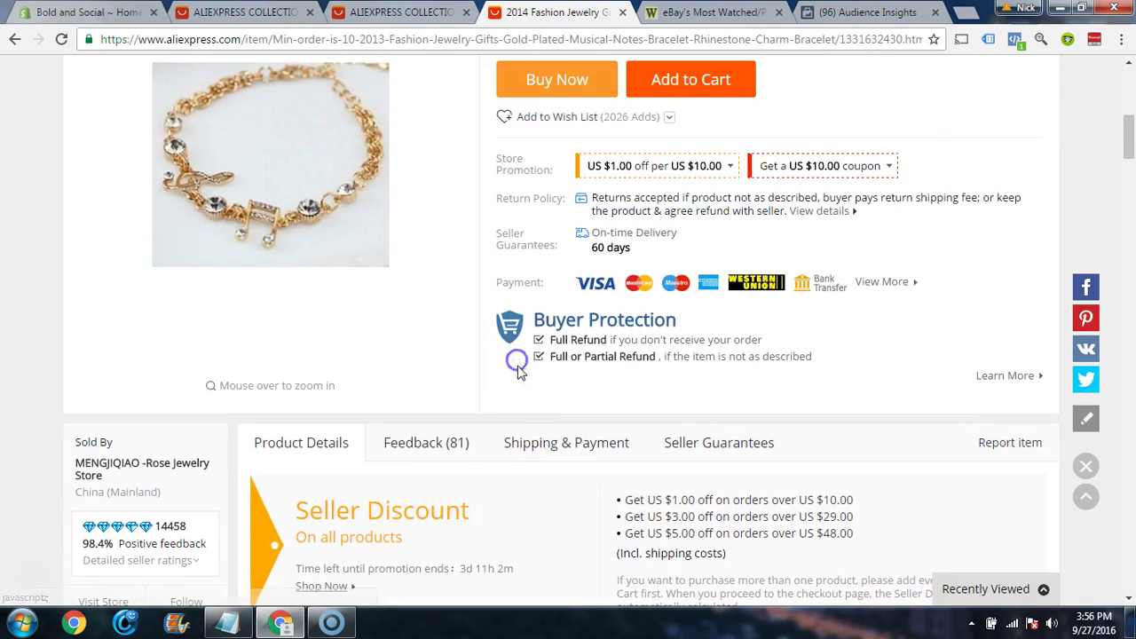
Step: Check the musical notes bracelet's shipping companies, costs and delivery times, focusing on the ePacket option
click(533, 441)
scroll(536, 435, down, 3)
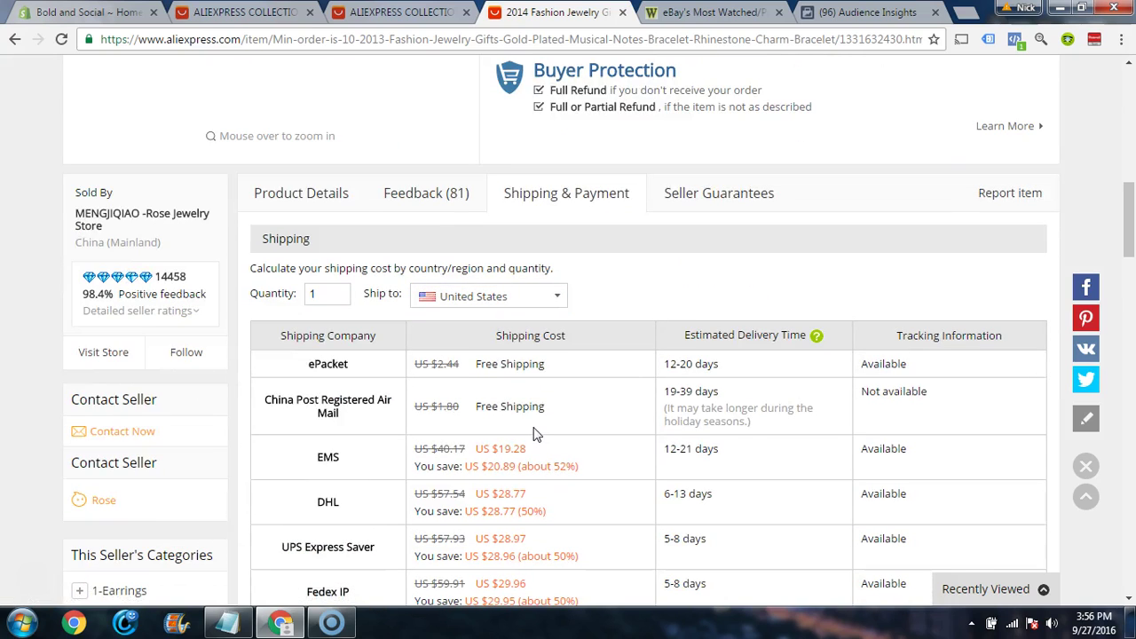
drag(575, 363, 328, 368)
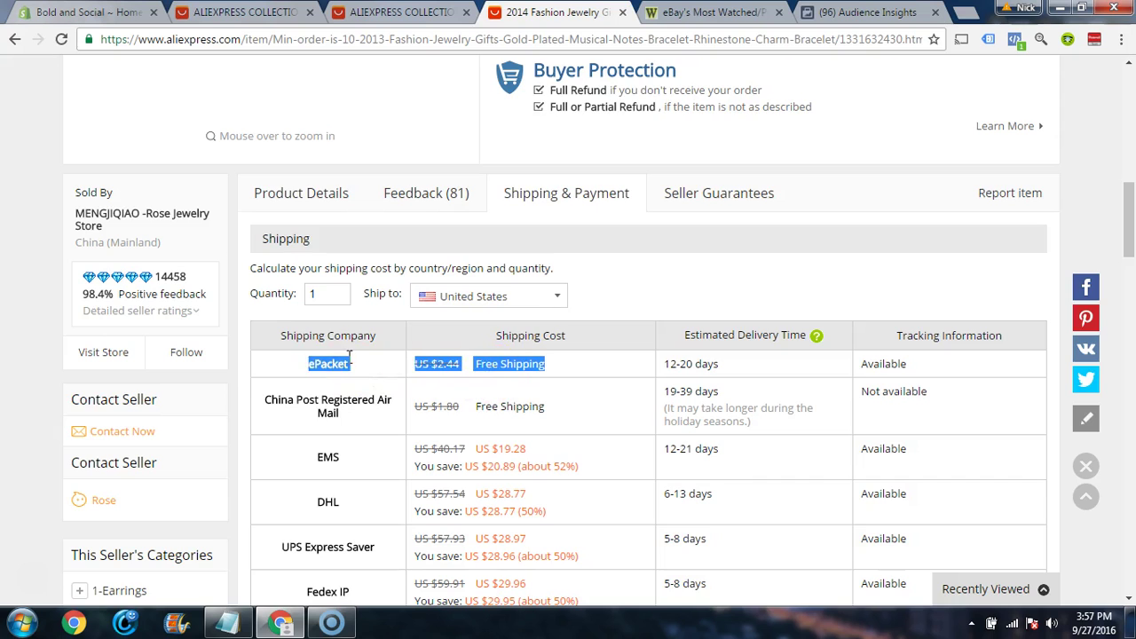
scroll(520, 322, up, 7)
scroll(503, 340, down, 1)
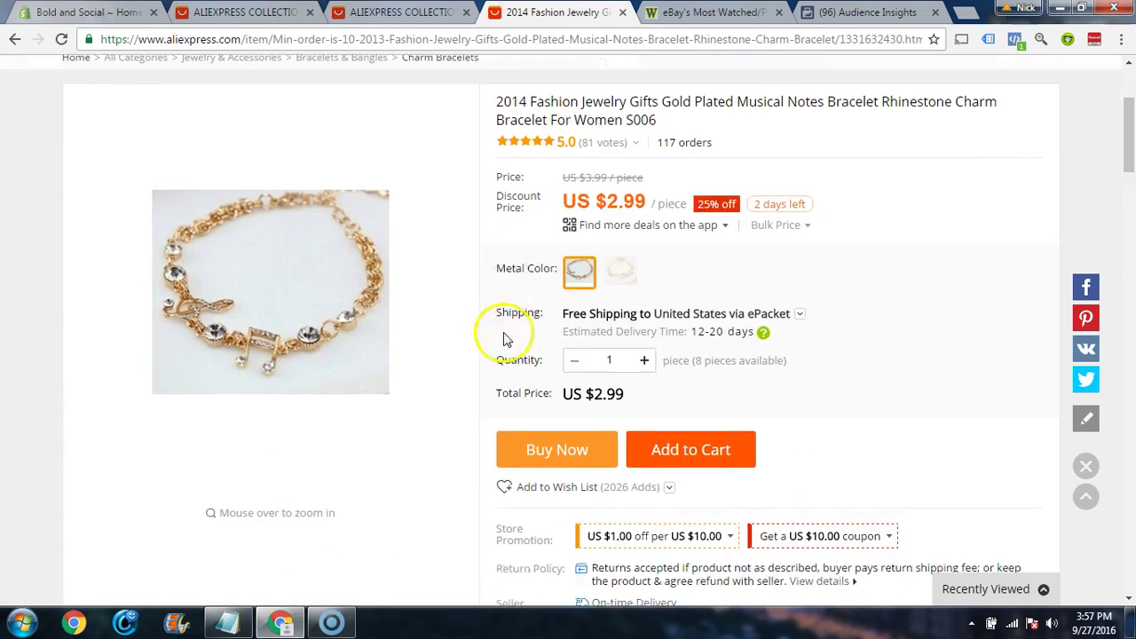
Step: Read the bracelet's customer feedback and enlarge the photos attached to several reviews
scroll(504, 340, down, 4)
click(401, 442)
scroll(476, 422, down, 5)
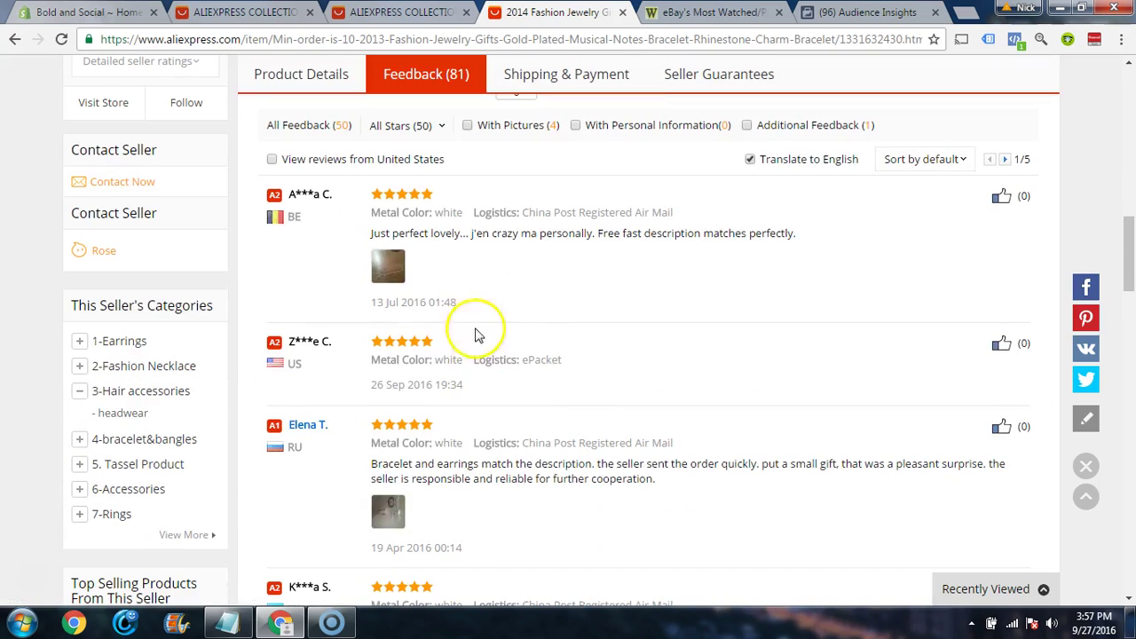
click(404, 273)
scroll(584, 406, down, 2)
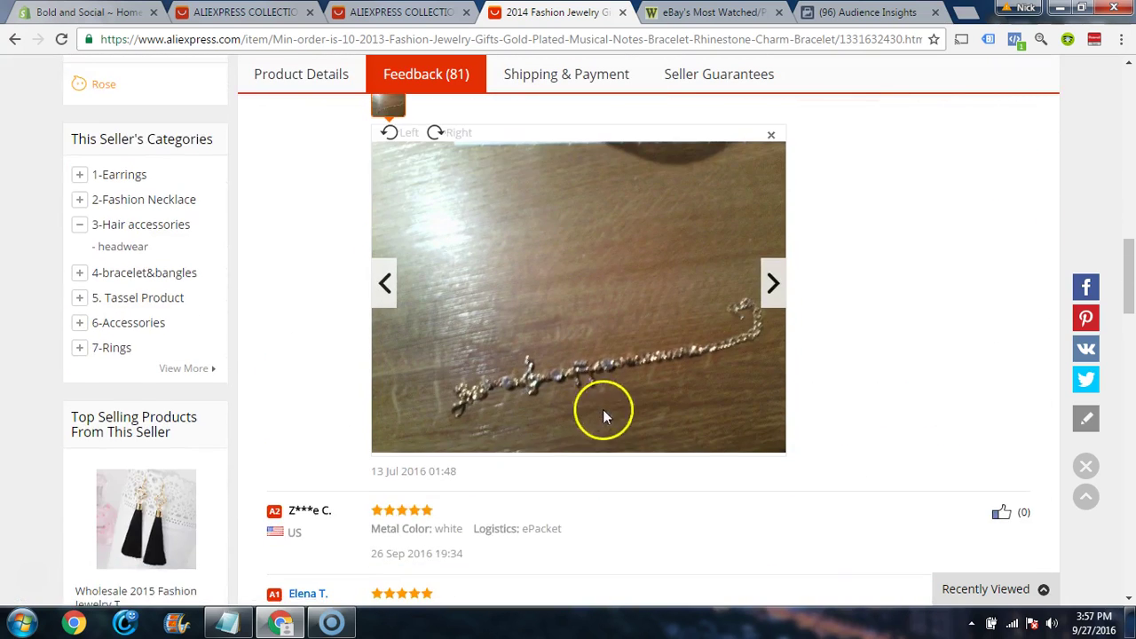
scroll(478, 410, down, 4)
click(395, 282)
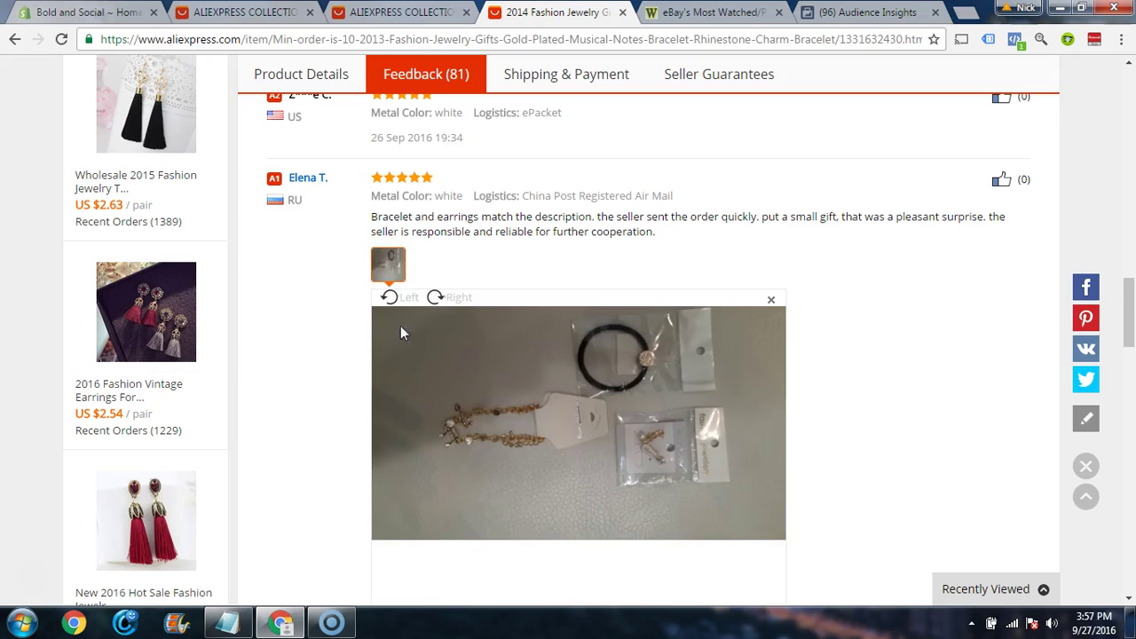
scroll(429, 376, down, 3)
click(387, 413)
scroll(417, 404, down, 4)
scroll(421, 417, down, 3)
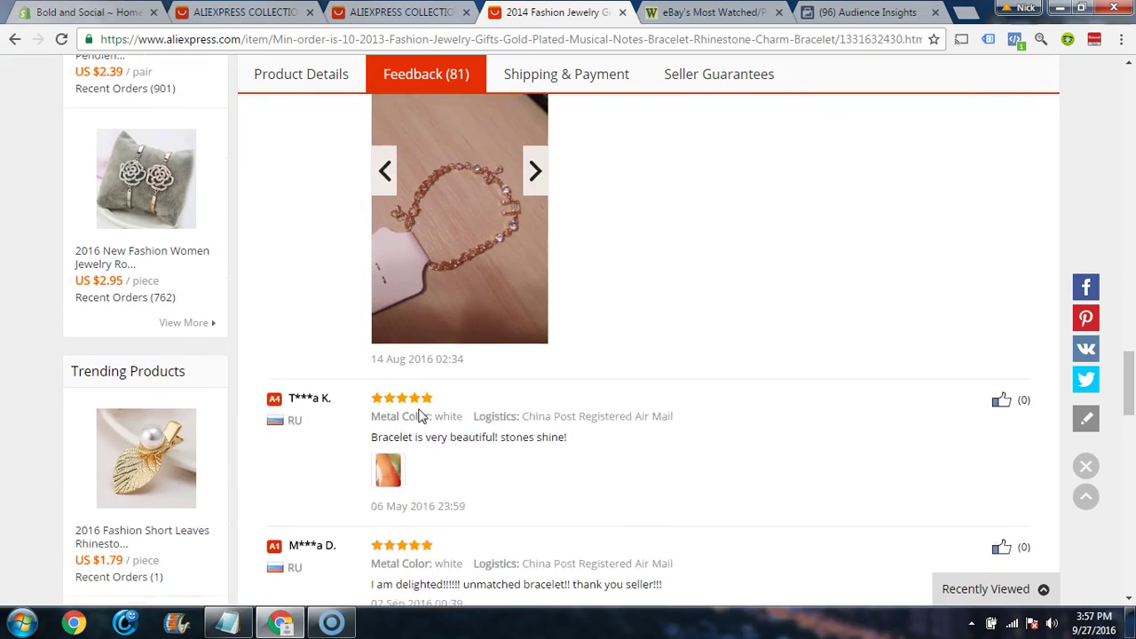
scroll(539, 432, down, 6)
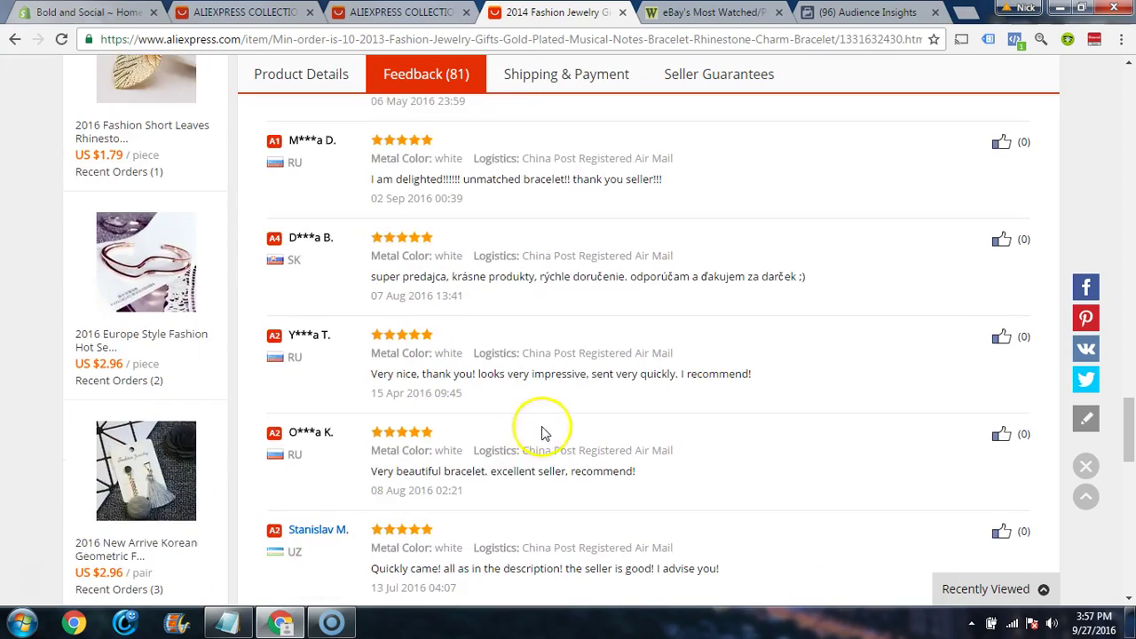
Step: Review the bracelet's main photo and title, and look through the related products from this seller and other sellers
scroll(543, 429, up, 5)
scroll(544, 432, up, 15)
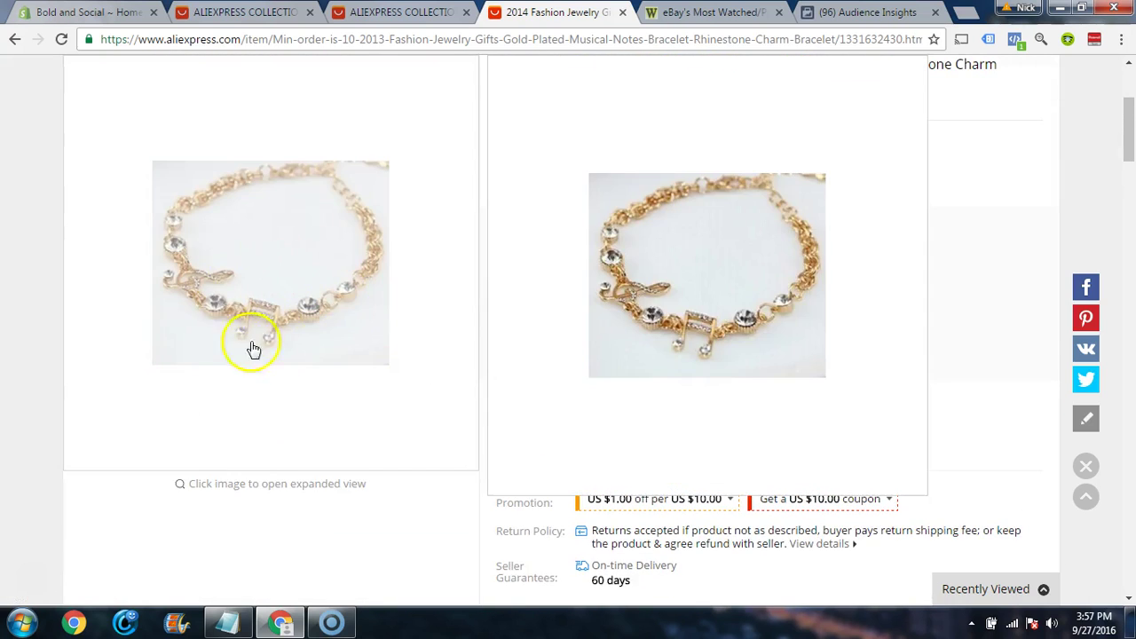
scroll(753, 358, up, 3)
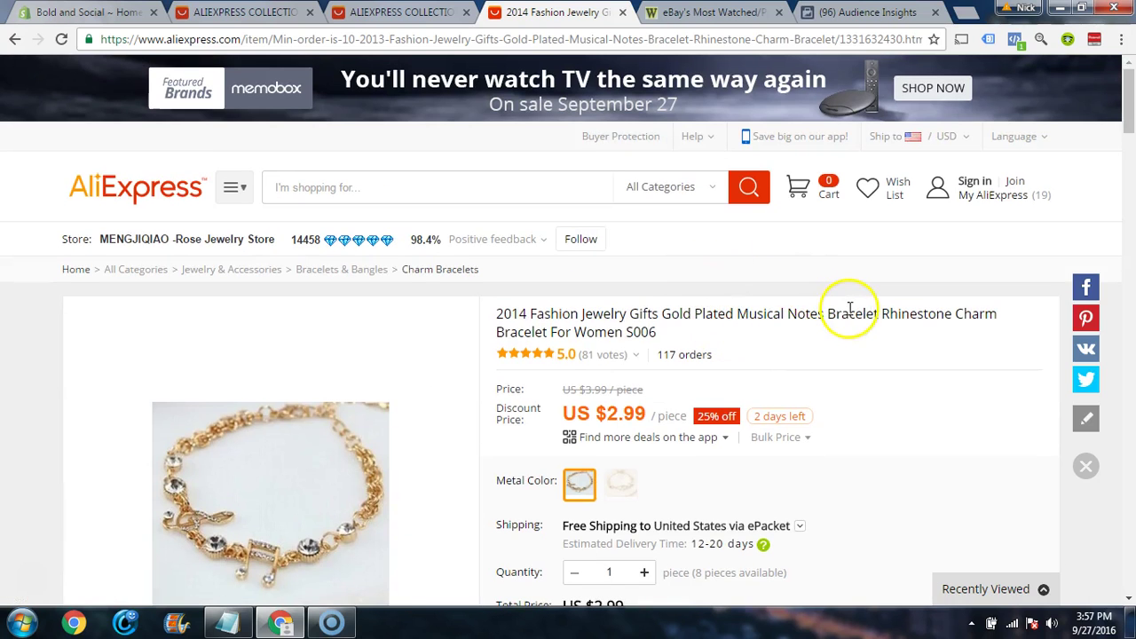
scroll(728, 300, down, 20)
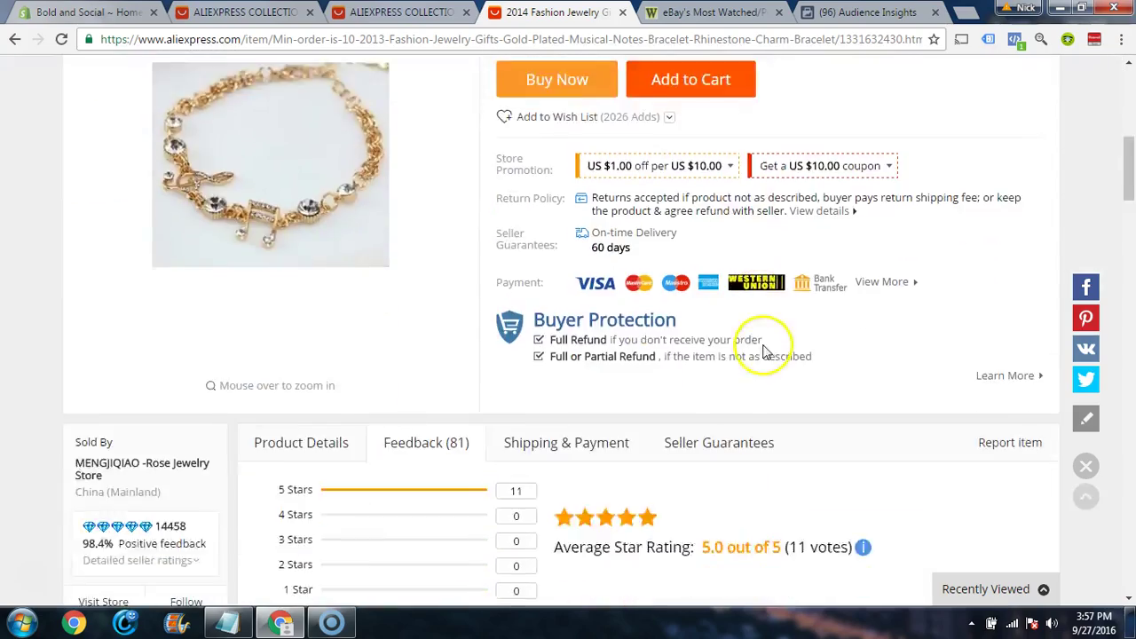
scroll(813, 366, down, 10)
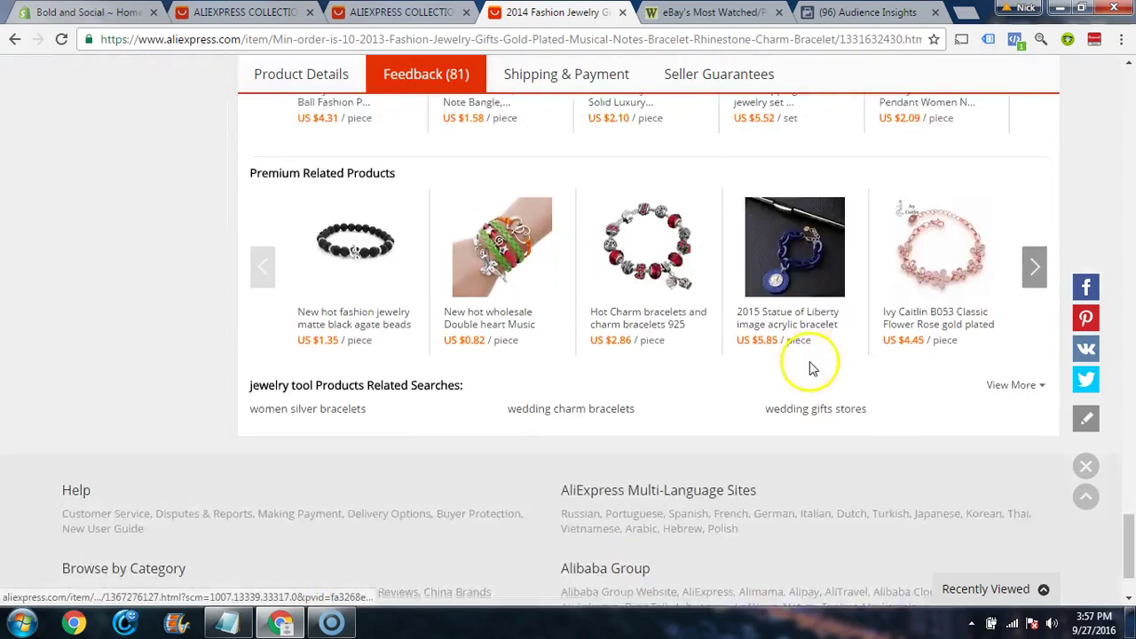
scroll(806, 373, up, 4)
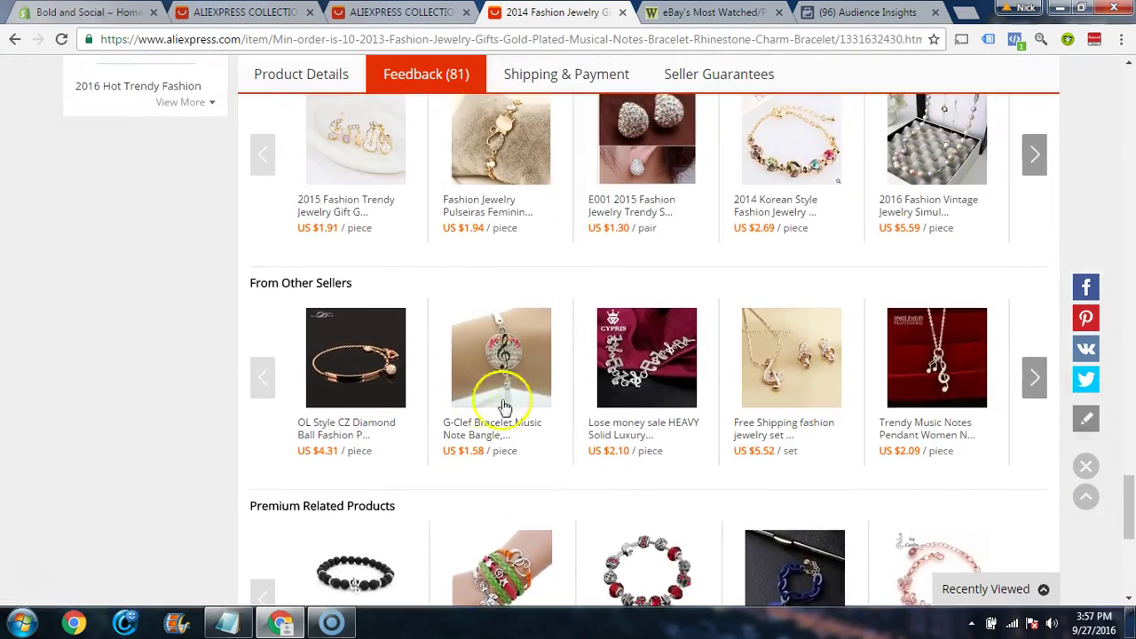
scroll(654, 446, up, 1)
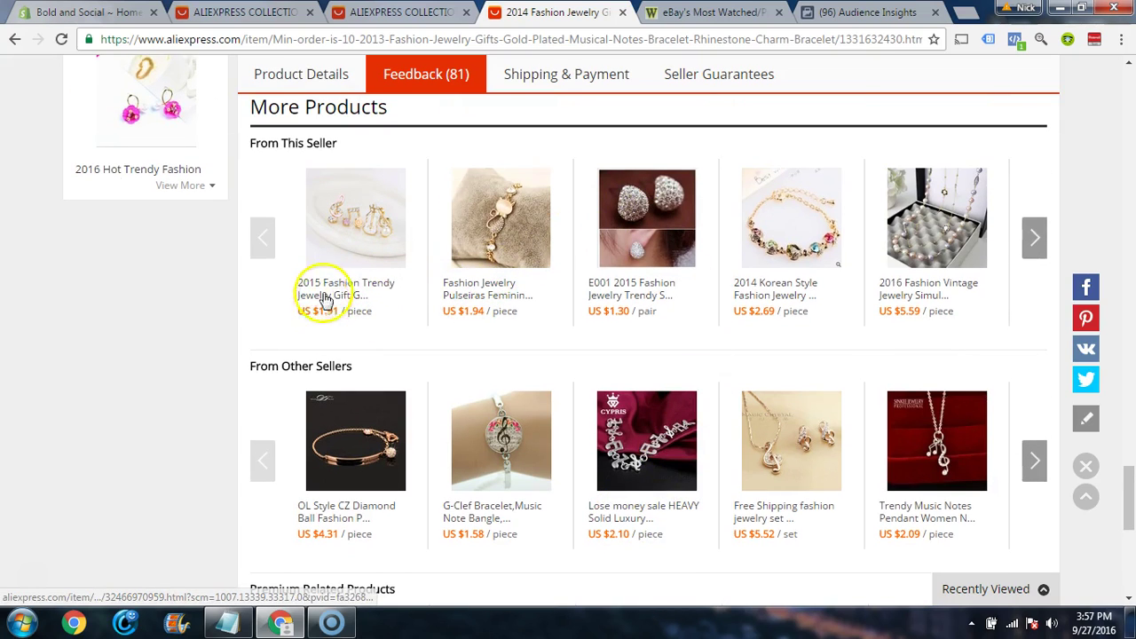
scroll(916, 366, down, 1)
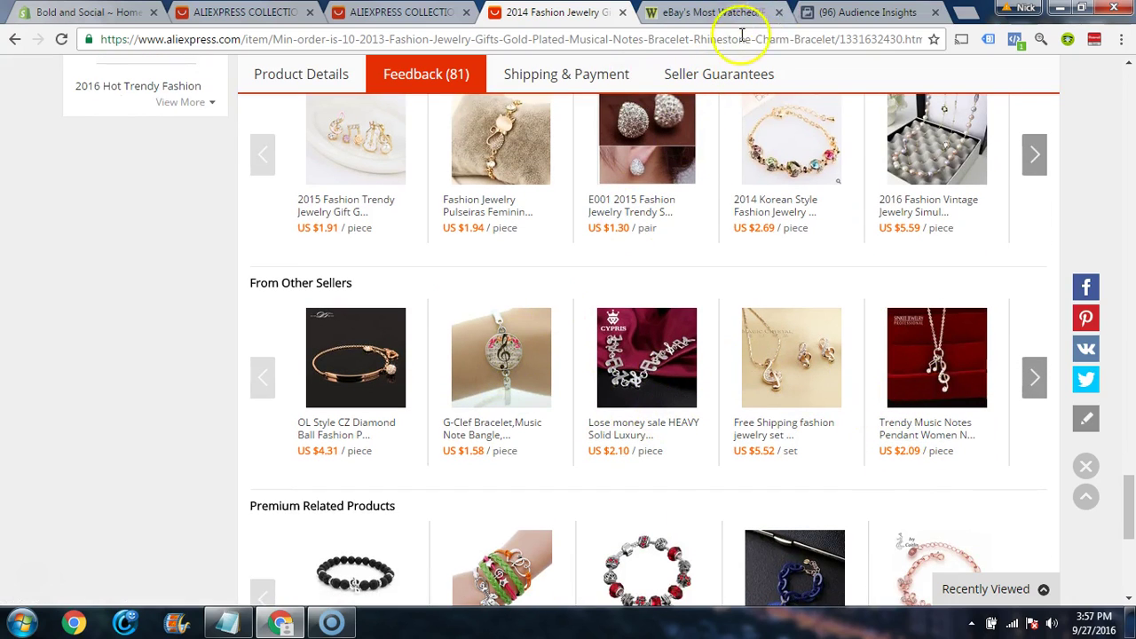
Step: Close the eBay's Most Watched and Audience Insights pages, and open this seller's 2015 Fashion Trendy Jewelry Gift listing in a new tab
click(778, 12)
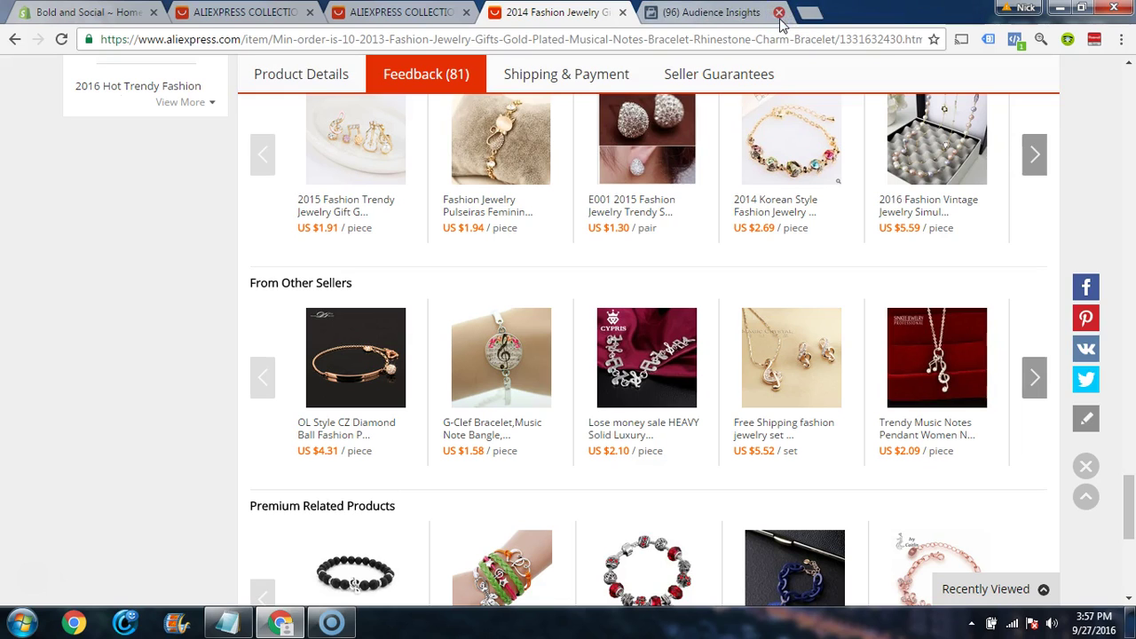
click(779, 12)
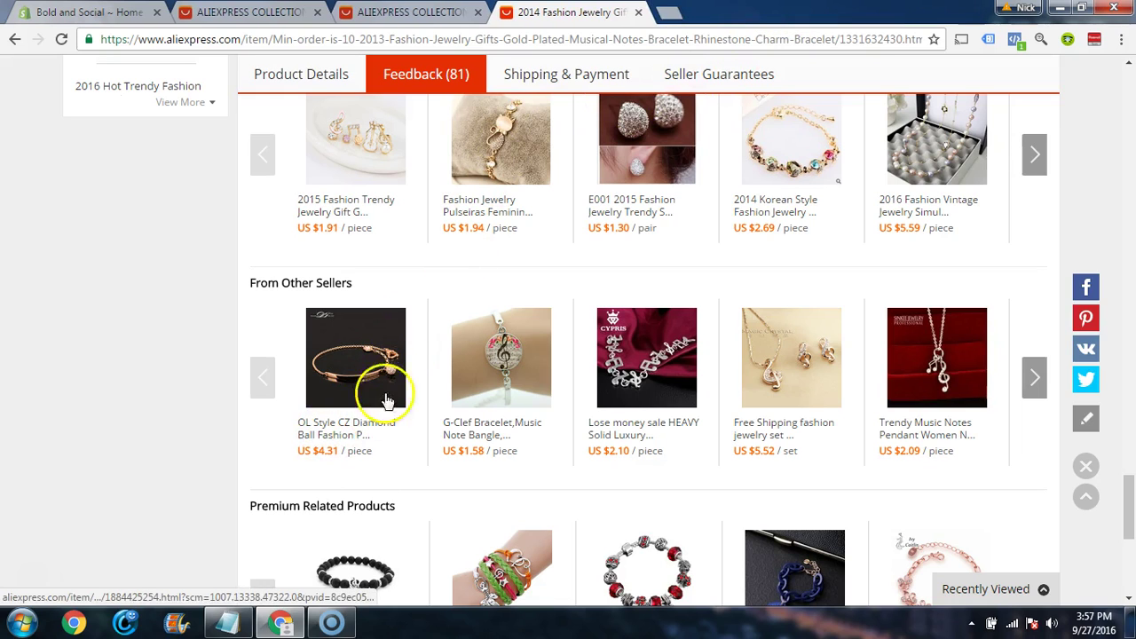
right_click(337, 207)
click(364, 221)
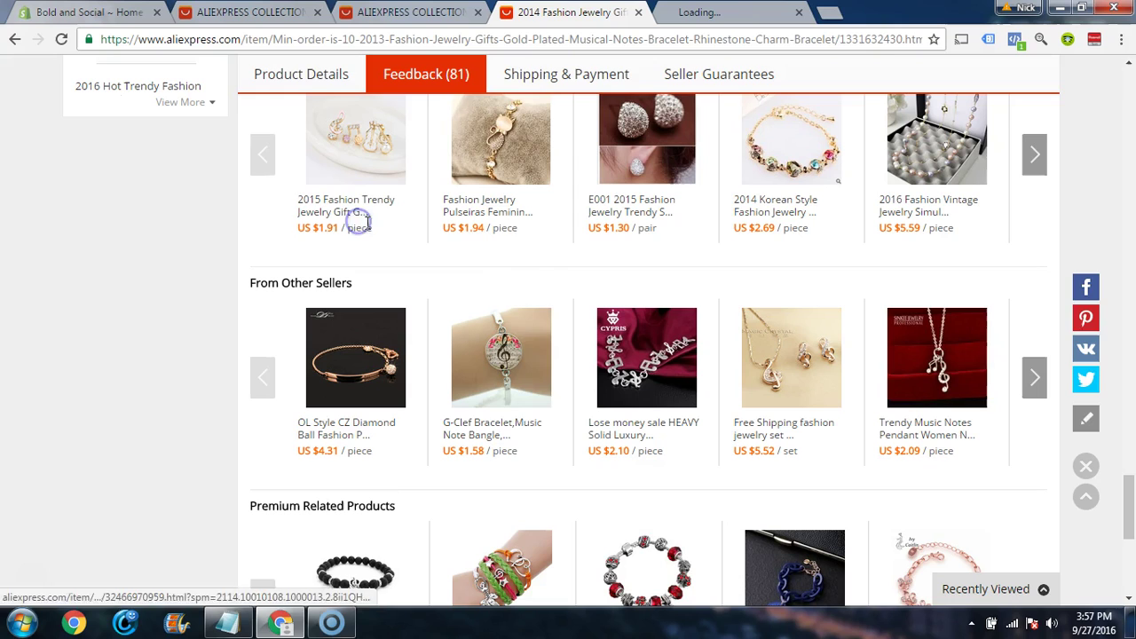
Step: Open the other sellers' G-Clef bracelet, Lose money sale HEAVY, Free Shipping fashion jewelry set and Trendy Music Notes pendant listings in new tabs
right_click(480, 419)
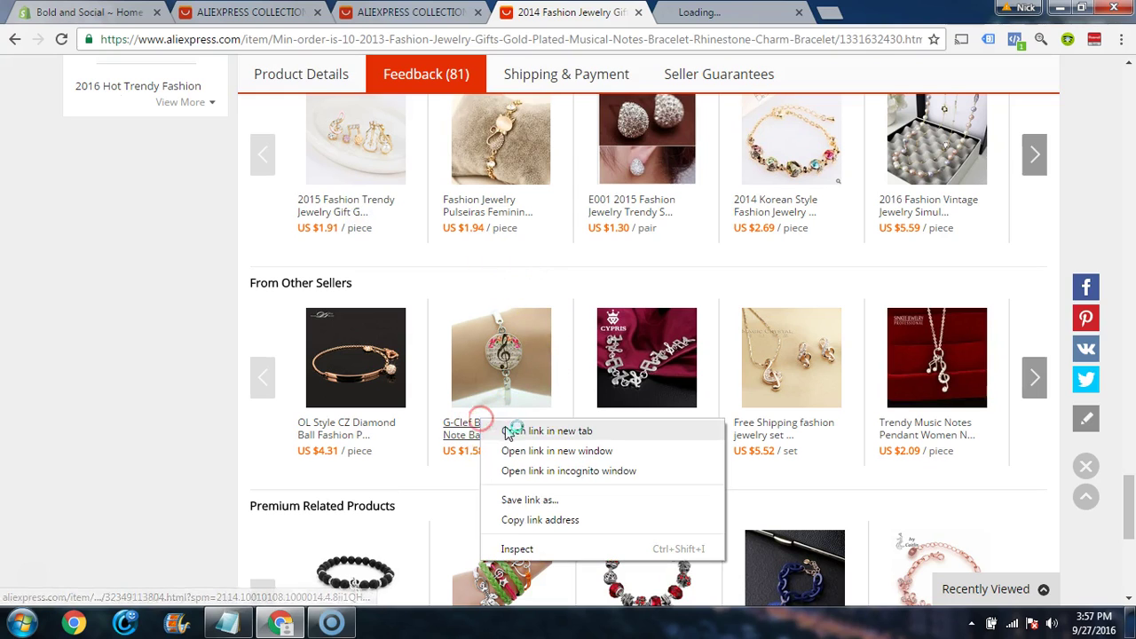
click(524, 431)
right_click(633, 421)
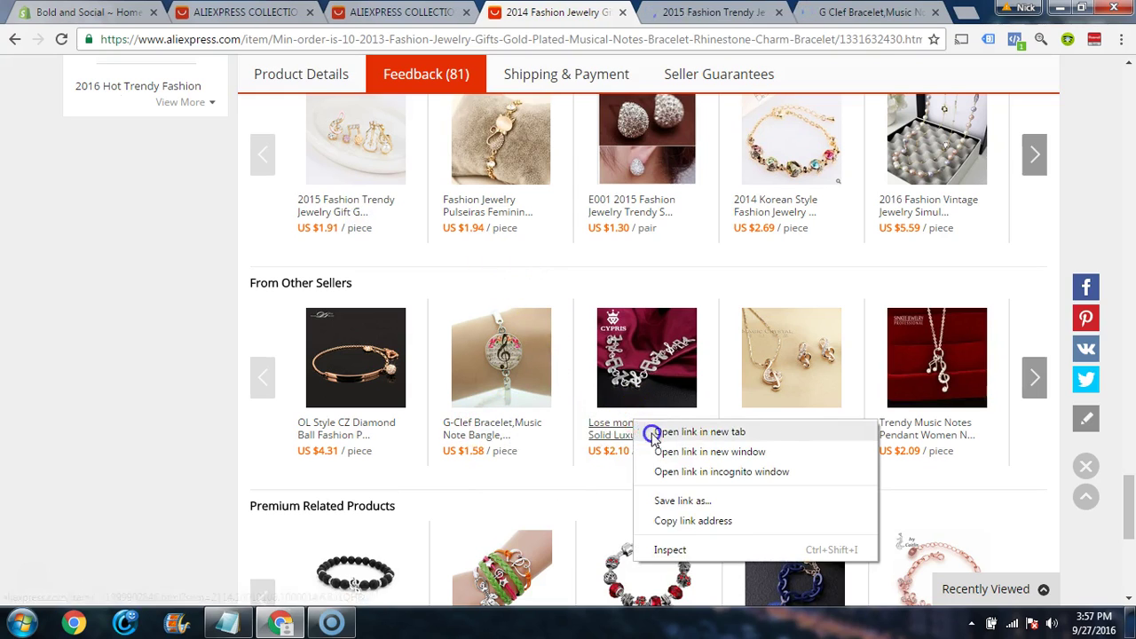
click(679, 432)
right_click(781, 421)
click(794, 435)
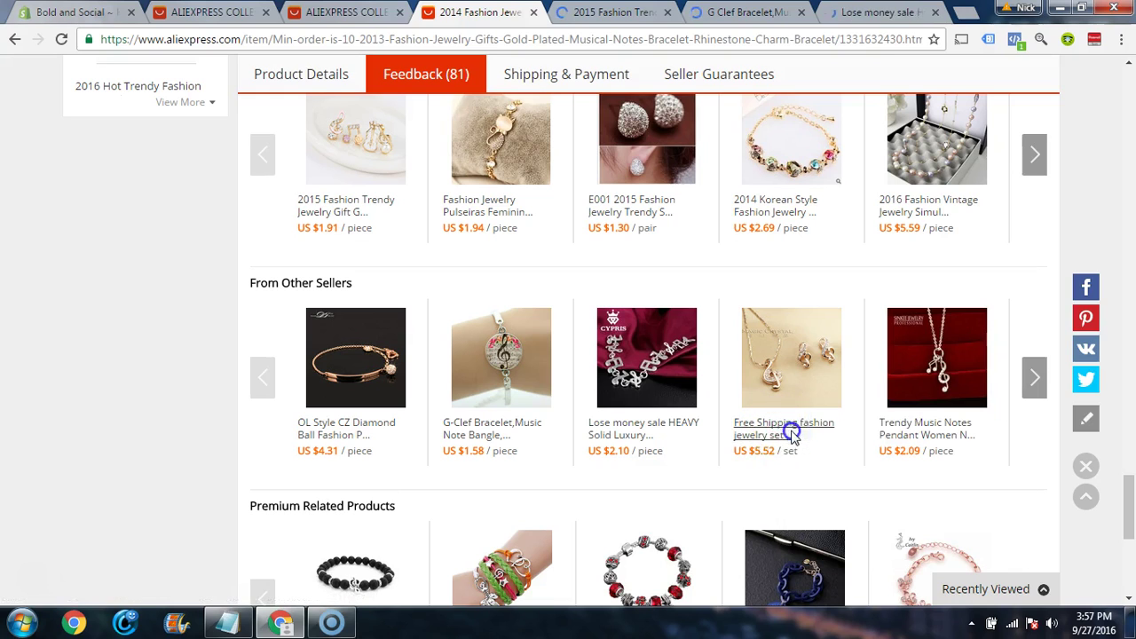
right_click(905, 430)
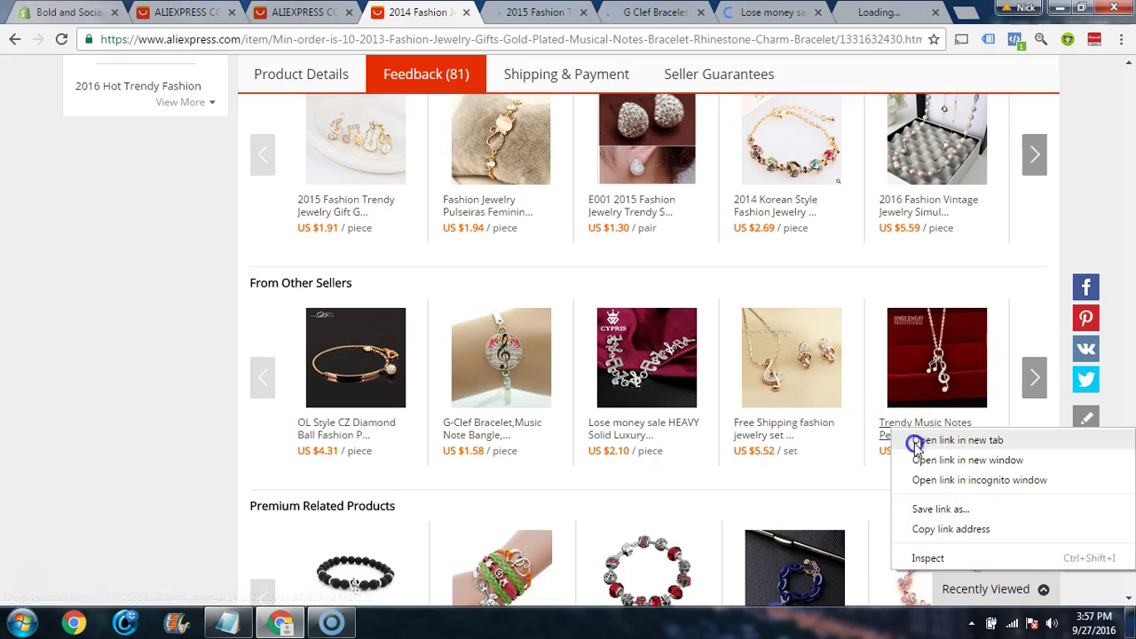
click(919, 440)
Step: Browse further sets of this seller's related products for more music-themed jewelry
click(1028, 152)
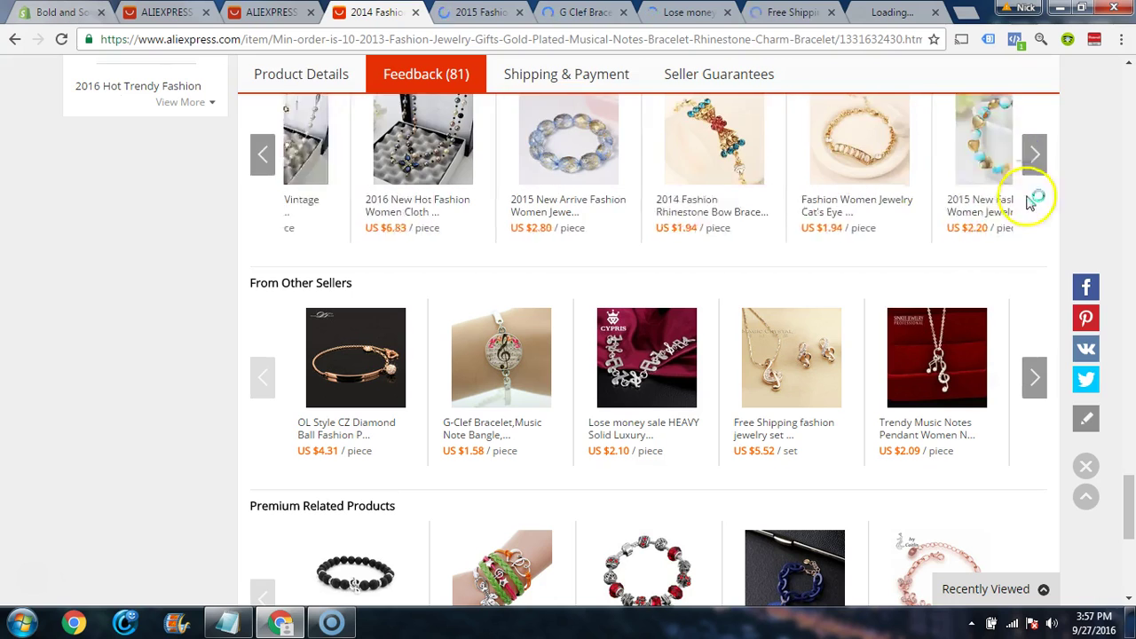
scroll(1040, 272, up, 1)
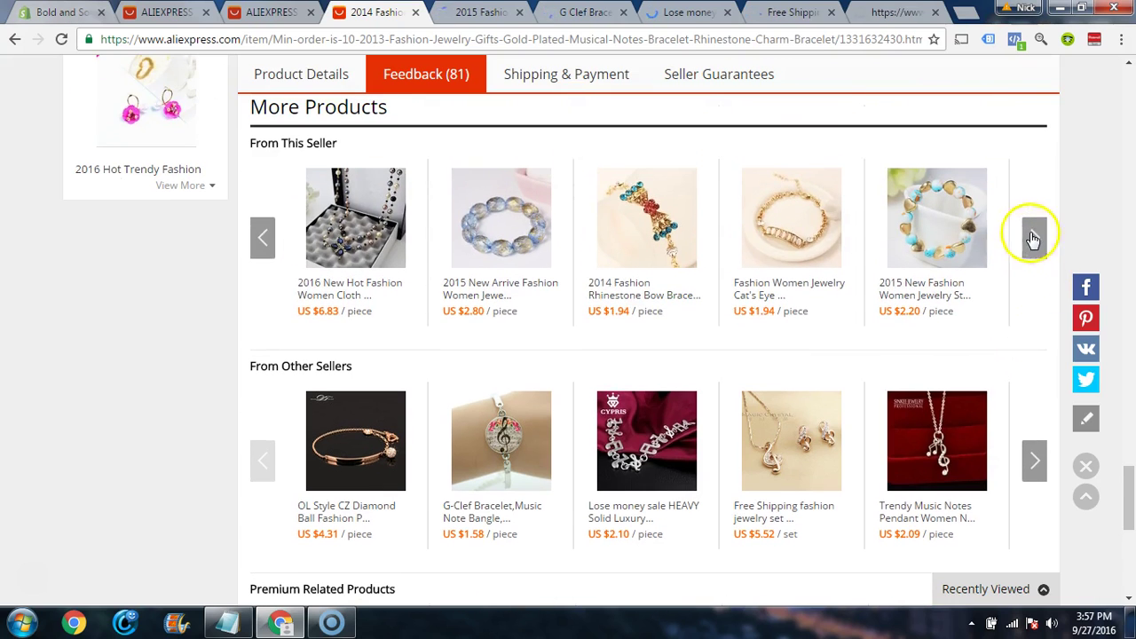
click(1032, 238)
click(1039, 238)
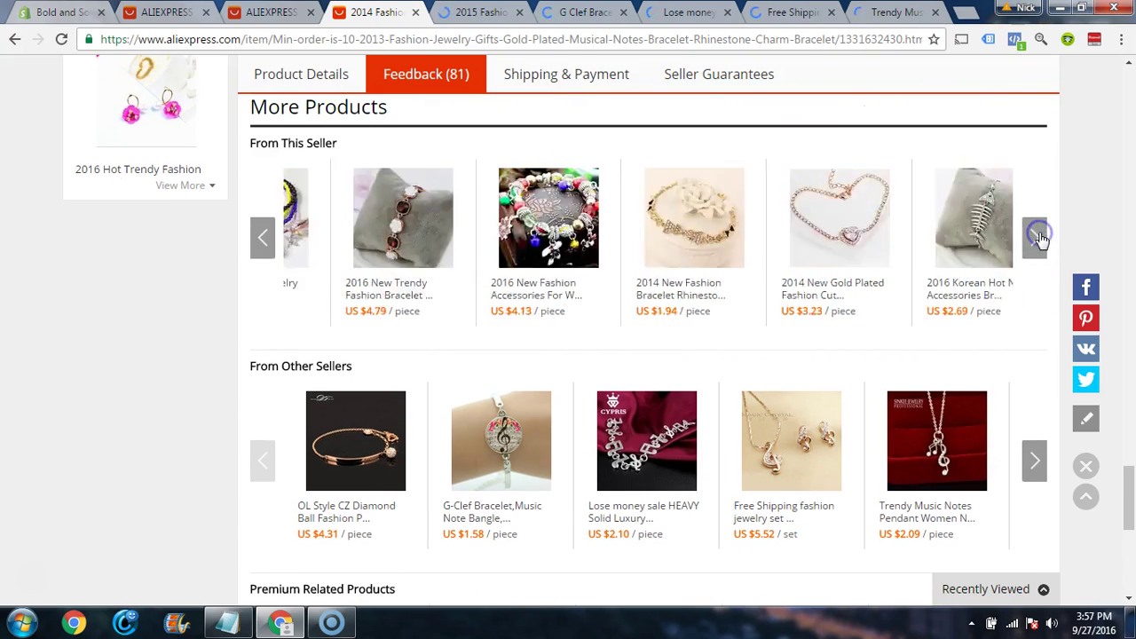
click(262, 237)
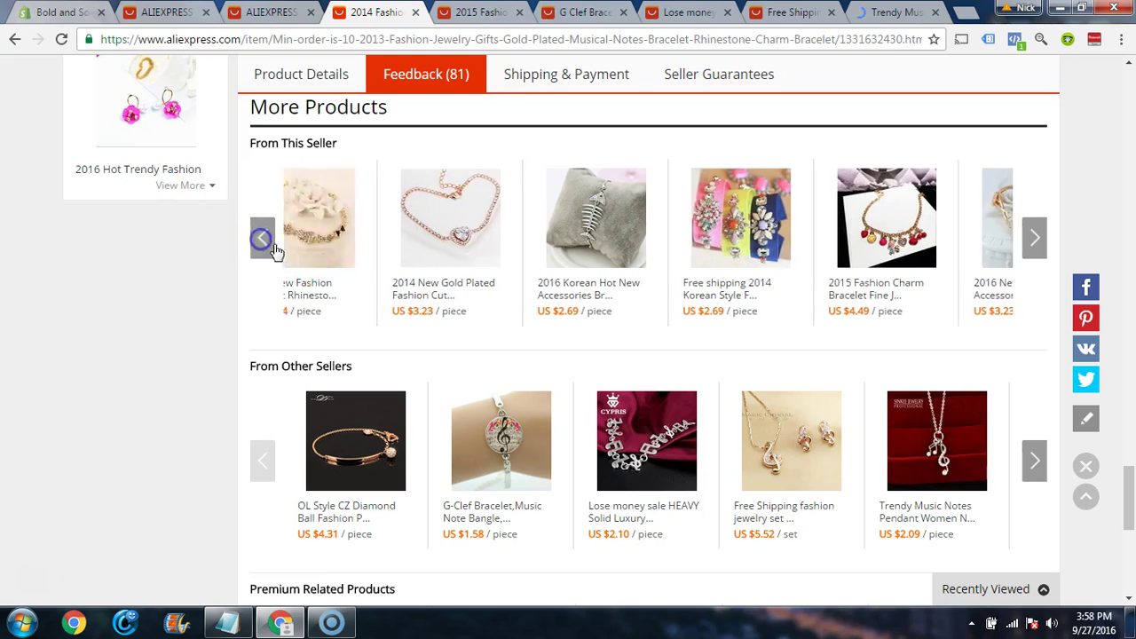
Step: Advance through the other sellers' products and open the Unique Woman Quartz Analog Hollow watch listing in a new tab
click(1028, 459)
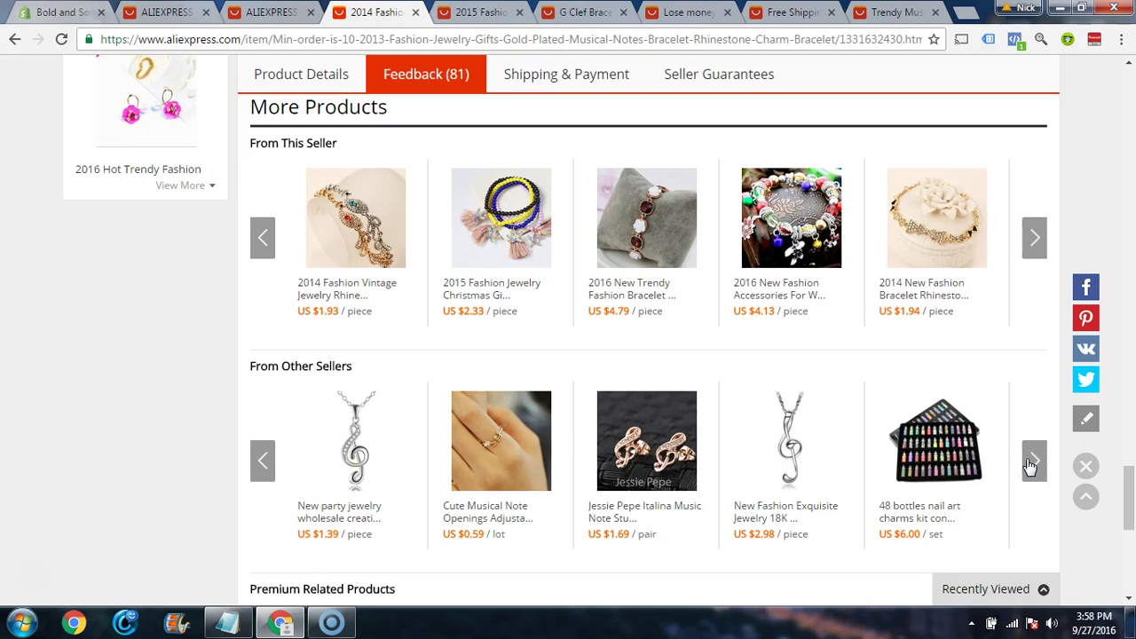
scroll(836, 428, down, 1)
click(1034, 377)
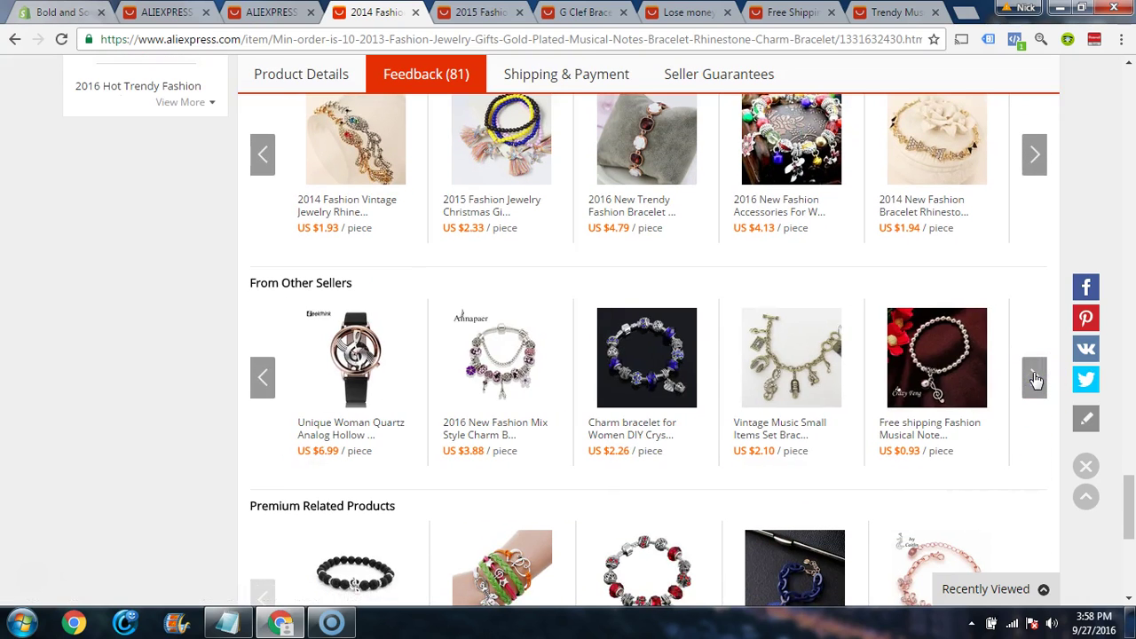
right_click(357, 429)
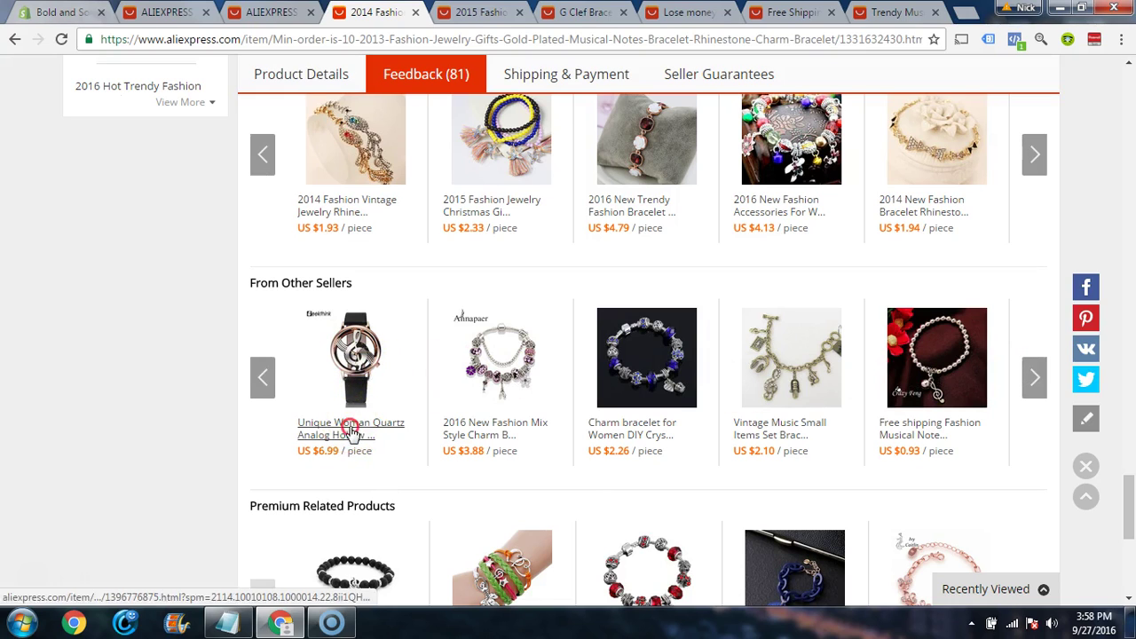
click(382, 438)
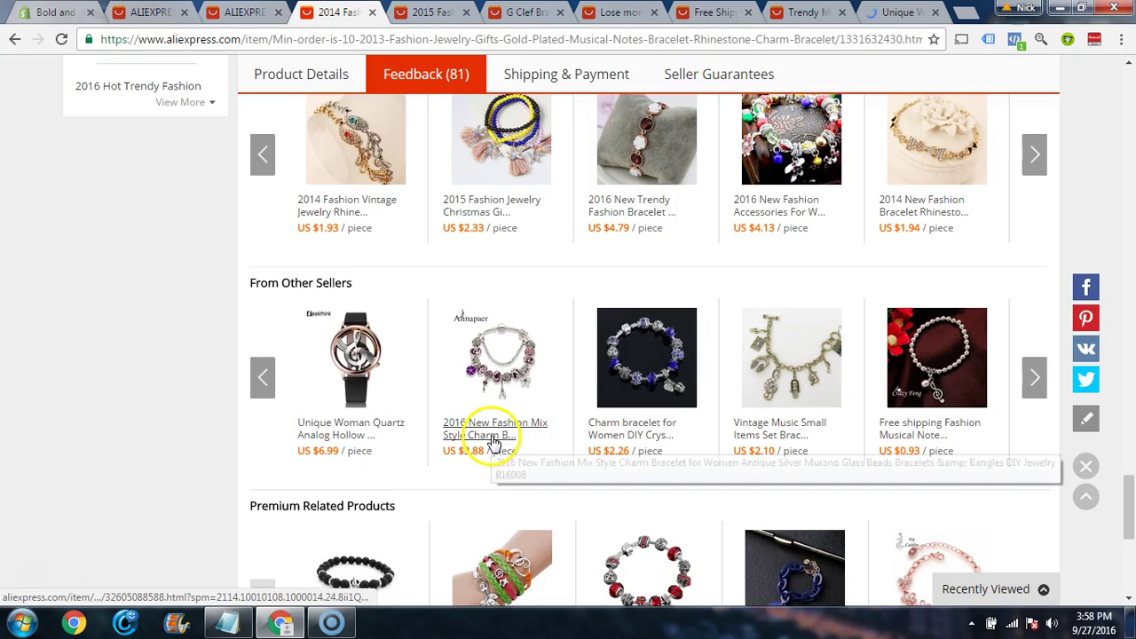
Step: Show the next set of other sellers' products and open the Iutopian Italina Rigant necklace listing in a new tab
click(1034, 378)
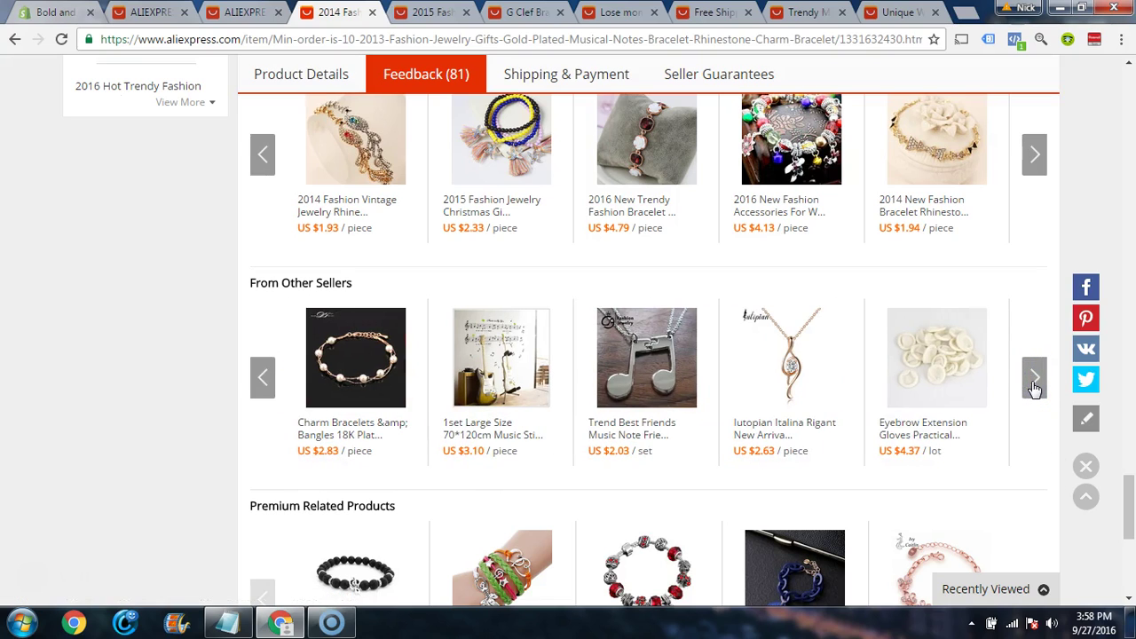
right_click(769, 432)
click(835, 441)
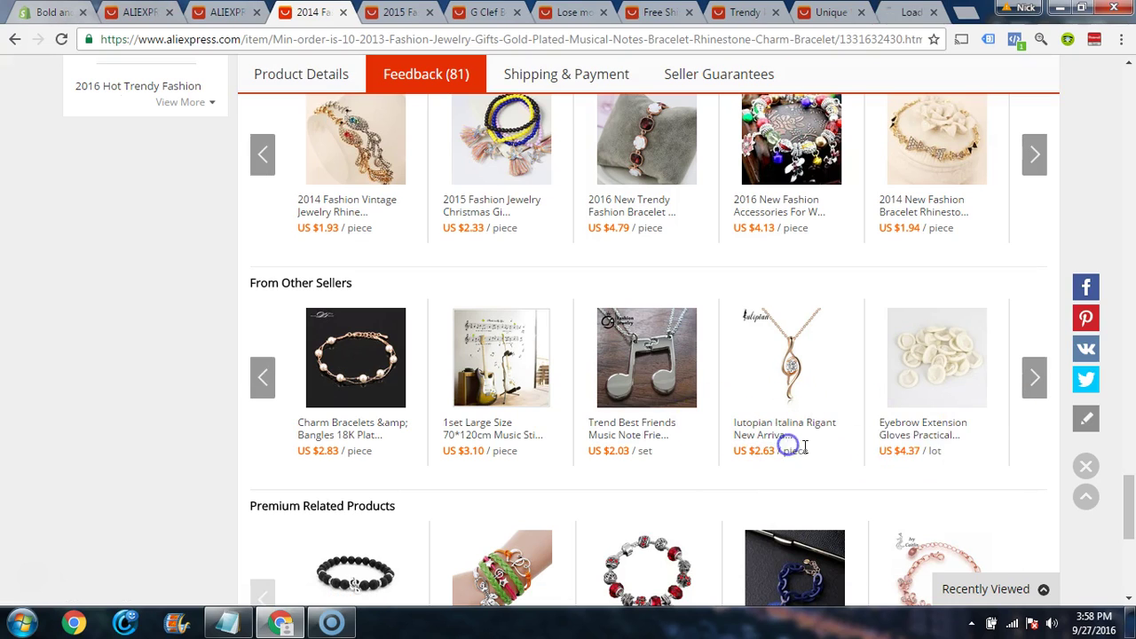
Step: Browse the remaining products from other sellers, close the bracelet listing and view the musical notes stud earrings listing
click(1032, 380)
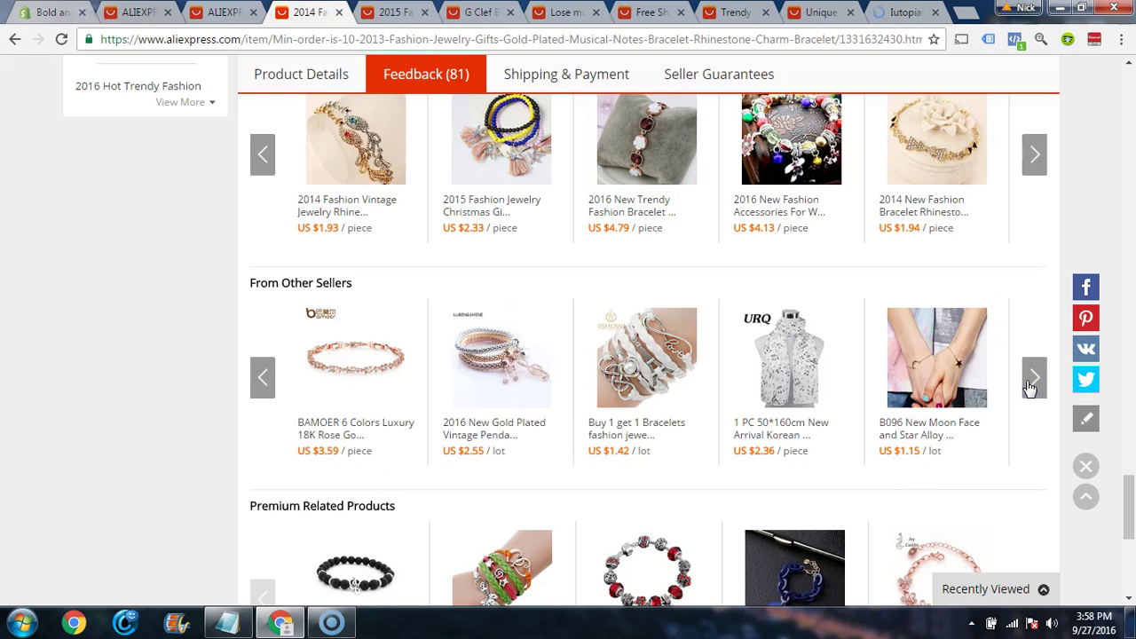
click(1030, 381)
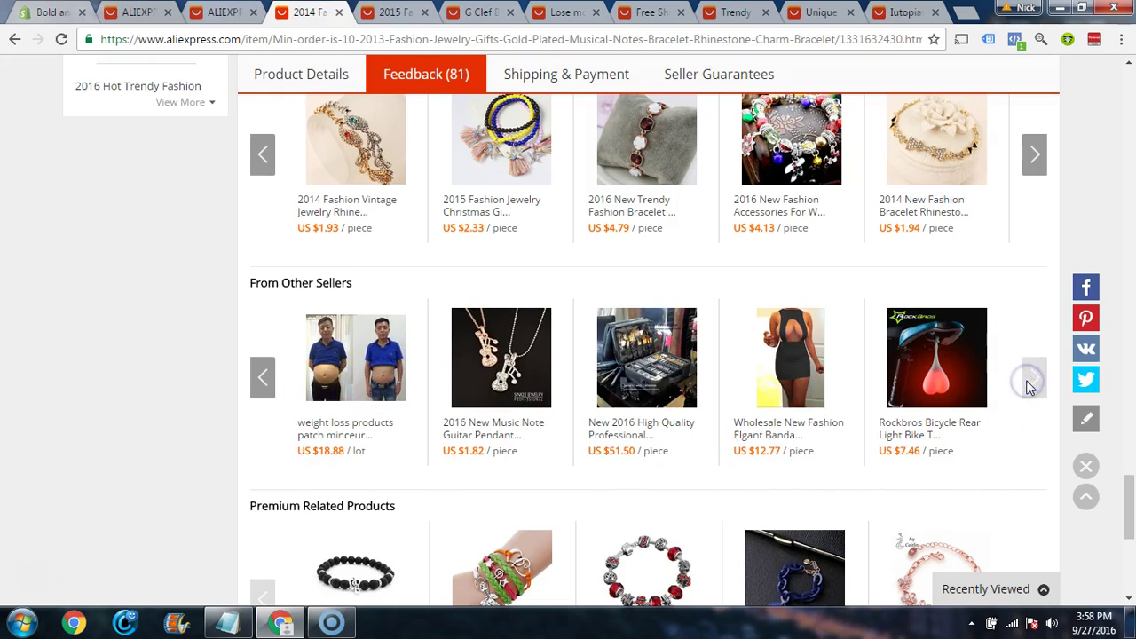
click(340, 13)
scroll(562, 307, down, 2)
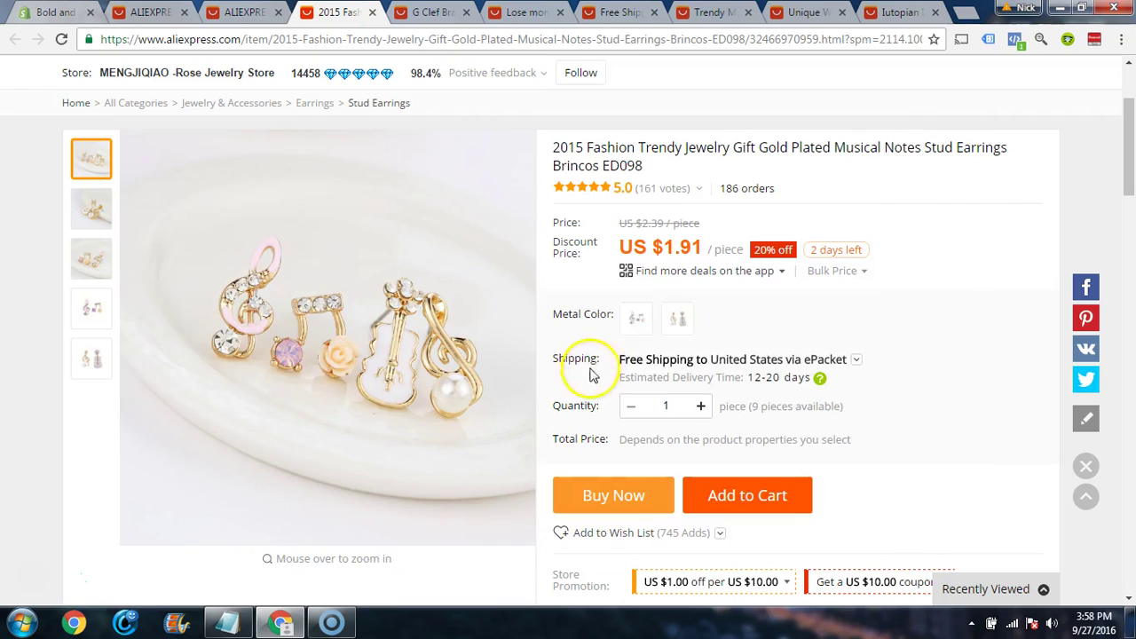
Step: Preview both metal color variants of the musical notes stud earrings and check the listing's shipping and payment details
click(637, 319)
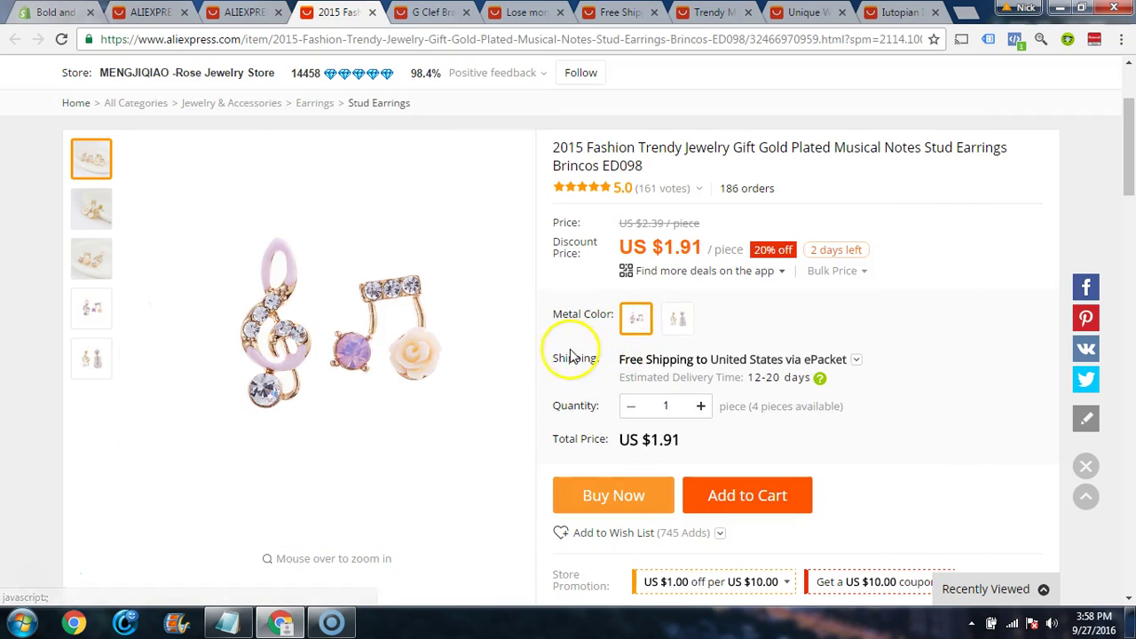
click(674, 319)
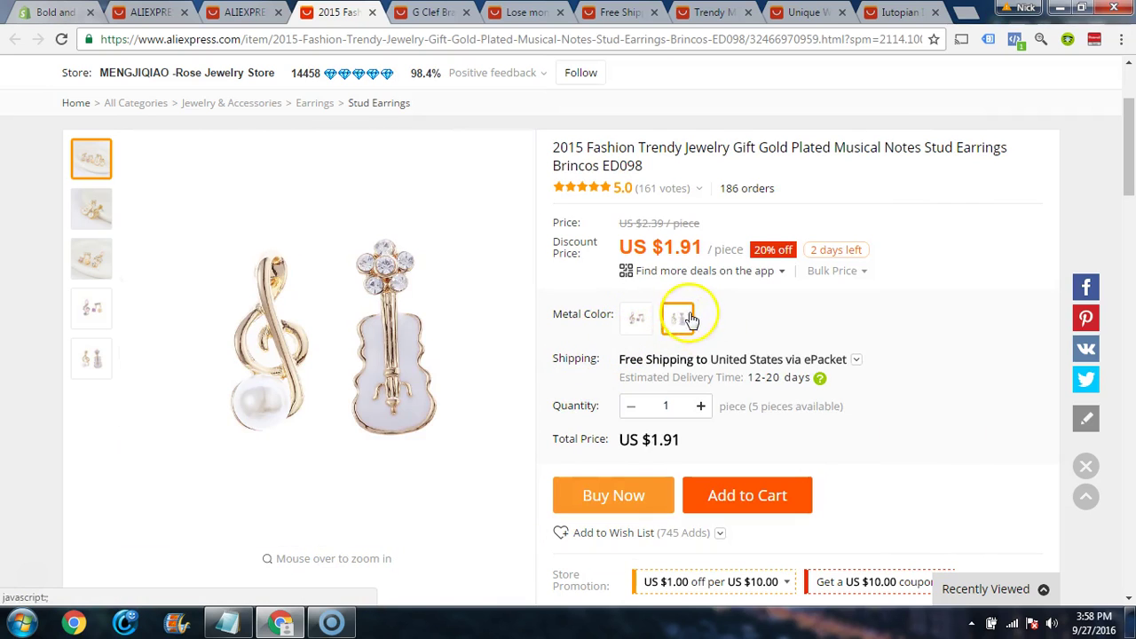
scroll(621, 324, down, 3)
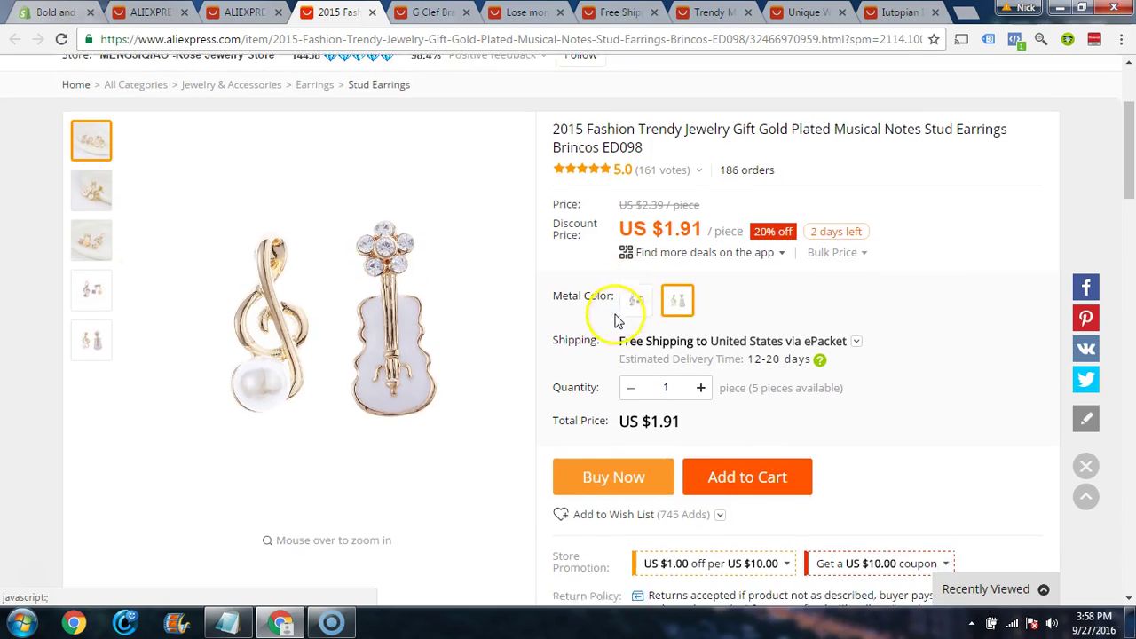
scroll(610, 329, down, 3)
click(573, 361)
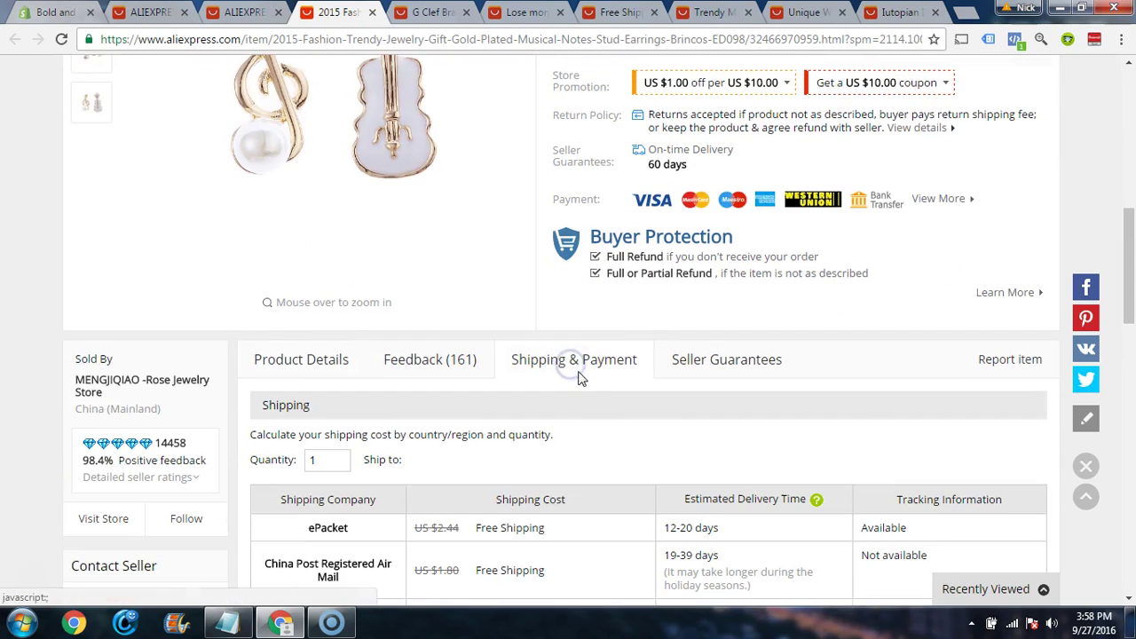
scroll(622, 517, up, 4)
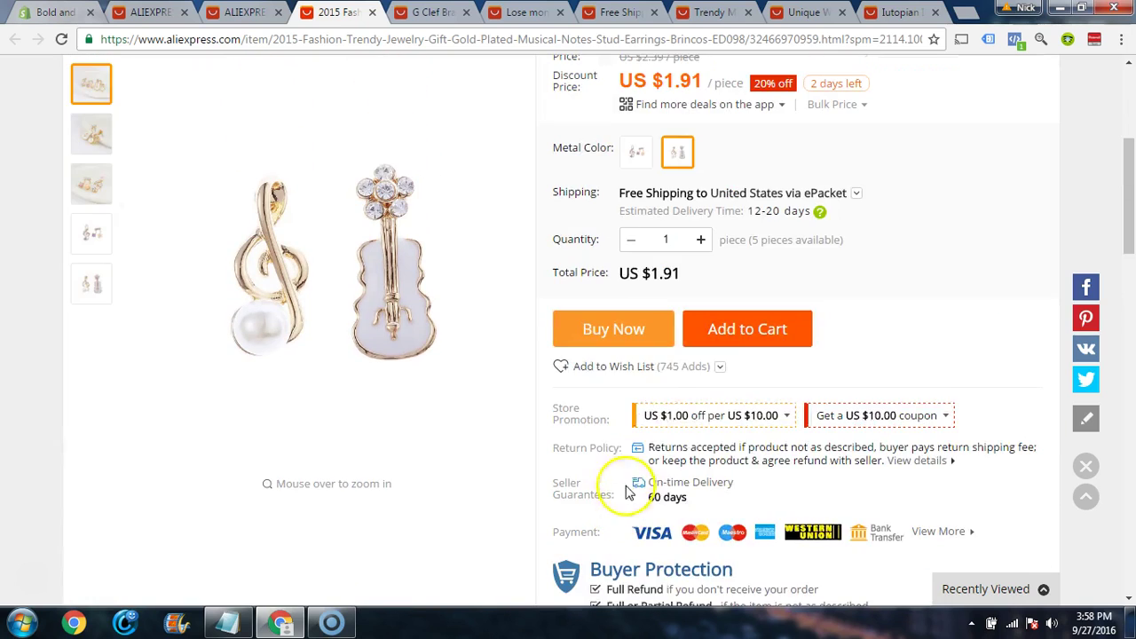
scroll(656, 386, up, 3)
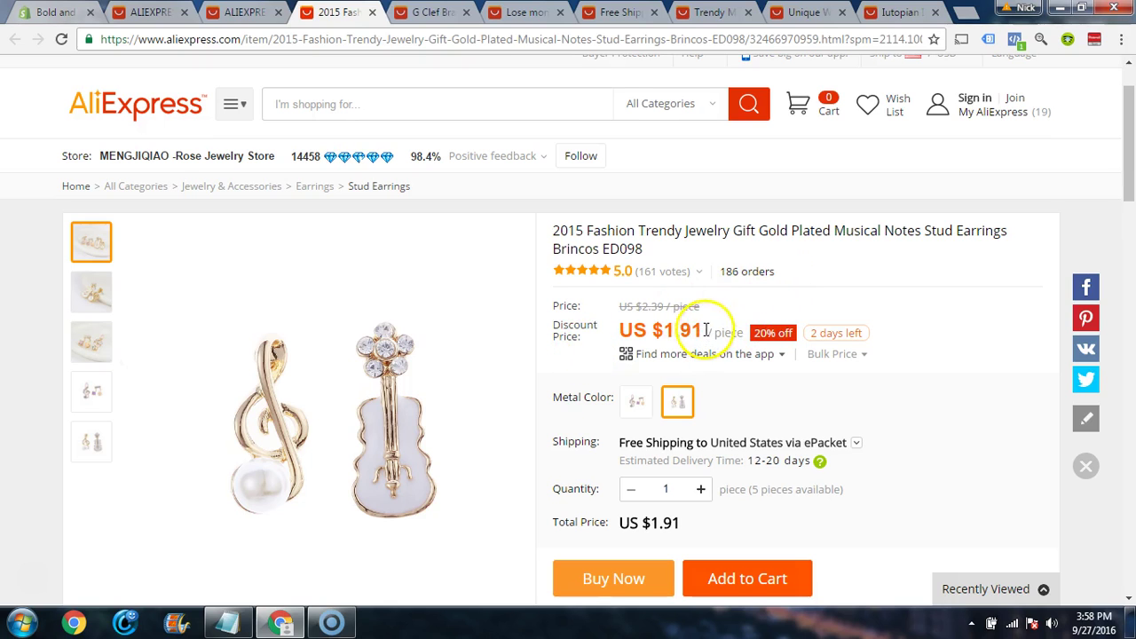
Step: Compare the pink treble clef and white violin variants of the stud earrings again
click(952, 340)
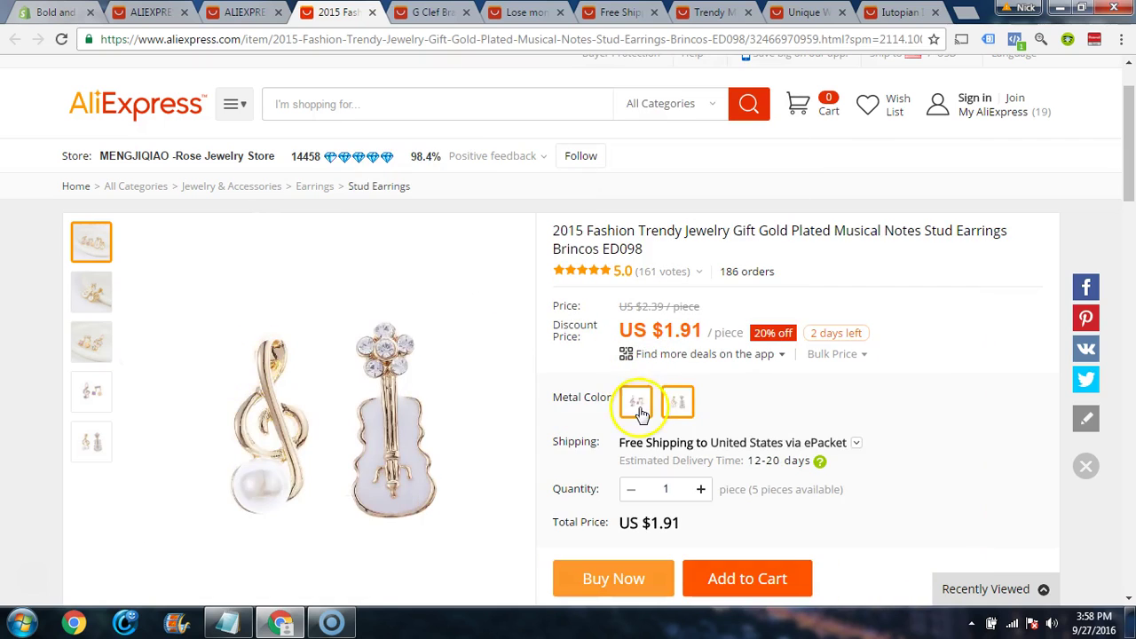
click(638, 405)
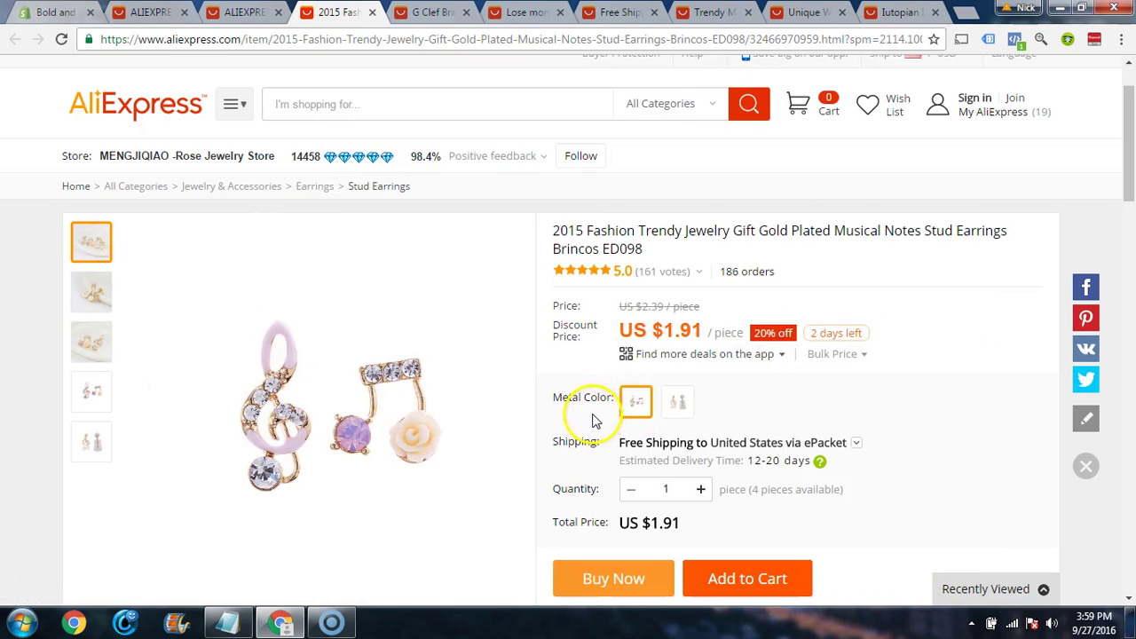
click(677, 413)
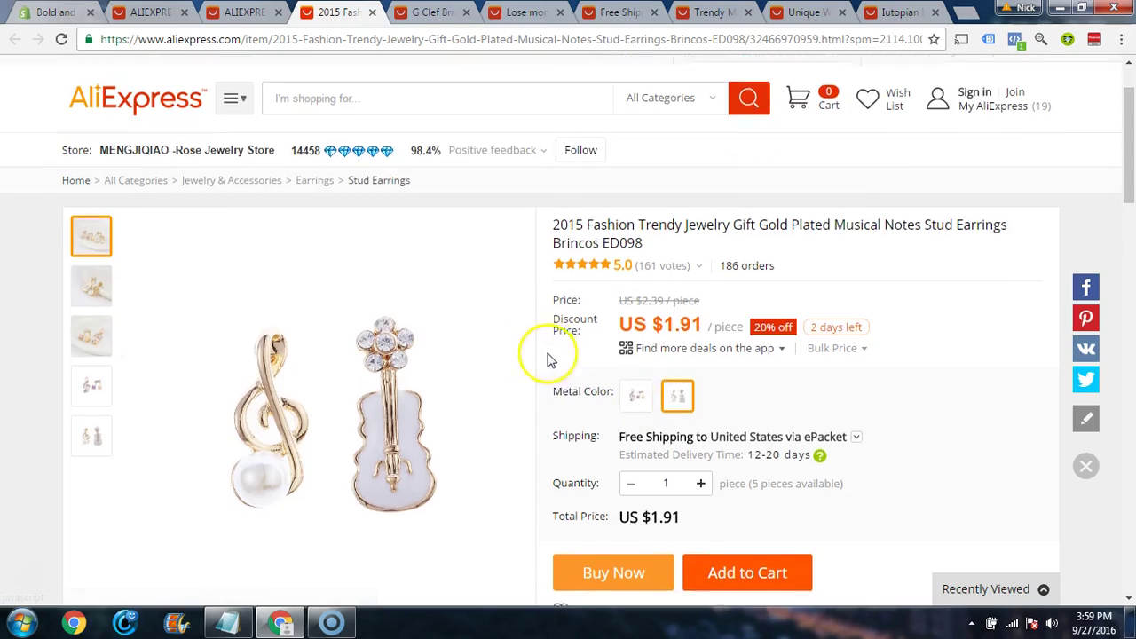
Step: Open the stud earrings' customer feedback and read through the ratings and reviews
scroll(559, 355, down, 10)
scroll(524, 399, down, 4)
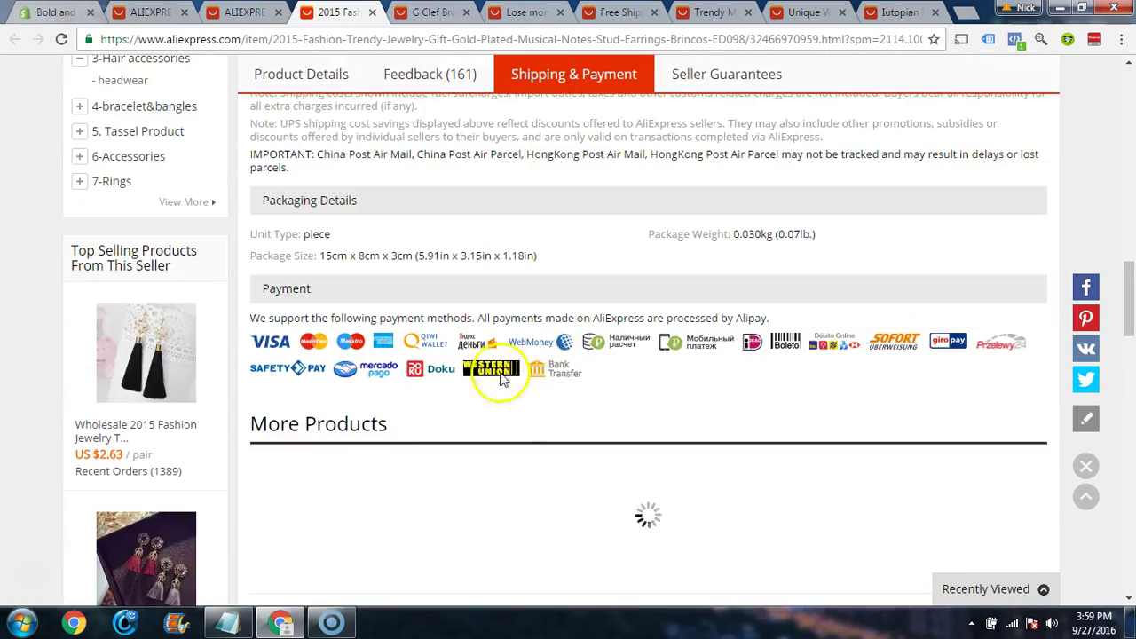
scroll(459, 383, up, 9)
click(415, 446)
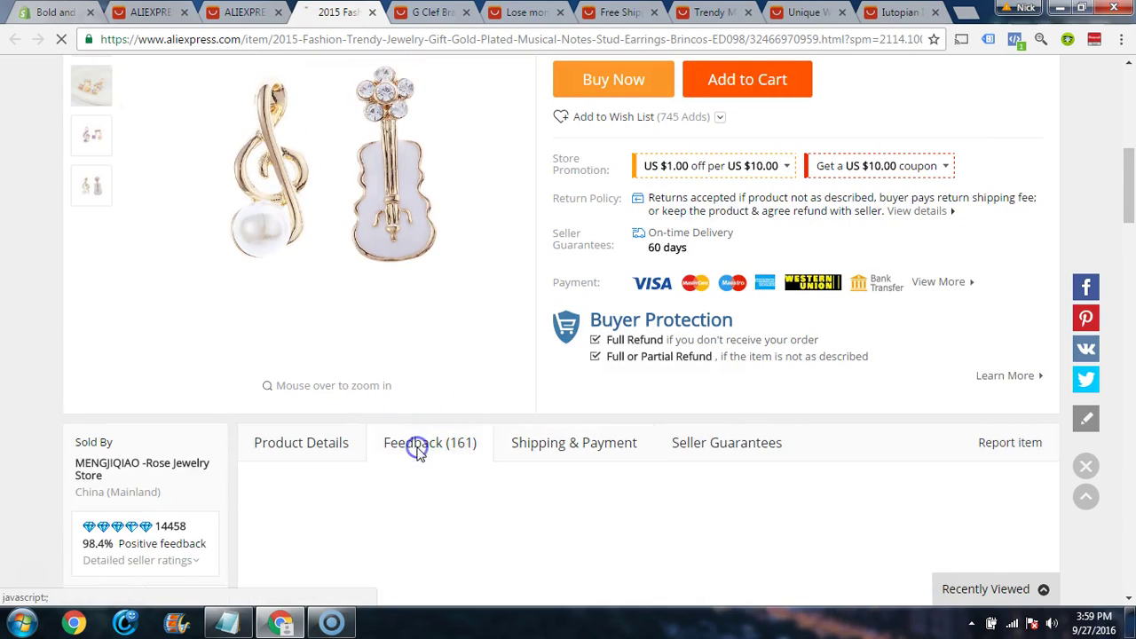
scroll(479, 419, down, 3)
scroll(484, 421, down, 1)
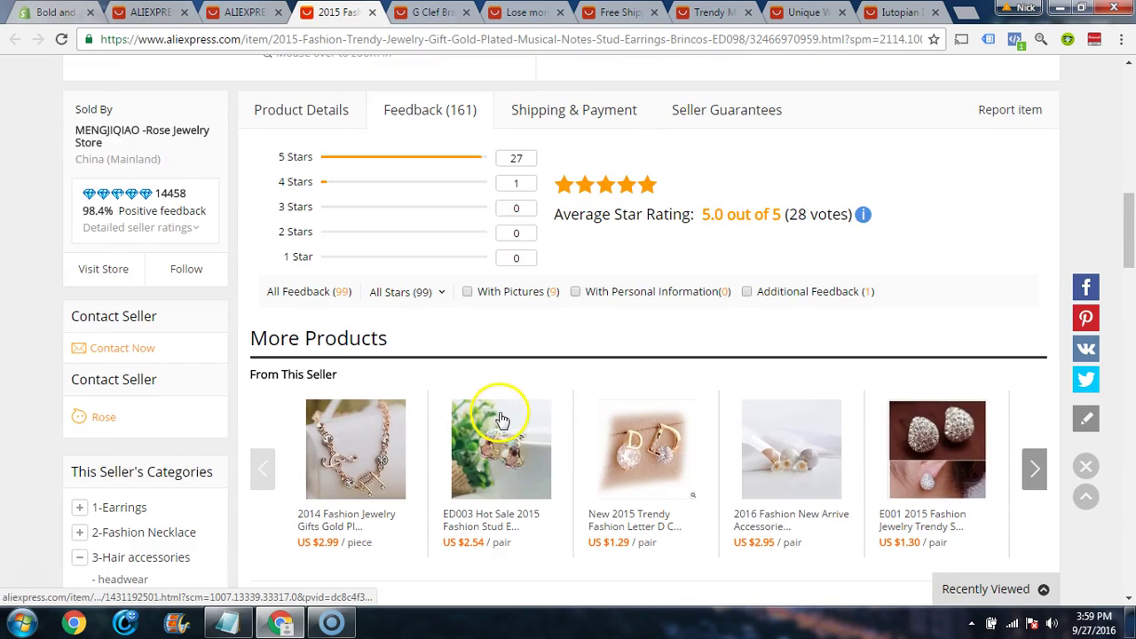
scroll(513, 417, down, 5)
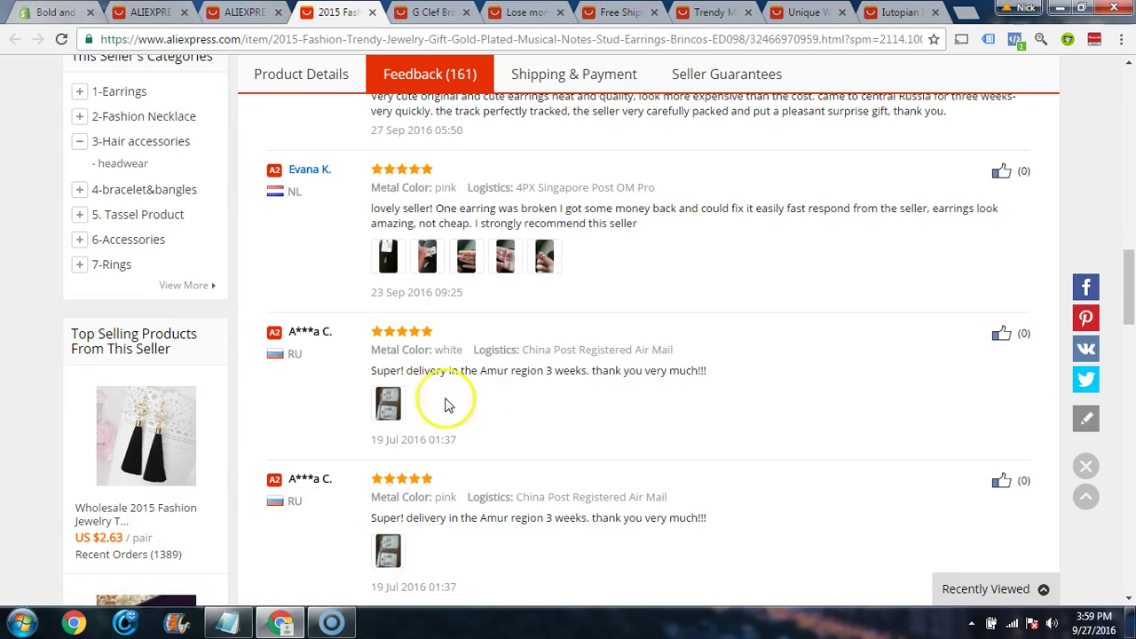
Step: Enlarge the customer photos attached to the stud earrings reviews and inspect the delivered product
click(391, 409)
scroll(581, 363, down, 3)
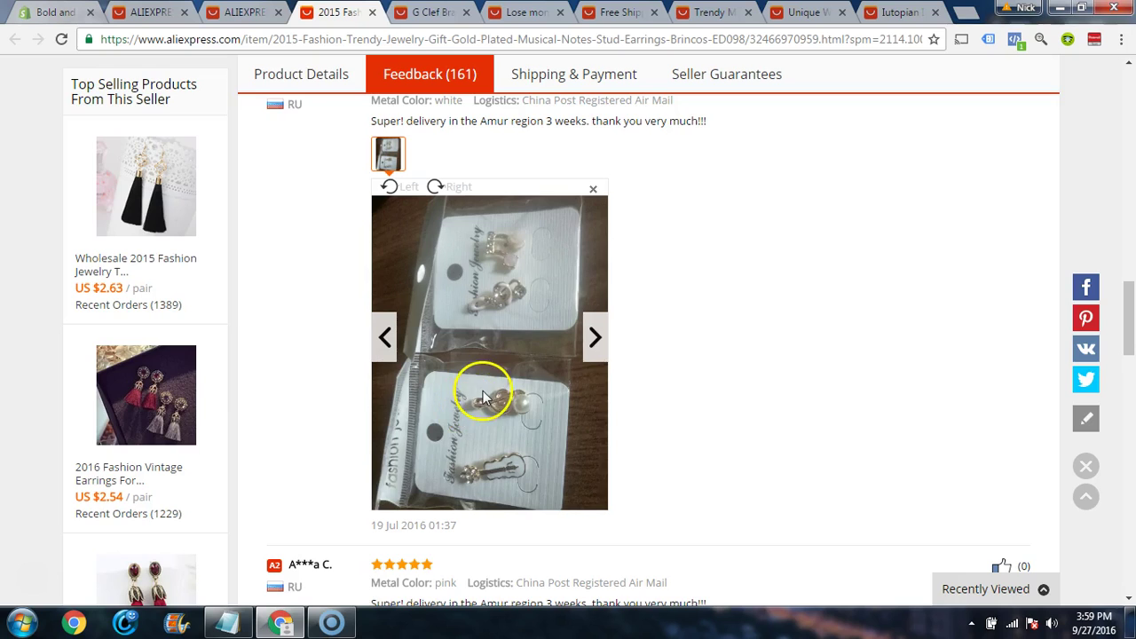
scroll(484, 398, up, 3)
click(469, 172)
click(508, 174)
click(544, 174)
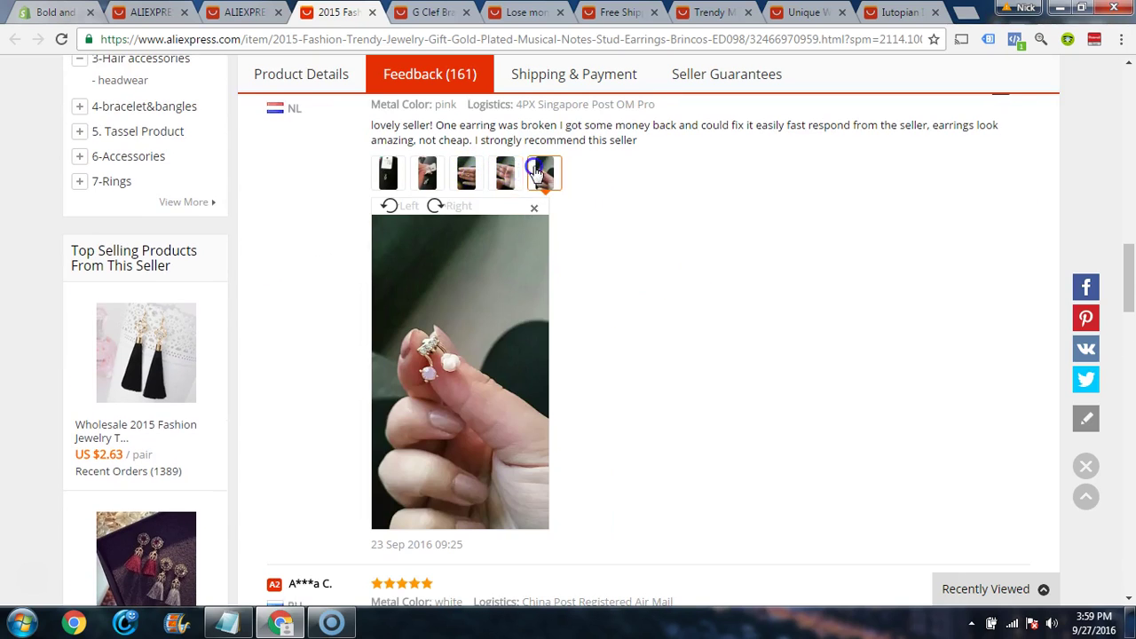
click(422, 177)
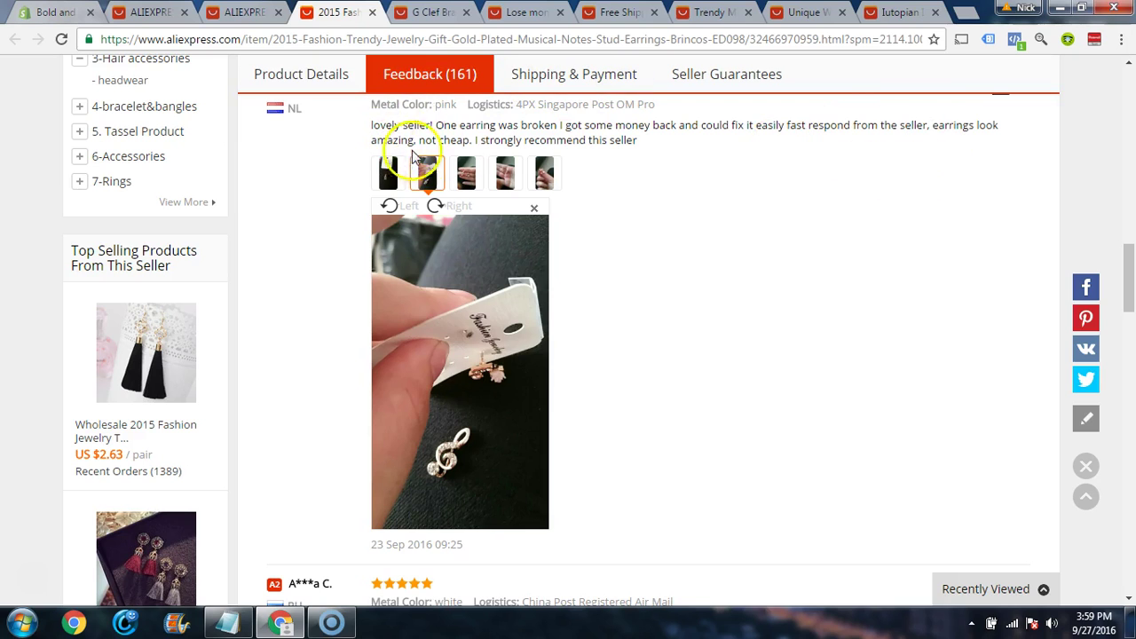
scroll(560, 249, down, 6)
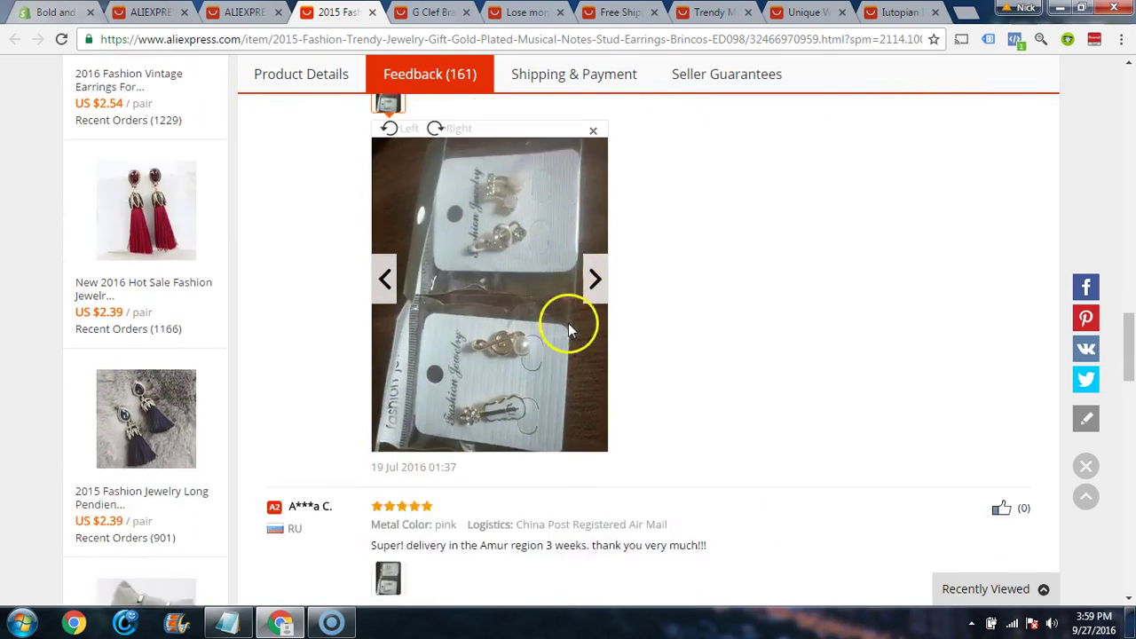
scroll(581, 337, down, 4)
Step: Copy the stud earrings listing's web address up to ".html", leaving out the tracking parameters
scroll(677, 349, up, 12)
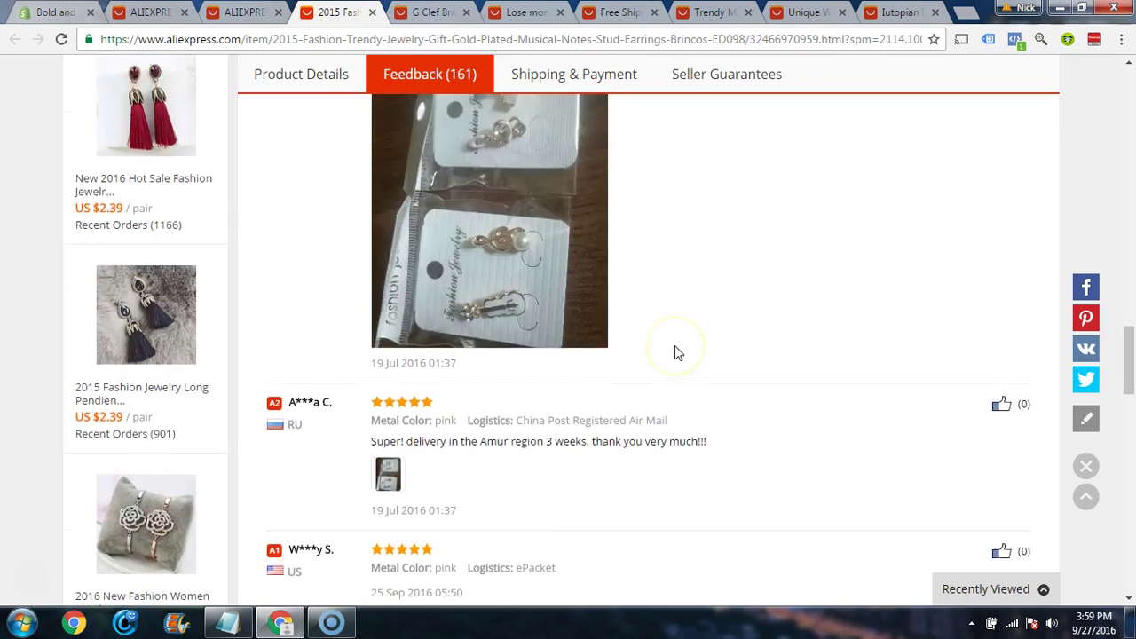
scroll(675, 358, up, 15)
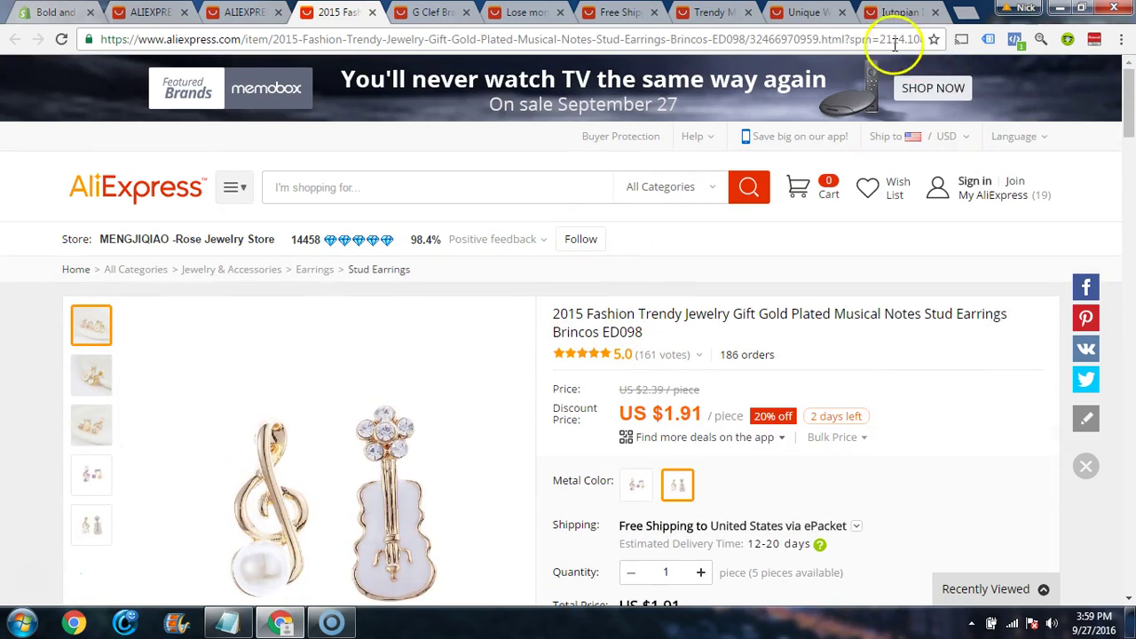
click(889, 41)
click(845, 38)
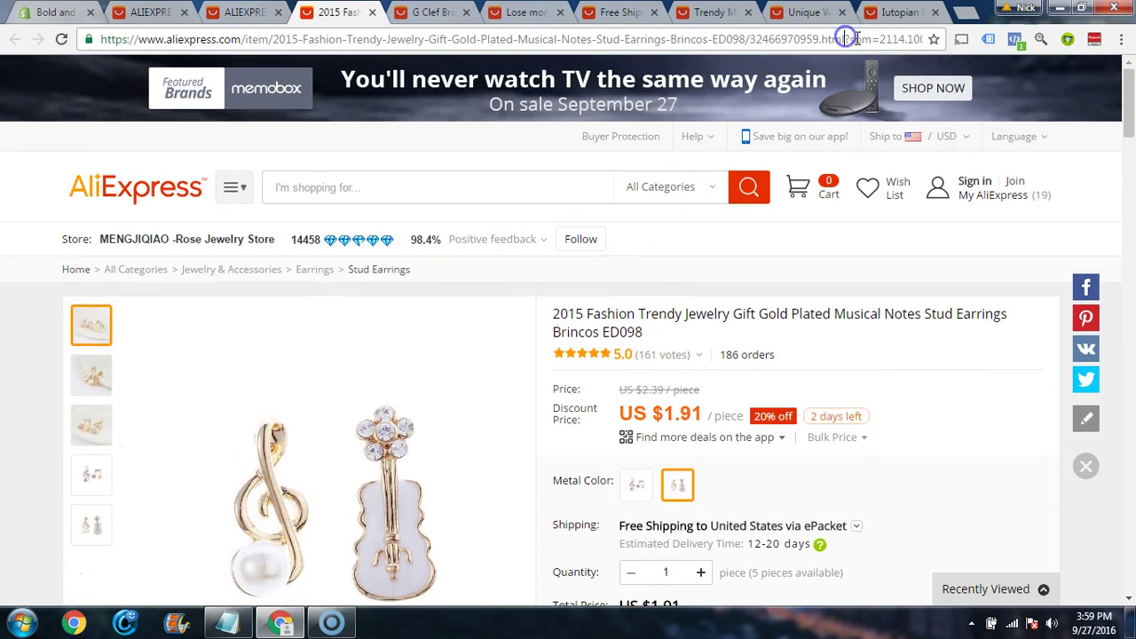
key(shift+Home)
key(ctrl+c)
Step: Switch to Notepad and paste the copied link below the Neoglory necklace link under "Music Makes The World Go Round"
click(228, 622)
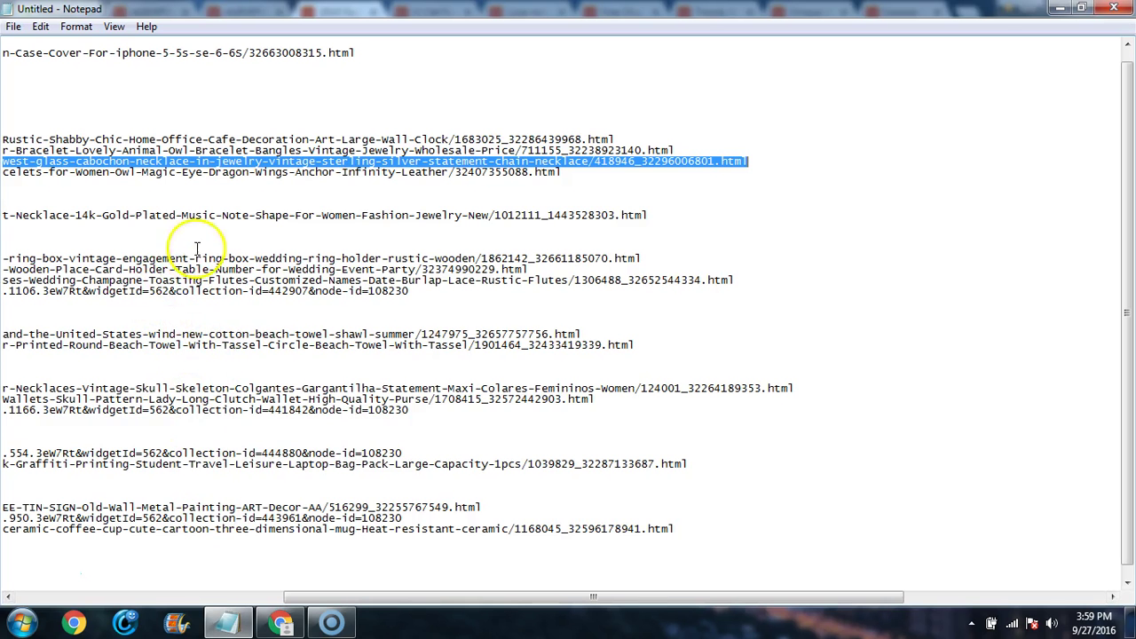
click(412, 187)
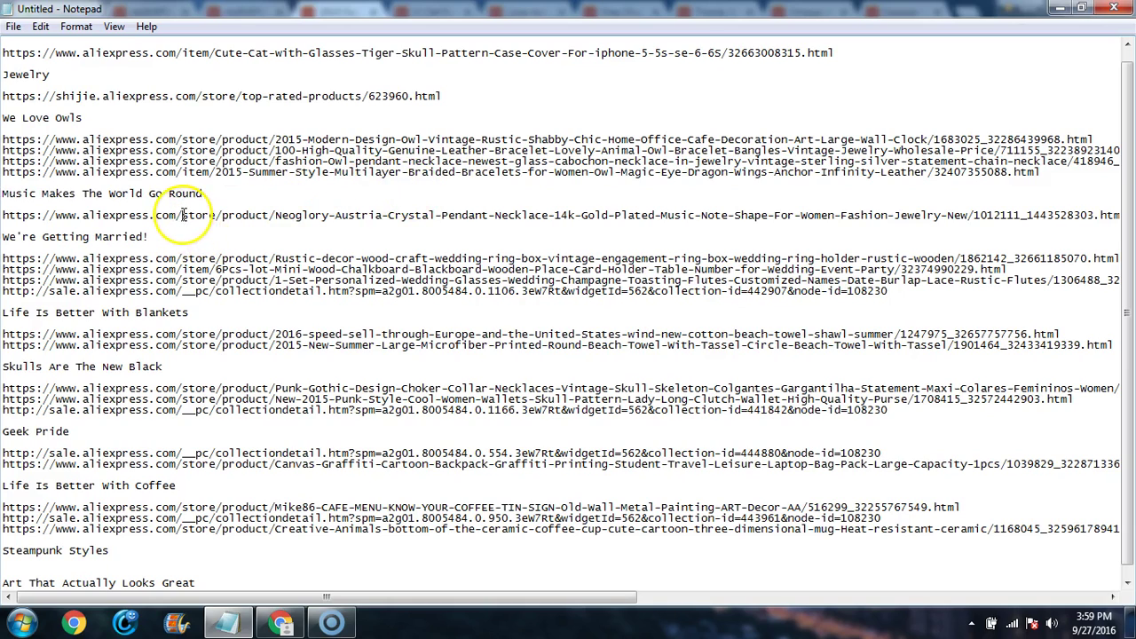
key(ctrl+v)
key(Return)
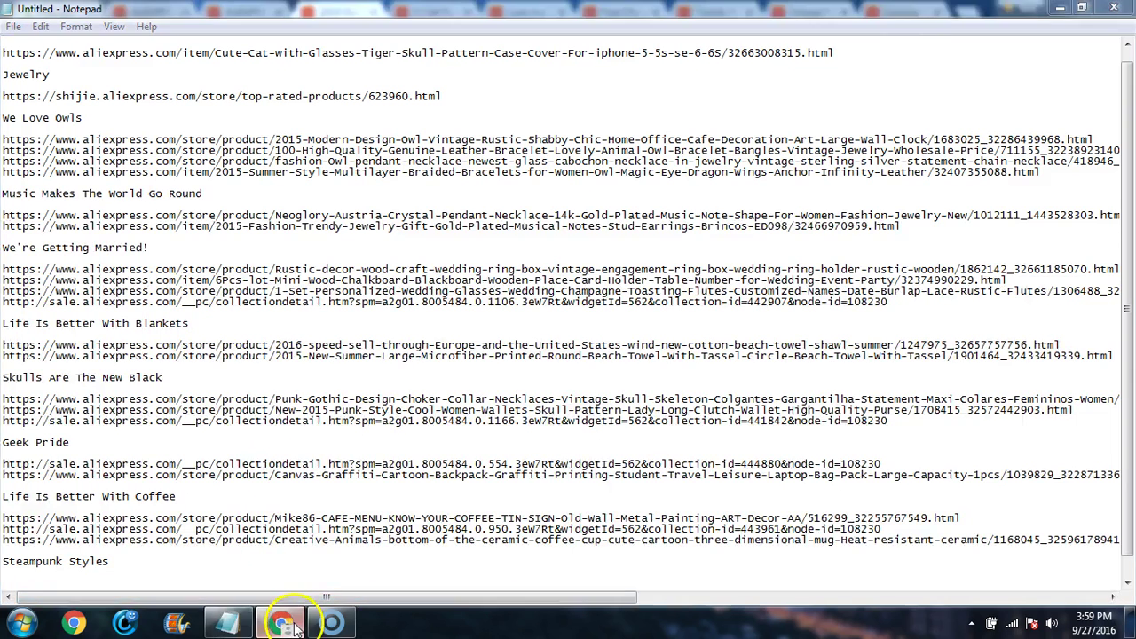
Step: Return to Chrome, close the stud earrings listing and preview the G-Clef bracelet's metal color variants
click(281, 622)
click(372, 13)
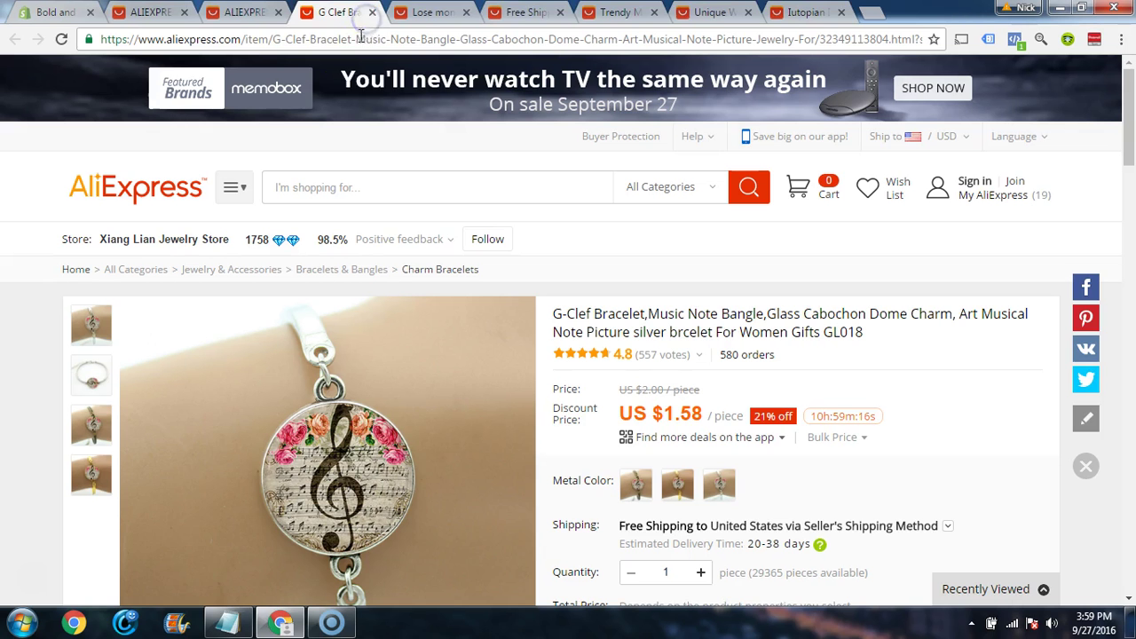
scroll(655, 308, down, 1)
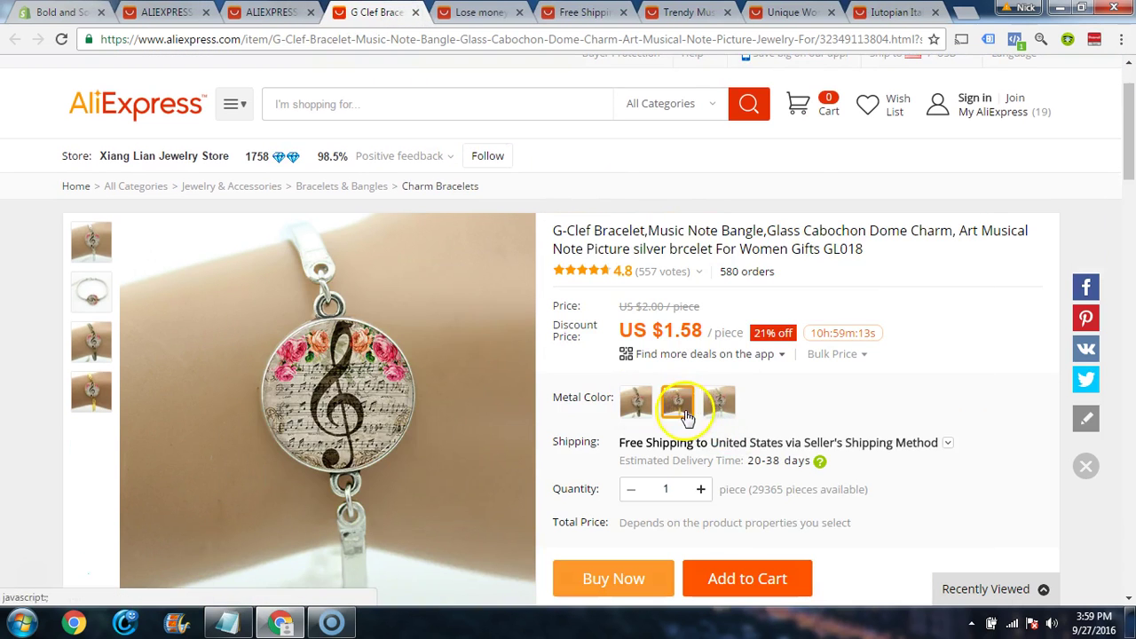
click(685, 411)
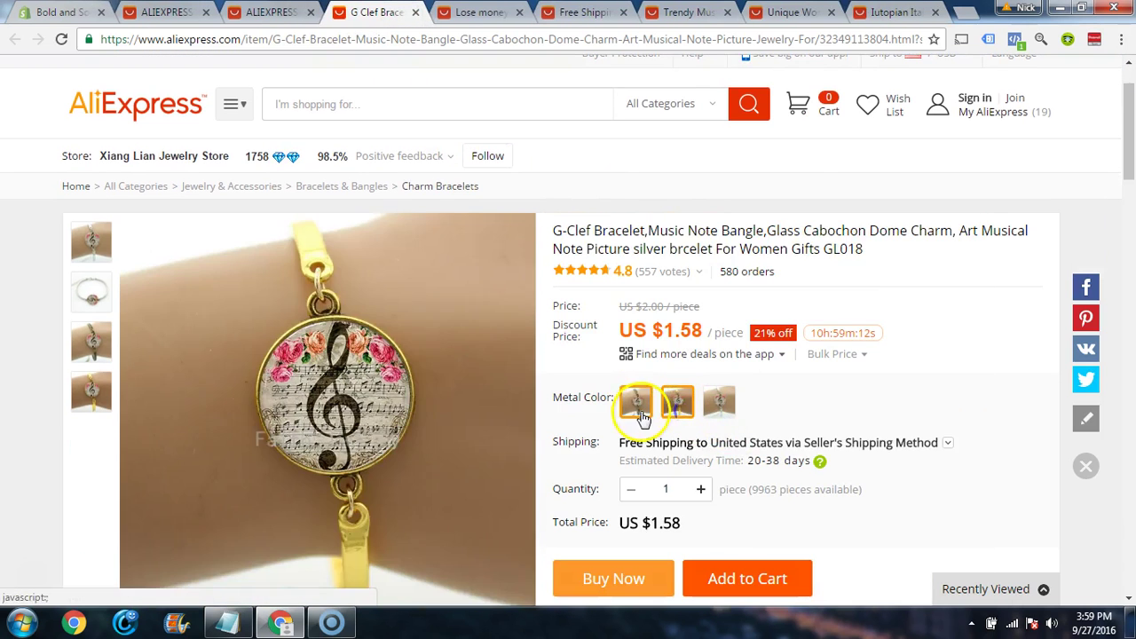
scroll(675, 411, down, 2)
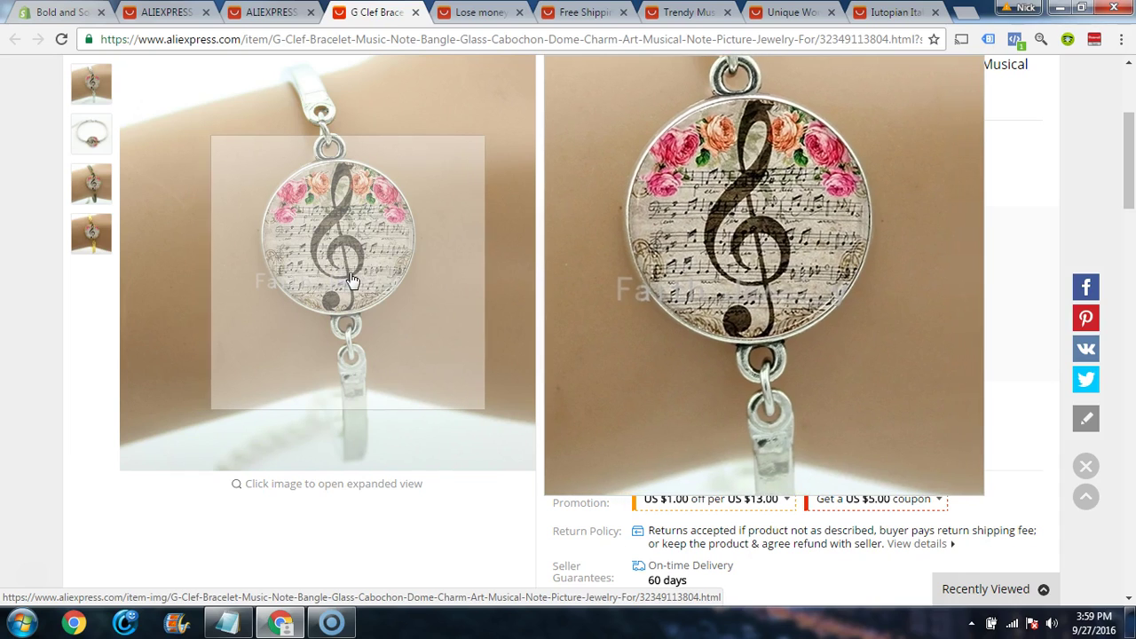
scroll(659, 254, up, 2)
Step: Examine the G-Clef bracelet's item specifics, description photos and related products
scroll(82, 308, down, 3)
scroll(87, 355, down, 5)
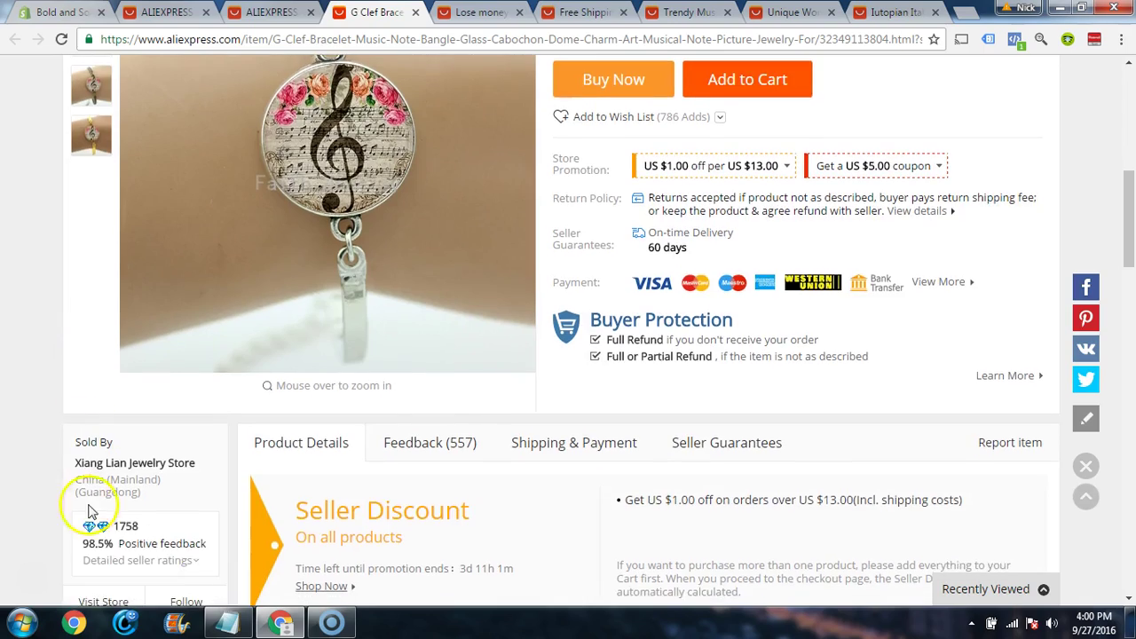
scroll(414, 456, down, 12)
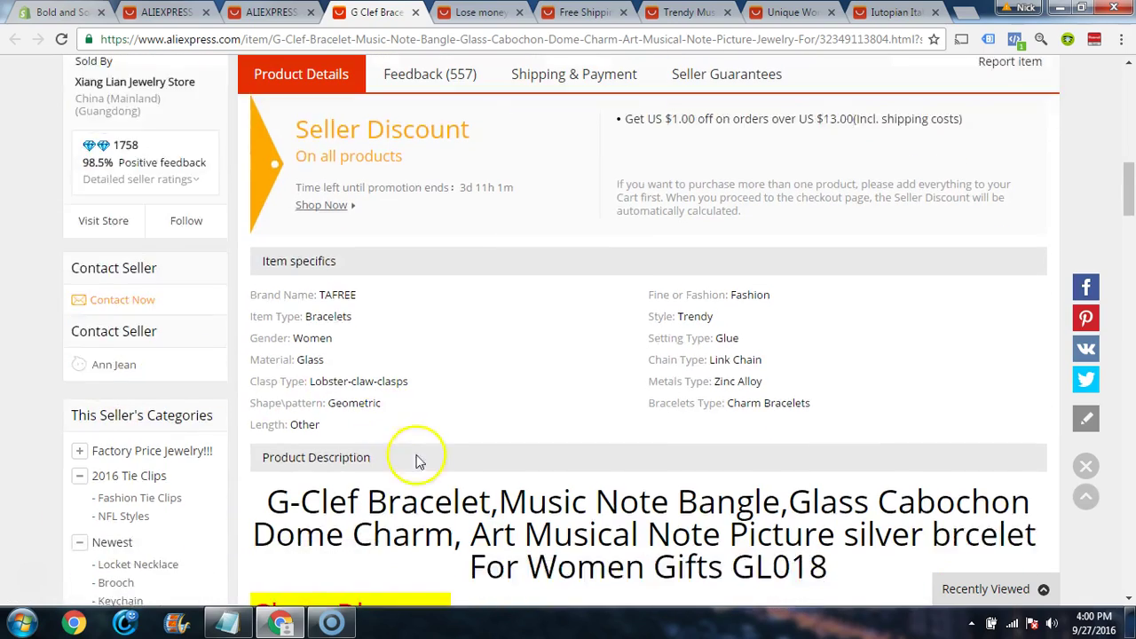
scroll(518, 425, down, 10)
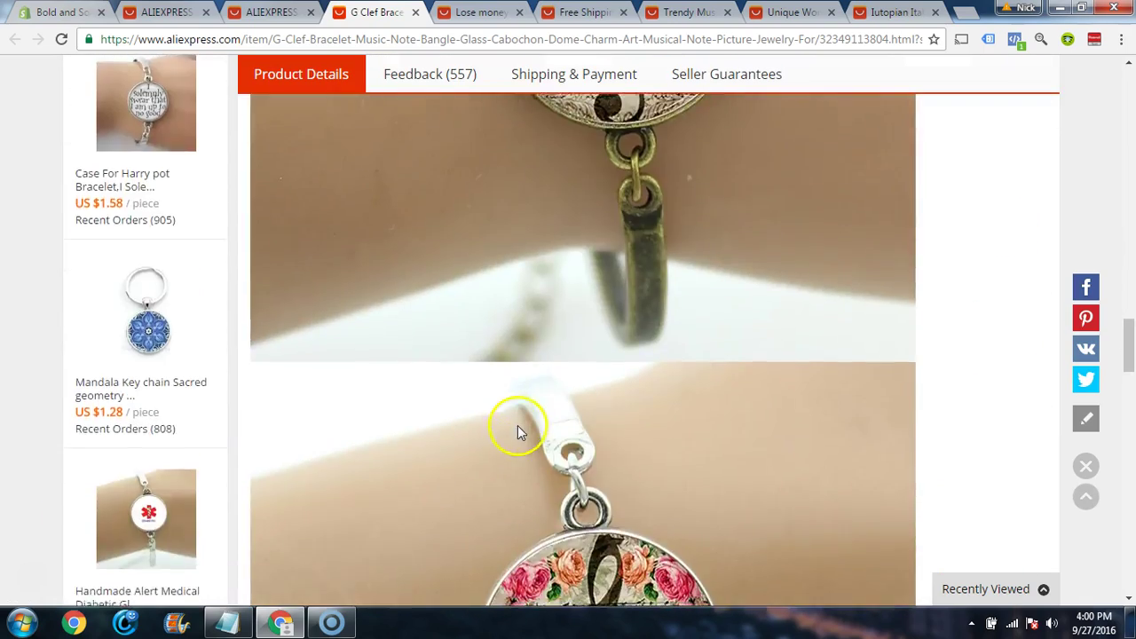
scroll(524, 428, down, 15)
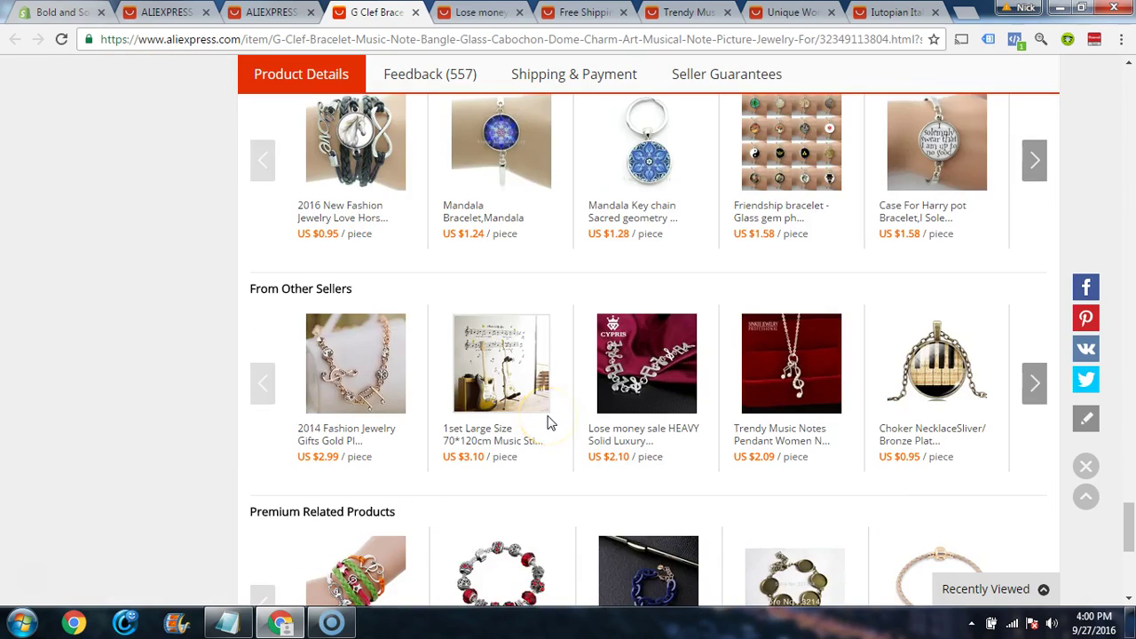
scroll(548, 424, up, 20)
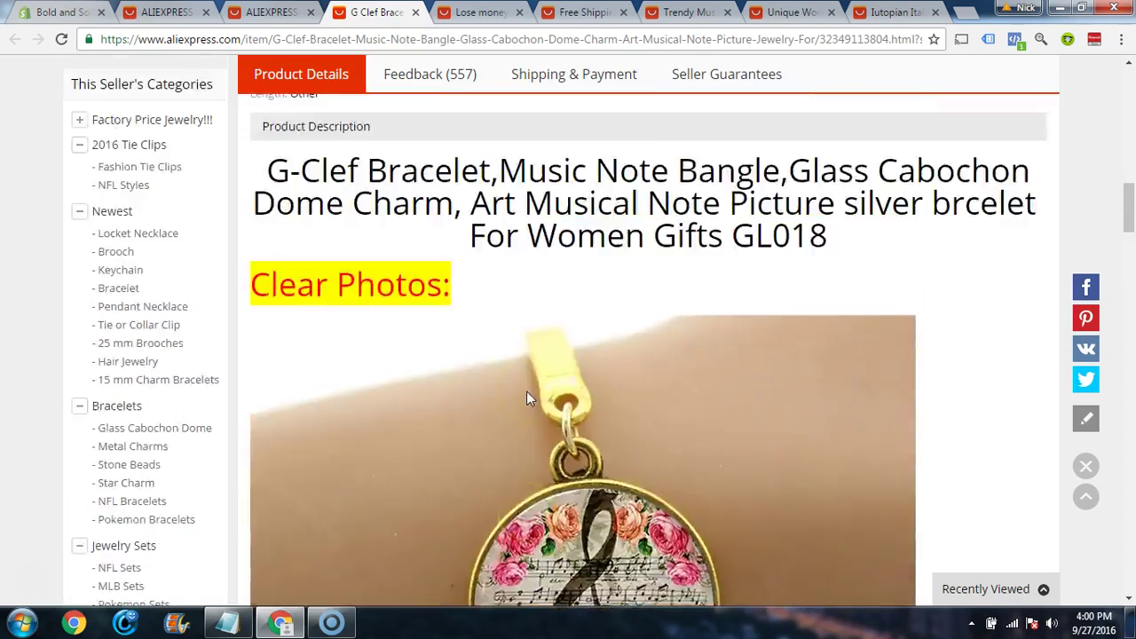
Step: Go back to the G-Clef bracelet's image gallery and view its product photos, including the full bracelet
scroll(526, 391, up, 10)
scroll(527, 400, down, 3)
scroll(528, 400, up, 3)
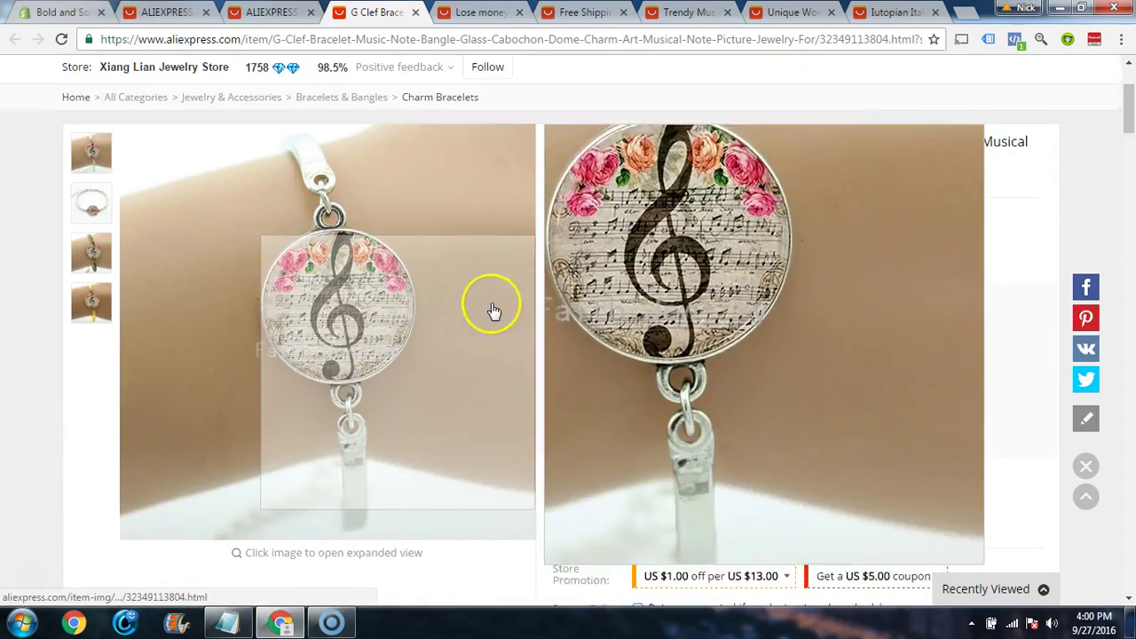
scroll(495, 310, up, 3)
scroll(47, 344, down, 1)
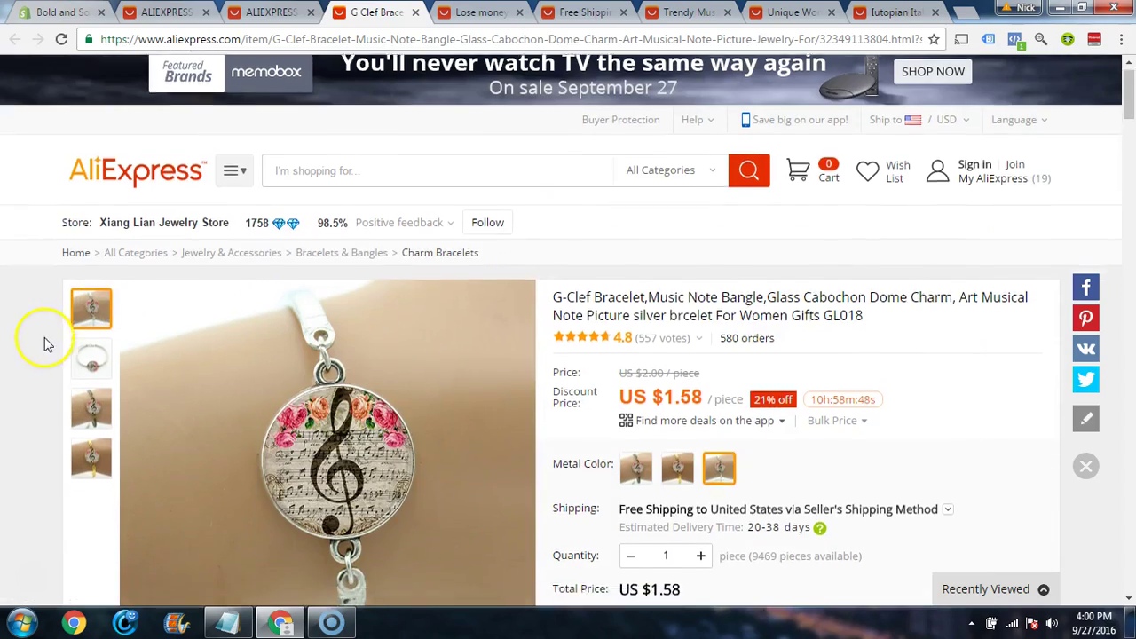
scroll(47, 344, down, 2)
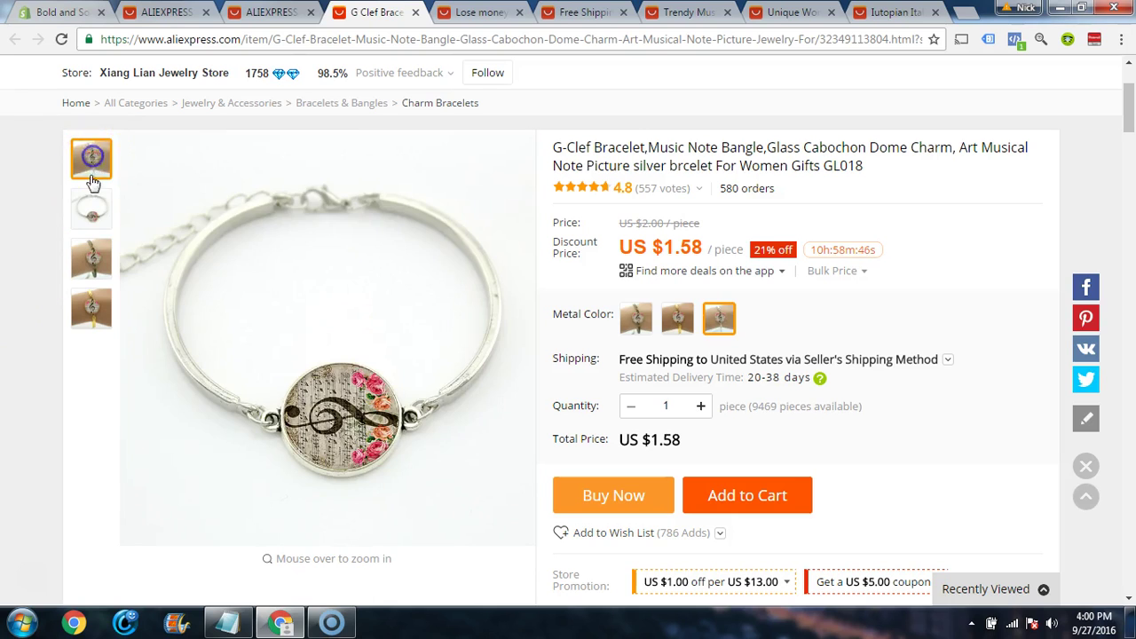
Step: View the G-Clef bracelet's remaining gallery photos, ending on the silver version worn on a wrist
click(87, 248)
click(84, 317)
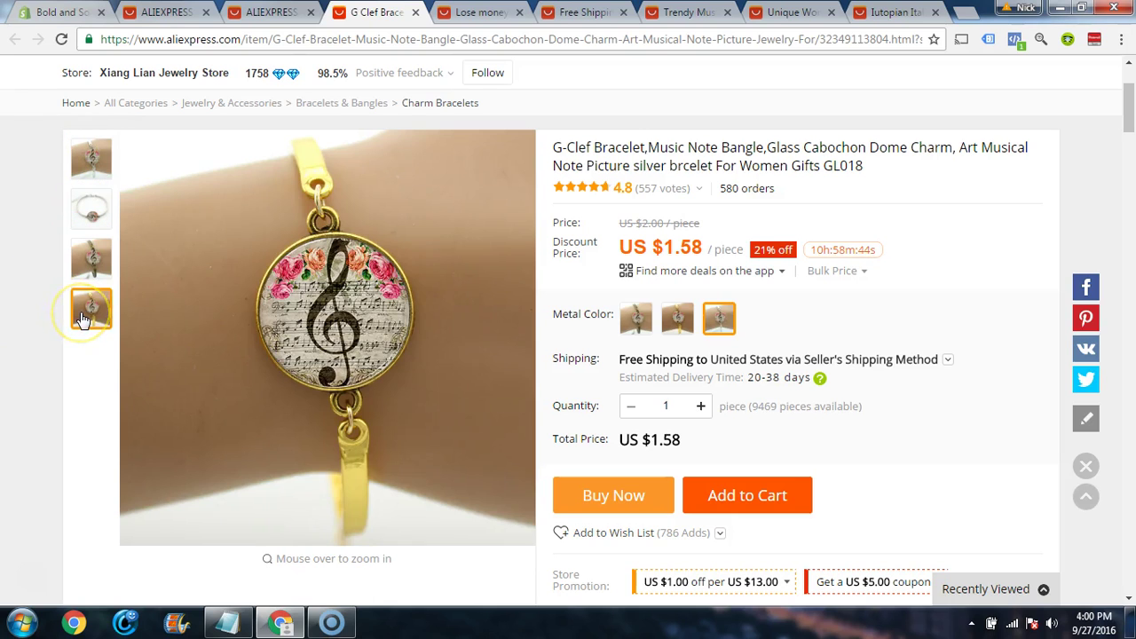
click(96, 165)
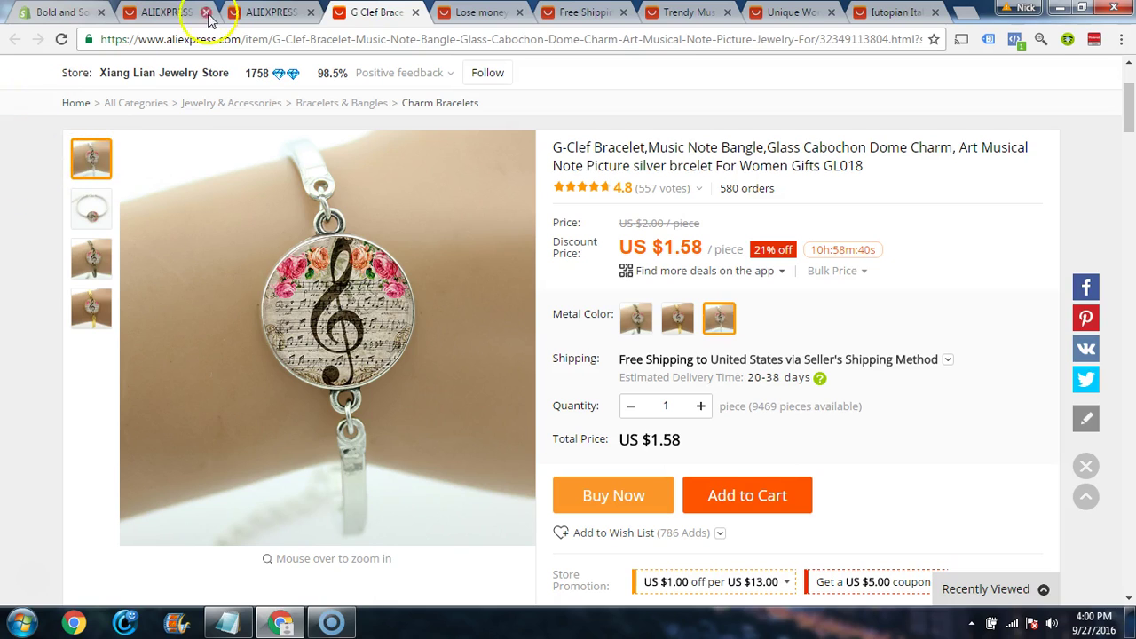
Step: Copy the G-Clef bracelet's link up to ".html" and paste it in Notepad below the stud earrings link, followed by a new line
click(918, 39)
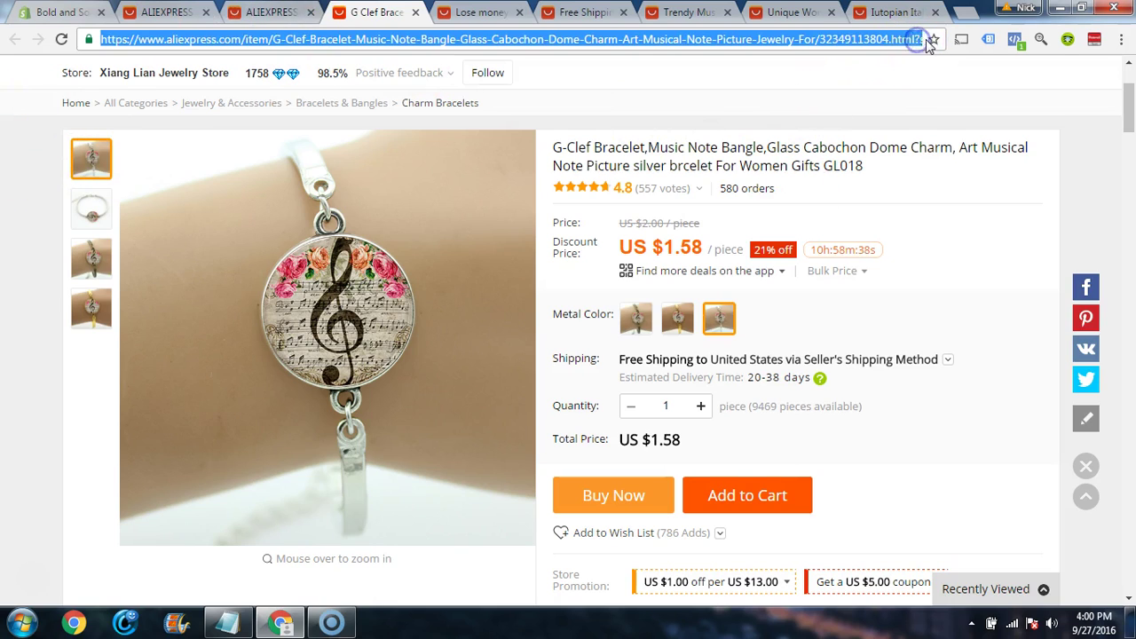
click(919, 39)
key(ctrl+a)
click(226, 622)
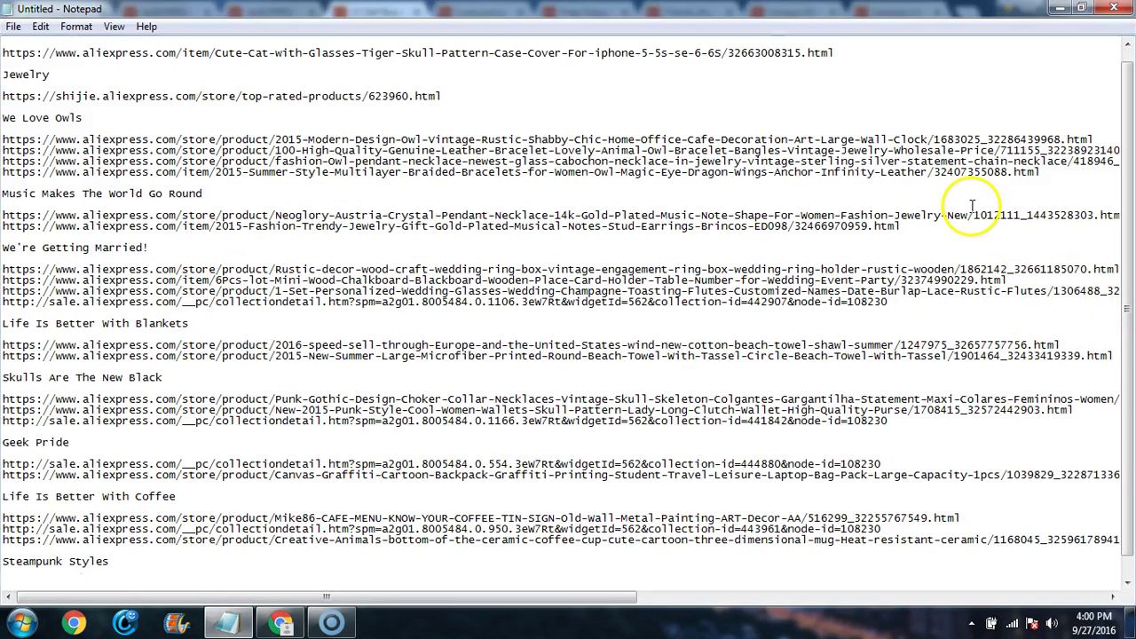
key(Return)
key(ctrl+v)
key(Return)
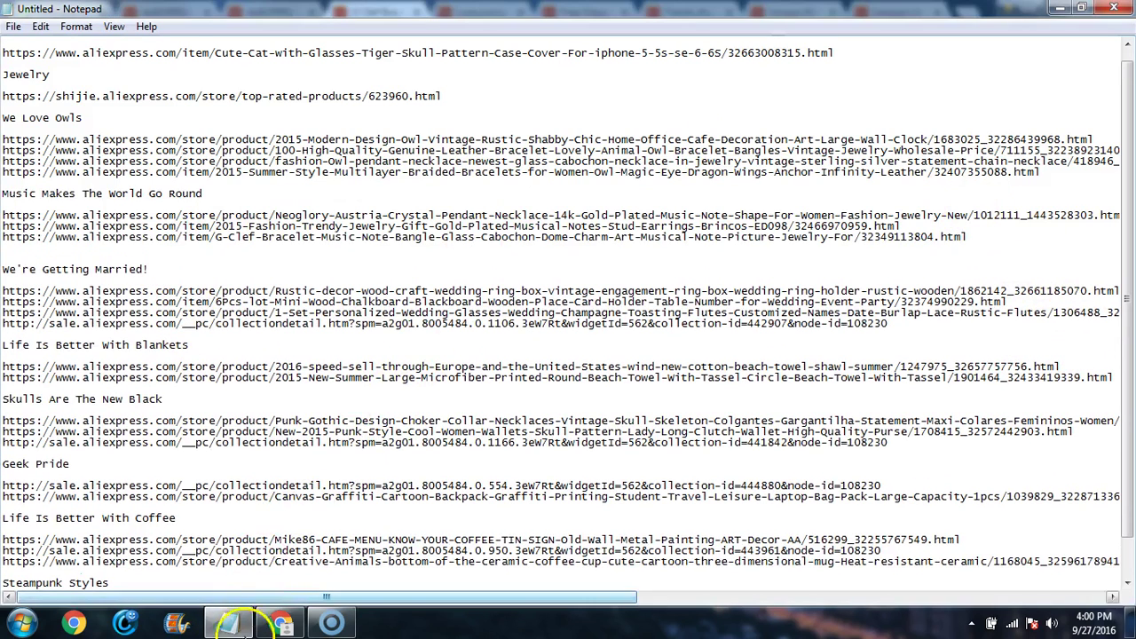
Step: Return to Chrome, close the G-Clef bracelet listing and view the silver musical note charm bracelet's photos
click(280, 621)
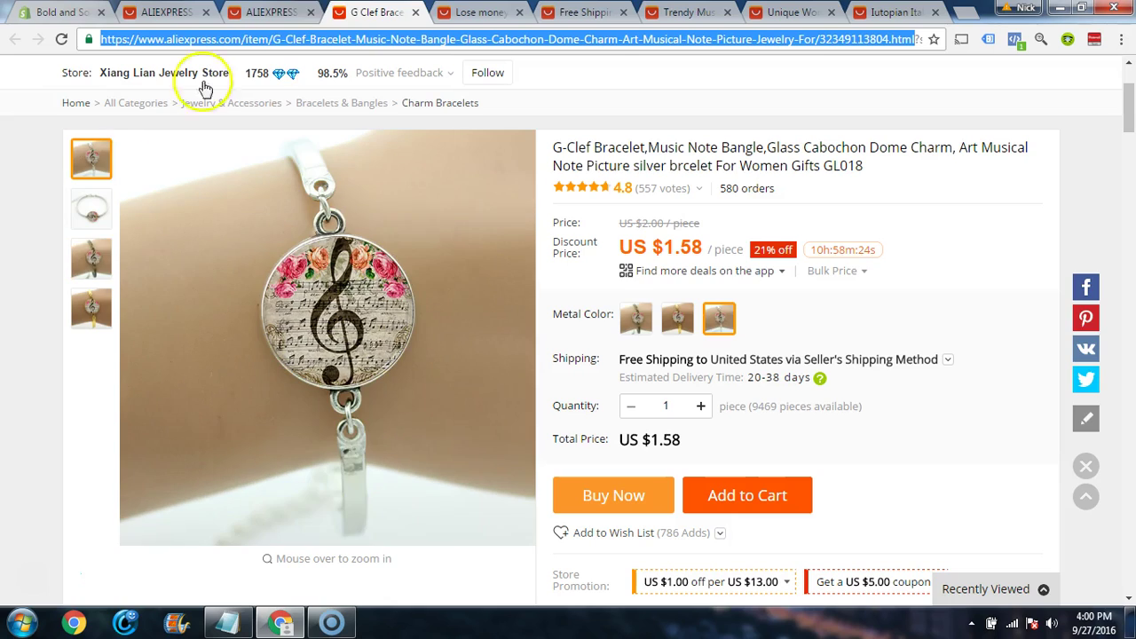
click(415, 13)
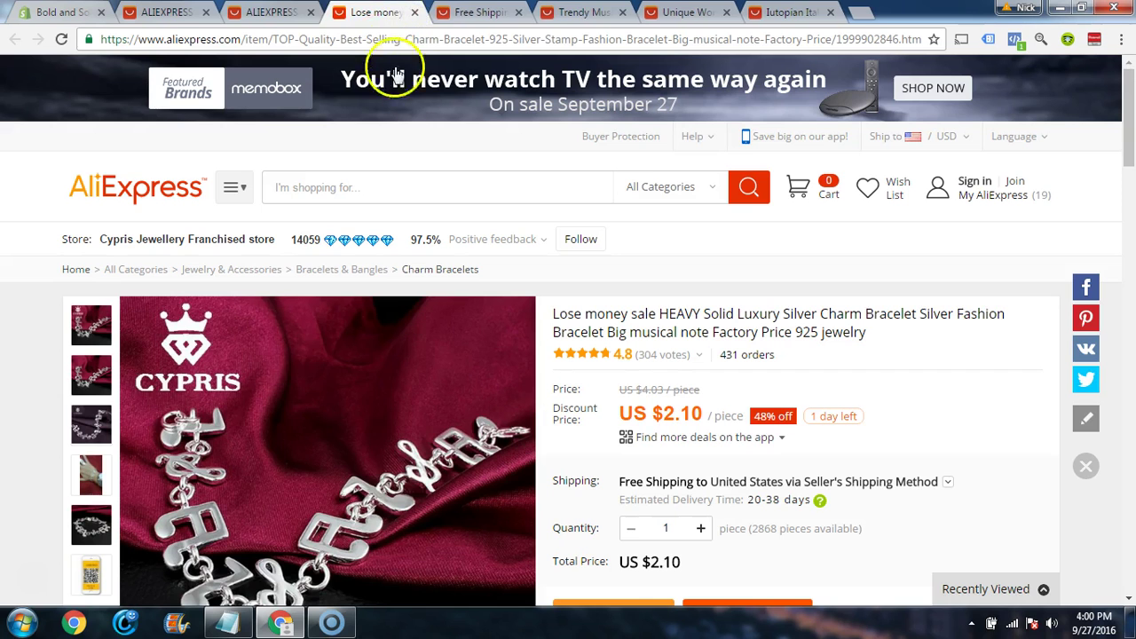
scroll(532, 178, down, 3)
scroll(532, 258, up, 1)
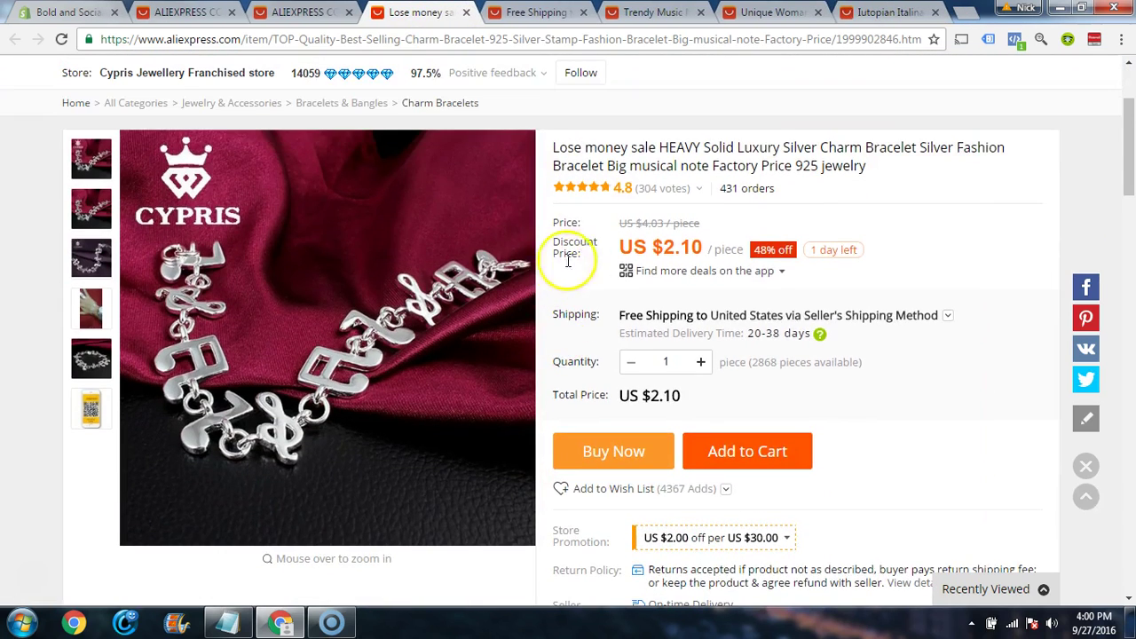
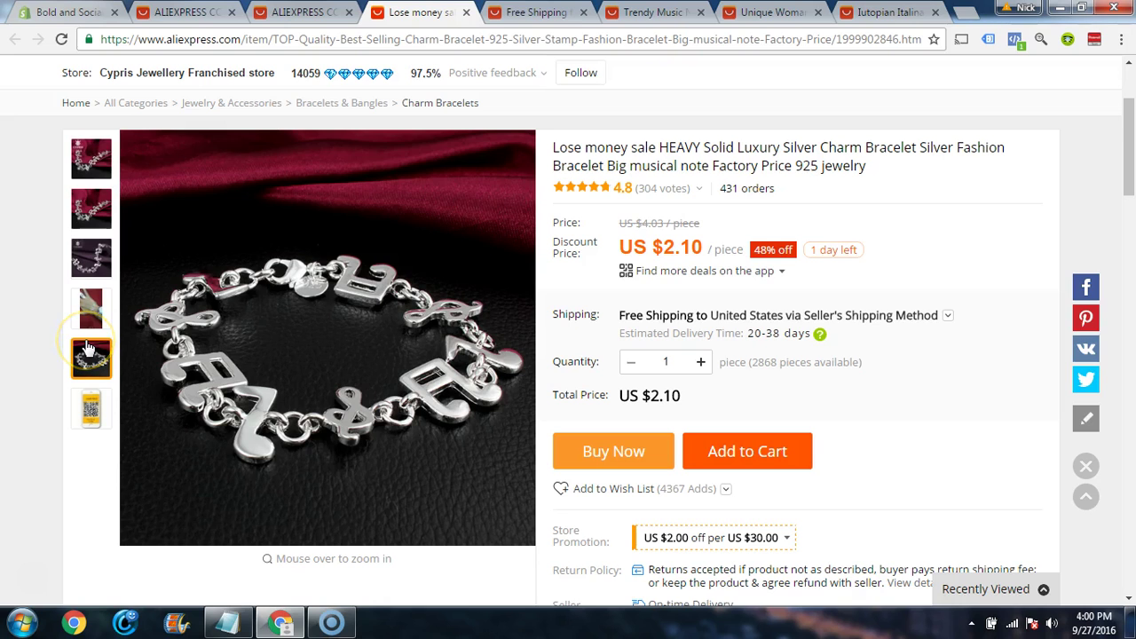
Step: Check the silver charm bracelet's shipping costs, delivery times and tracking for the United States
scroll(28, 335, down, 5)
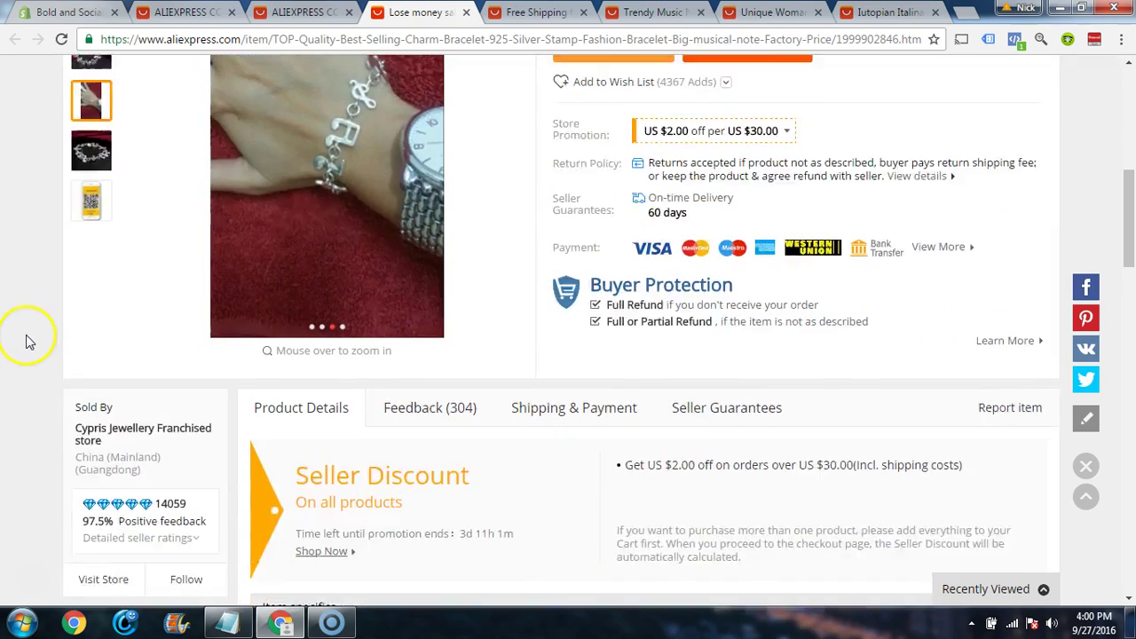
click(542, 153)
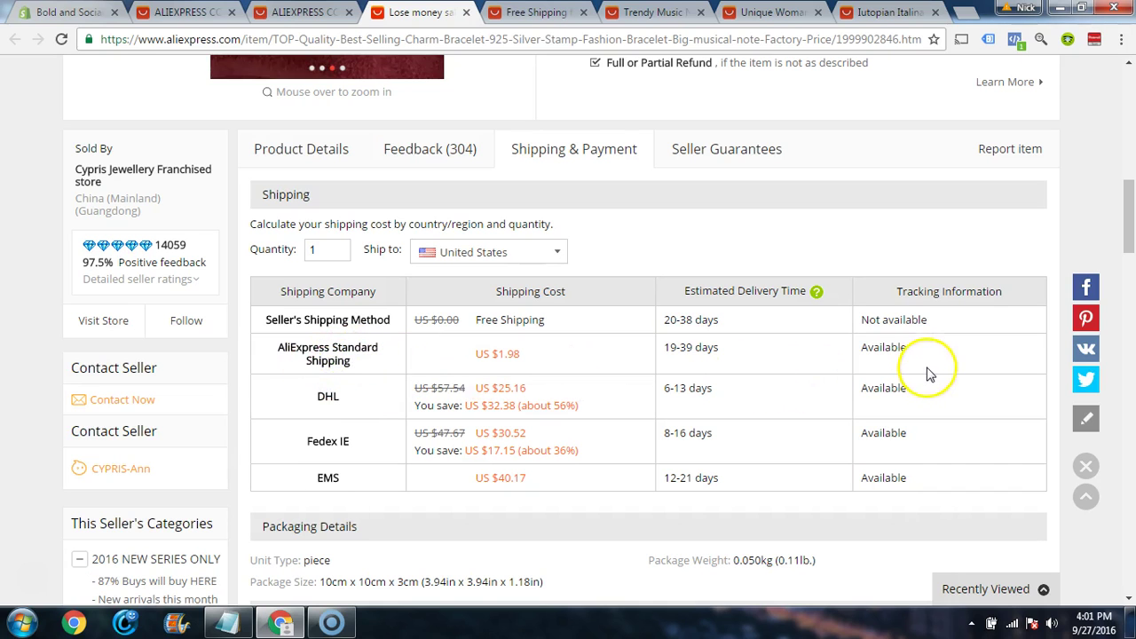
scroll(907, 353, up, 6)
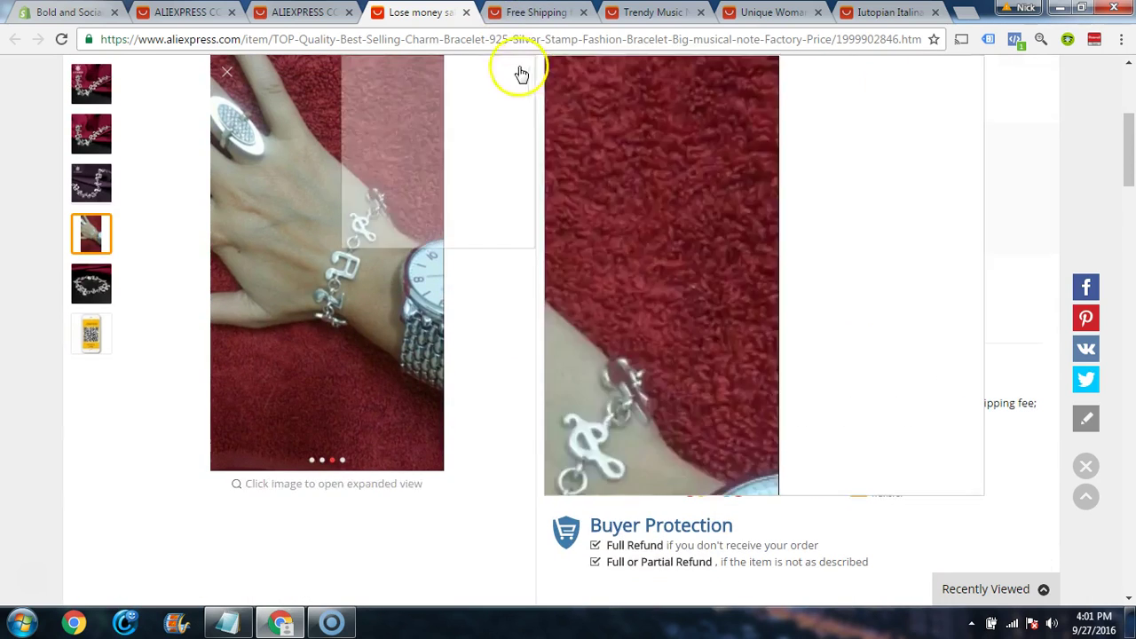
Step: Close the silver charm bracelet listing and check the Italina note jewelry set's shipping options
click(466, 12)
scroll(675, 231, down, 2)
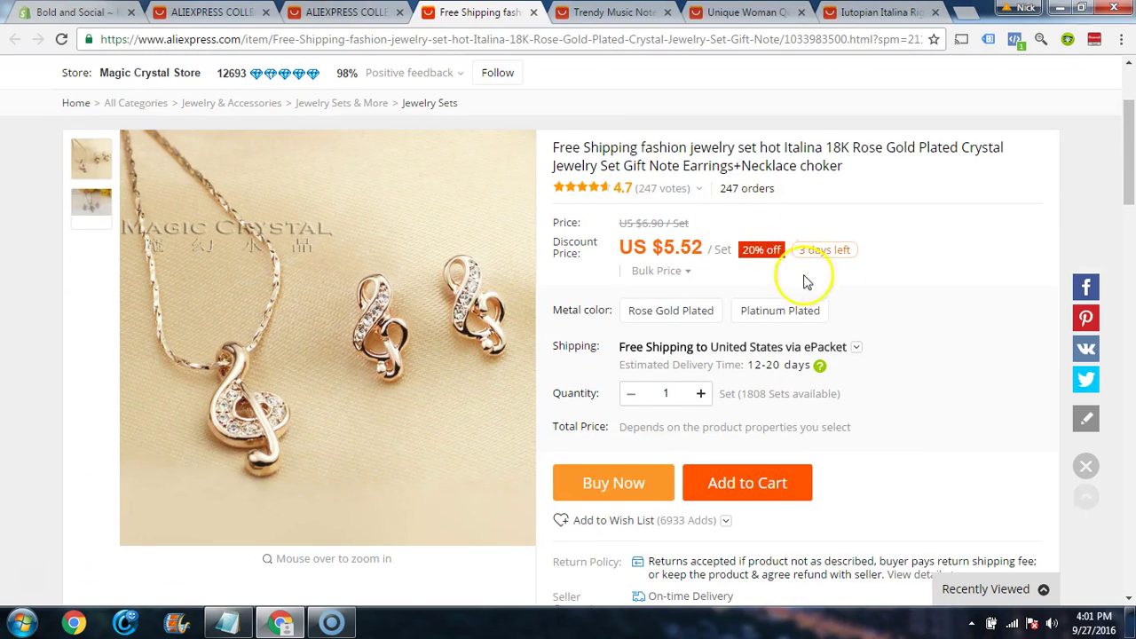
scroll(662, 218, down, 6)
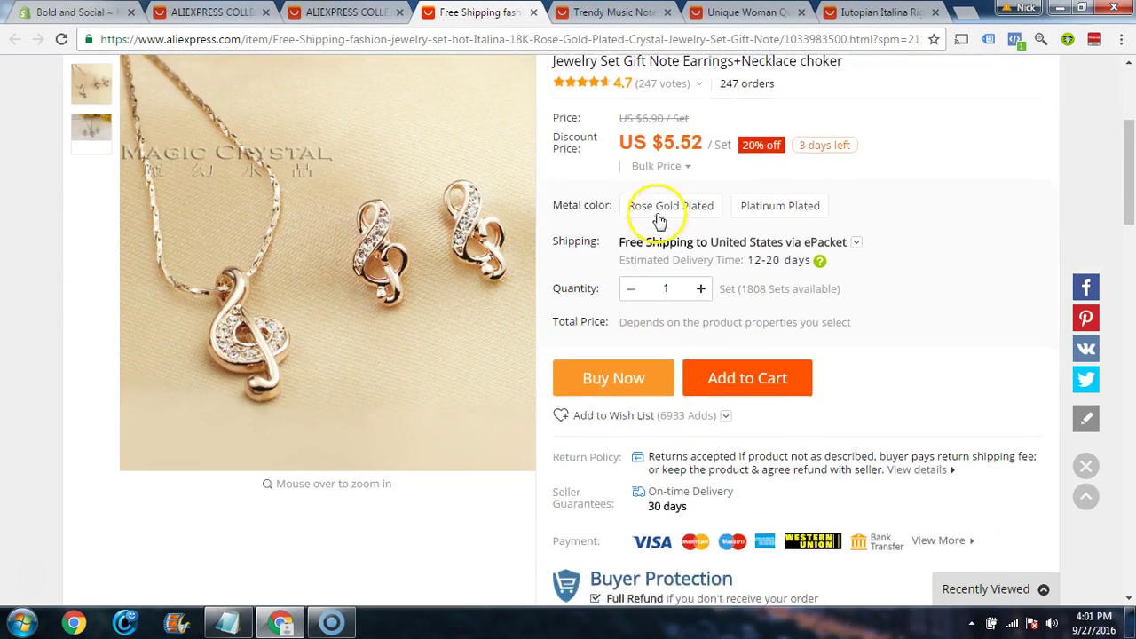
click(574, 309)
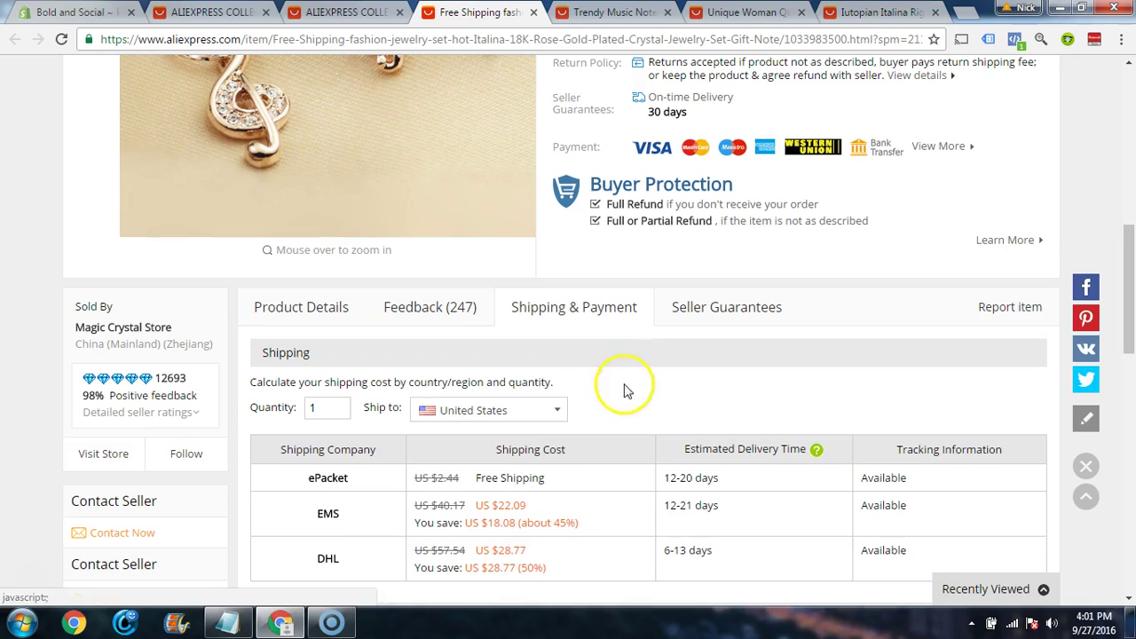
scroll(653, 404, up, 5)
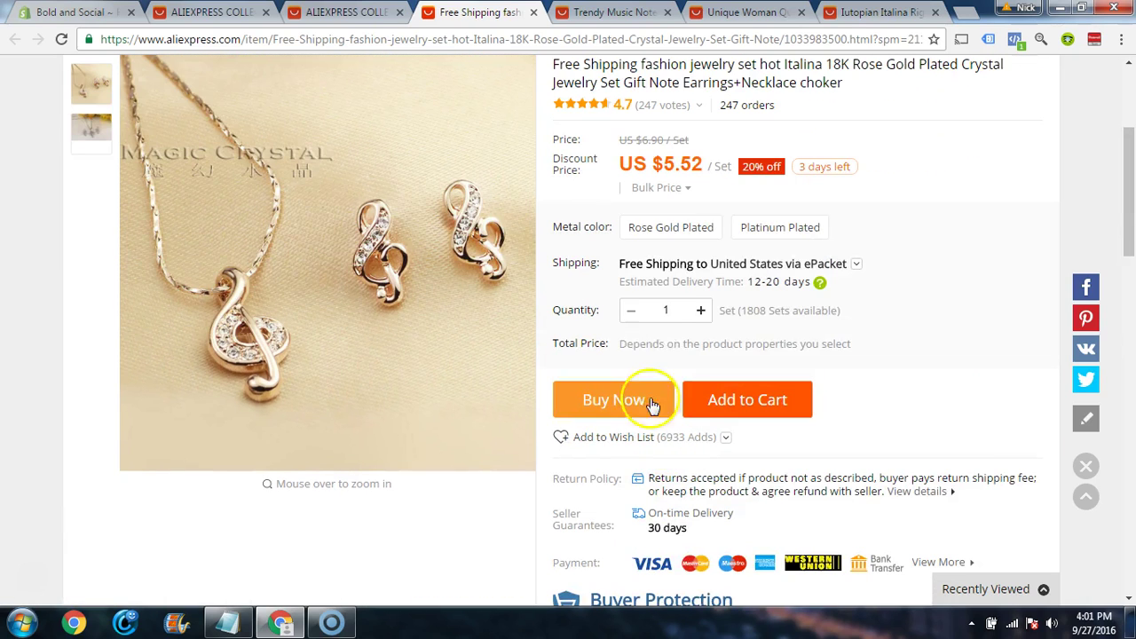
Step: Try the Rose Gold Plated metal color, select Platinum Plated, and compare the jewelry set's two product photos
click(675, 230)
click(769, 233)
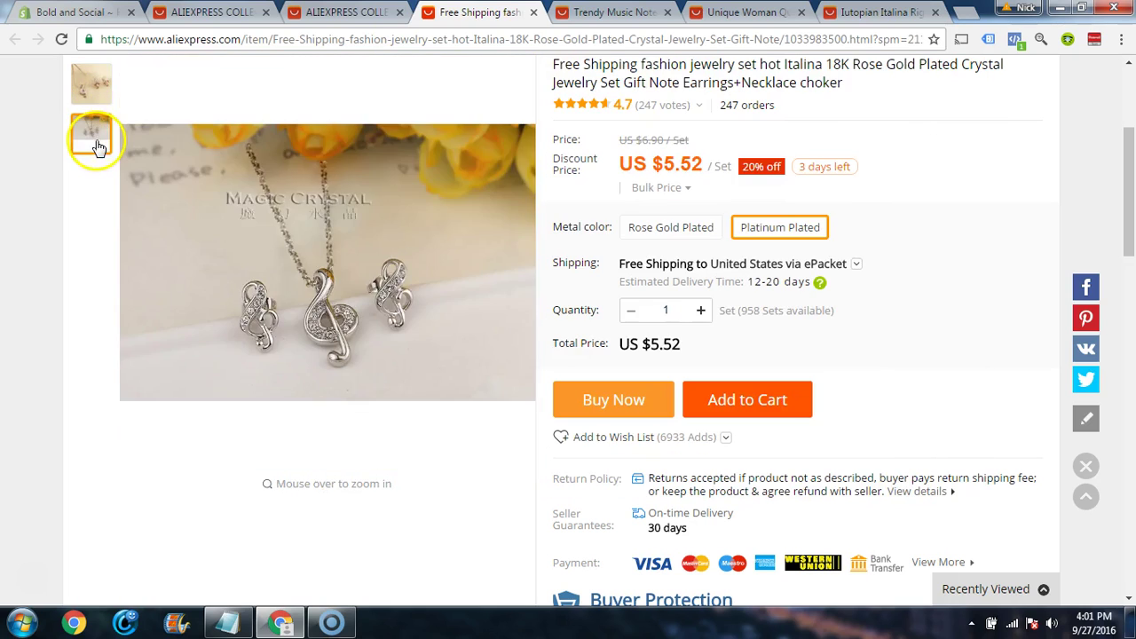
mouse_move(91, 133)
mouse_move(80, 94)
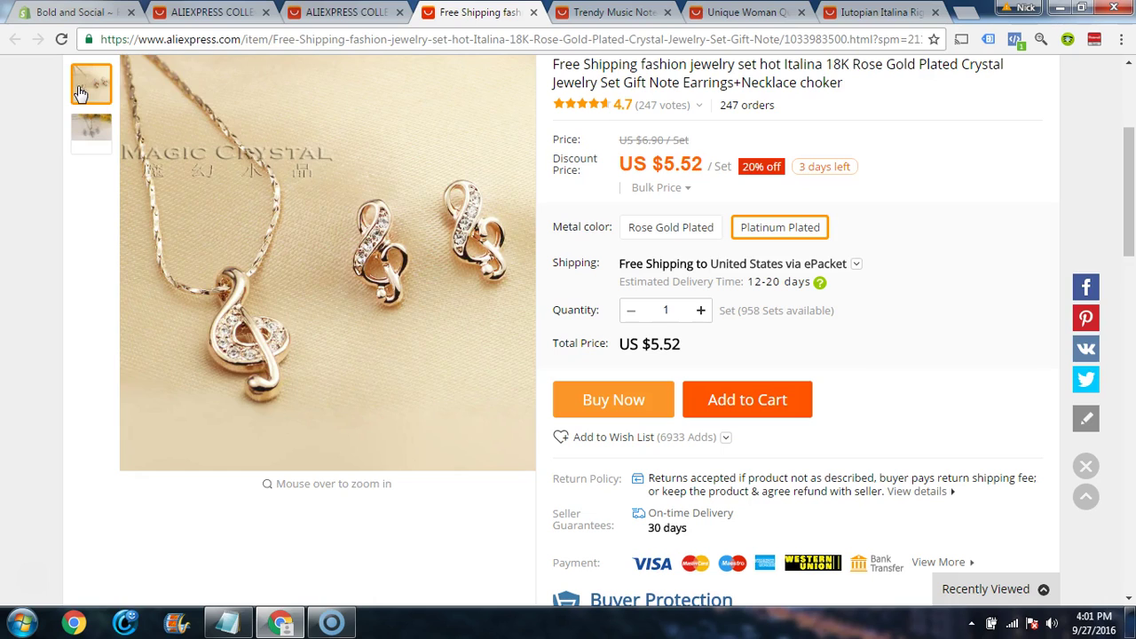
click(80, 133)
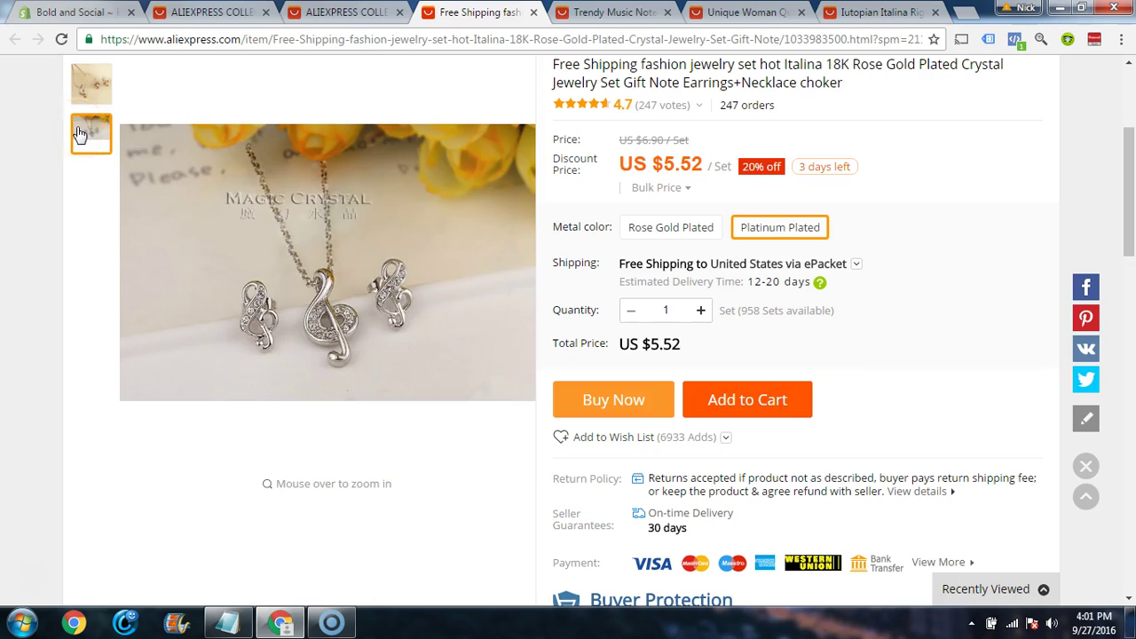
click(82, 97)
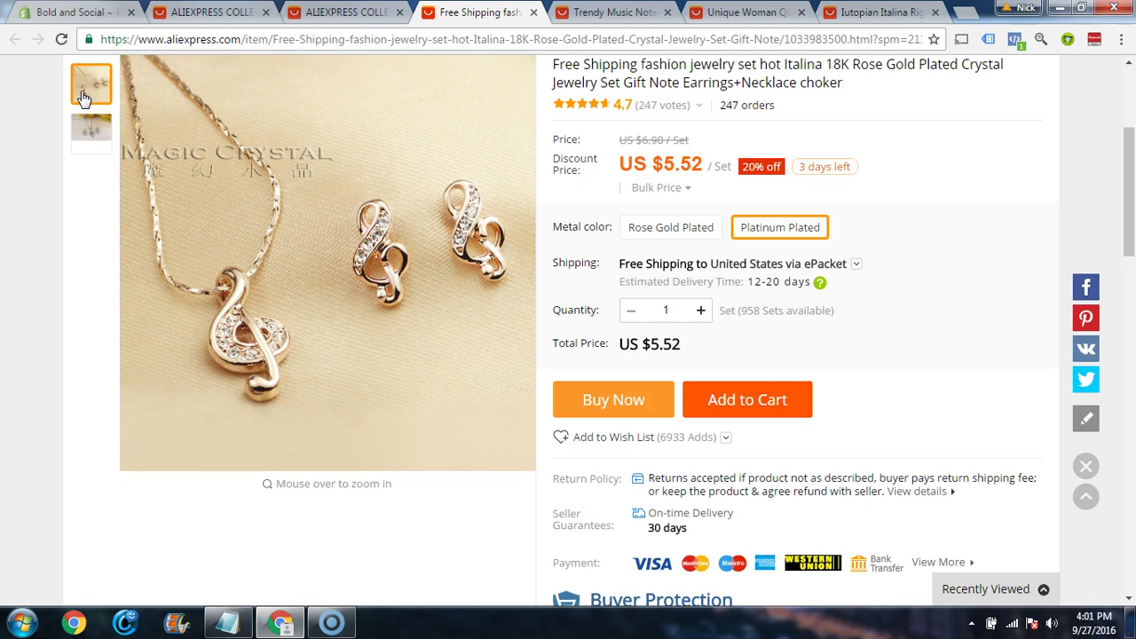
click(85, 138)
click(91, 99)
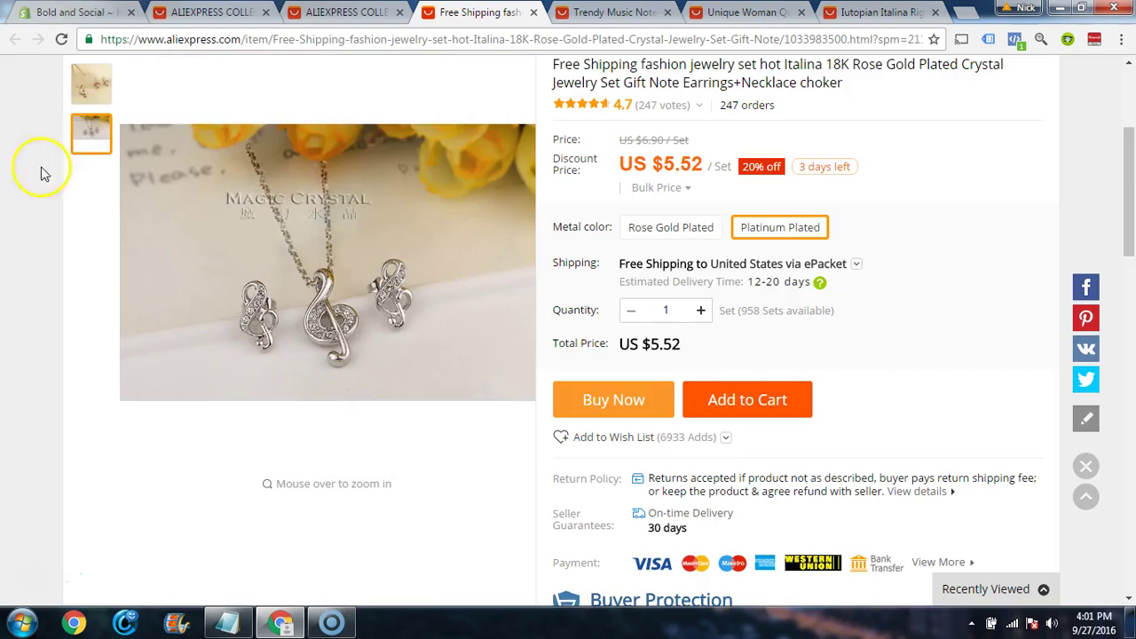
Step: Look through the jewelry set's packaging and payment details and the related products from this and other sellers
scroll(29, 192, down, 2)
scroll(30, 193, down, 6)
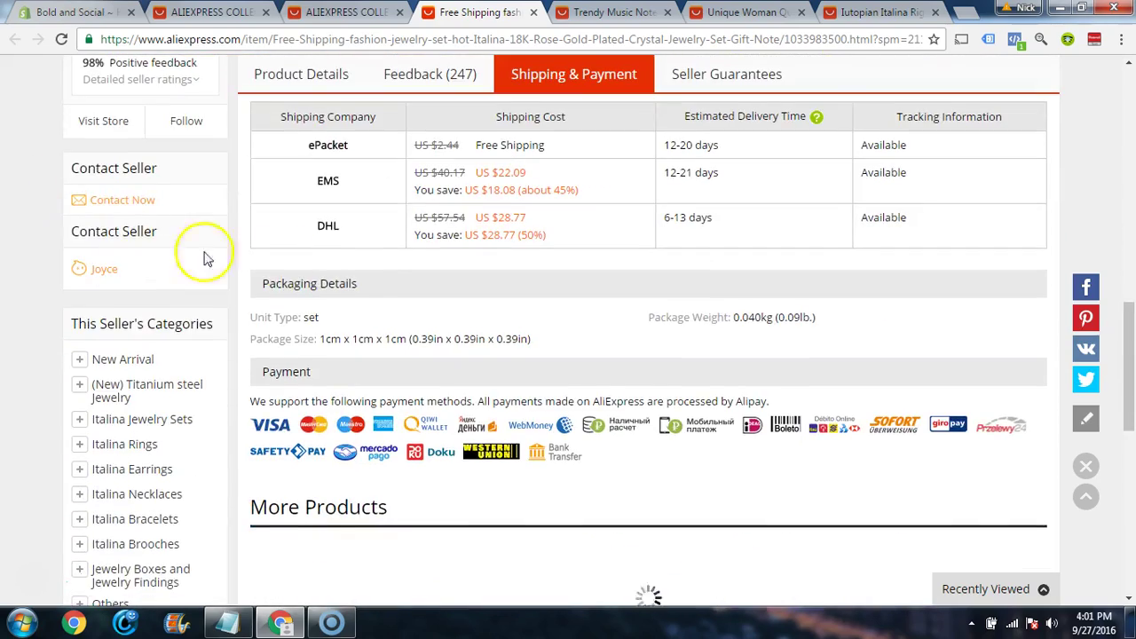
scroll(538, 223, up, 1)
scroll(533, 266, down, 5)
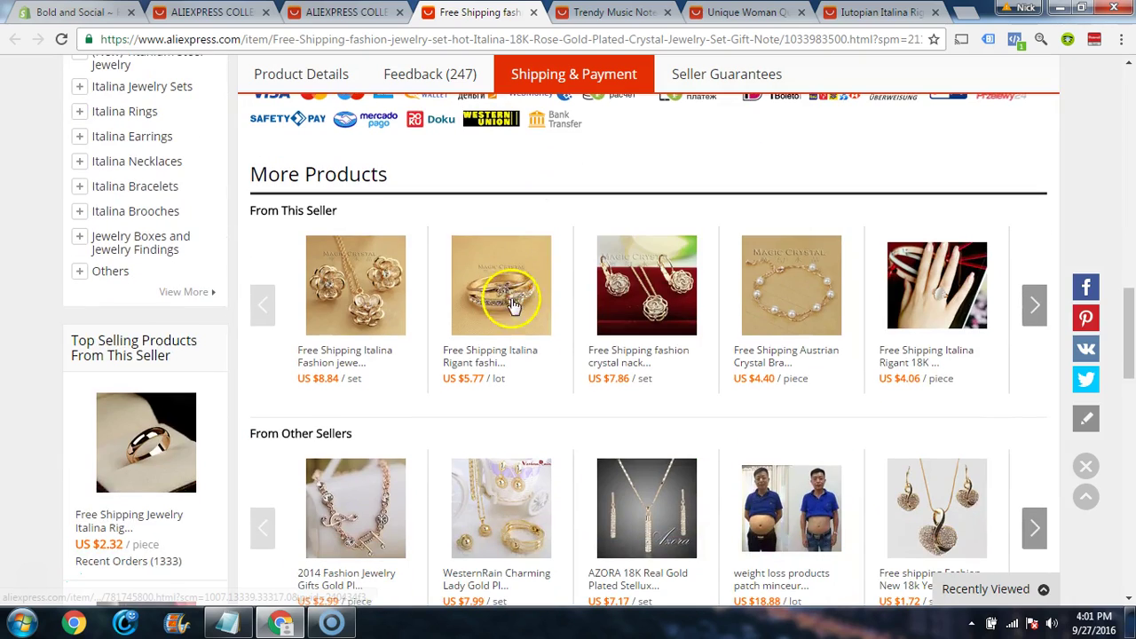
scroll(543, 333, up, 6)
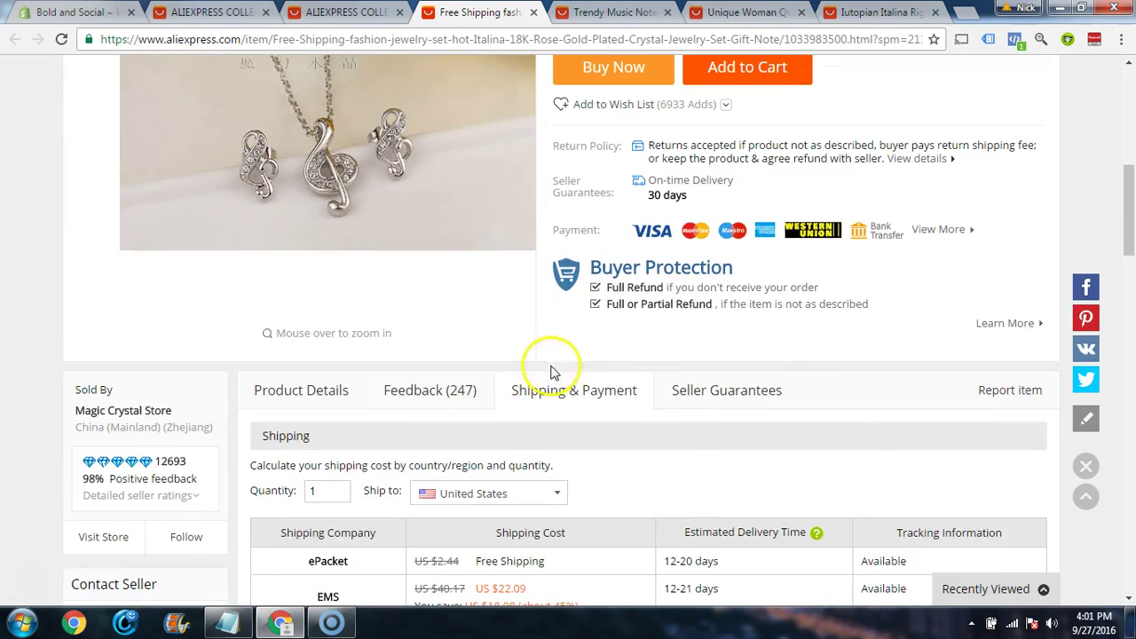
Step: Read the jewelry set's customer feedback and enlarge a buyer's photo of the rose gold necklace and earrings
click(426, 394)
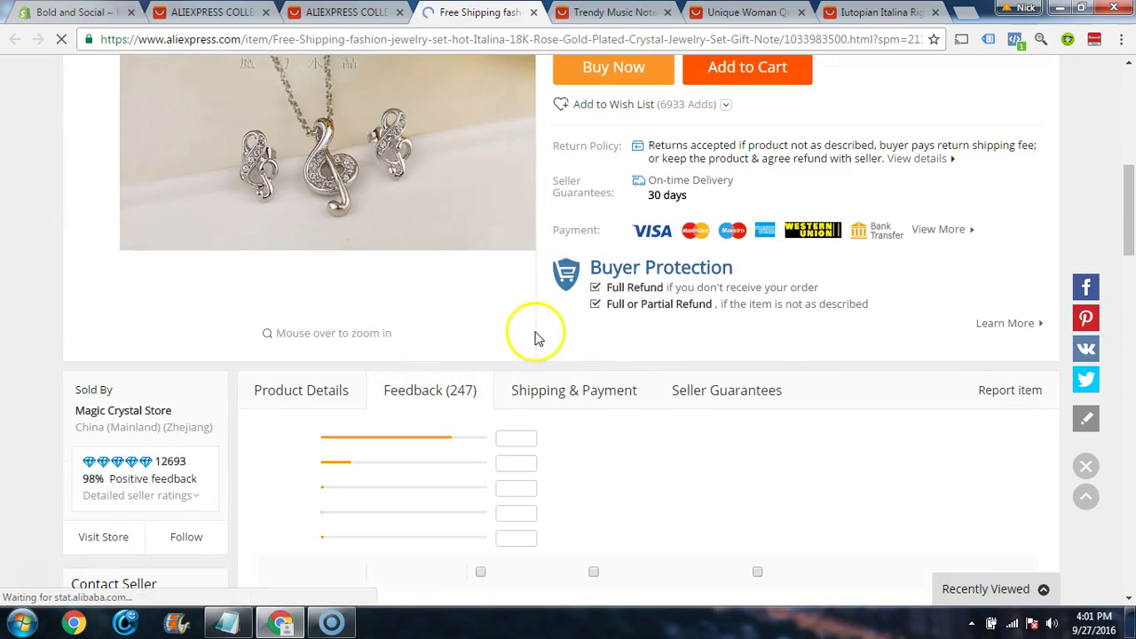
scroll(497, 311, down, 4)
scroll(474, 298, down, 3)
scroll(480, 310, up, 4)
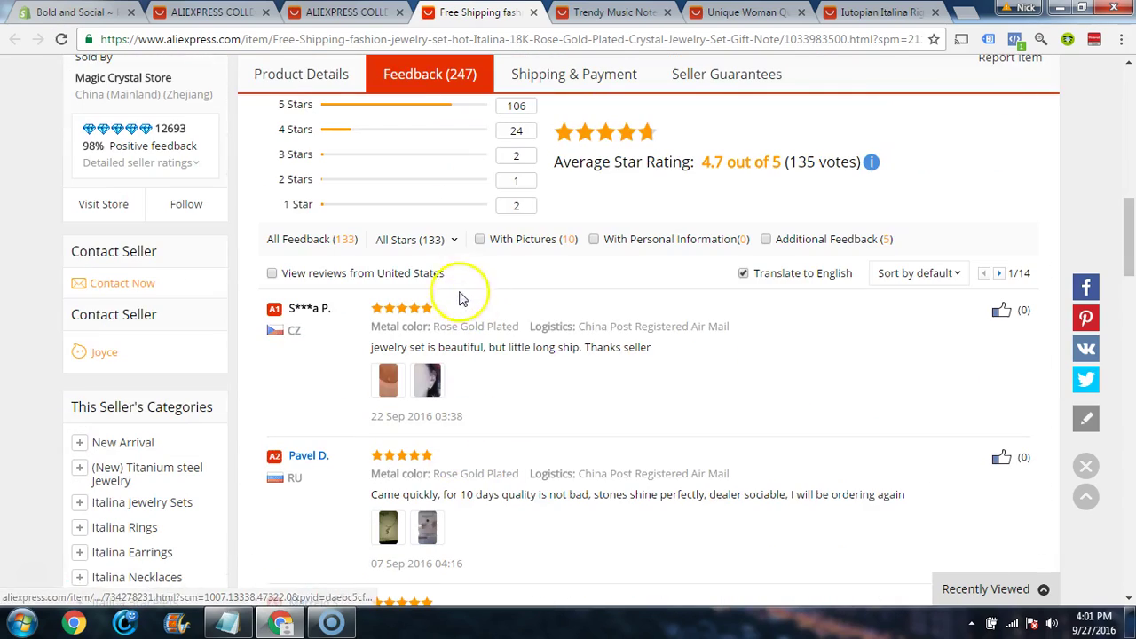
scroll(544, 360, down, 4)
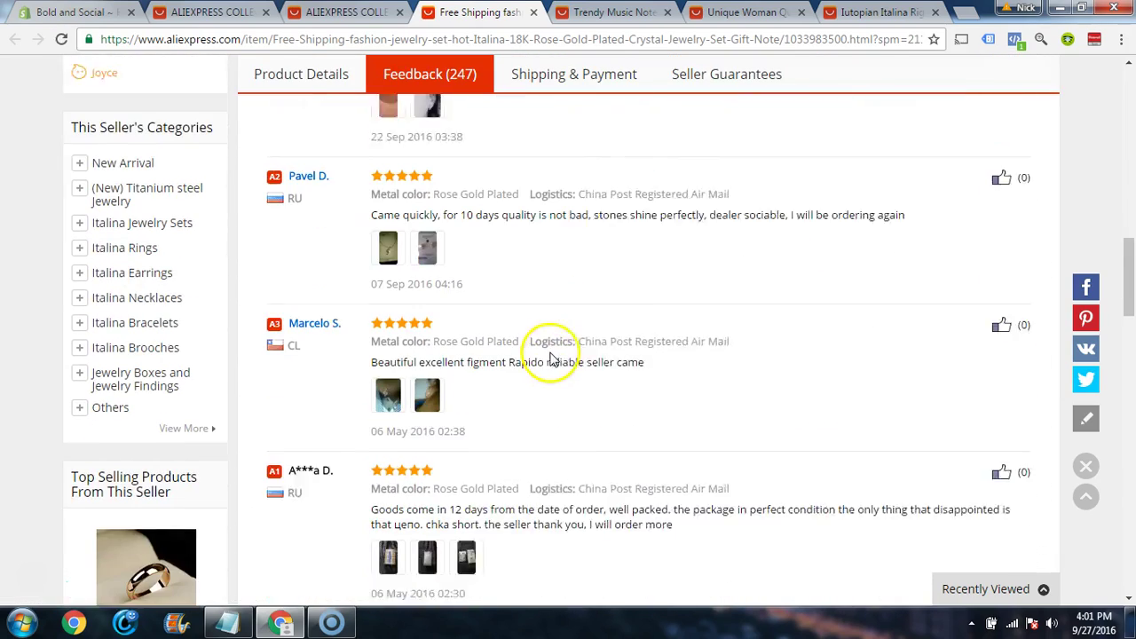
scroll(549, 358, down, 4)
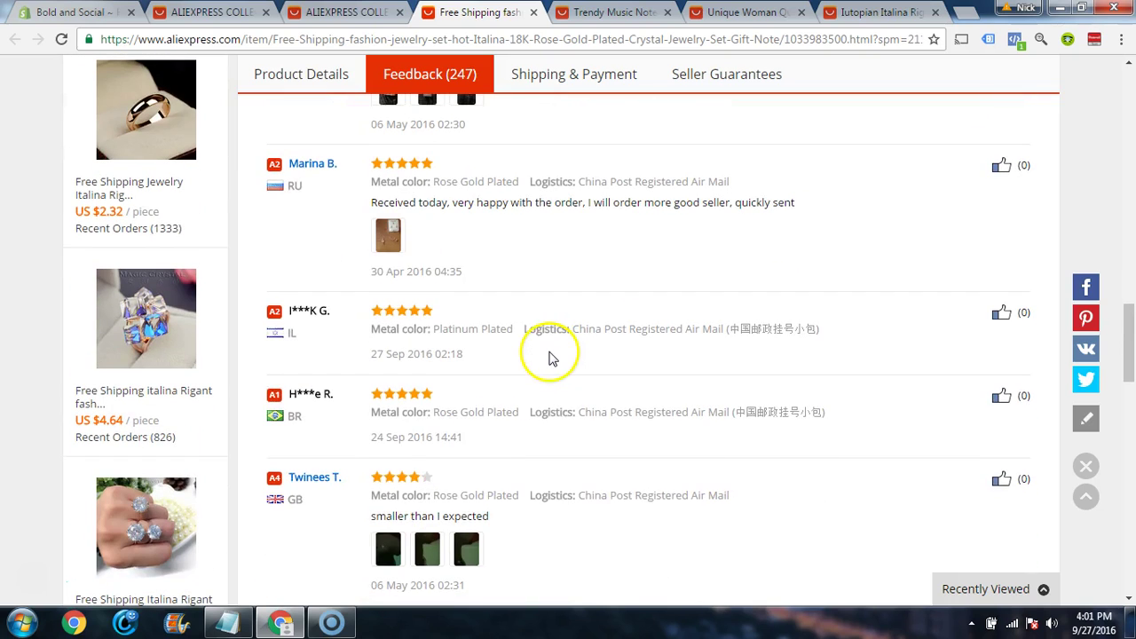
click(388, 236)
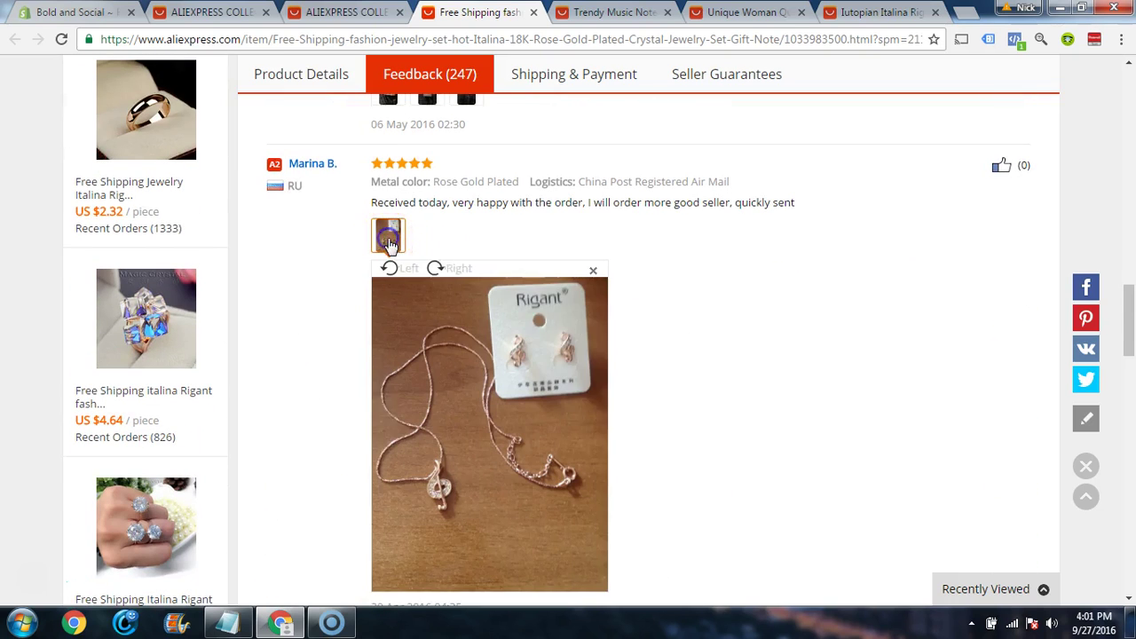
scroll(278, 312, up, 15)
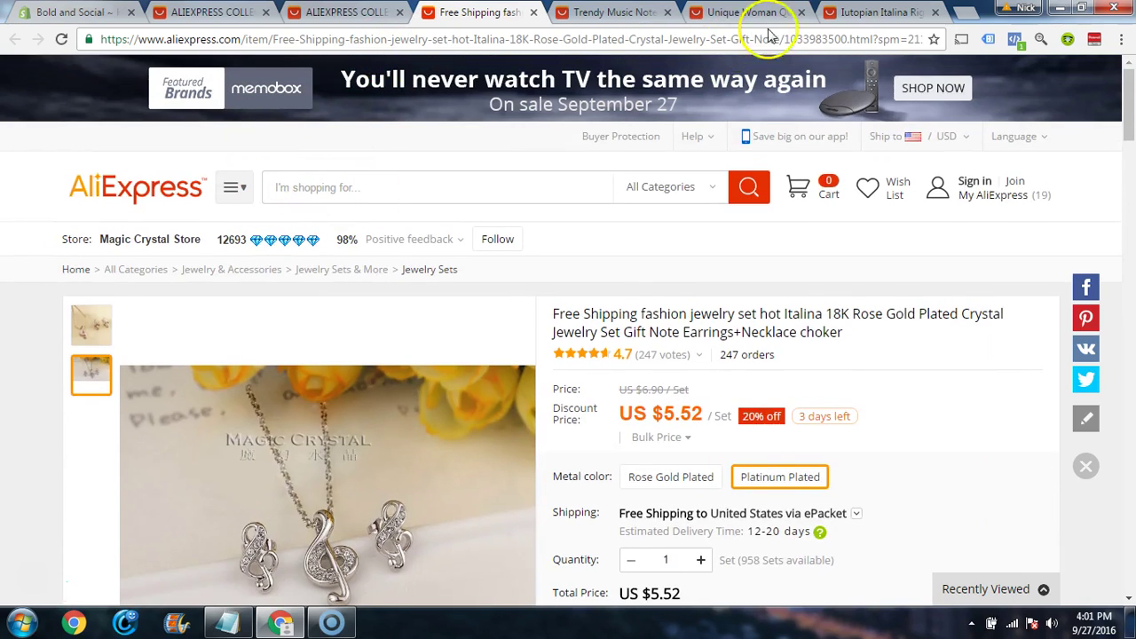
Step: Copy the Italina jewelry set's link up to ".html" and paste it in Notepad below the G-Clef bracelet link
click(874, 39)
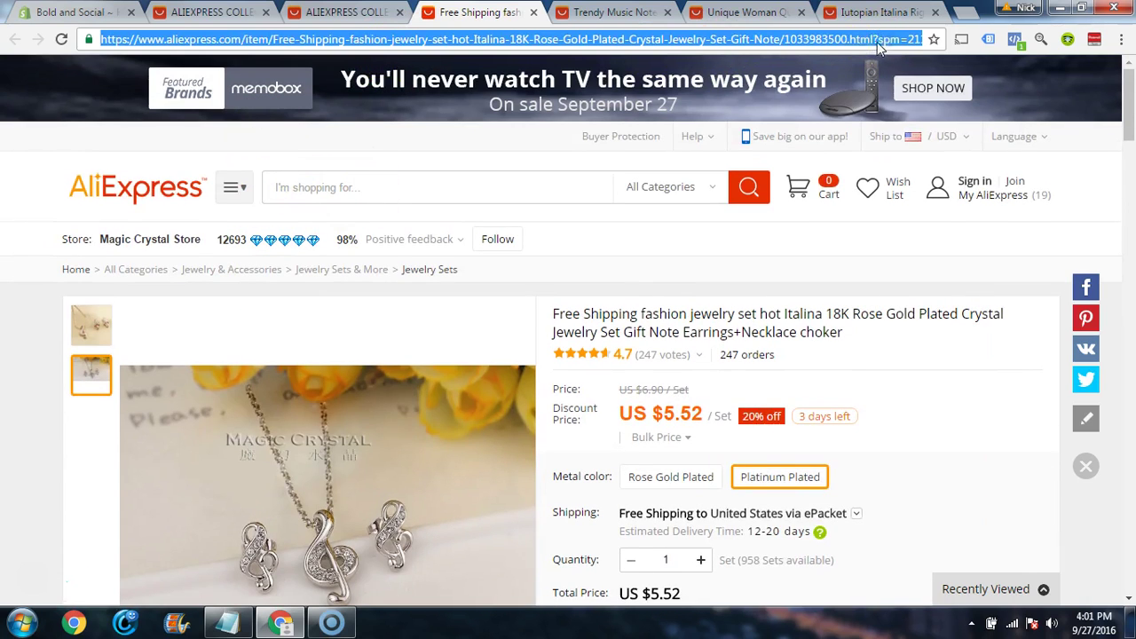
click(878, 40)
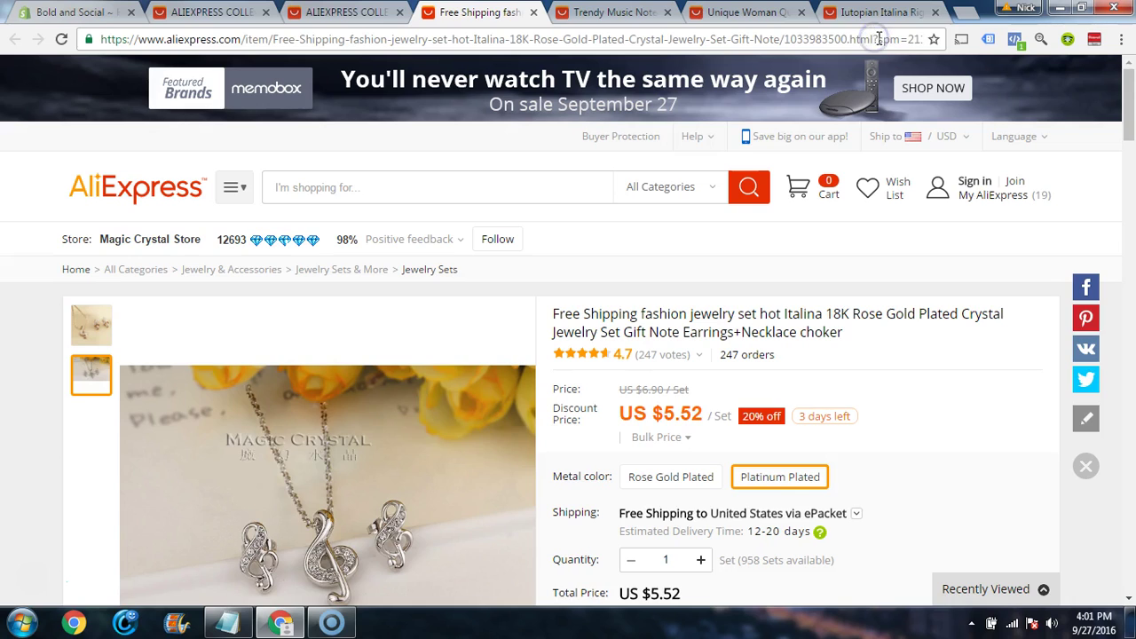
key(shift+Home)
key(ctrl+c)
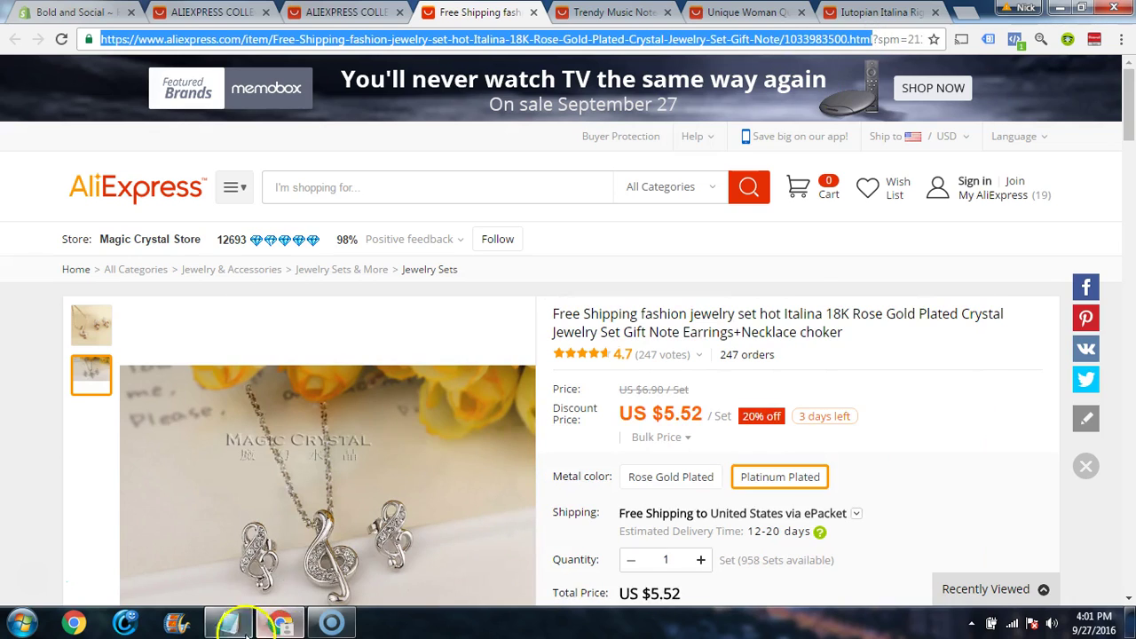
click(227, 622)
click(243, 227)
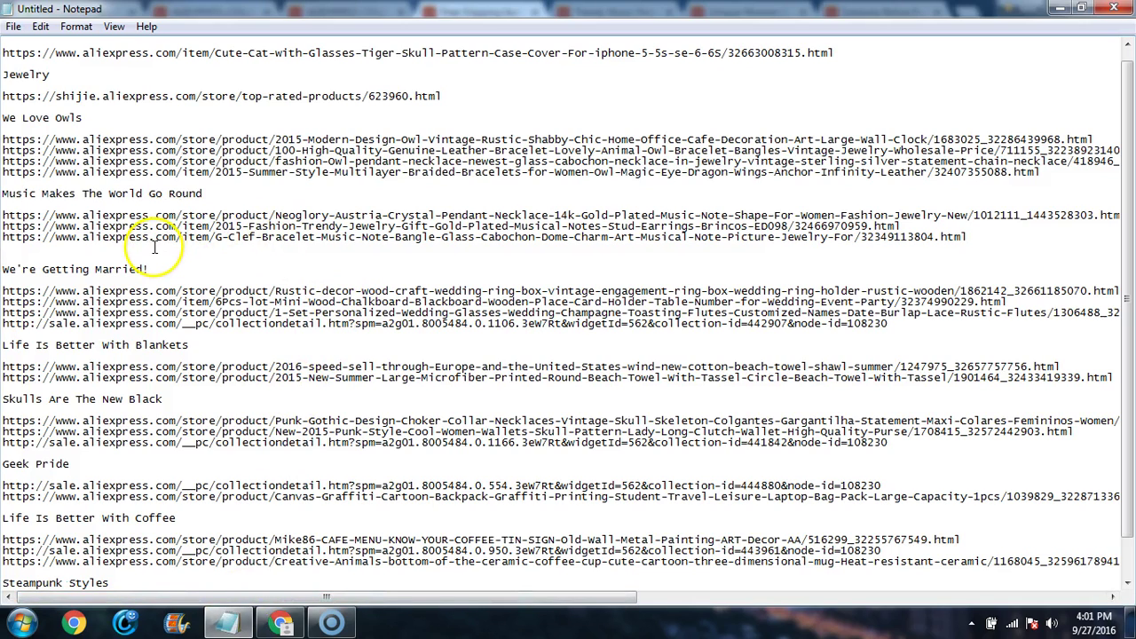
key(ctrl+v)
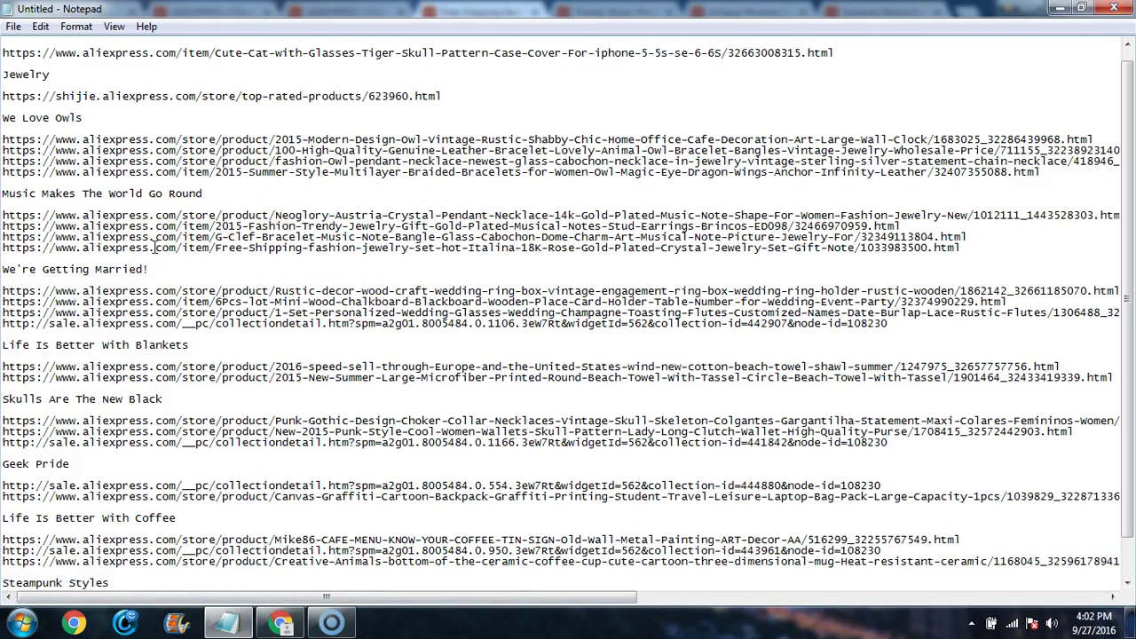
Step: Label the Italina jewelry set link with the prefix "Watermark Example - " and add a blank line below it
text(Watermark E)
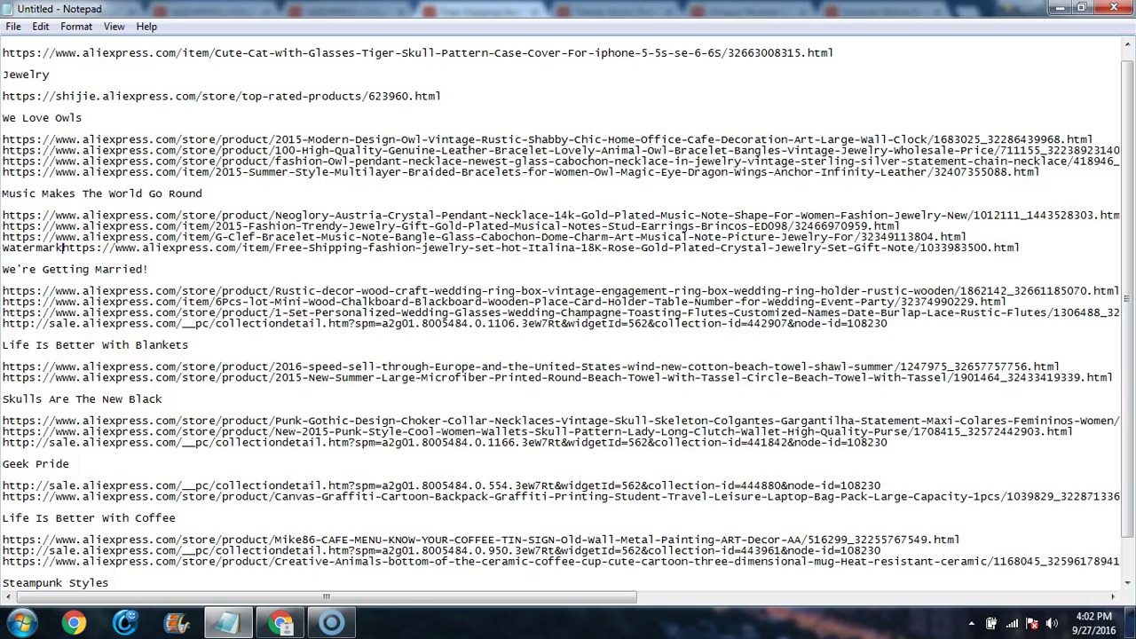
text(xample -)
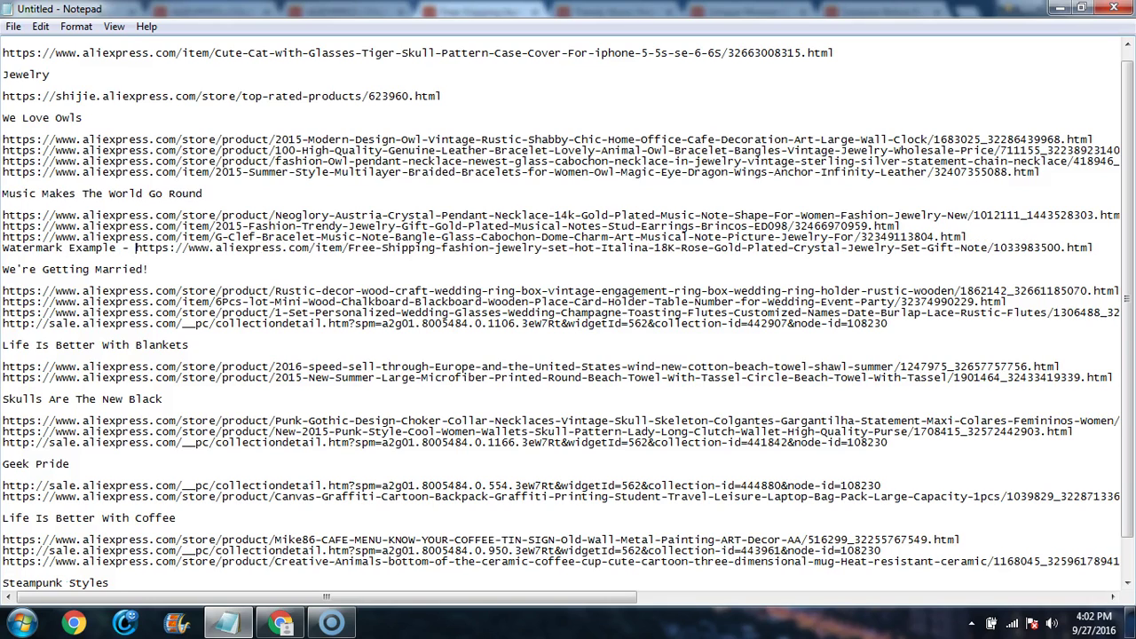
key(Return)
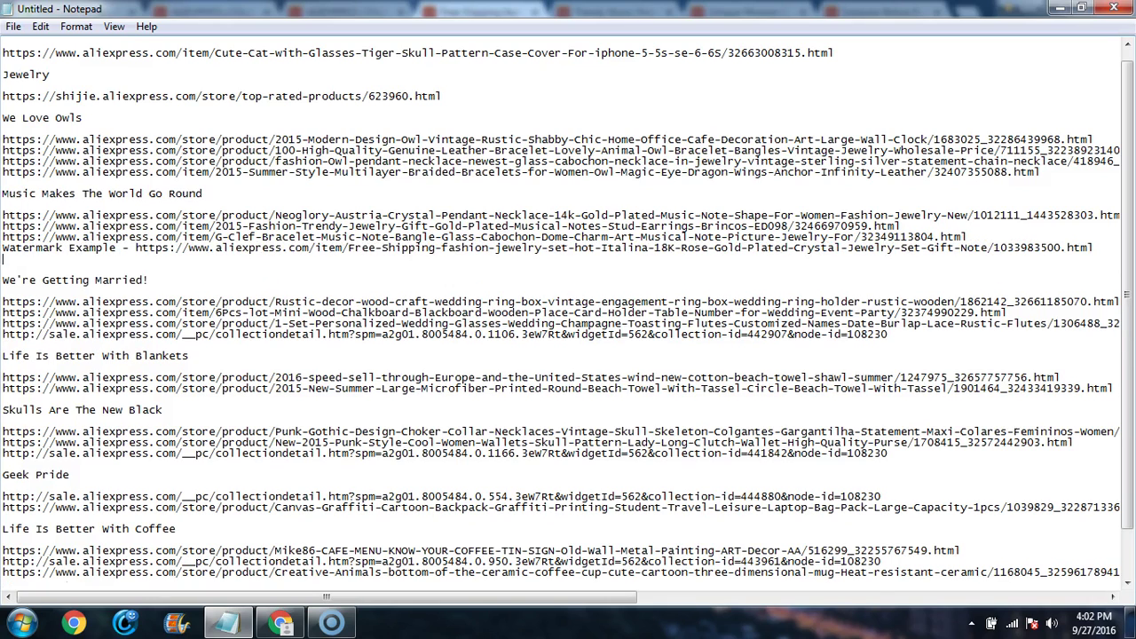
Step: Return to the browser, browse the top-selling products of the Magic Crystal Store, and close that page
click(1058, 9)
mouse_move(221, 256)
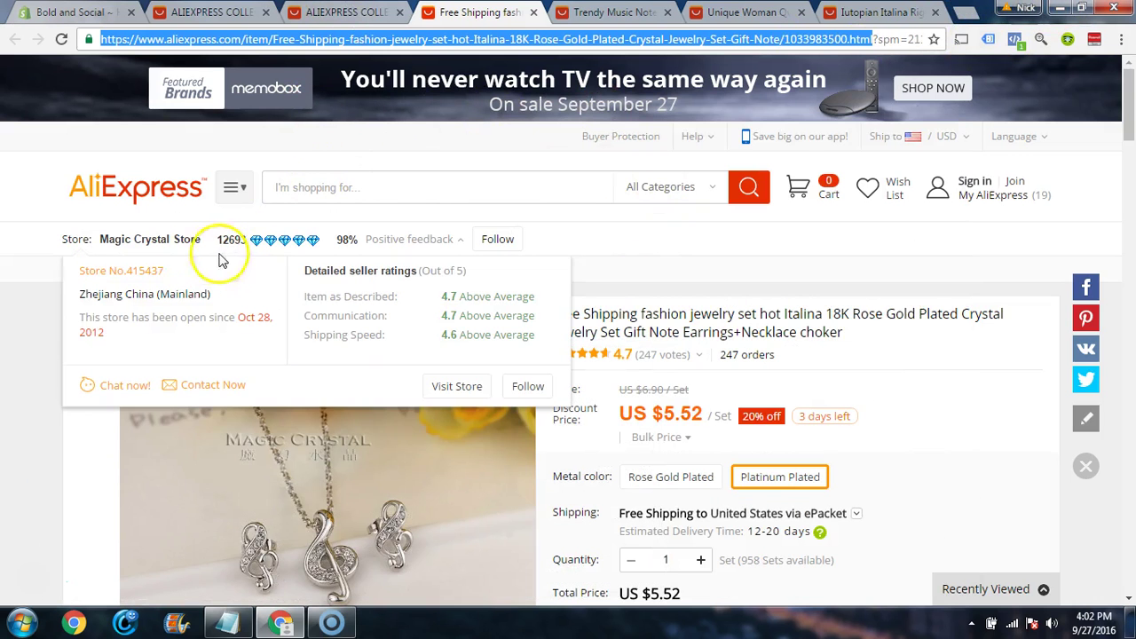
click(173, 241)
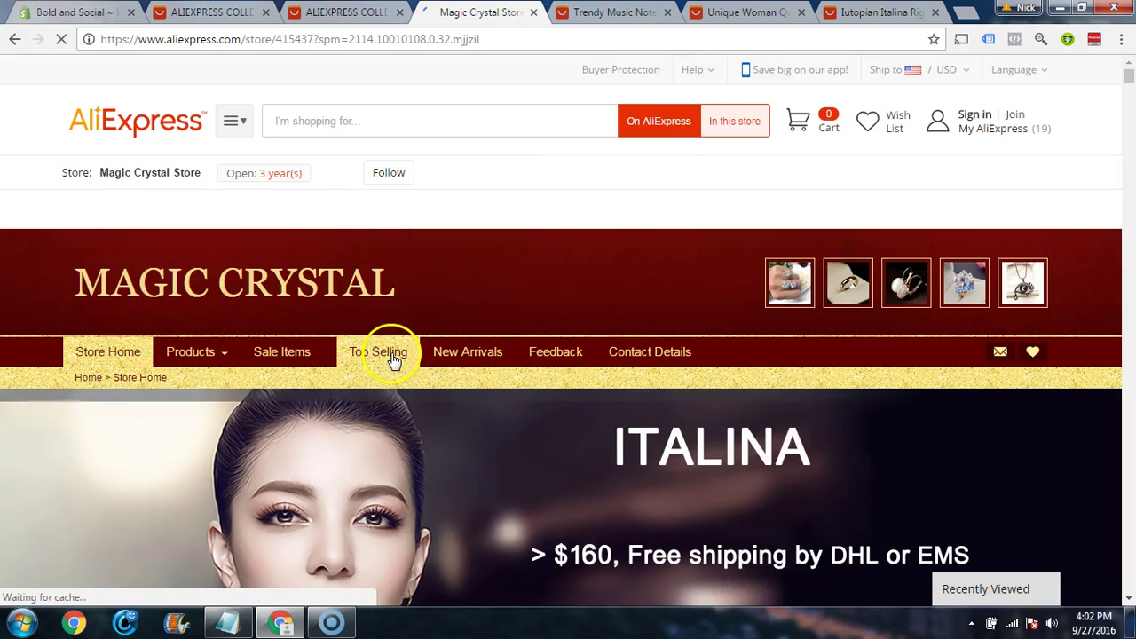
click(393, 355)
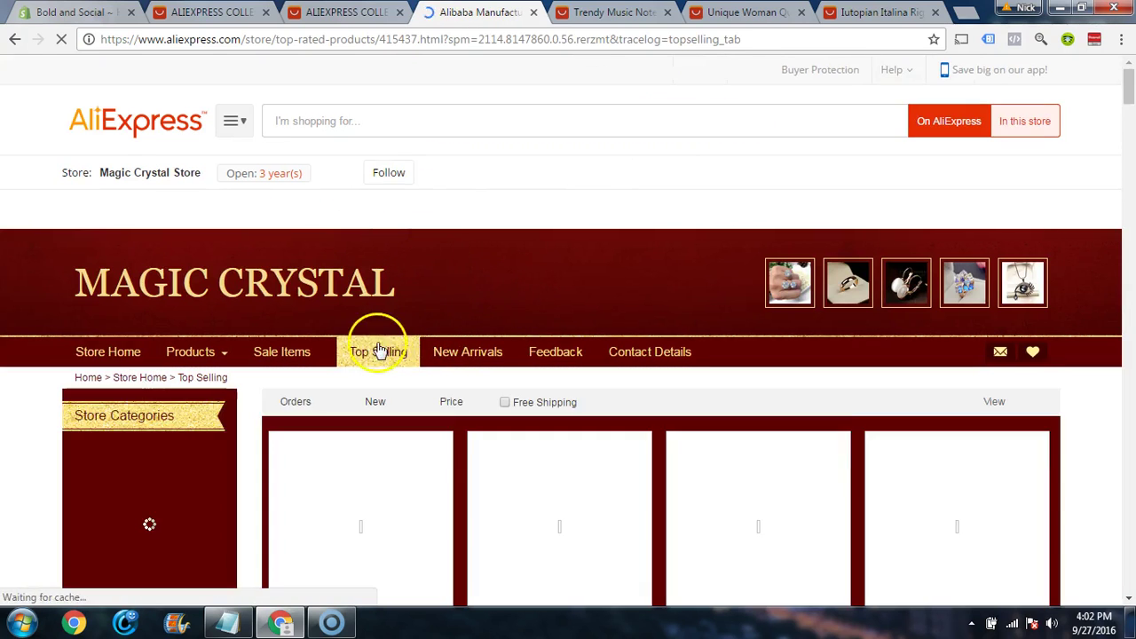
scroll(538, 296, down, 4)
scroll(603, 325, up, 2)
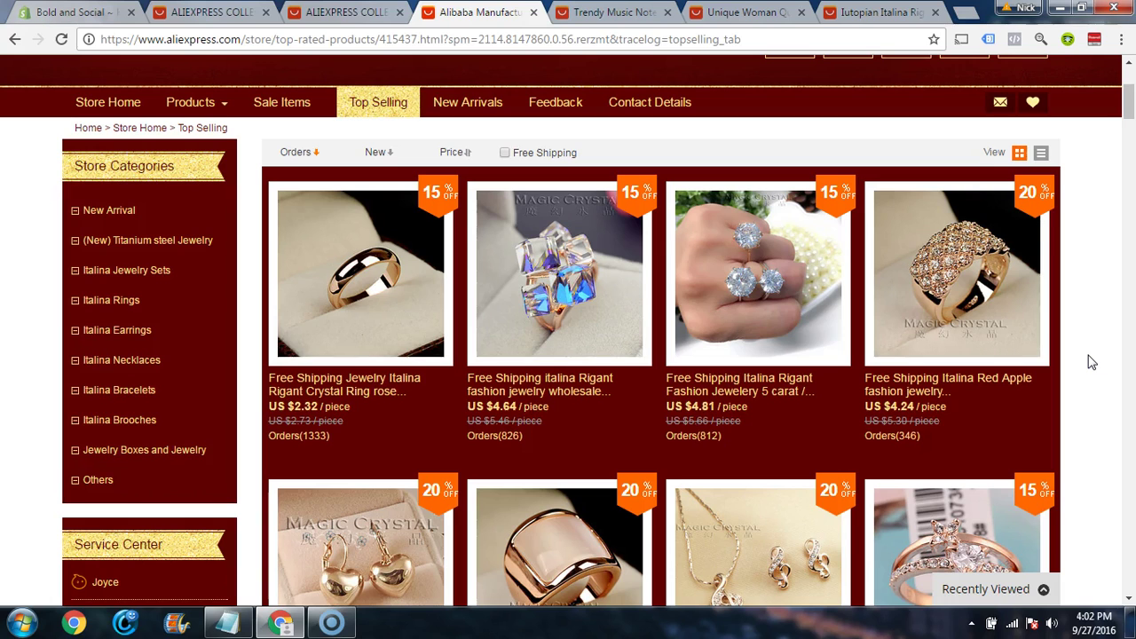
scroll(1091, 362, down, 1)
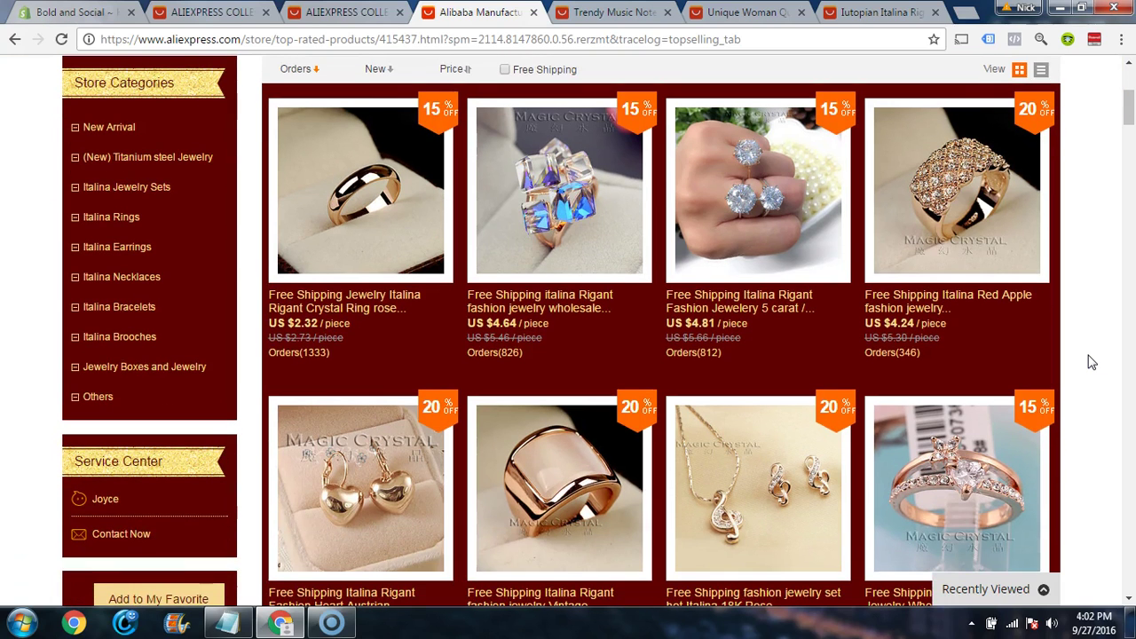
scroll(1091, 362, down, 1)
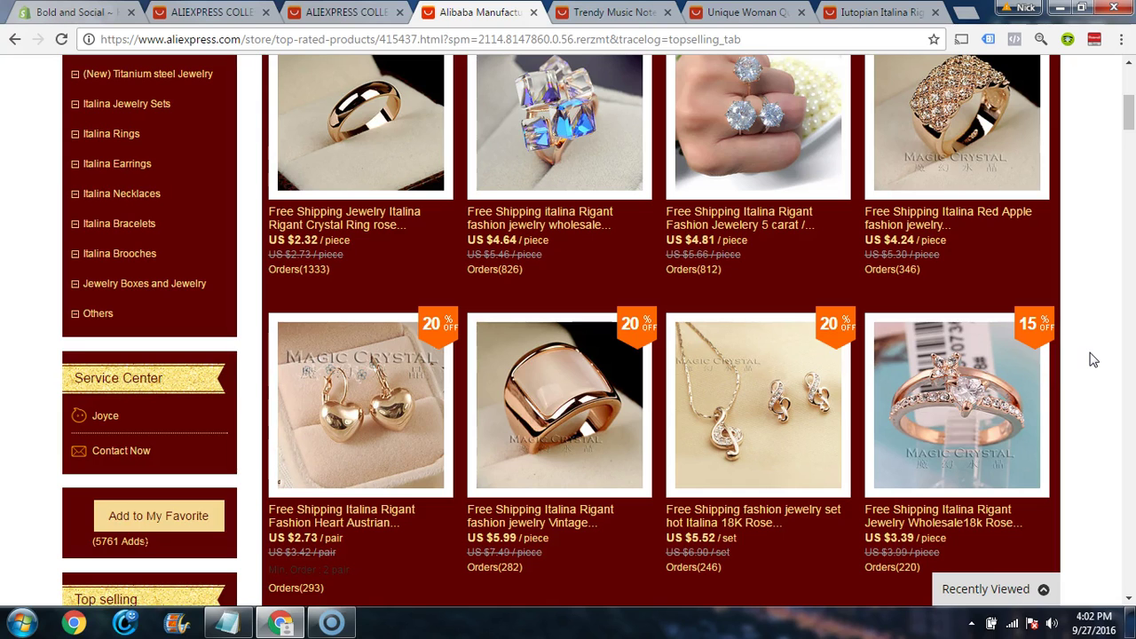
scroll(1093, 359, down, 2)
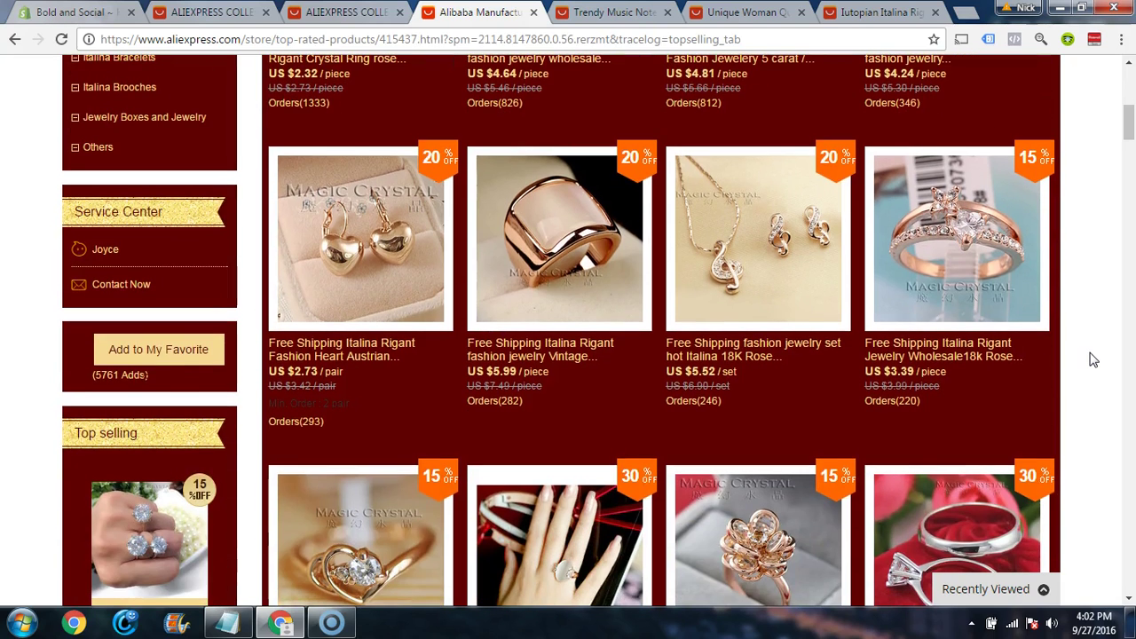
scroll(1092, 359, down, 2)
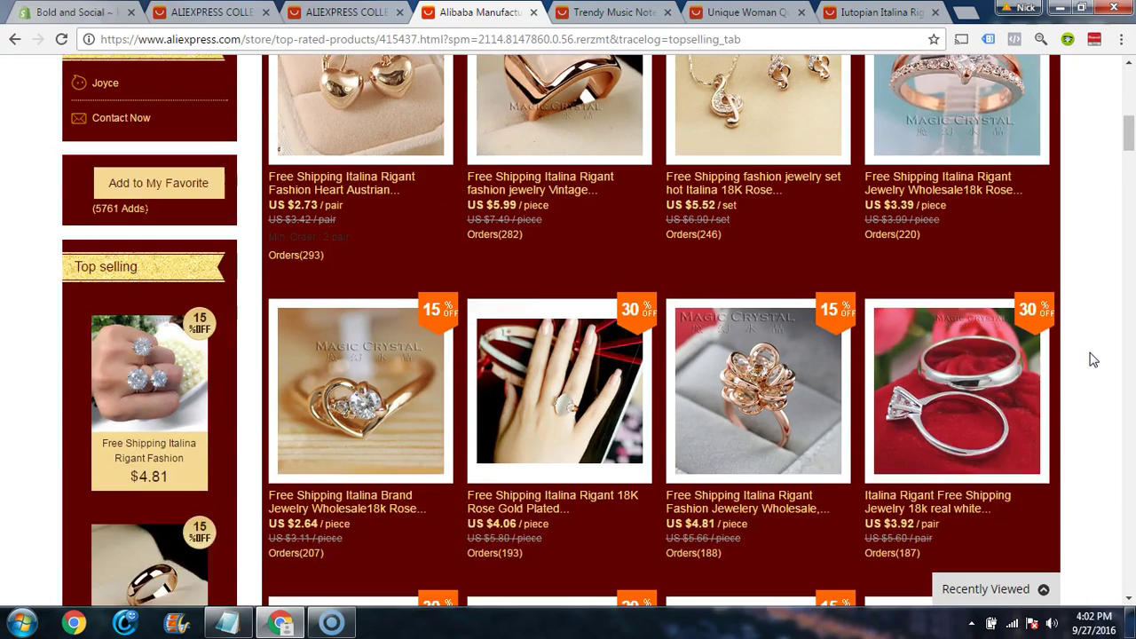
scroll(1094, 360, up, 5)
scroll(1092, 358, up, 1)
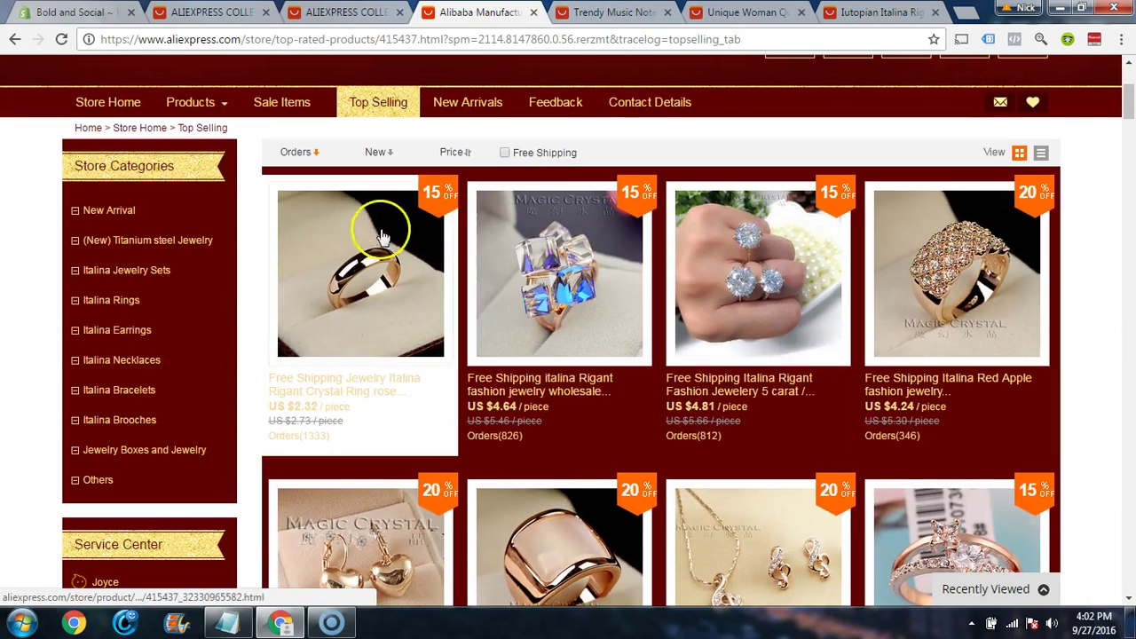
click(533, 12)
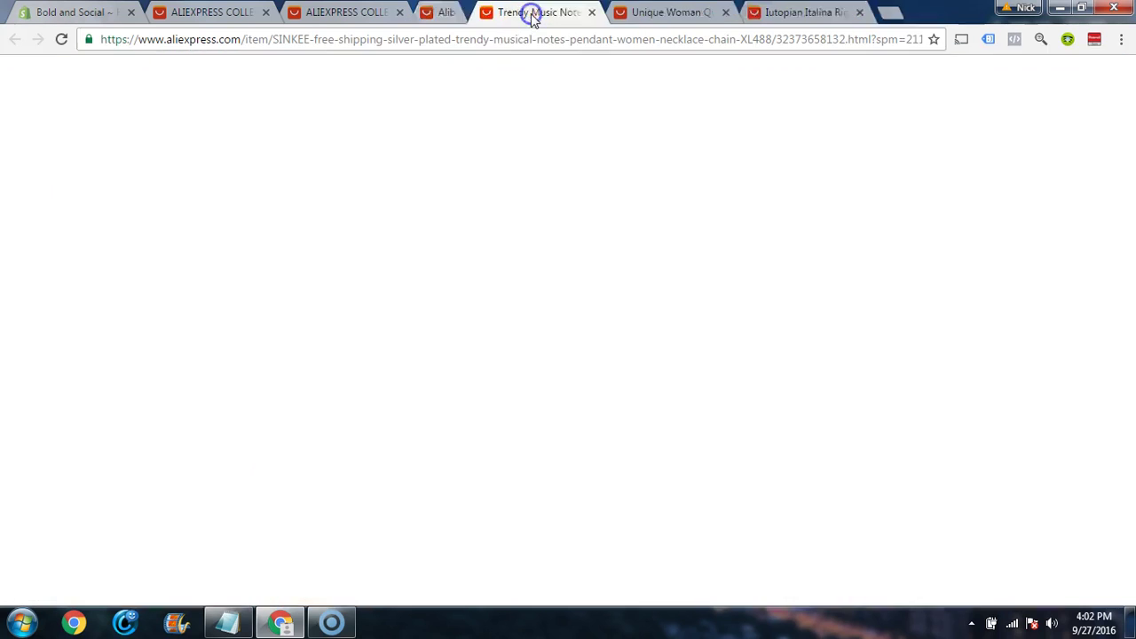
Step: Check the music notes pendant necklace's star ratings and price, then compare its rose gold and silver metal colors
scroll(577, 182, down, 1)
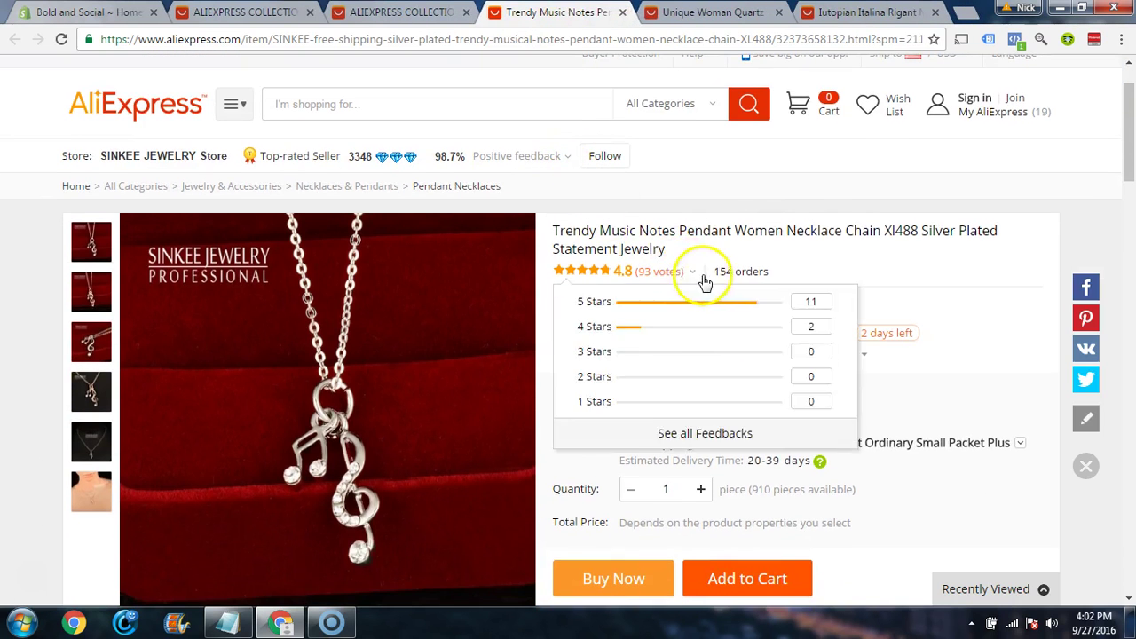
scroll(793, 254, down, 1)
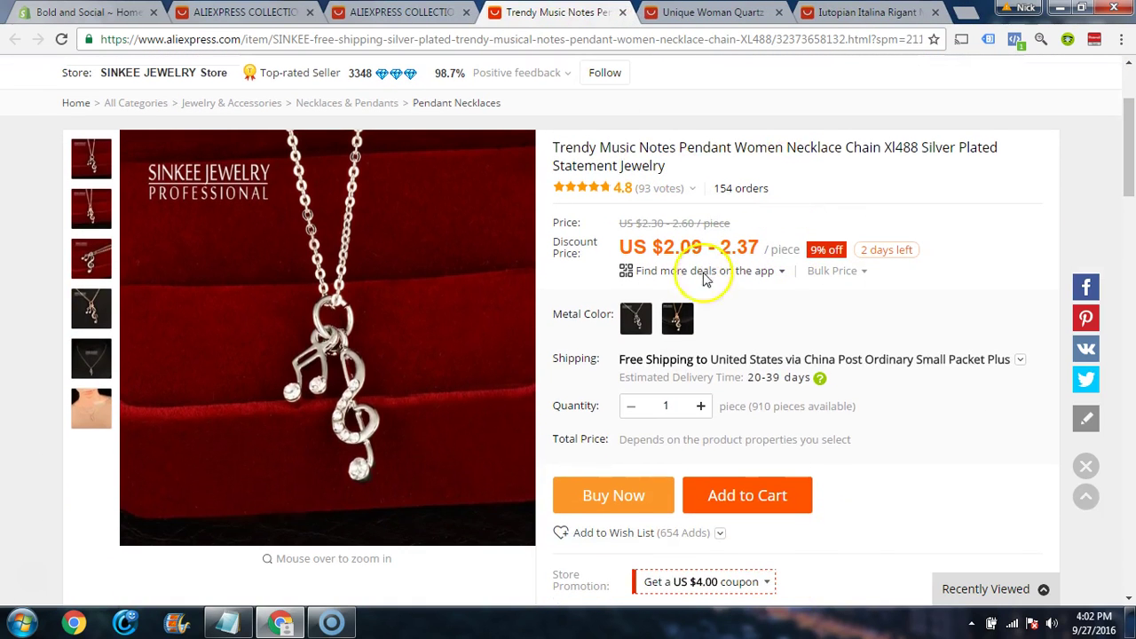
mouse_move(688, 270)
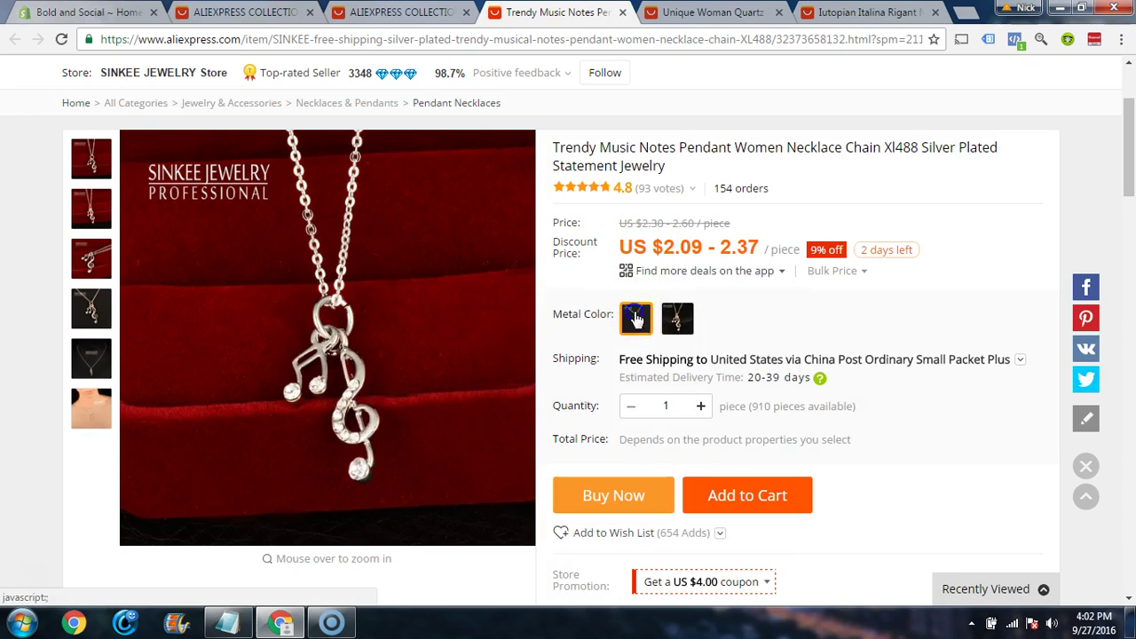
click(677, 319)
click(678, 321)
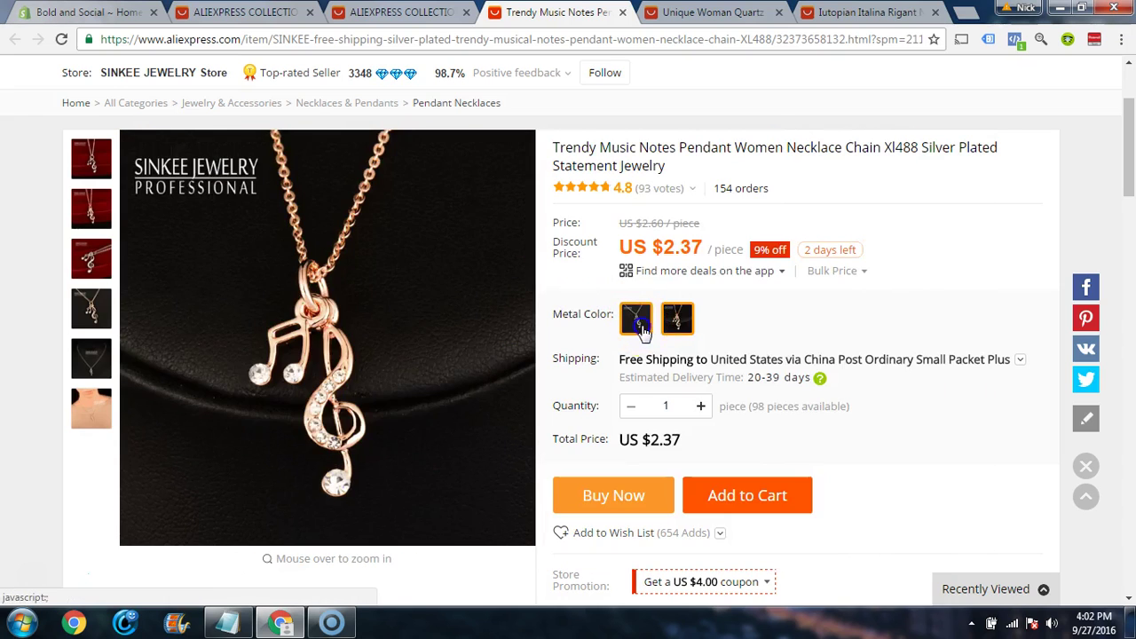
click(633, 328)
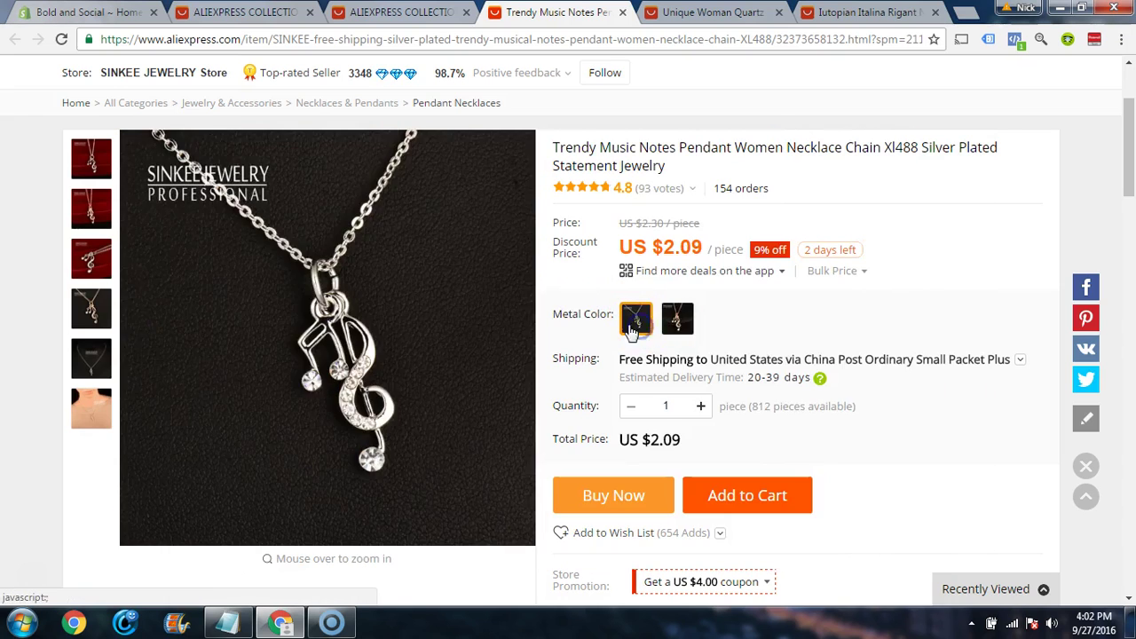
Step: Review the necklace's product details, shipping companies and costs, and star rating breakdown
scroll(589, 310, down, 9)
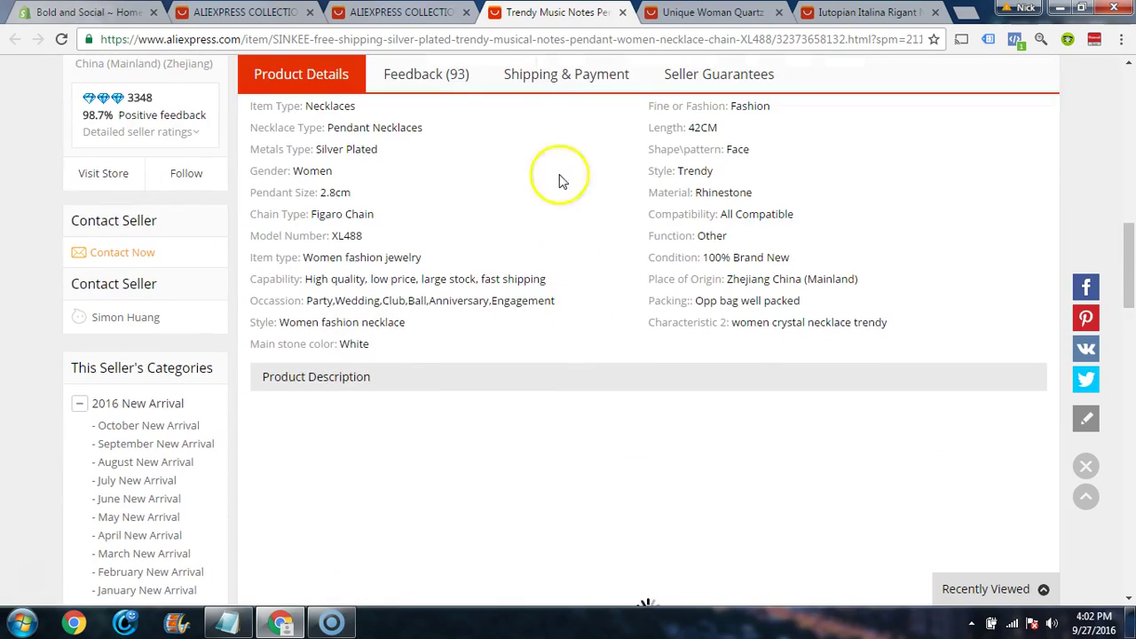
scroll(568, 239, up, 3)
click(570, 266)
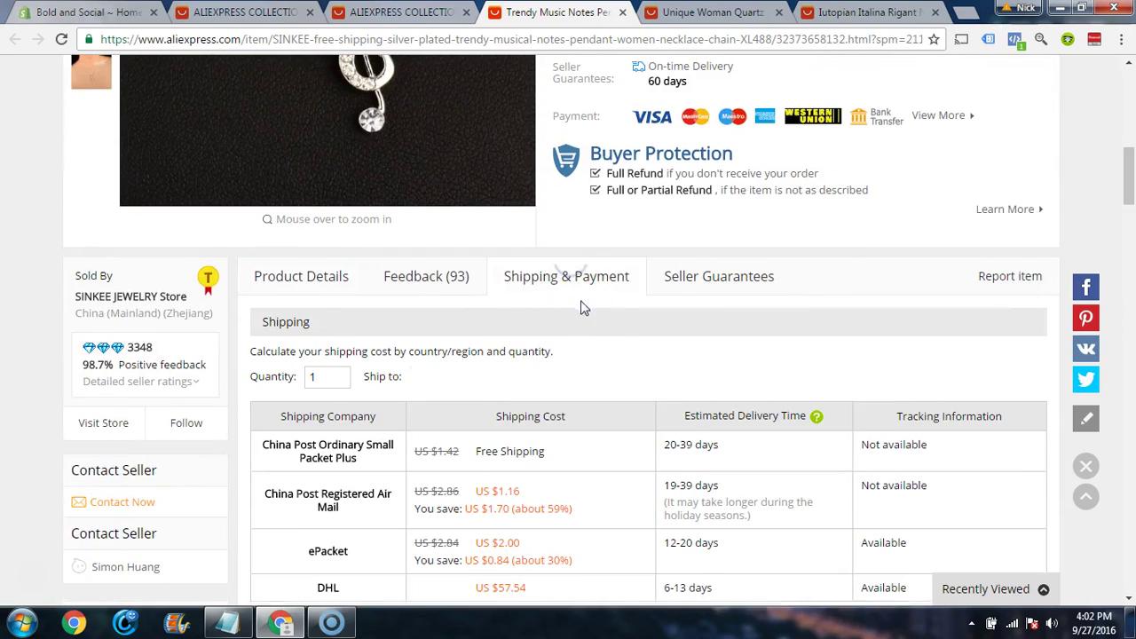
scroll(672, 393, up, 4)
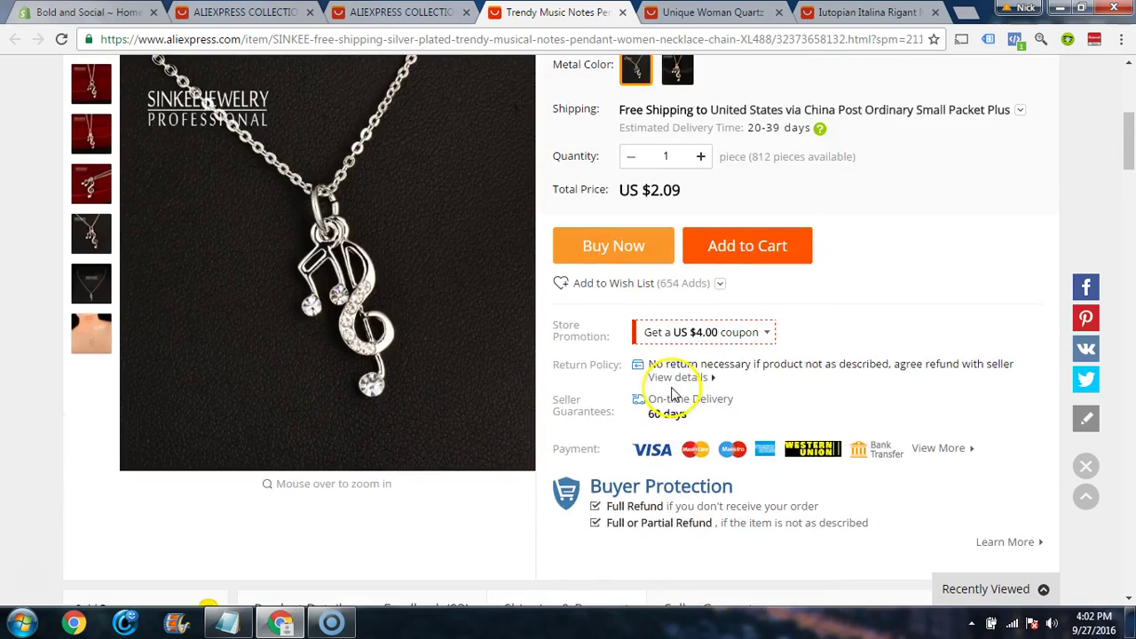
mouse_move(607, 192)
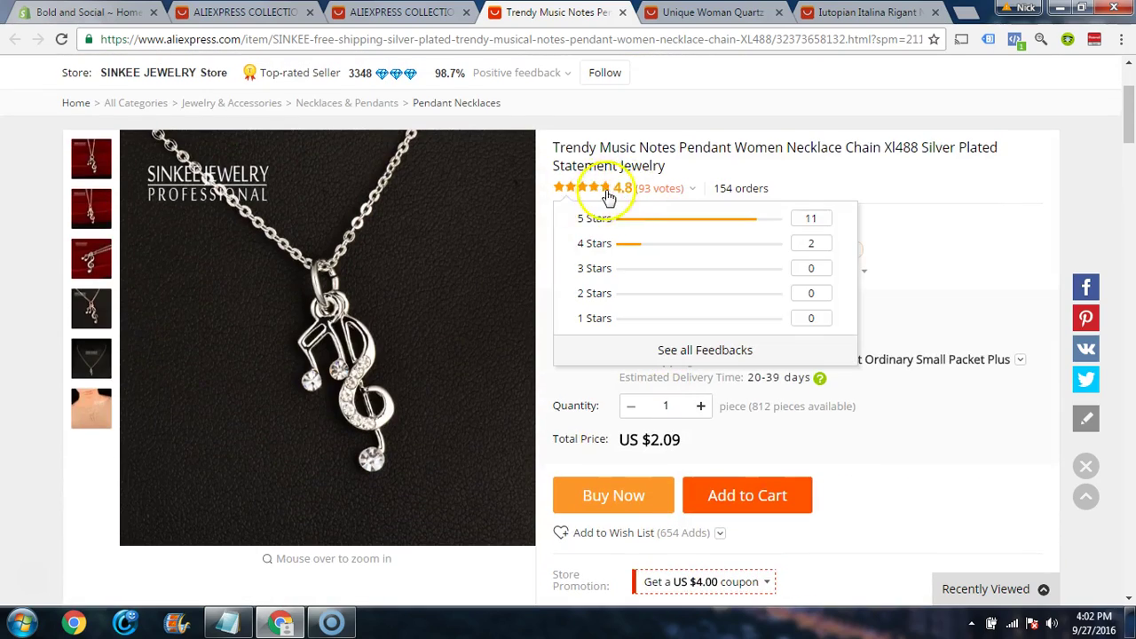
Step: Open the SINKEE JEWELRY Store, browse its top-selling products, and close that page
scroll(533, 208, up, 3)
mouse_move(198, 238)
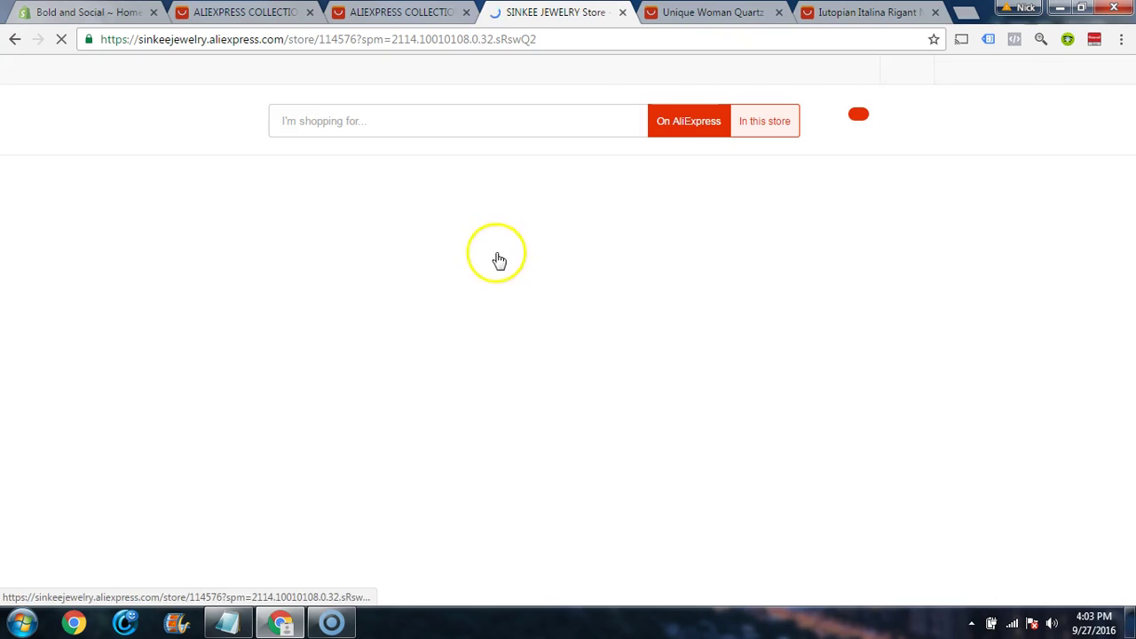
scroll(547, 267, down, 2)
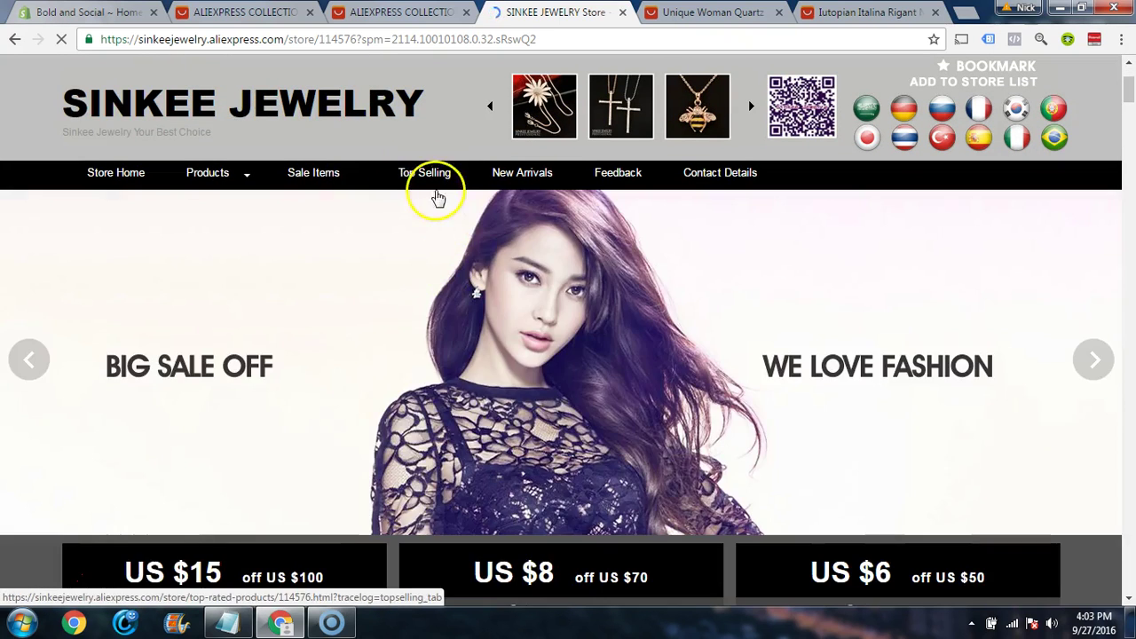
click(436, 190)
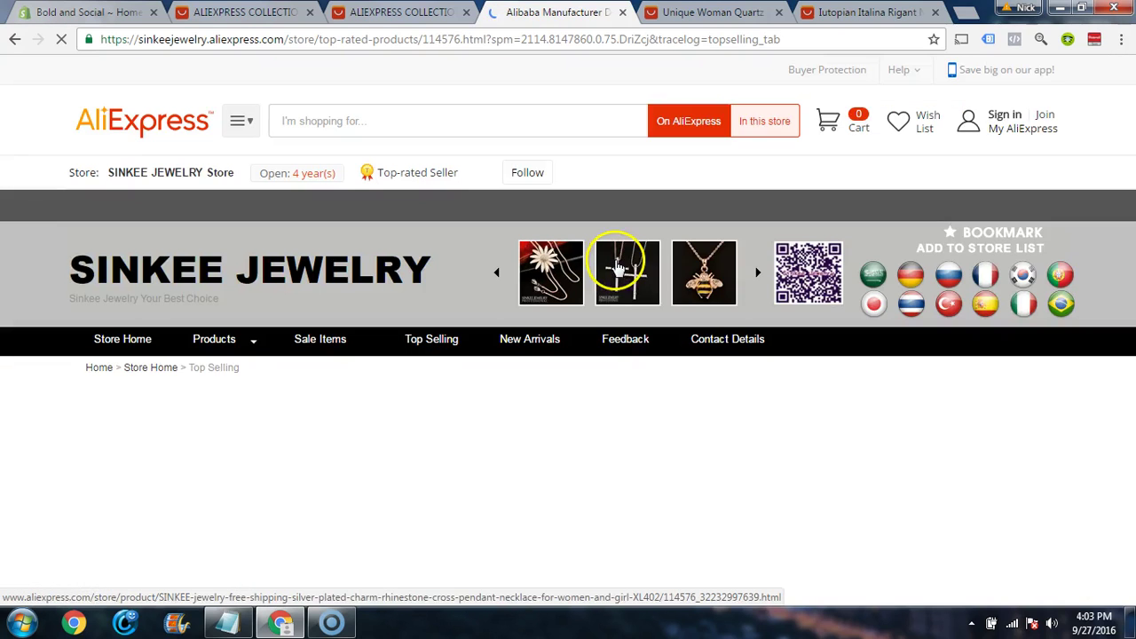
scroll(619, 274, down, 3)
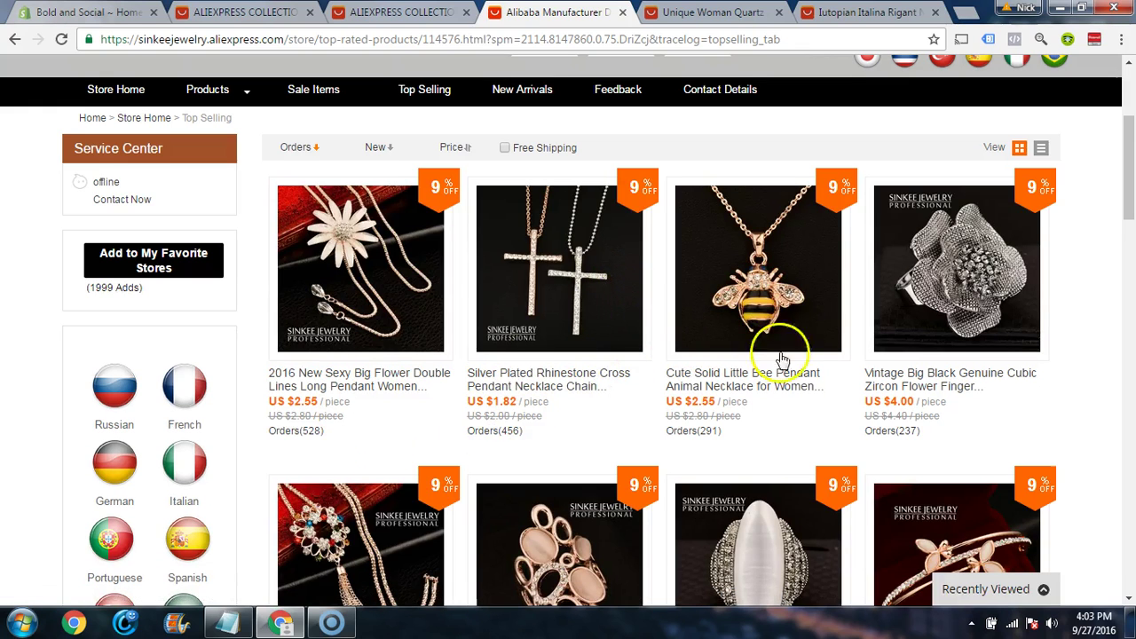
scroll(906, 388, down, 3)
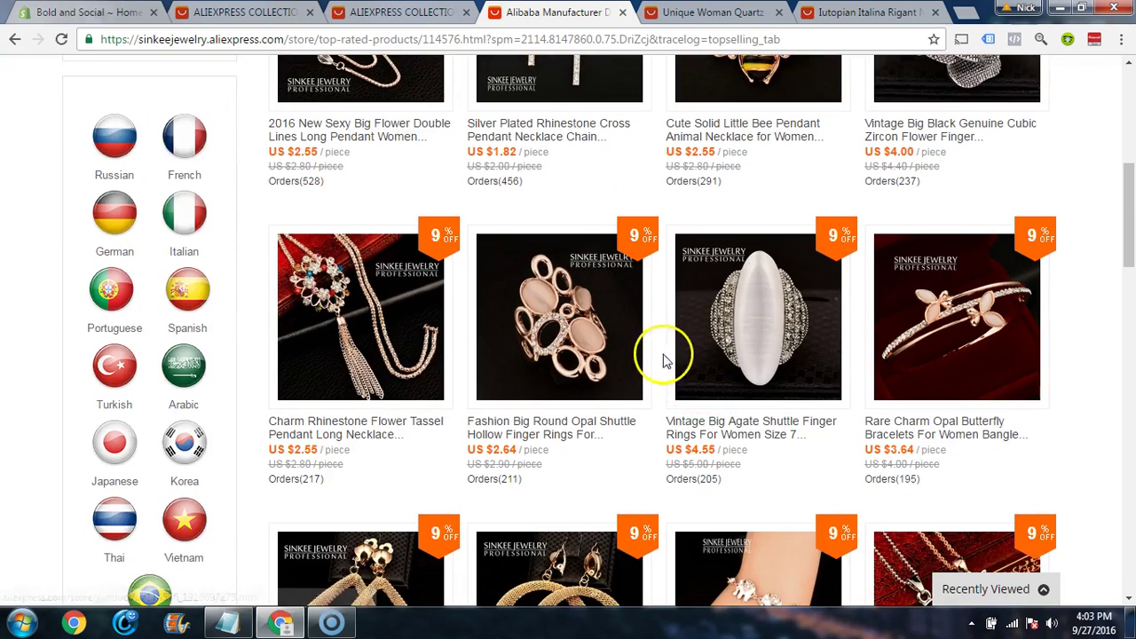
scroll(670, 359, up, 6)
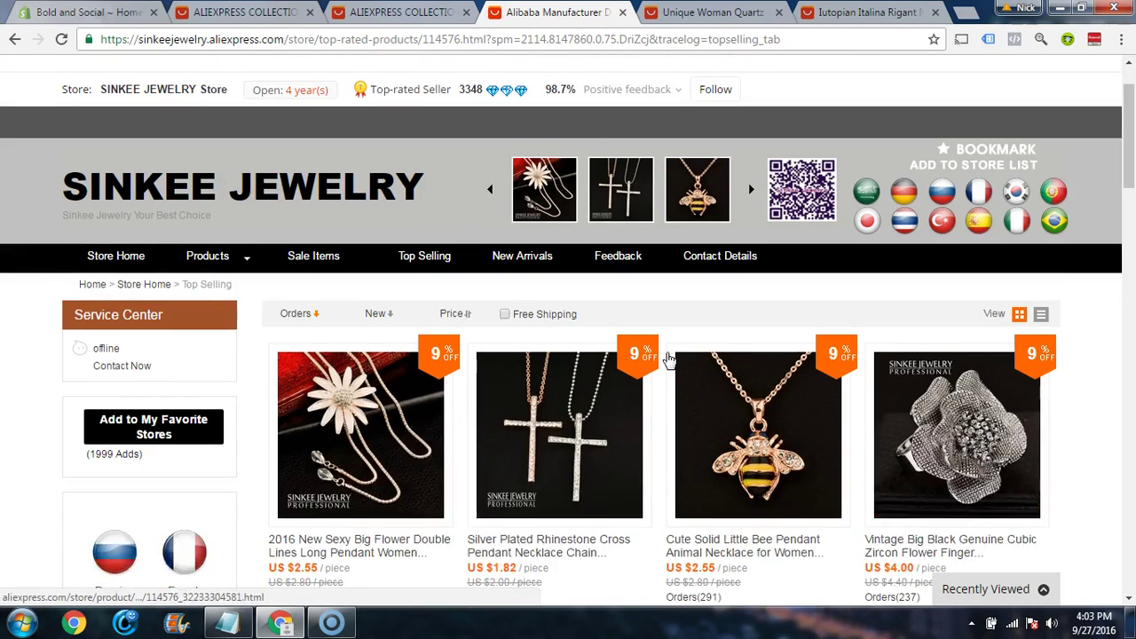
click(624, 12)
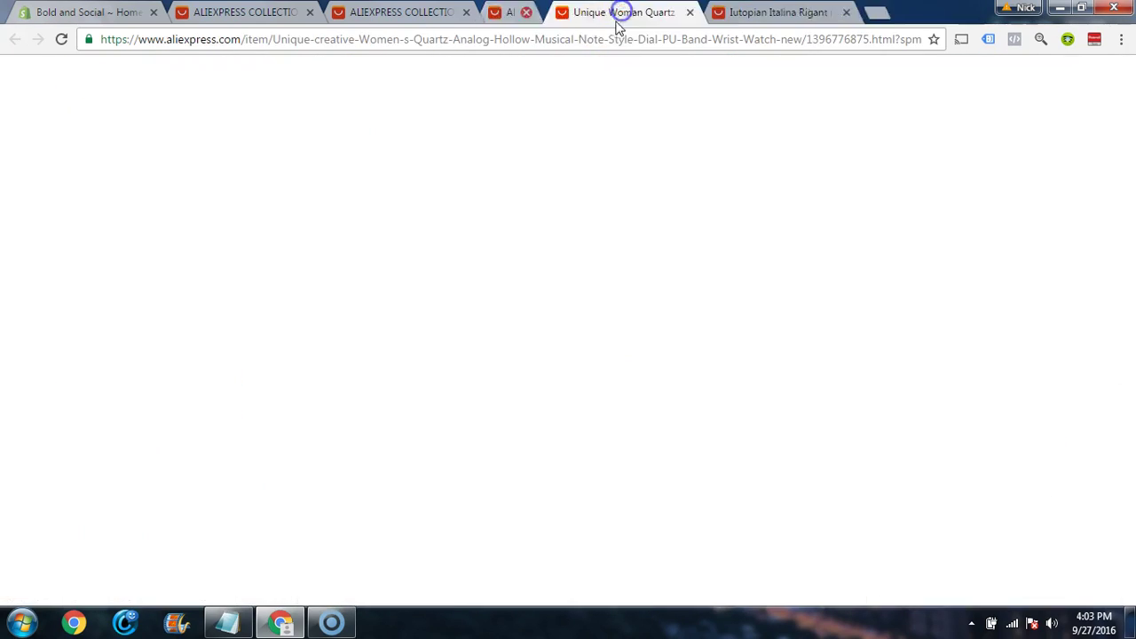
Step: Zoom in on the musical note wristwatch's photo and compare its four colors, ending on silver with a white strap
scroll(553, 220, down, 3)
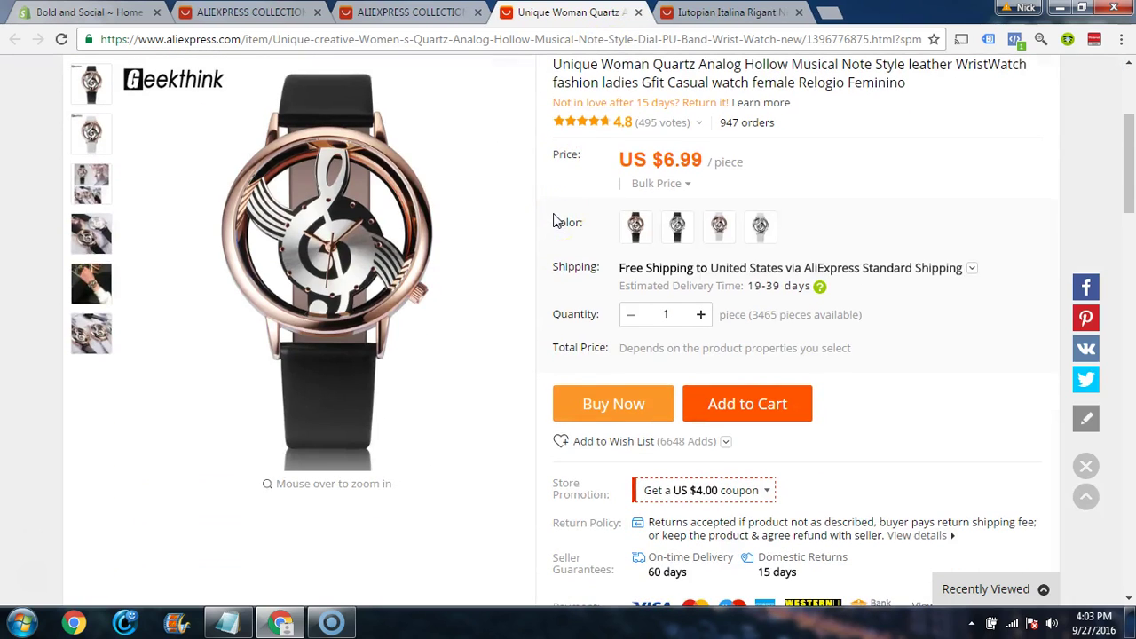
scroll(692, 203, up, 1)
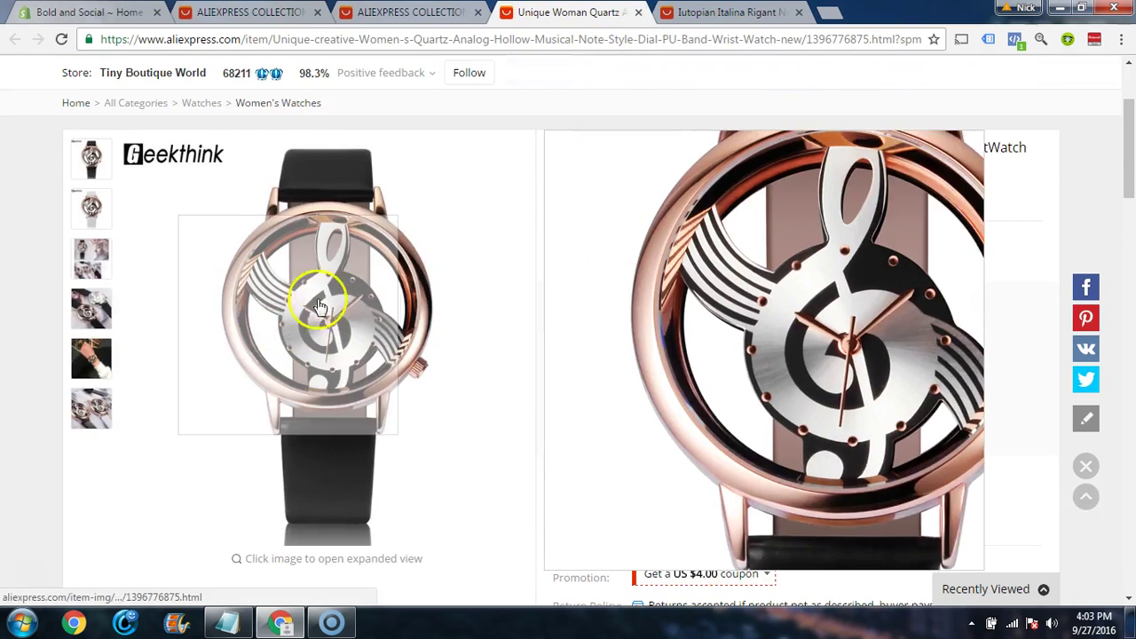
click(636, 311)
click(678, 311)
click(722, 311)
click(759, 310)
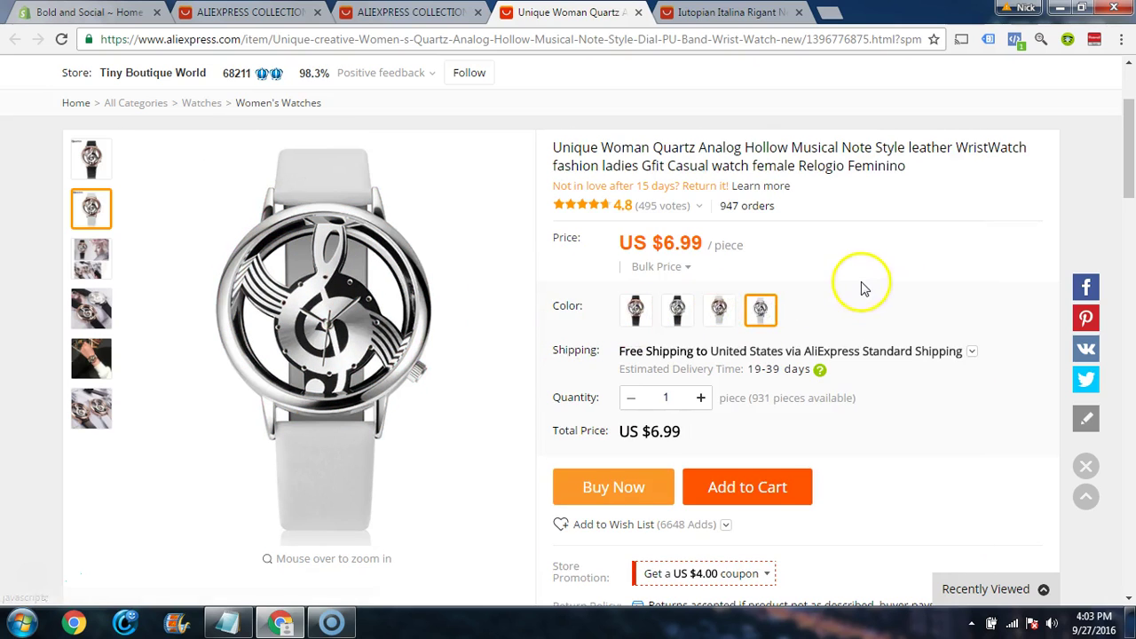
Step: Examine the wristwatch's shipping companies, costs and delivery times to the United States
scroll(862, 285, down, 5)
click(598, 434)
scroll(639, 355, down, 4)
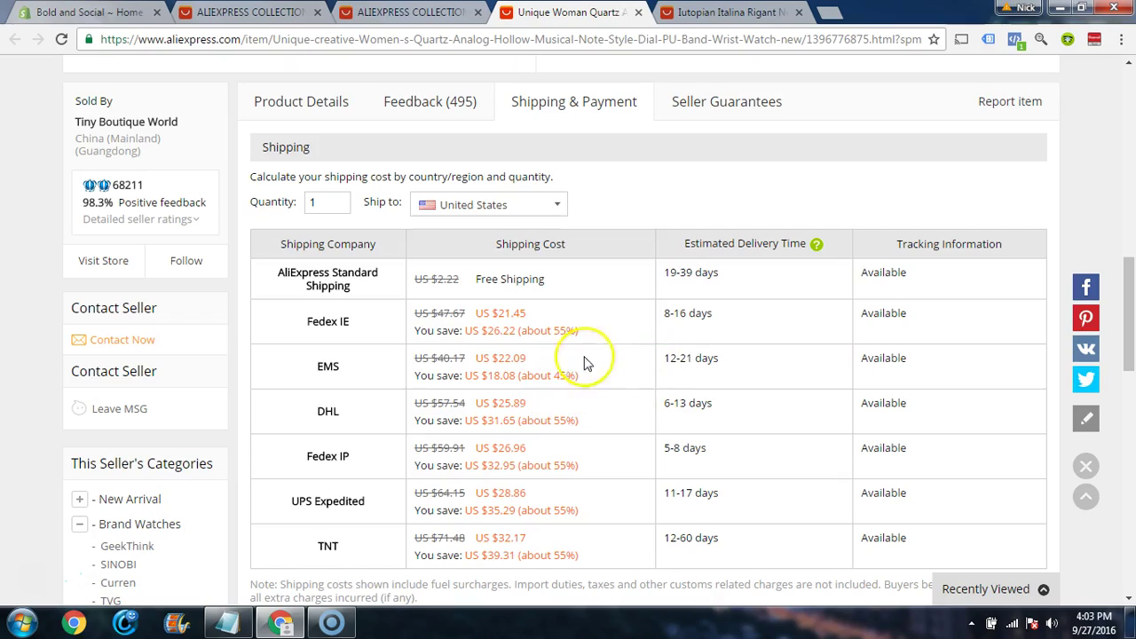
Step: Look over the wristwatch's buyer protection details and the related watches from this and other sellers
scroll(622, 292, up, 10)
scroll(622, 286, down, 15)
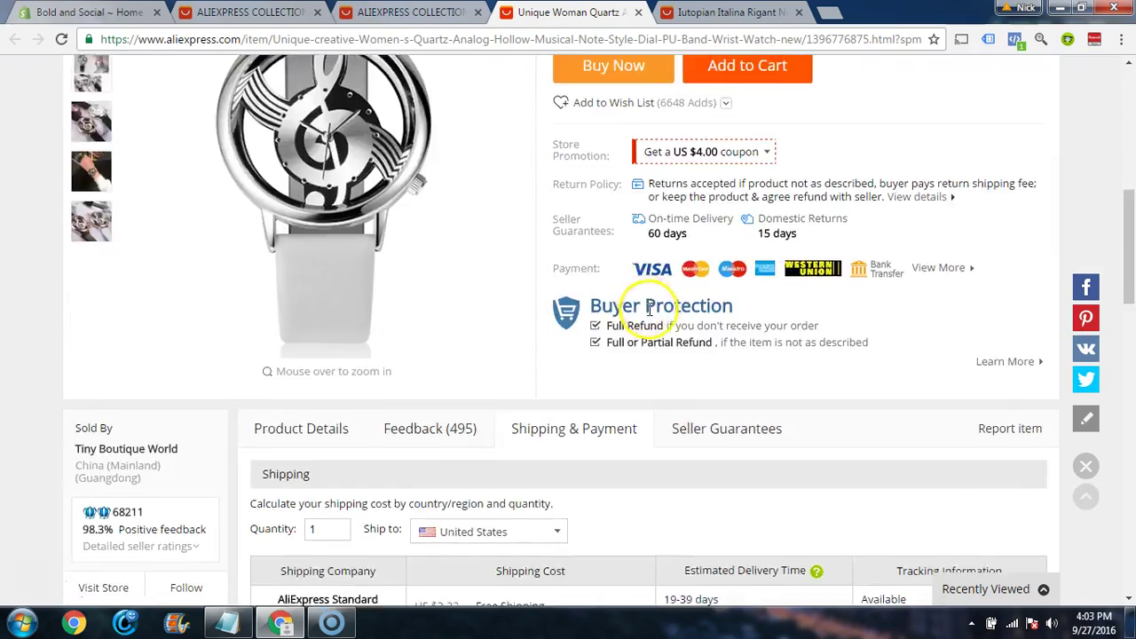
scroll(651, 318, down, 6)
scroll(652, 317, up, 5)
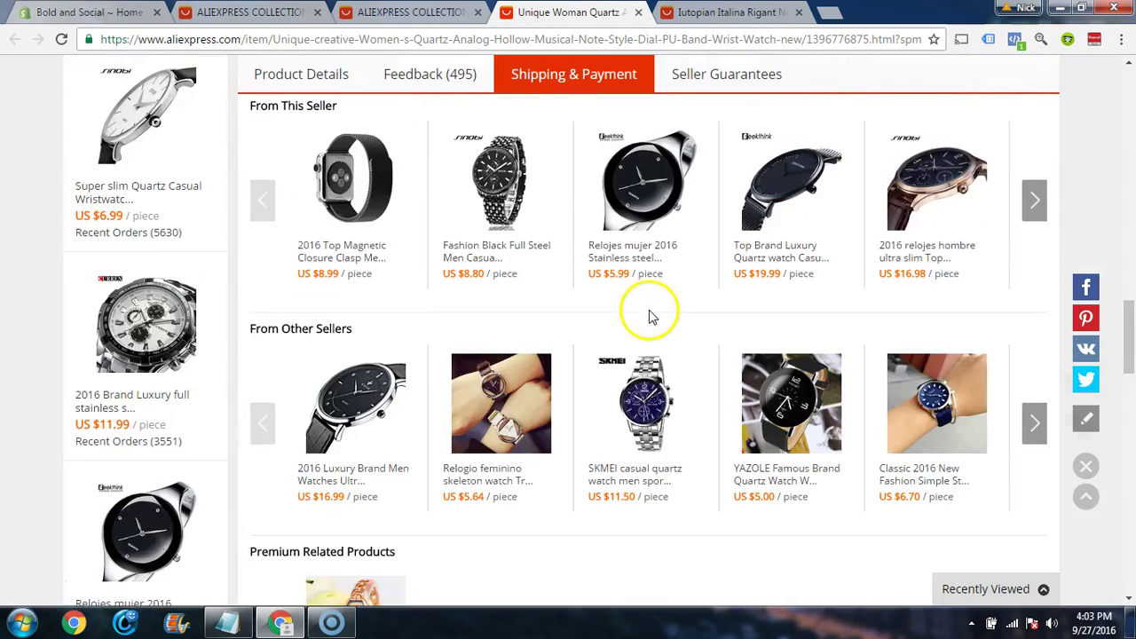
Step: Browse the seller's other watches and open the Geekthink hollow musical note quartz watch with a white strap
scroll(819, 282, down, 2)
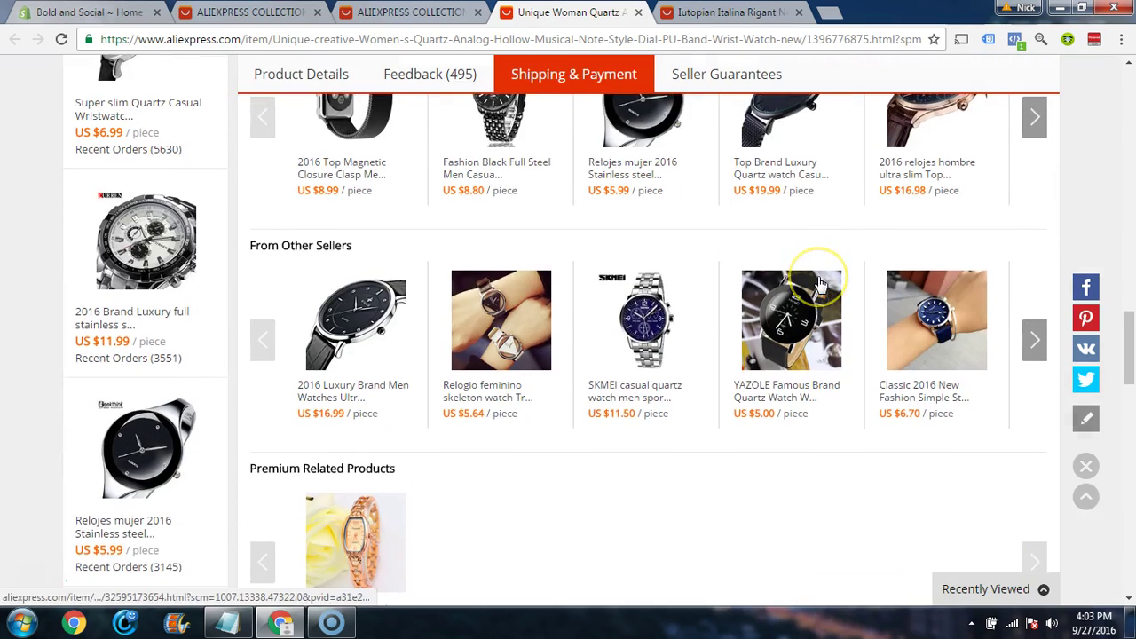
scroll(821, 284, up, 3)
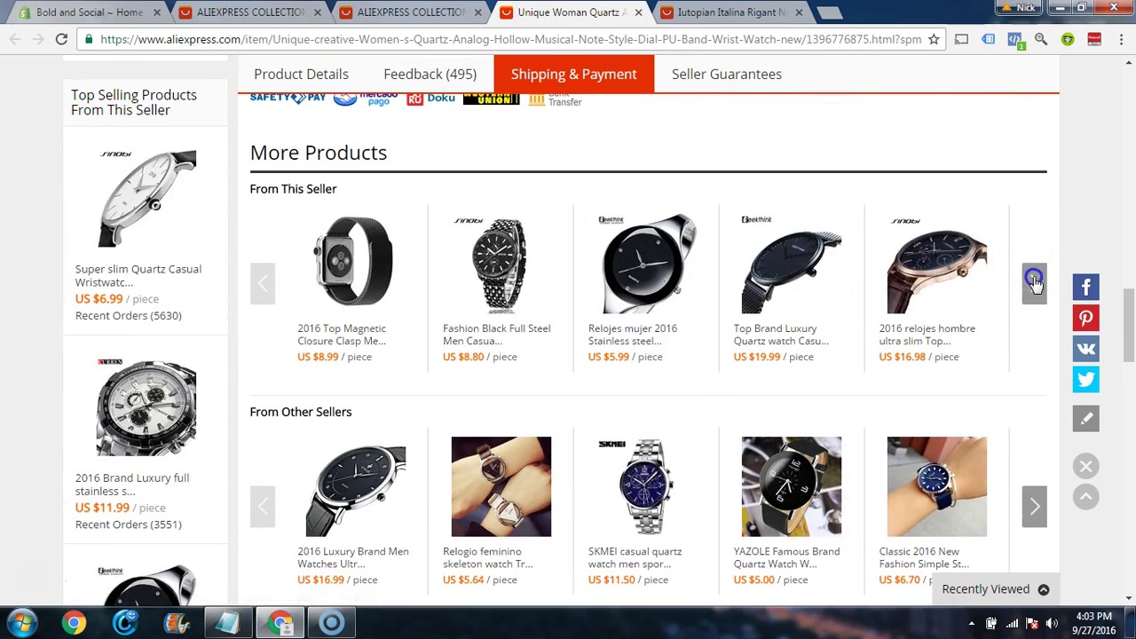
click(1036, 283)
click(1036, 284)
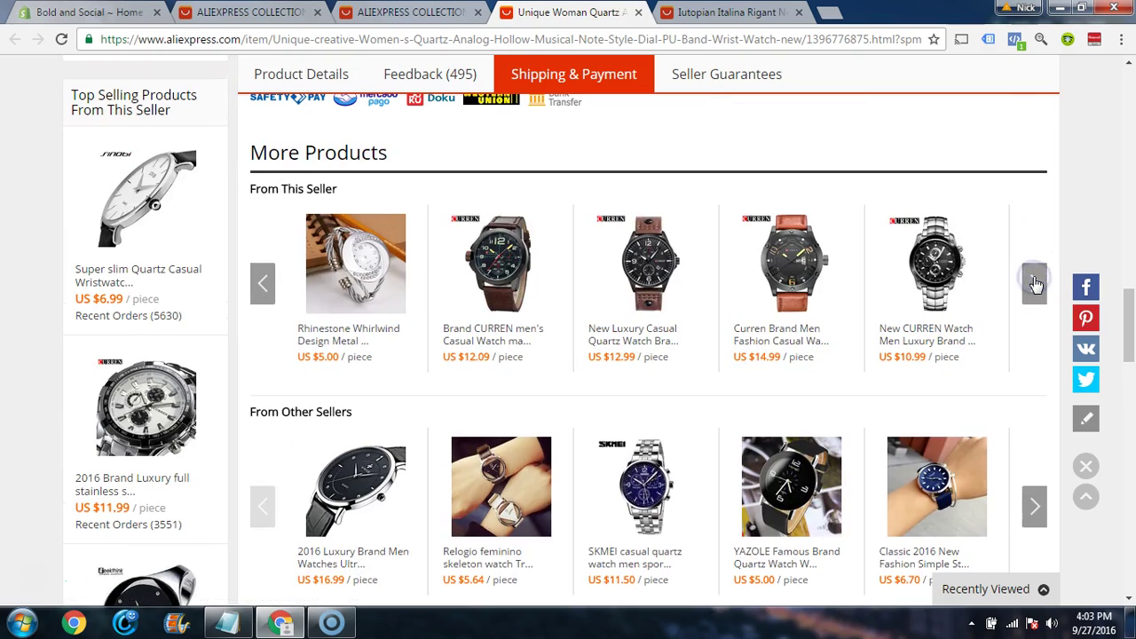
click(1036, 283)
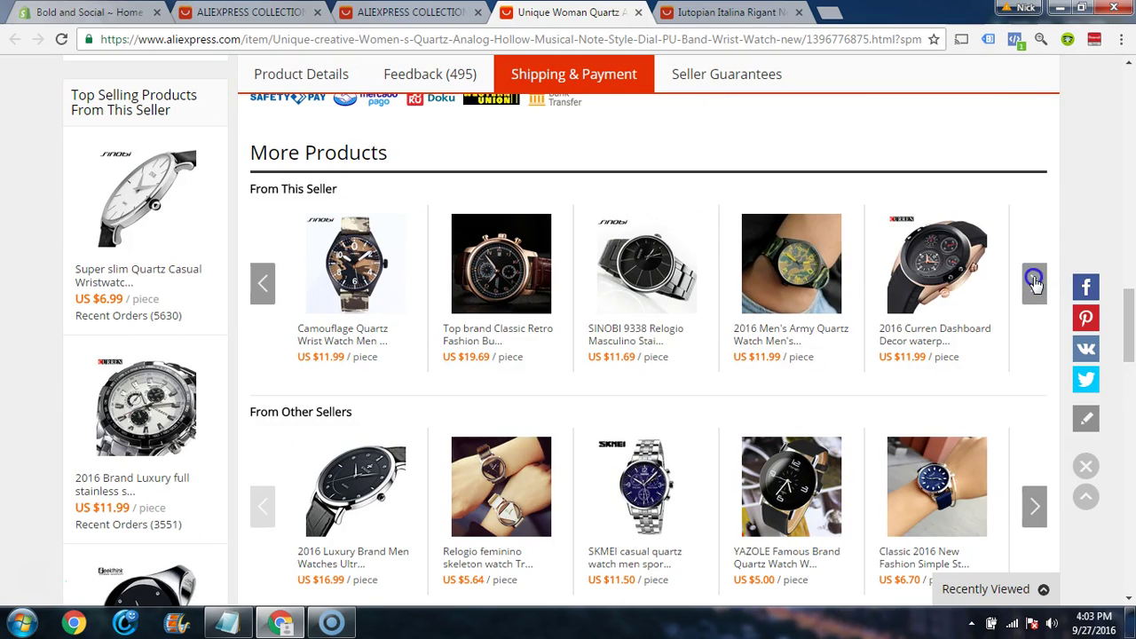
click(1036, 283)
click(1035, 283)
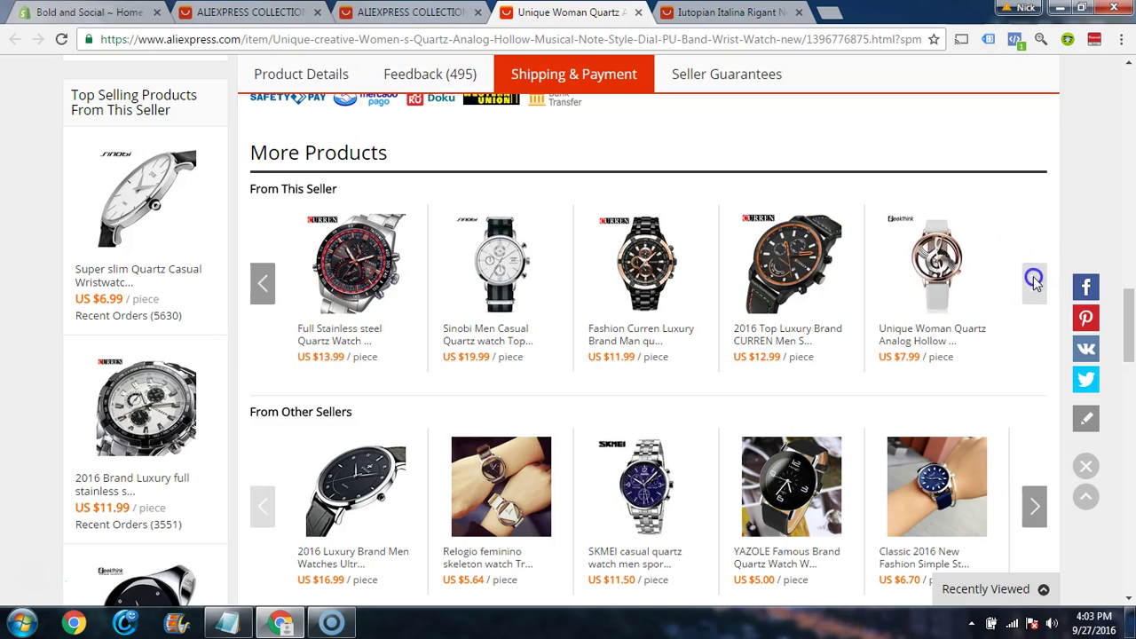
click(943, 331)
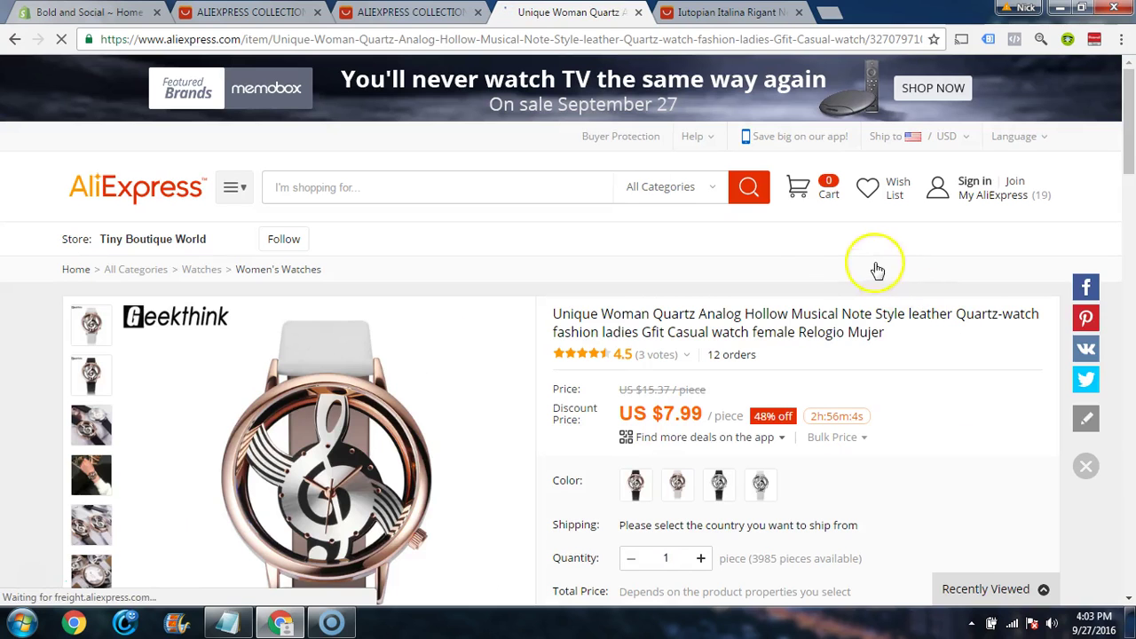
Step: Check the Geekthink watch's star ratings and its shipping options to the United States, and close its page
mouse_move(591, 373)
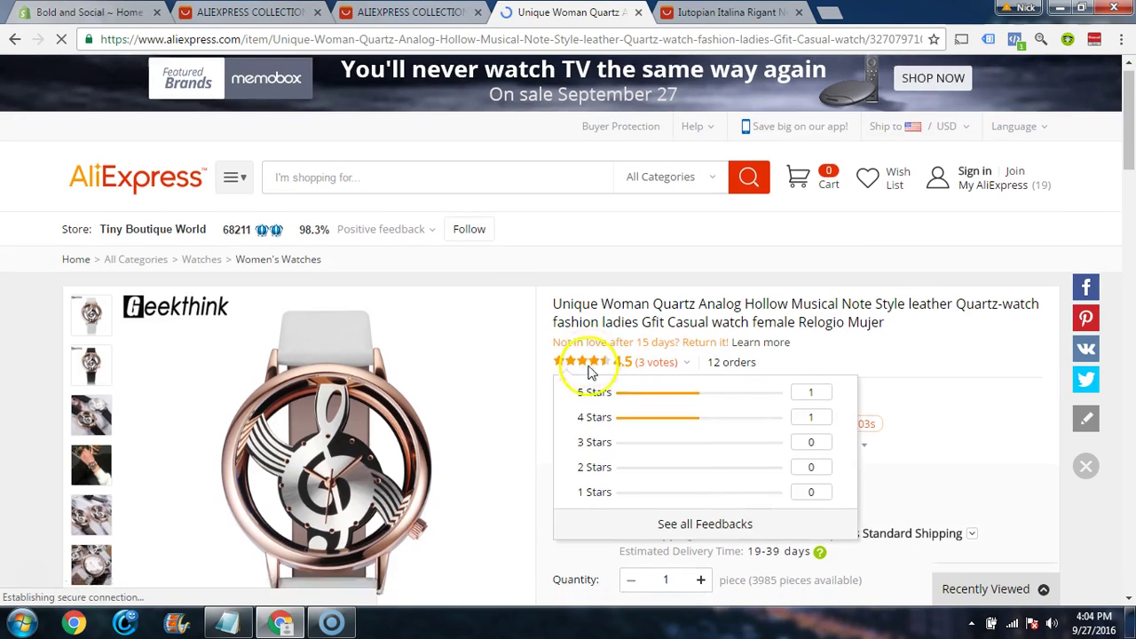
scroll(559, 391, down, 6)
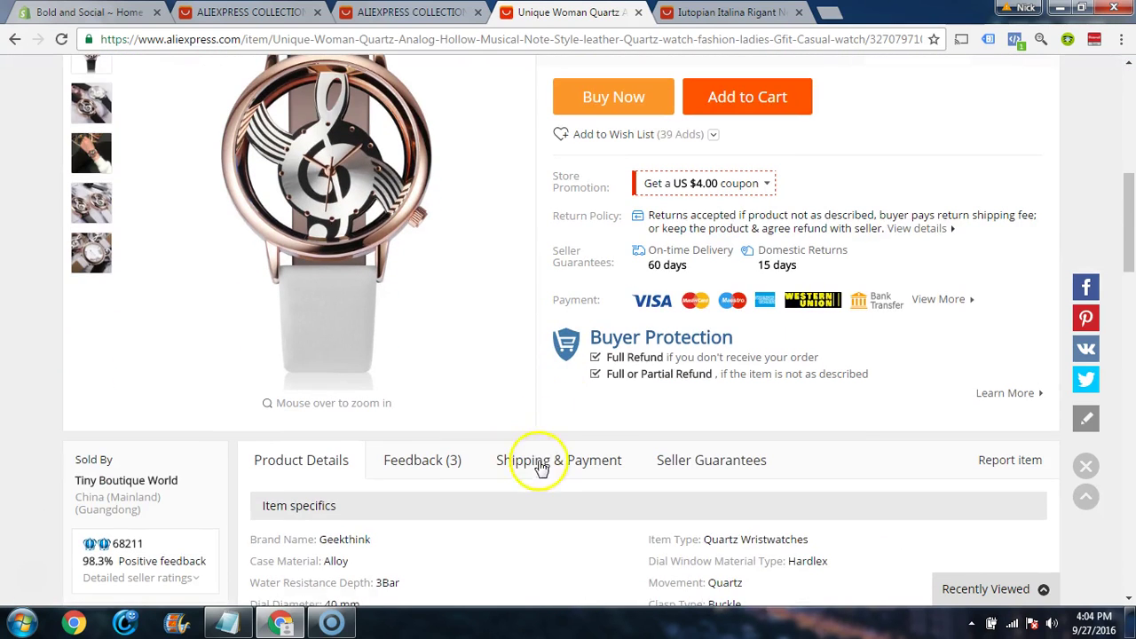
click(541, 468)
scroll(598, 433, down, 5)
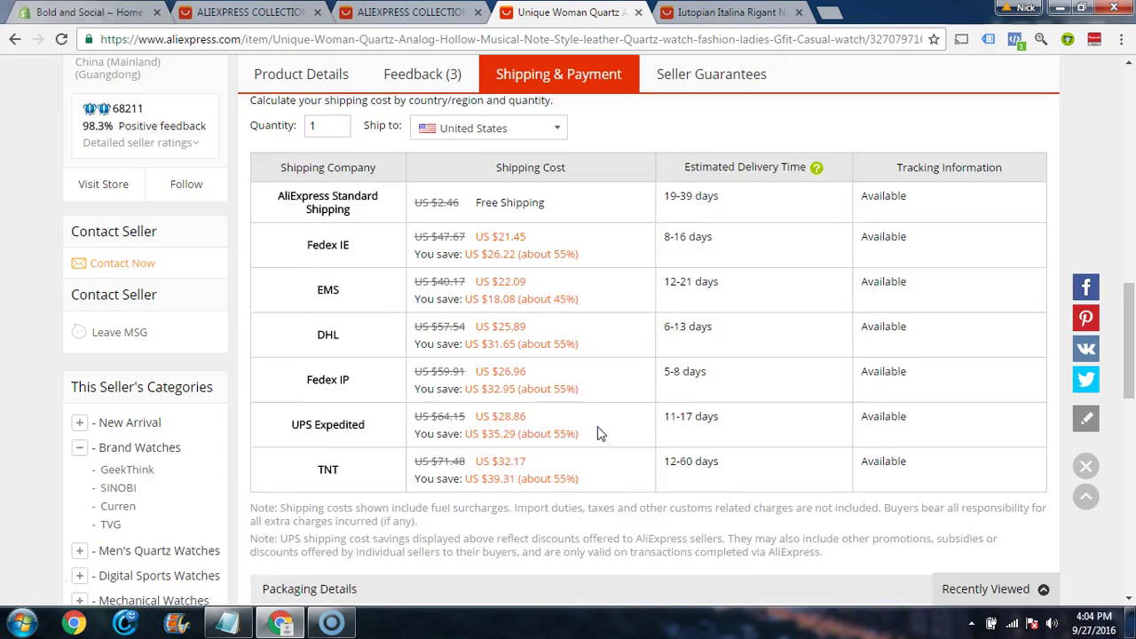
scroll(598, 431, down, 1)
scroll(637, 410, up, 5)
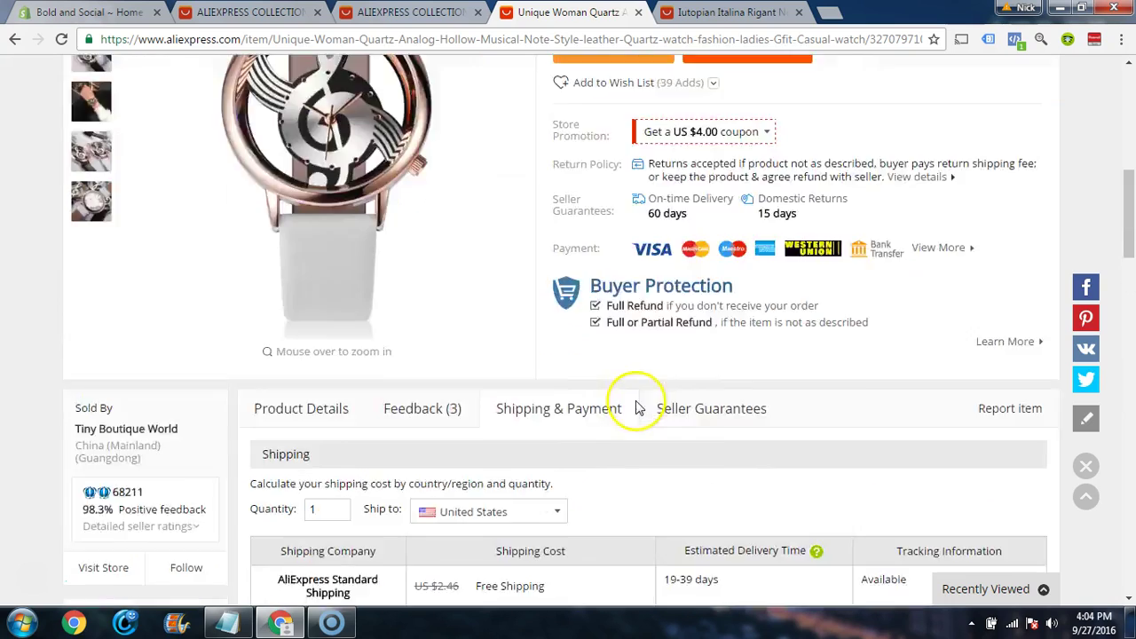
scroll(636, 407, up, 7)
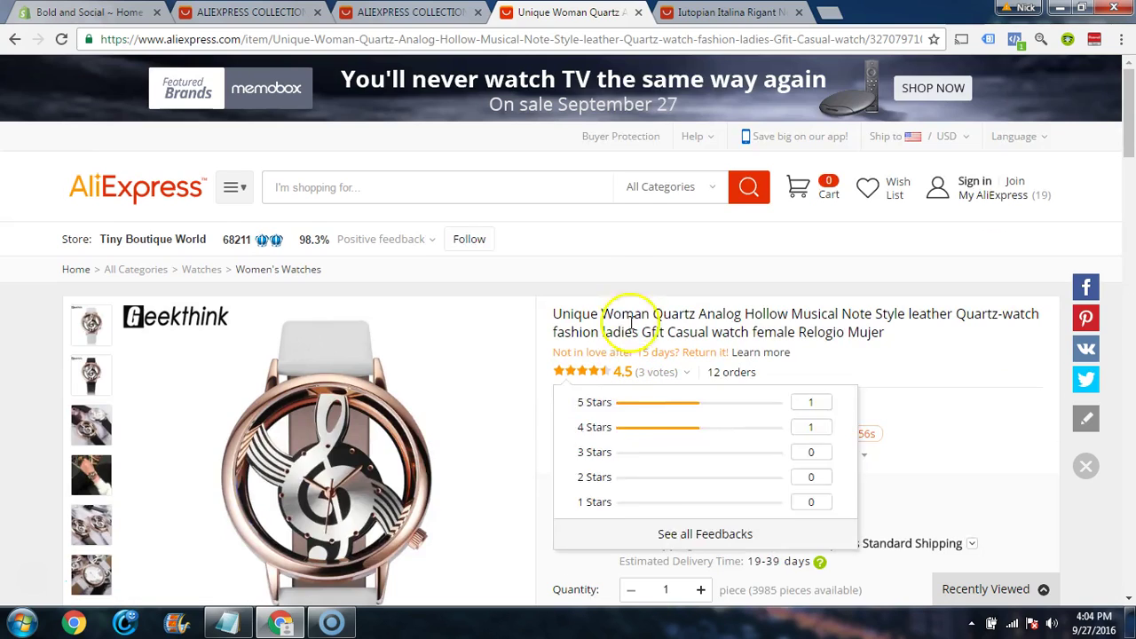
click(638, 12)
Step: Review the Iutopian musical note necklace's price, orders and discount, and compare its shipping costs and delivery times to the United States
scroll(593, 298, down, 3)
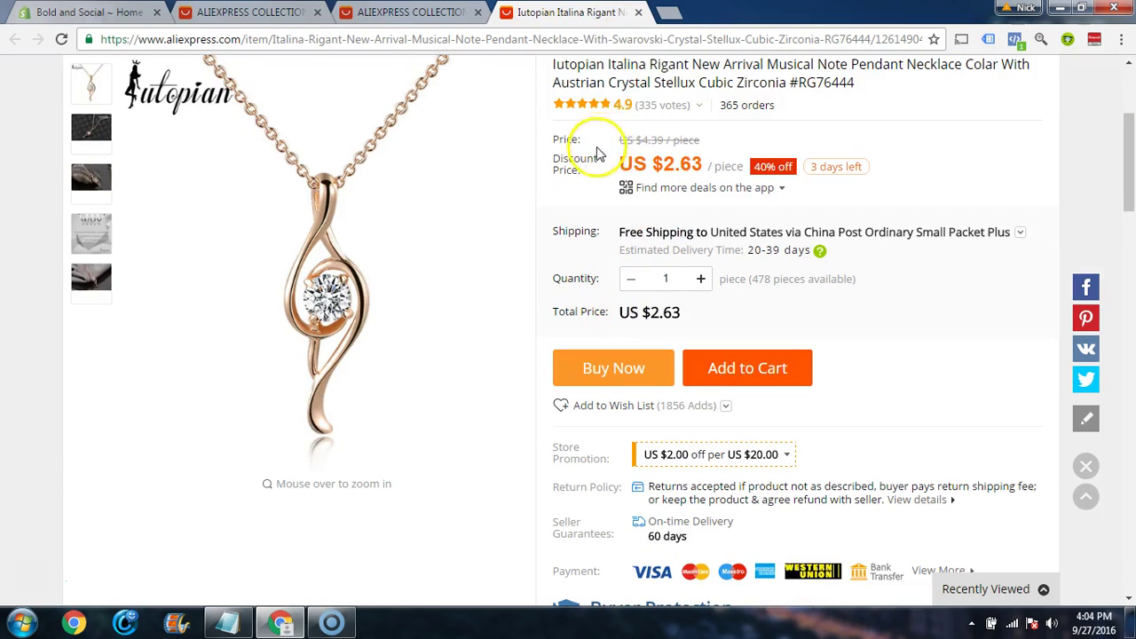
scroll(458, 216, down, 3)
scroll(817, 376, up, 3)
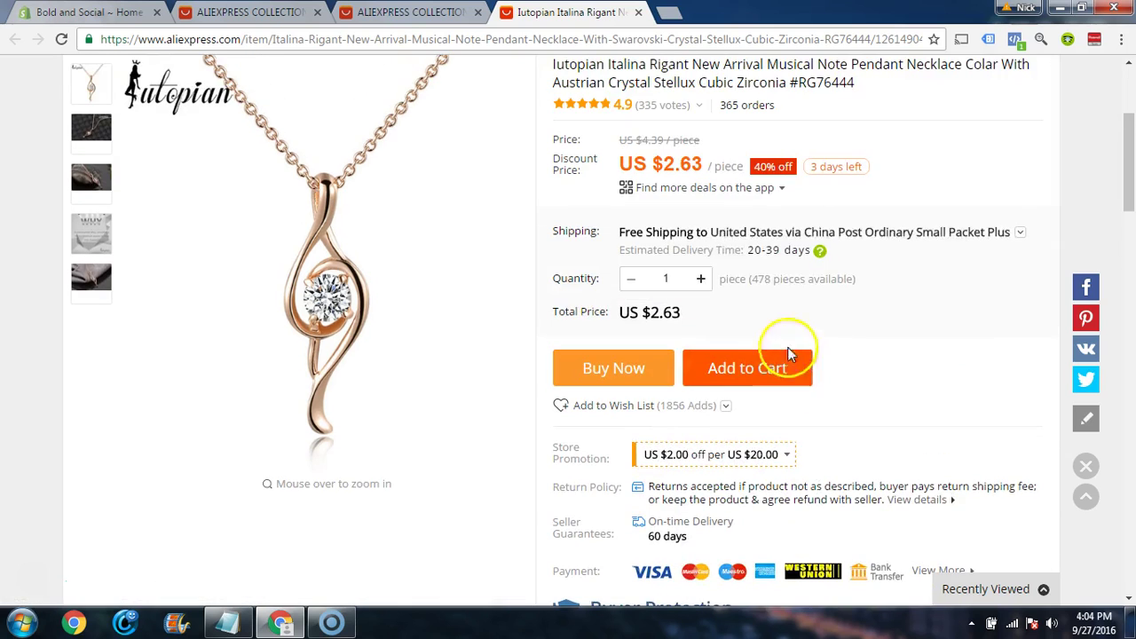
scroll(652, 332, down, 8)
scroll(621, 317, up, 2)
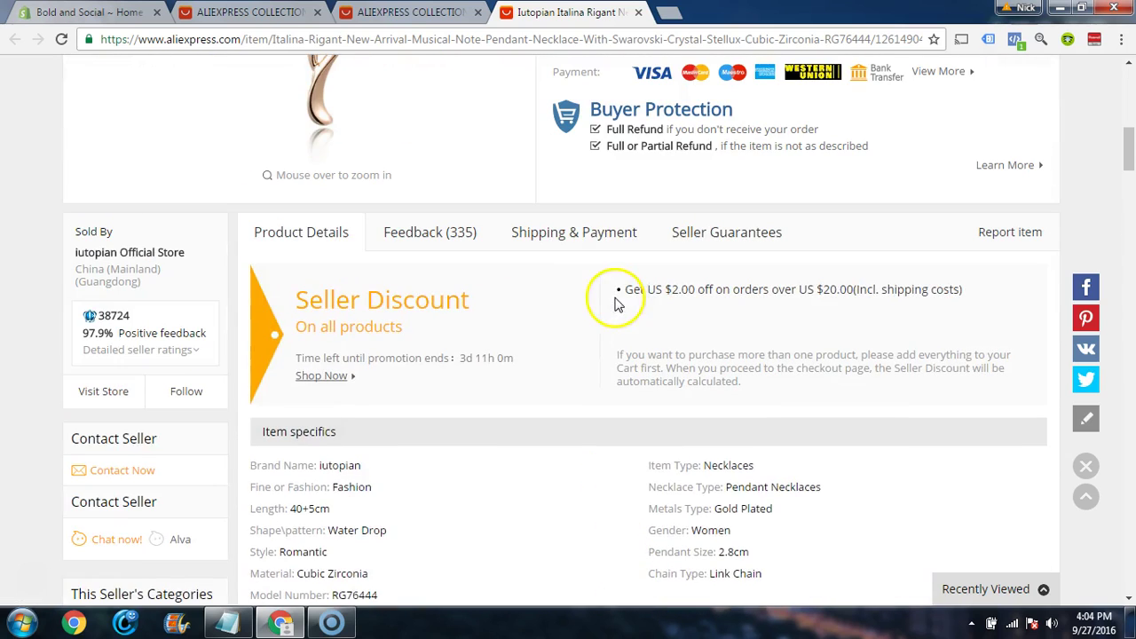
click(568, 240)
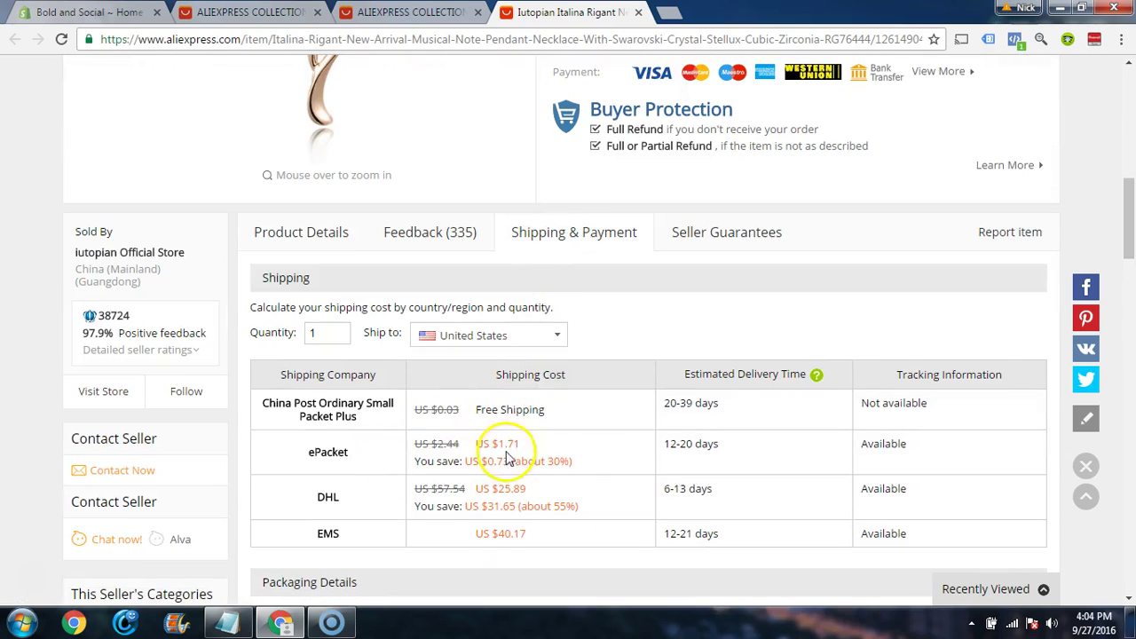
scroll(649, 446, up, 7)
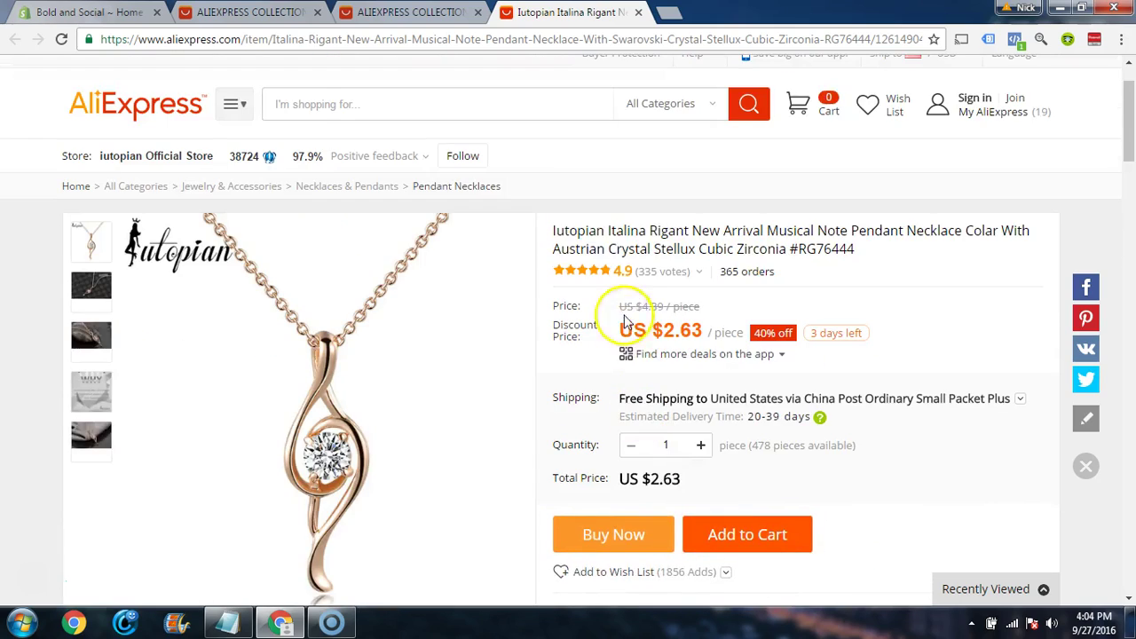
scroll(624, 321, down, 7)
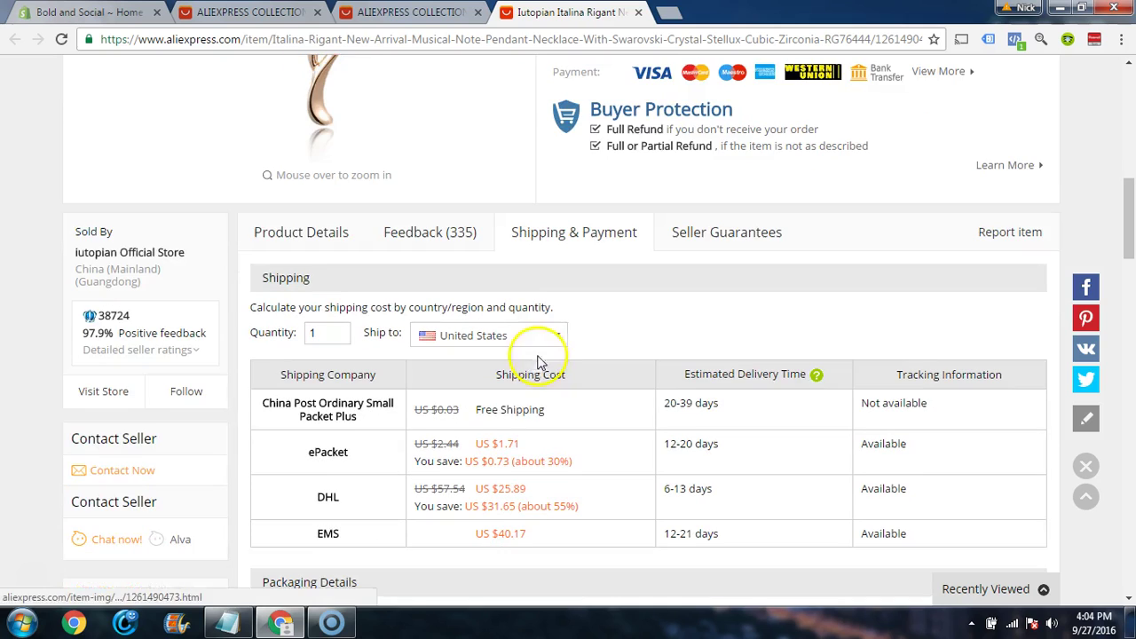
Step: Look over the necklace's related products from this seller, other sellers and premium listings, and check the iutopian store's detailed ratings
scroll(468, 391, down, 5)
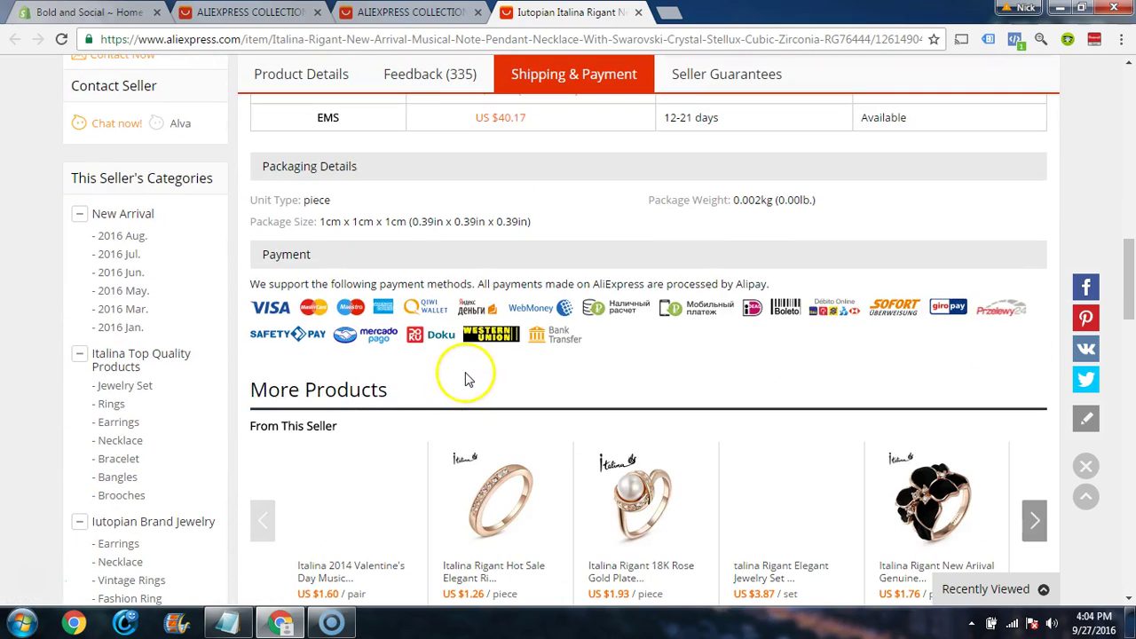
scroll(469, 374, down, 5)
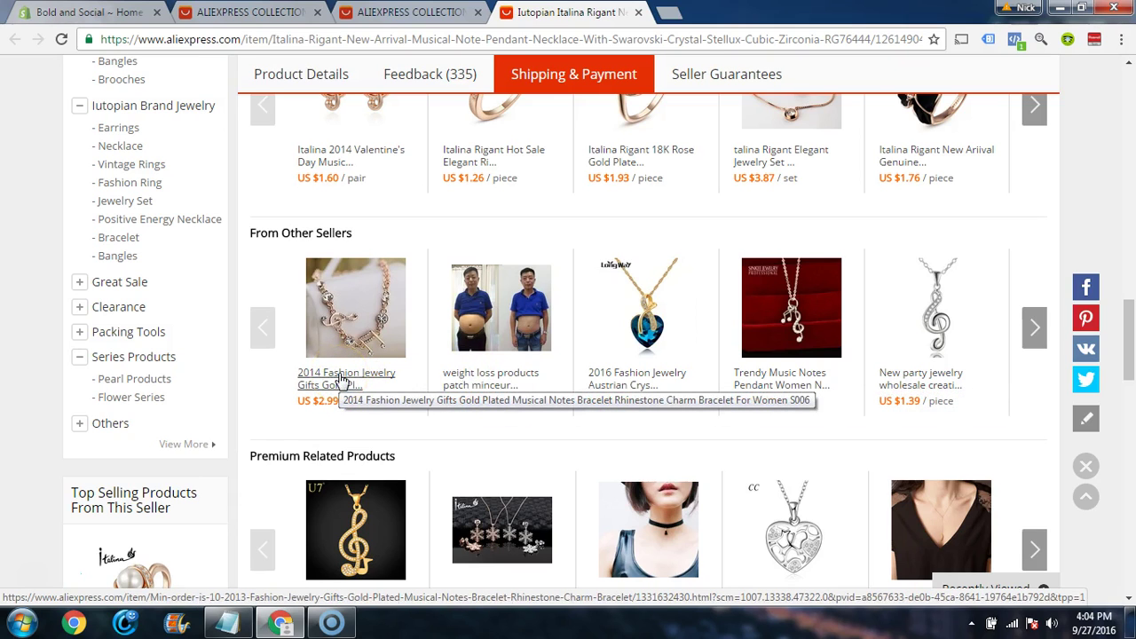
scroll(352, 444, down, 2)
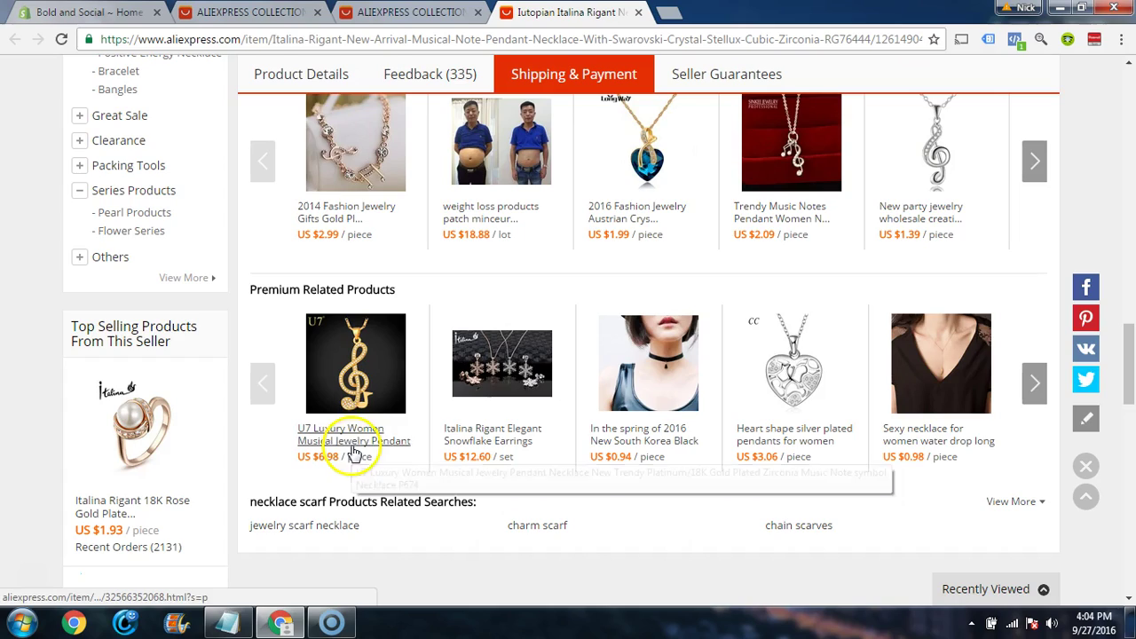
scroll(688, 400, up, 20)
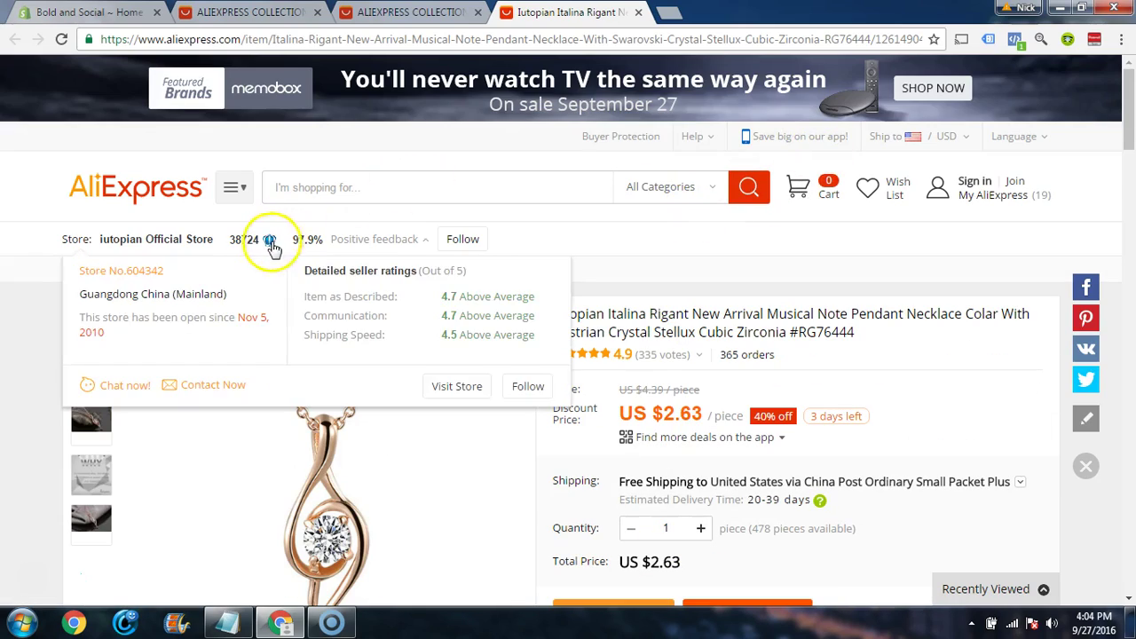
Step: Copy the Iutopian necklace's link up to .html and paste it under the Music Makes The World Go Round links in Notepad
drag(902, 43, 939, 45)
click(877, 43)
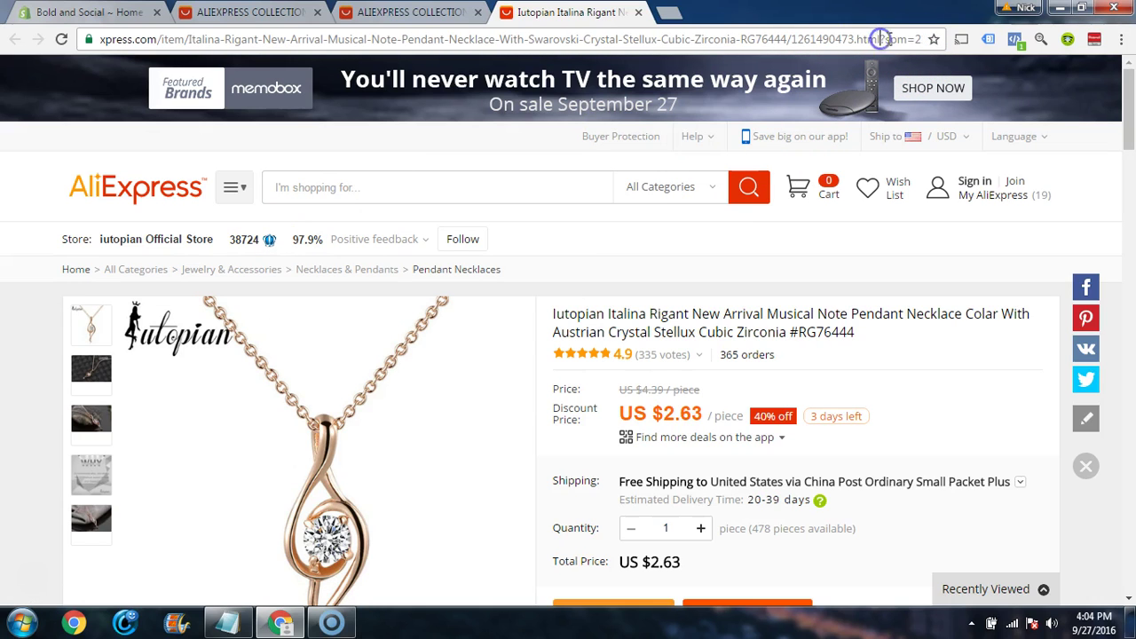
key(shift+Home)
key(ctrl+c)
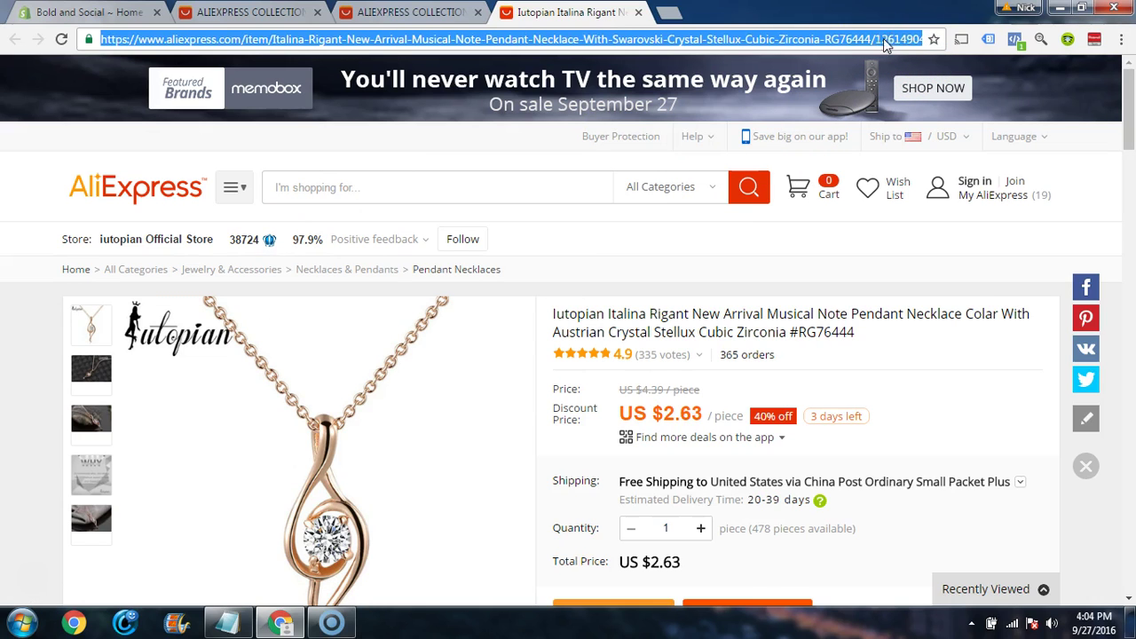
click(228, 619)
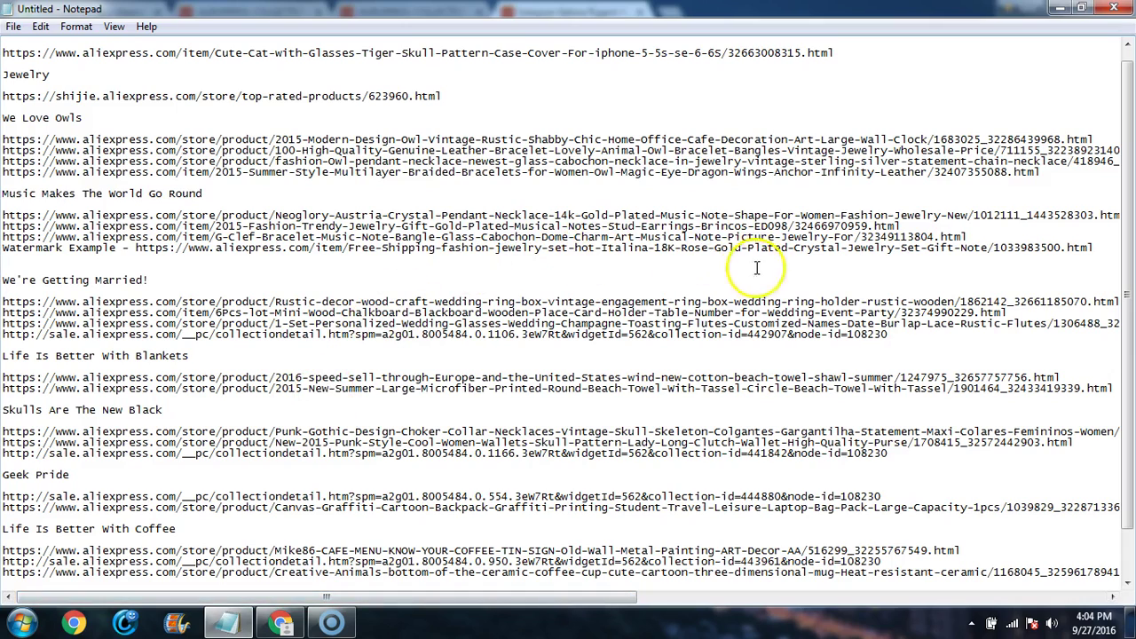
key(ctrl+v)
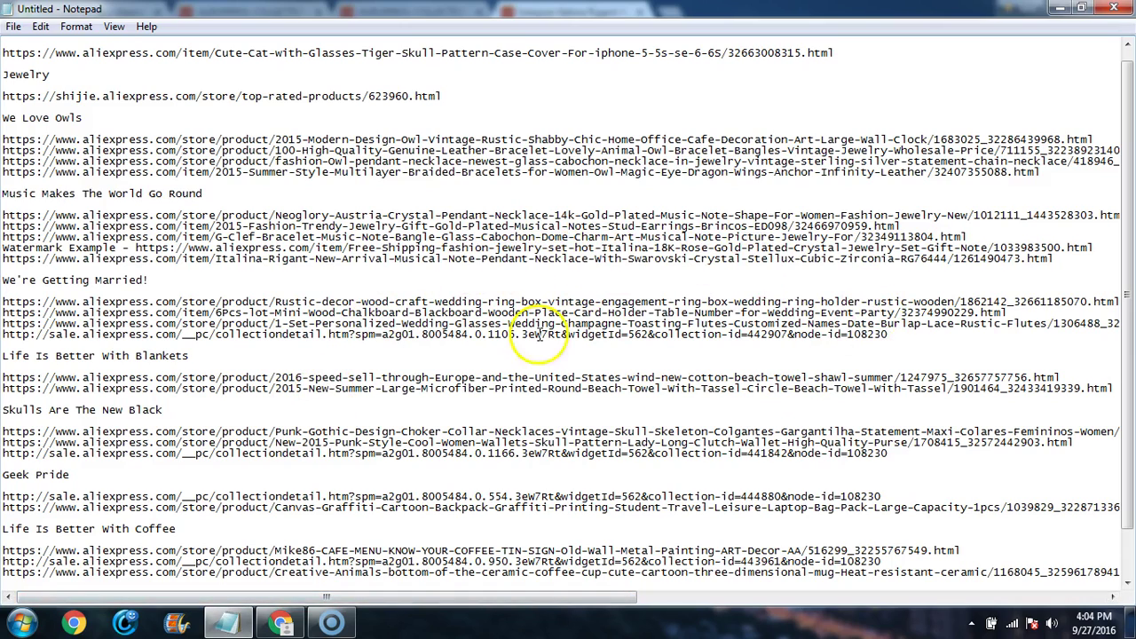
click(1069, 9)
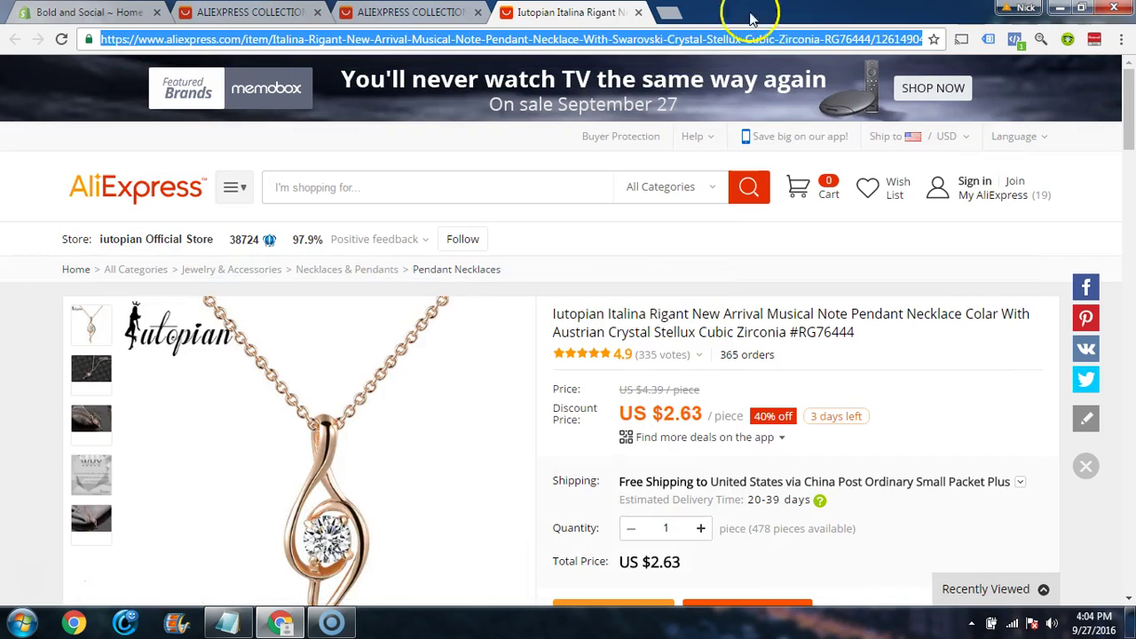
Step: Close the Iutopian necklace page and browse the remaining products in the music collection
click(639, 13)
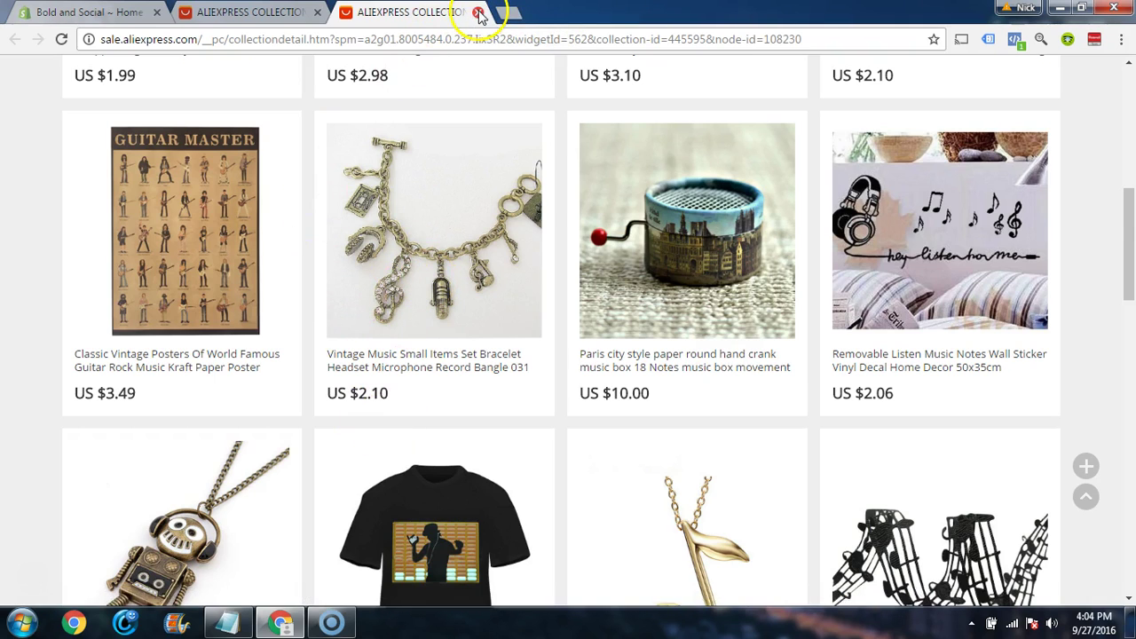
scroll(566, 208, down, 5)
scroll(571, 208, up, 3)
scroll(571, 207, down, 4)
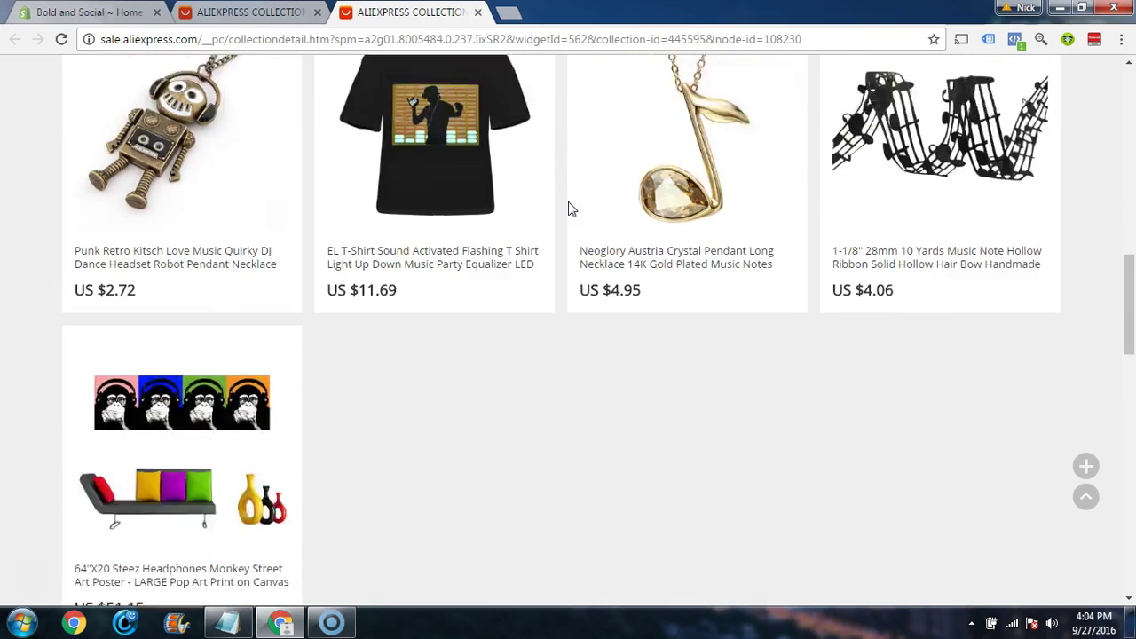
scroll(574, 231, up, 4)
scroll(644, 338, down, 1)
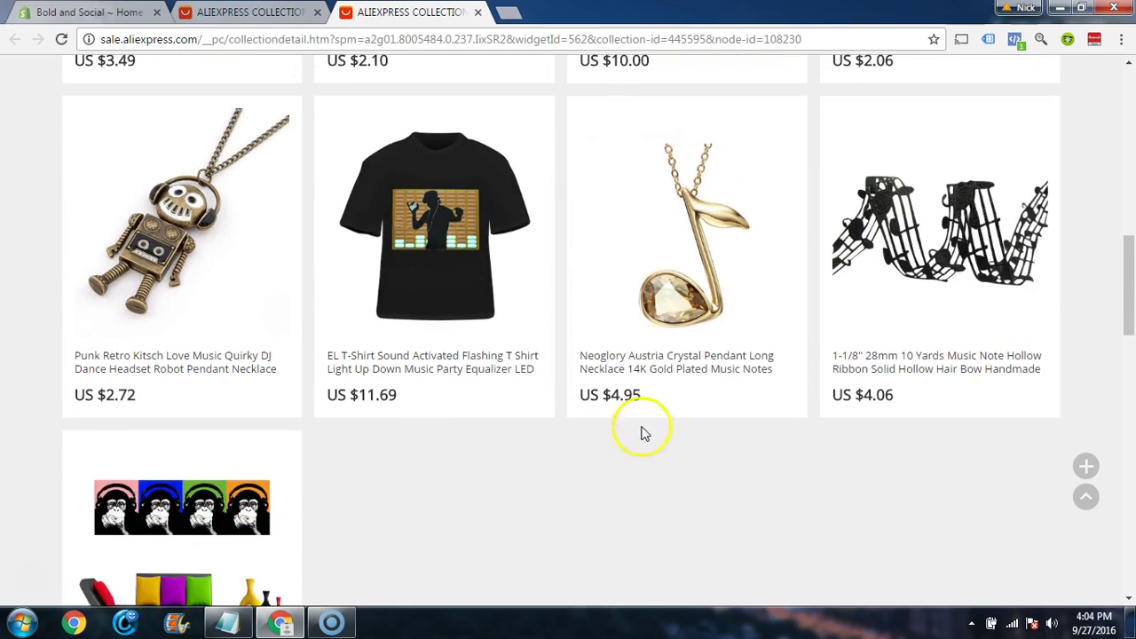
Step: Open the Neoglory music note necklace and check its 14K Gold Plated metal and Gold stone options
click(649, 366)
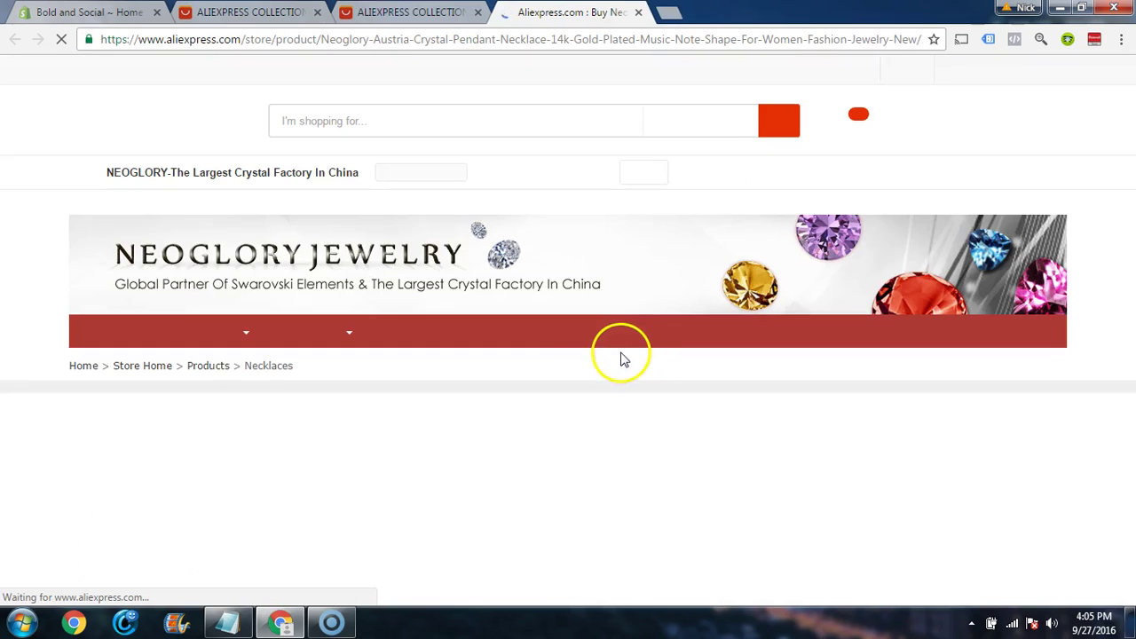
scroll(586, 340, down, 3)
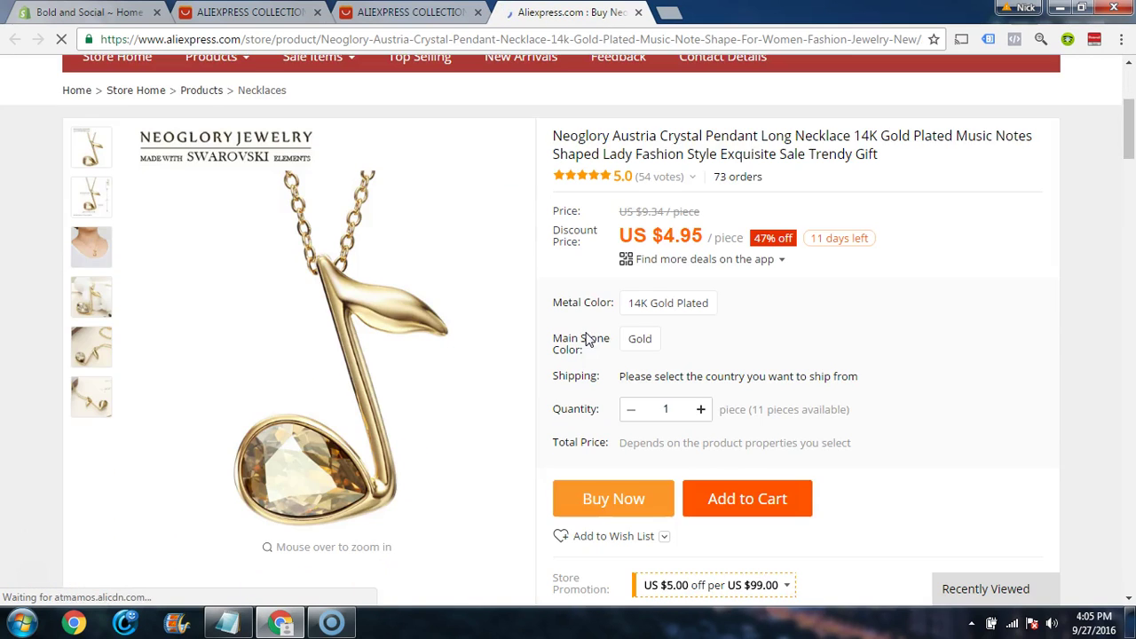
click(667, 303)
click(642, 343)
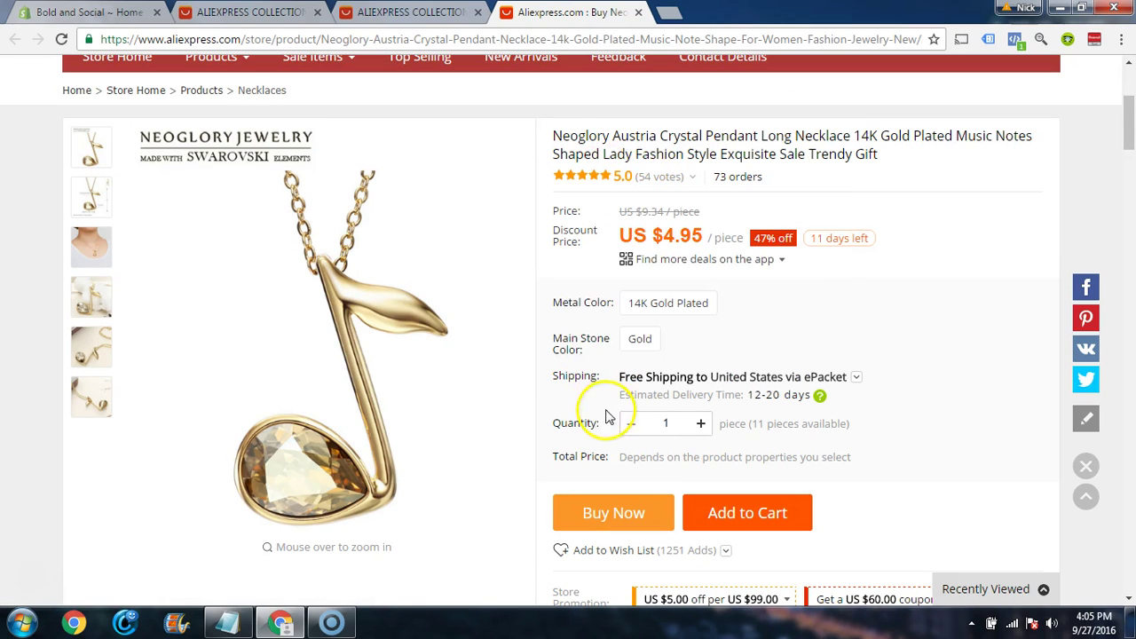
Step: Close the Neoglory necklace and music collection pages, and switch to the product link list in Notepad
click(639, 13)
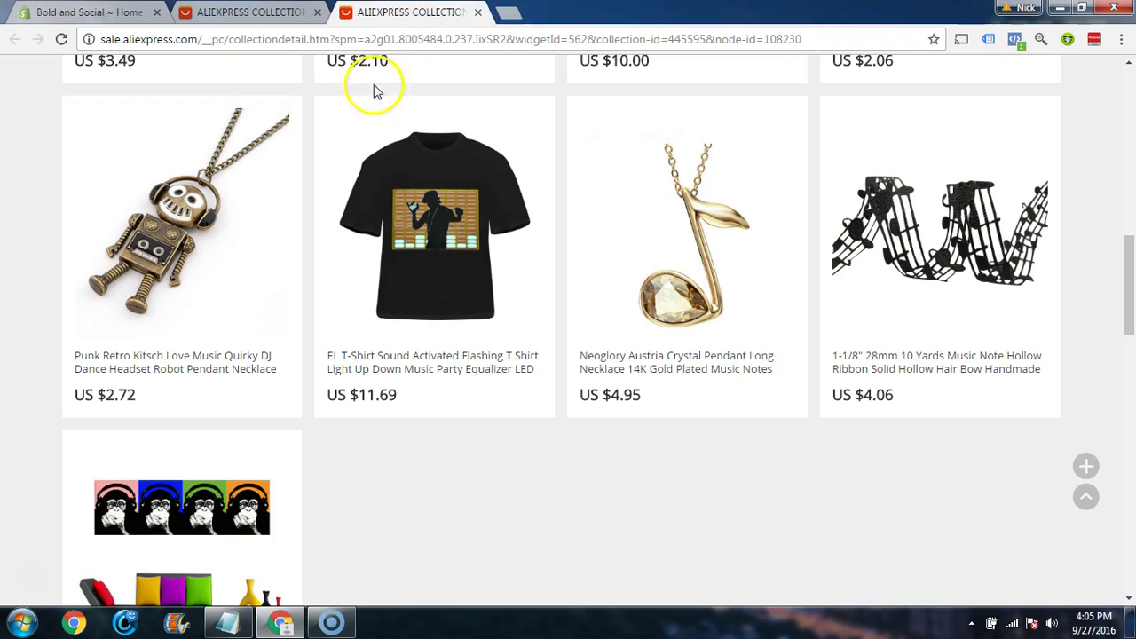
click(479, 12)
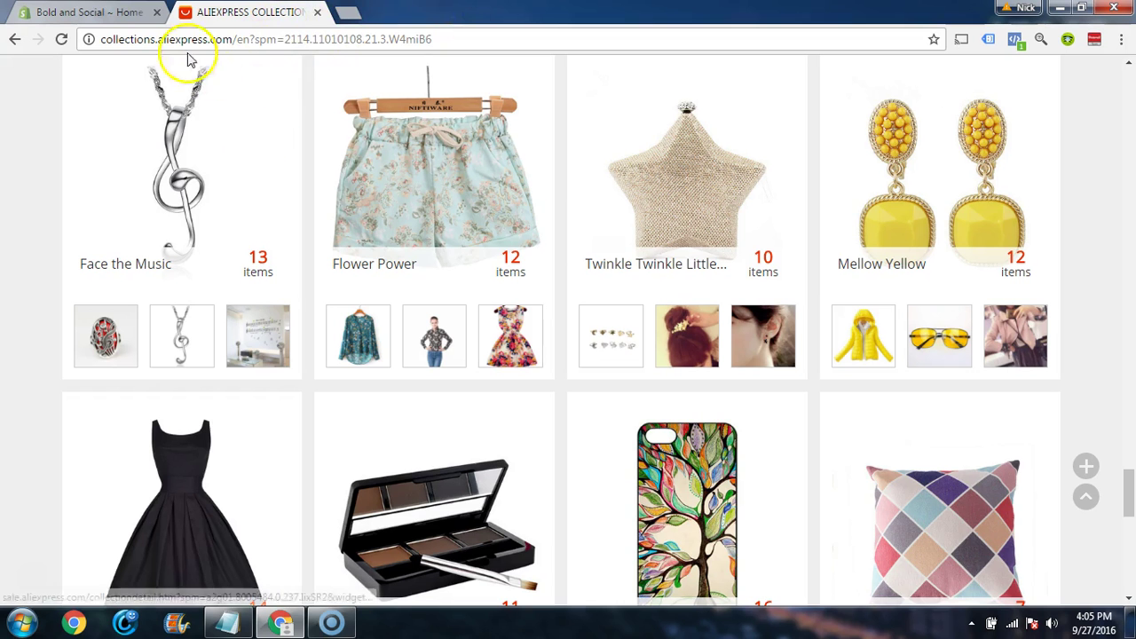
click(229, 625)
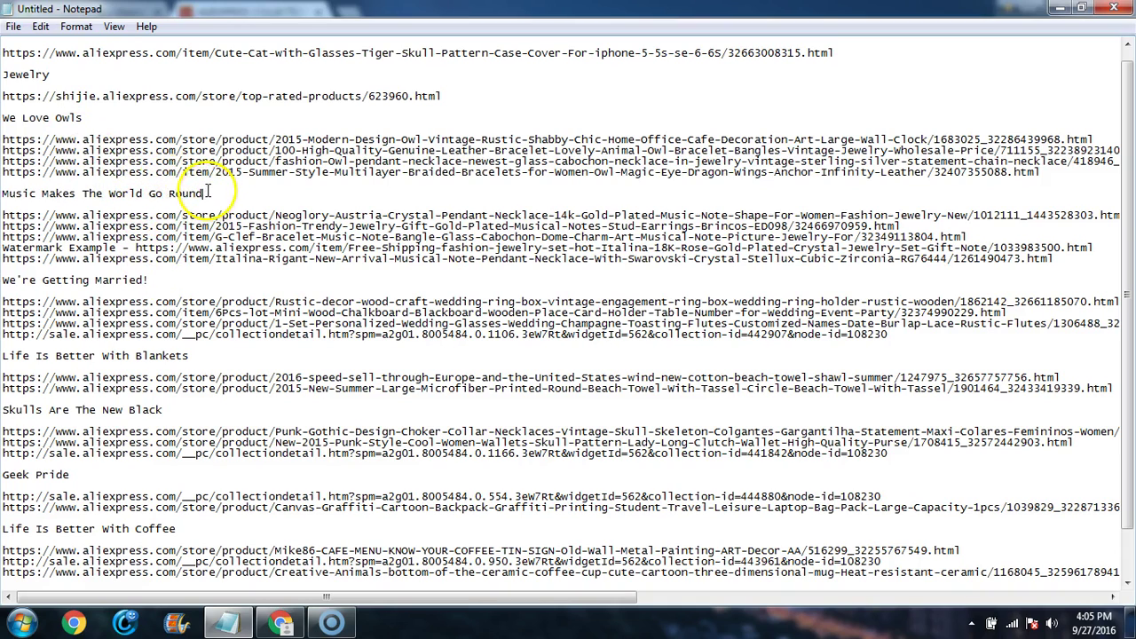
Step: Highlight the product links under the Music Makes The World Go Round heading, and switch back to the AliExpress collections page
drag(206, 193, 2, 193)
click(6, 213)
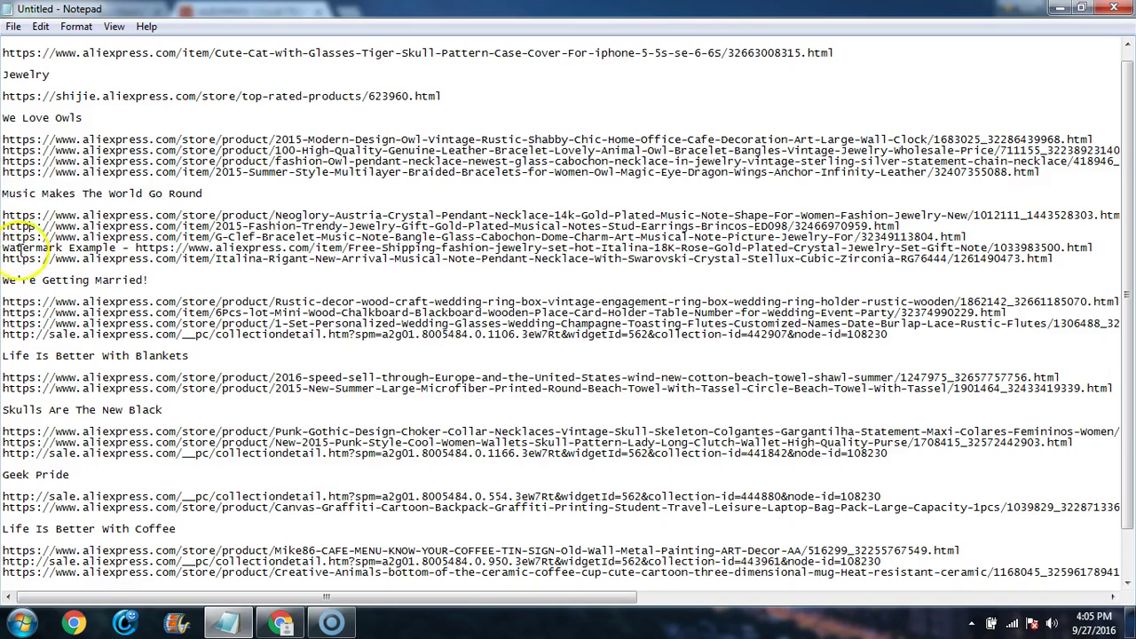
drag(1105, 258, 2, 215)
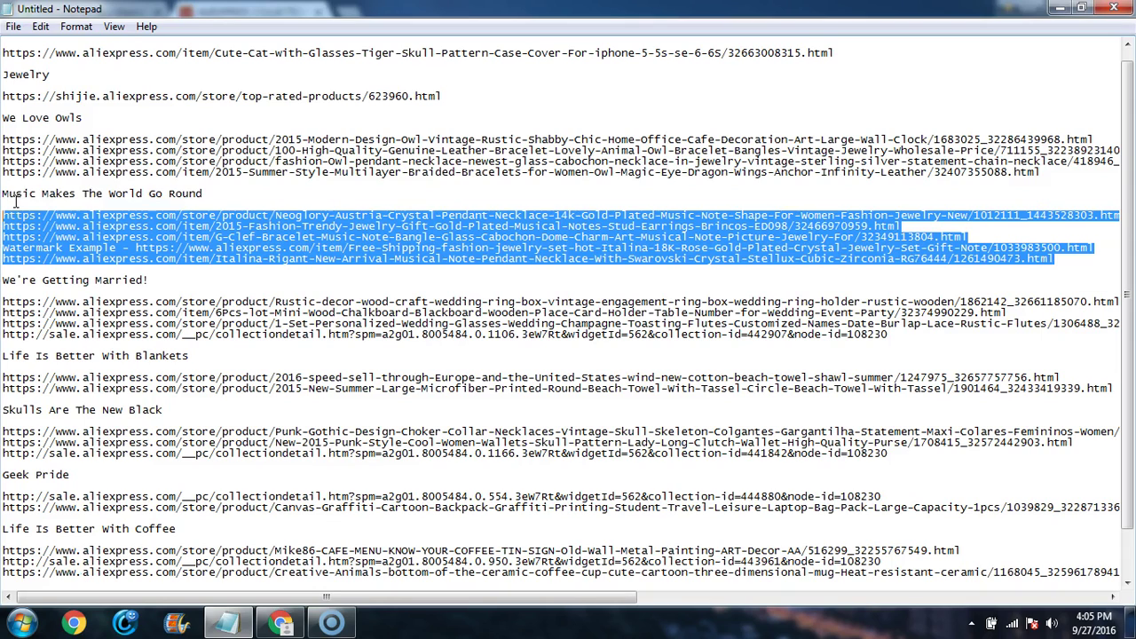
click(1062, 11)
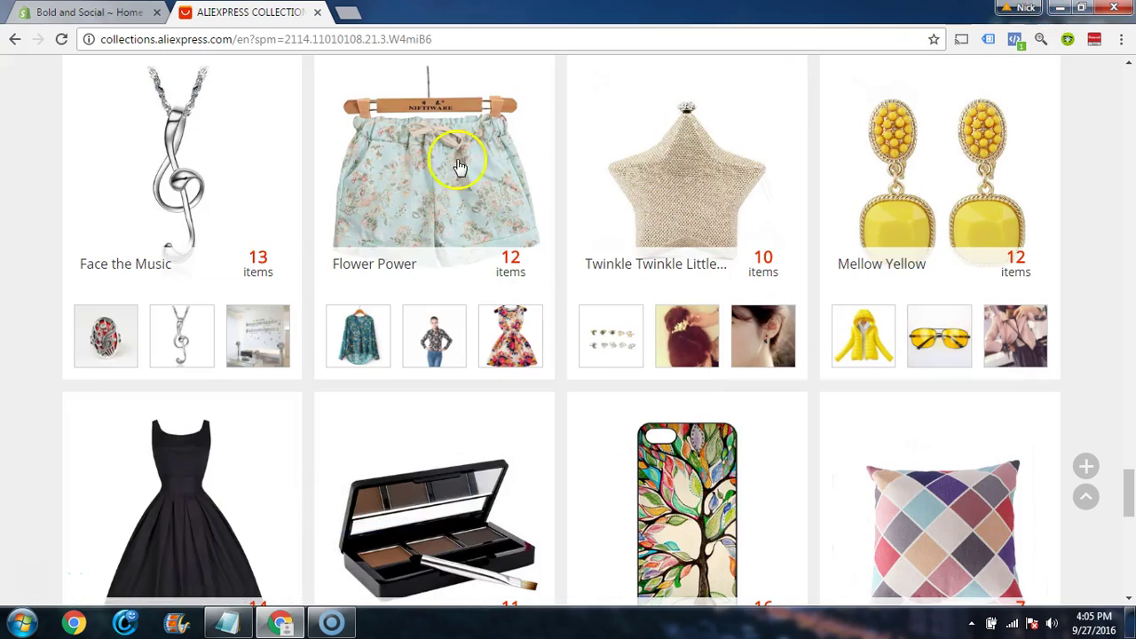
Step: Browse further down the AliExpress collections, examining their themes up to the Swim Towards This collection
scroll(578, 183, down, 3)
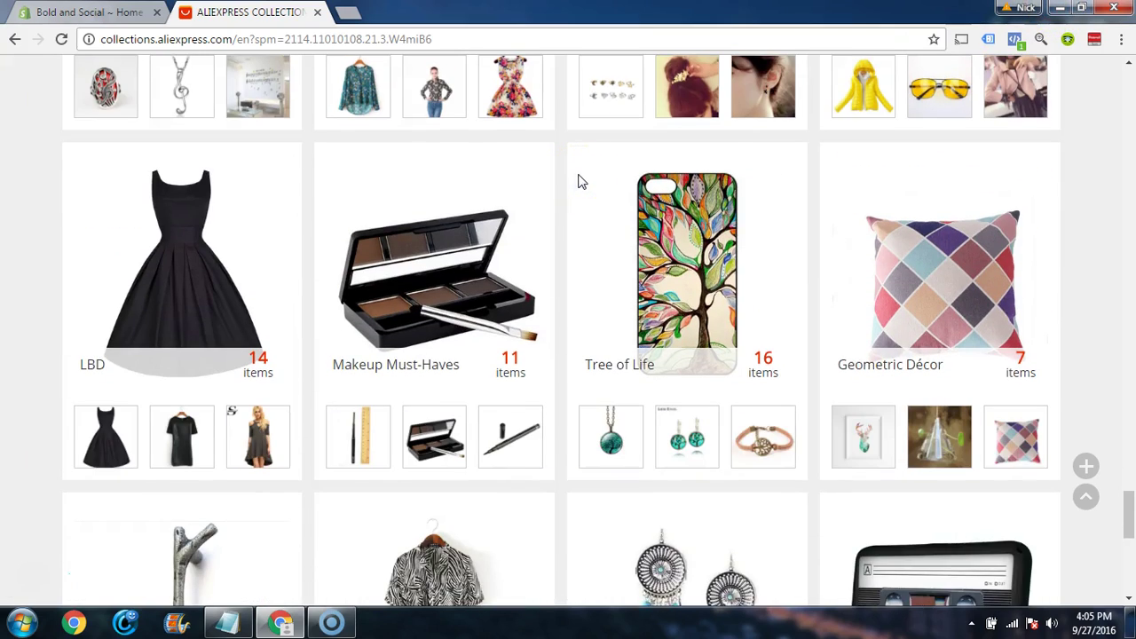
scroll(578, 183, down, 3)
scroll(578, 182, down, 3)
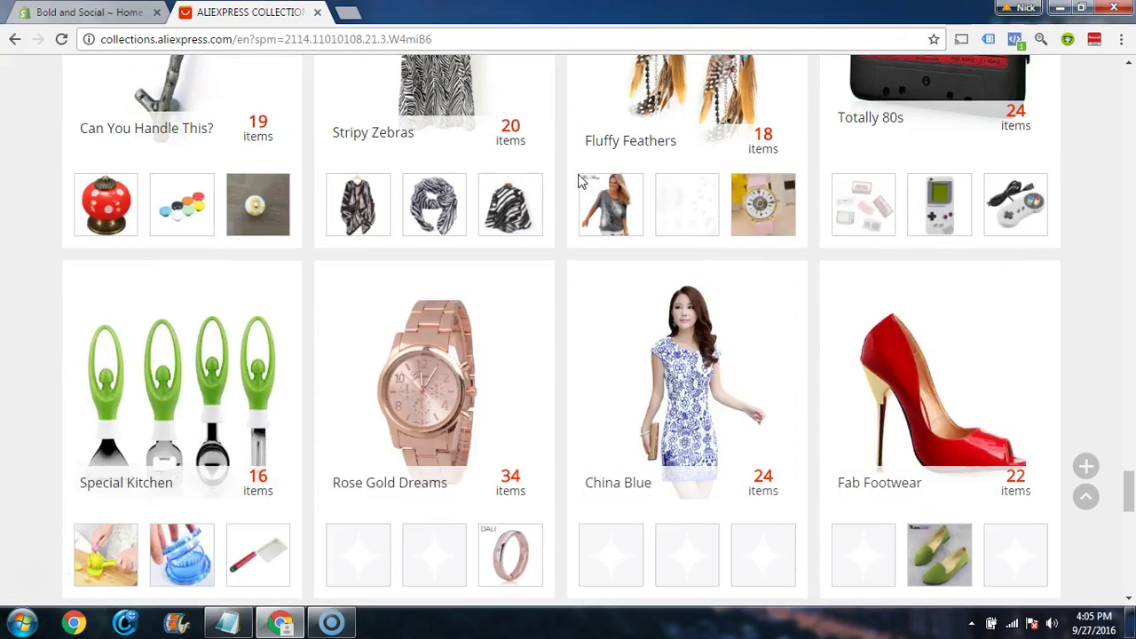
scroll(568, 198, down, 3)
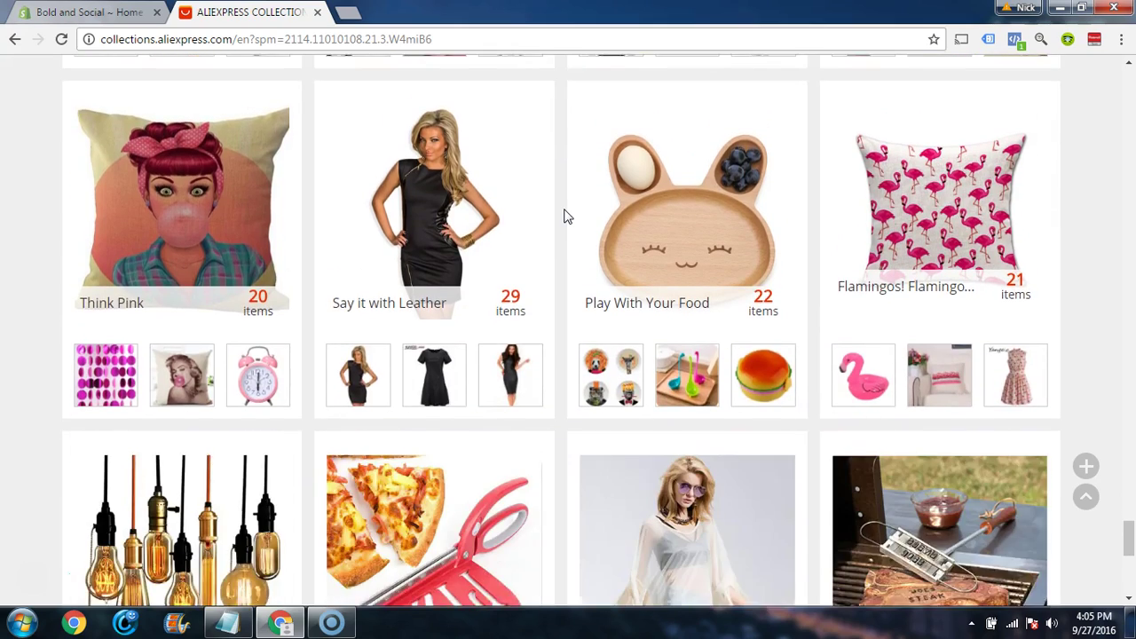
scroll(564, 217, down, 1)
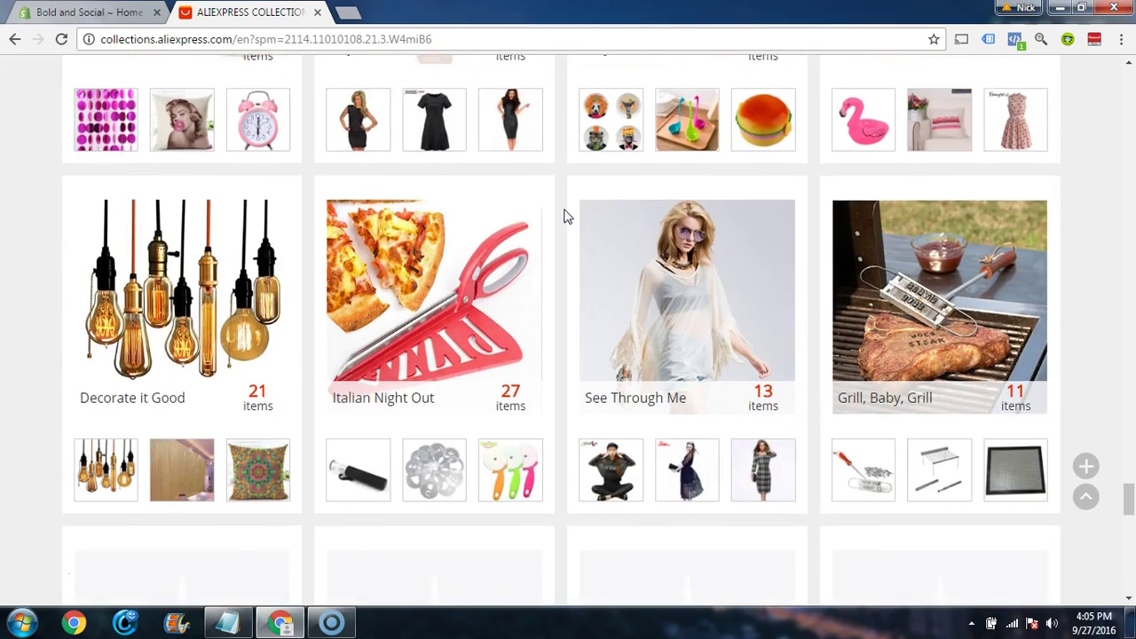
scroll(566, 216, down, 5)
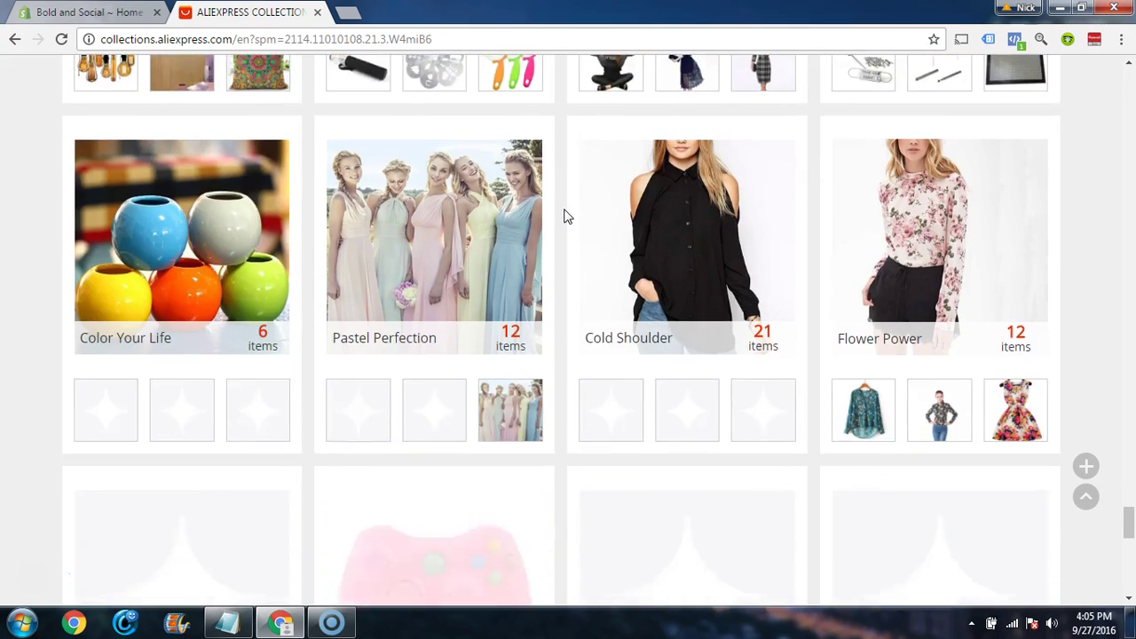
scroll(566, 217, down, 6)
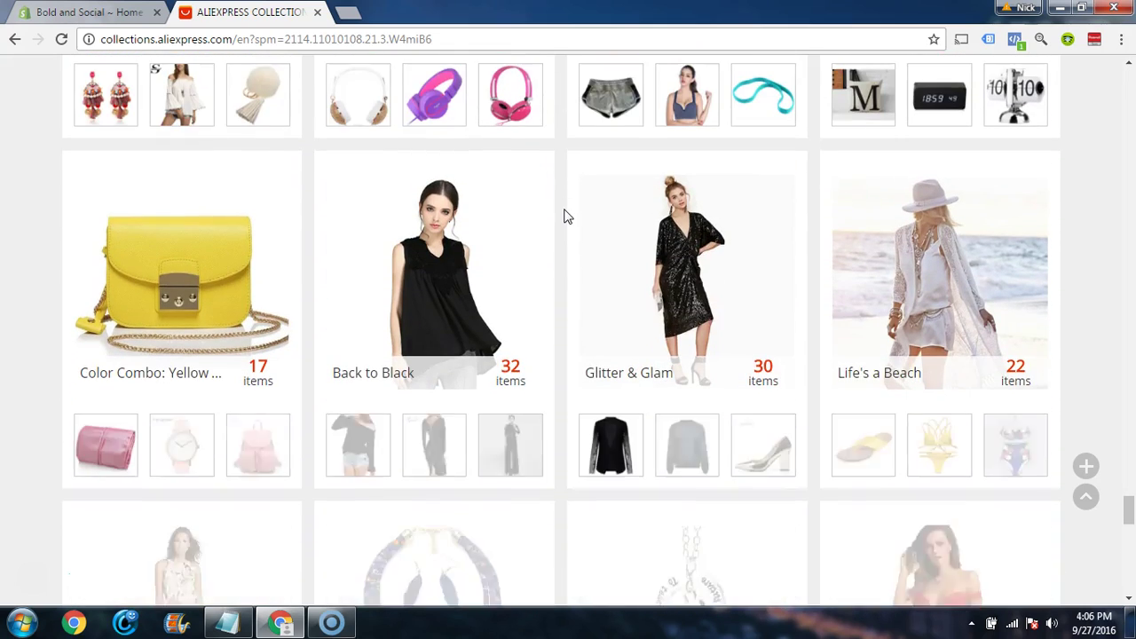
scroll(566, 216, down, 5)
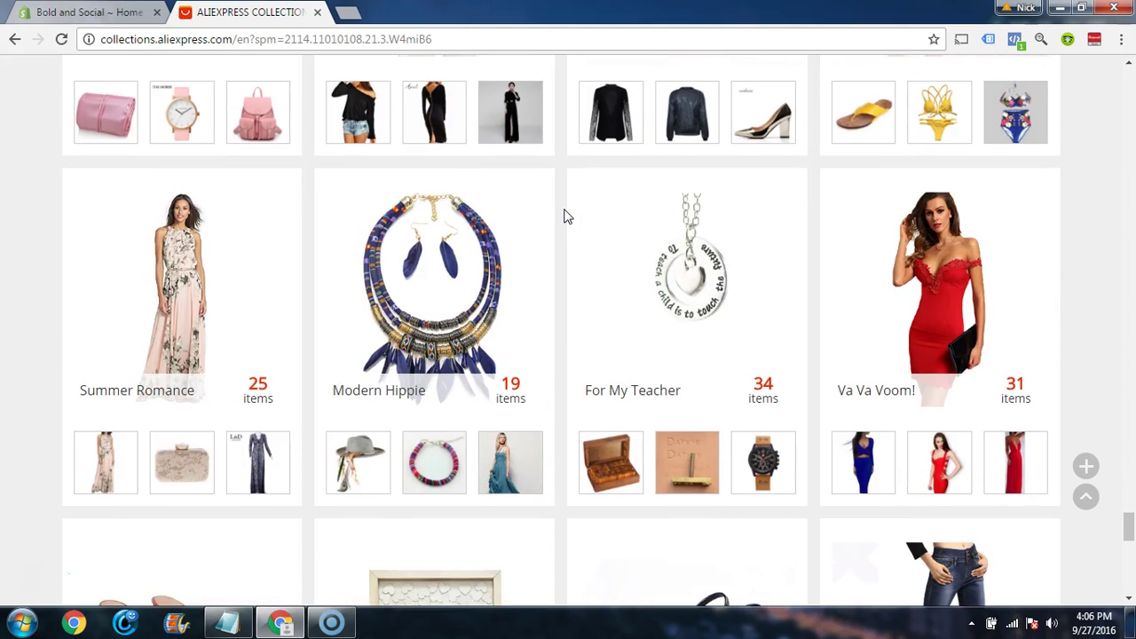
scroll(566, 217, down, 7)
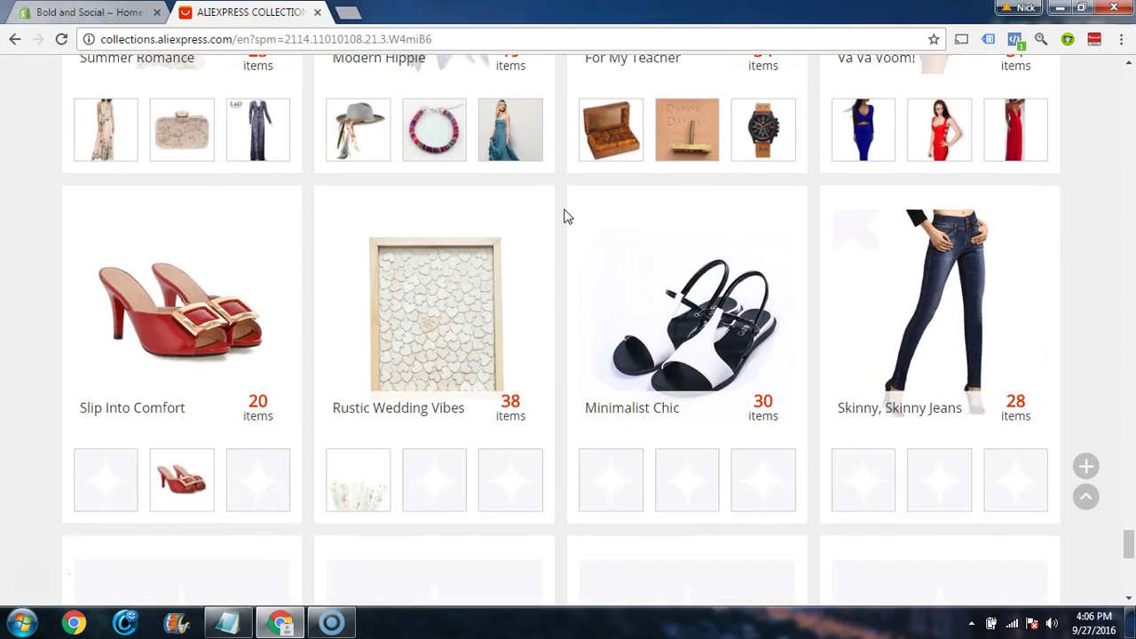
scroll(567, 217, down, 7)
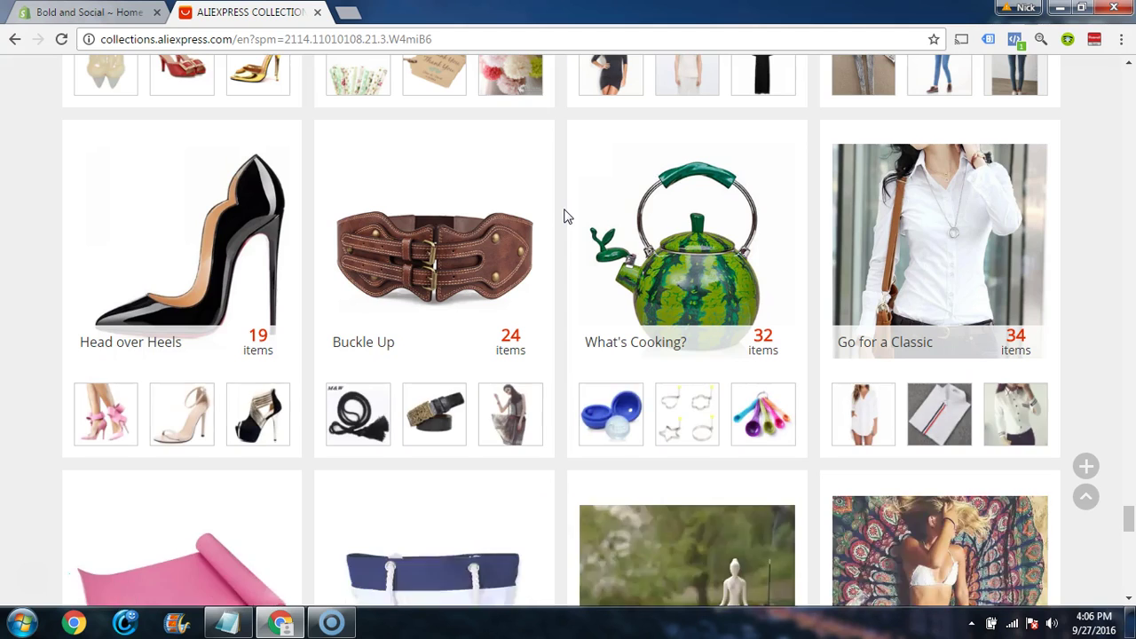
scroll(566, 216, down, 3)
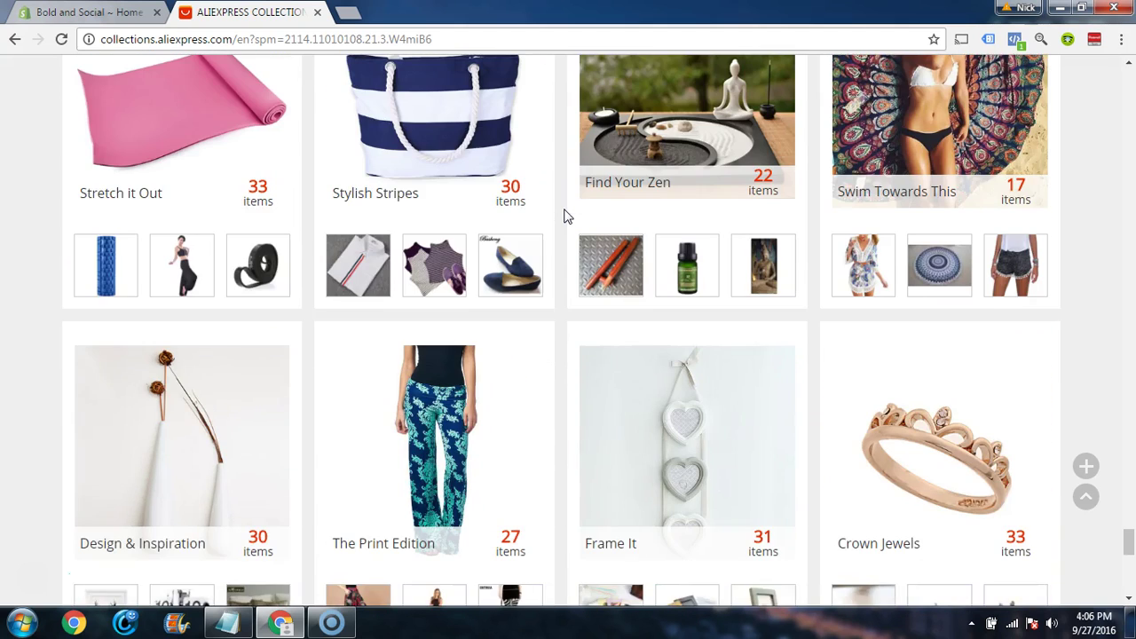
scroll(565, 215, down, 2)
scroll(565, 216, up, 3)
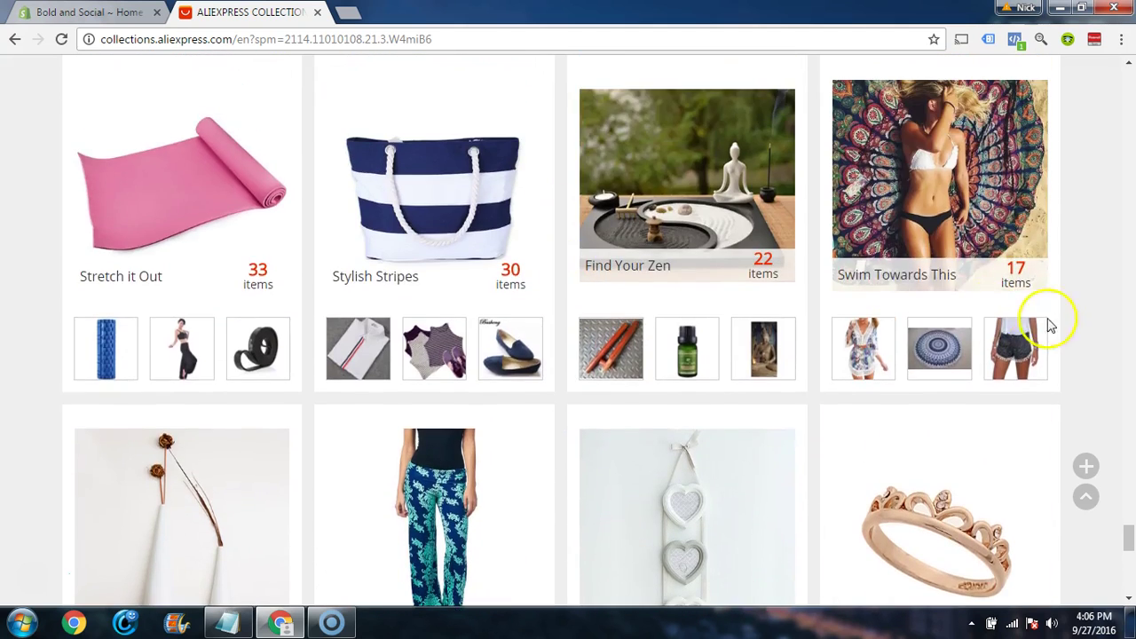
Step: Open the Swim Towards This collection, browse its products, and open the 150*150cm chiffon printed beach towel
click(918, 286)
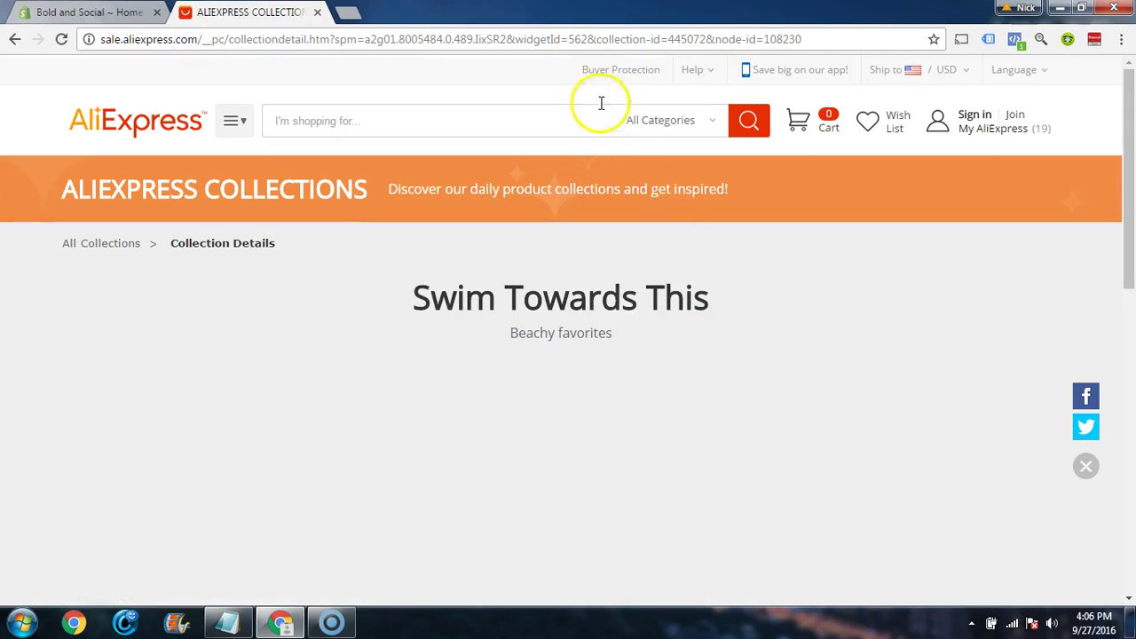
scroll(531, 111, down, 4)
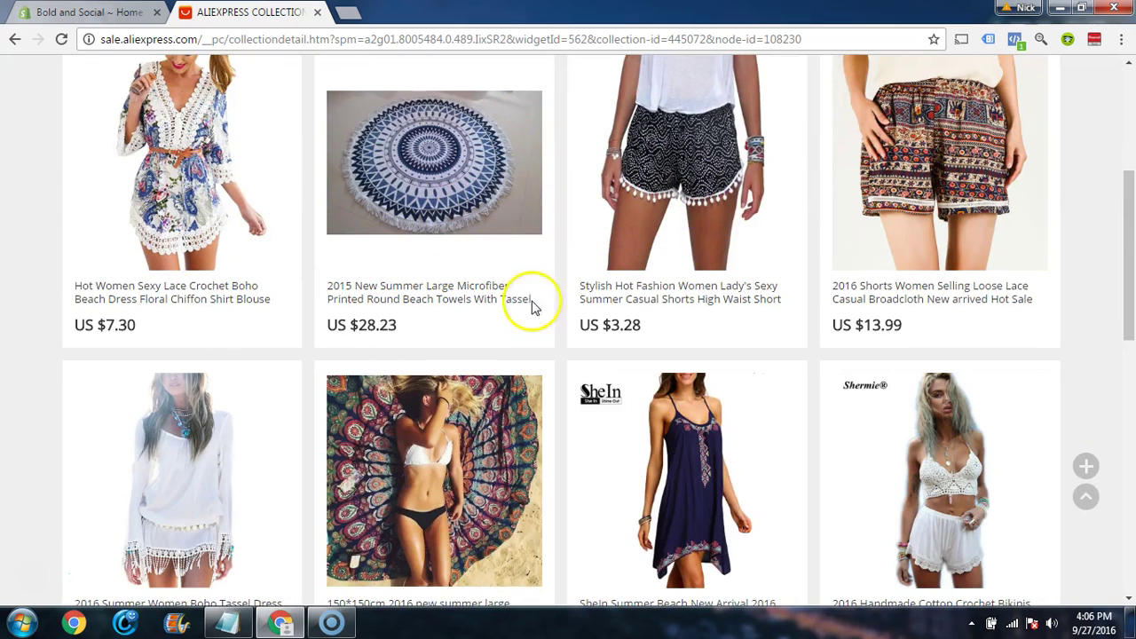
scroll(470, 323, down, 2)
scroll(447, 388, up, 3)
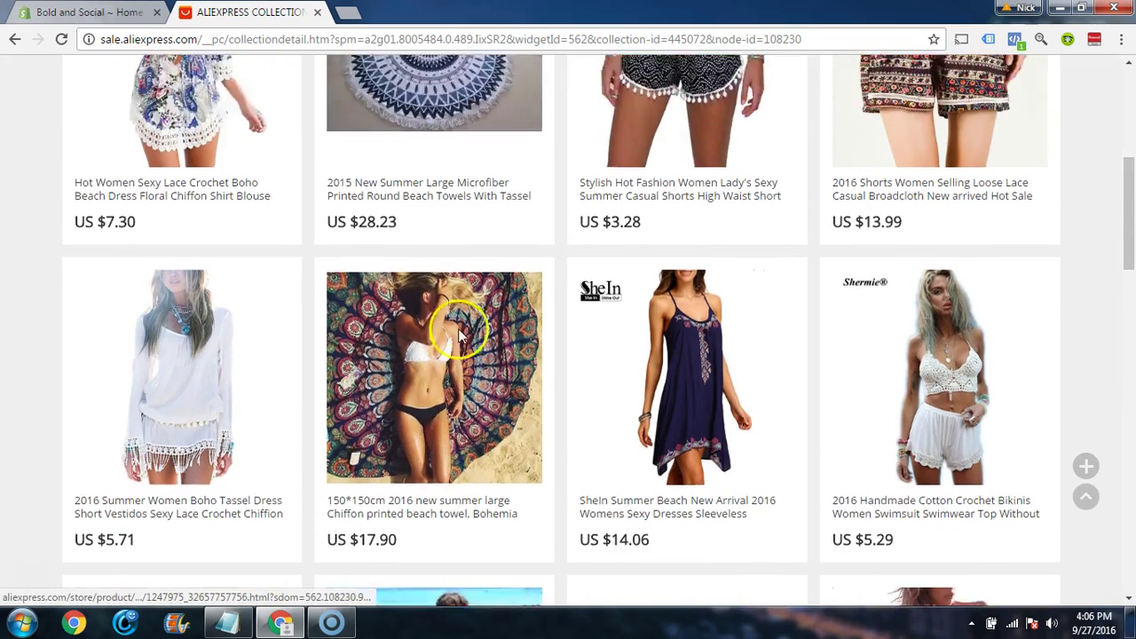
scroll(464, 294, down, 2)
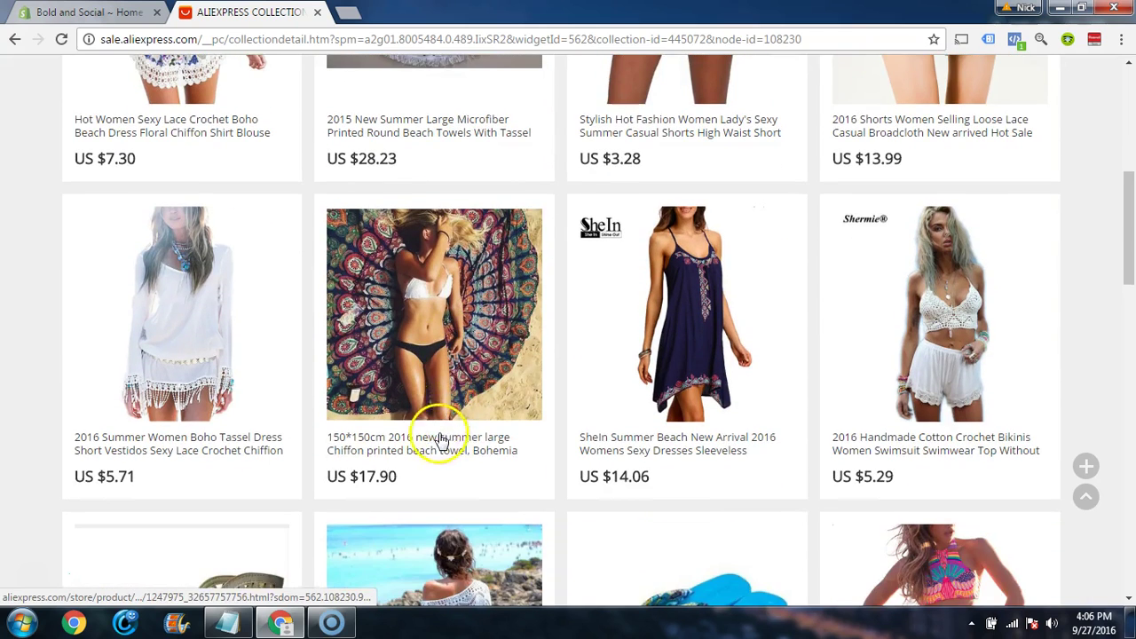
click(438, 433)
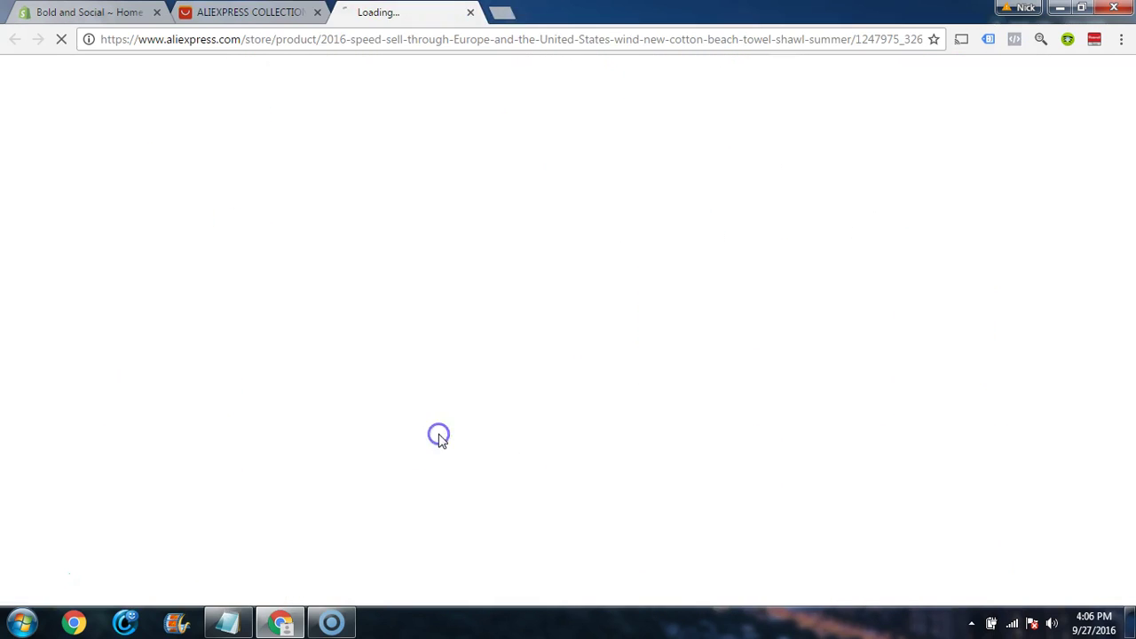
Step: Open wanelo.com in a new browser tab and sign in with the saved account credentials
click(512, 13)
text(wane)
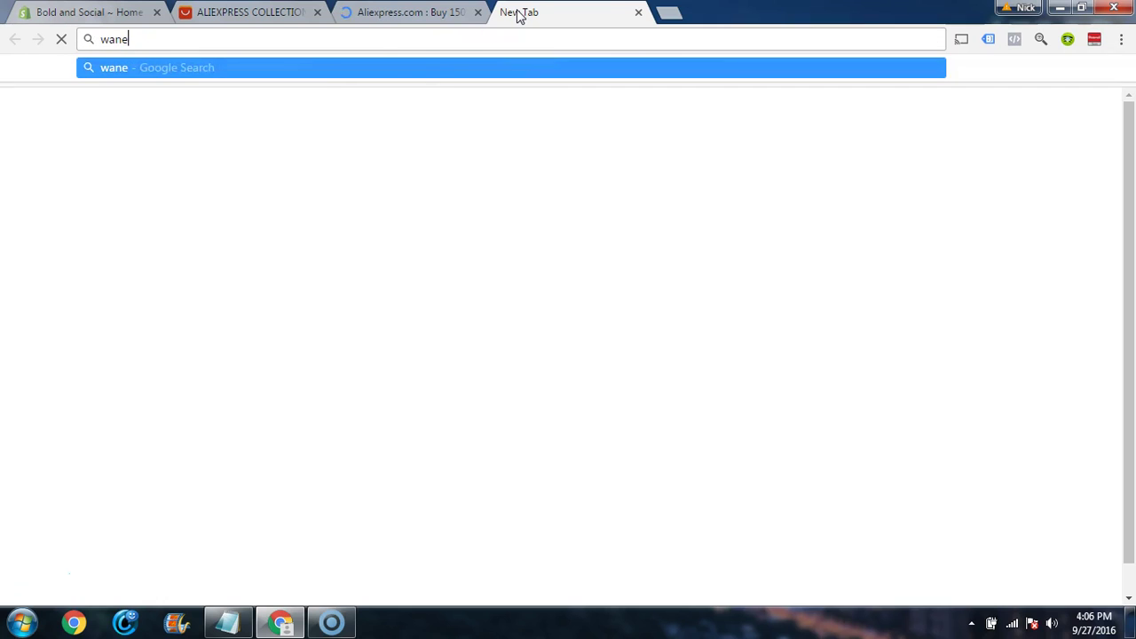
text(lo.com)
key(Return)
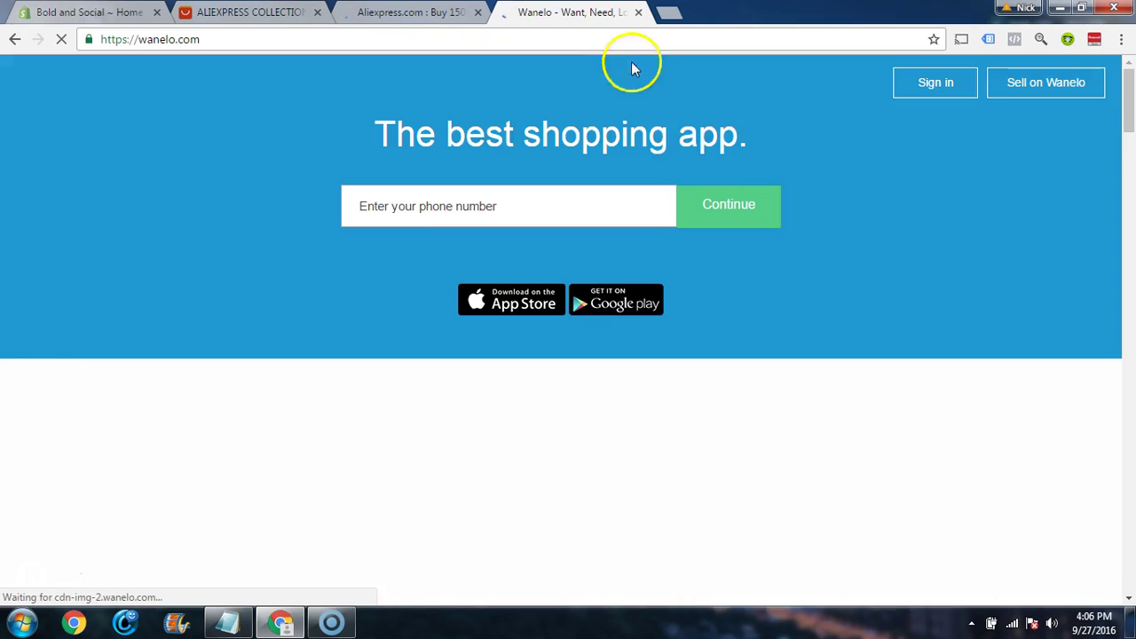
click(948, 82)
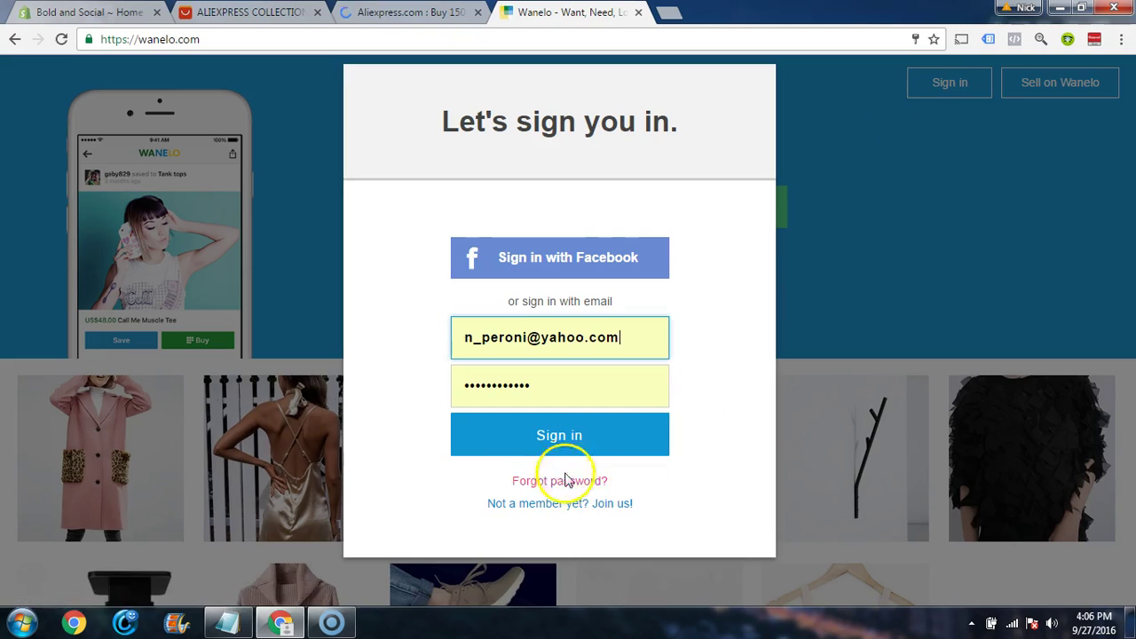
click(563, 455)
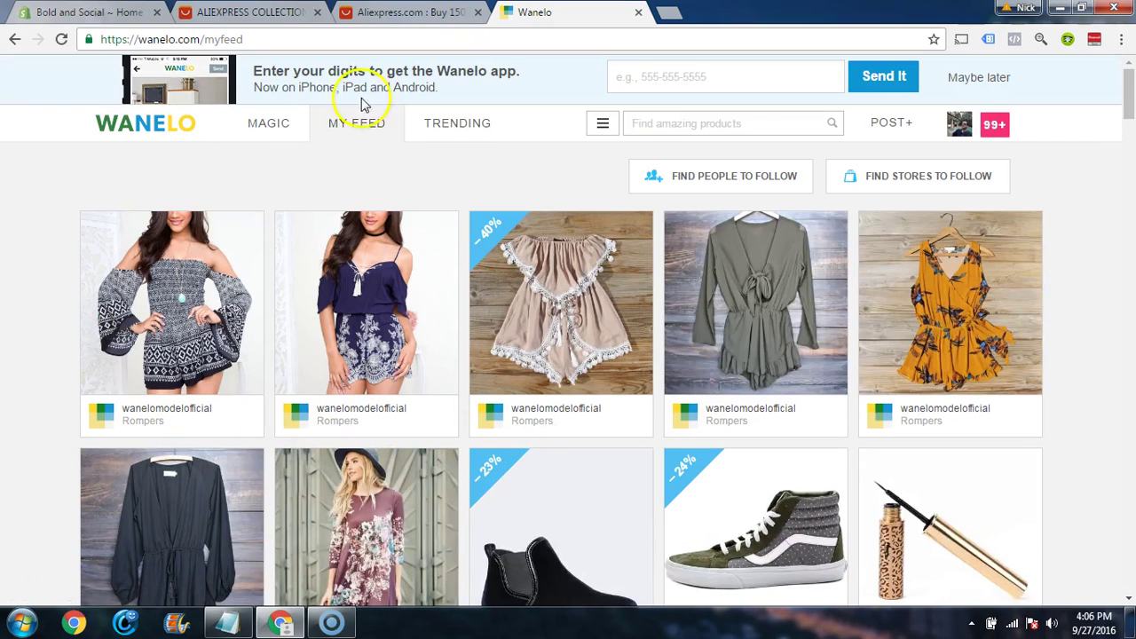
Step: Open Wanelo's Trending products, look through the first rows, and dismiss the Follow us on Facebook popup
click(456, 126)
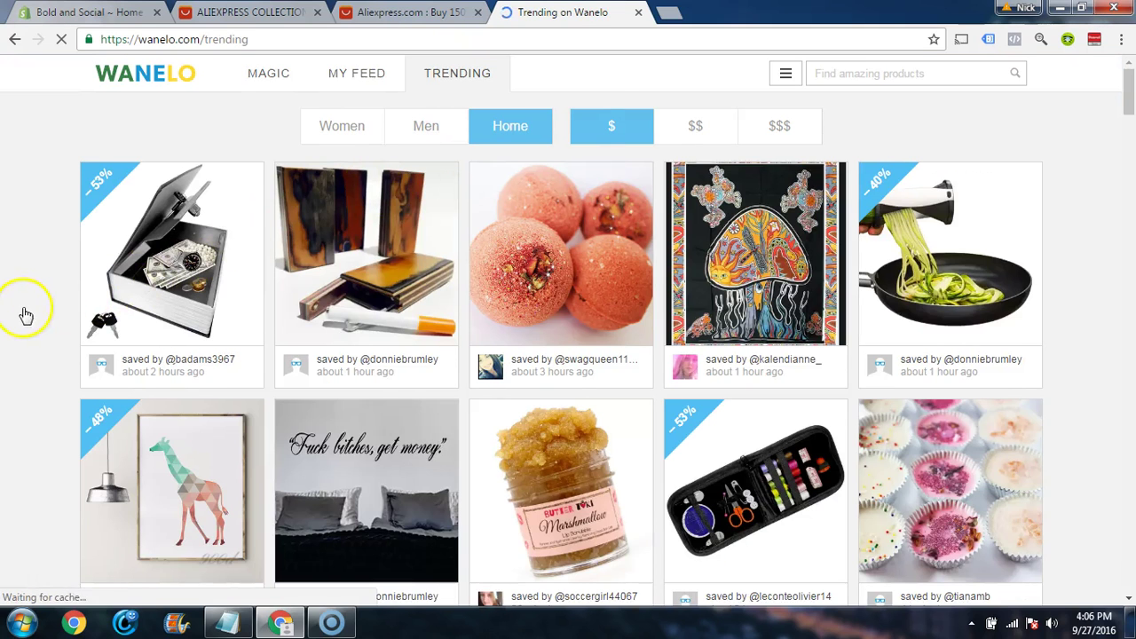
scroll(27, 315, down, 4)
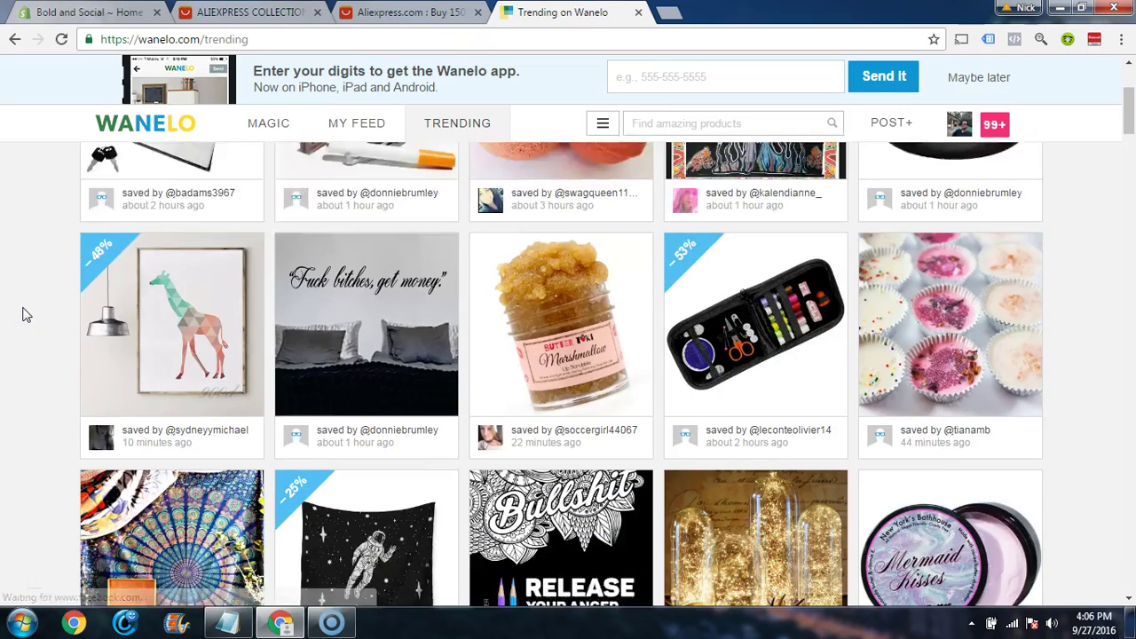
scroll(20, 324, down, 2)
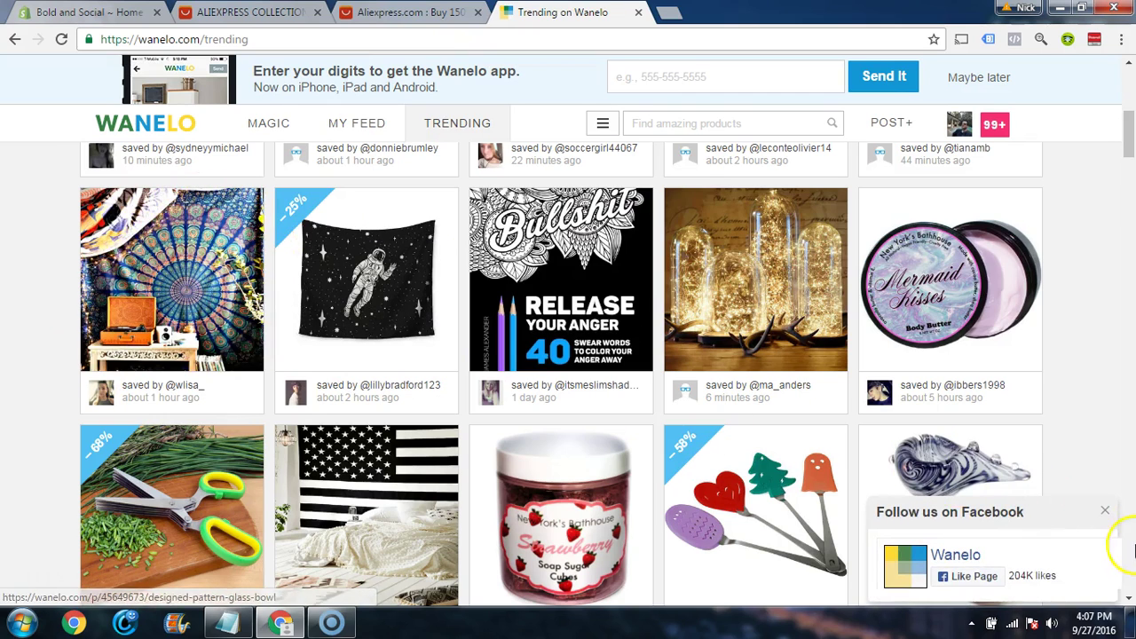
click(1105, 511)
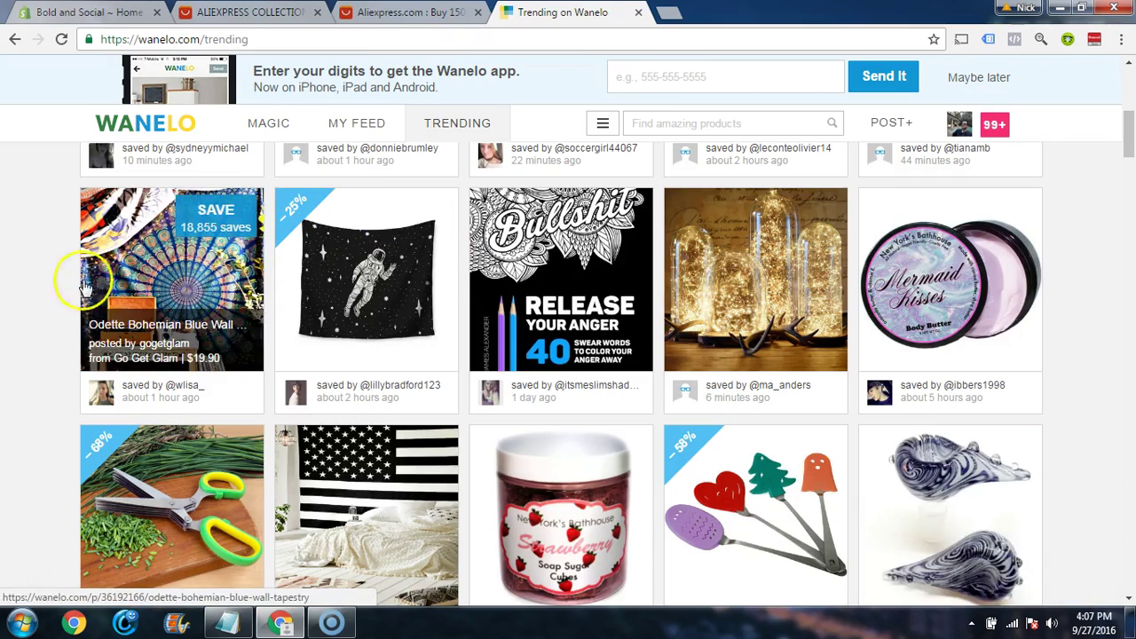
Step: Browse the trending Home products on Wanelo, examining the mandala tapestries, their sellers, prices and save counts
scroll(51, 279, down, 3)
scroll(51, 284, down, 4)
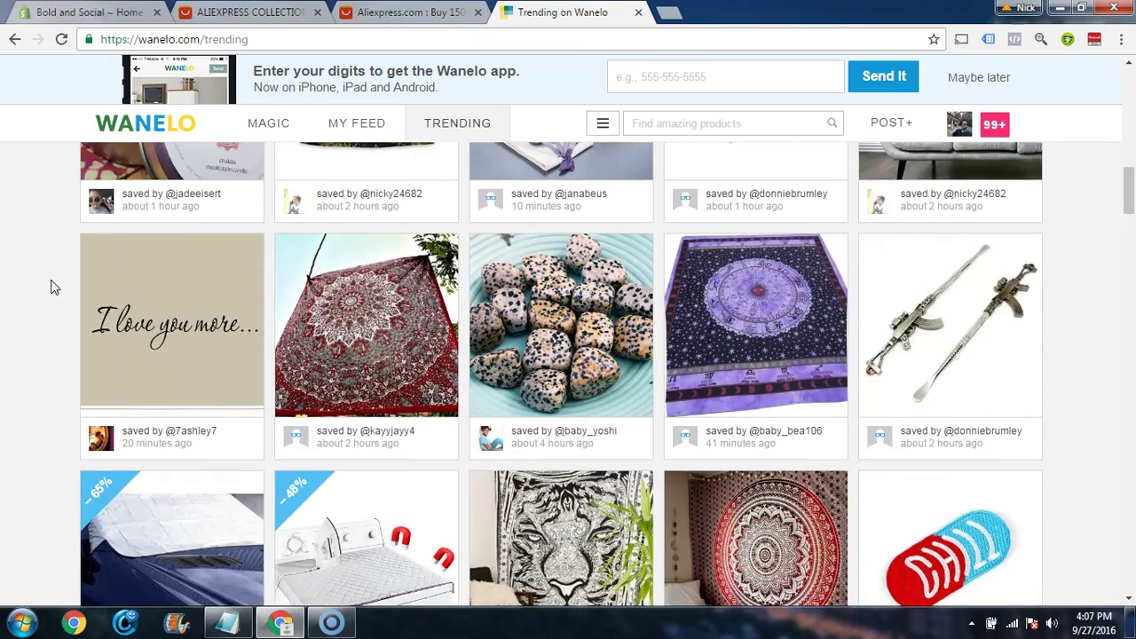
scroll(790, 384, down, 3)
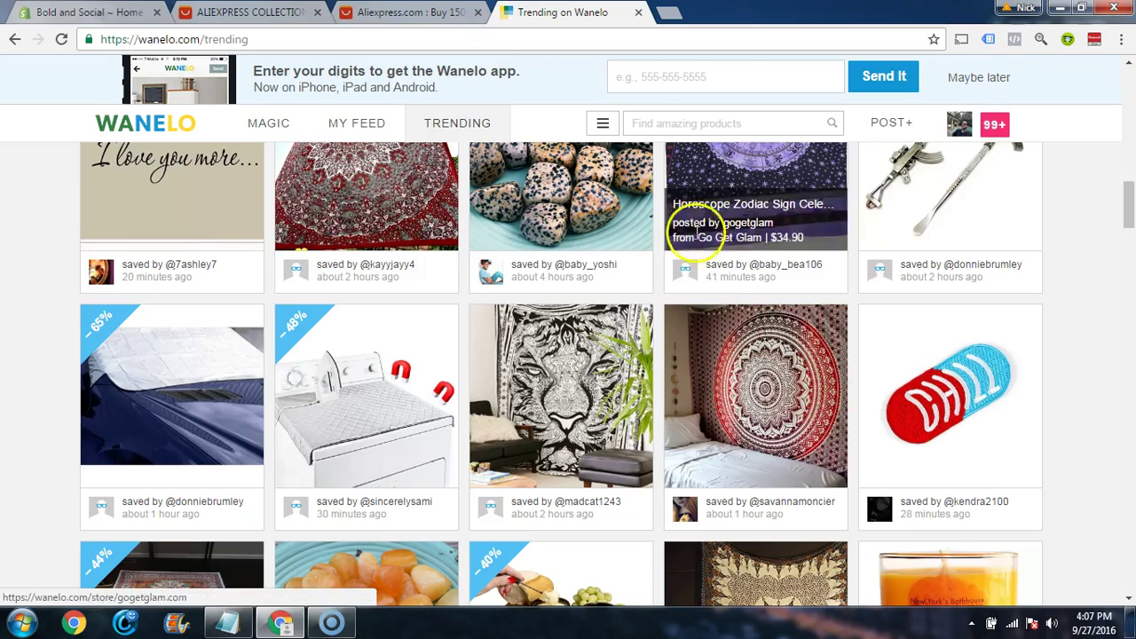
scroll(355, 220, down, 1)
scroll(355, 231, down, 3)
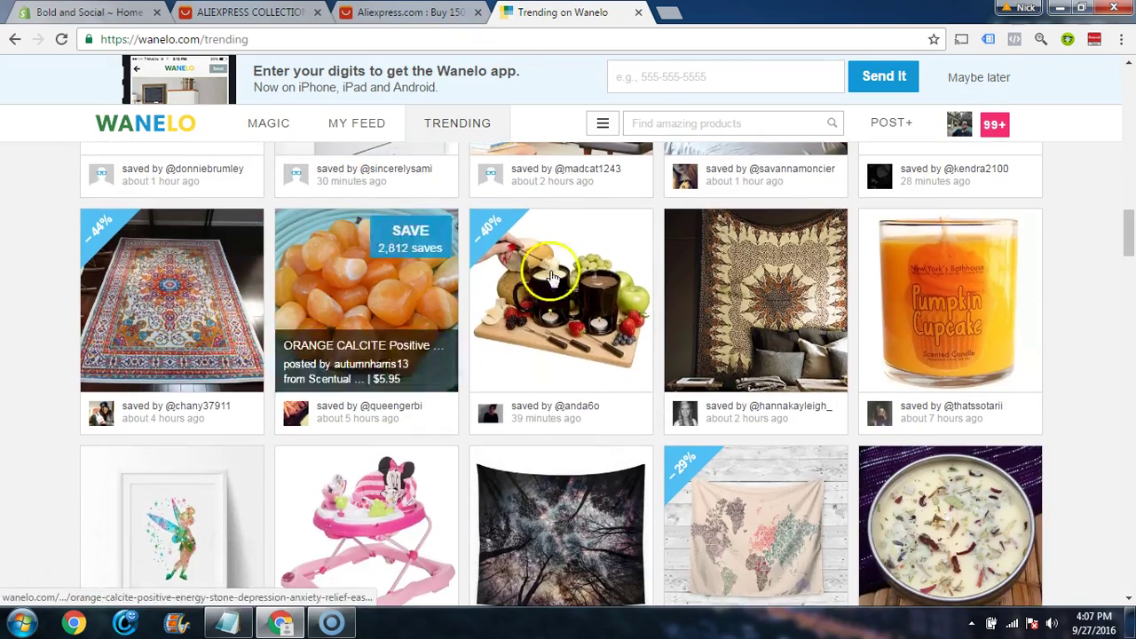
scroll(604, 350, down, 3)
scroll(603, 351, down, 4)
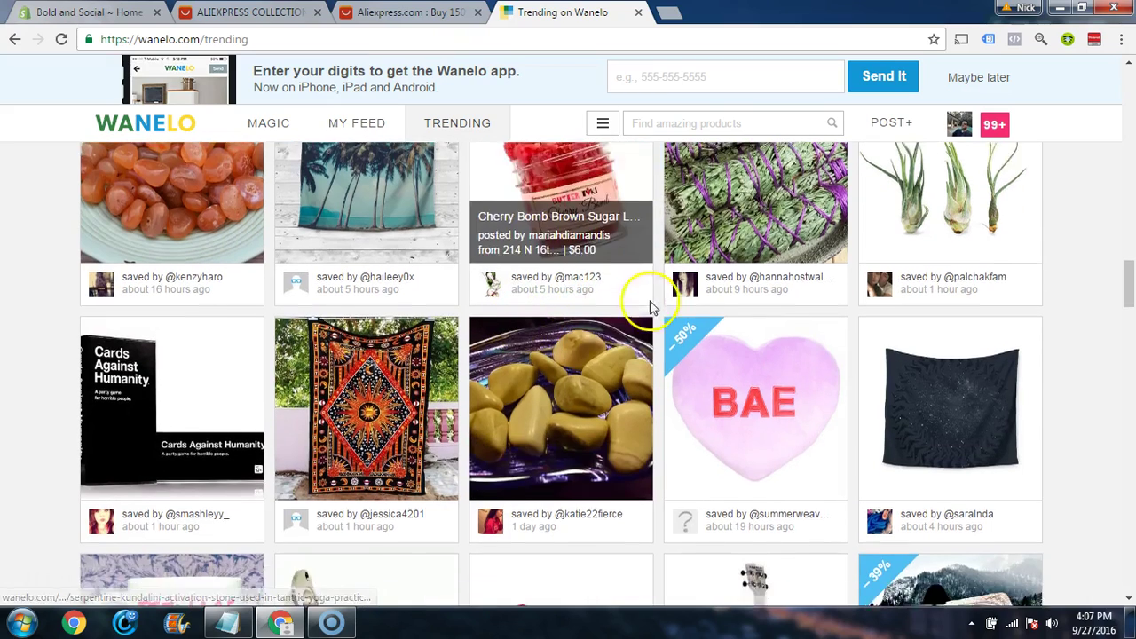
scroll(650, 306, down, 3)
scroll(896, 315, down, 4)
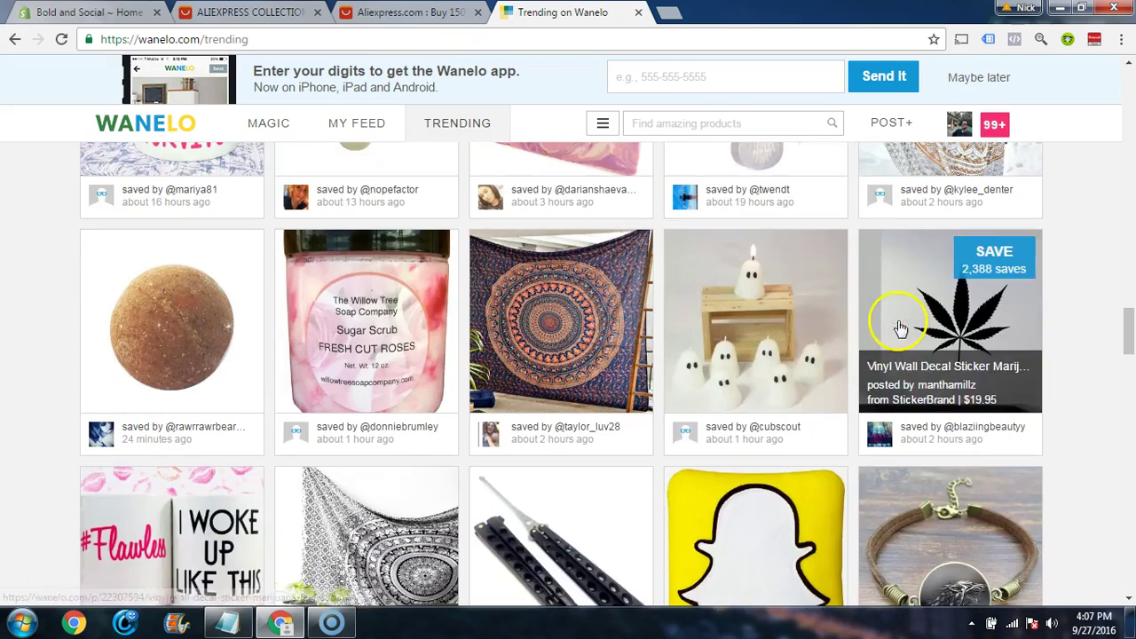
scroll(603, 320, down, 2)
scroll(585, 305, up, 2)
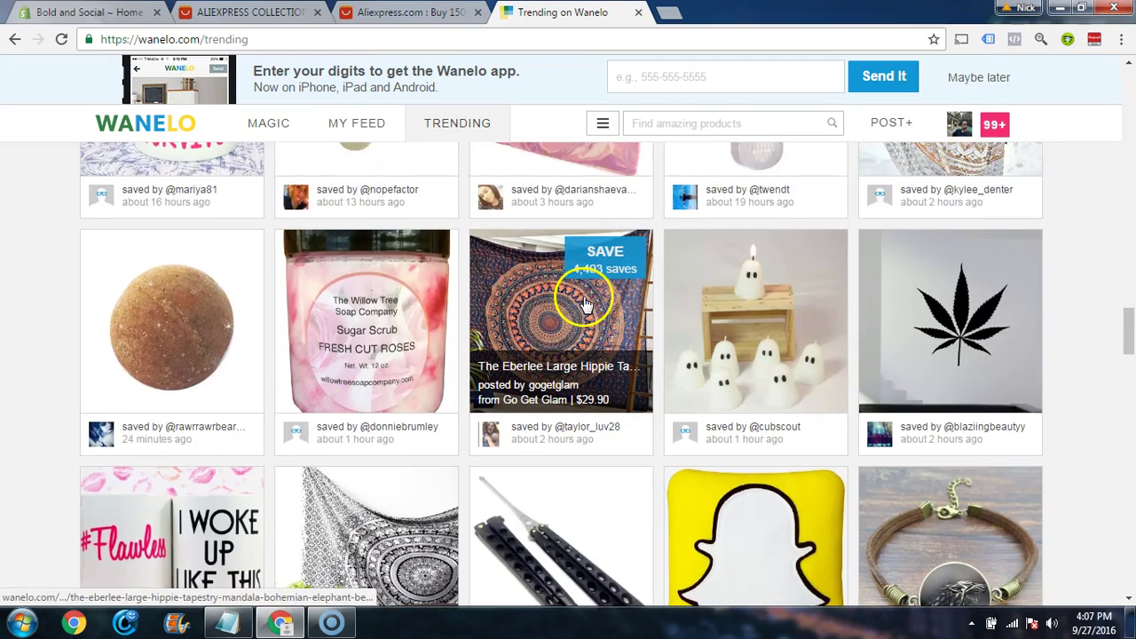
scroll(572, 320, down, 2)
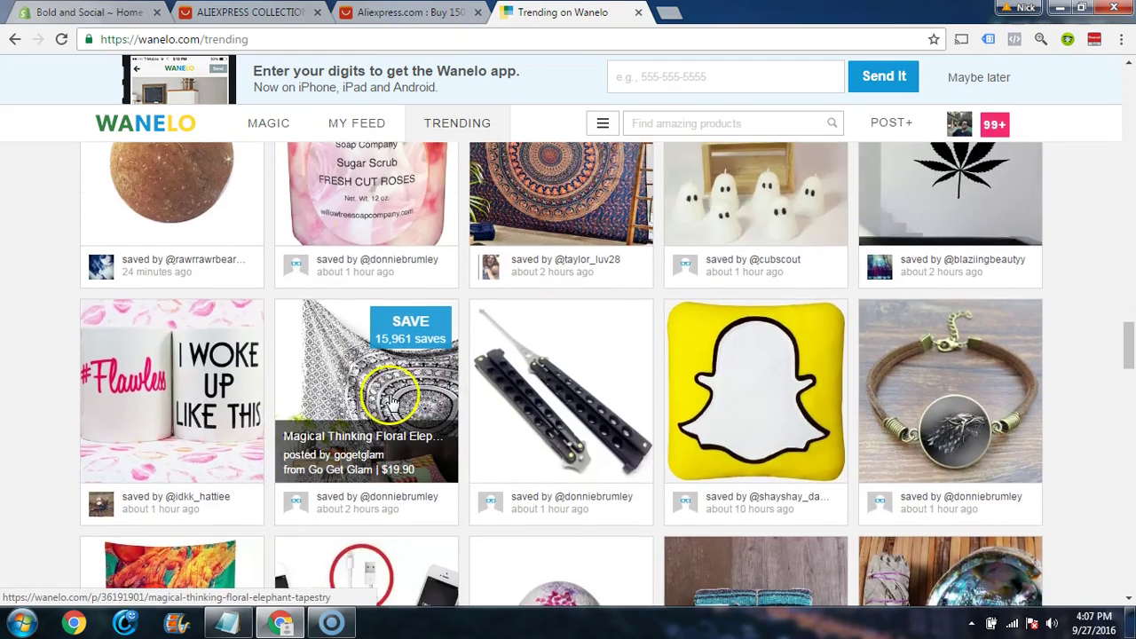
scroll(390, 402, down, 5)
scroll(390, 353, down, 3)
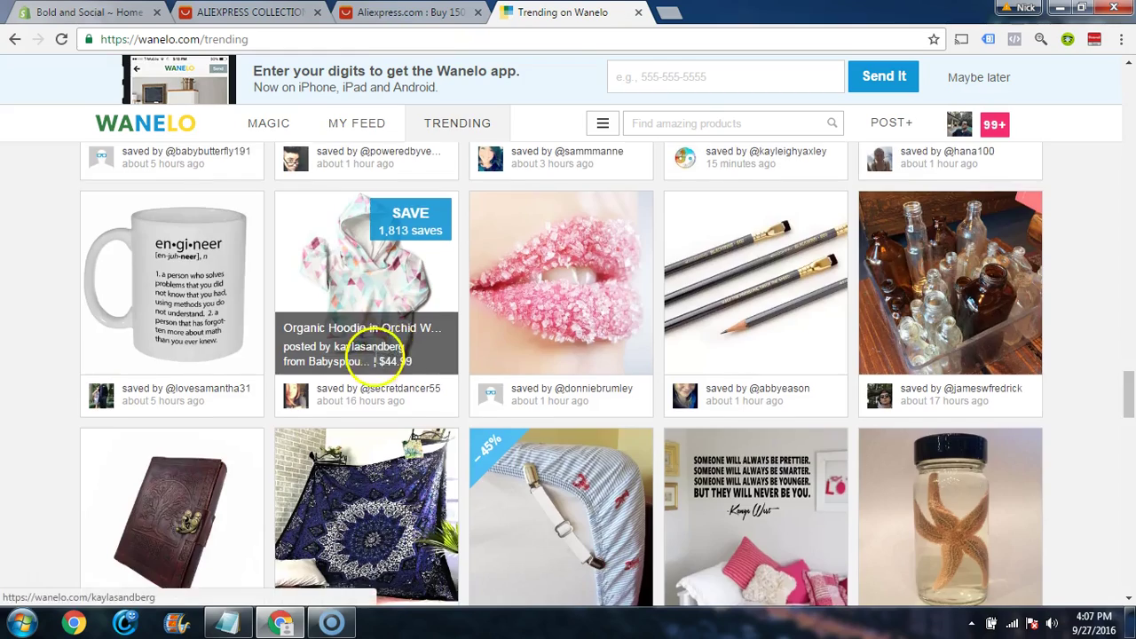
Step: Look further through Wanelo's trending products, comparing the blue mandala tapestry and the round beach towel with the surrounding home items
scroll(377, 359, down, 4)
scroll(383, 262, up, 2)
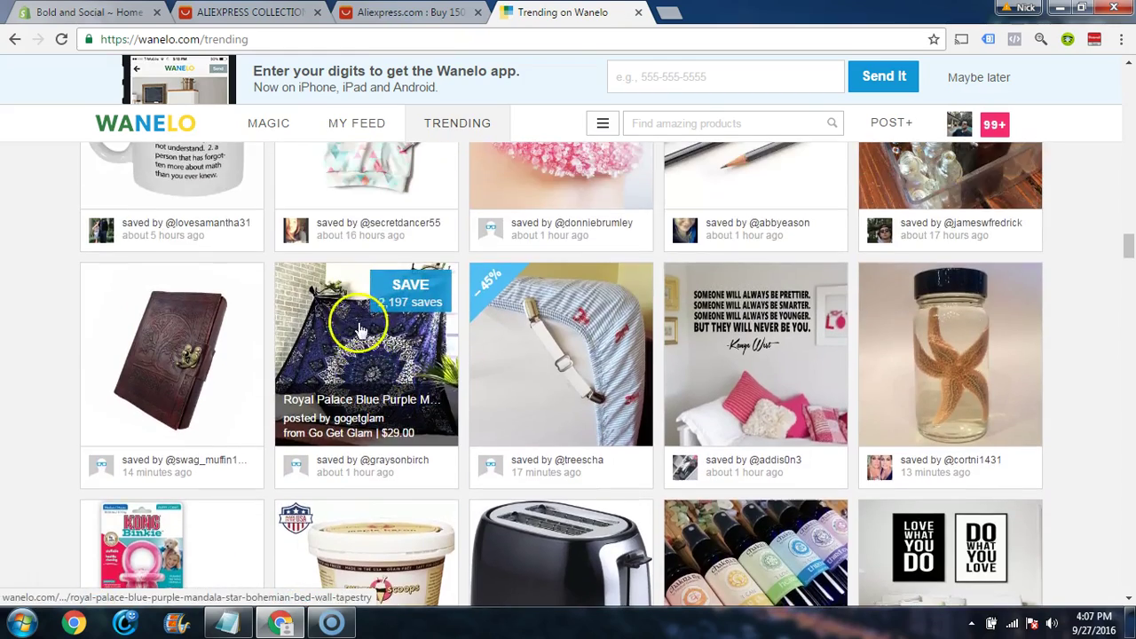
scroll(410, 347, down, 2)
scroll(435, 315, down, 1)
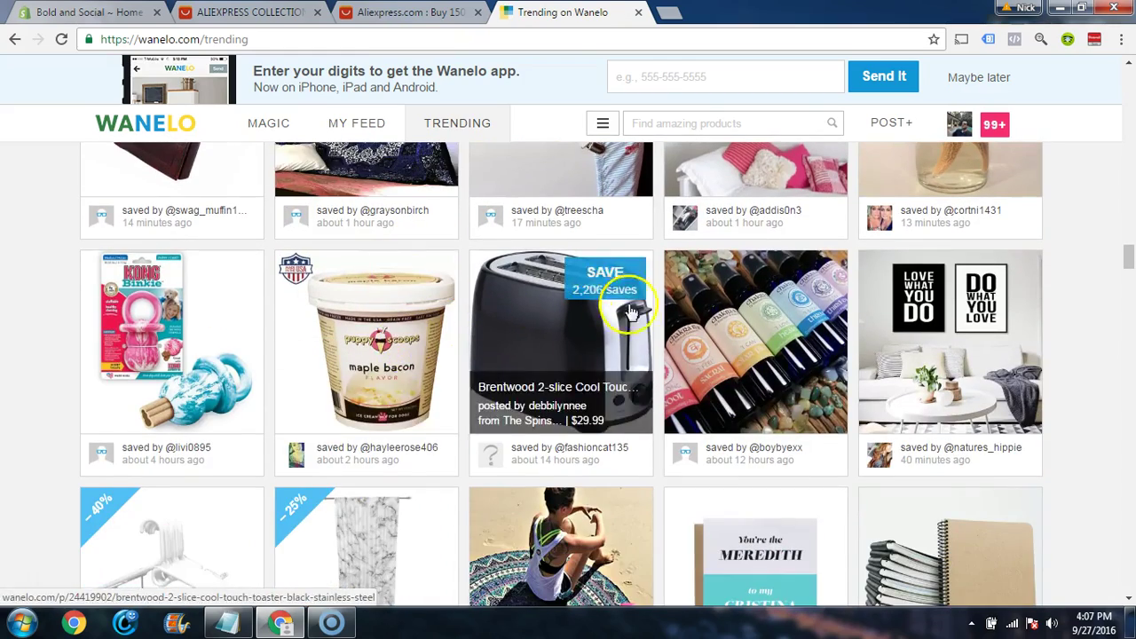
scroll(674, 306, down, 4)
scroll(426, 342, up, 1)
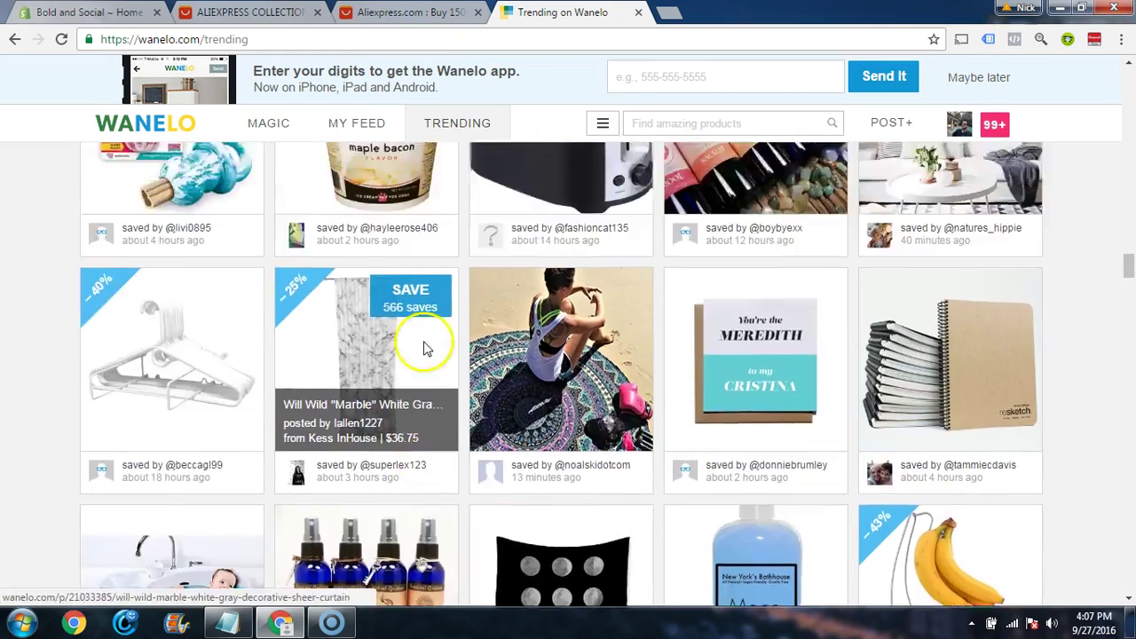
scroll(418, 330, down, 7)
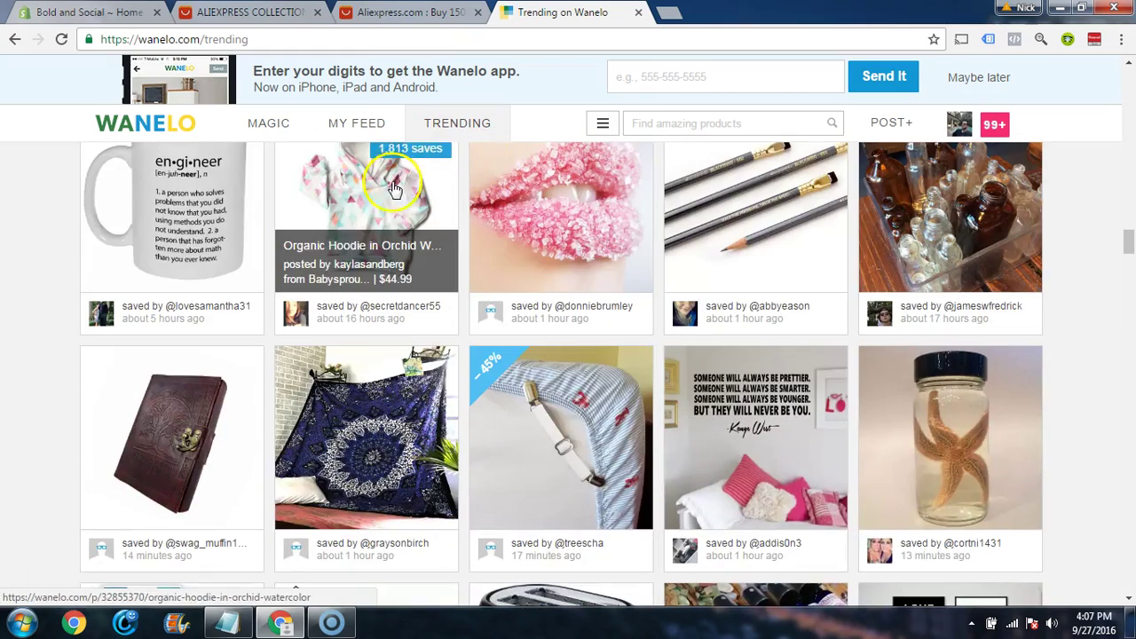
scroll(366, 292, up, 2)
scroll(395, 186, down, 2)
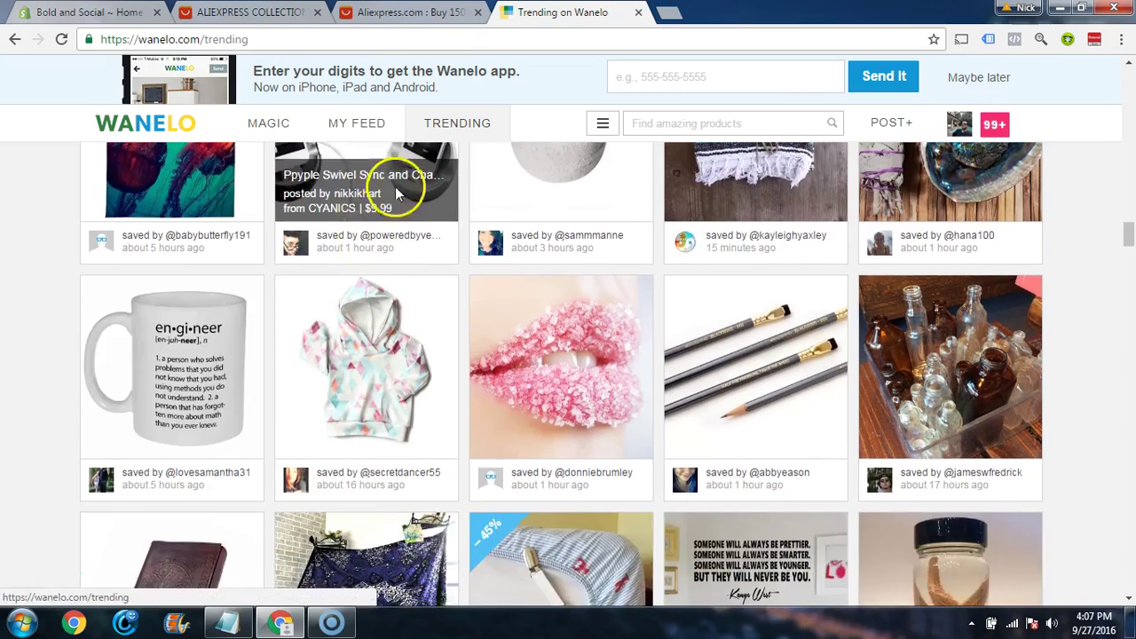
Step: Return to the AliExpress chiffon beach towel, preview its color variants, and select the third color and the only size offered
key(ctrl+shift+Tab)
scroll(364, 297, down, 2)
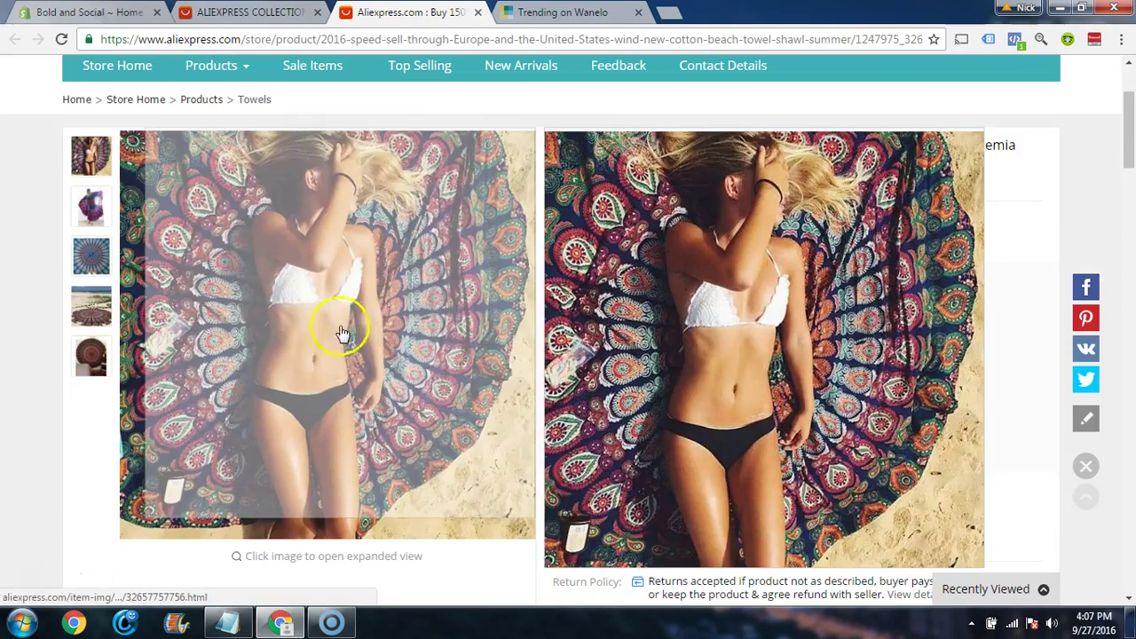
click(705, 300)
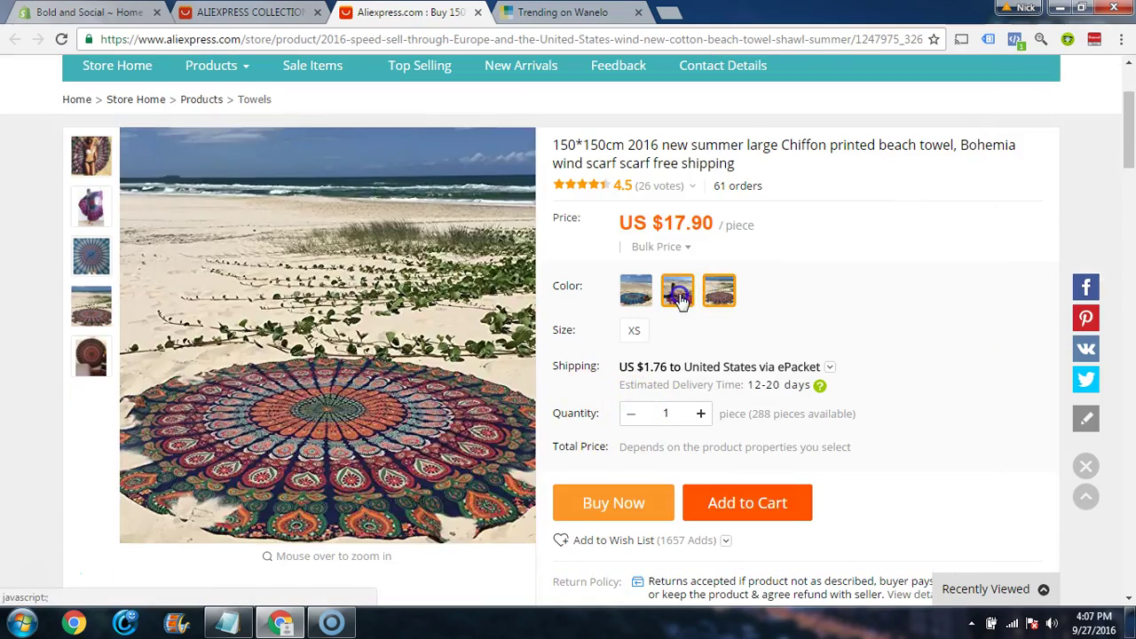
click(677, 290)
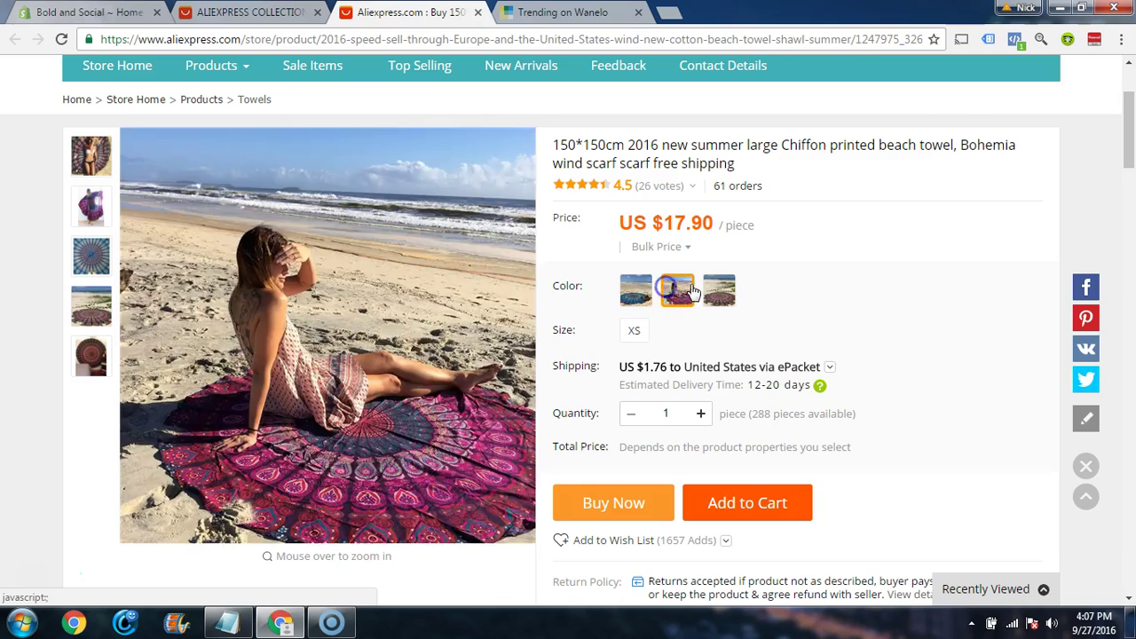
click(719, 293)
click(641, 331)
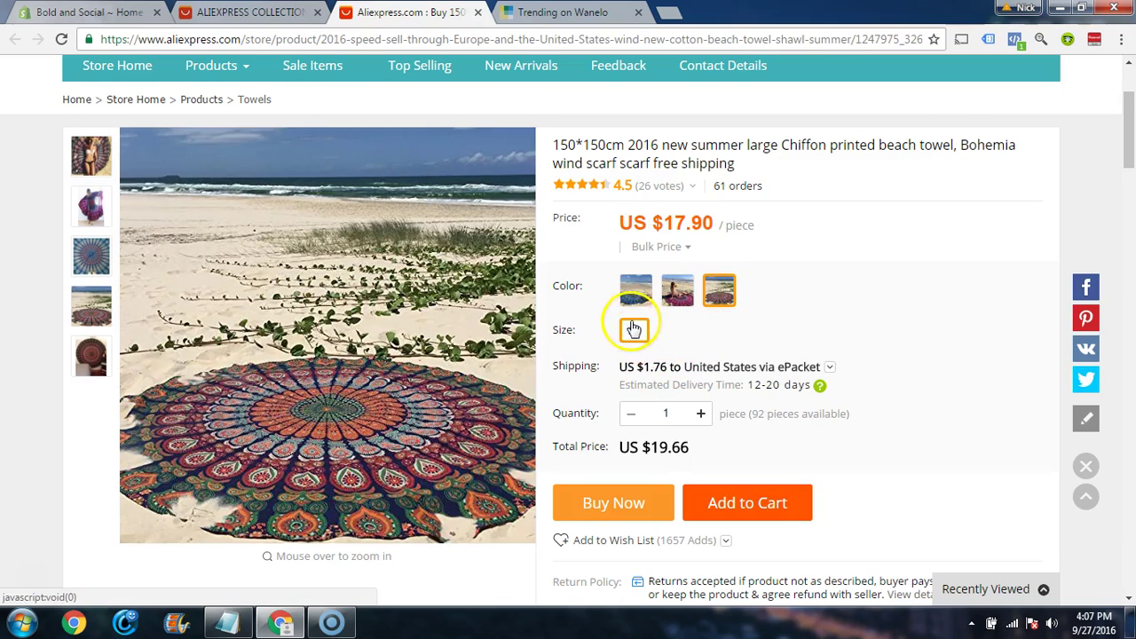
Step: Examine the beach towel's item specifics, description photos, buyer transactions and related products
scroll(633, 328, down, 5)
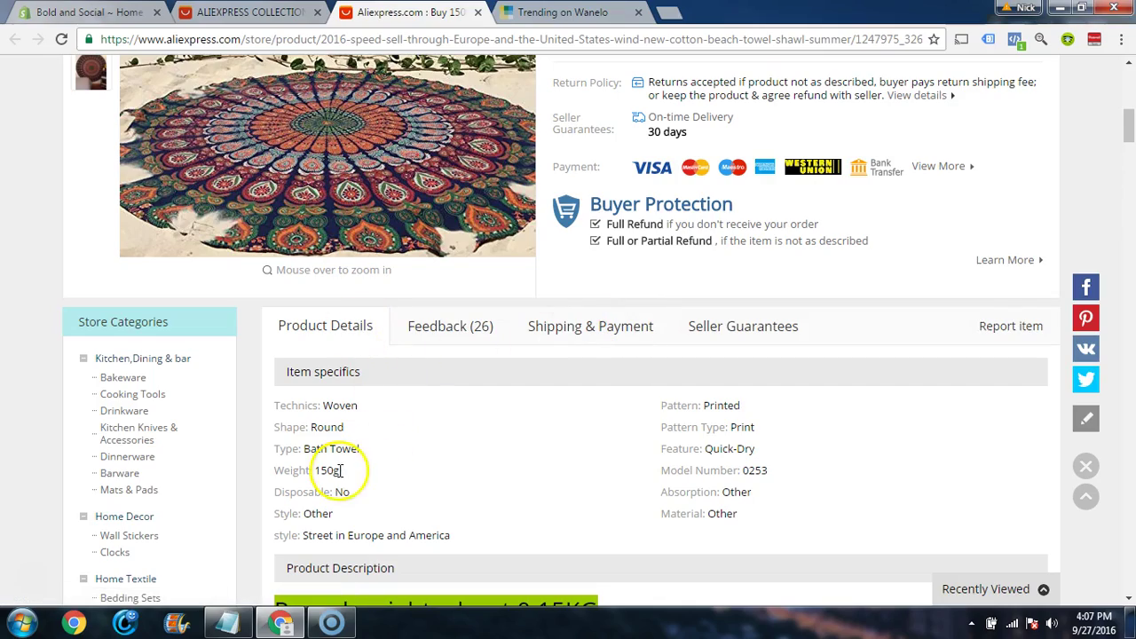
scroll(476, 463, down, 15)
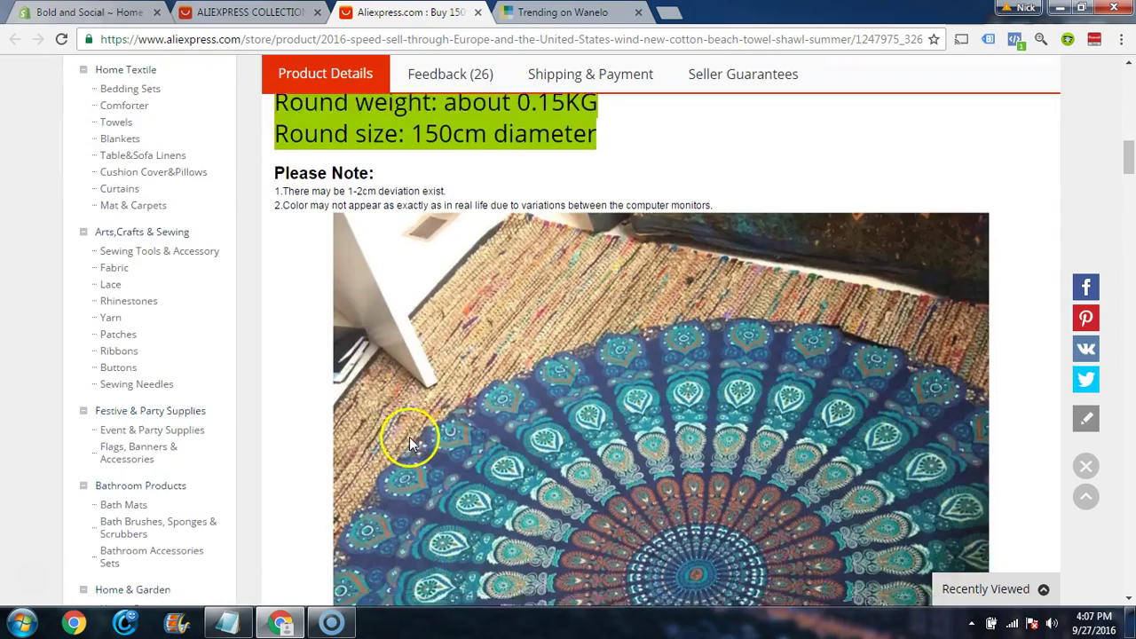
scroll(532, 400, up, 5)
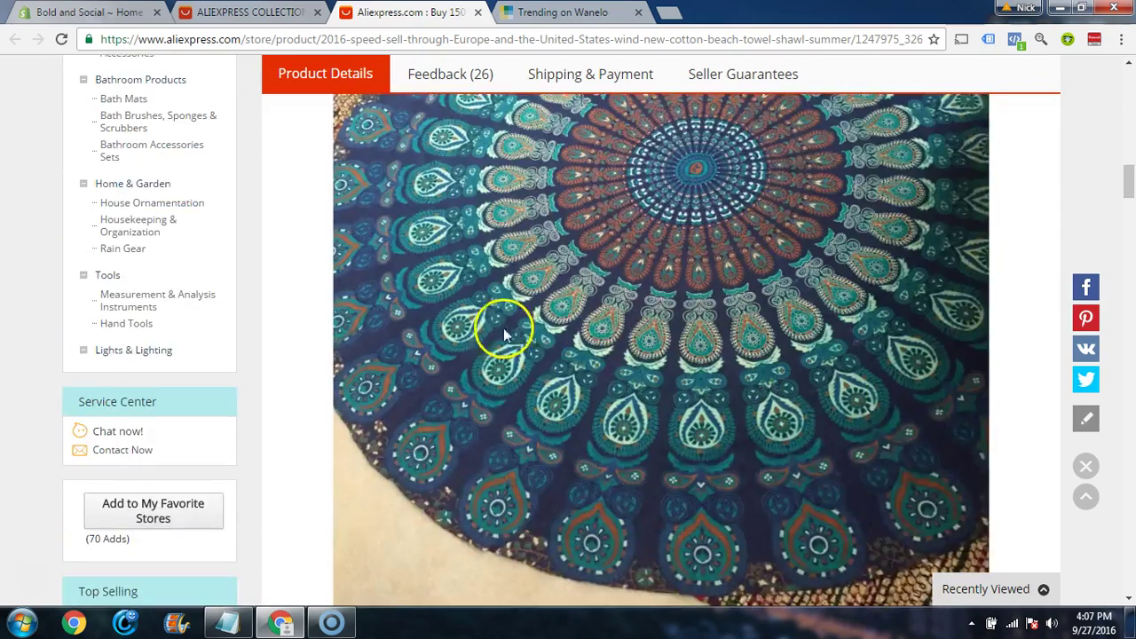
scroll(504, 332, down, 10)
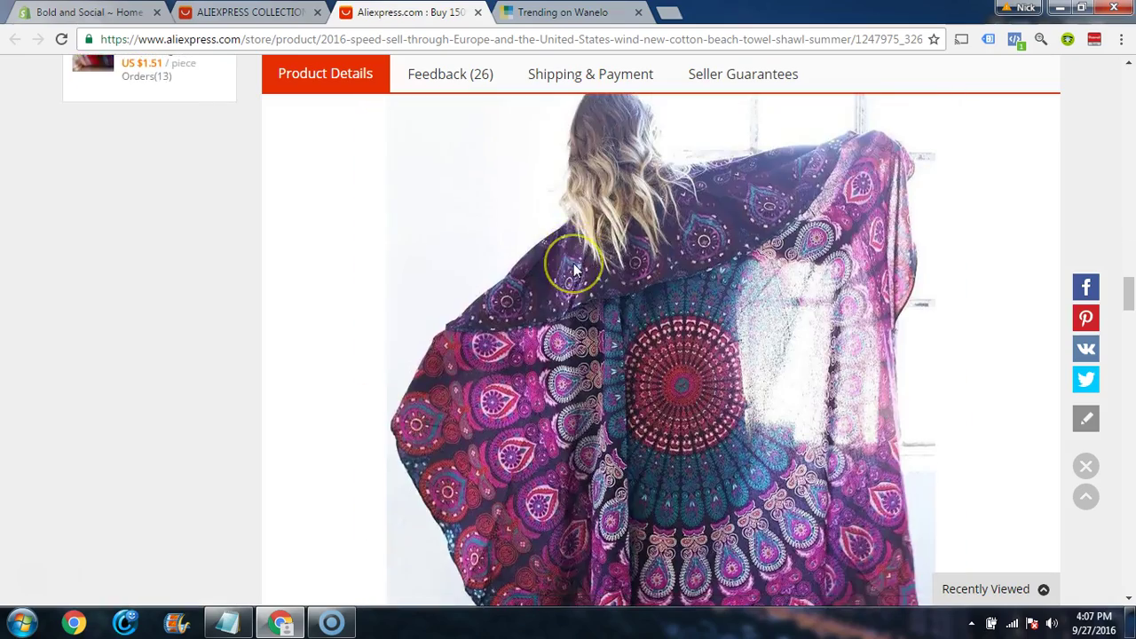
scroll(573, 266, down, 10)
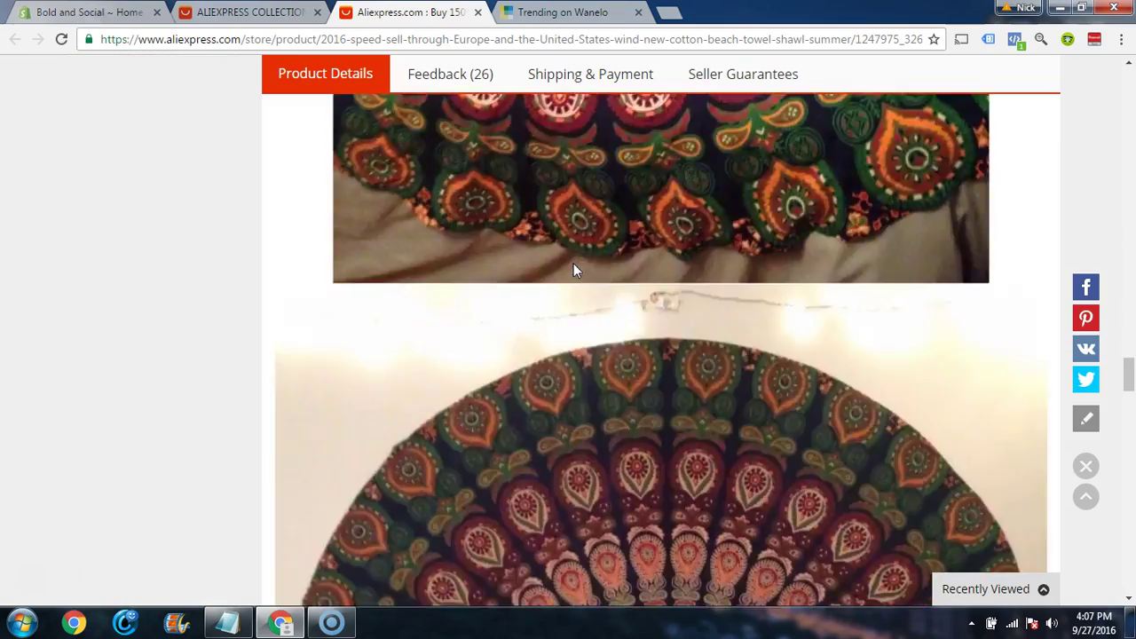
scroll(573, 270, down, 10)
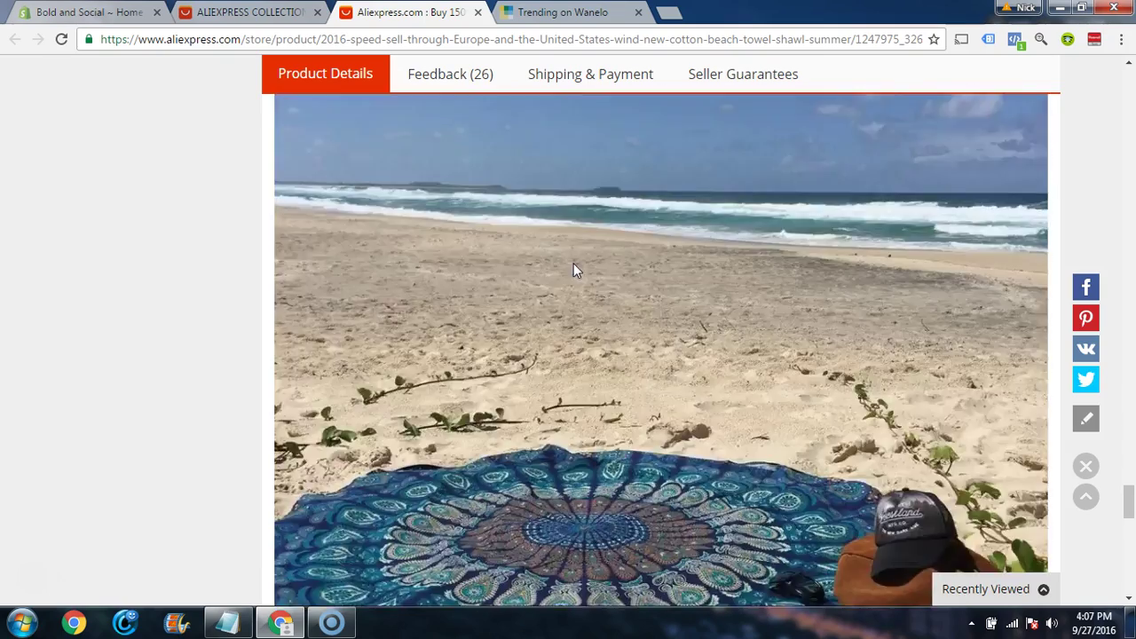
scroll(574, 270, down, 10)
scroll(573, 269, up, 3)
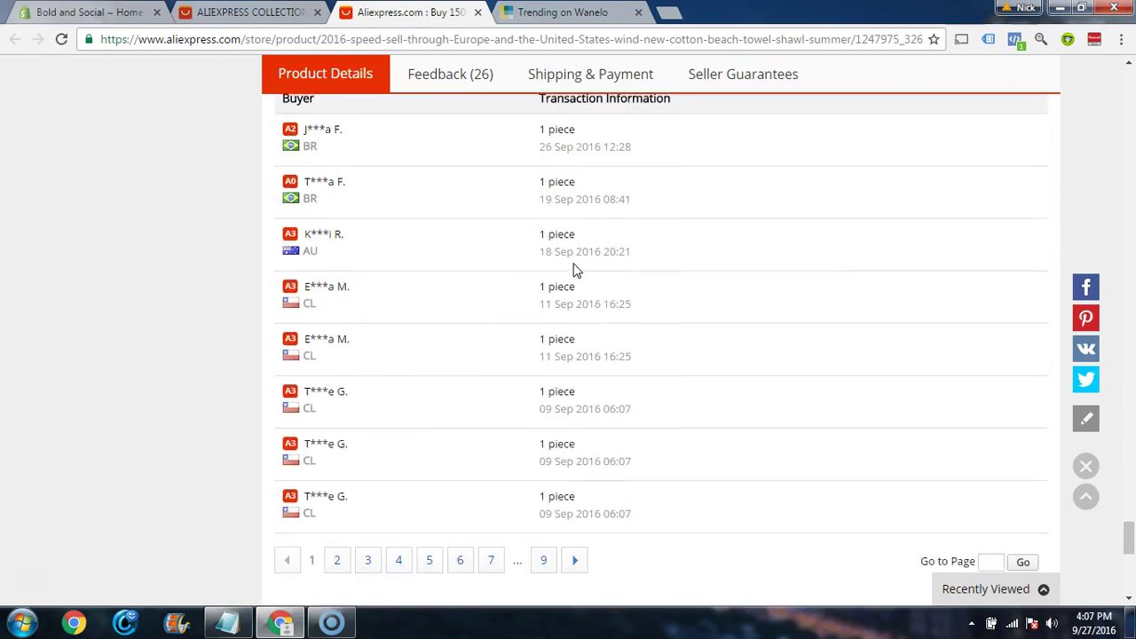
scroll(573, 270, up, 4)
scroll(353, 381, down, 7)
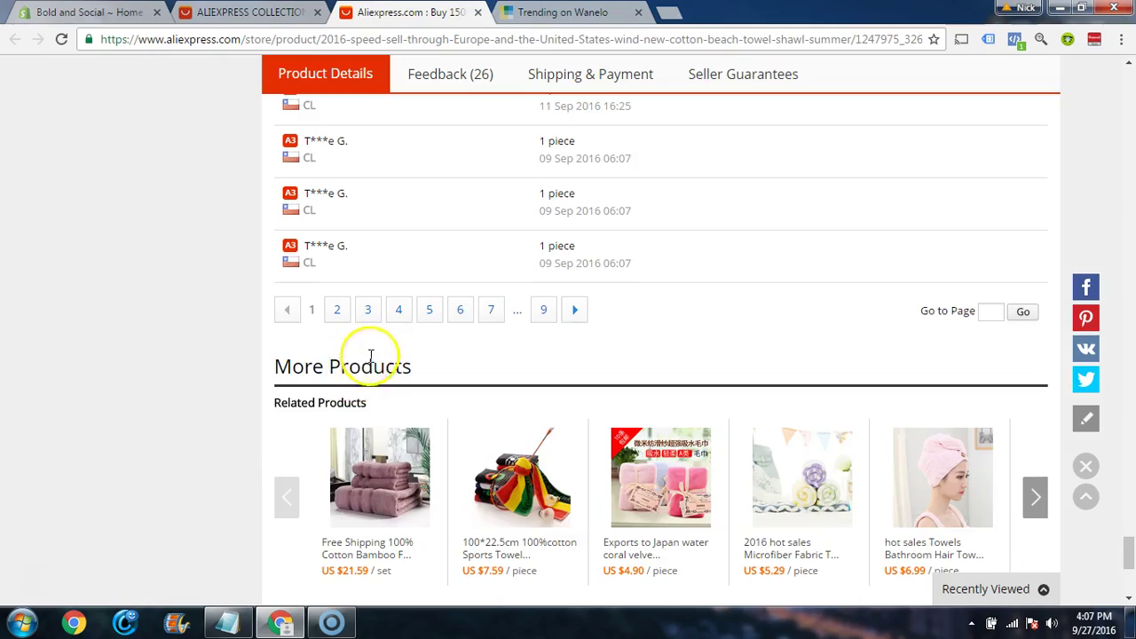
Step: Return to the towel's product description and highlight the 150cm diameter in the round size line
scroll(371, 355, up, 15)
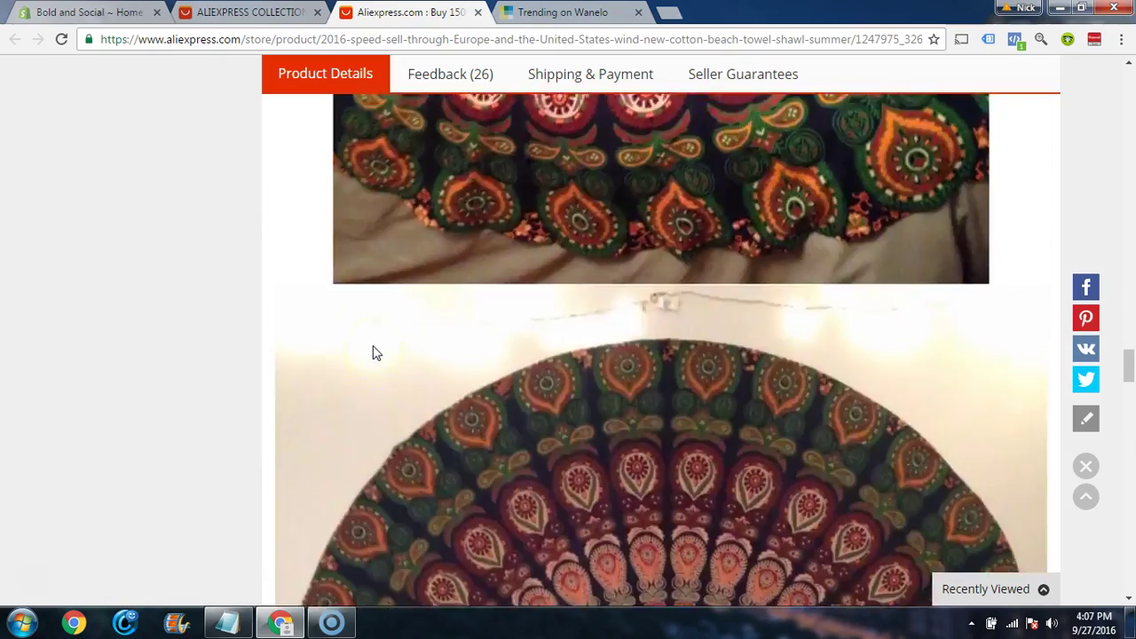
scroll(373, 353, up, 15)
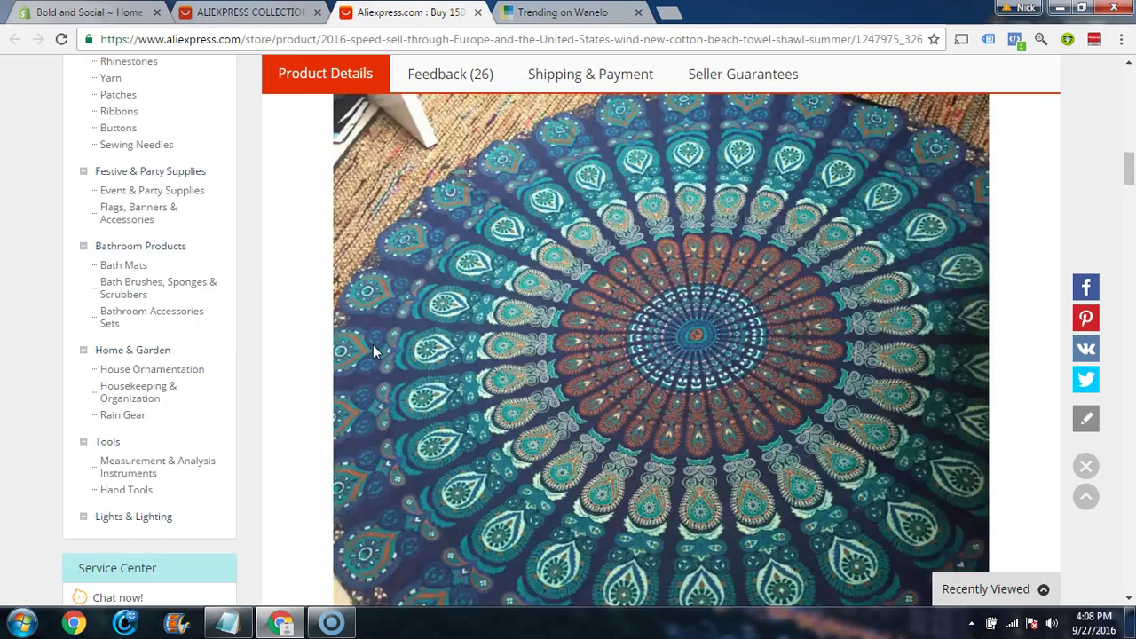
scroll(372, 351, up, 10)
scroll(373, 351, down, 4)
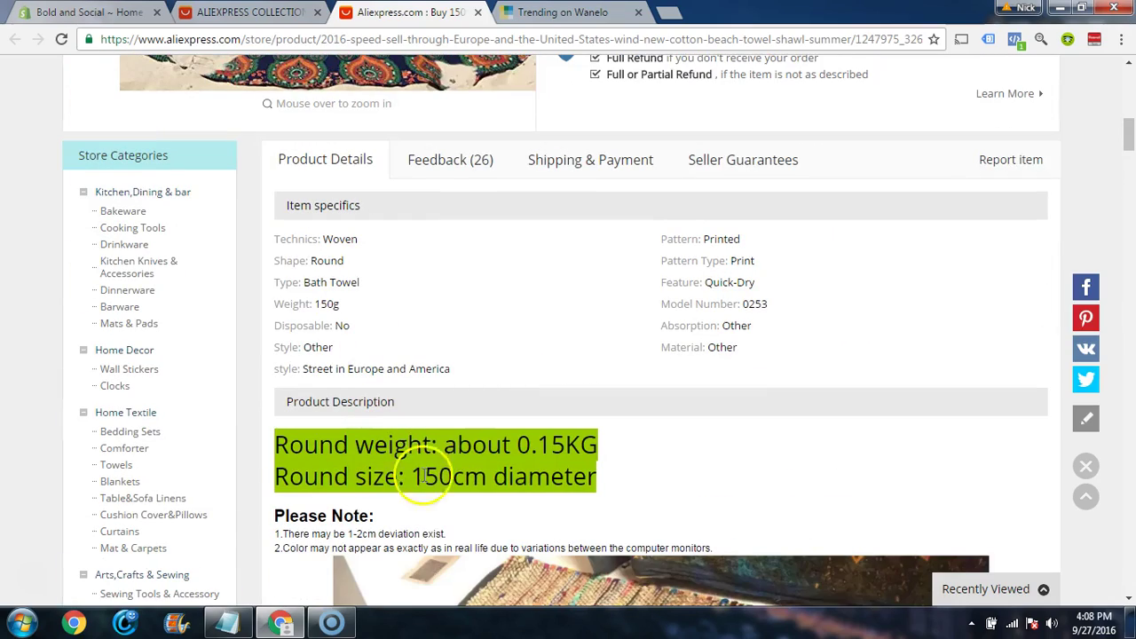
drag(485, 476, 428, 476)
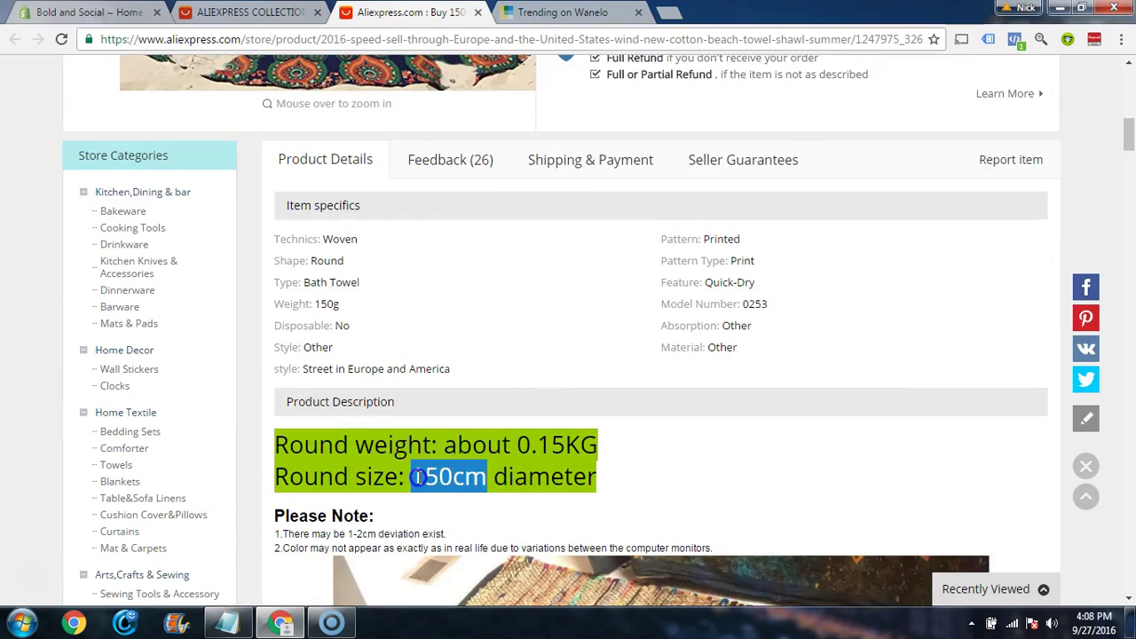
Step: Search Google for "cm to inches" in a new tab, convert 150 centimeters to inches, and close the tab
click(670, 14)
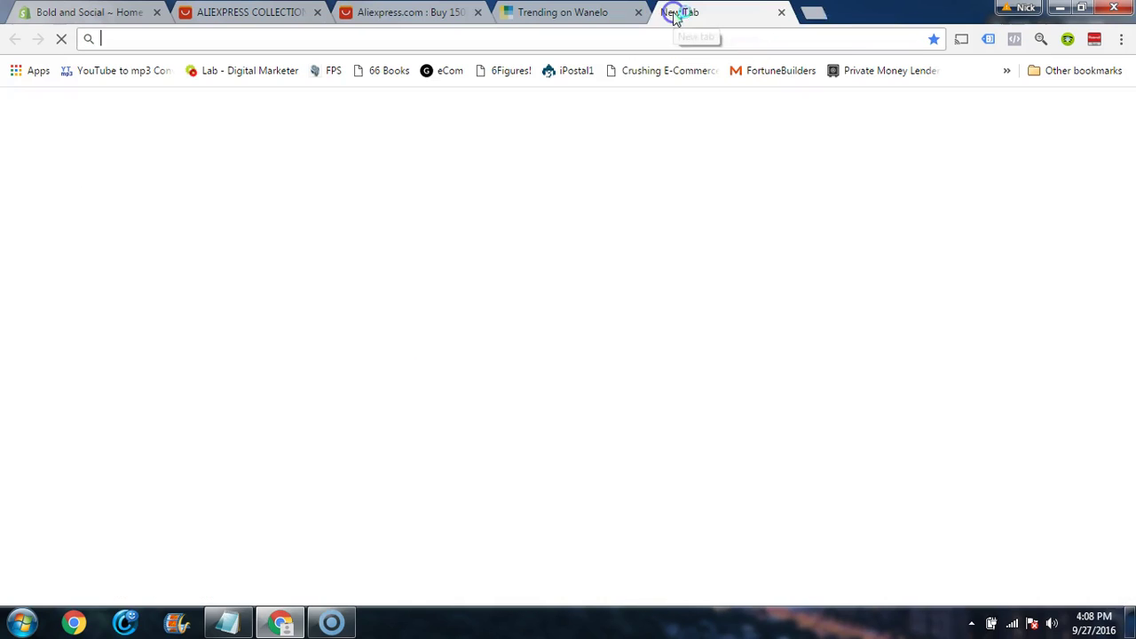
text(cm )
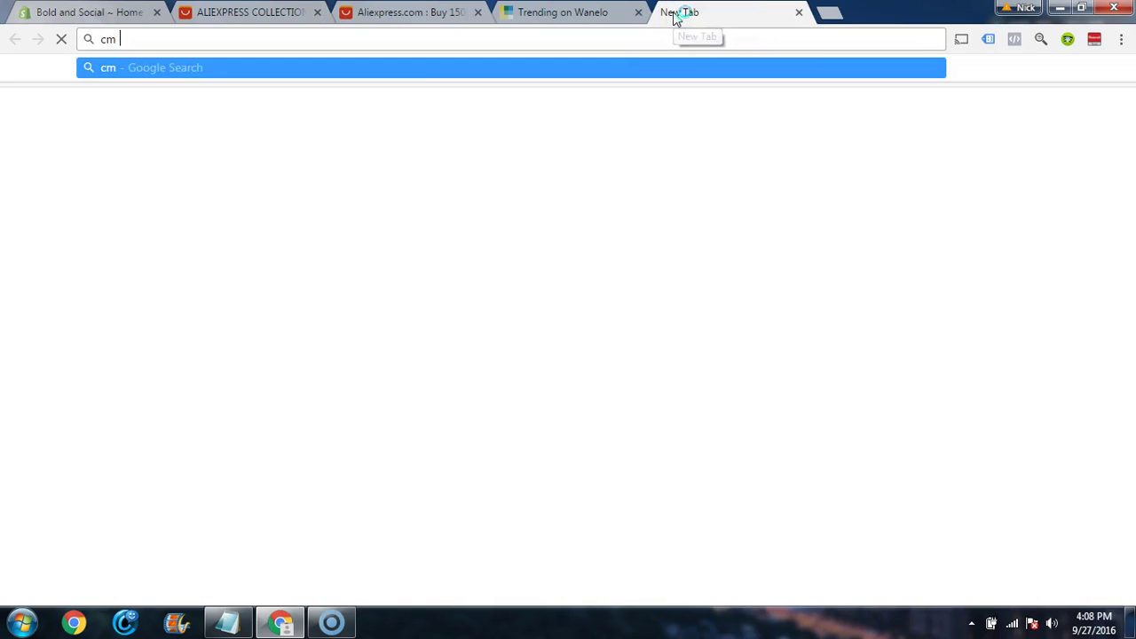
text(to inch)
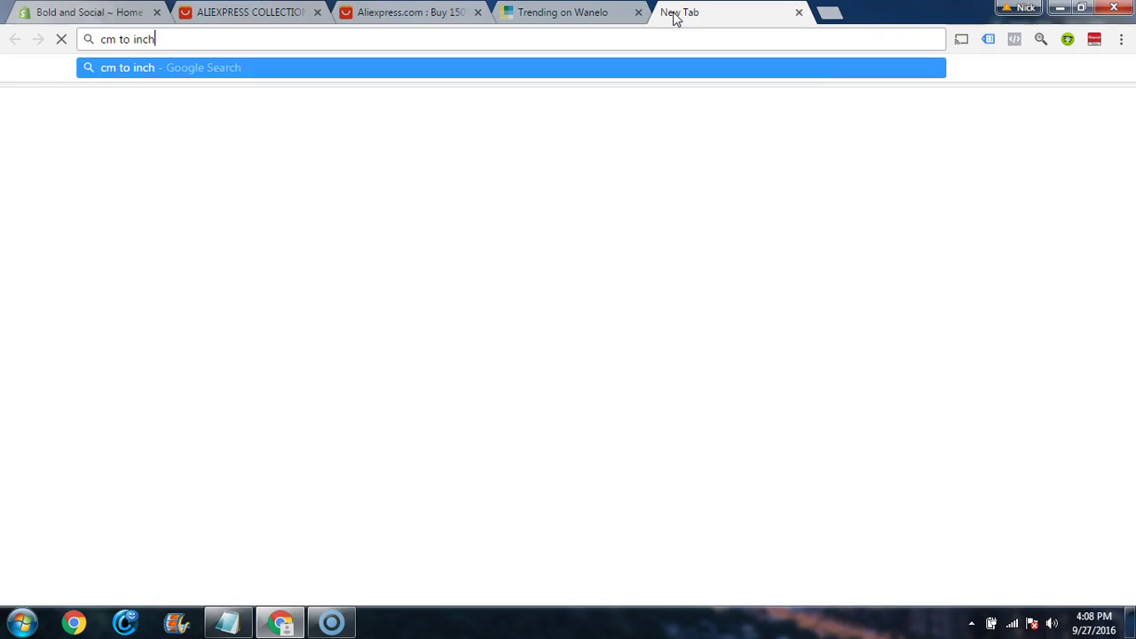
text(es)
key(Return)
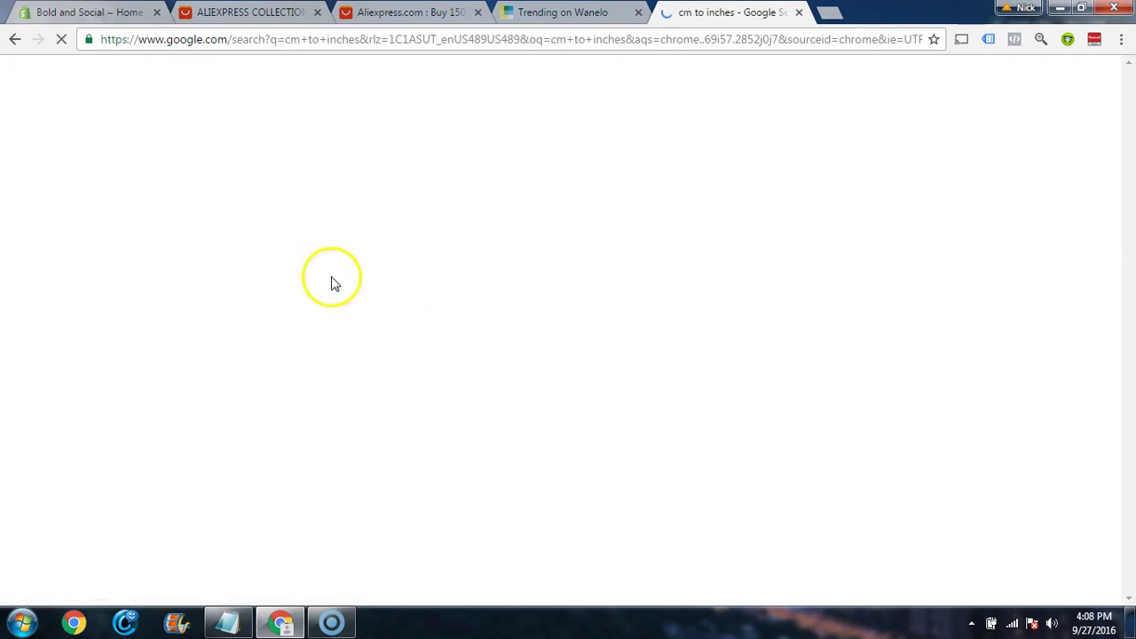
click(213, 269)
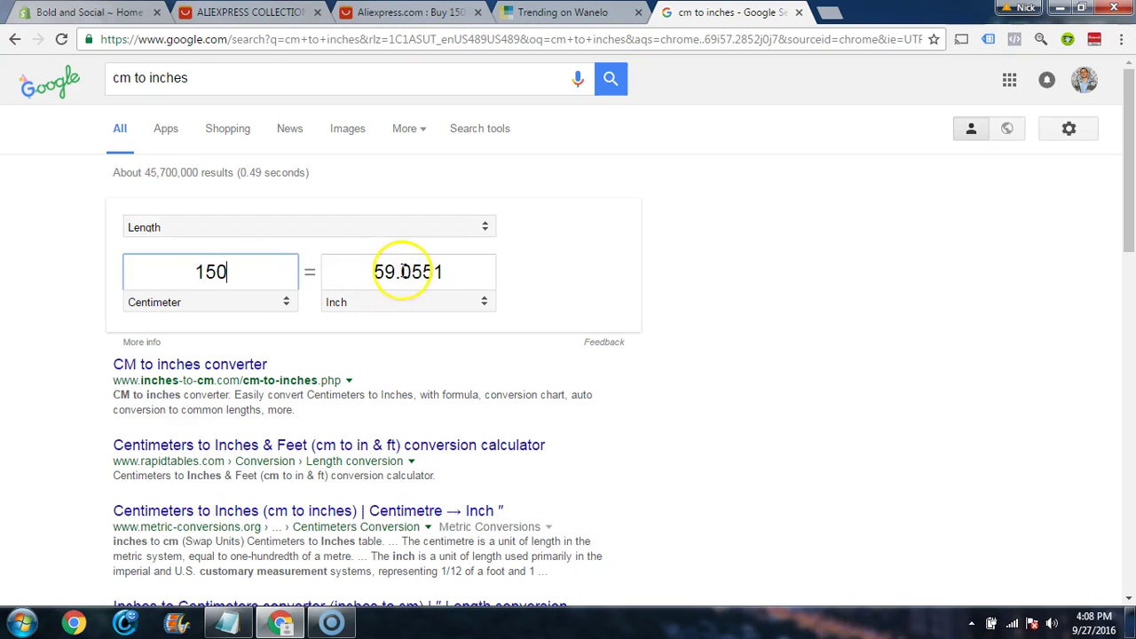
click(799, 12)
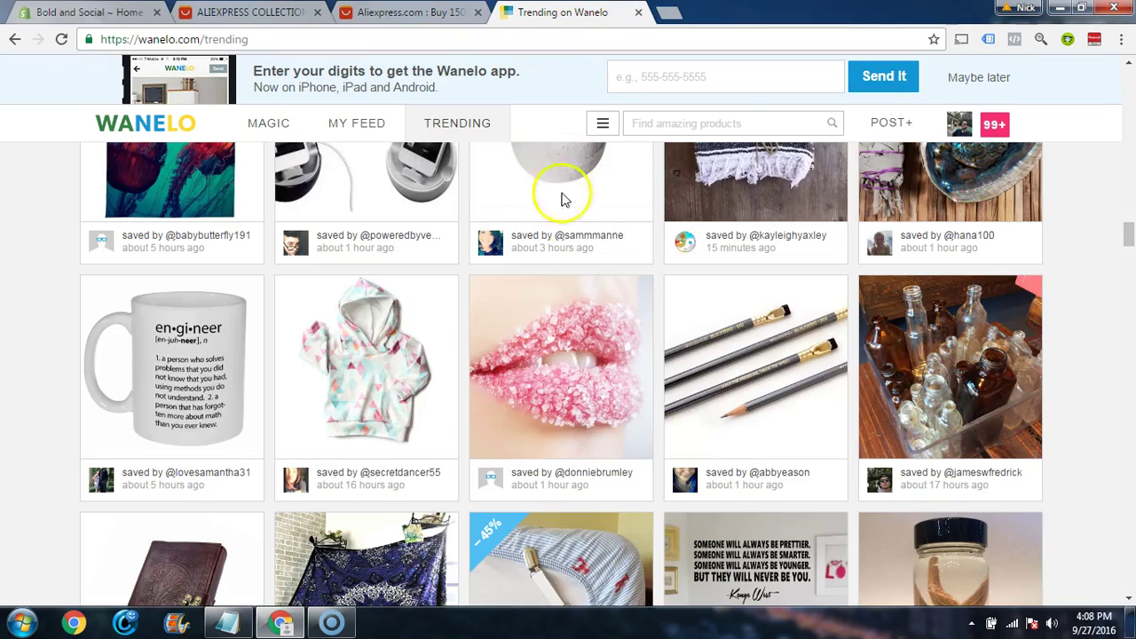
Step: Reopen the AliExpress beach towel page and examine the description photos of the mandala fabric used as chair covers and a wrap
click(406, 13)
scroll(723, 325, down, 10)
scroll(612, 381, down, 10)
scroll(613, 382, up, 5)
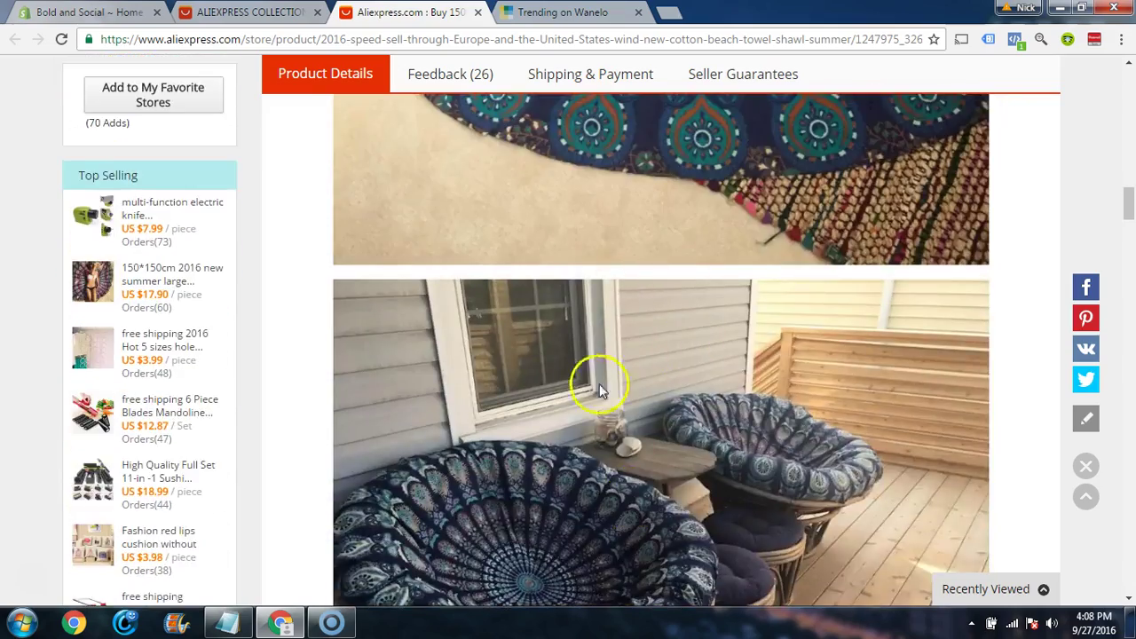
scroll(599, 384, down, 4)
scroll(557, 391, up, 4)
scroll(560, 393, down, 8)
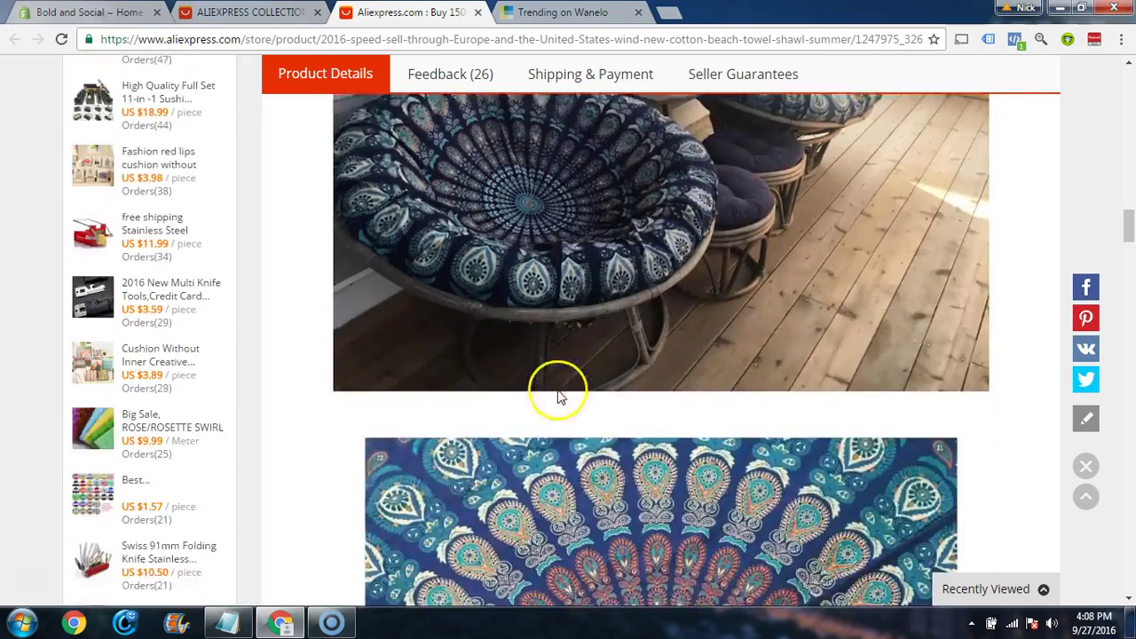
scroll(568, 403, down, 10)
scroll(573, 385, up, 6)
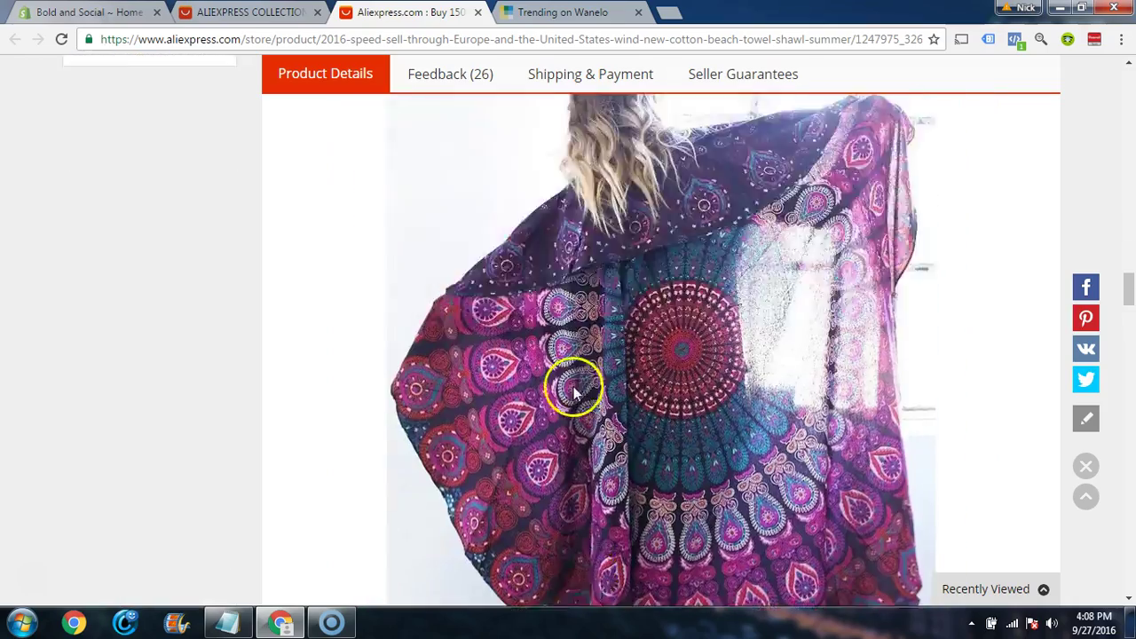
Step: Switch to the Swim Towards This collection, review the themed product links in Notepad, and return to the collection
click(287, 12)
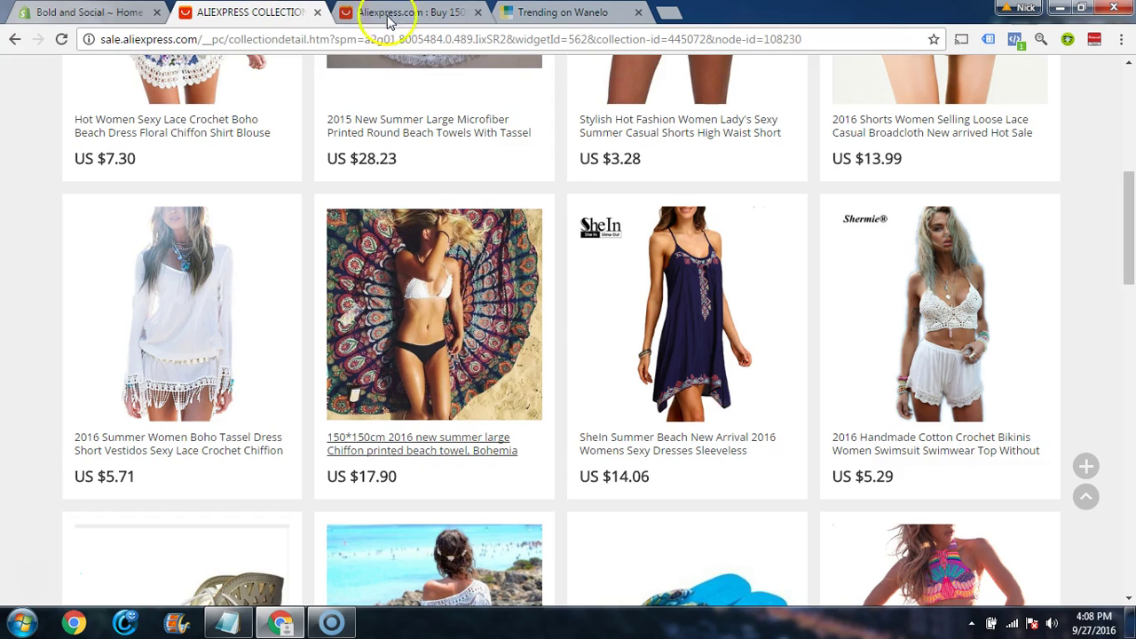
click(228, 622)
click(164, 380)
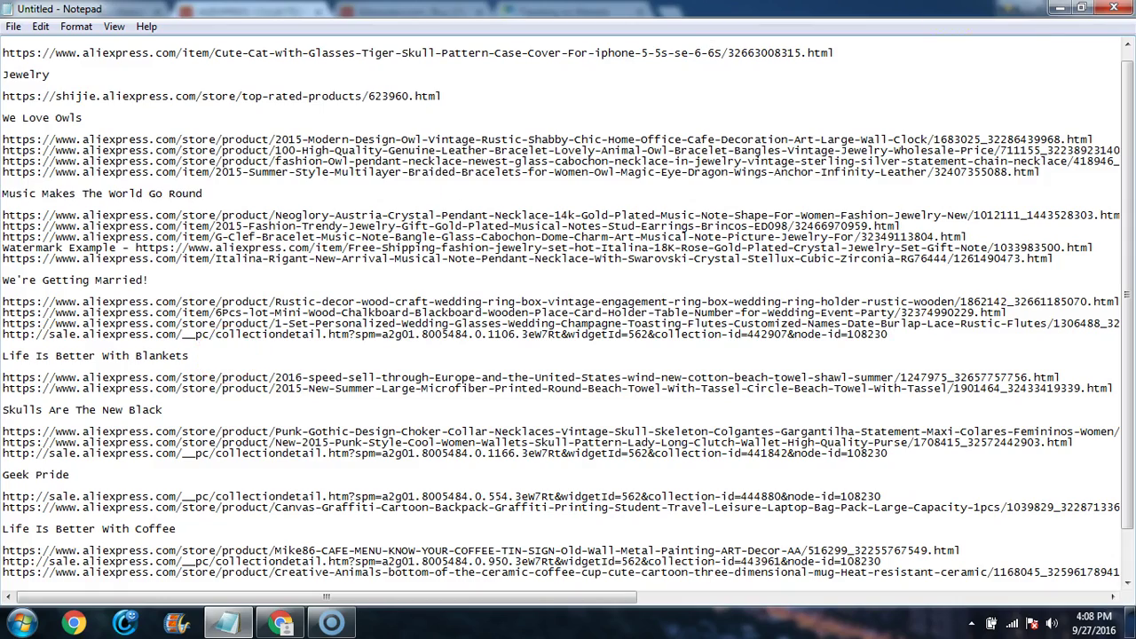
click(1053, 9)
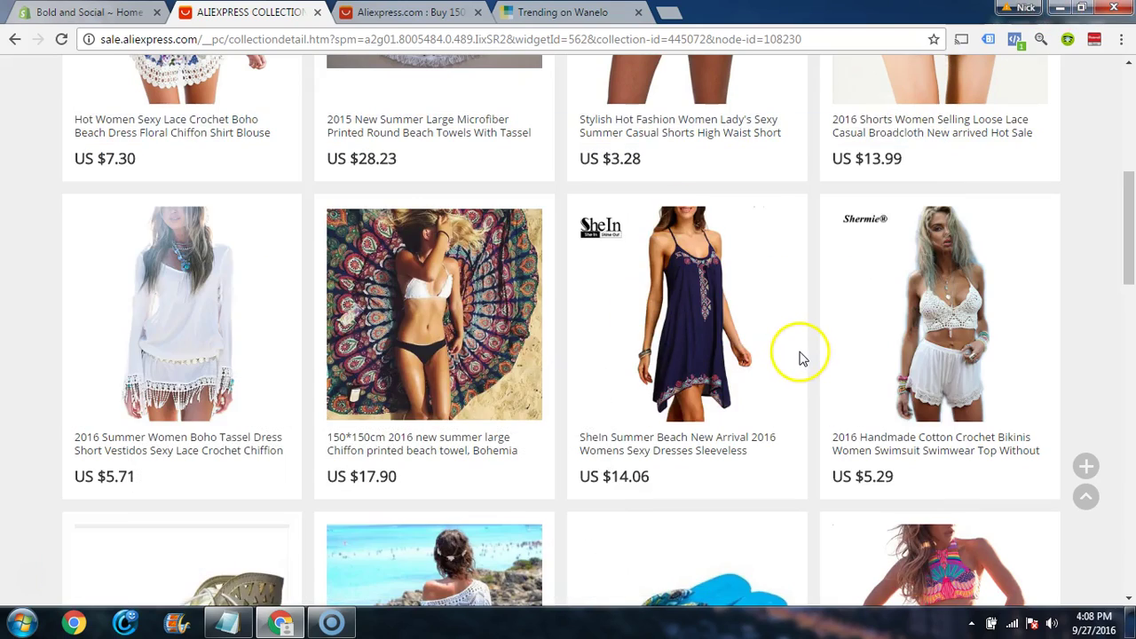
Step: Look through the remaining products in the Swim Towards This collection and switch back to Wanelo's Trending page
scroll(803, 357, down, 8)
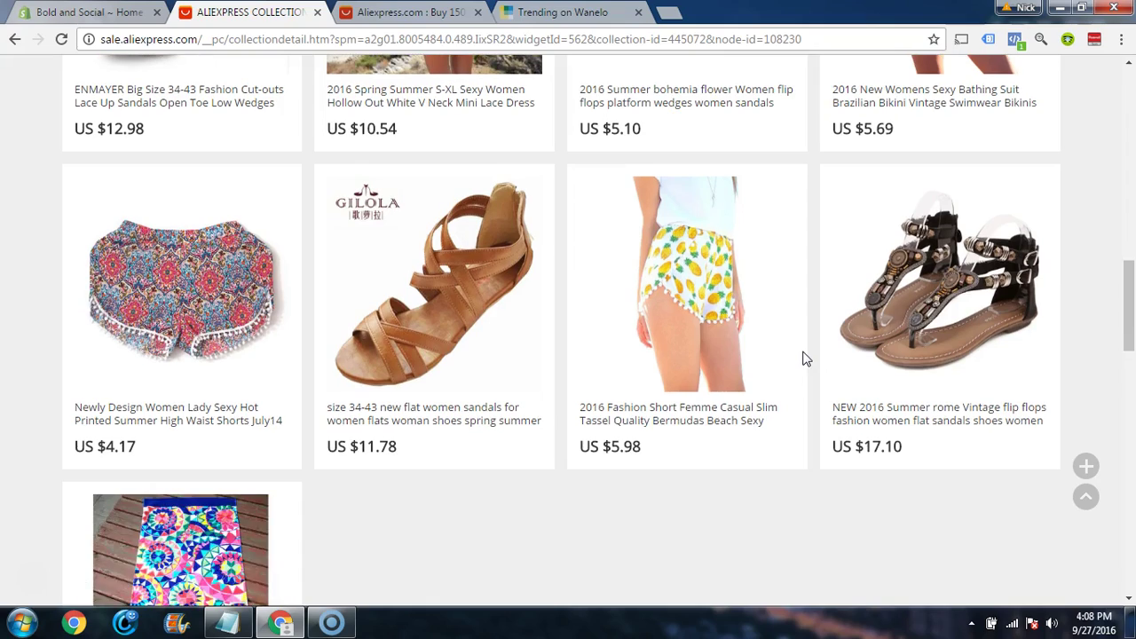
scroll(803, 356, up, 5)
click(541, 15)
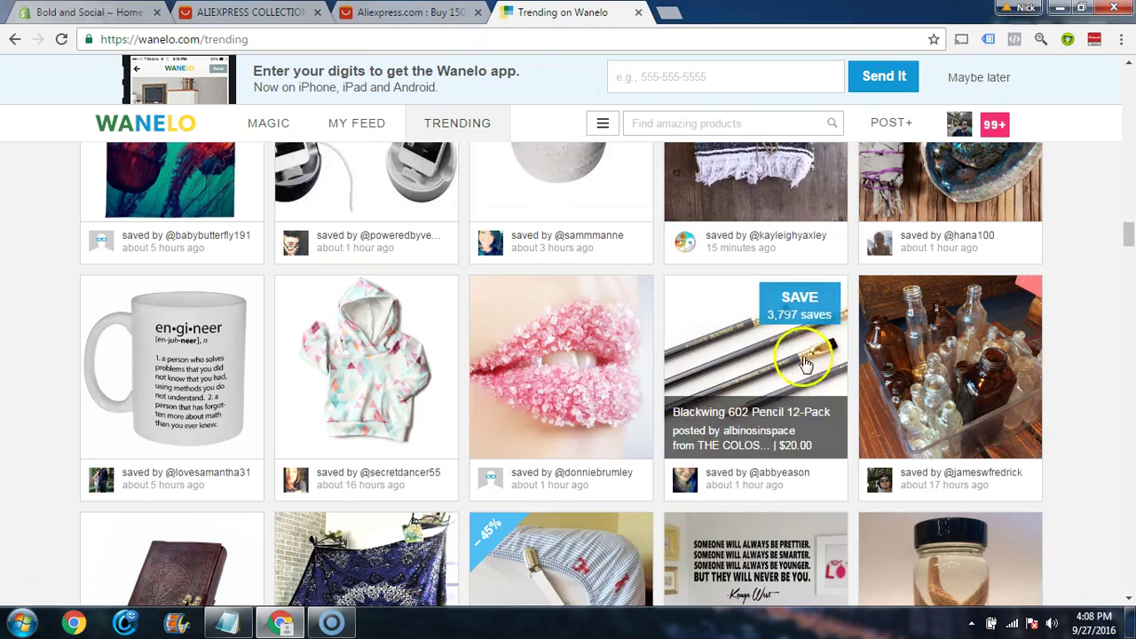
Step: Open the engineer definition mug from the trending products, save it to the Things I like collection, and close its page
click(203, 363)
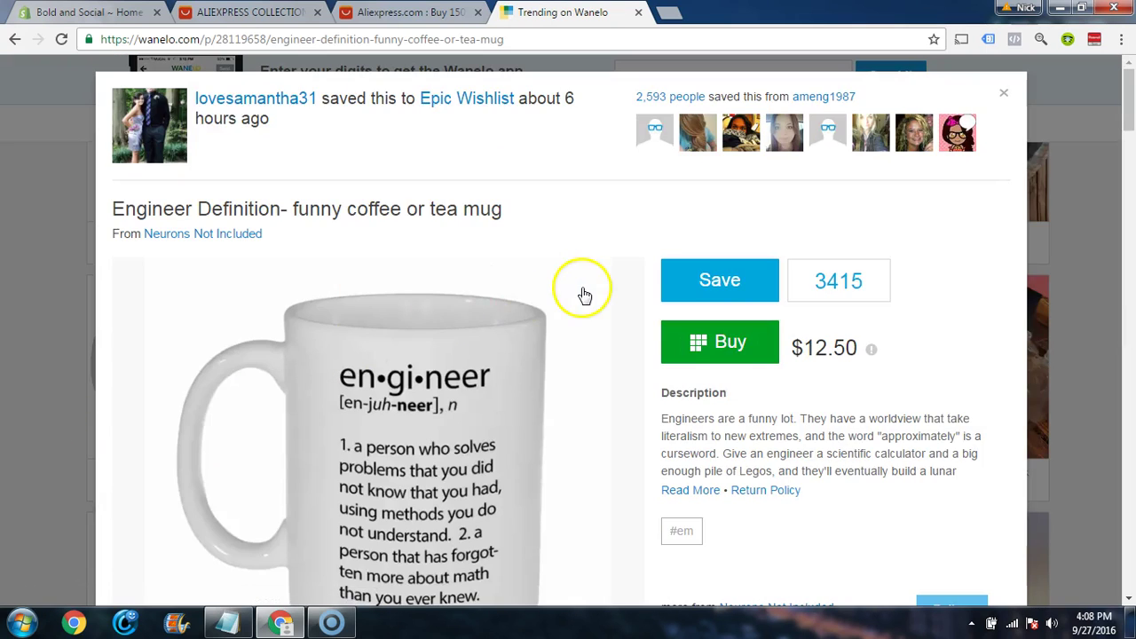
scroll(585, 295, down, 3)
scroll(642, 333, up, 1)
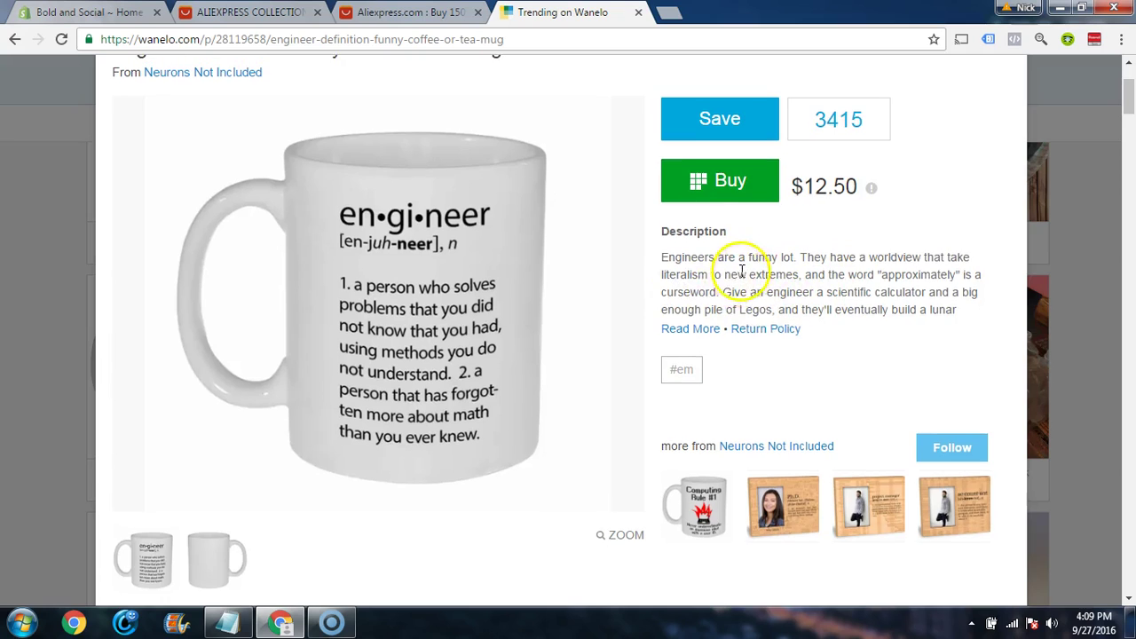
scroll(723, 260, up, 1)
scroll(727, 261, down, 1)
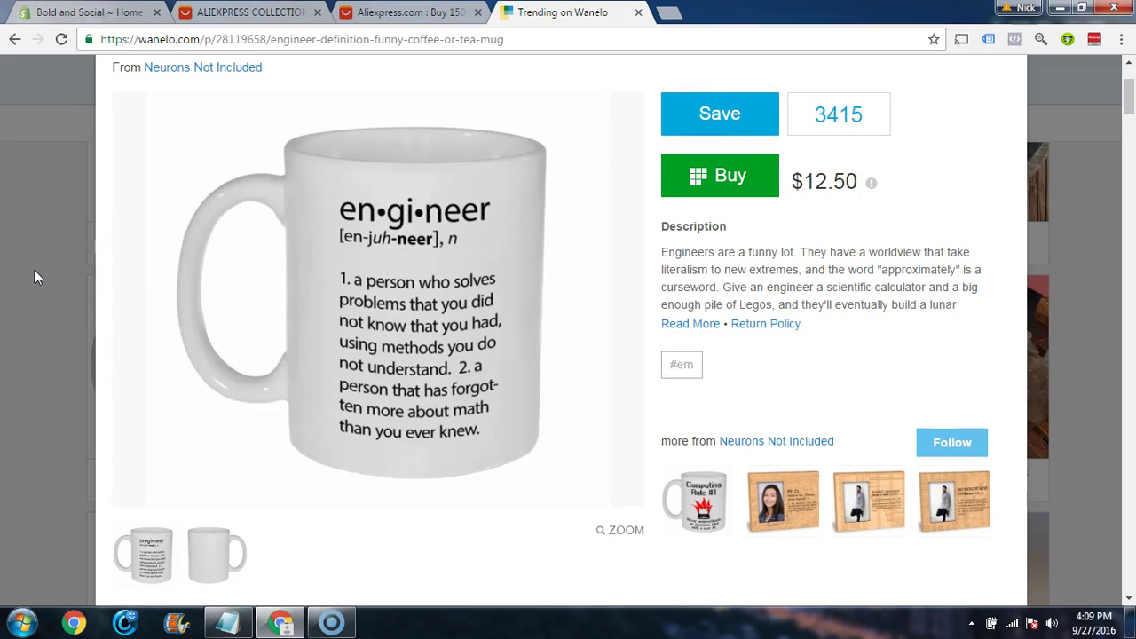
click(731, 115)
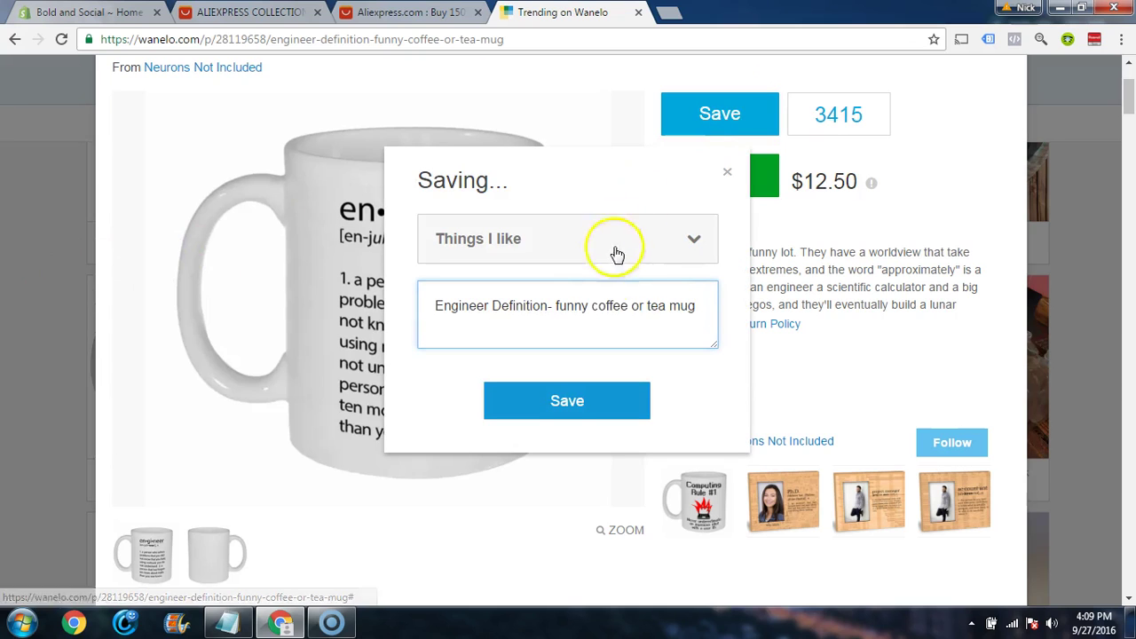
click(590, 404)
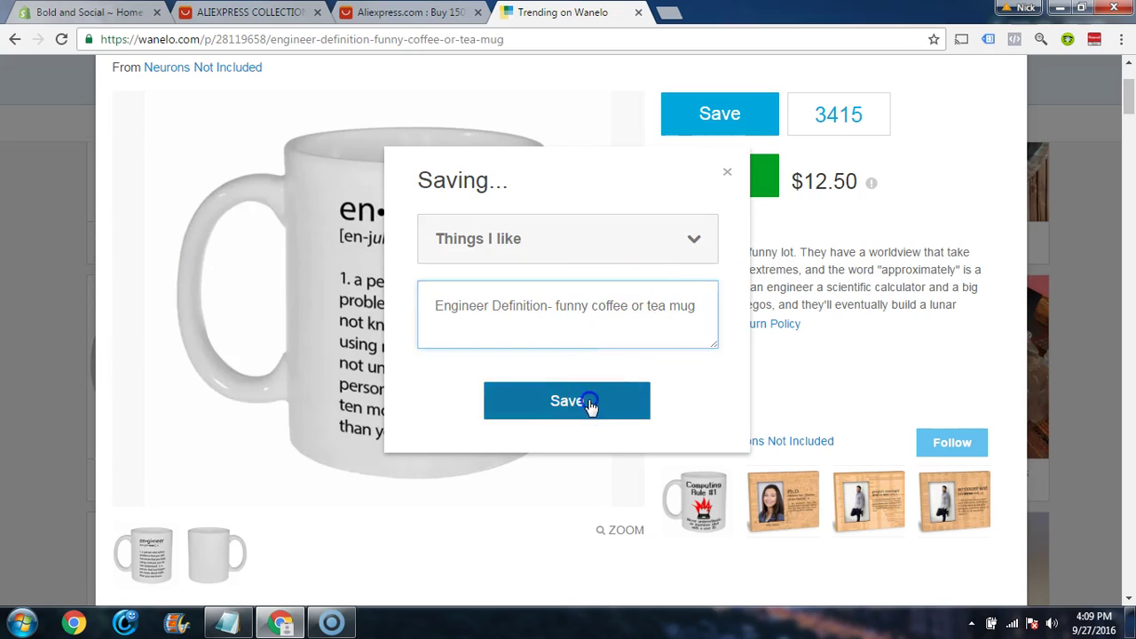
click(1061, 169)
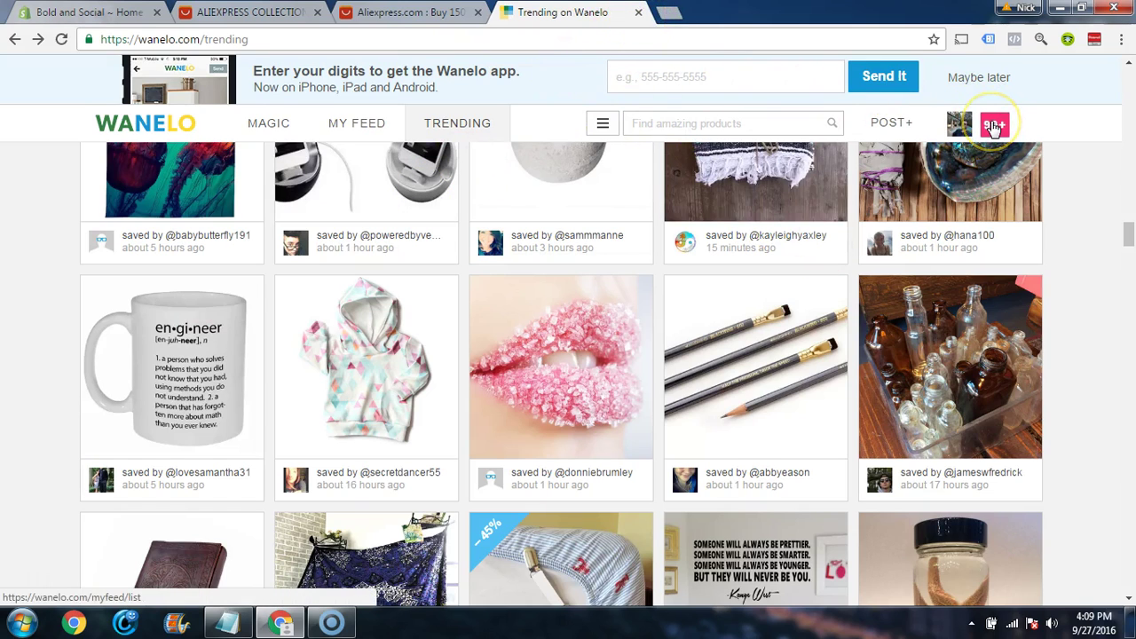
Step: Open the Wanelo activity feed and look through the news stories and the suggested people and stores to follow
click(958, 132)
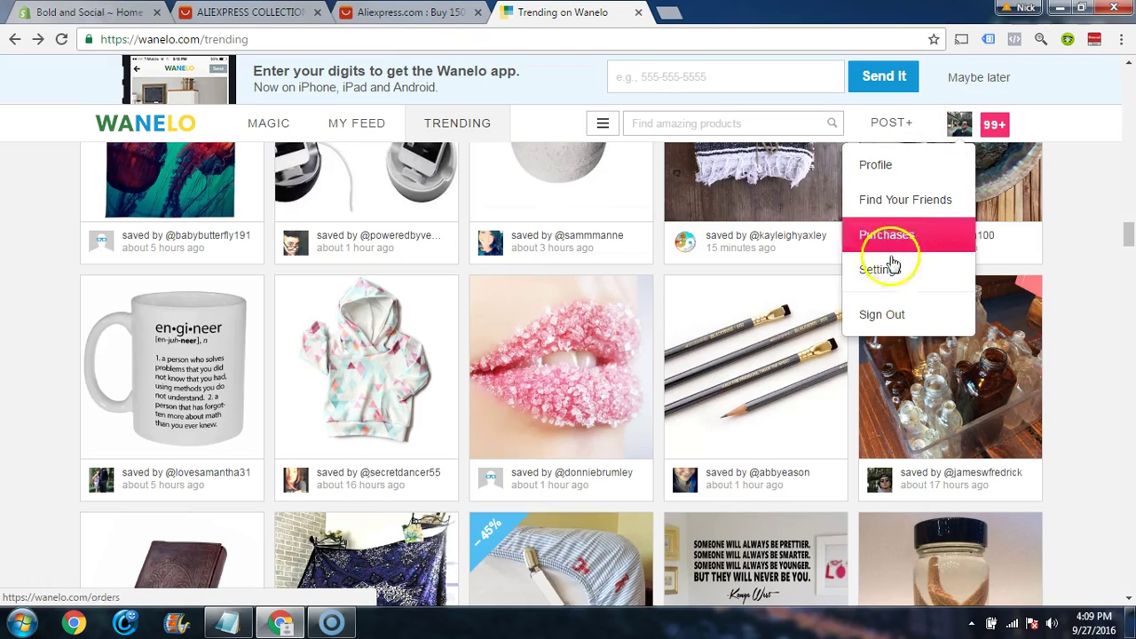
click(999, 127)
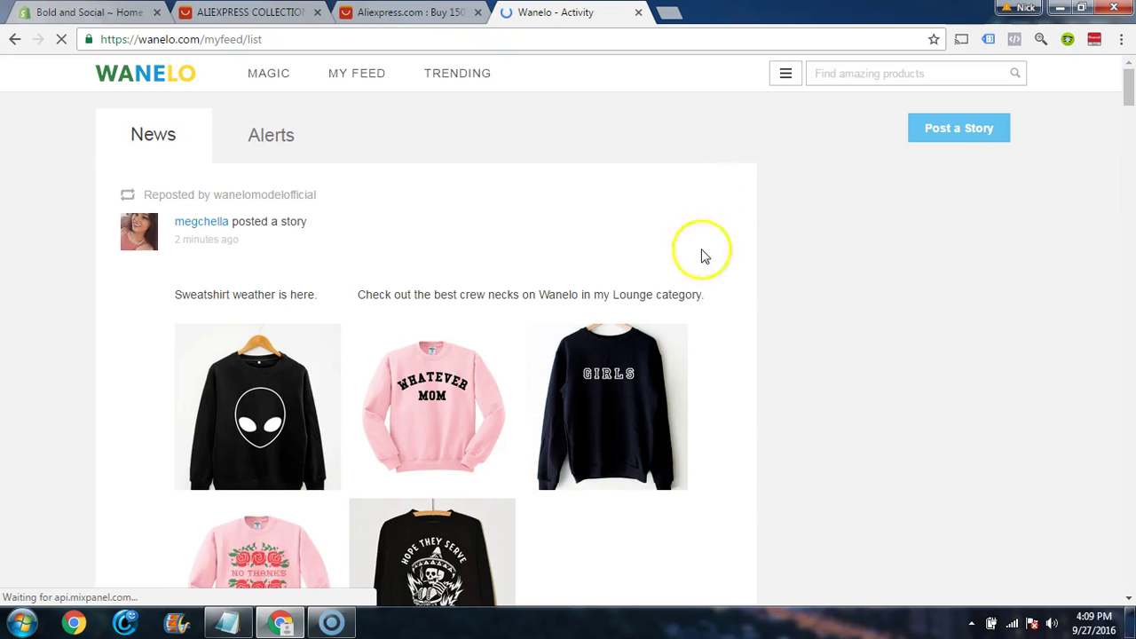
scroll(768, 320, down, 5)
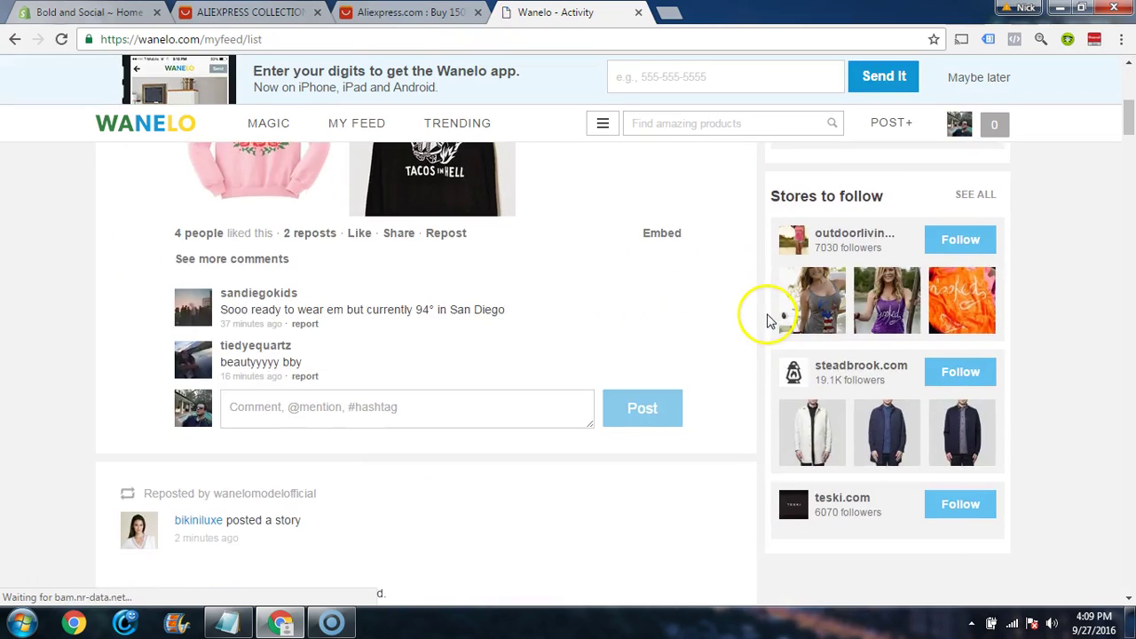
scroll(768, 320, up, 5)
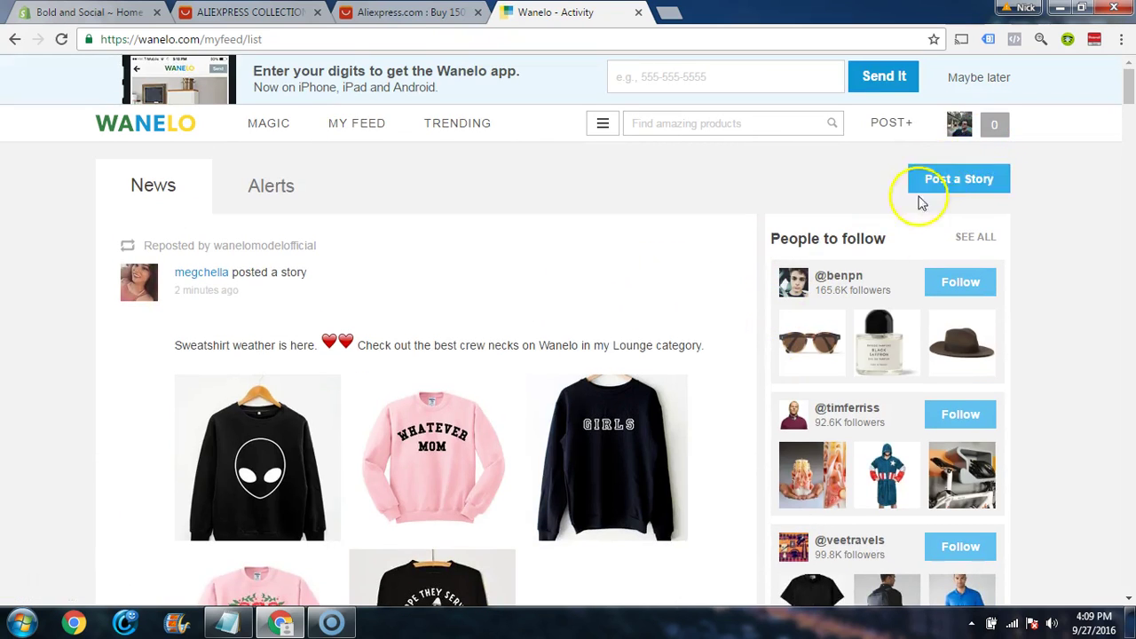
scroll(776, 241, down, 4)
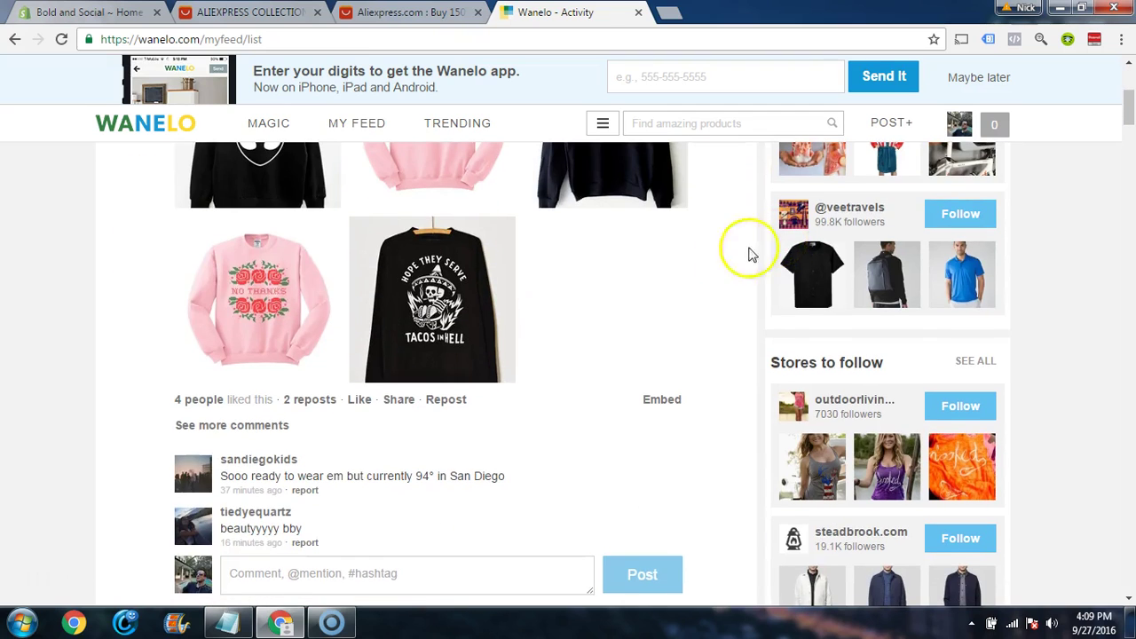
mouse_move(479, 306)
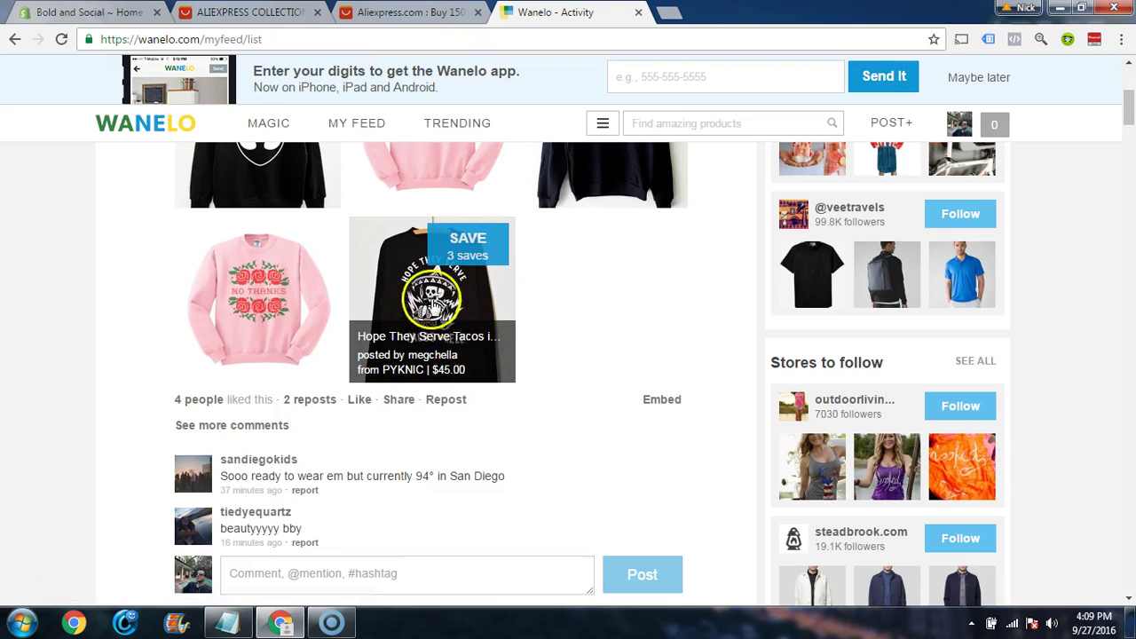
scroll(799, 266, up, 4)
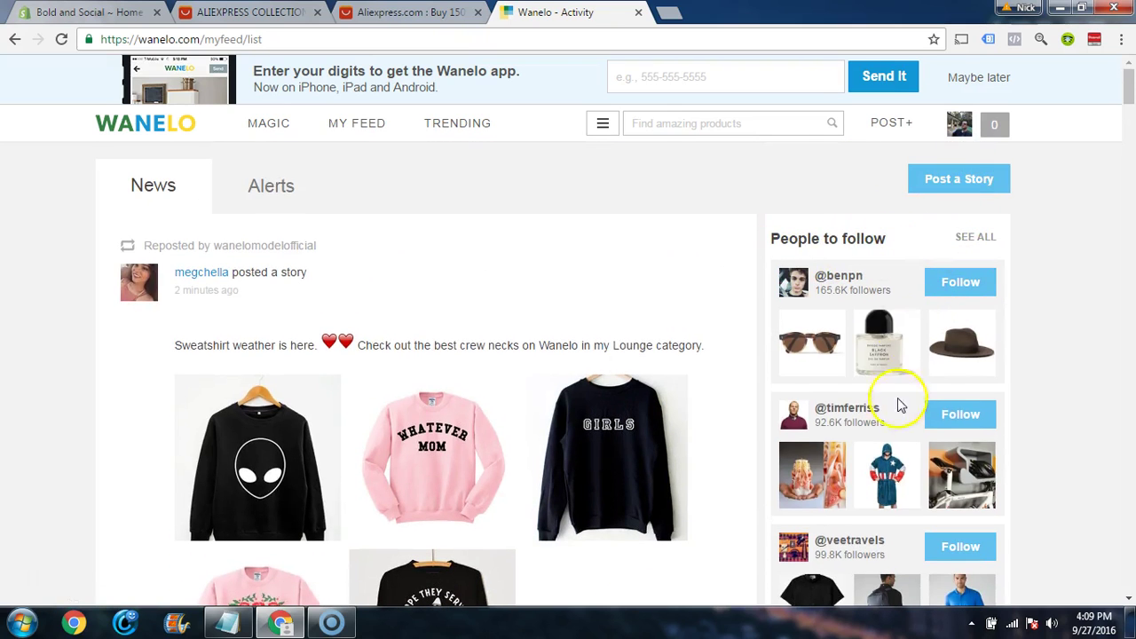
scroll(874, 486, down, 1)
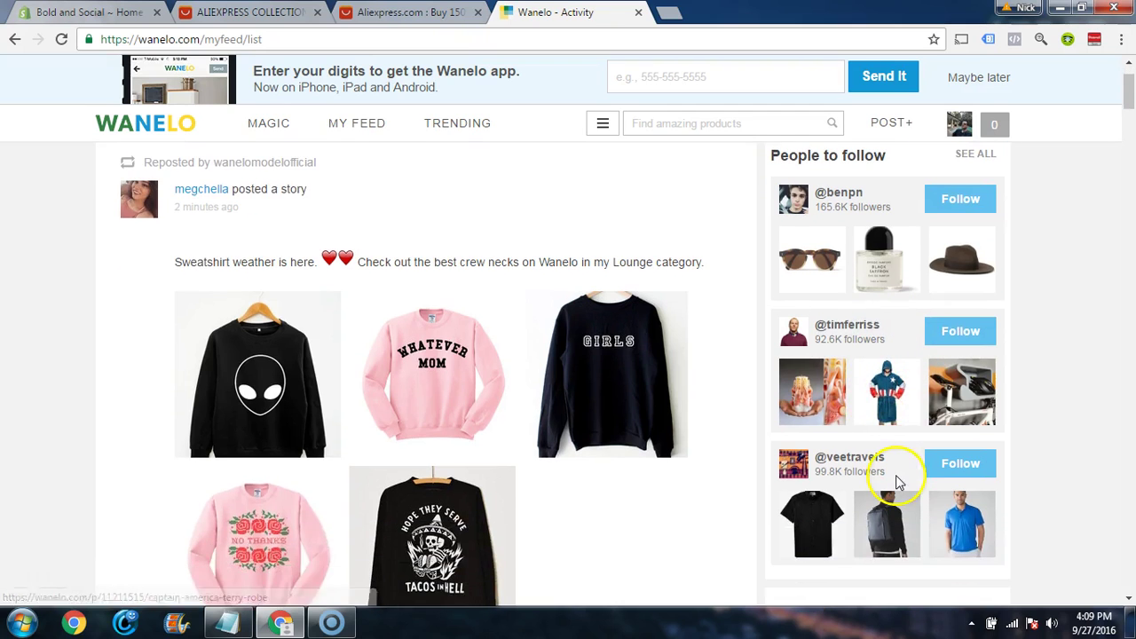
scroll(893, 482, up, 1)
Step: Open the account's own Wanelo profile and look over its saved products and collections
click(963, 126)
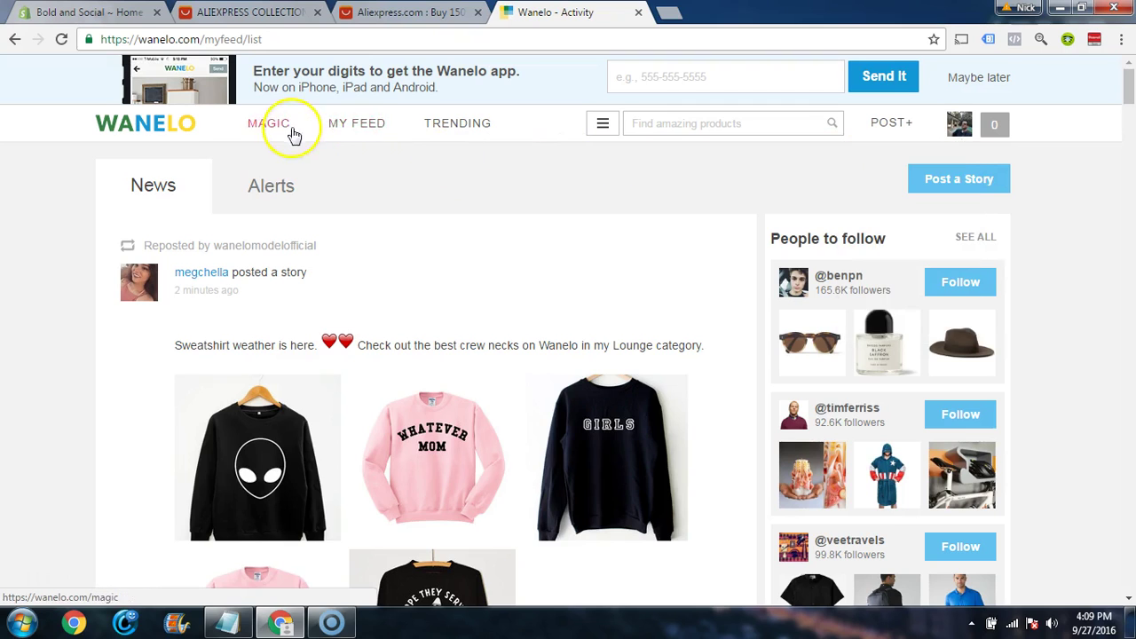
mouse_move(609, 125)
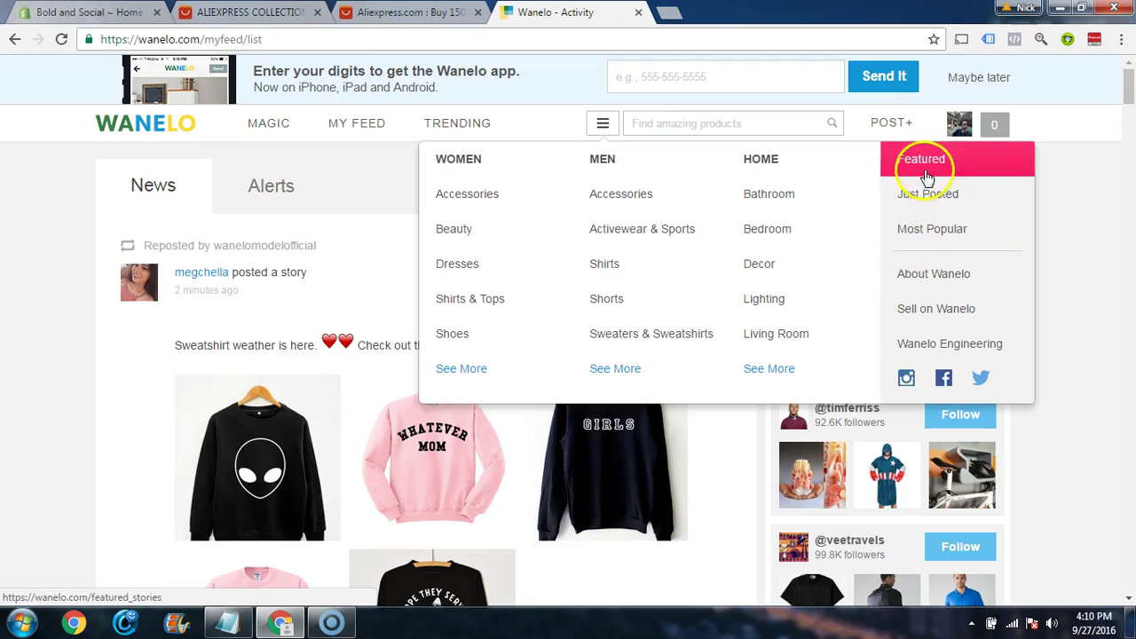
mouse_move(961, 128)
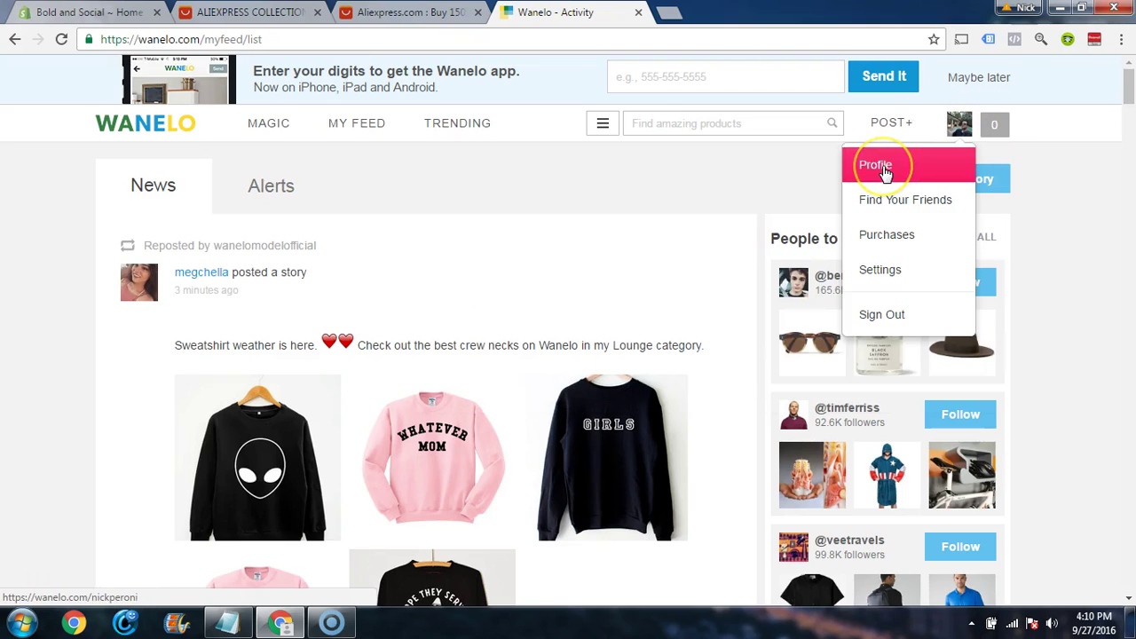
click(967, 78)
mouse_move(967, 80)
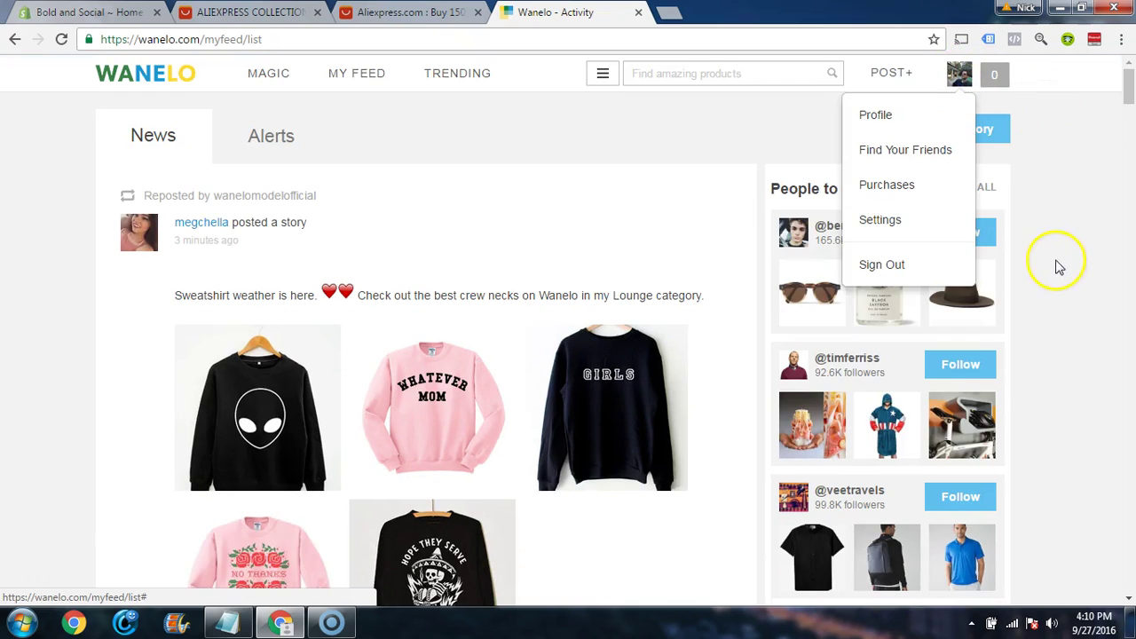
click(959, 78)
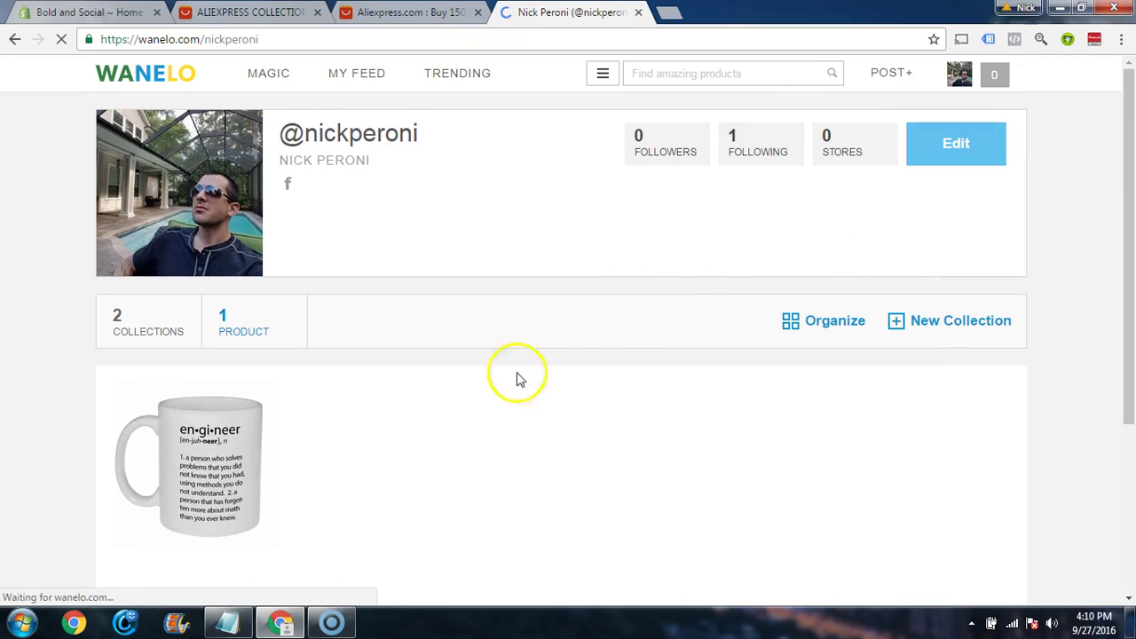
scroll(625, 269, down, 1)
scroll(219, 245, down, 3)
scroll(228, 261, up, 3)
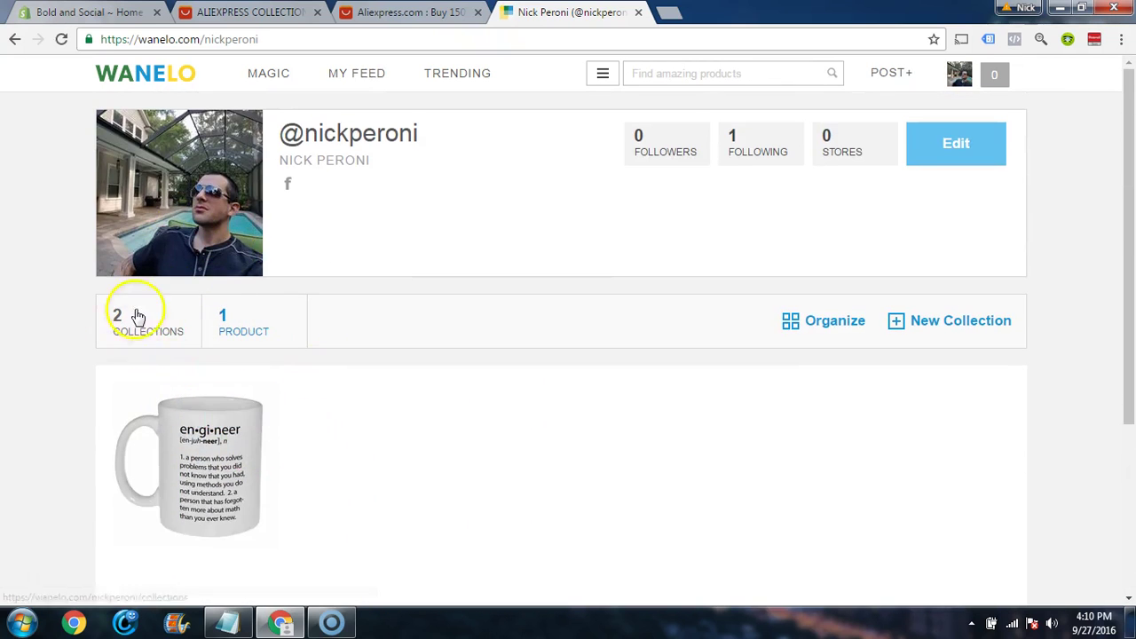
Step: Close the Wanelo tab and check the seller ratings and star rating breakdown on the AliExpress beach towel page
click(637, 12)
scroll(297, 282, up, 5)
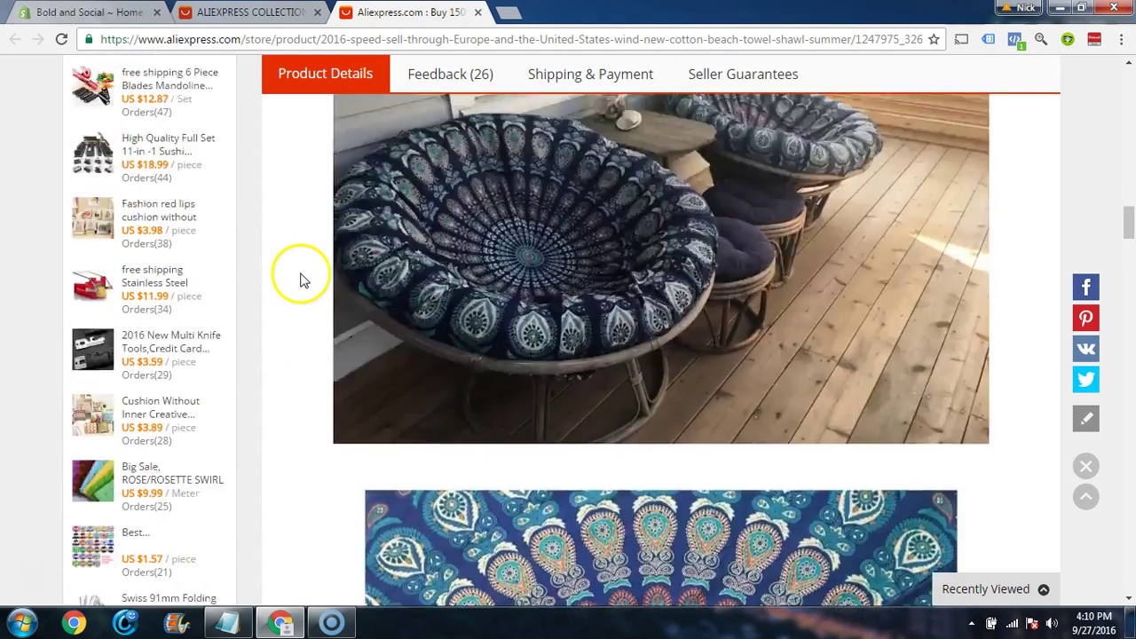
scroll(299, 279, up, 3)
scroll(363, 401, up, 5)
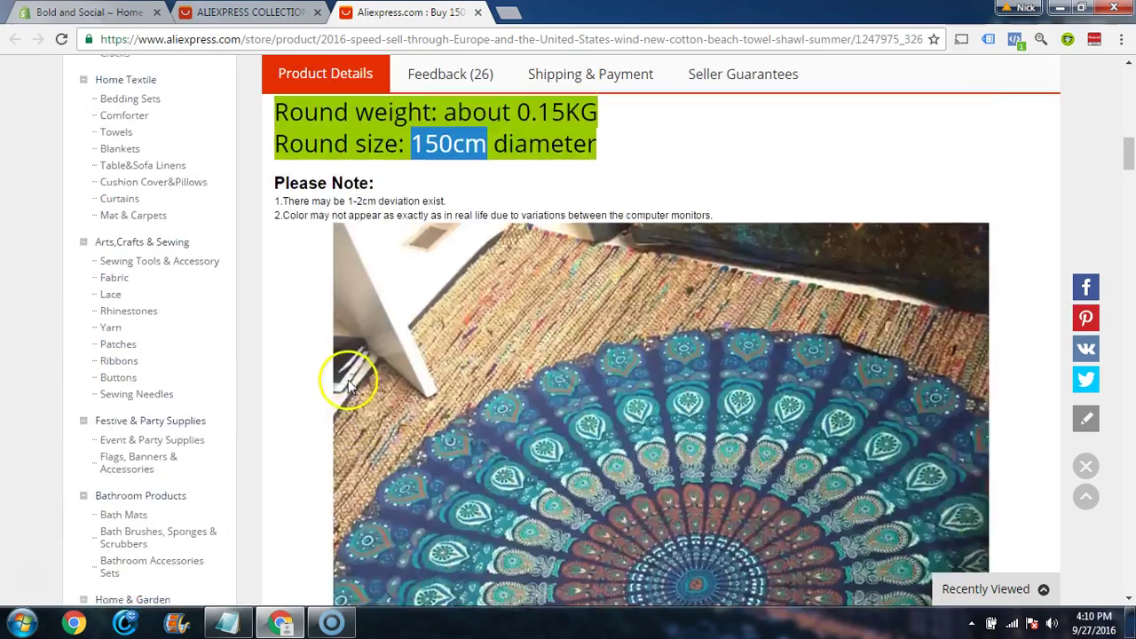
scroll(347, 380, up, 10)
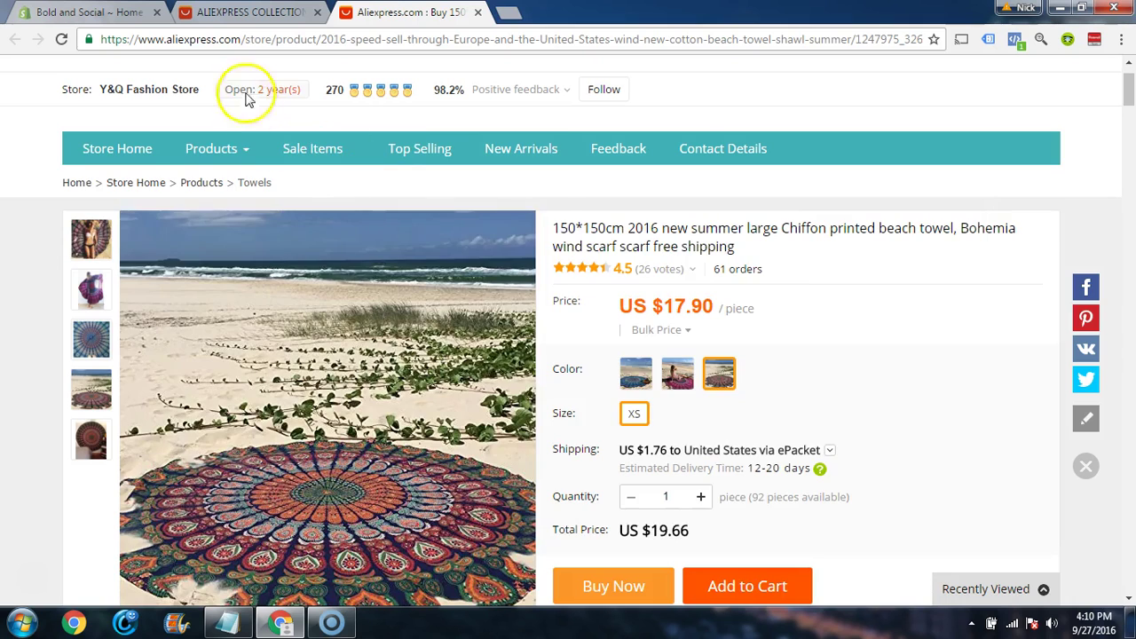
mouse_move(387, 100)
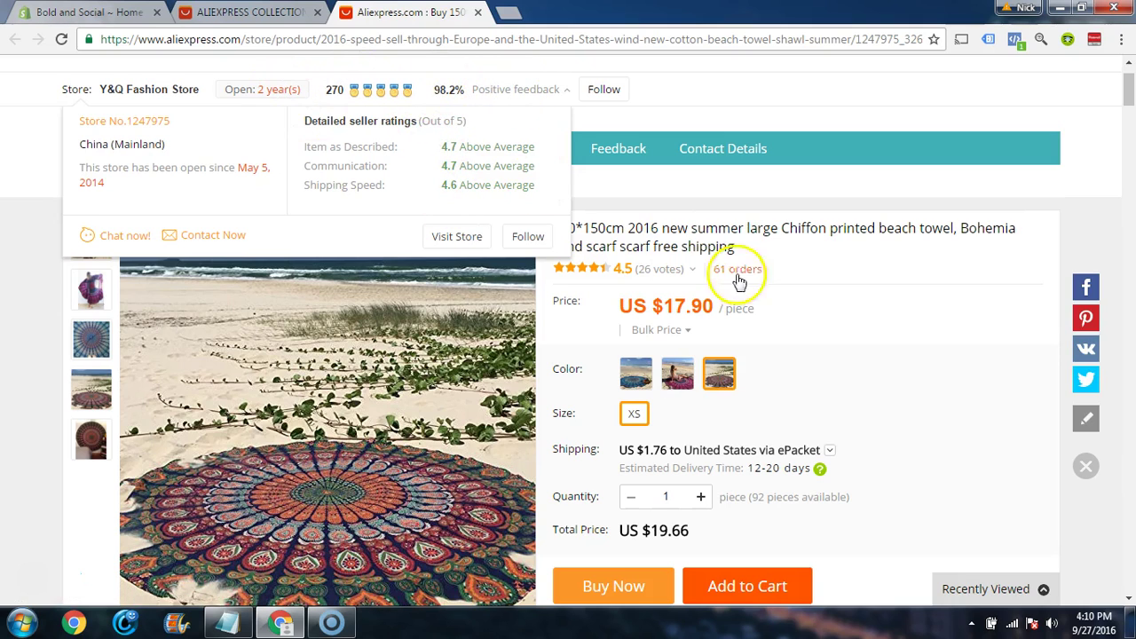
mouse_move(618, 271)
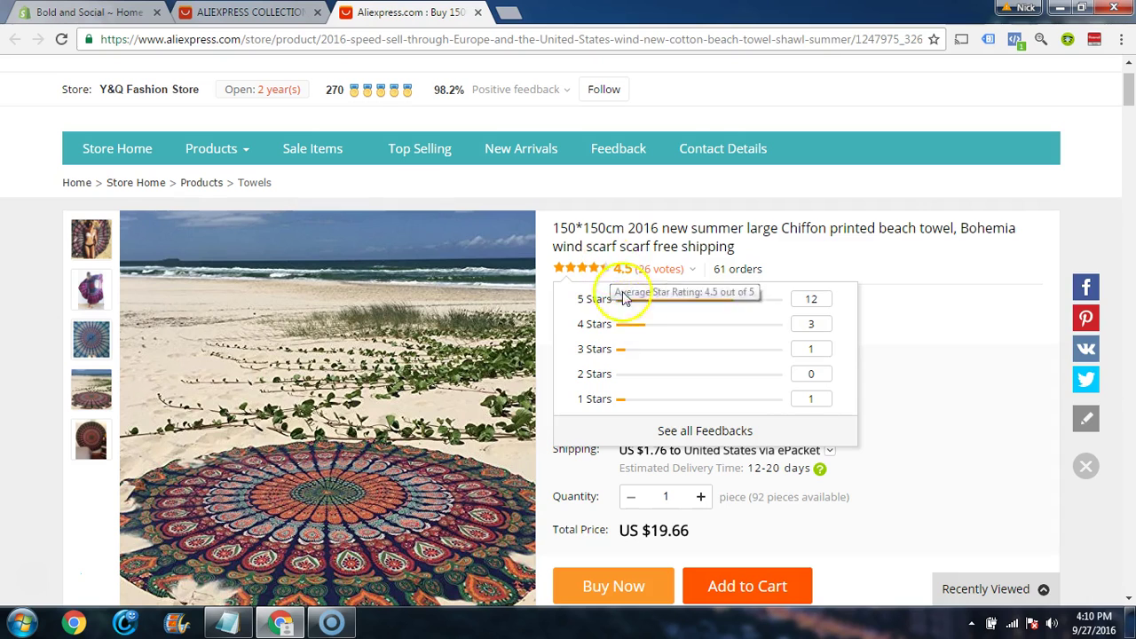
Step: Open the beach towel's buyer feedback and read through the first page of reviews
scroll(569, 390, down, 8)
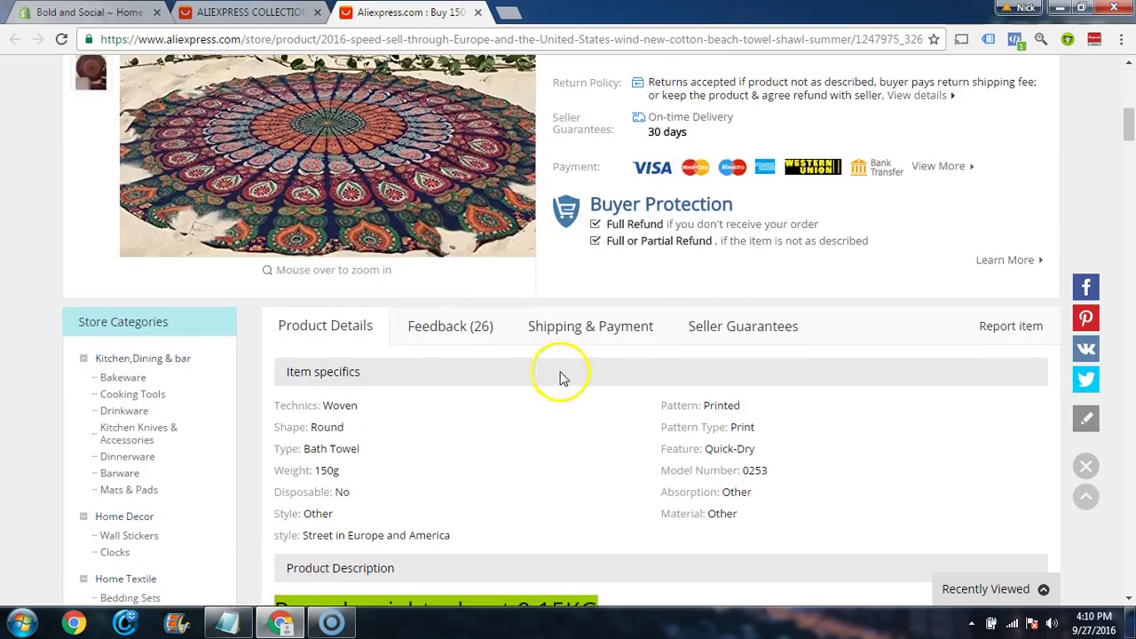
scroll(507, 350, up, 1)
click(439, 244)
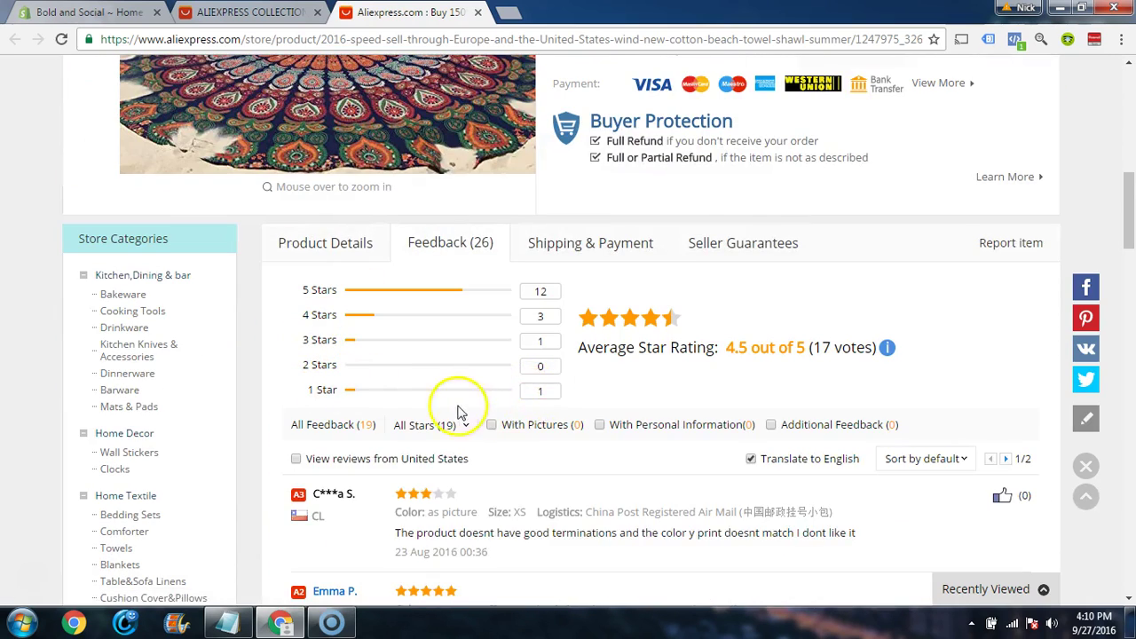
scroll(456, 412, down, 3)
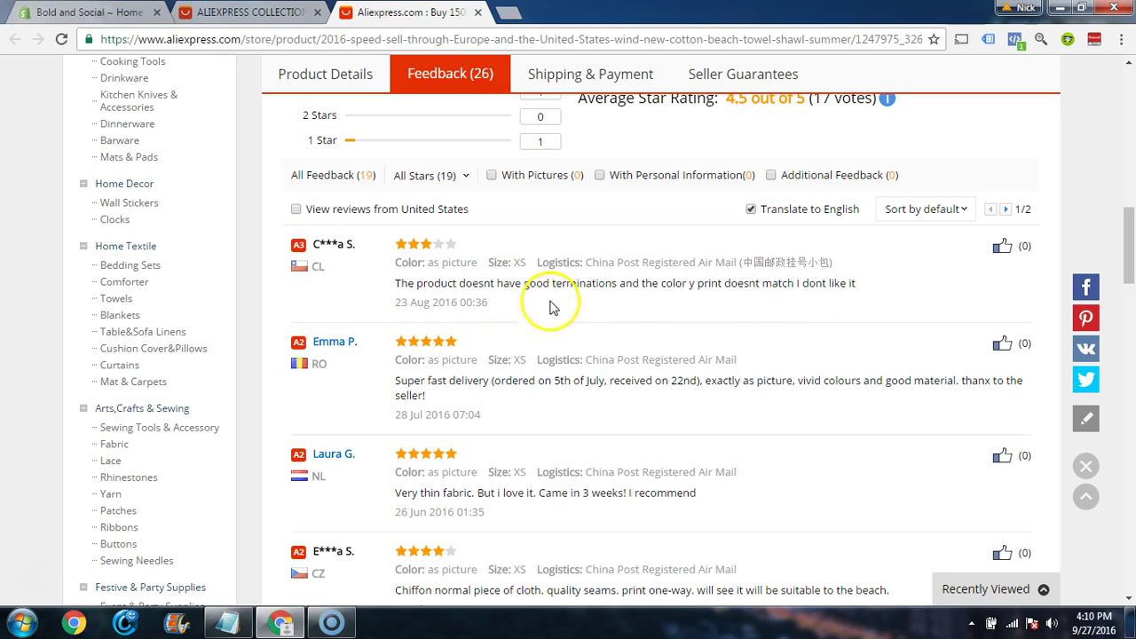
scroll(658, 305, down, 2)
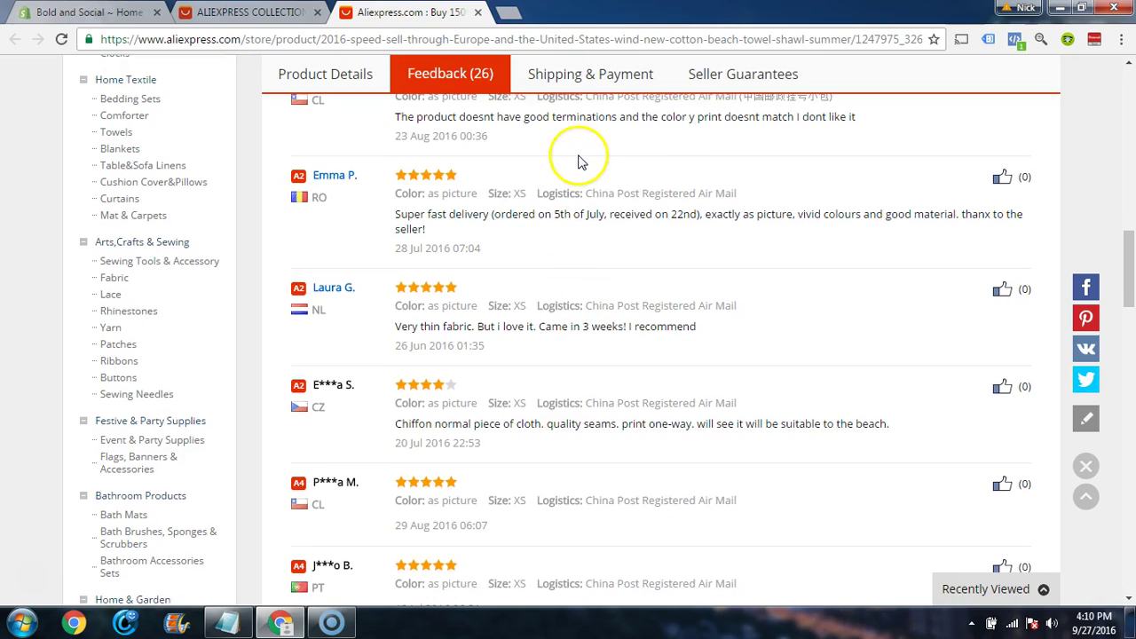
scroll(578, 157, up, 1)
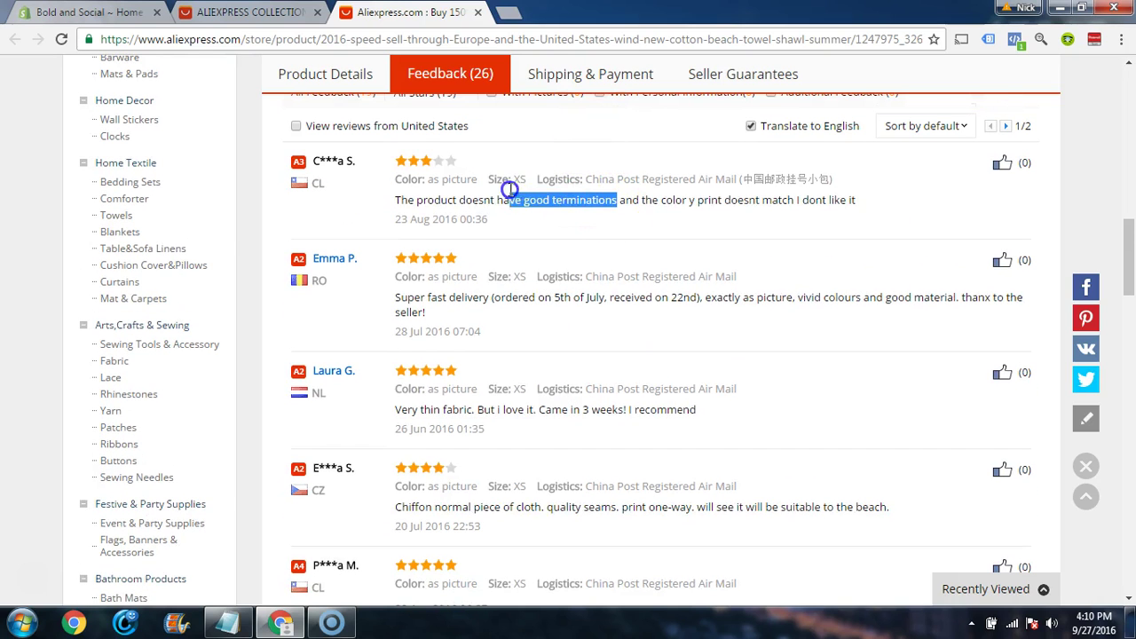
scroll(497, 332, down, 2)
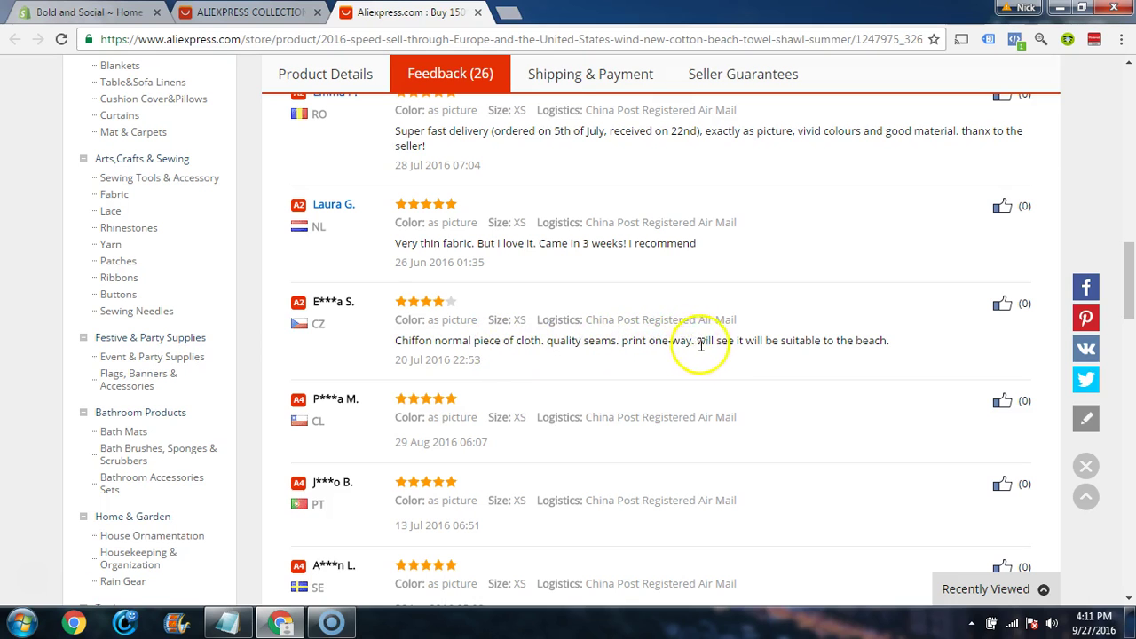
scroll(757, 347, down, 6)
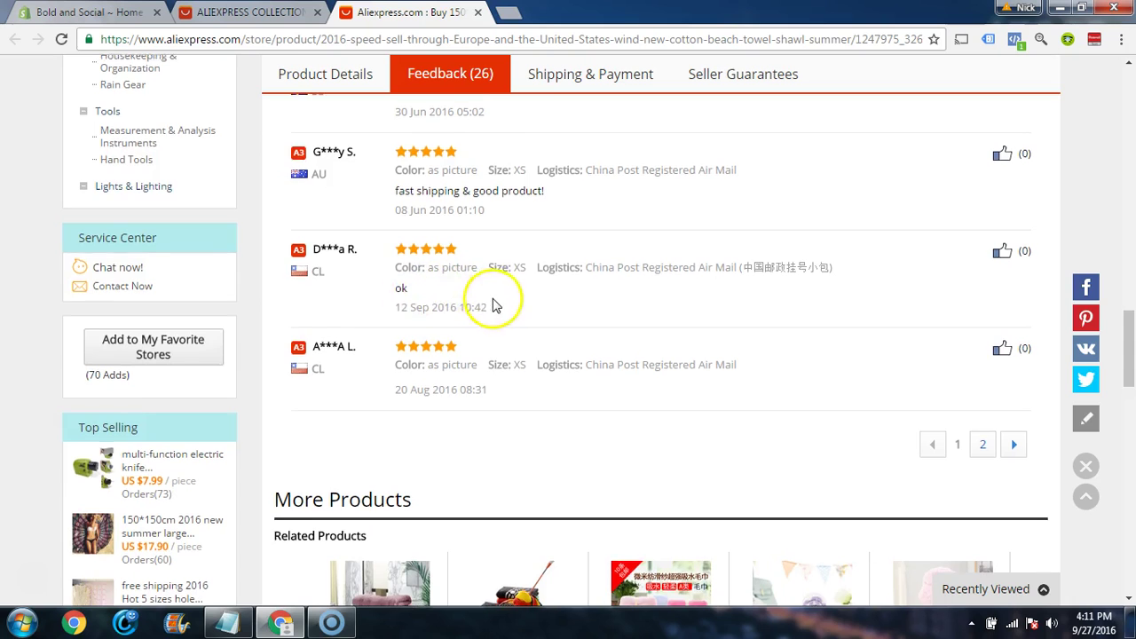
Step: Filter the beach towel's feedback to 1-star reviews and highlight the "No cotton" review
scroll(532, 319, up, 8)
scroll(517, 327, up, 3)
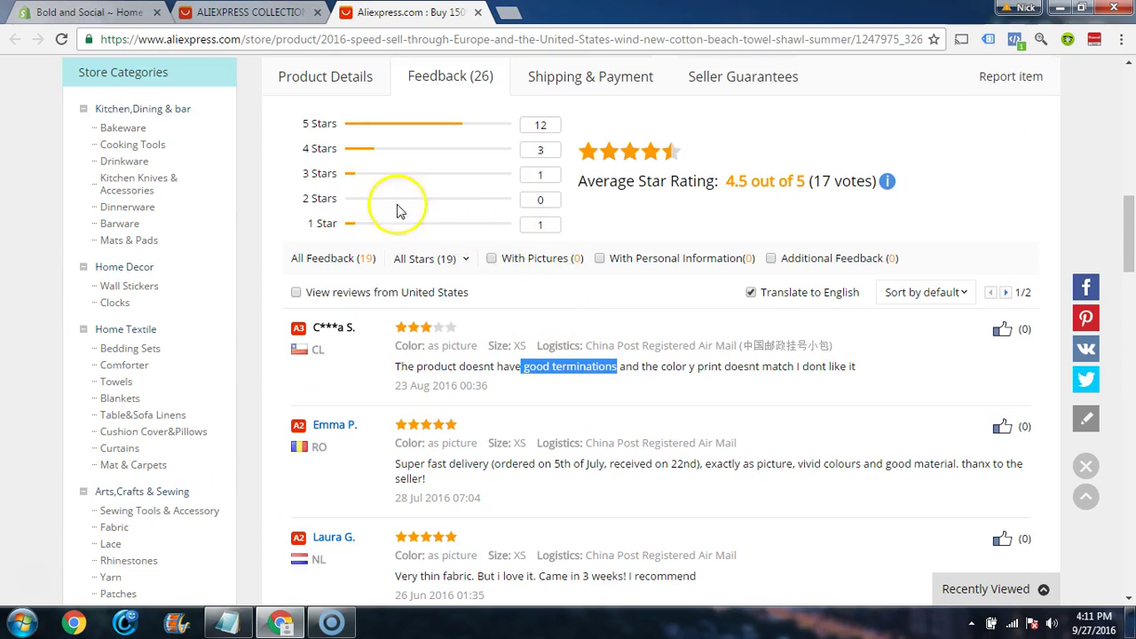
click(551, 229)
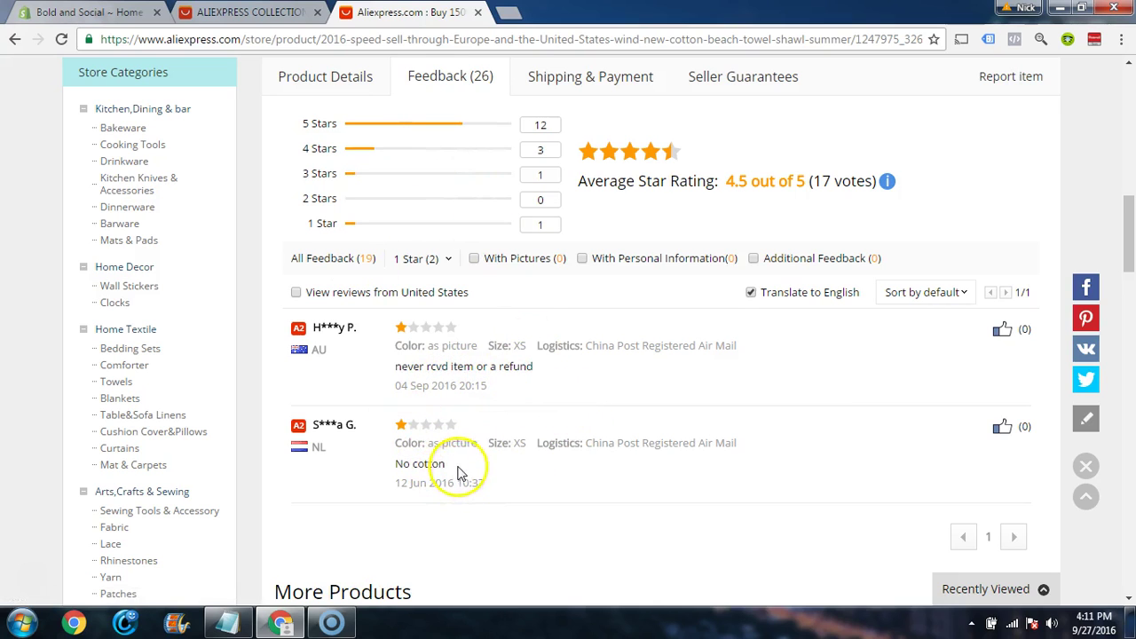
drag(459, 471, 409, 438)
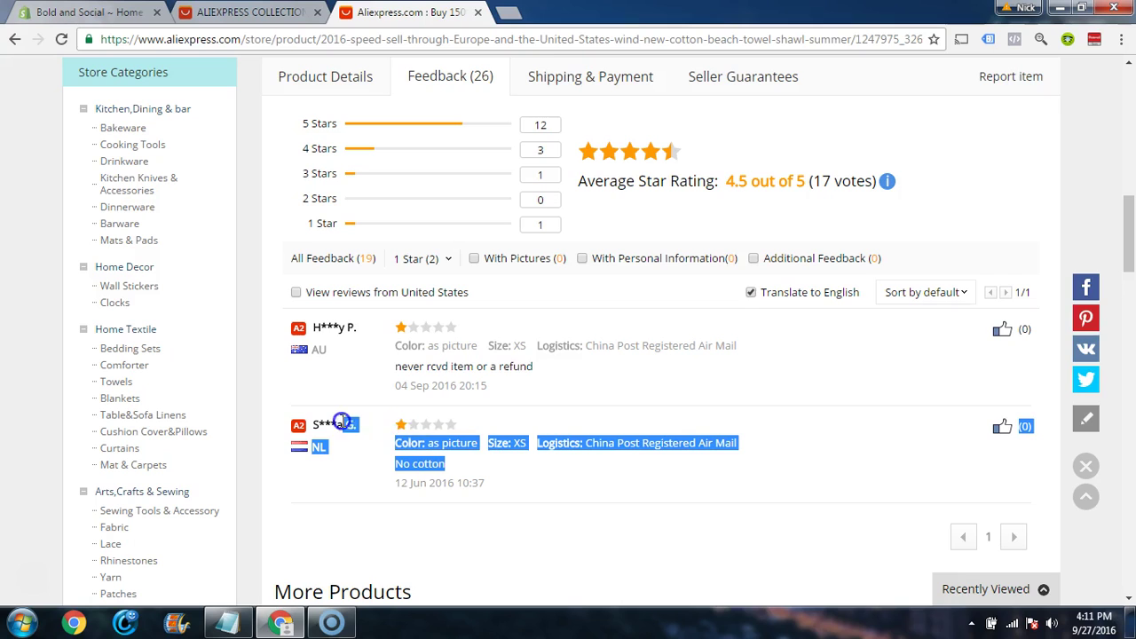
Step: Highlight the "never rcvd item or a refund" text in the beach towel's 1-star feedback
click(458, 367)
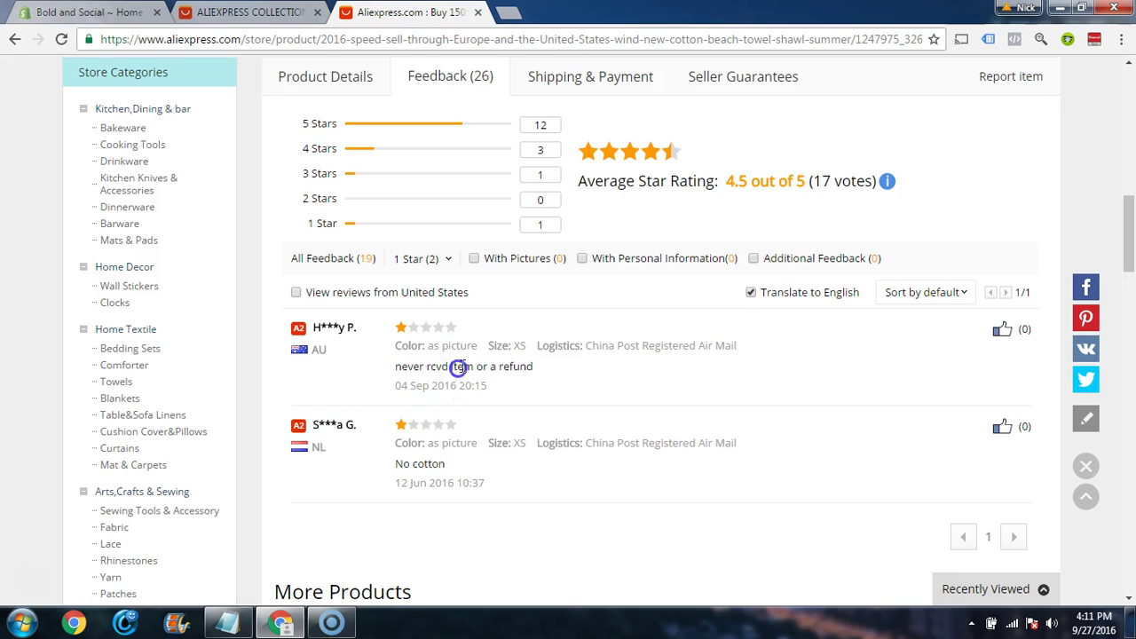
drag(543, 381, 422, 358)
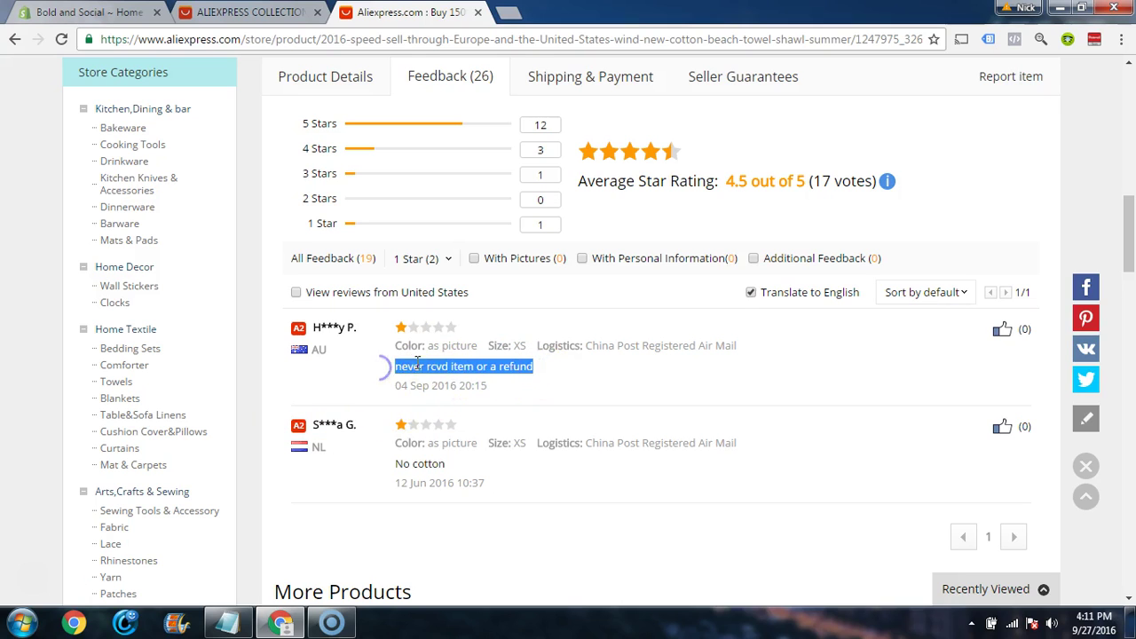
click(404, 366)
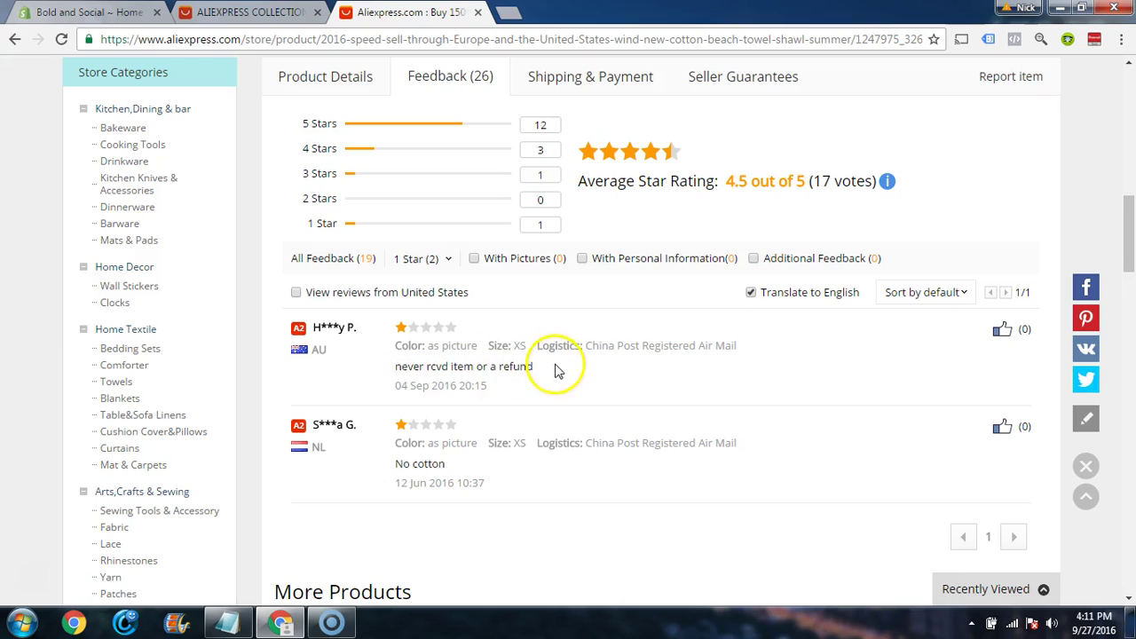
Step: Open the Y&Q Fashion Store from the beach towel page and look through its top-selling products
scroll(540, 426, up, 10)
scroll(537, 430, up, 2)
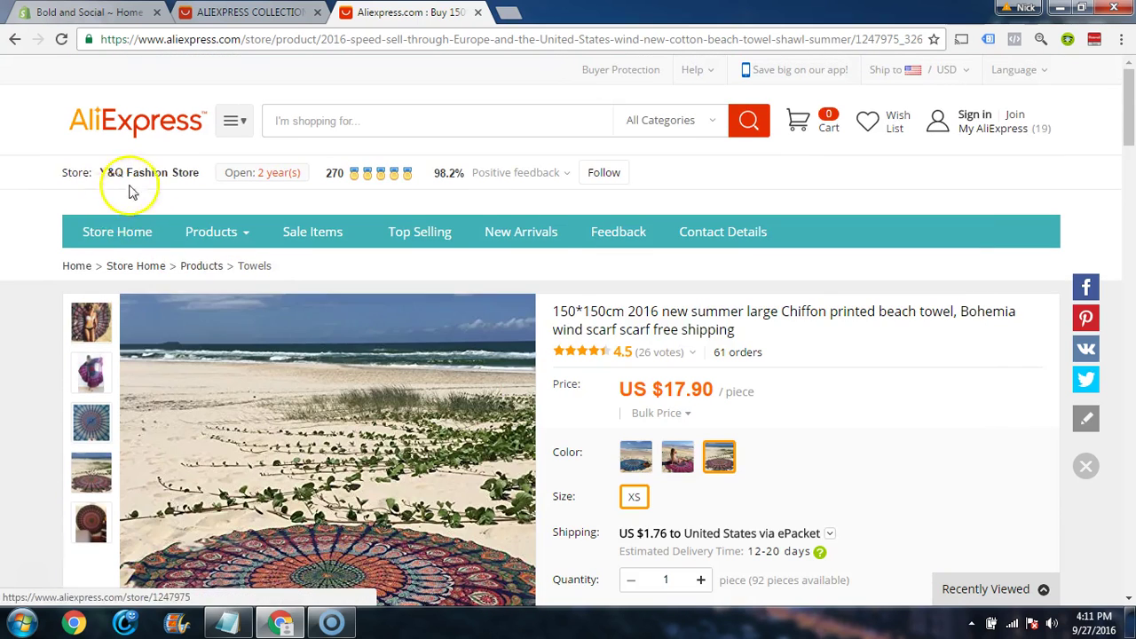
click(167, 172)
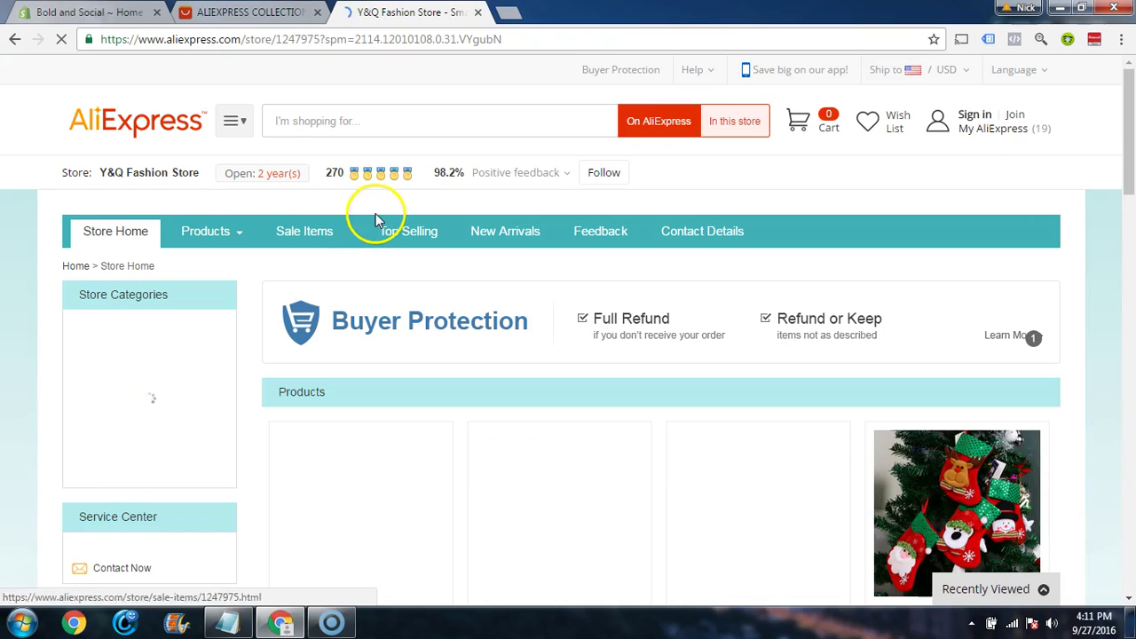
click(417, 233)
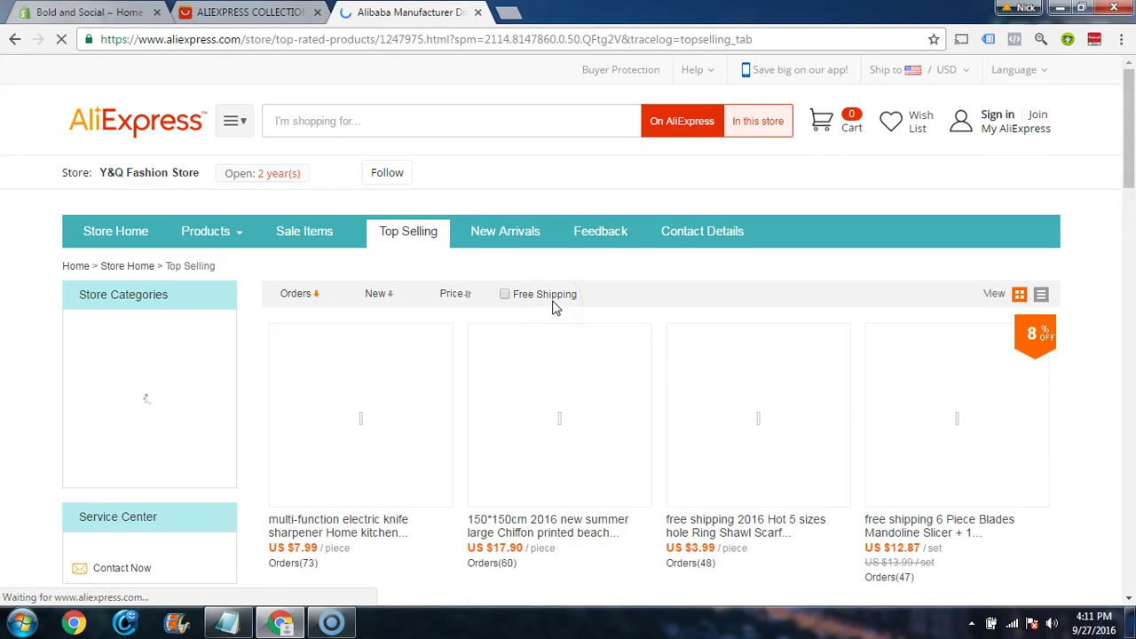
scroll(621, 377, down, 1)
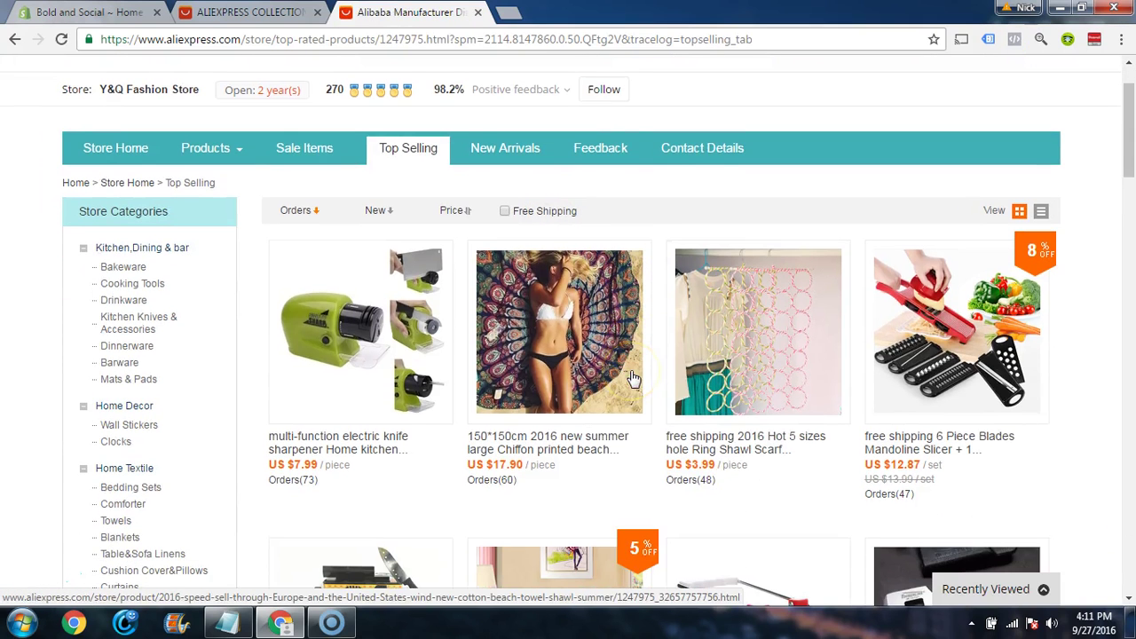
scroll(632, 379, down, 1)
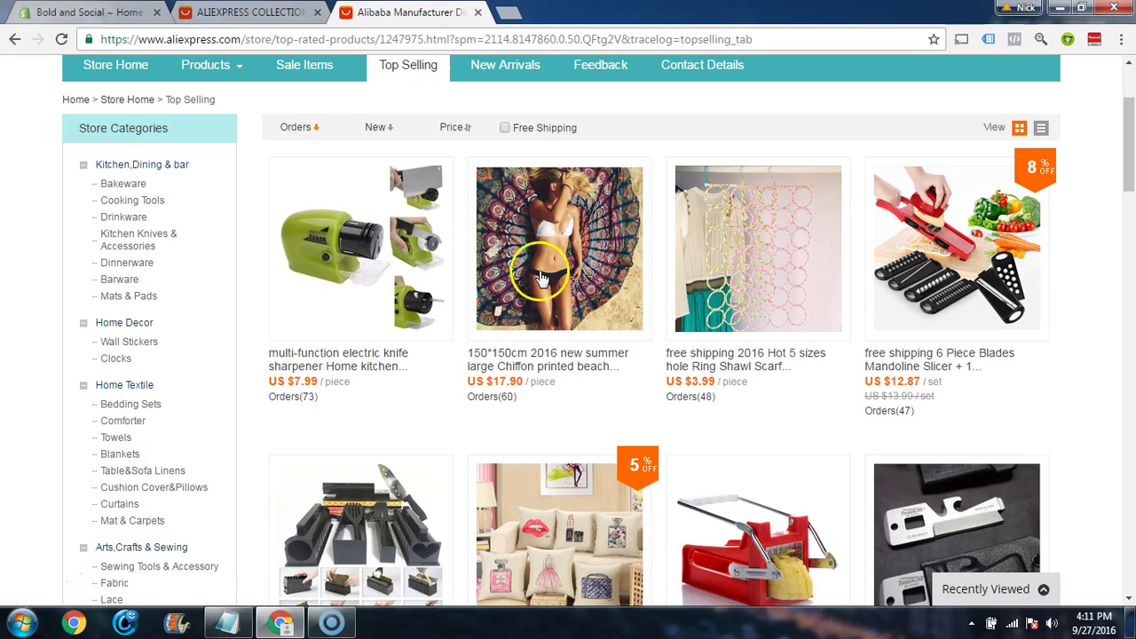
Step: Open the store's multi-function electric knife sharpener and check its rating, orders and product page
click(356, 368)
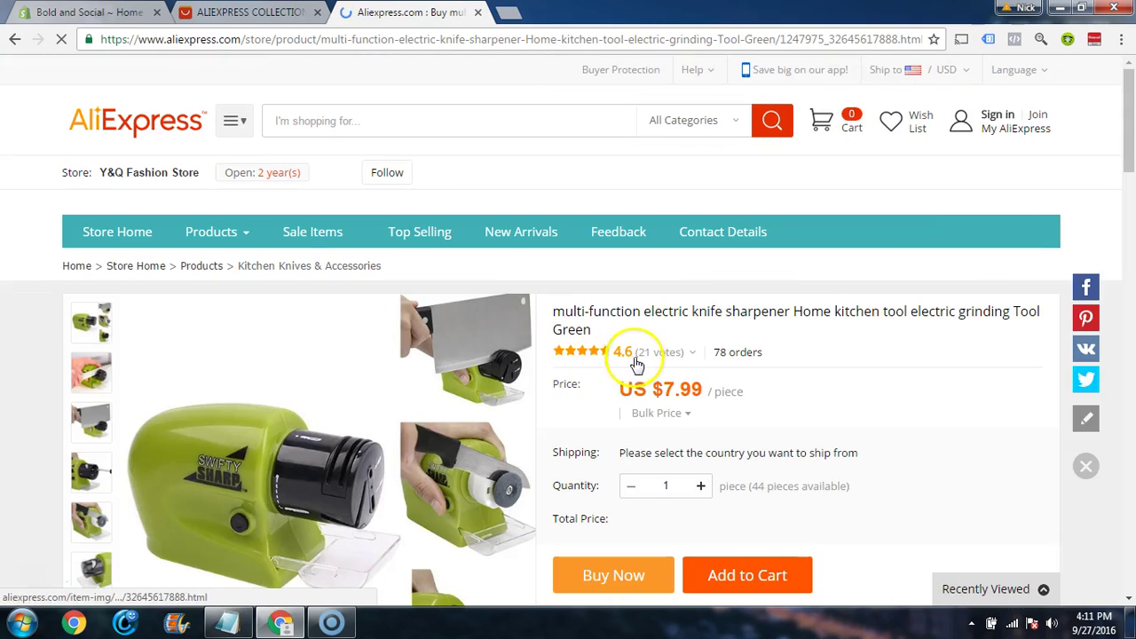
mouse_move(655, 356)
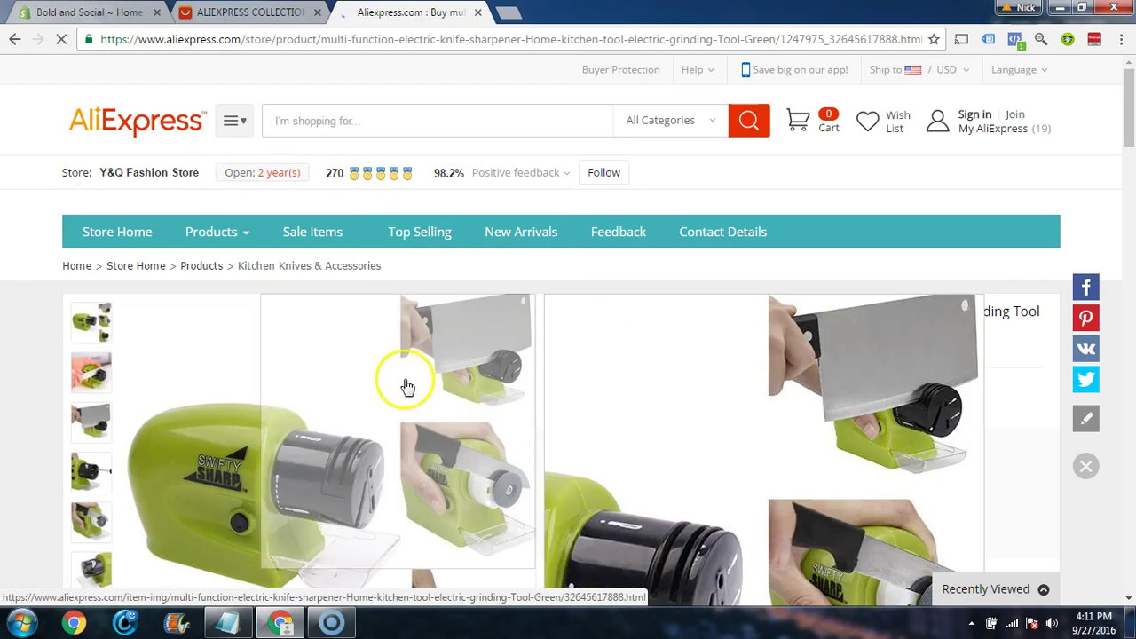
scroll(406, 385, down, 4)
scroll(426, 362, up, 4)
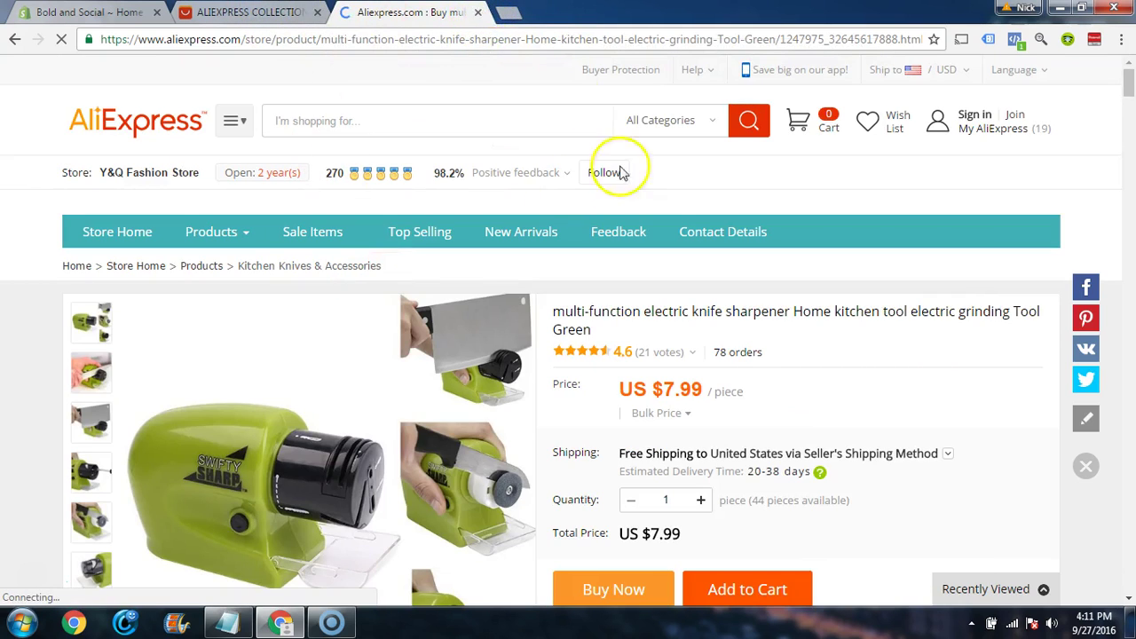
Step: Switch to the "Swim Towards This" collection, look over its products and go to the AliExpress home page
click(258, 13)
scroll(470, 262, up, 3)
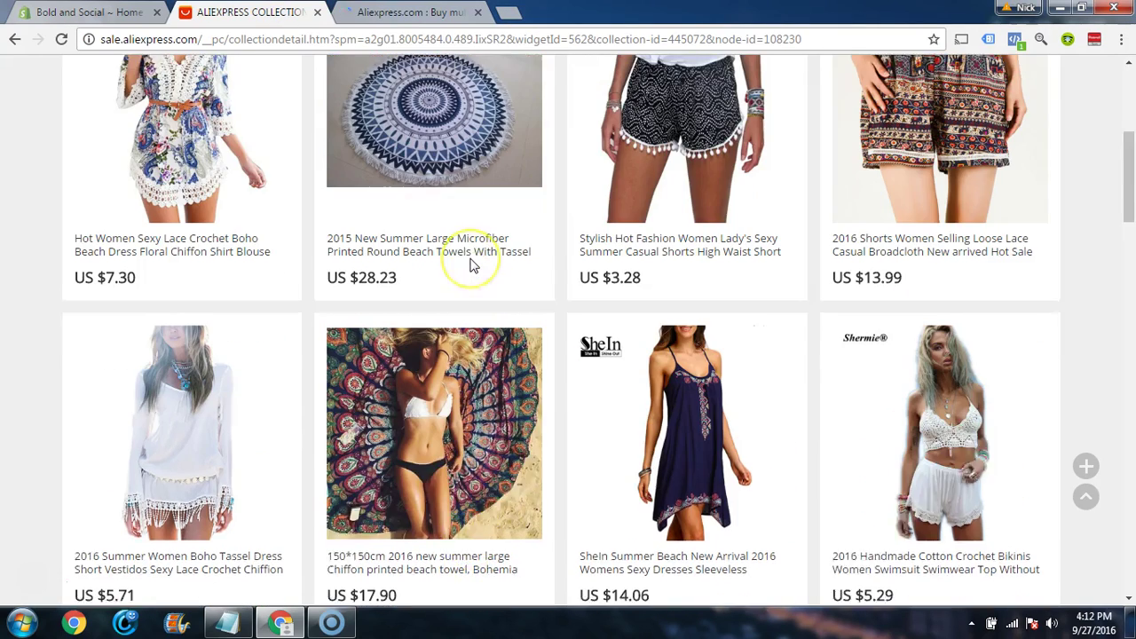
scroll(471, 262, up, 4)
click(406, 14)
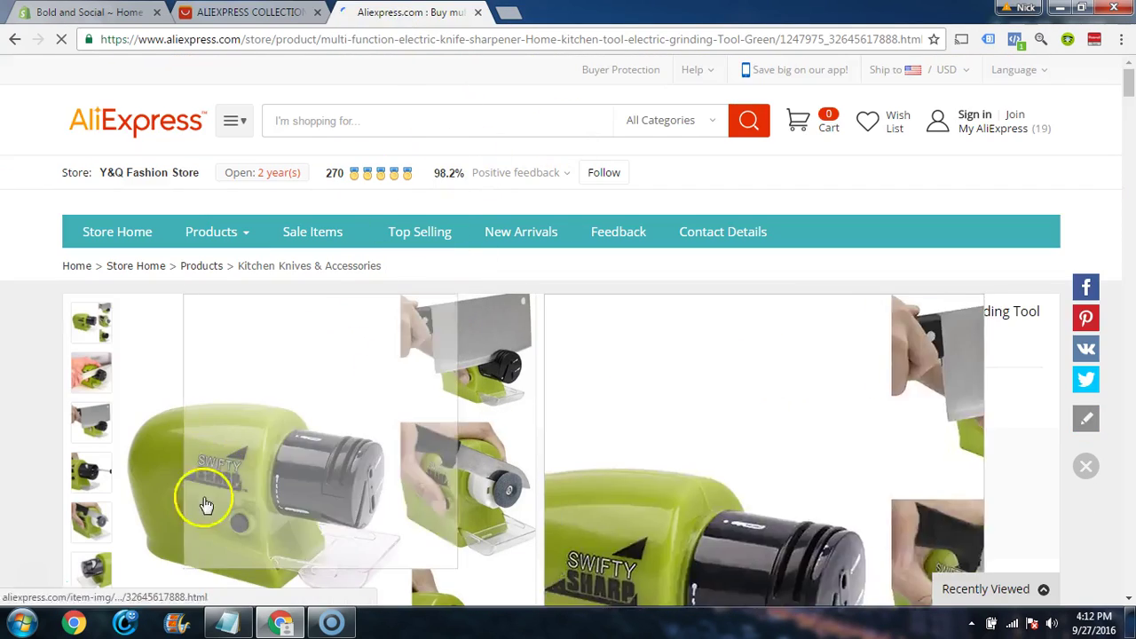
click(270, 12)
scroll(427, 185, down, 5)
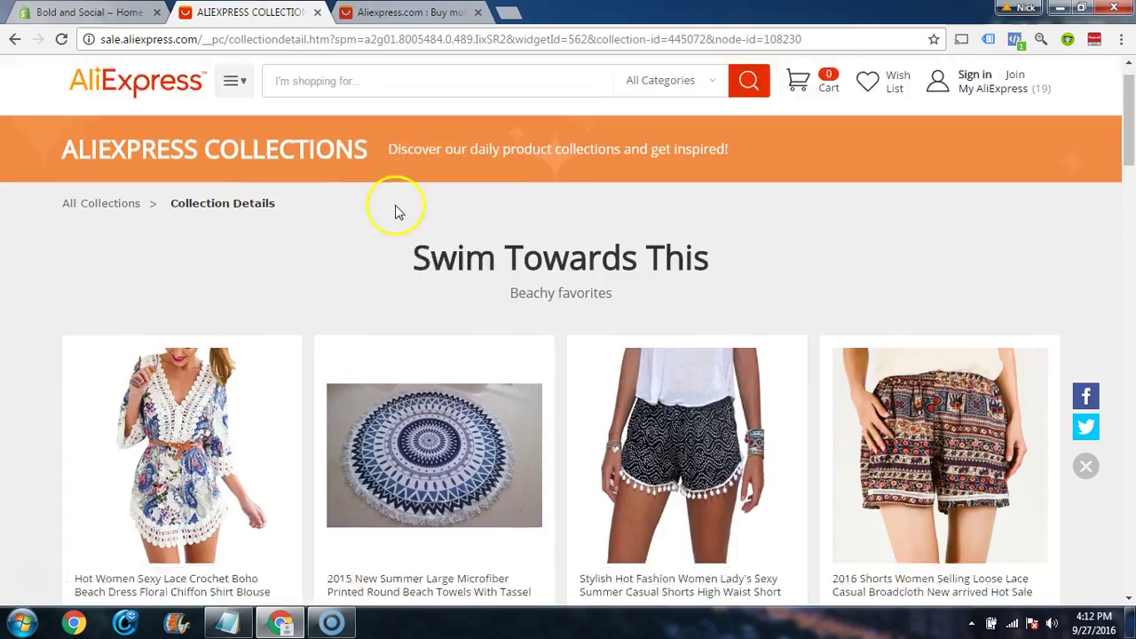
scroll(375, 190, up, 5)
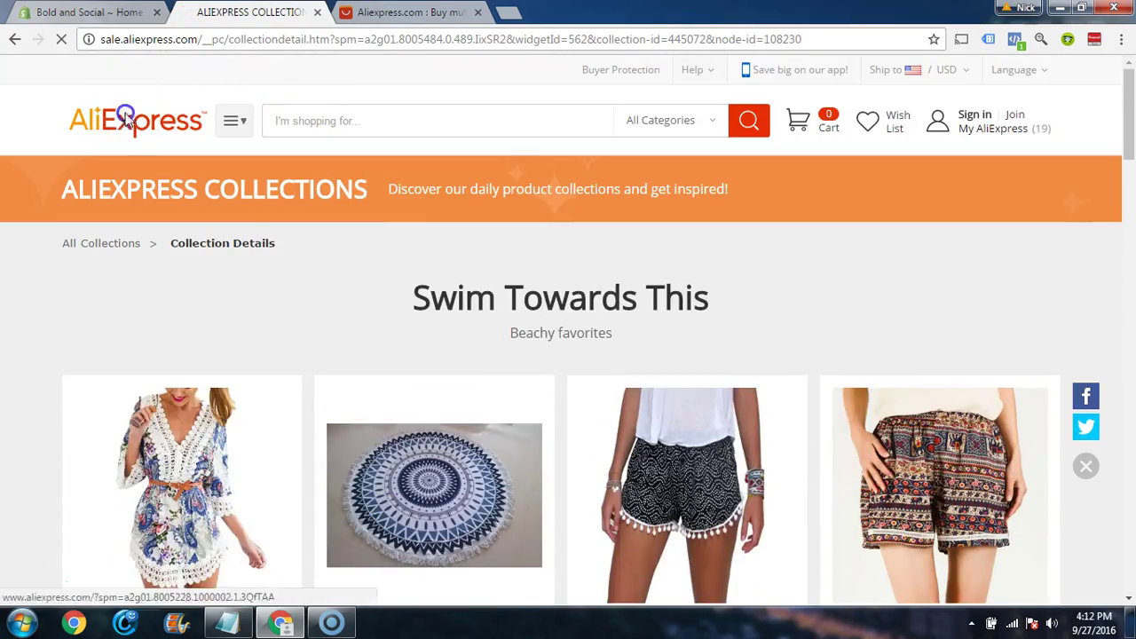
click(122, 107)
Step: Copy the link under "Phone Cases You Need In Your Life" from Notepad and open it in the knife sharpener's browser tab
click(221, 555)
scroll(120, 236, down, 1)
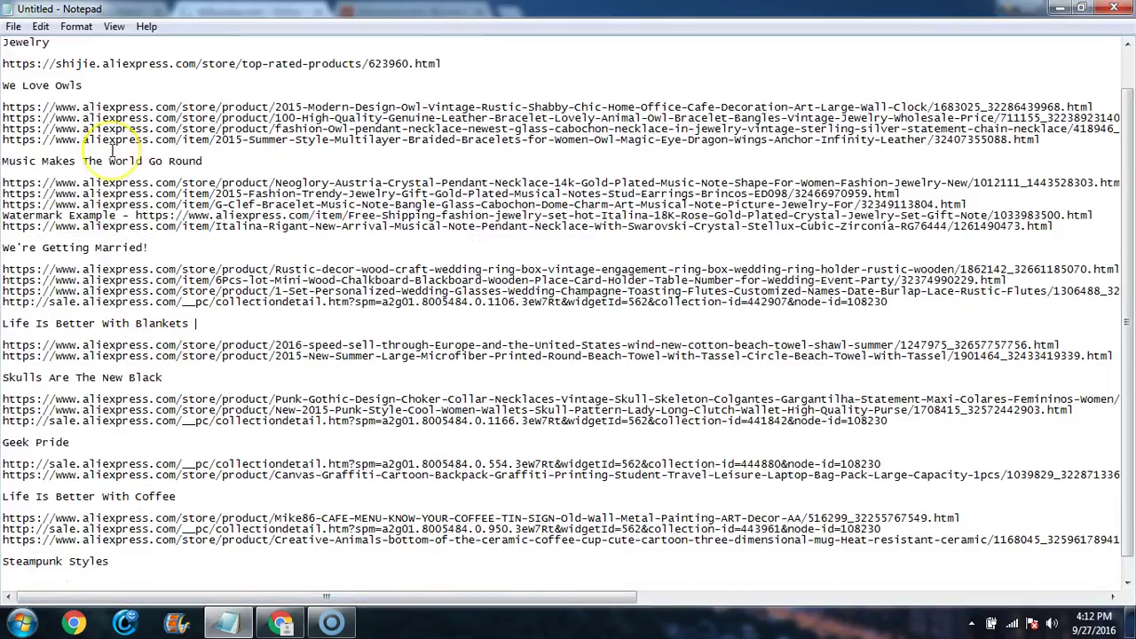
scroll(112, 149, up, 2)
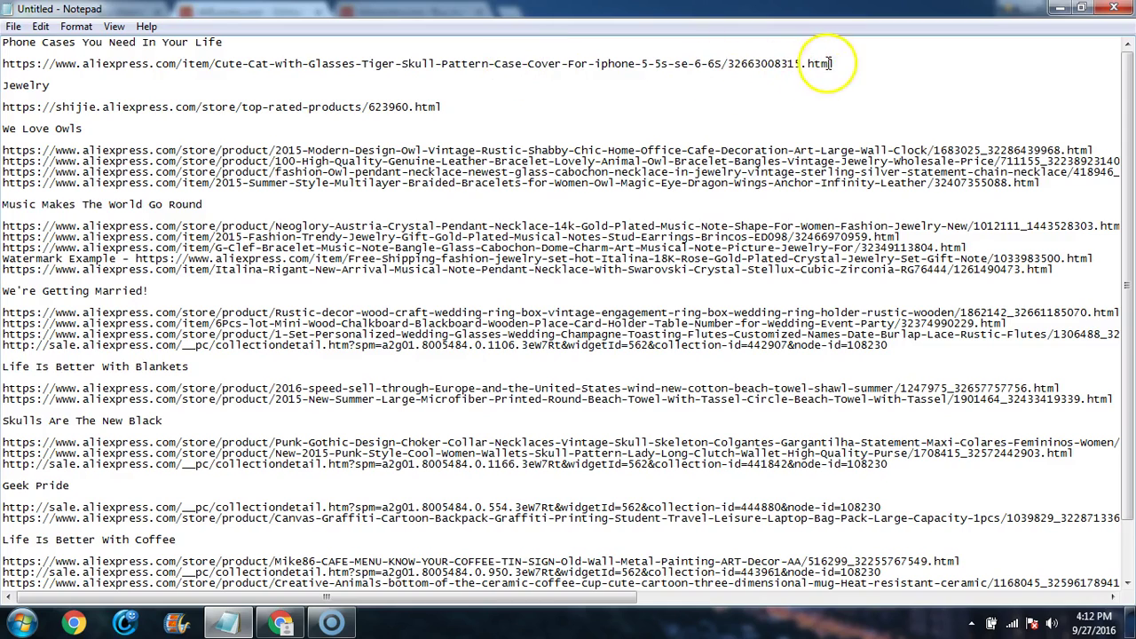
drag(832, 63, 2, 63)
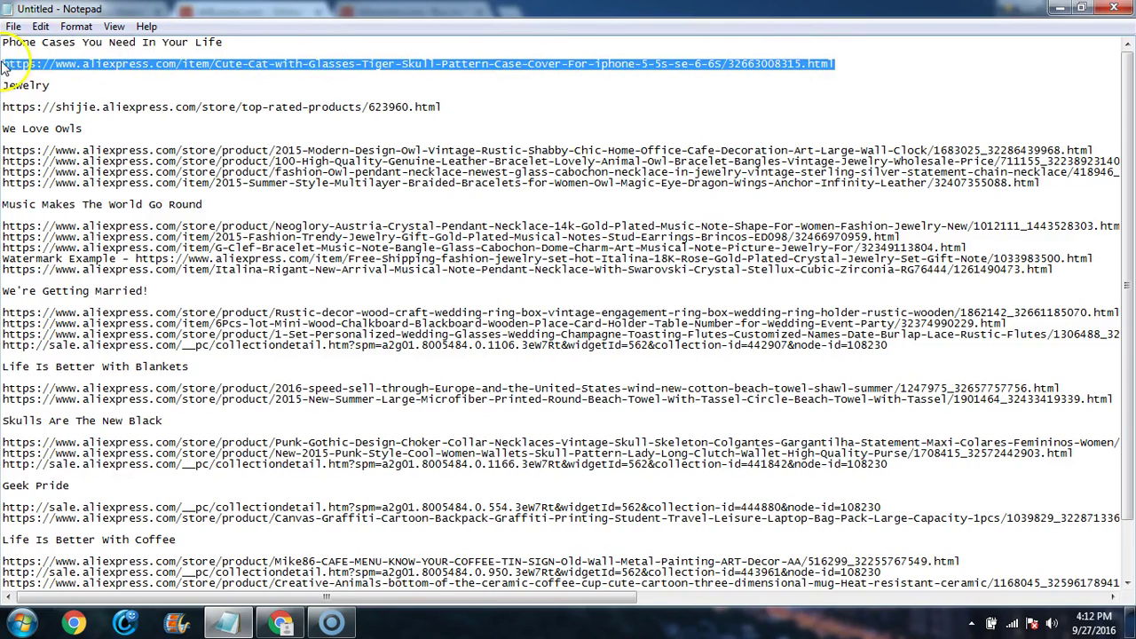
click(1056, 11)
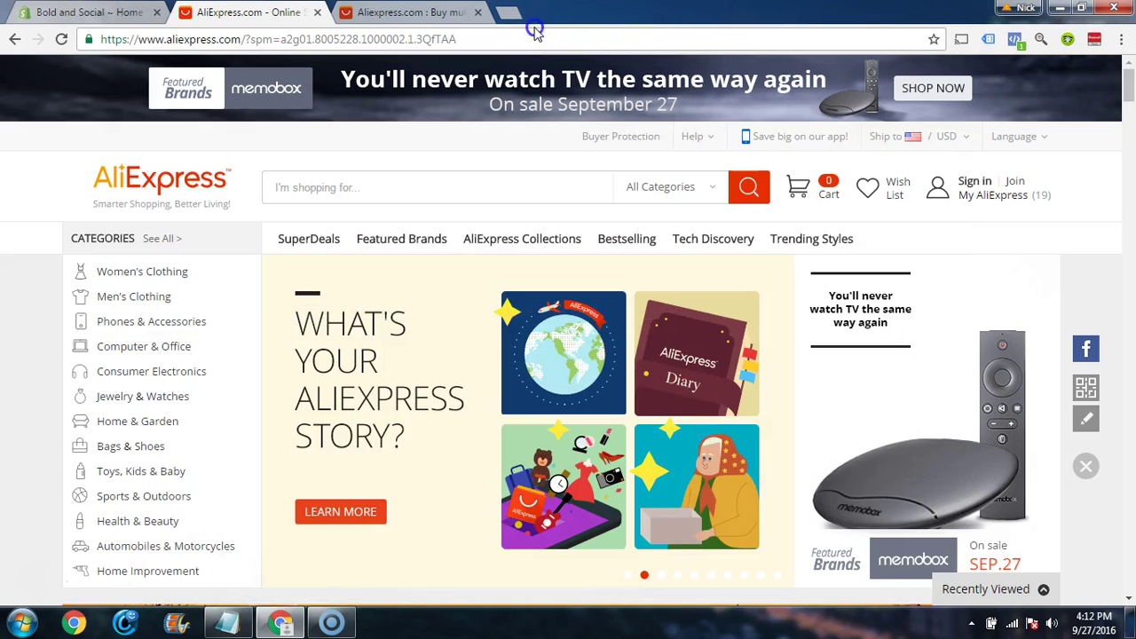
click(530, 38)
click(410, 12)
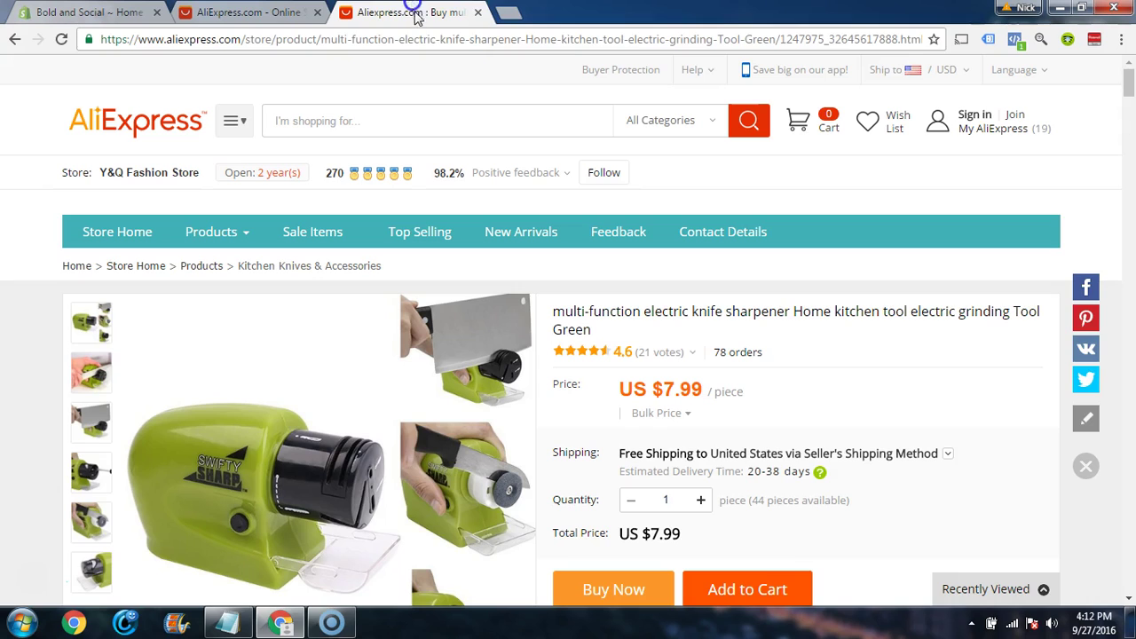
click(436, 39)
key(Return)
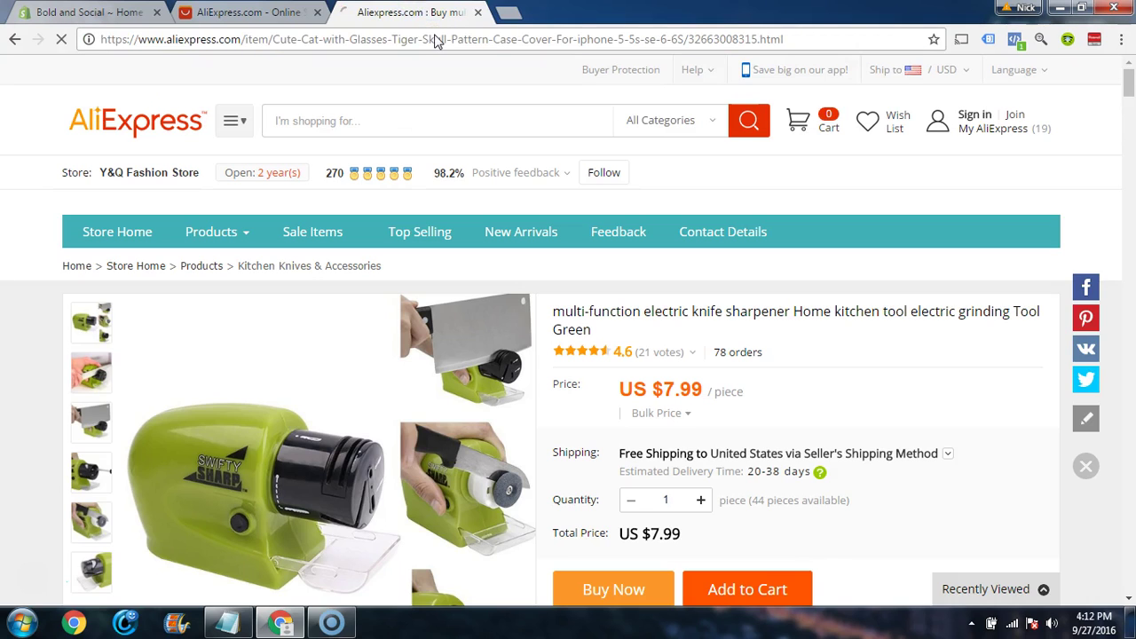
click(417, 216)
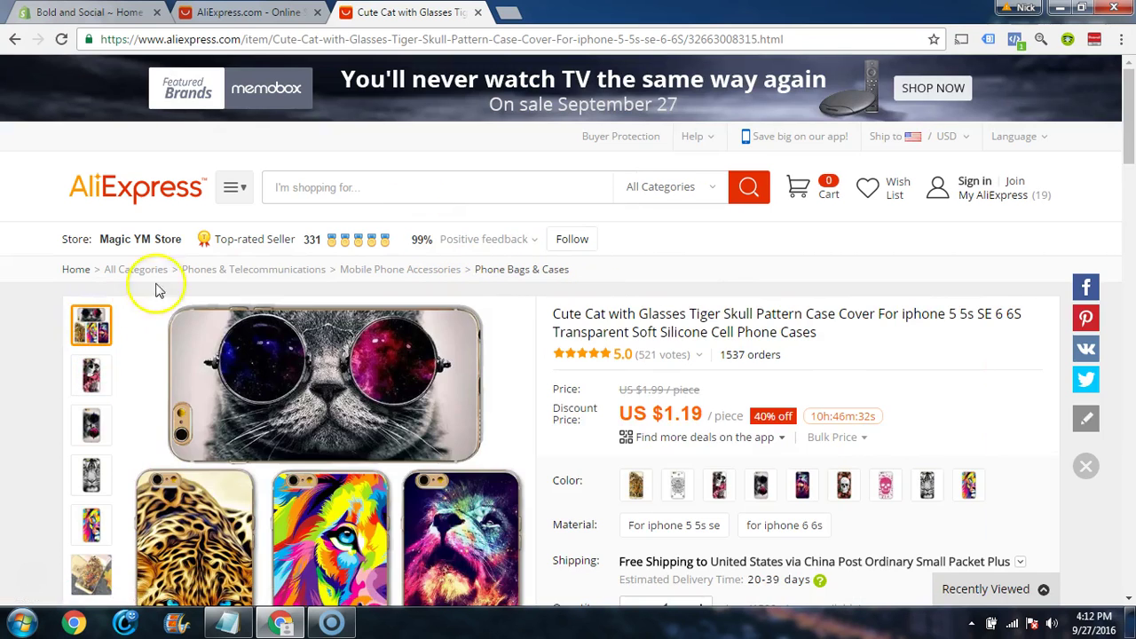
Step: Highlight the phone case's order count and check its star rating breakdown
drag(783, 355, 725, 359)
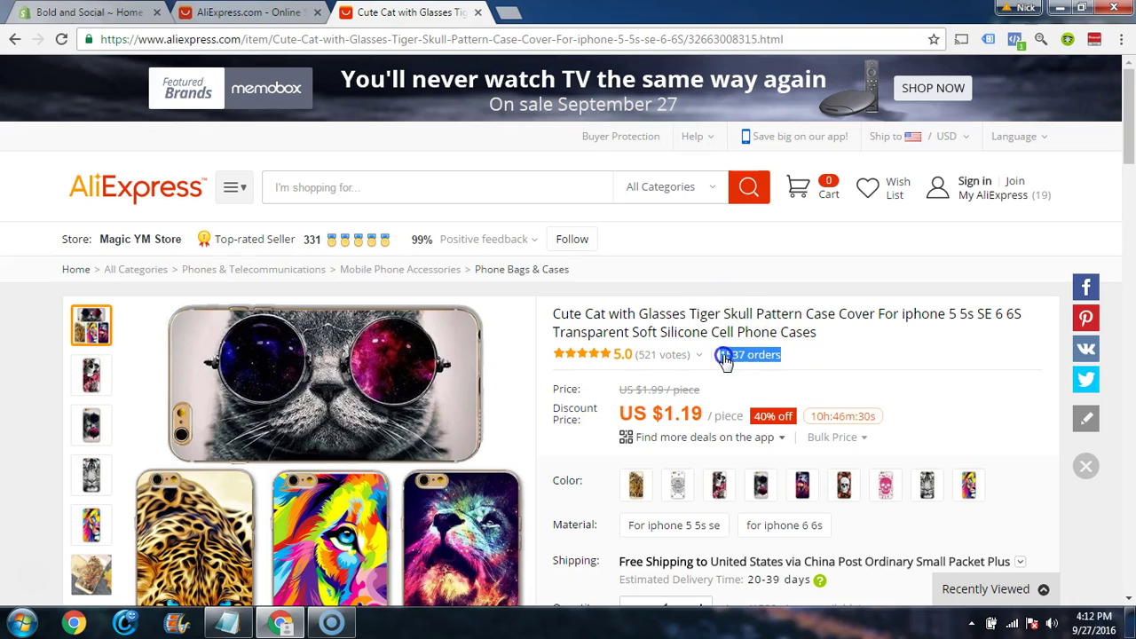
scroll(743, 299, down, 2)
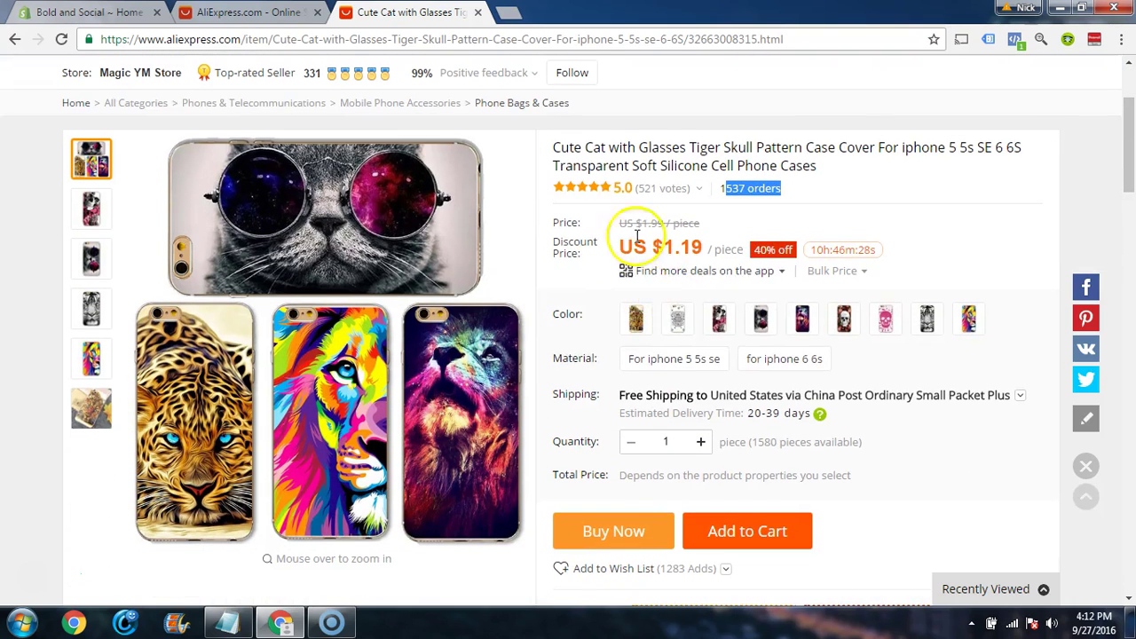
mouse_move(607, 194)
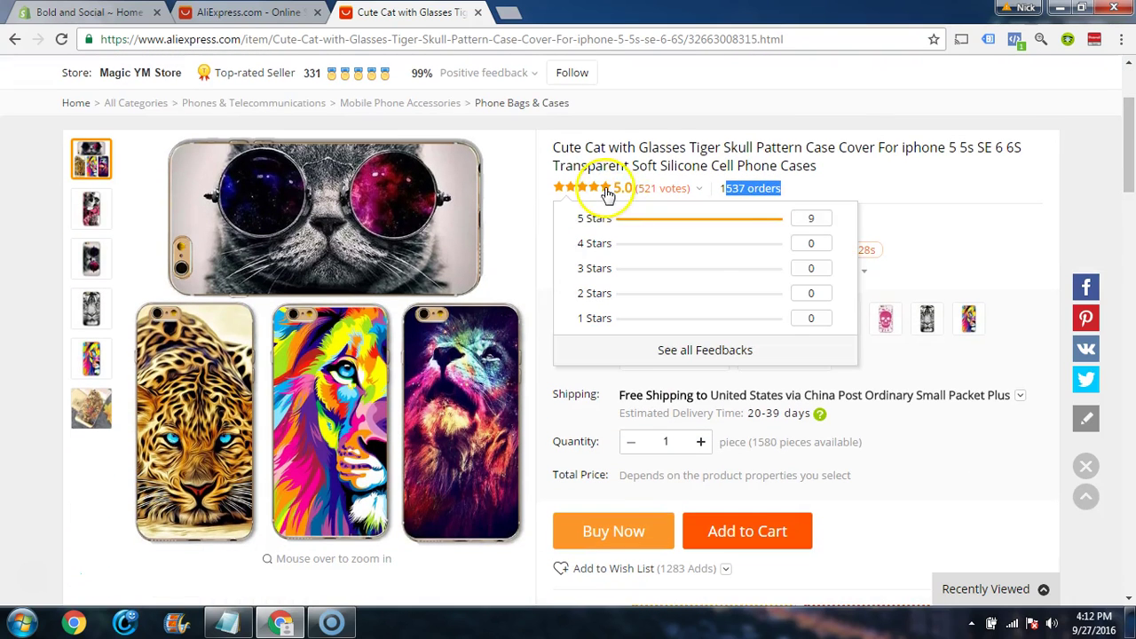
click(780, 160)
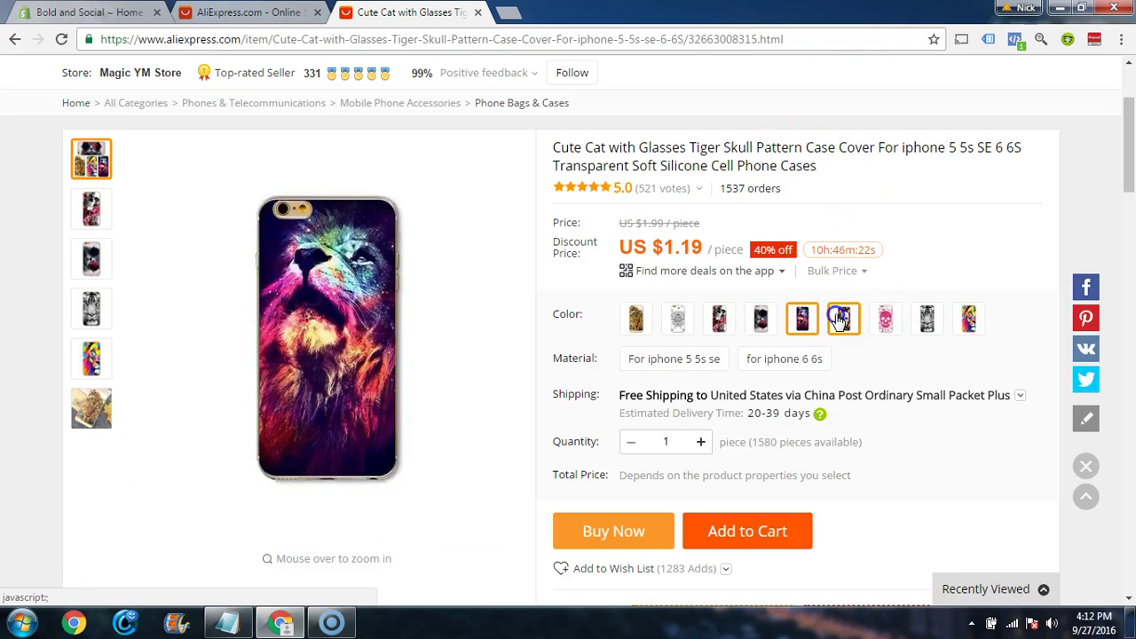
Step: Preview several of the phone case's designs, including the leopard one, and look through the product details and related items
click(761, 321)
click(636, 318)
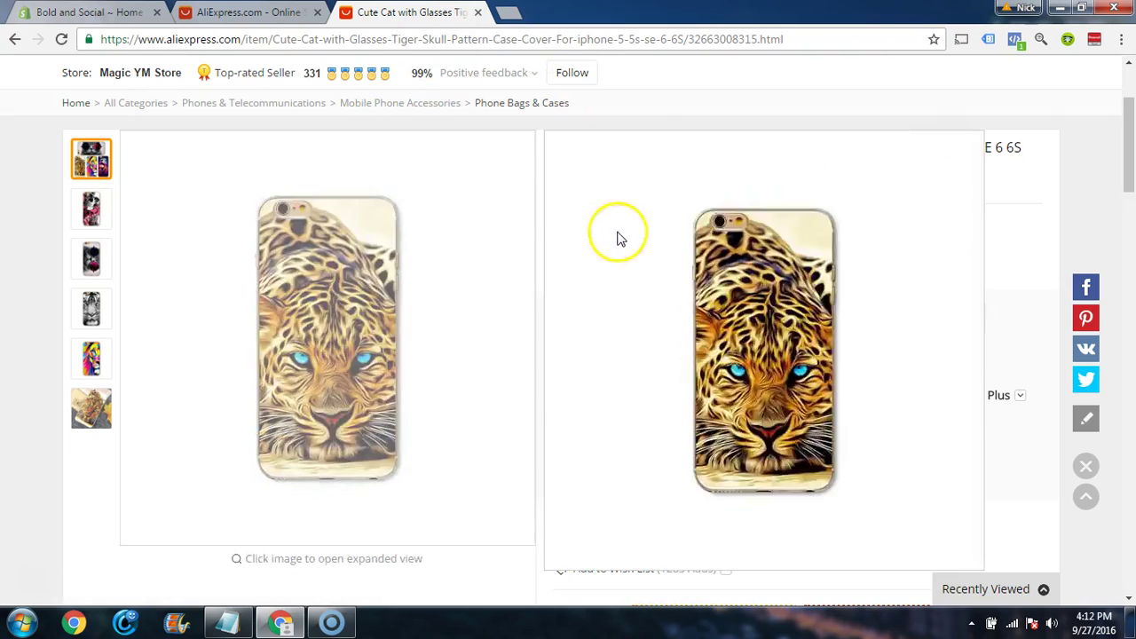
scroll(618, 239, up, 2)
scroll(619, 239, down, 15)
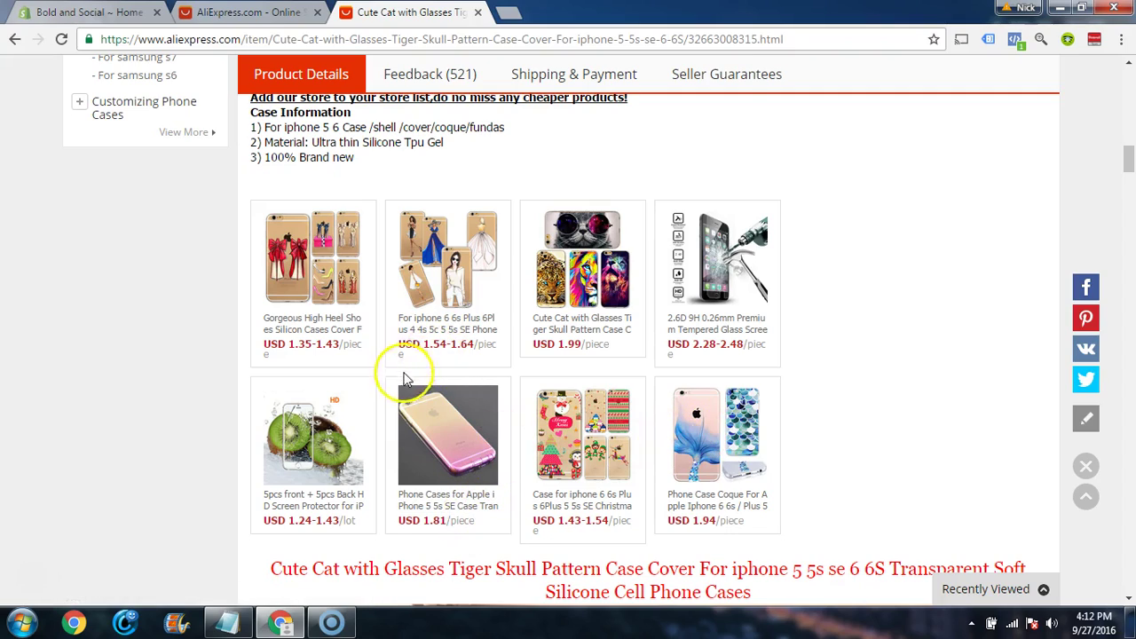
scroll(401, 377, up, 5)
scroll(404, 369, up, 15)
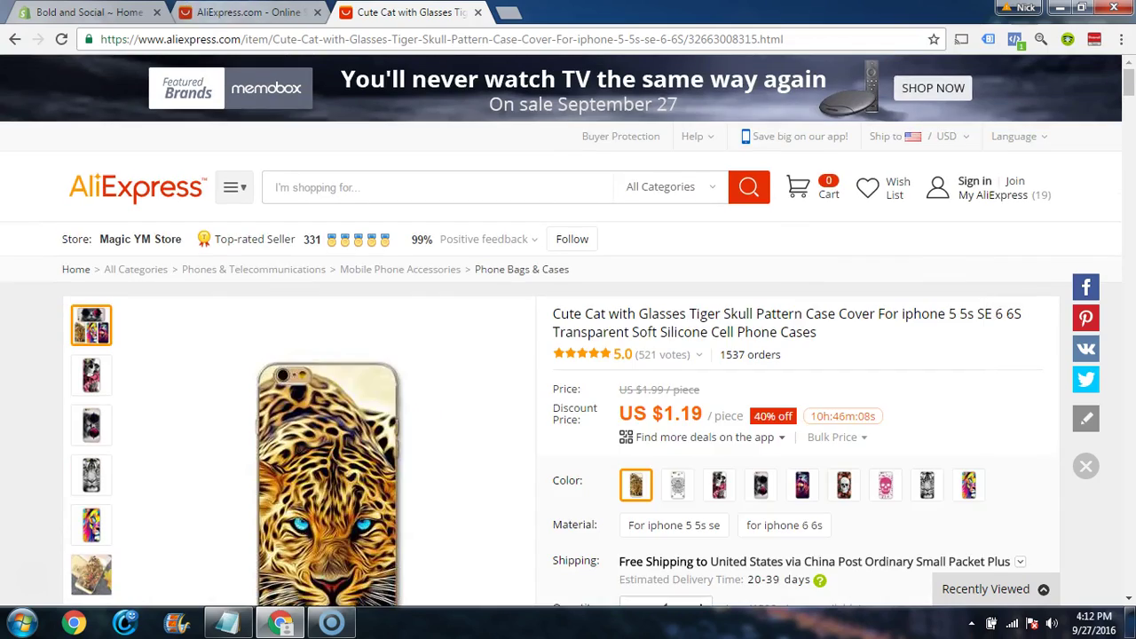
Step: Copy the store link under "Jewelry" from Notepad, open it in the phone case's browser tab and browse the top-selling jewelry
click(248, 12)
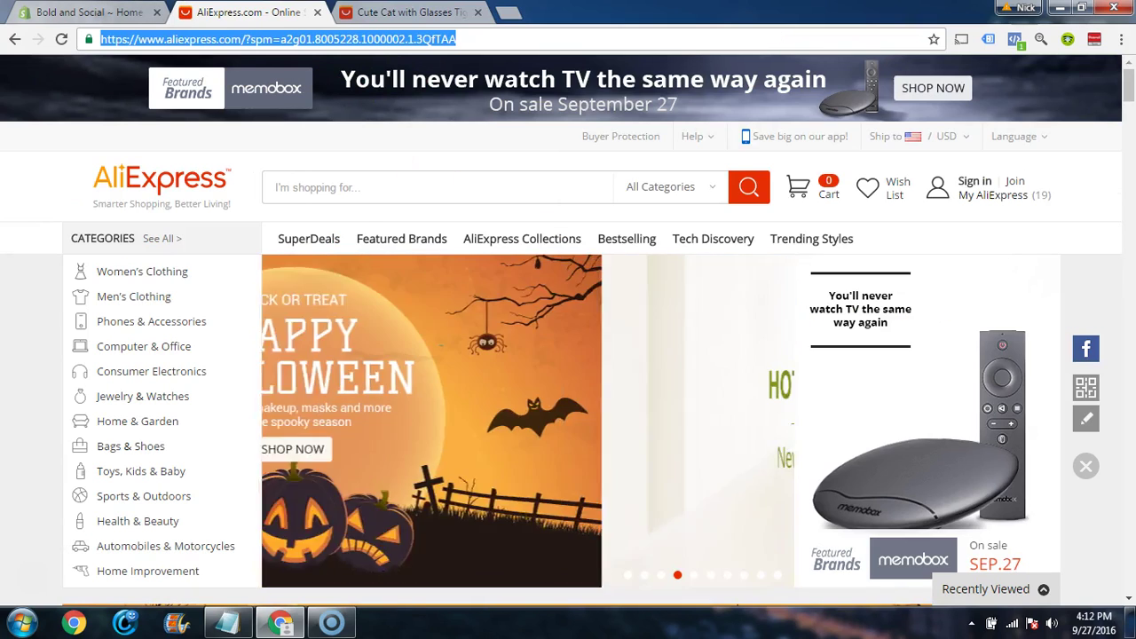
click(227, 626)
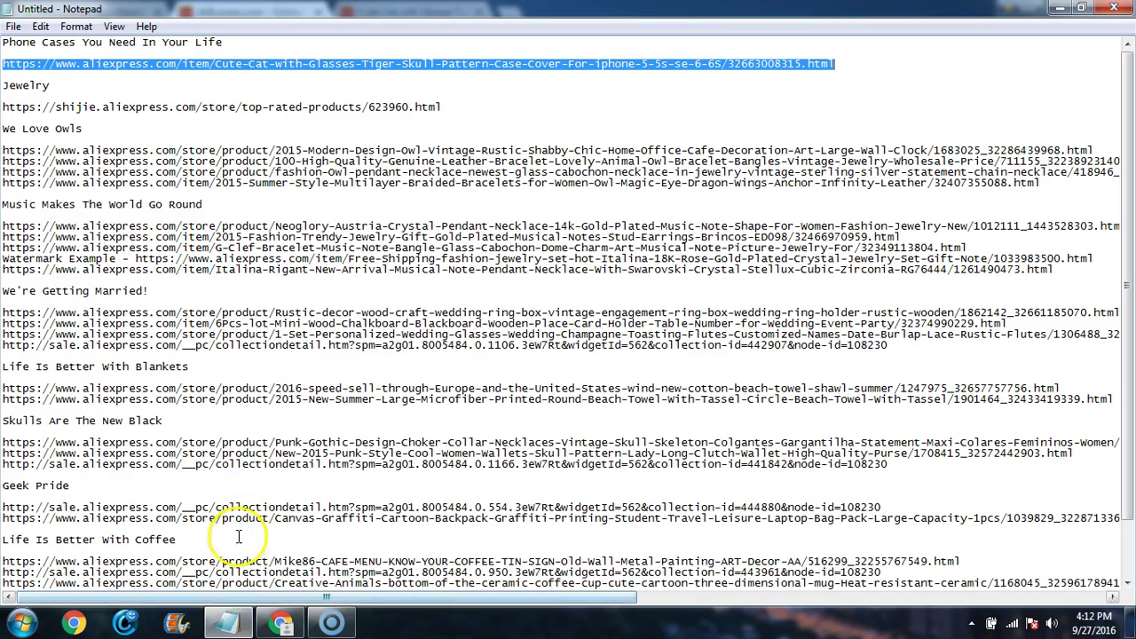
double_click(452, 106)
key(ctrl+c)
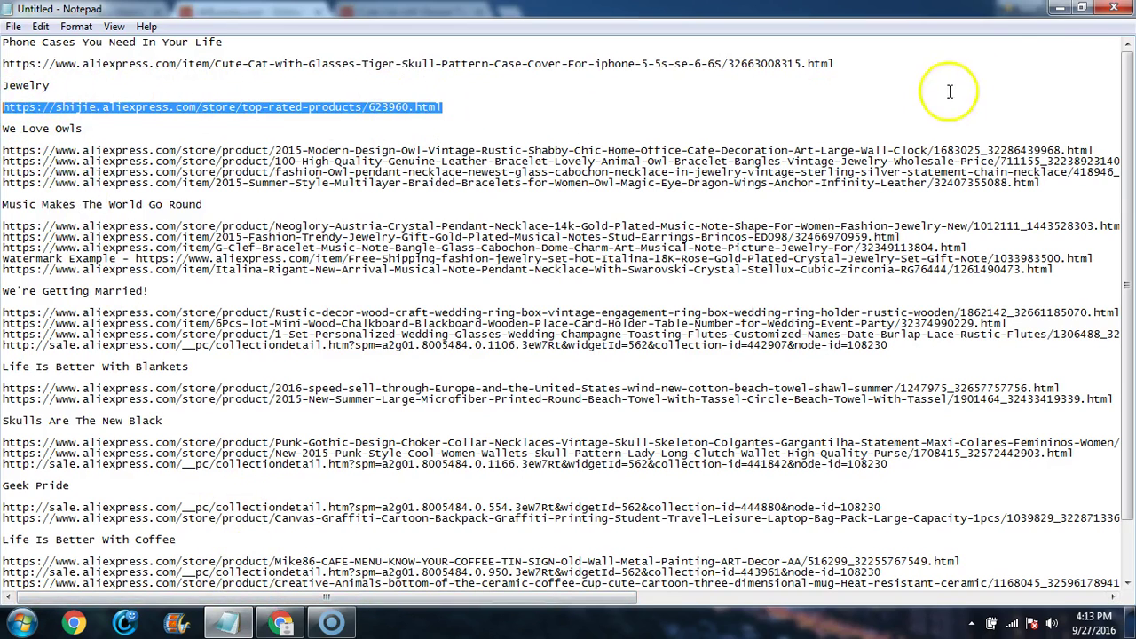
click(1060, 8)
click(401, 13)
click(401, 39)
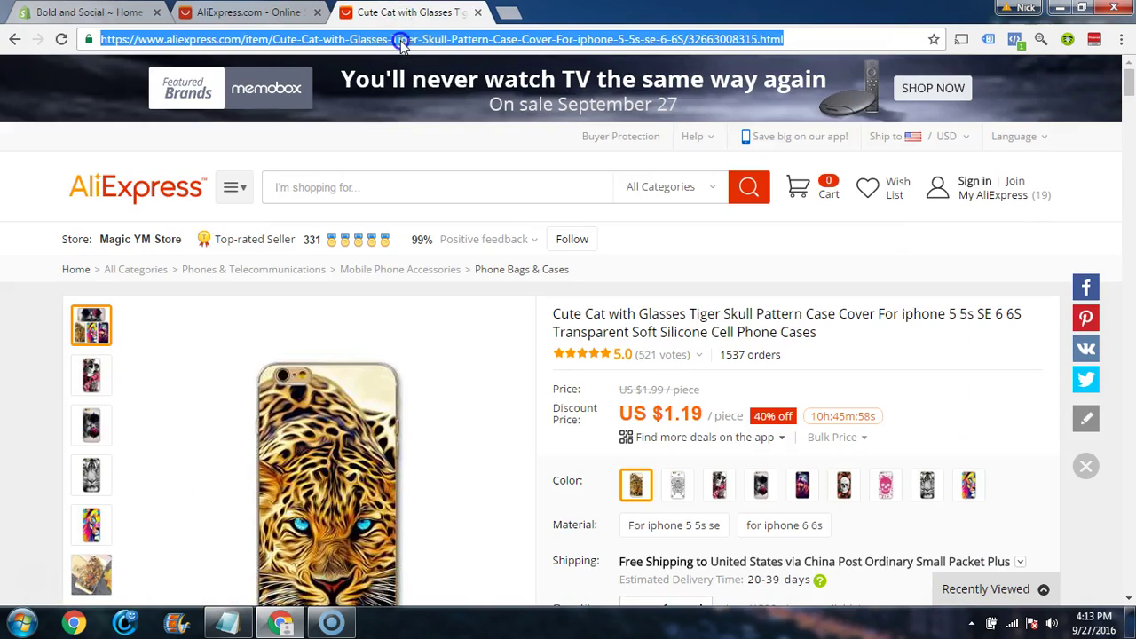
key(ctrl+v)
key(Return)
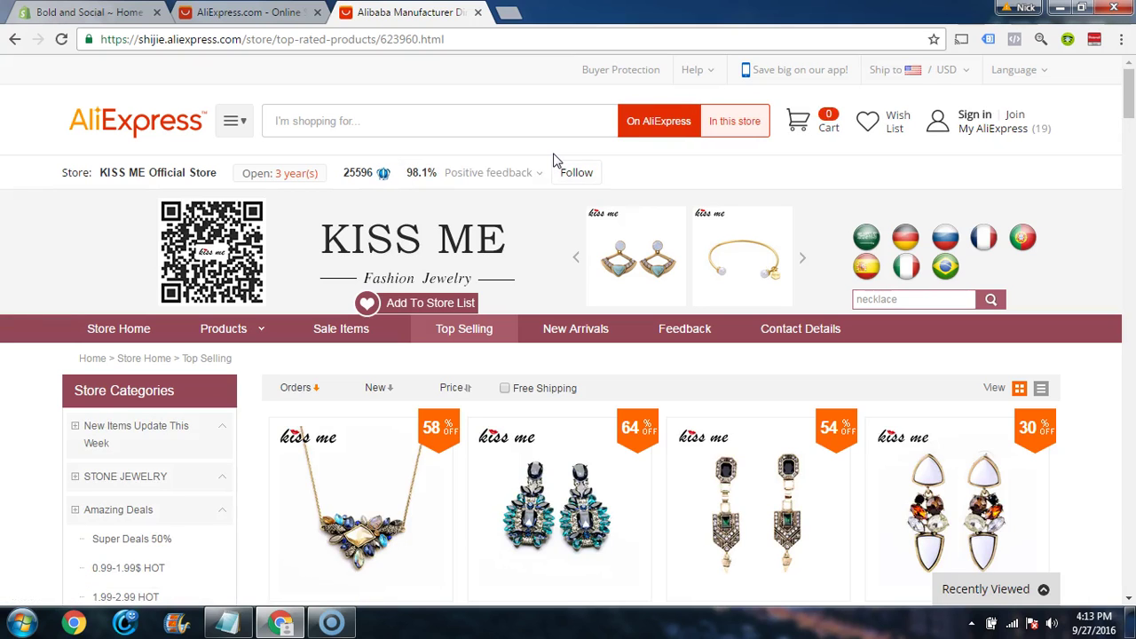
scroll(603, 293, down, 5)
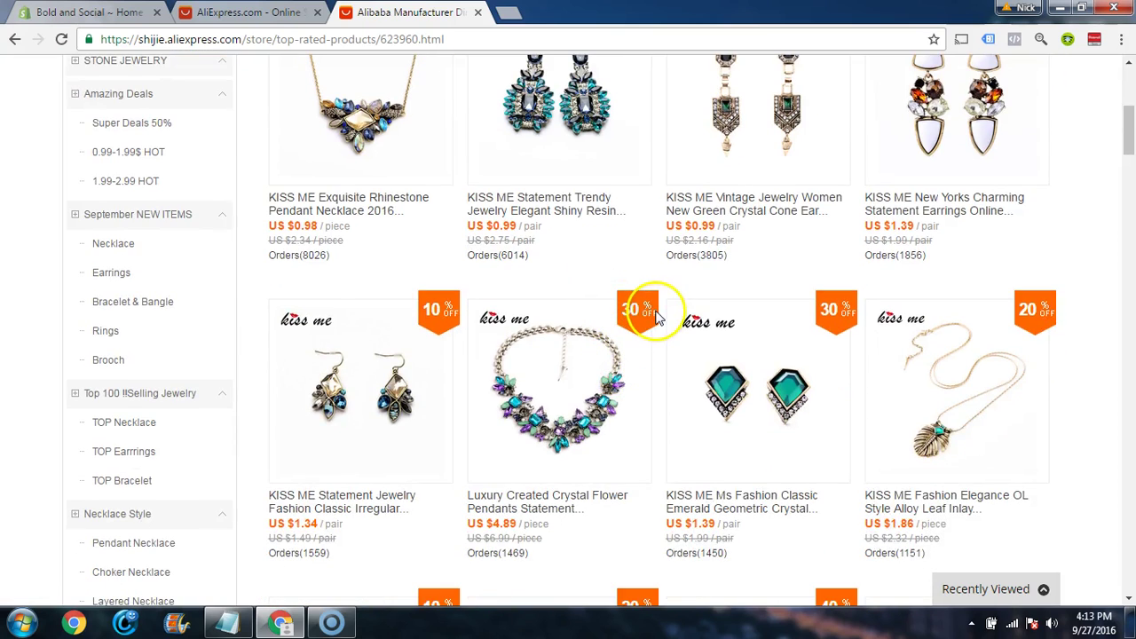
Step: Look through the KISS ME store's top-selling jewelry, comparing prices and order counts, and check the store details in its header
scroll(635, 323, down, 3)
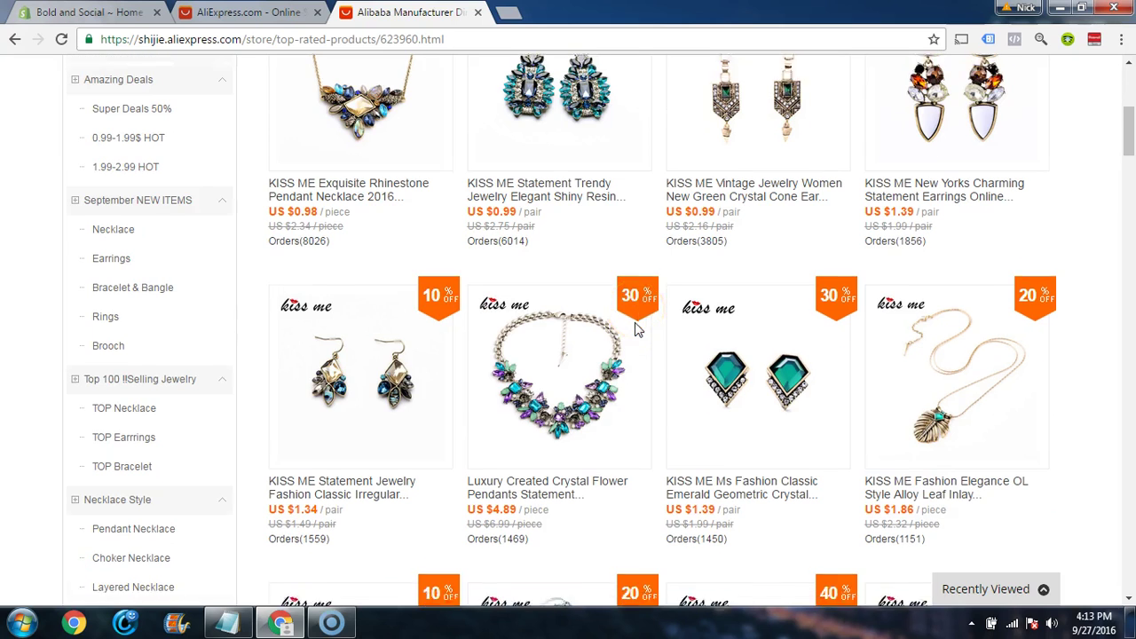
scroll(932, 421, down, 1)
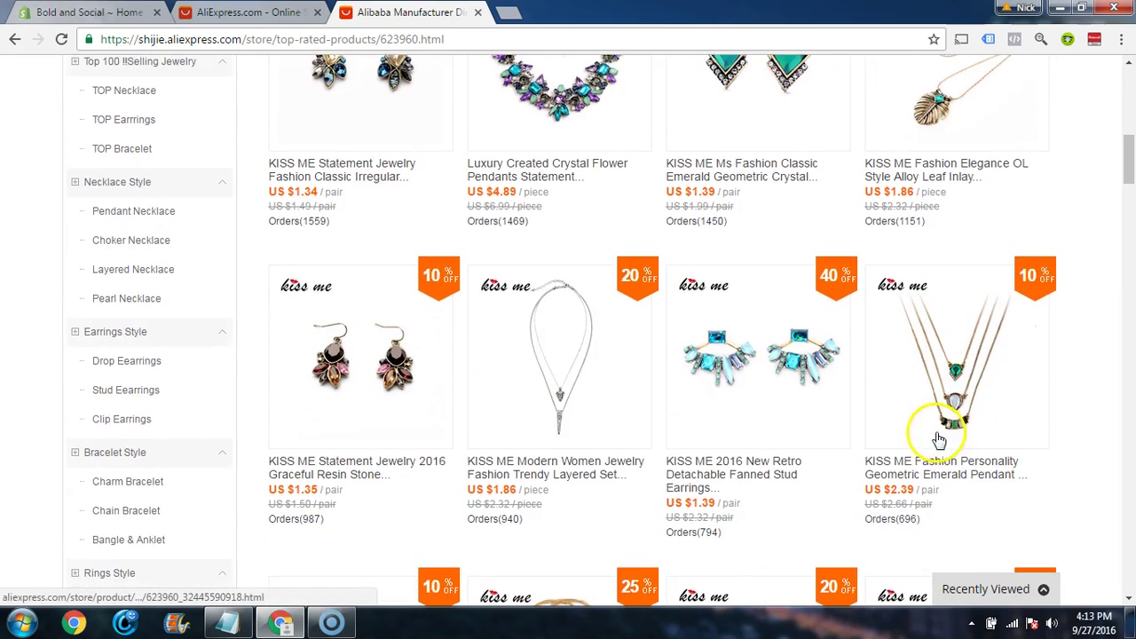
scroll(950, 507, up, 3)
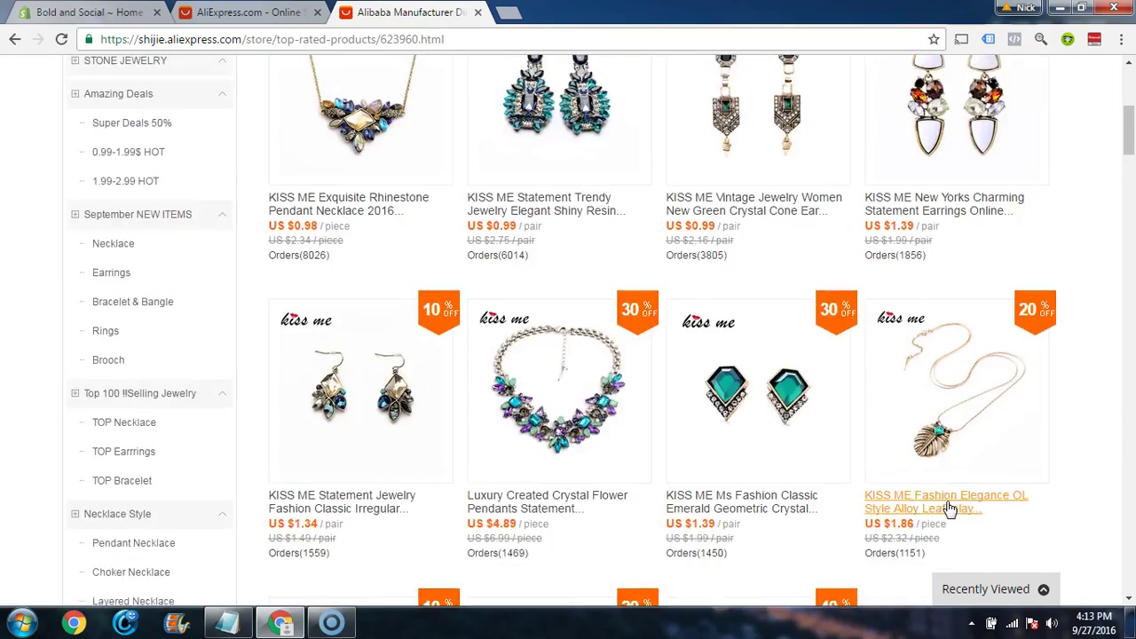
scroll(950, 507, down, 3)
scroll(976, 530, down, 1)
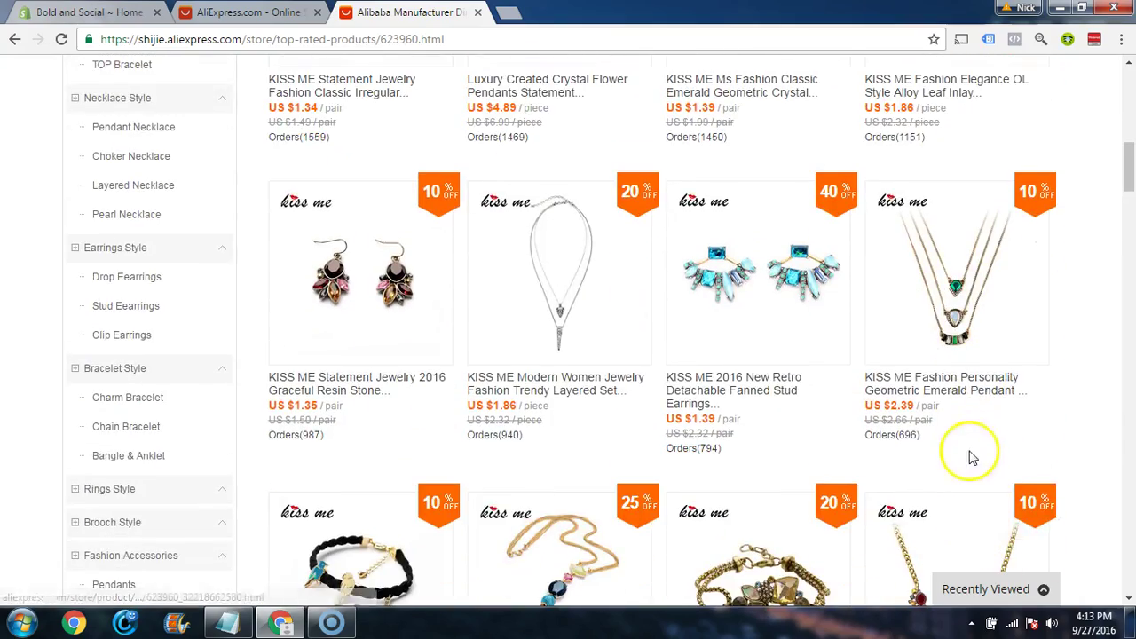
scroll(938, 444, up, 8)
scroll(742, 454, down, 3)
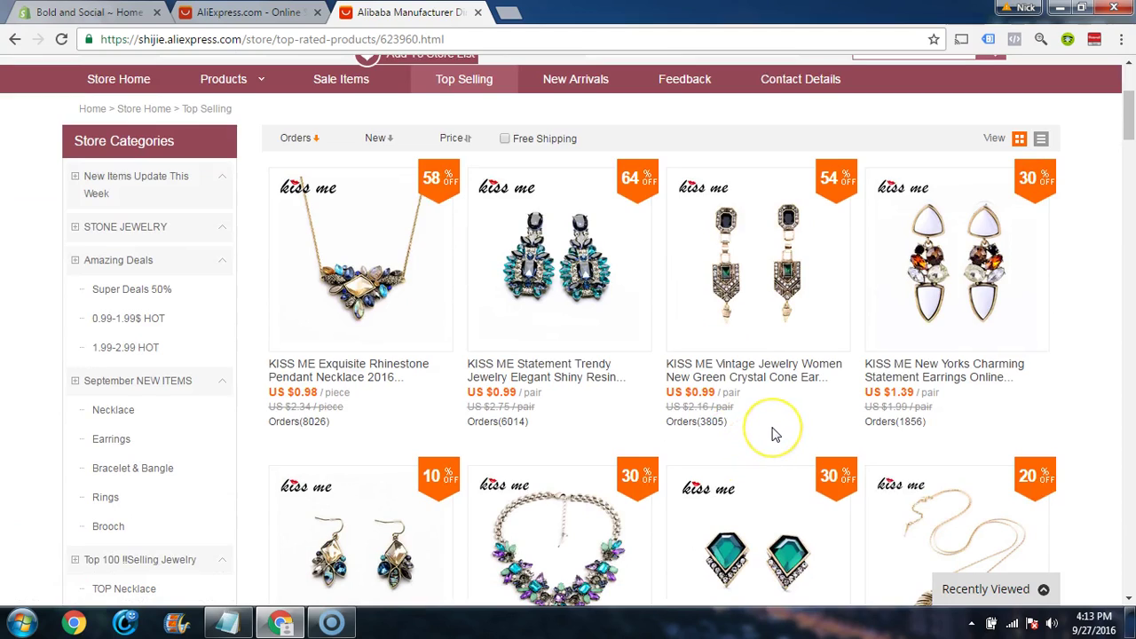
scroll(773, 434, down, 3)
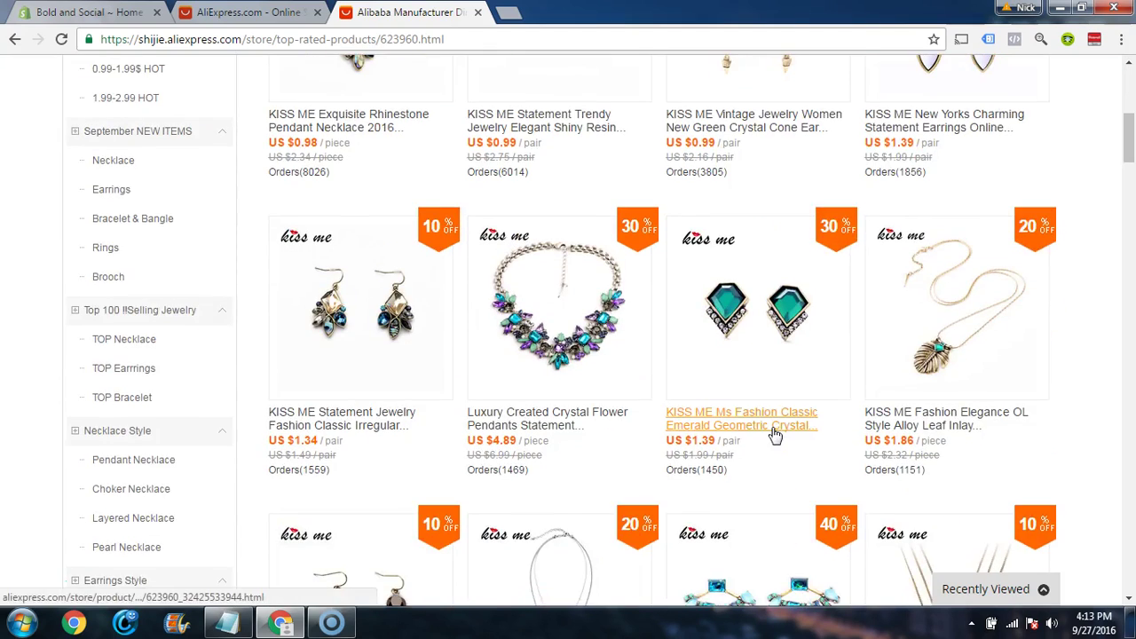
scroll(772, 434, down, 5)
scroll(772, 434, down, 3)
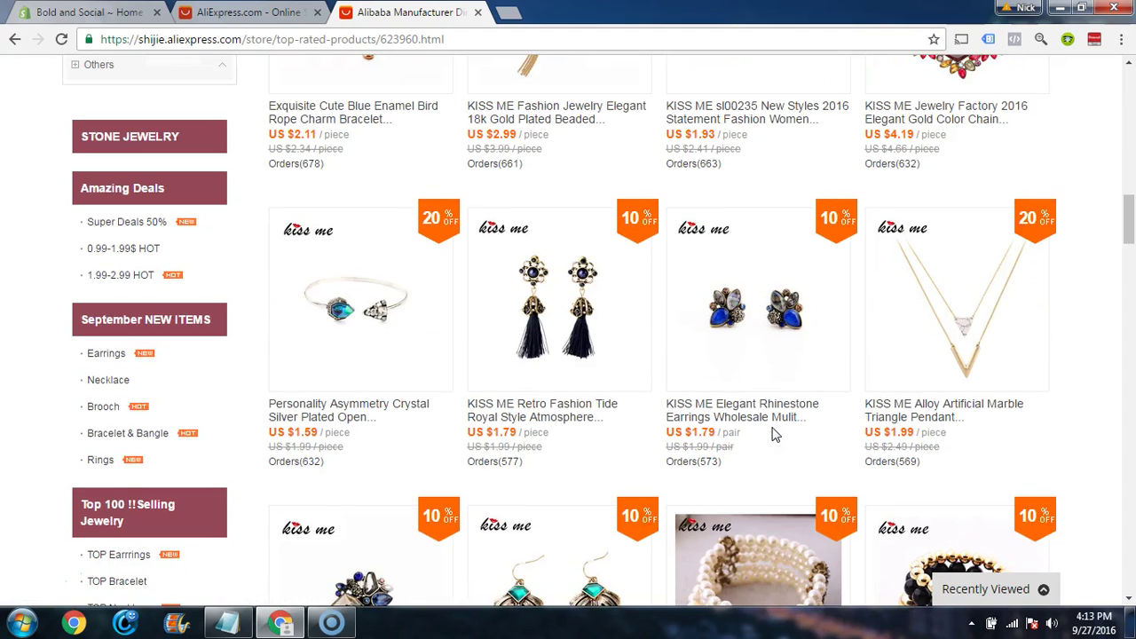
scroll(954, 432, down, 3)
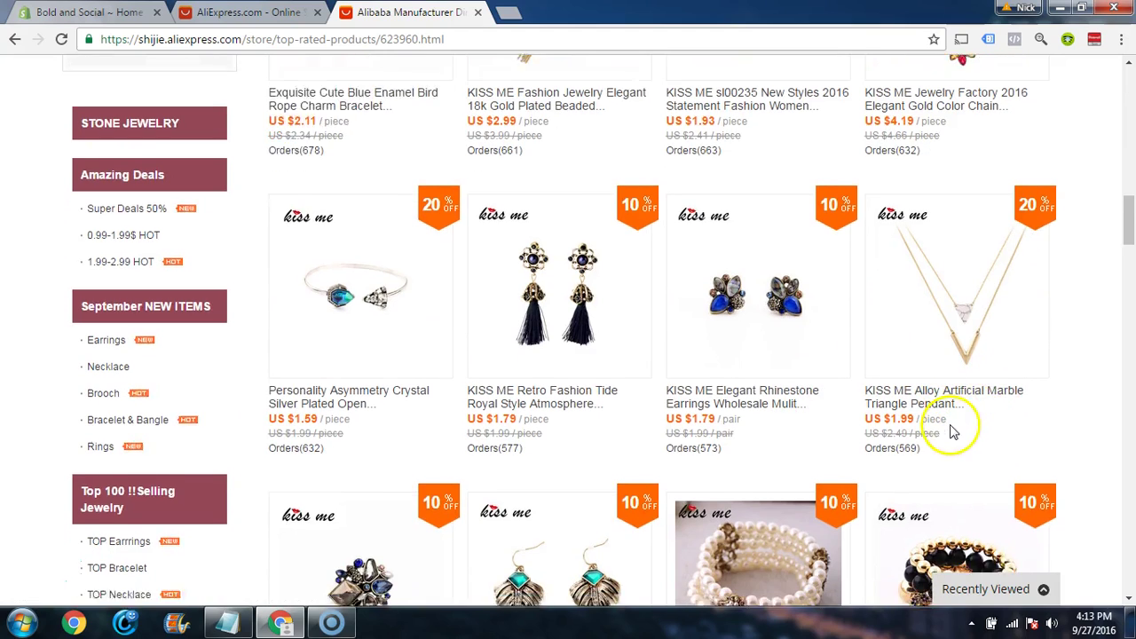
scroll(928, 496, up, 14)
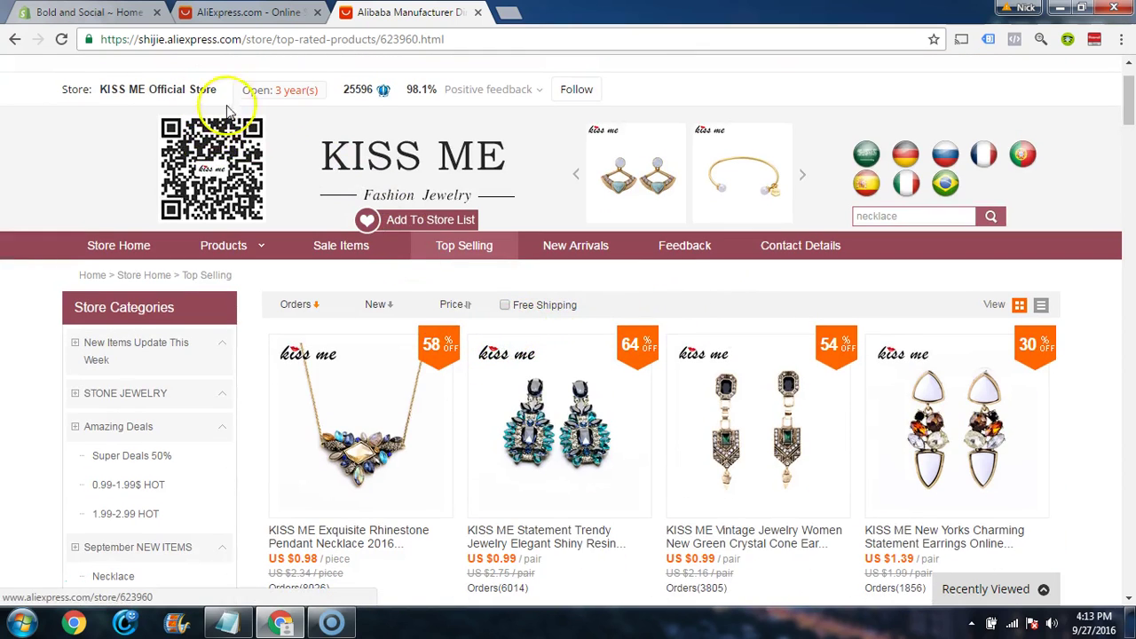
click(338, 236)
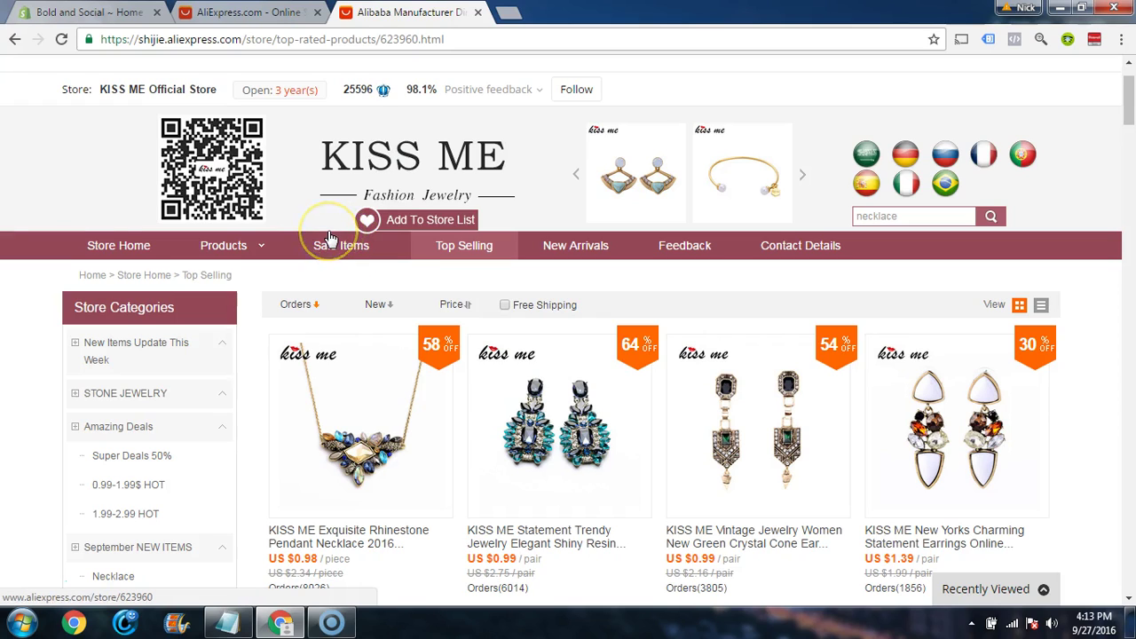
click(282, 30)
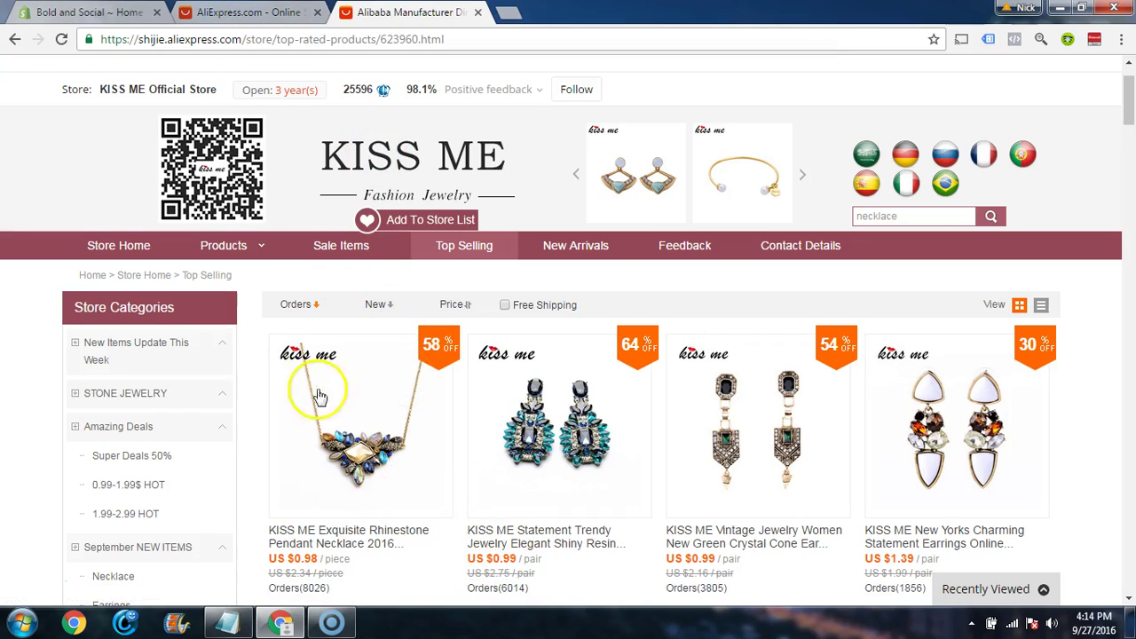
Step: Switch to Notepad and rename the "Jewelry" heading as "Kiss Me Jewelry"
click(291, 13)
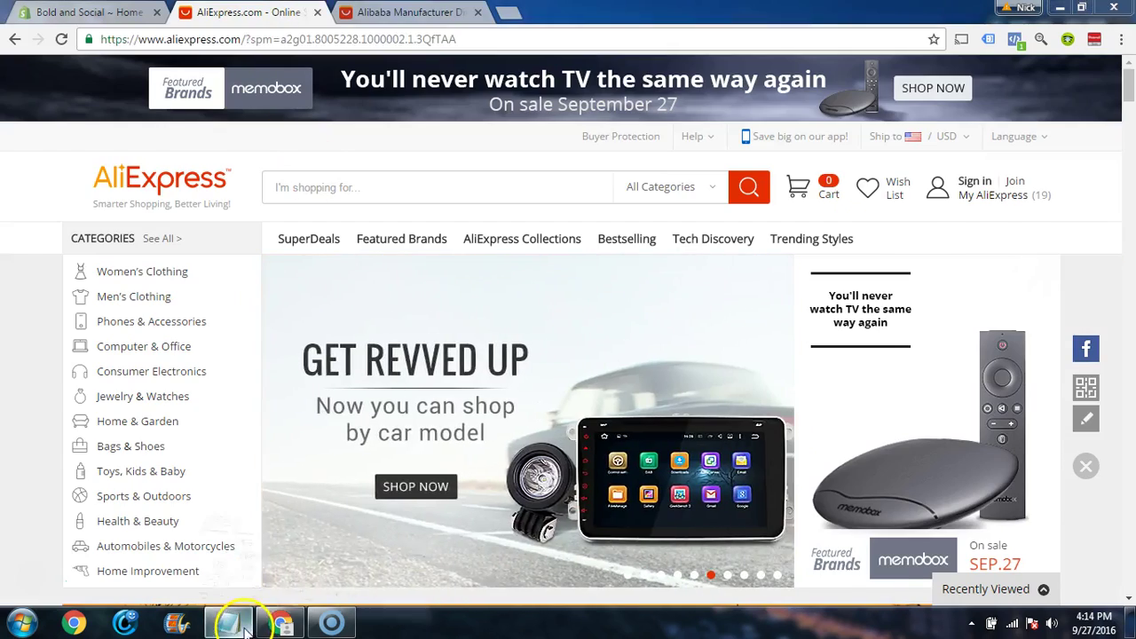
key(alt+Tab)
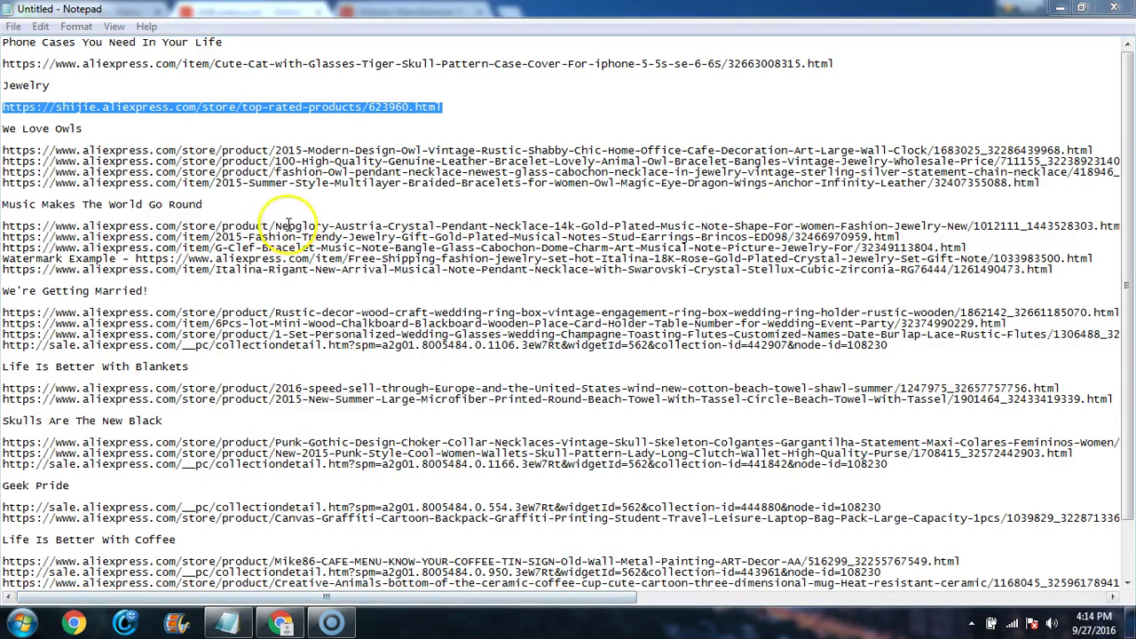
click(7, 87)
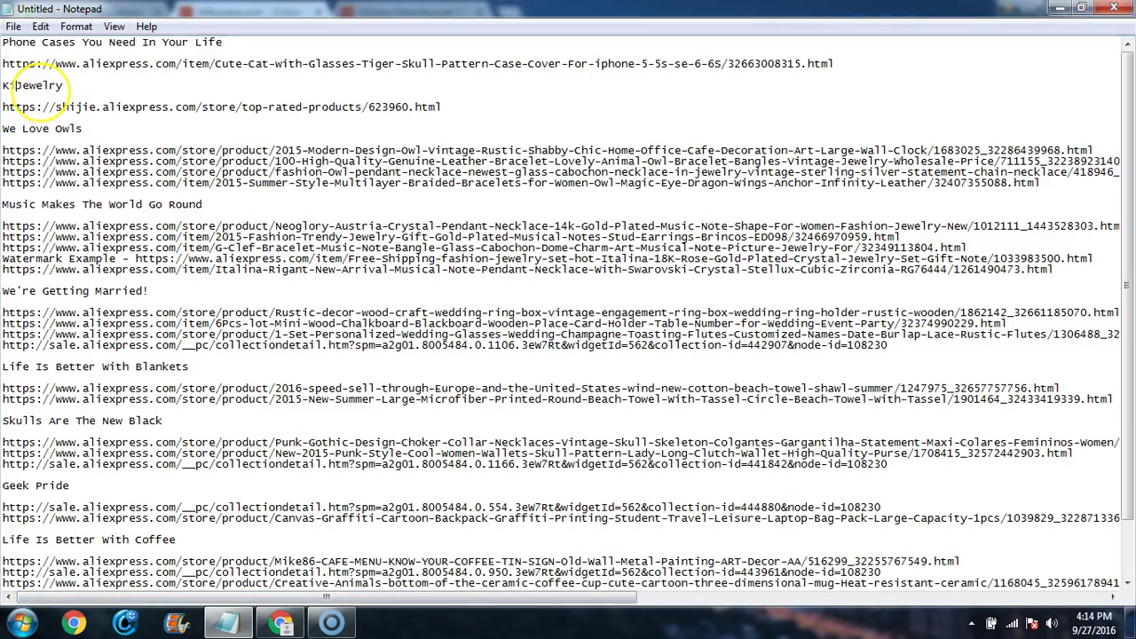
click(139, 87)
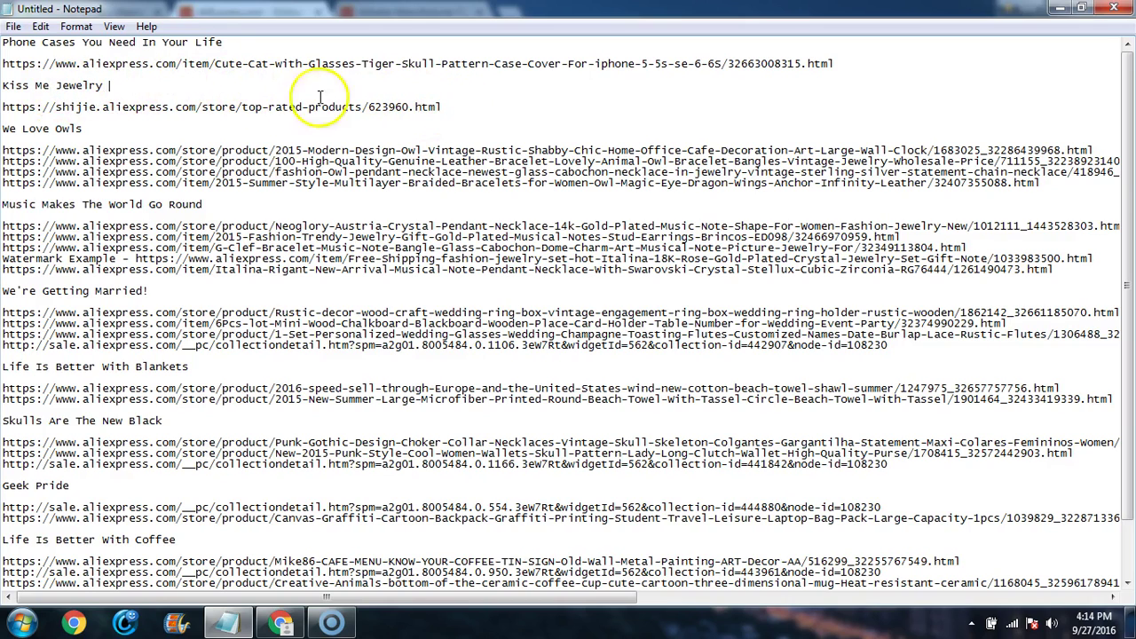
click(109, 85)
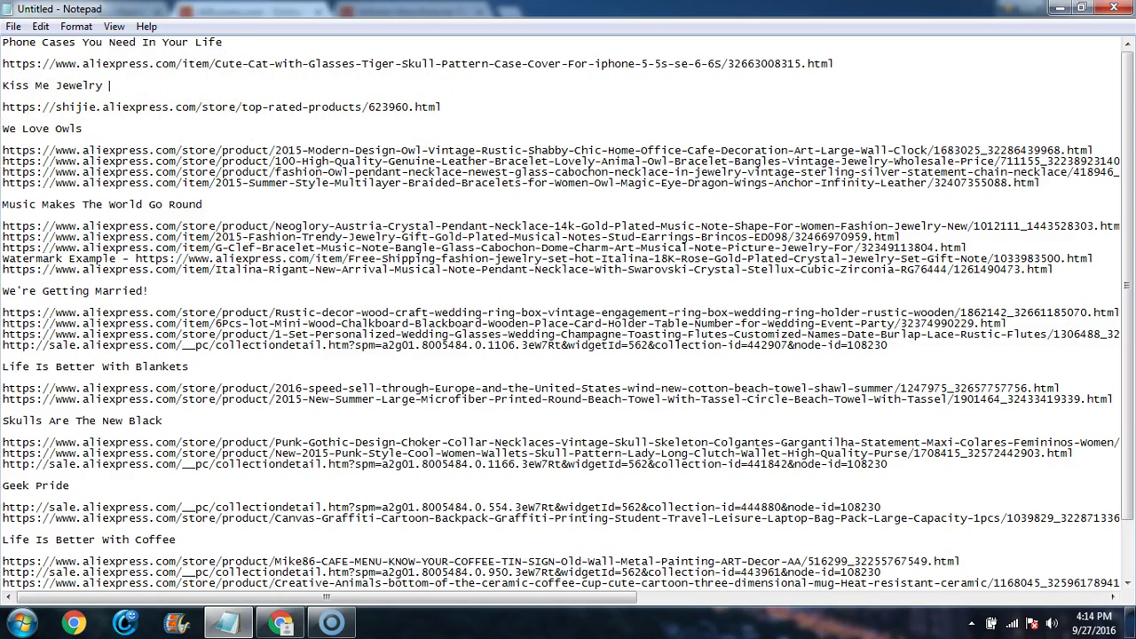
drag(56, 85, 2, 85)
click(76, 85)
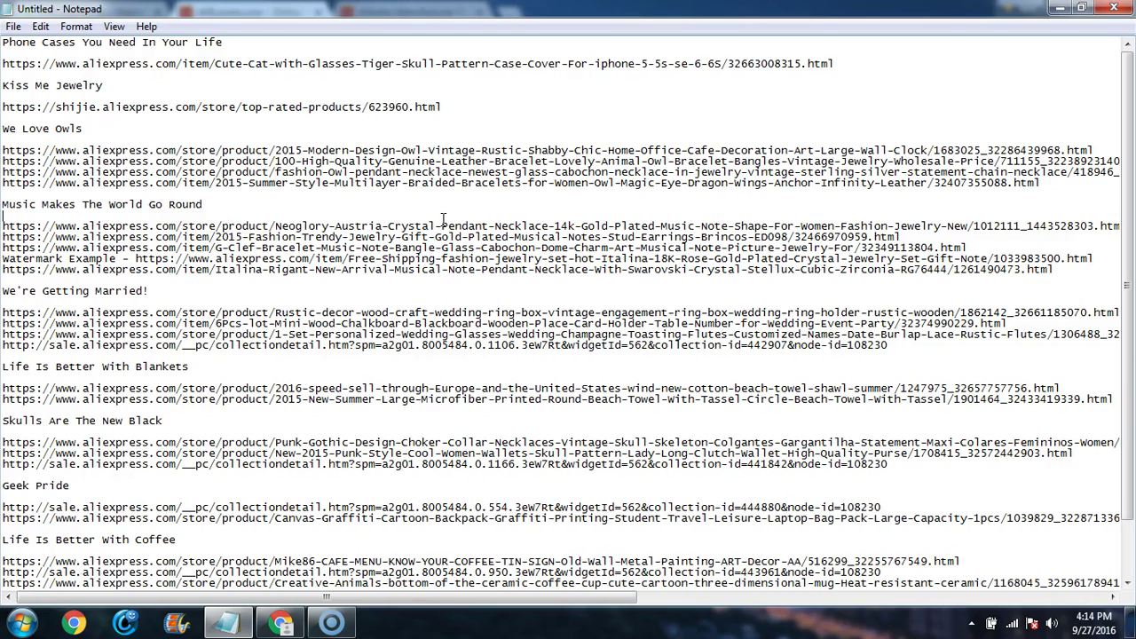
Step: Review the niche headings and product links in the Notepad list, from the phone cases down to the art niche, and return to the browser
scroll(532, 302, down, 2)
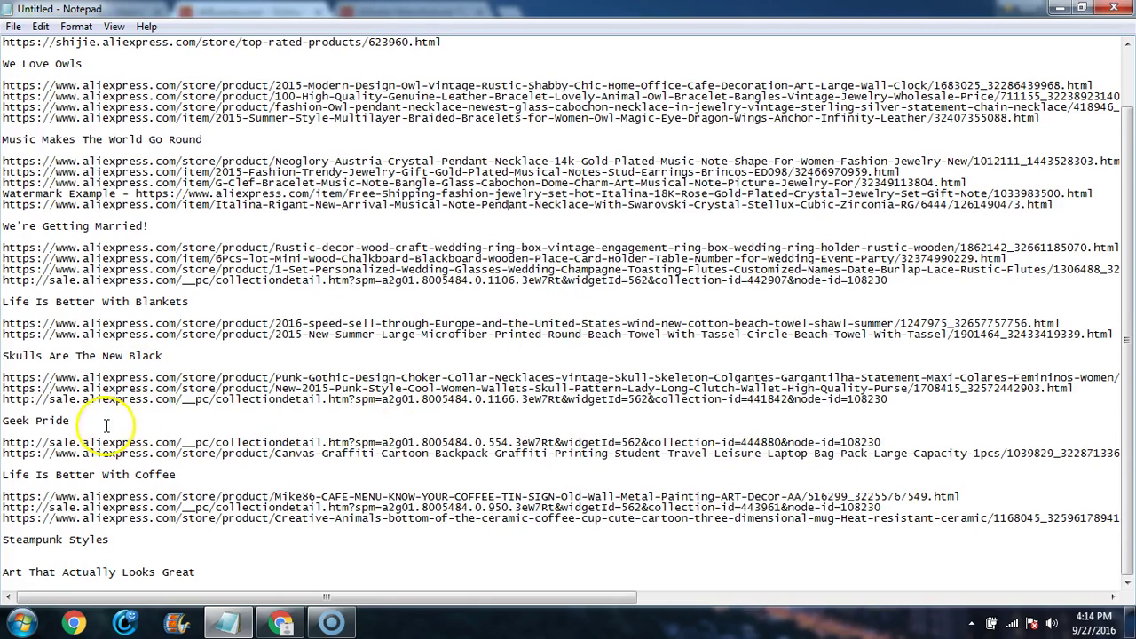
scroll(227, 548, up, 1)
scroll(229, 551, down, 1)
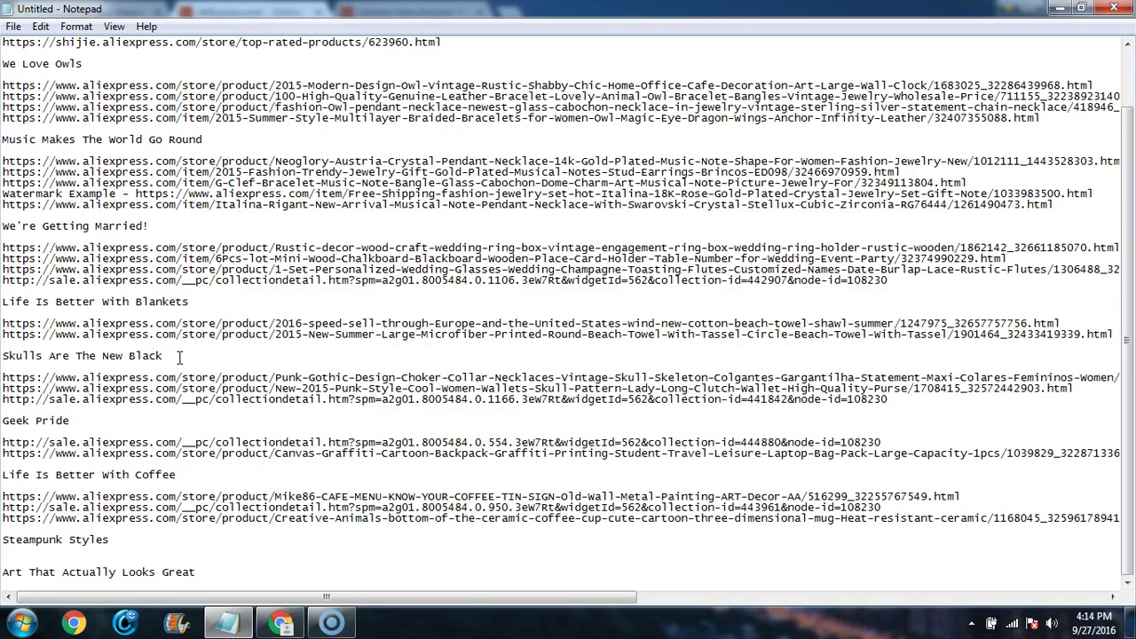
scroll(180, 357, up, 2)
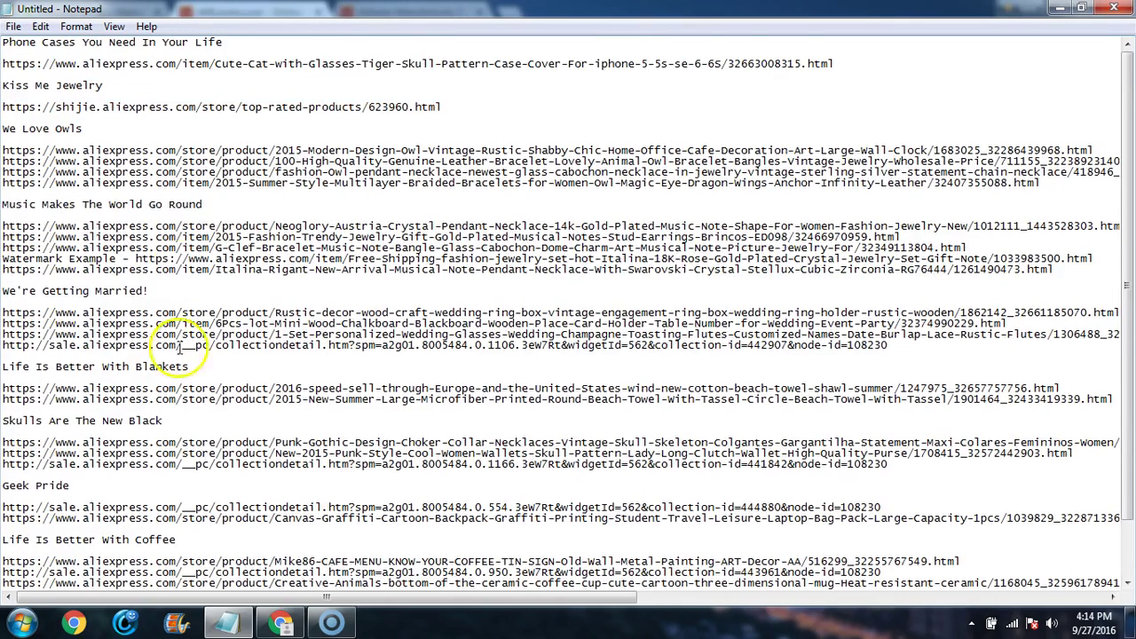
scroll(182, 348, down, 2)
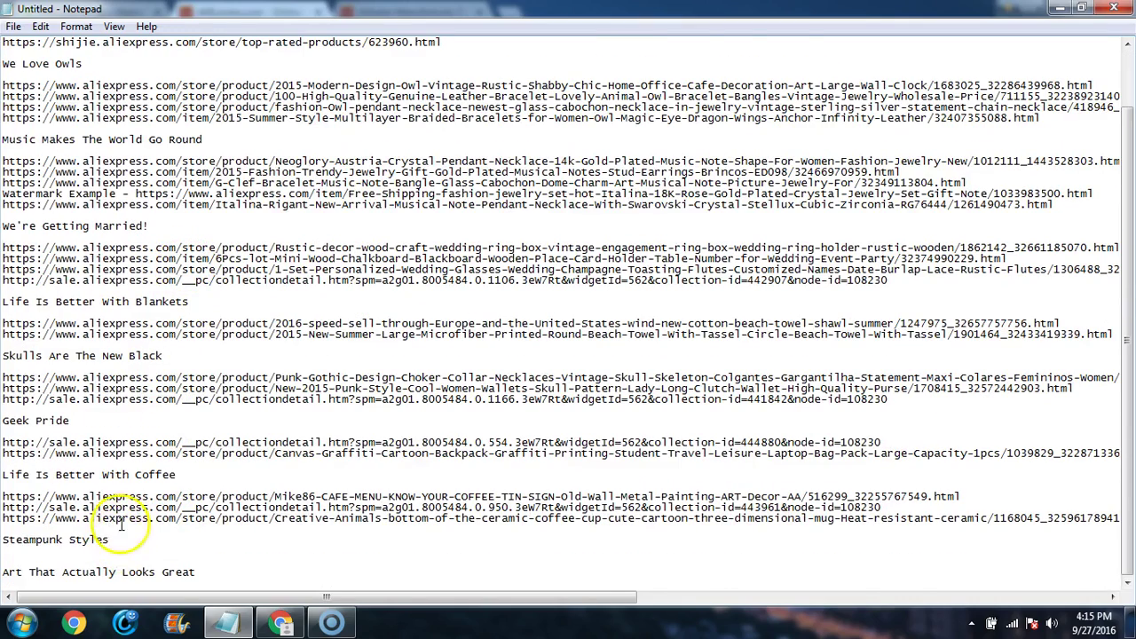
scroll(180, 402, up, 2)
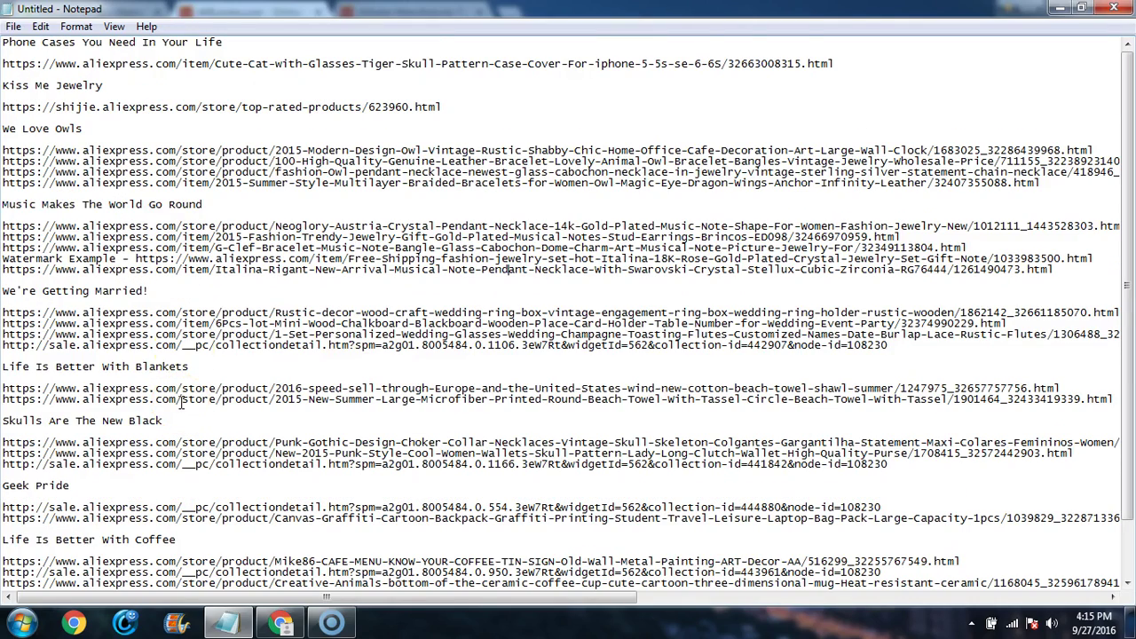
scroll(147, 321, down, 1)
scroll(147, 311, up, 1)
click(1062, 9)
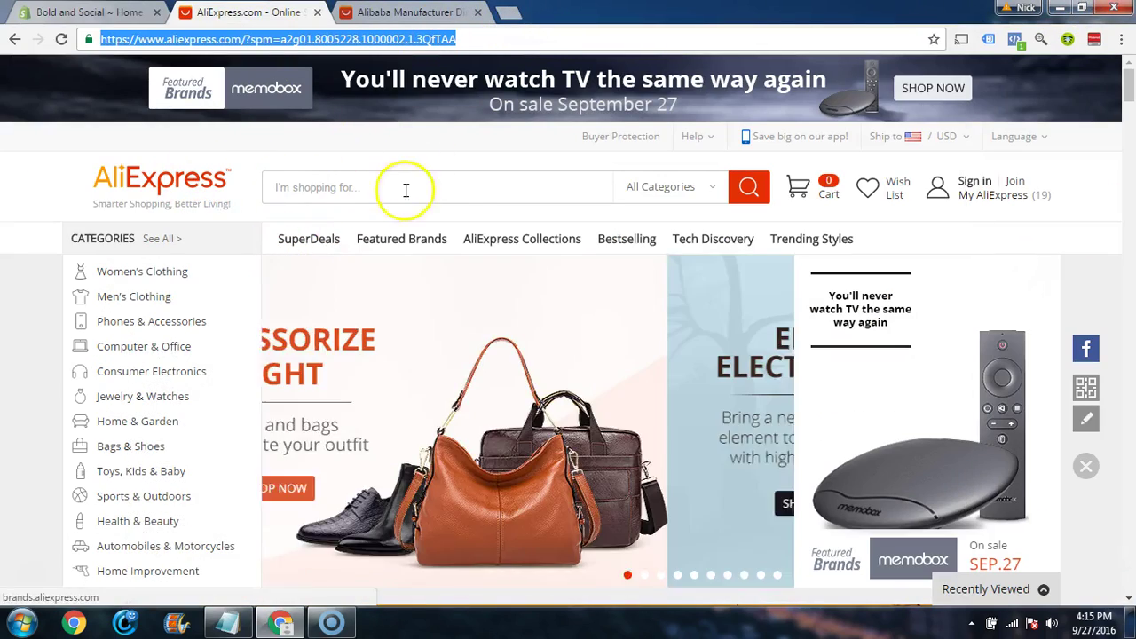
Step: Open watchcount.com in a new browser tab and look at its search page for most watched eBay items
mouse_move(979, 191)
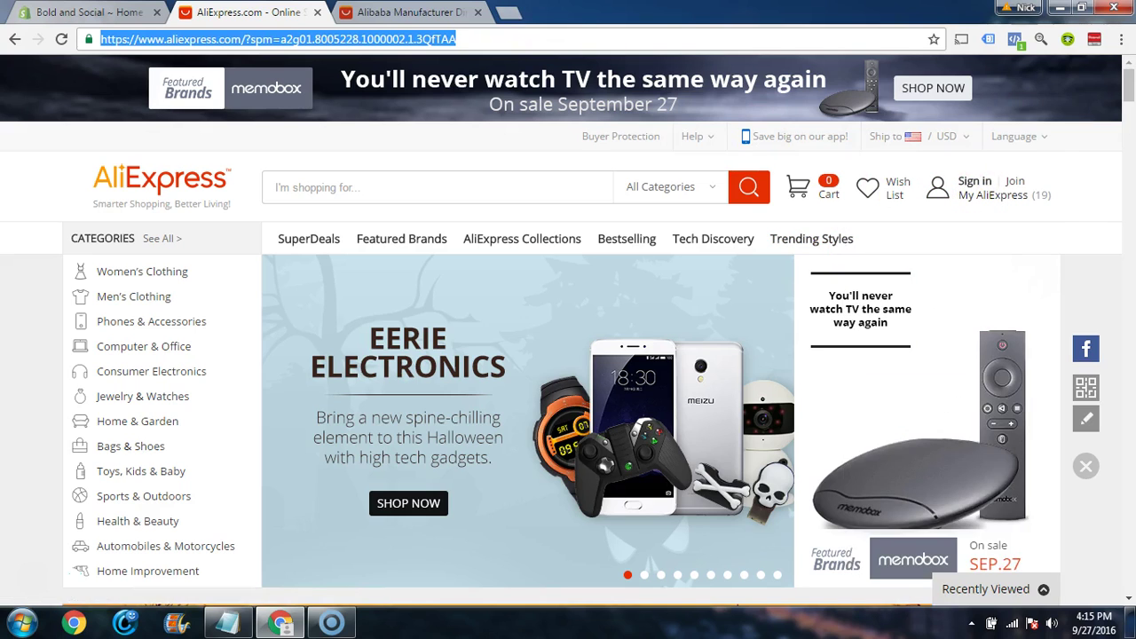
click(504, 18)
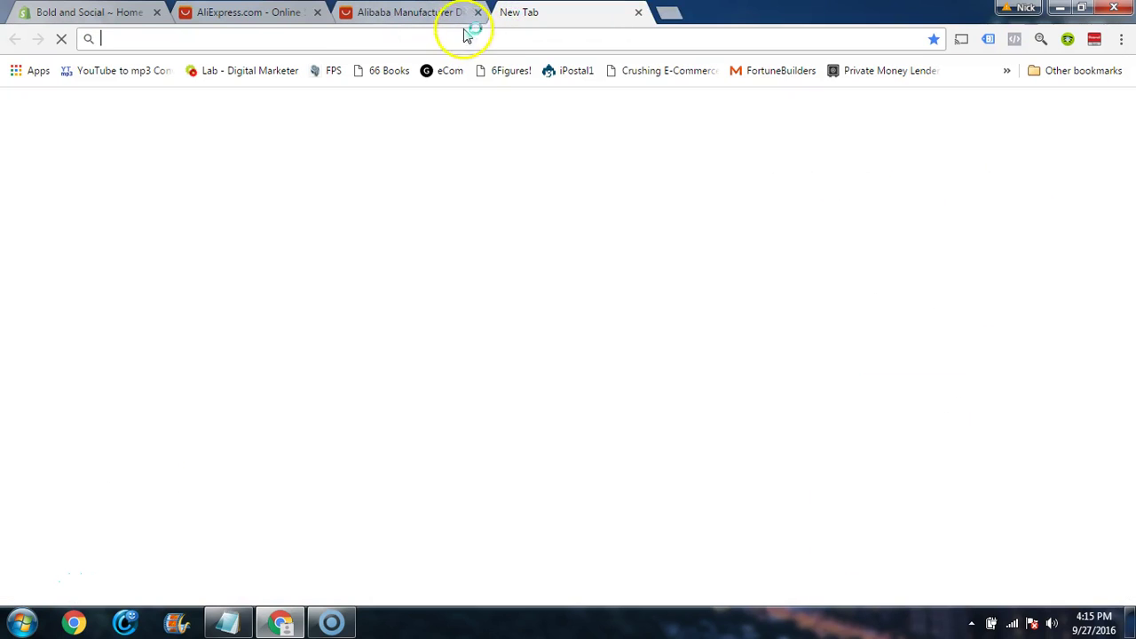
text(wa)
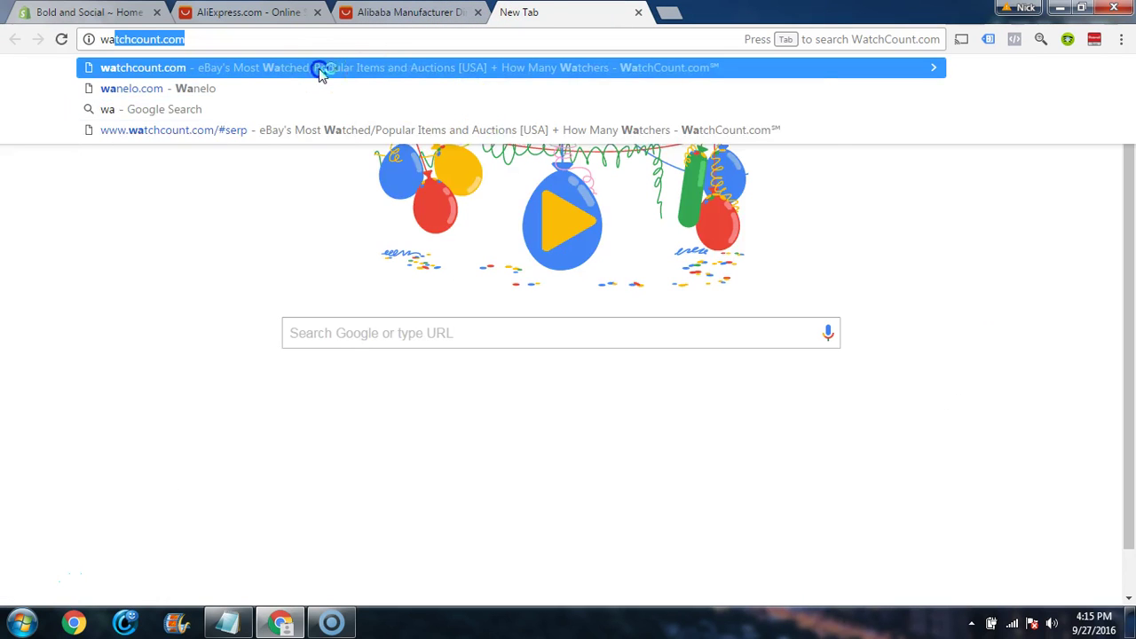
key(Return)
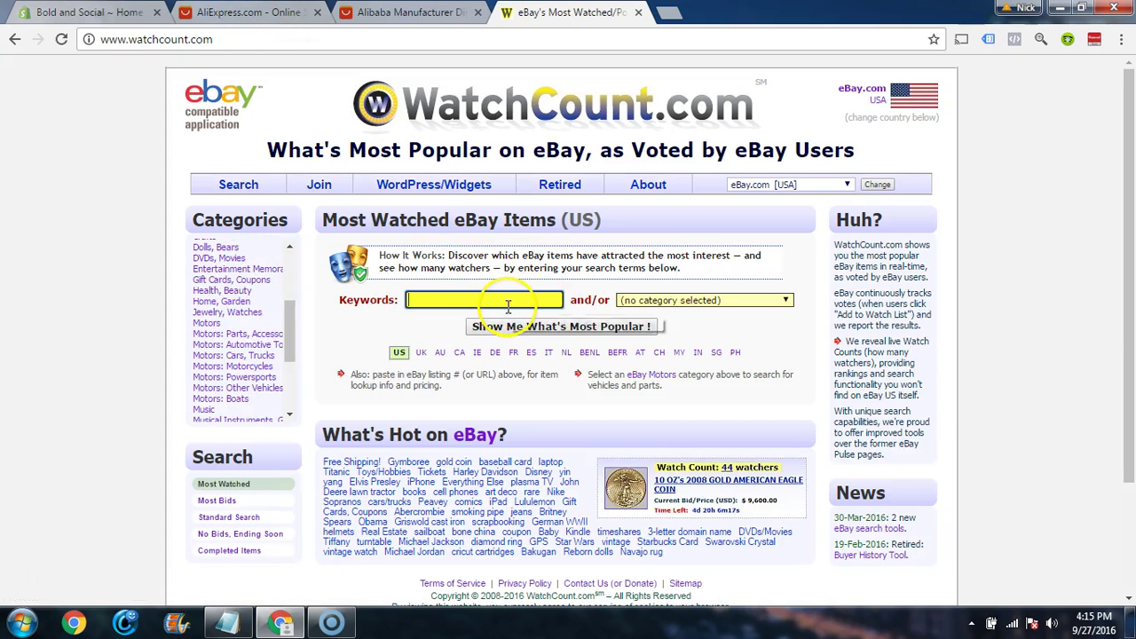
click(271, 12)
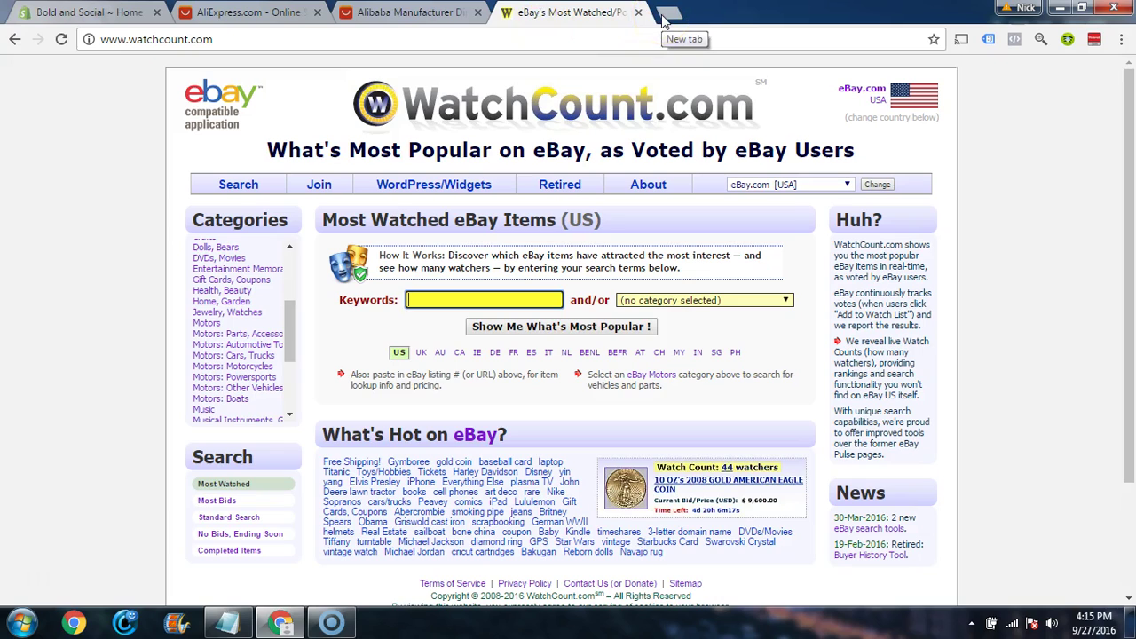
Step: Load amazon.com in the WatchCount browser tab
click(643, 39)
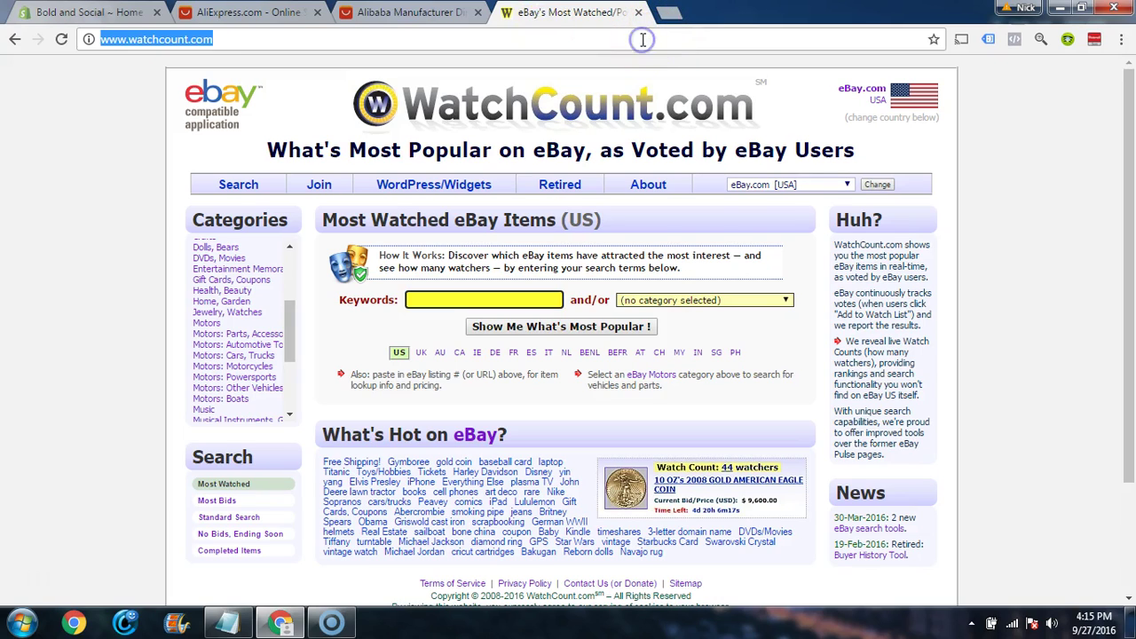
text(amazon)
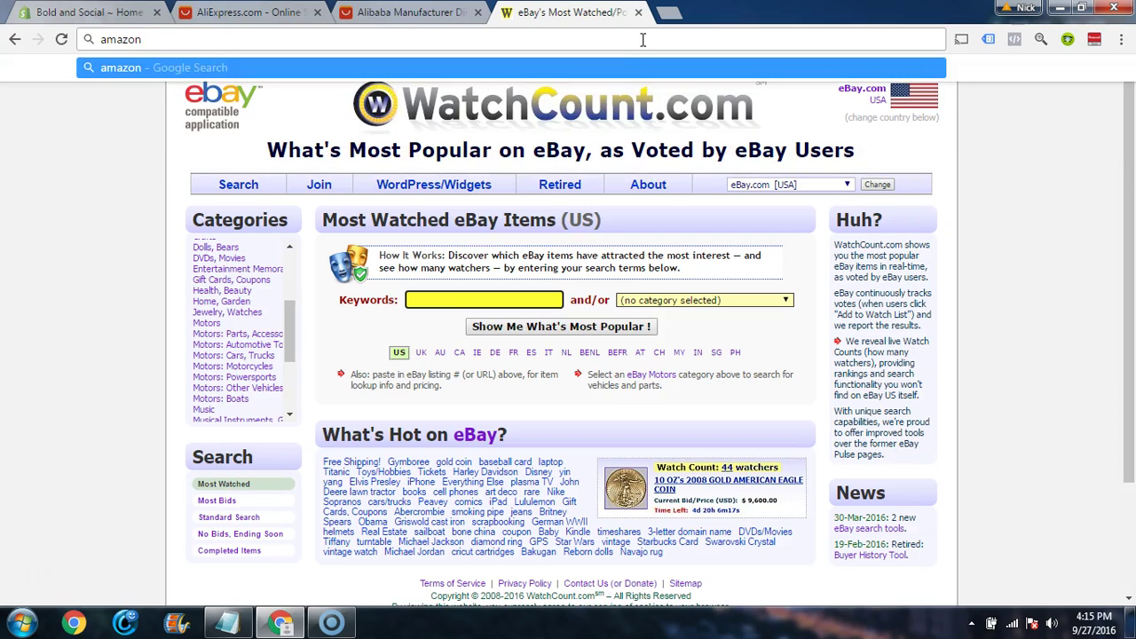
text(.com)
key(Return)
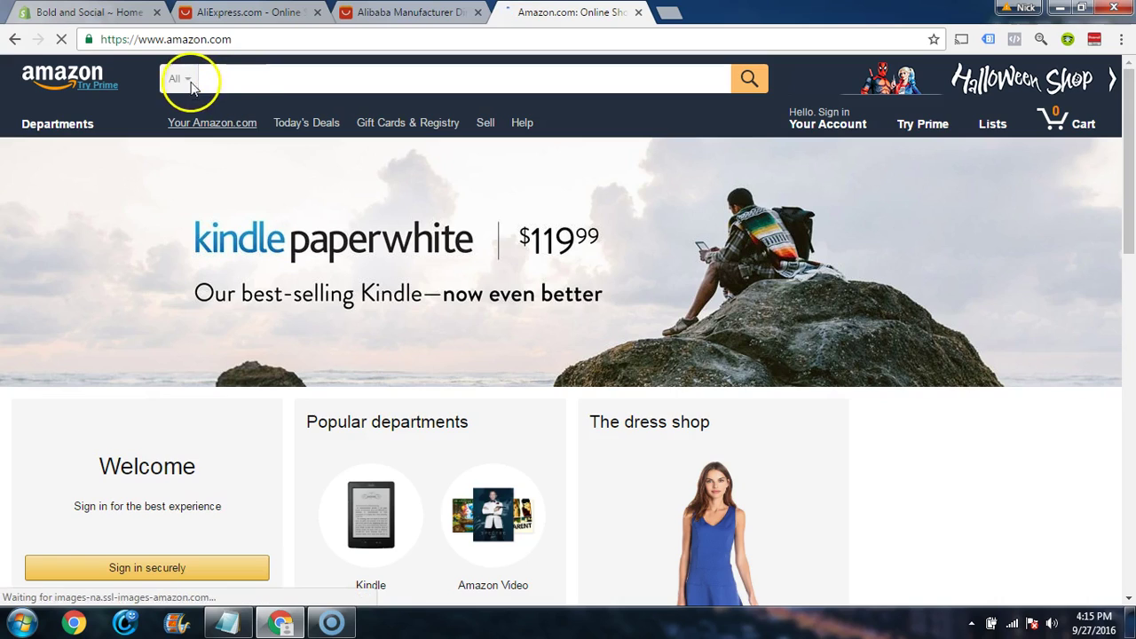
Step: Search Amazon for "best selling" and look through the results
click(242, 78)
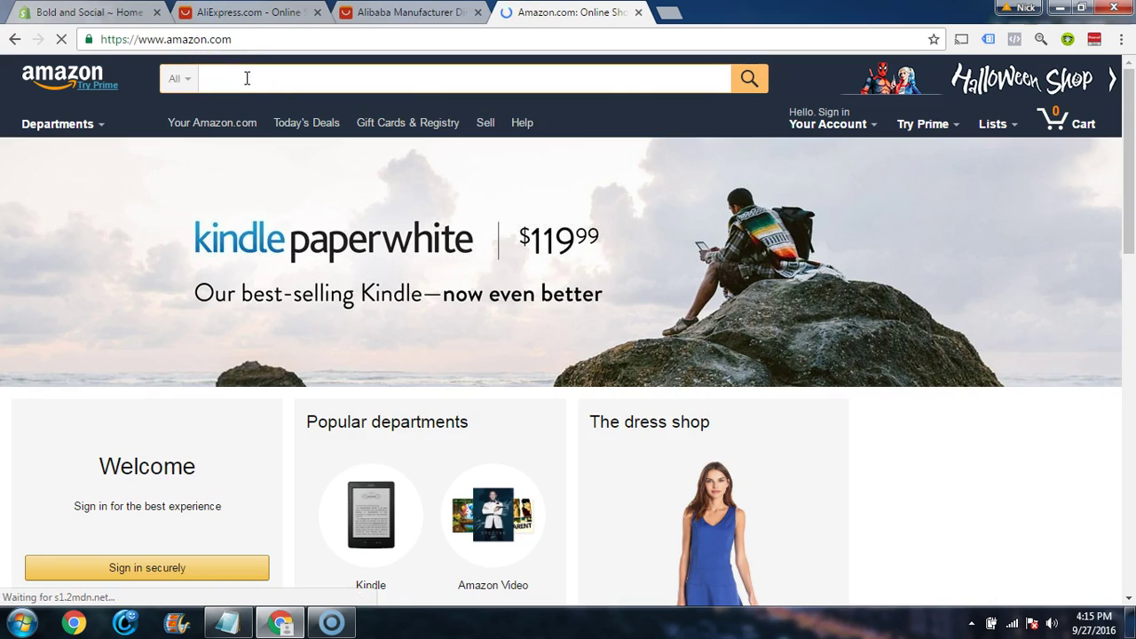
text(best sell)
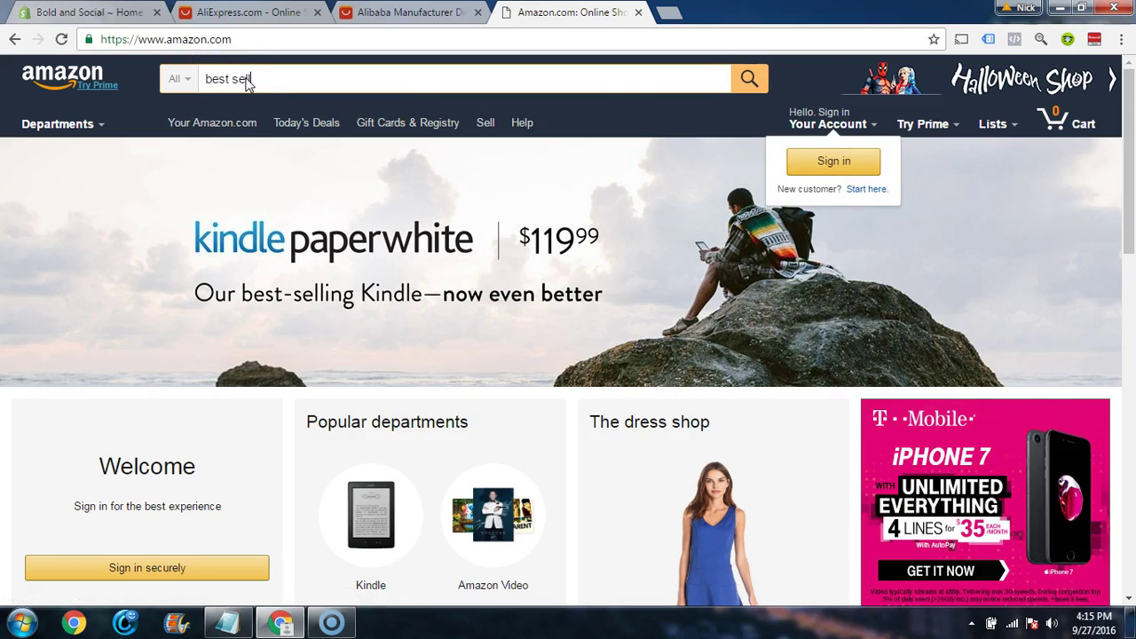
text(ing)
key(Return)
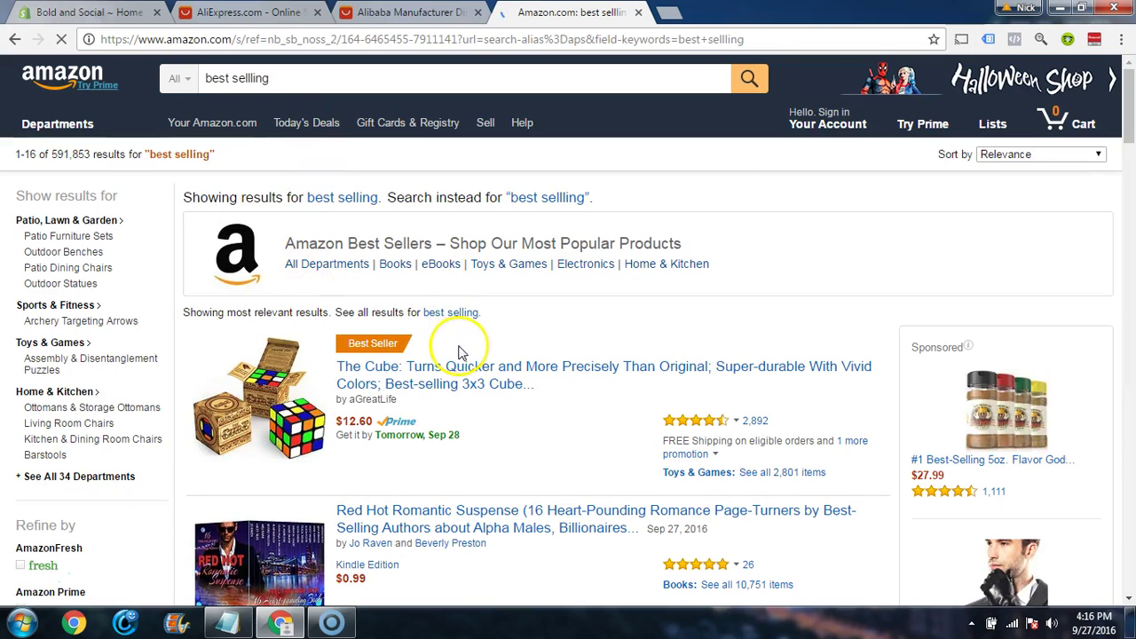
scroll(461, 352, down, 3)
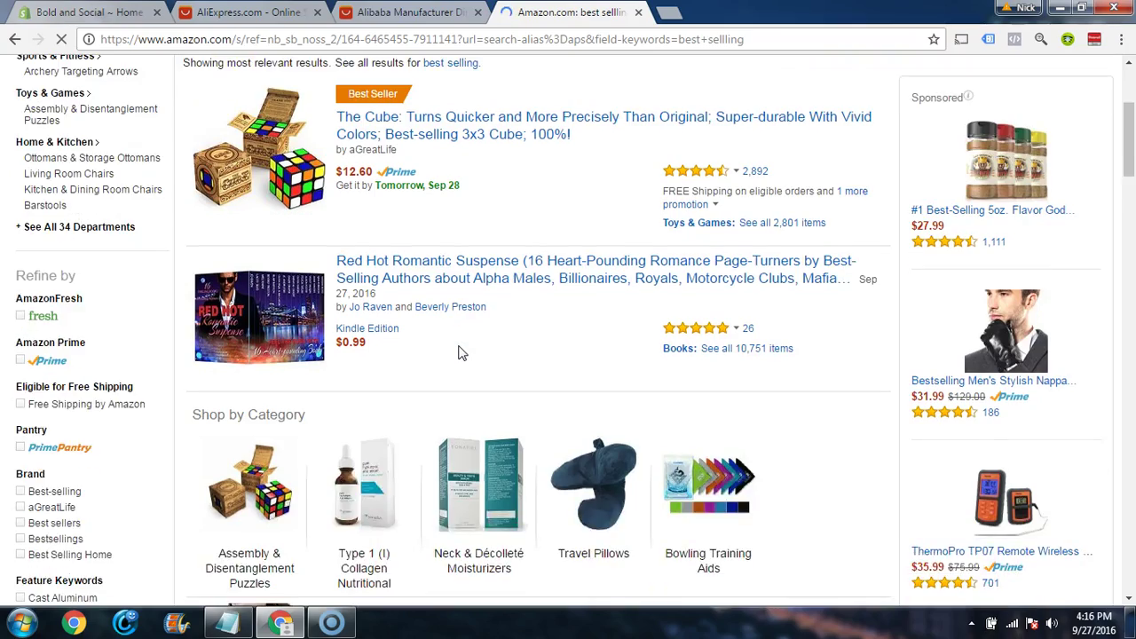
Step: Examine the upper Amazon results for "best selling", comparing prices and ratings from the waist trainer to the rainbow kite
scroll(460, 352, down, 3)
scroll(460, 353, down, 8)
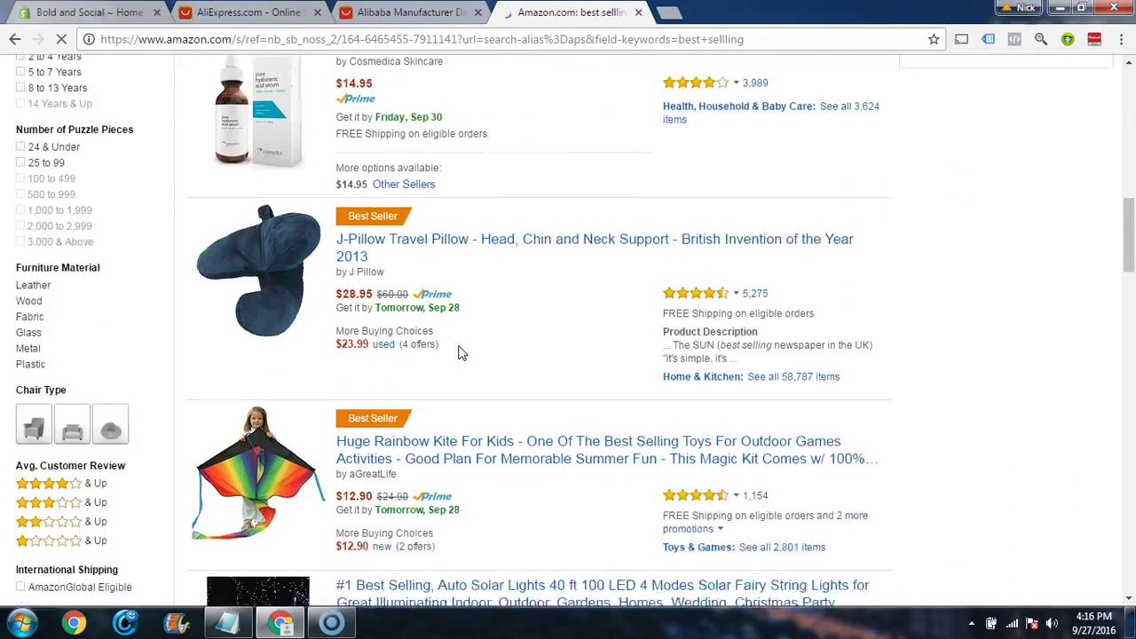
scroll(460, 352, up, 3)
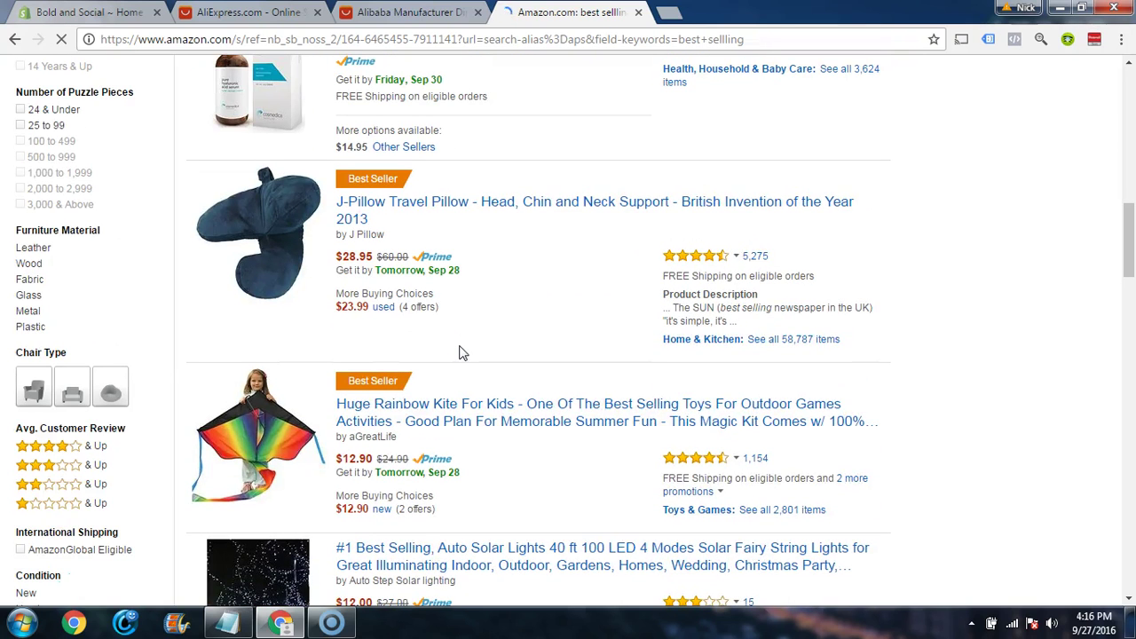
scroll(499, 459, down, 2)
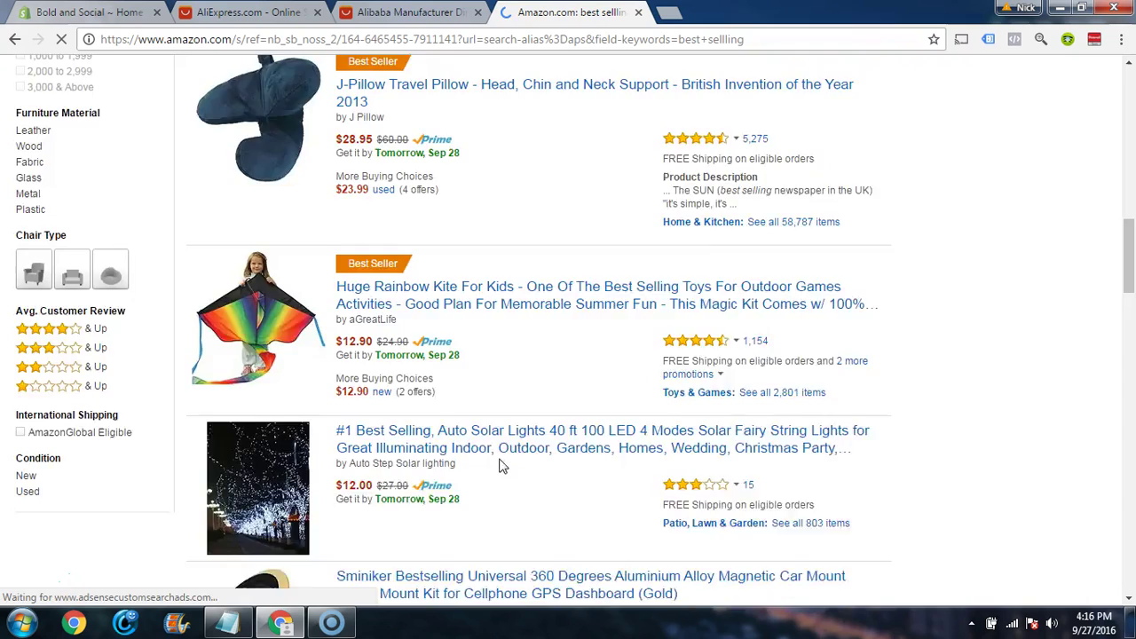
scroll(500, 465, up, 5)
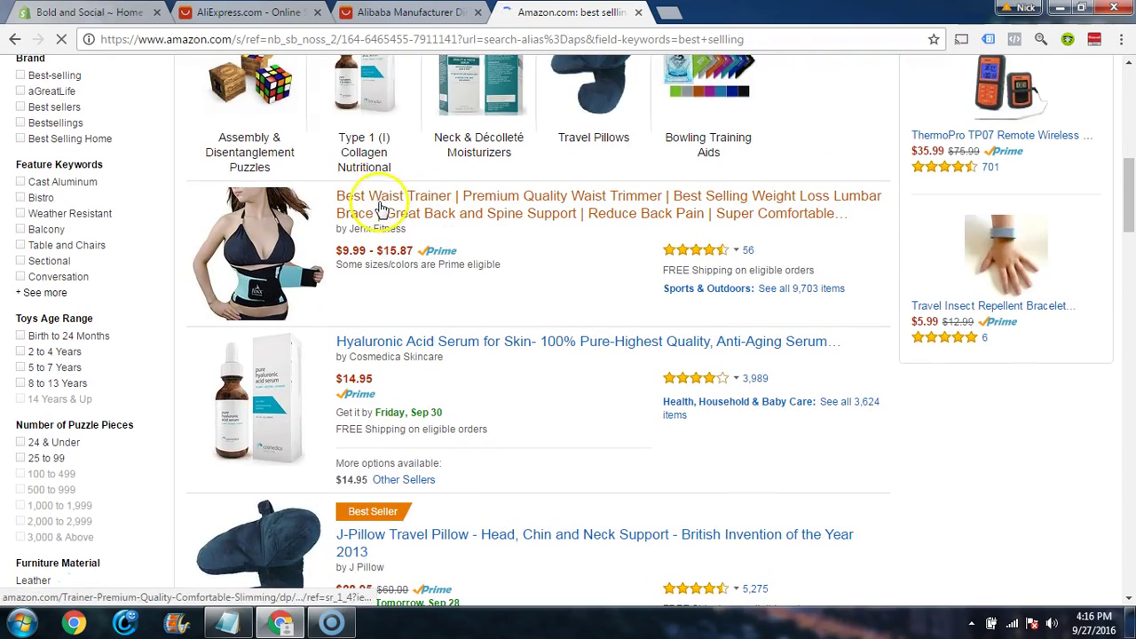
scroll(338, 254, up, 1)
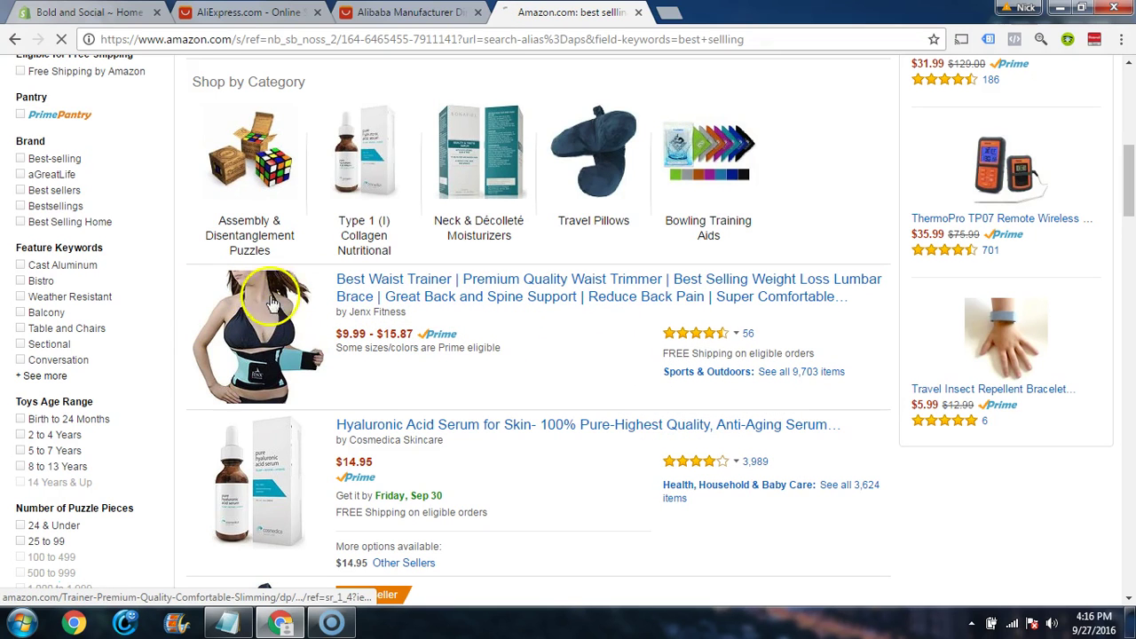
scroll(461, 332, down, 1)
scroll(461, 332, down, 3)
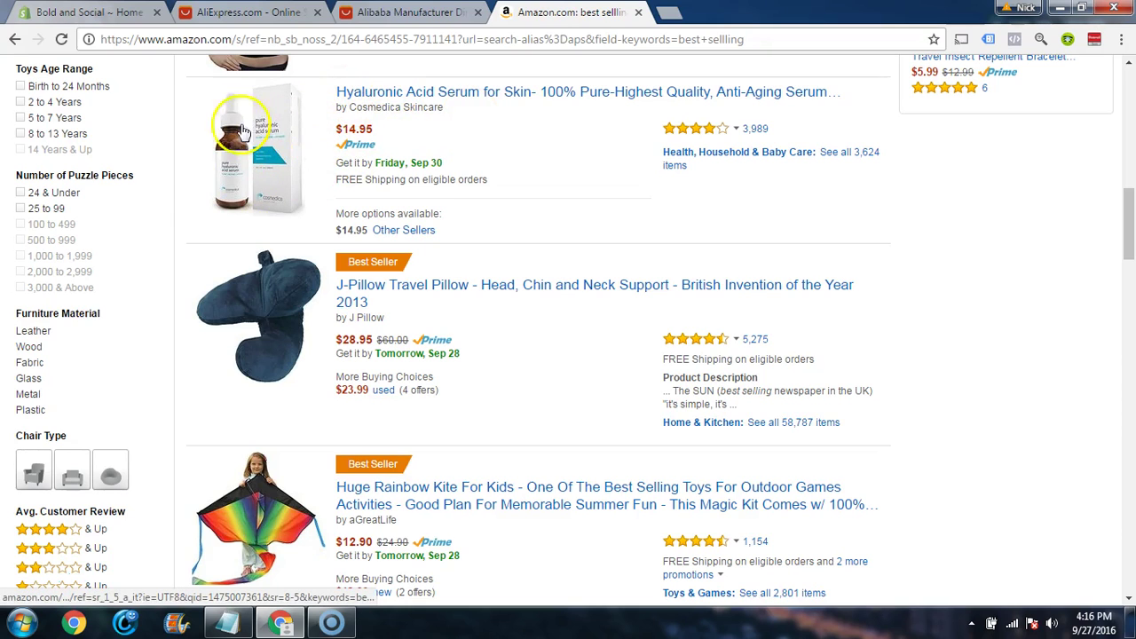
scroll(470, 213, down, 1)
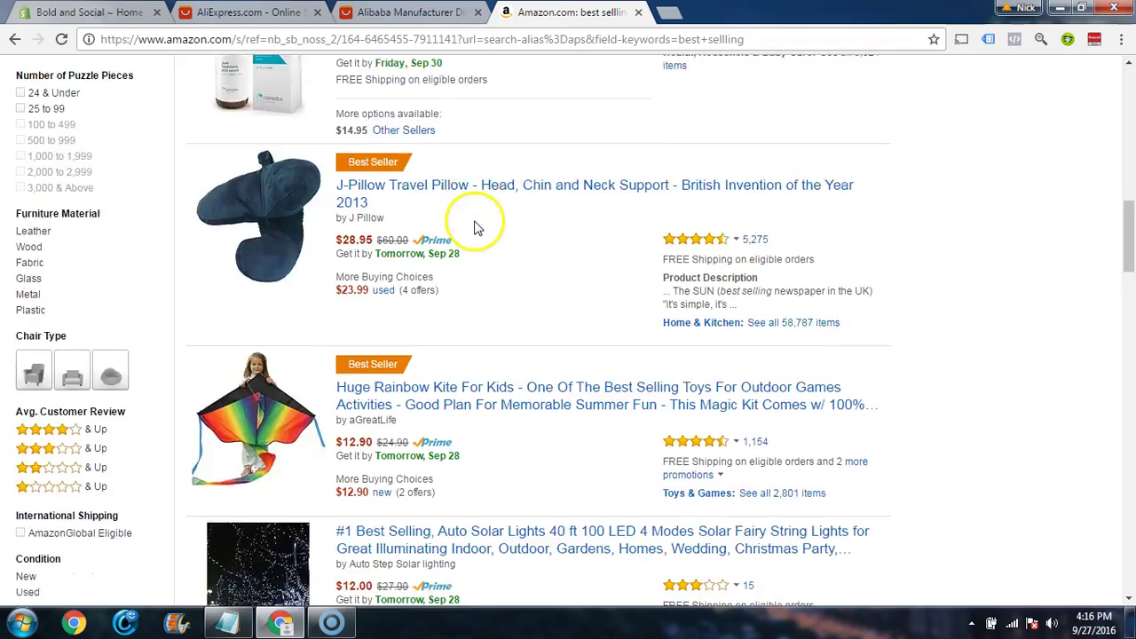
Step: Look through the Amazon results further down the page, including the exfoliator gel, bed sheets and guitar hanger
scroll(474, 227, down, 8)
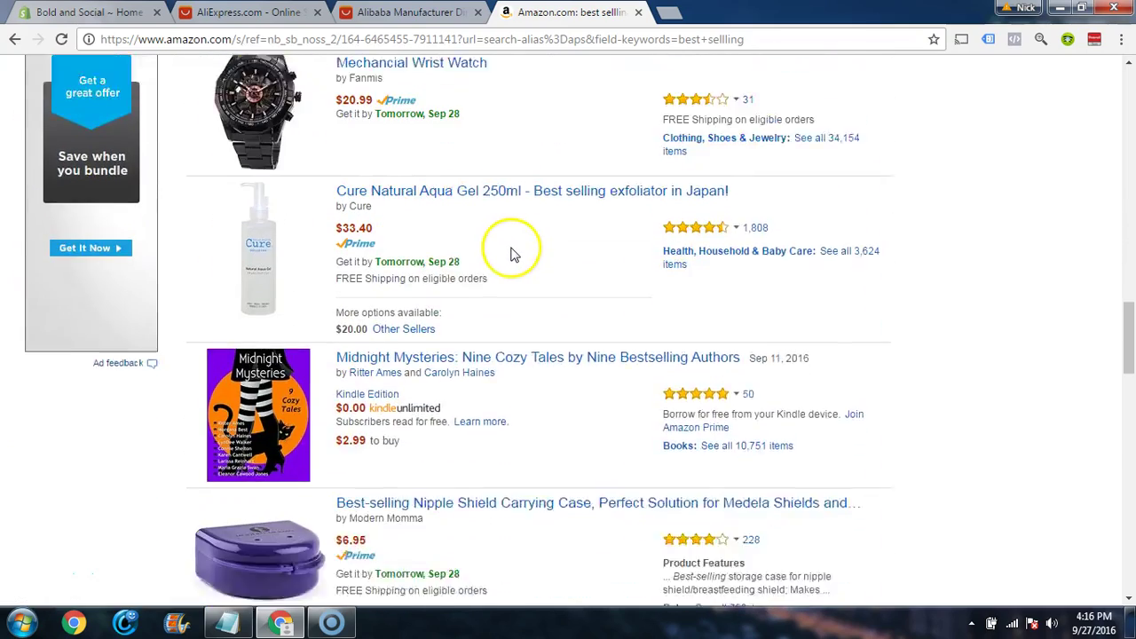
scroll(511, 255, down, 4)
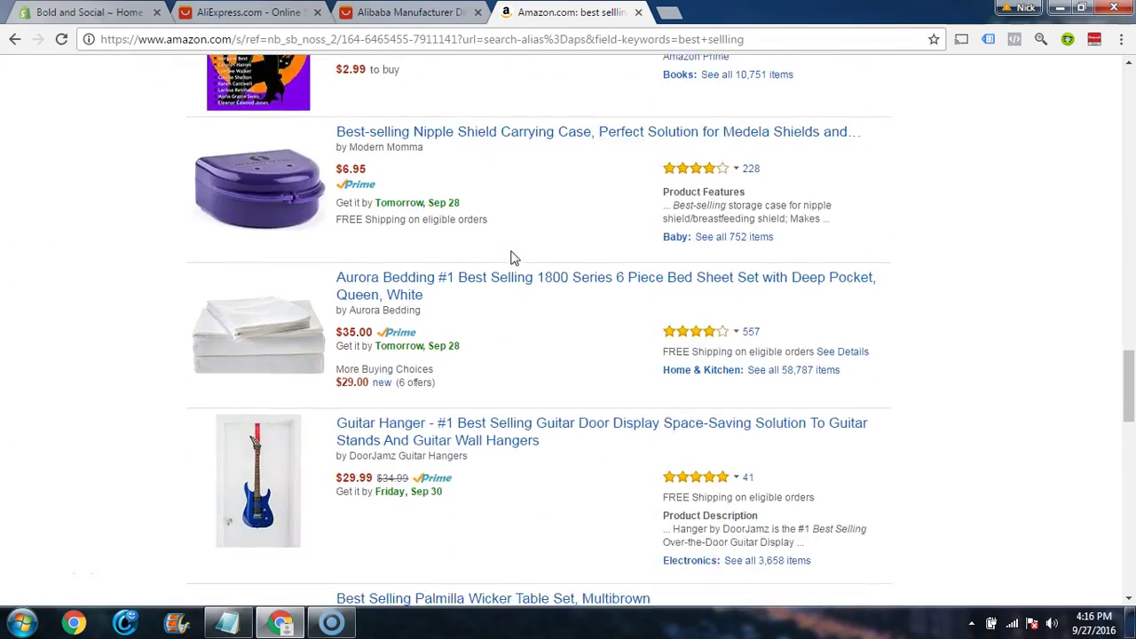
scroll(510, 258, down, 5)
scroll(512, 266, up, 6)
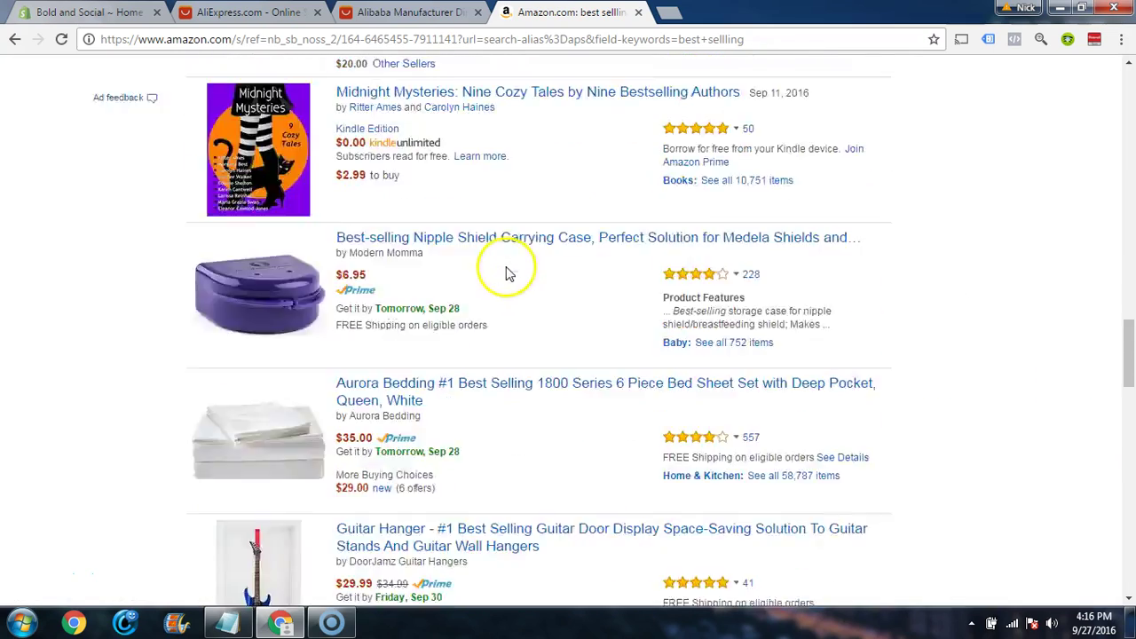
scroll(506, 274, up, 3)
scroll(284, 417, down, 1)
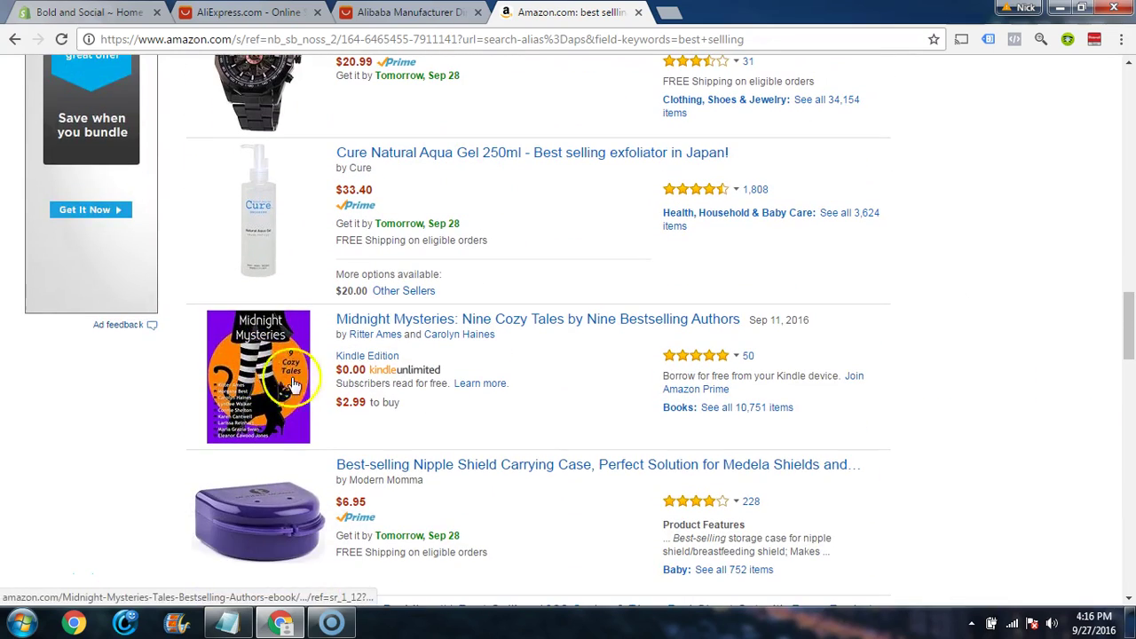
Step: Return to the AliExpress home page and look at its Halloween promotions
click(373, 12)
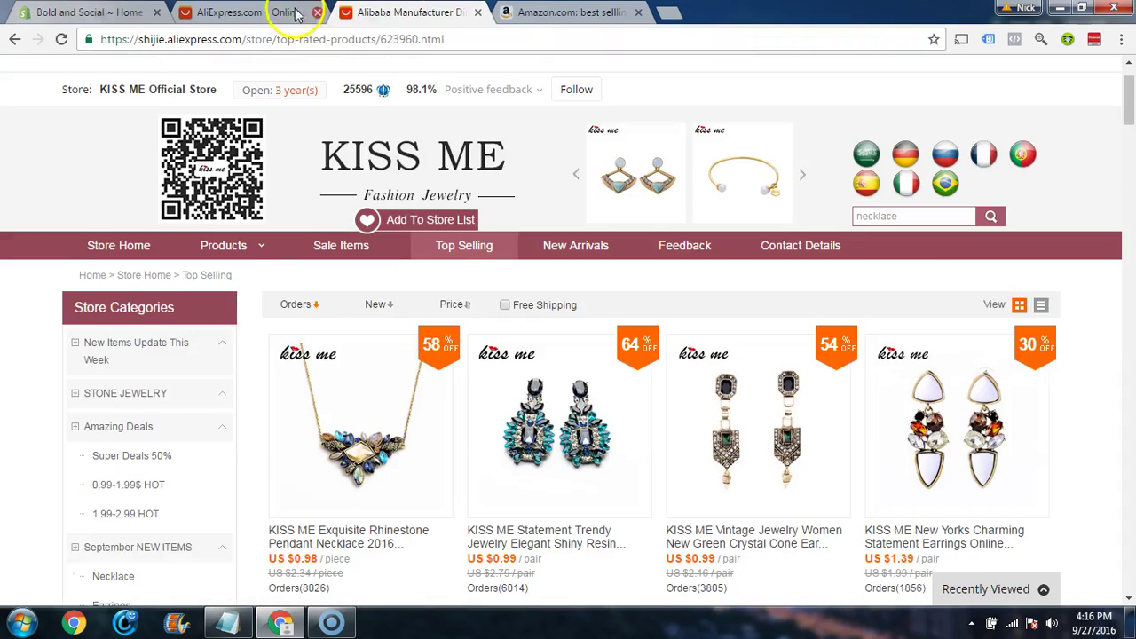
click(297, 12)
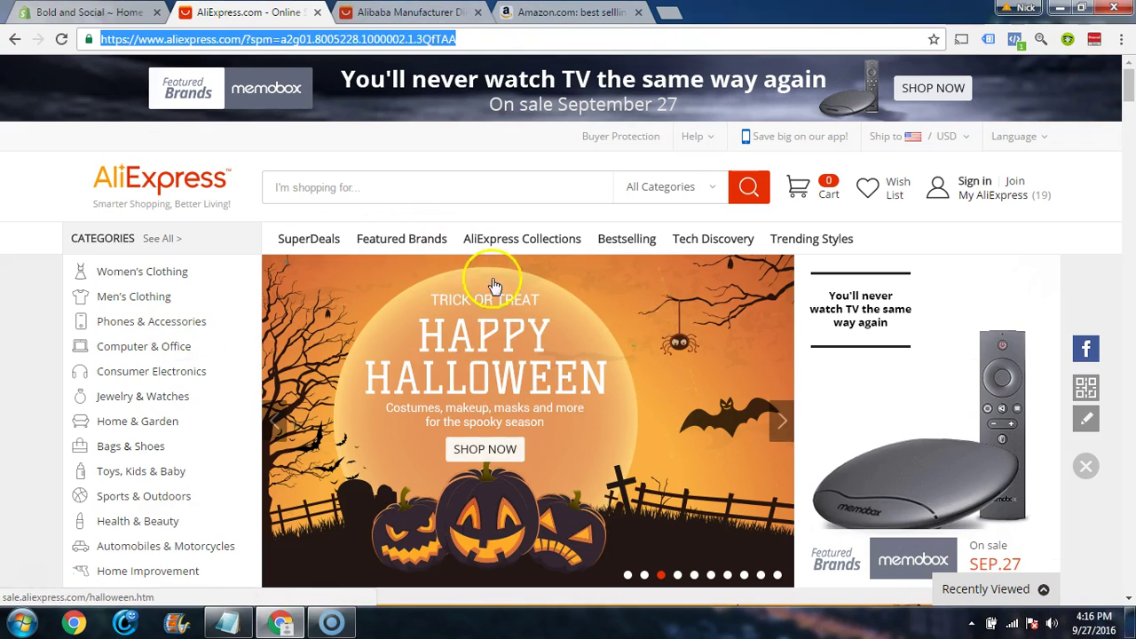
scroll(614, 336, down, 1)
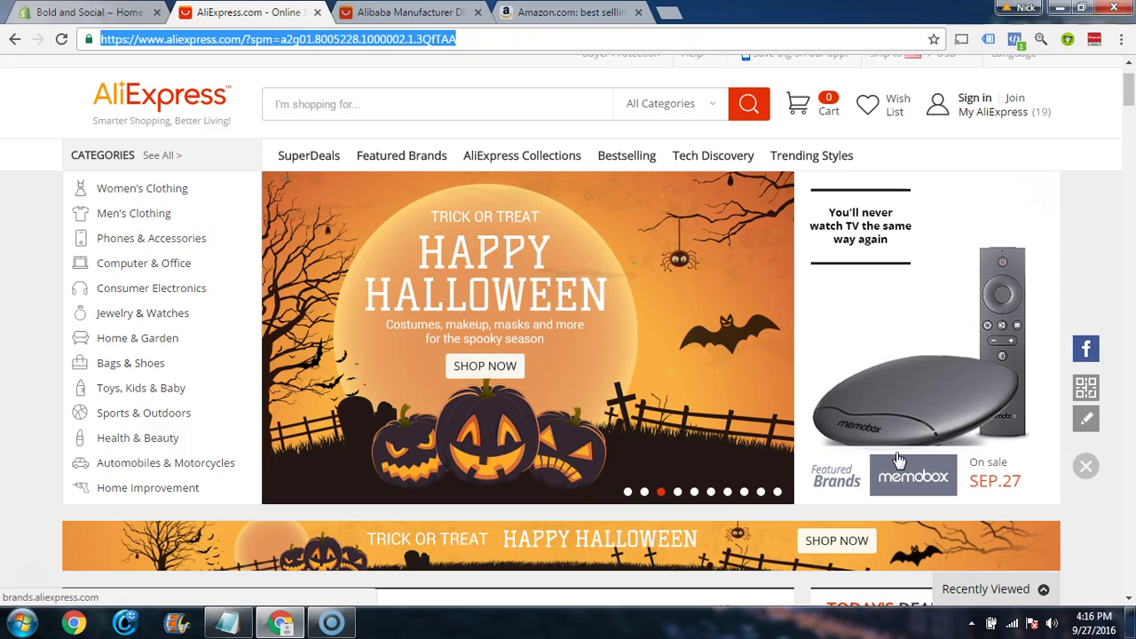
Step: Check the dates of October 2016 in the system calendar and close it
click(1100, 619)
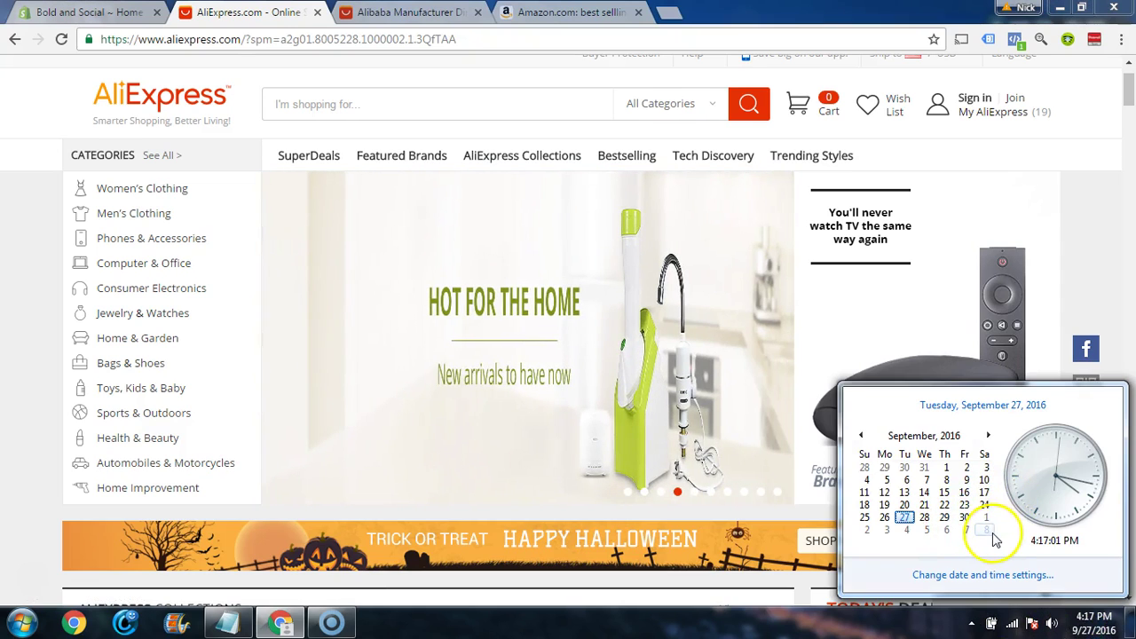
click(960, 435)
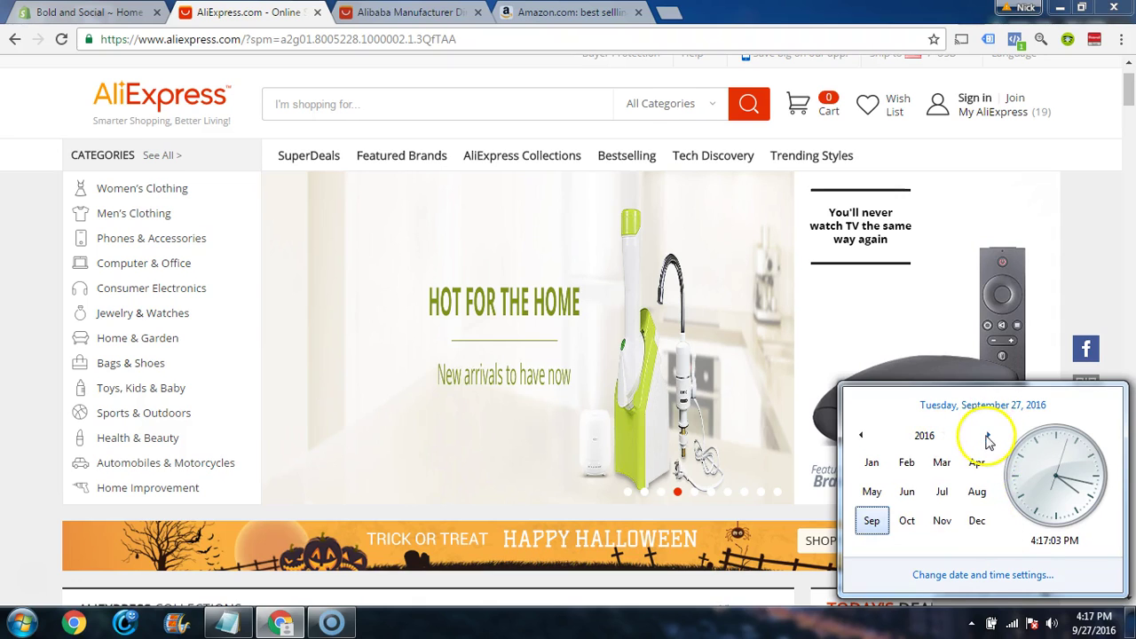
click(912, 523)
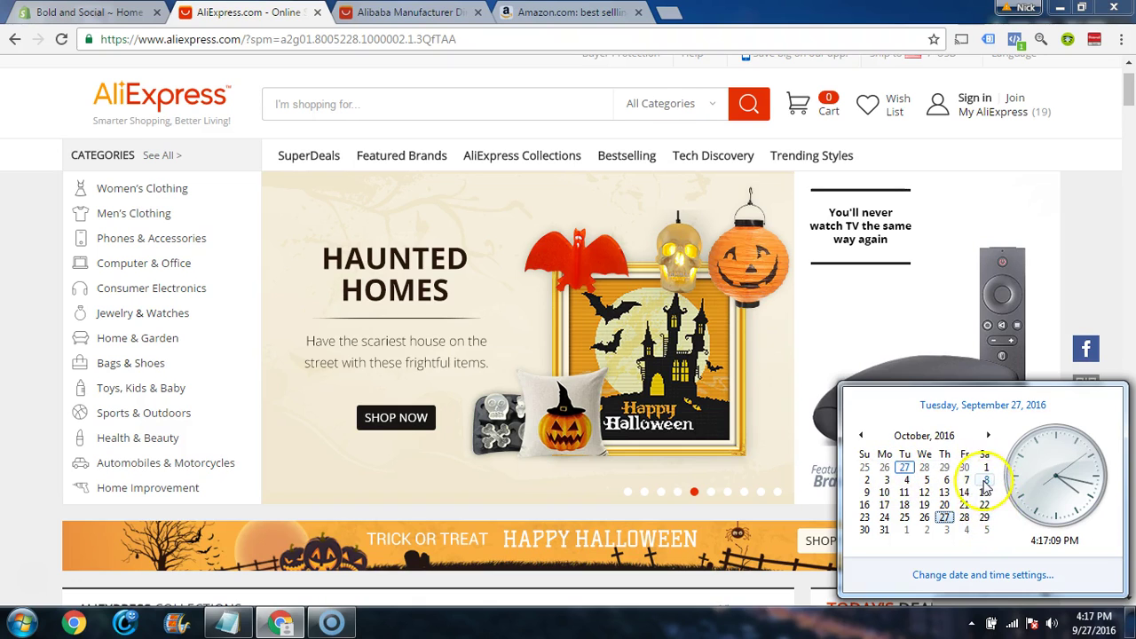
click(917, 342)
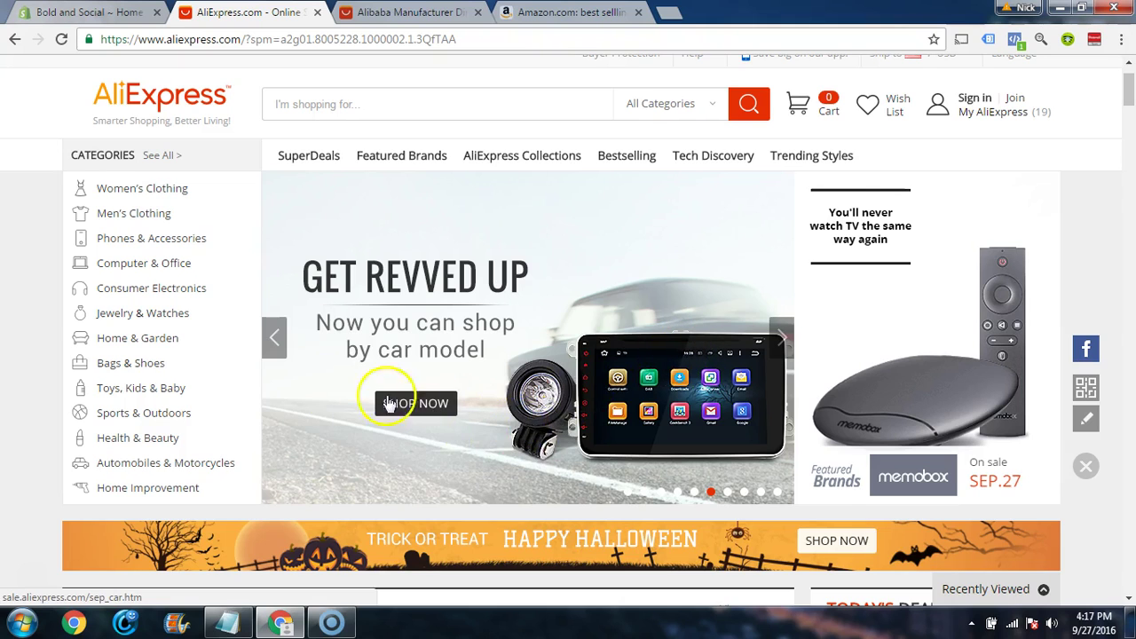
mouse_move(178, 330)
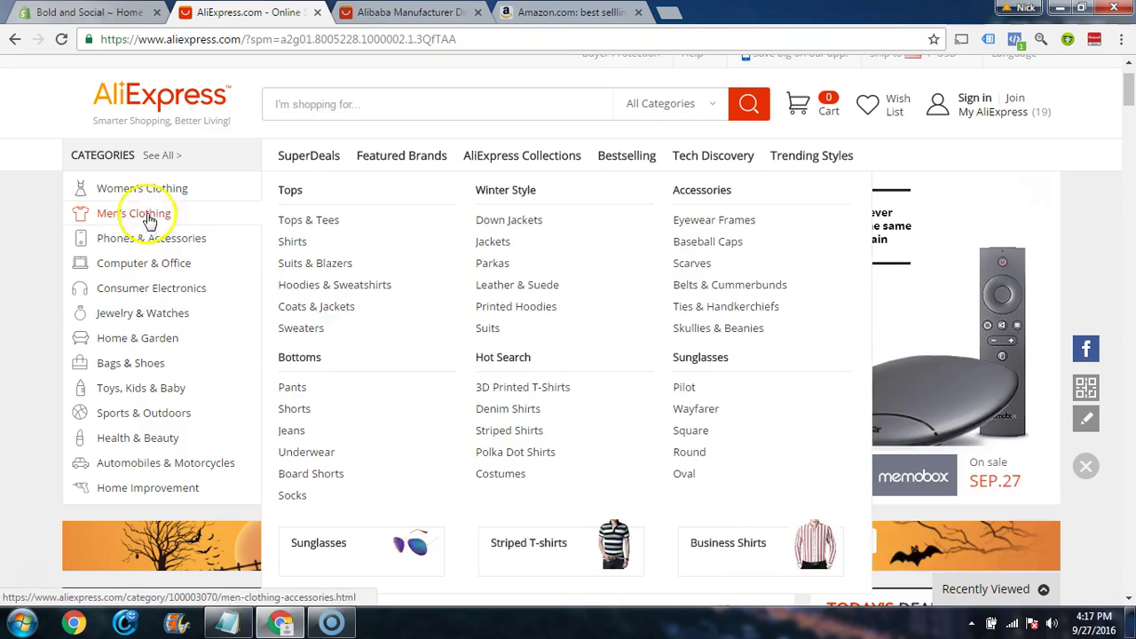
mouse_move(147, 193)
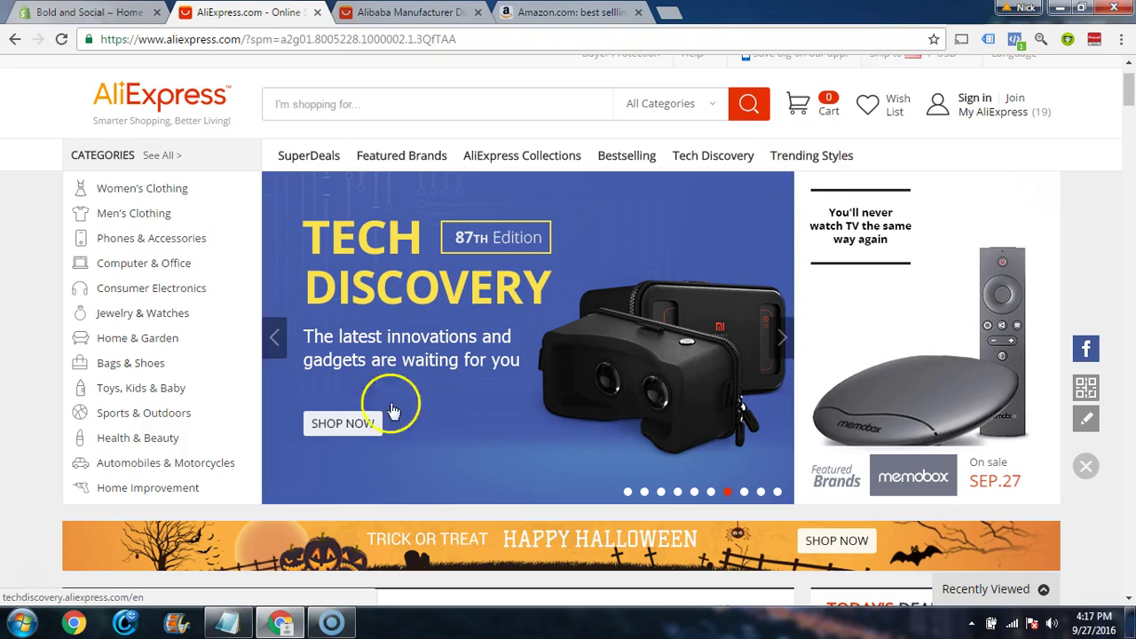
Step: Review the niche headings and links in the Notepad list down to "Art That Actually Looks Great", and minimize Notepad
click(226, 622)
scroll(137, 275, down, 1)
scroll(158, 484, up, 1)
scroll(142, 221, down, 1)
scroll(174, 321, up, 1)
scroll(228, 274, down, 2)
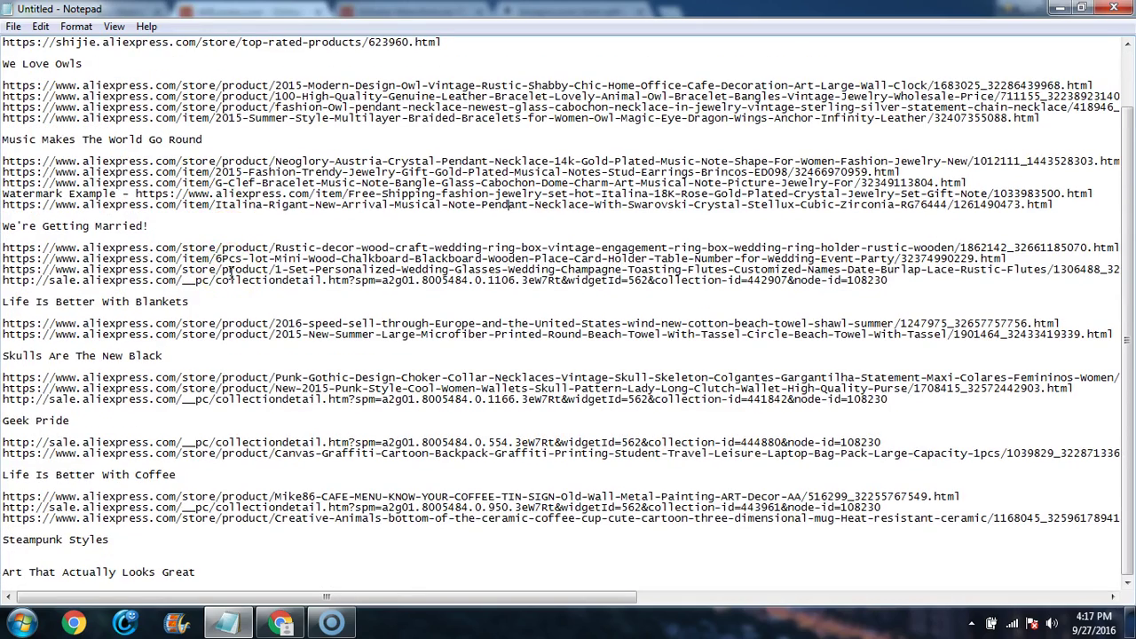
click(1067, 9)
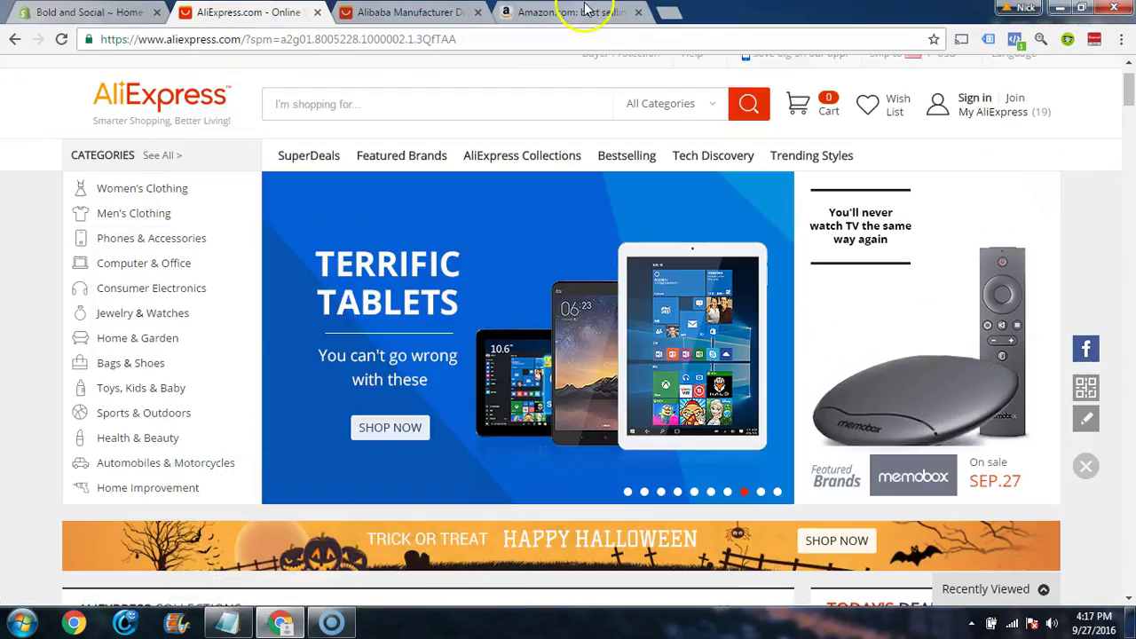
Step: Return to the top of the Amazon "best selling" results and close that browser tab
click(577, 11)
scroll(435, 324, up, 20)
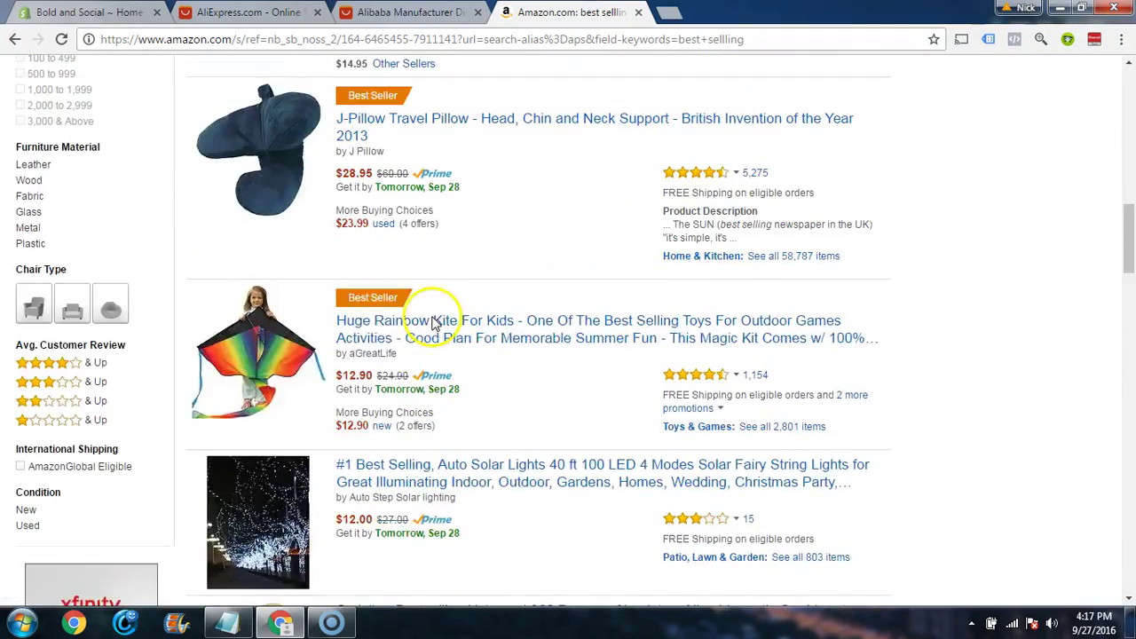
scroll(435, 324, up, 5)
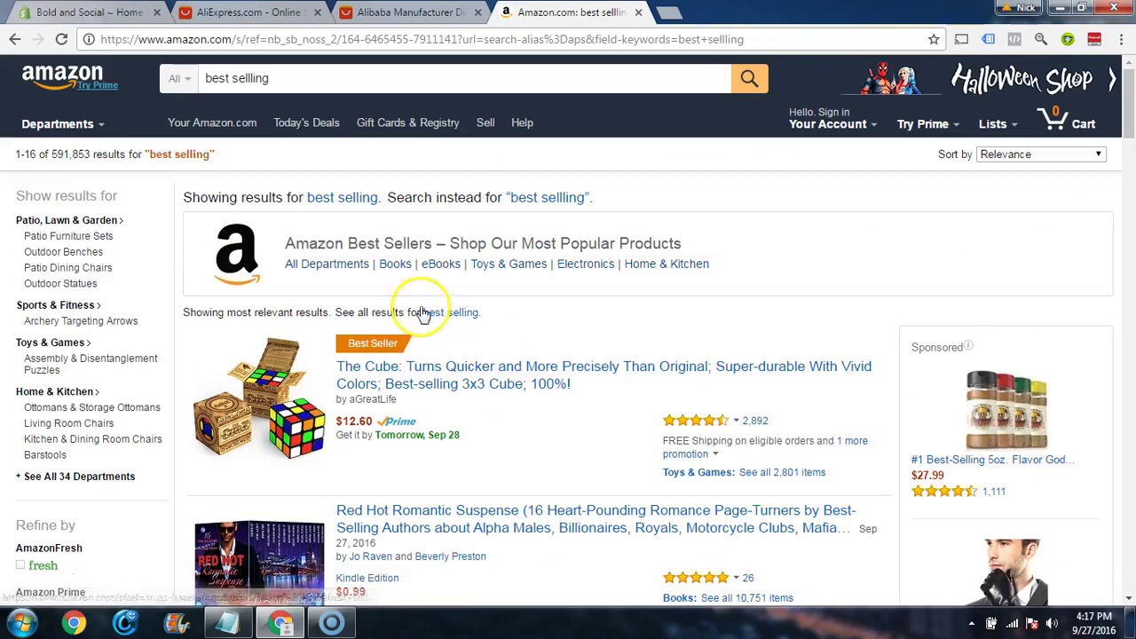
click(639, 14)
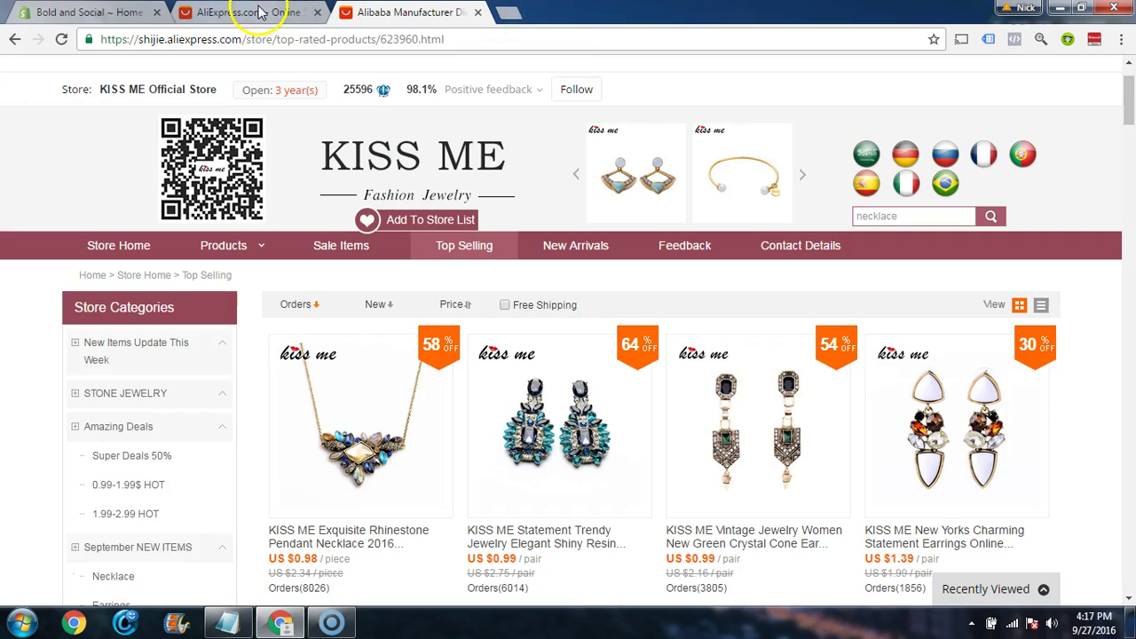